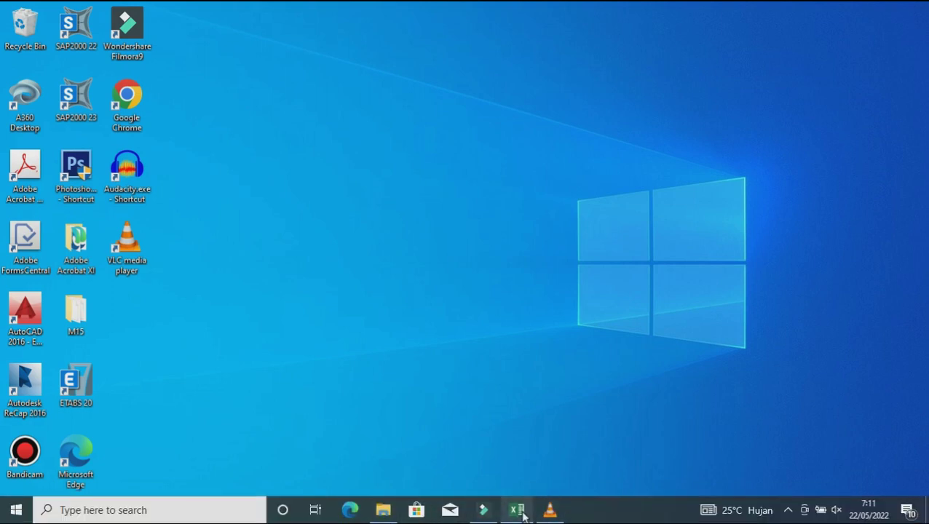
# Review the dimension drawings in the Beban Angin 15 workbook, then bring up the M15 section drawing.
pyautogui.click(518, 510)
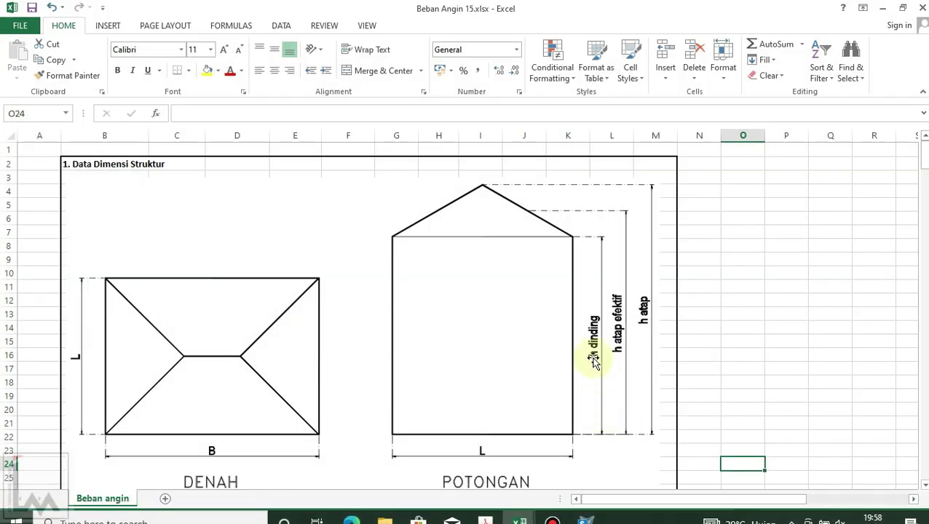
pyautogui.scroll(-1, 593, 290)
pyautogui.scroll(1, 602, 282)
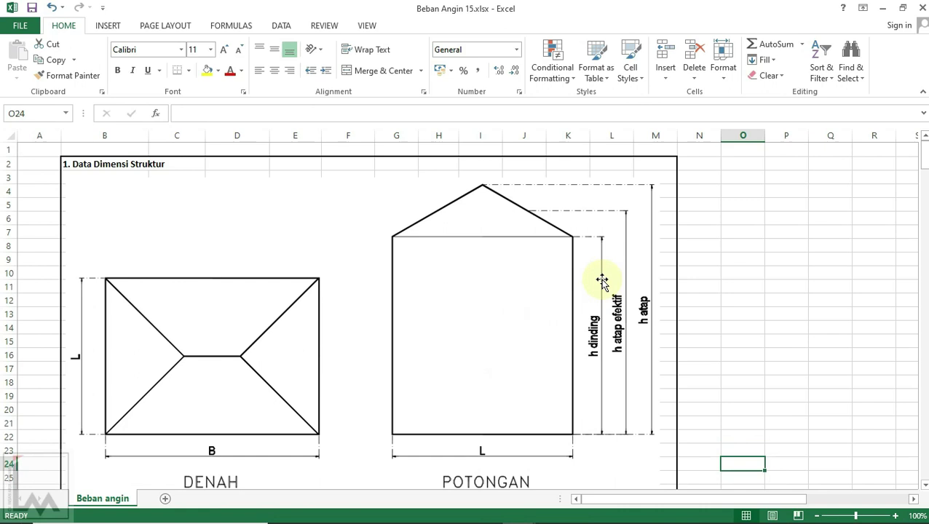
pyautogui.scroll(-1, 602, 283)
pyautogui.scroll(-1, 234, 342)
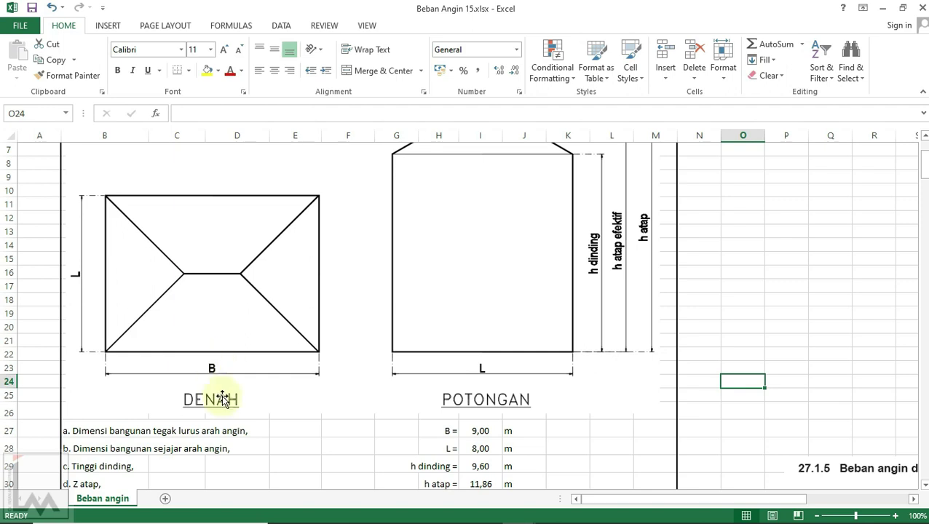
pyautogui.scroll(2, 524, 371)
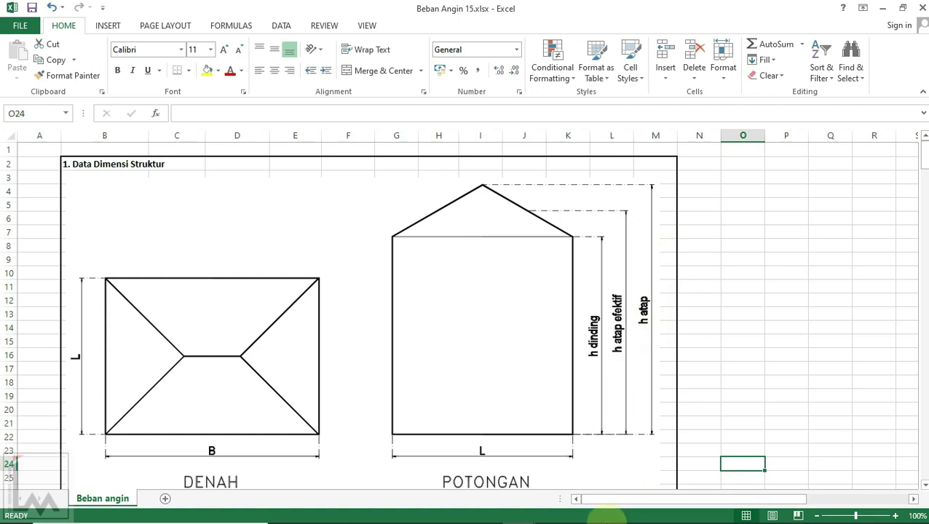
pyautogui.moveTo(494, 521)
pyautogui.click(493, 510)
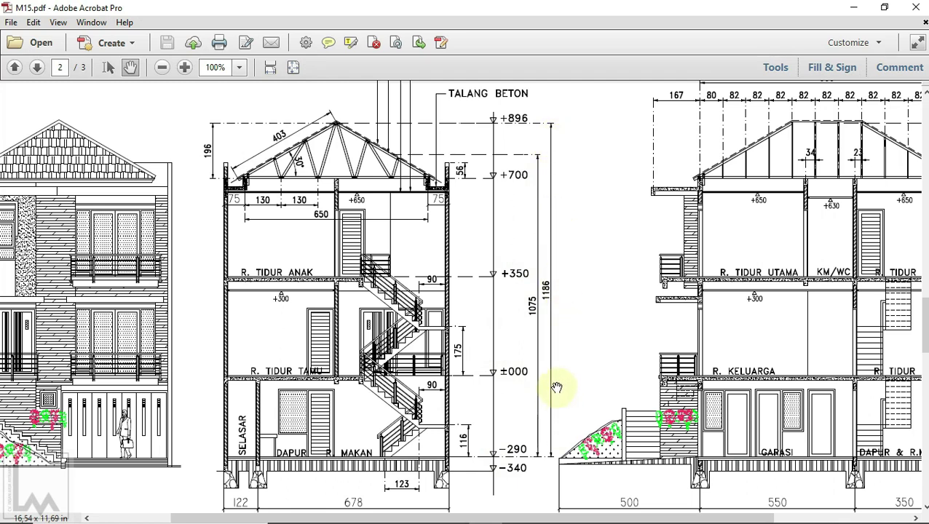
# Pan the M15 section A drawing to read the 800 width and 1186 overall height.
pyautogui.moveTo(557, 398); pyautogui.dragTo(560, 288)
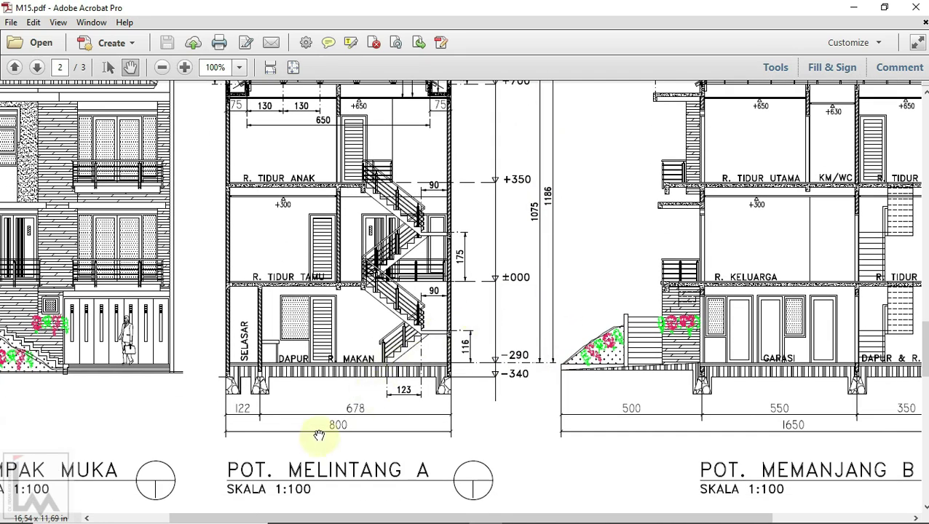
pyautogui.moveTo(423, 268); pyautogui.dragTo(422, 347)
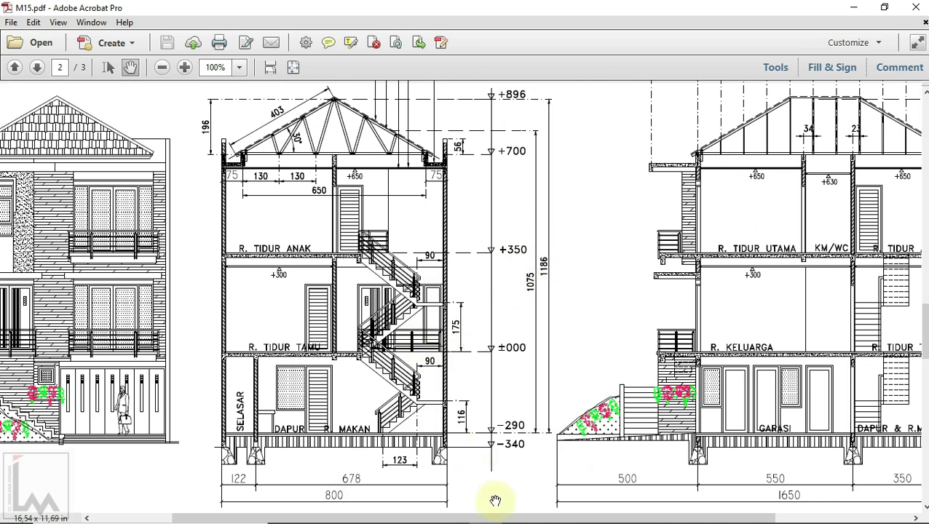
pyautogui.moveTo(518, 511)
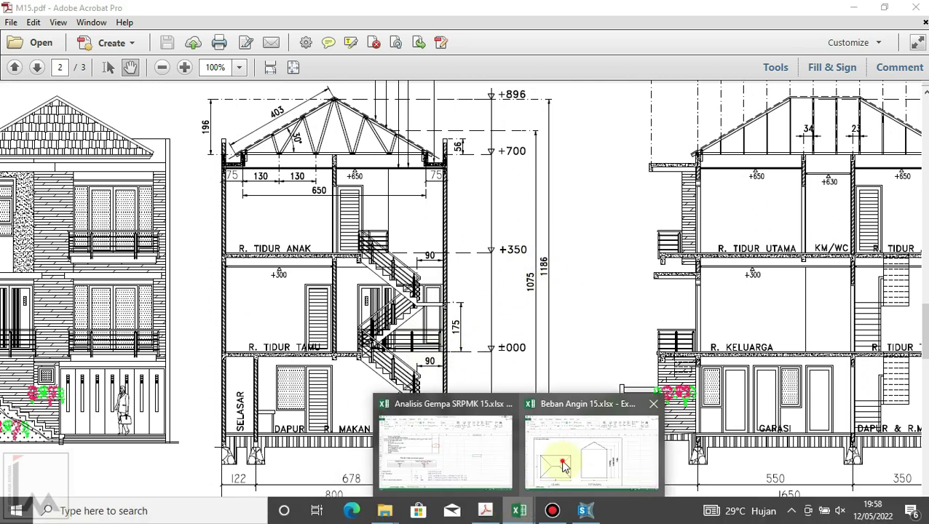
pyautogui.click(564, 463)
pyautogui.scroll(-5, 605, 368)
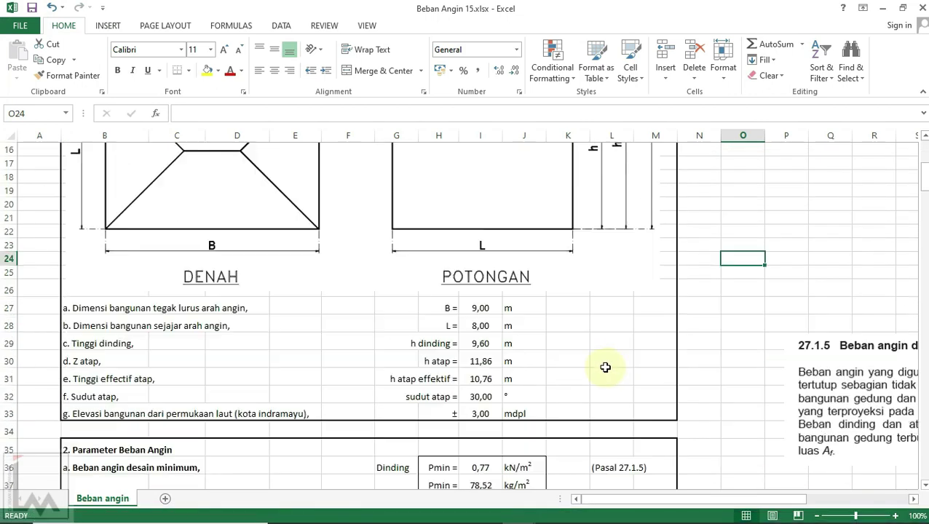
pyautogui.click(491, 377)
pyautogui.click(491, 396)
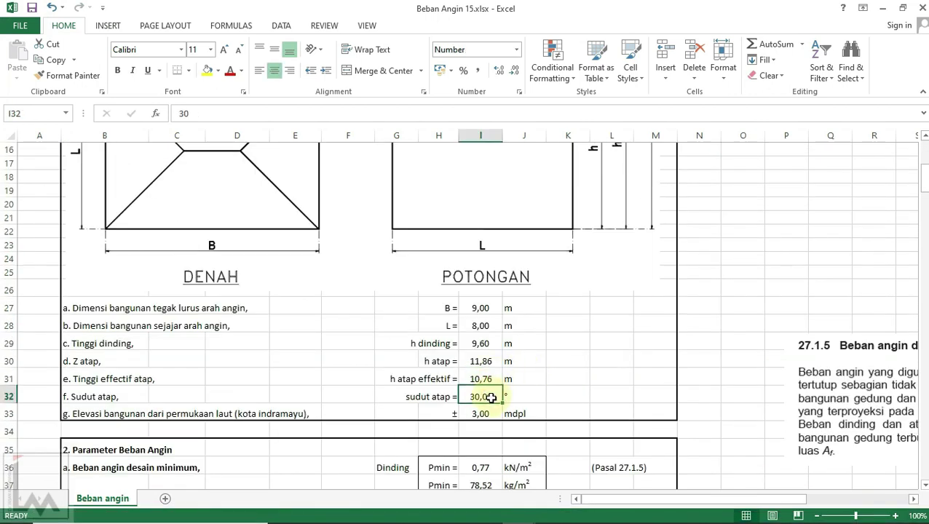
pyautogui.click(485, 412)
pyautogui.click(485, 362)
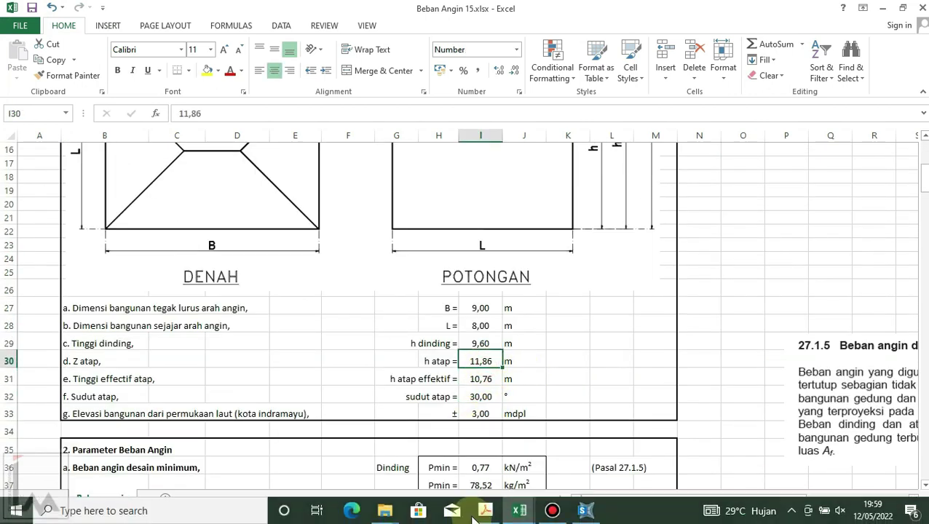
pyautogui.click(519, 510)
pyautogui.click(523, 466)
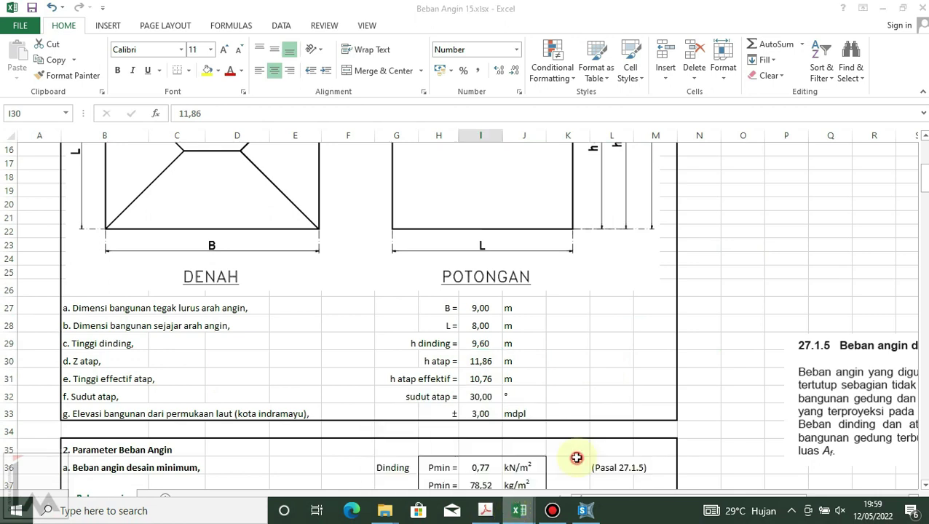
pyautogui.scroll(2, 497, 373)
pyautogui.scroll(2, 498, 373)
pyautogui.scroll(1, 497, 372)
pyautogui.scroll(-8, 497, 372)
pyautogui.scroll(-1, 498, 306)
pyautogui.scroll(-1, 492, 349)
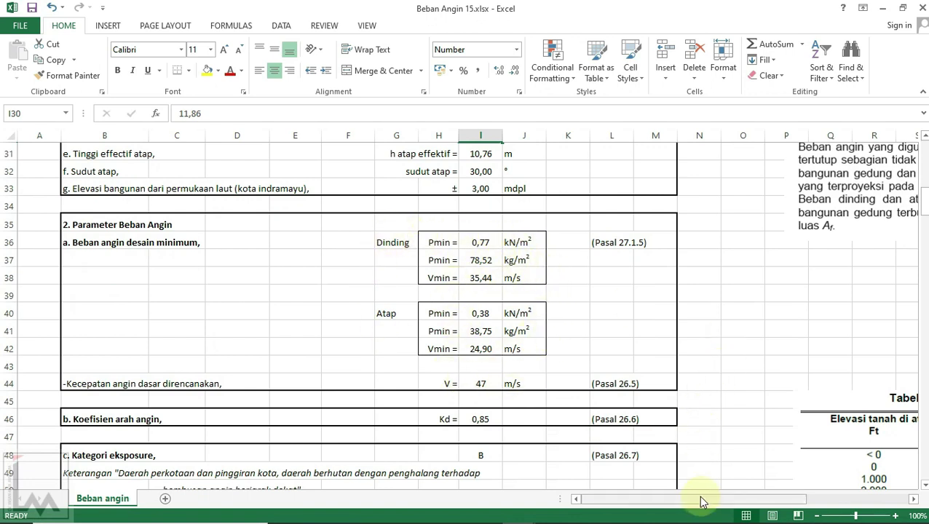
pyautogui.moveTo(705, 498); pyautogui.dragTo(788, 499)
pyautogui.scroll(1, 670, 342)
pyautogui.scroll(2, 670, 342)
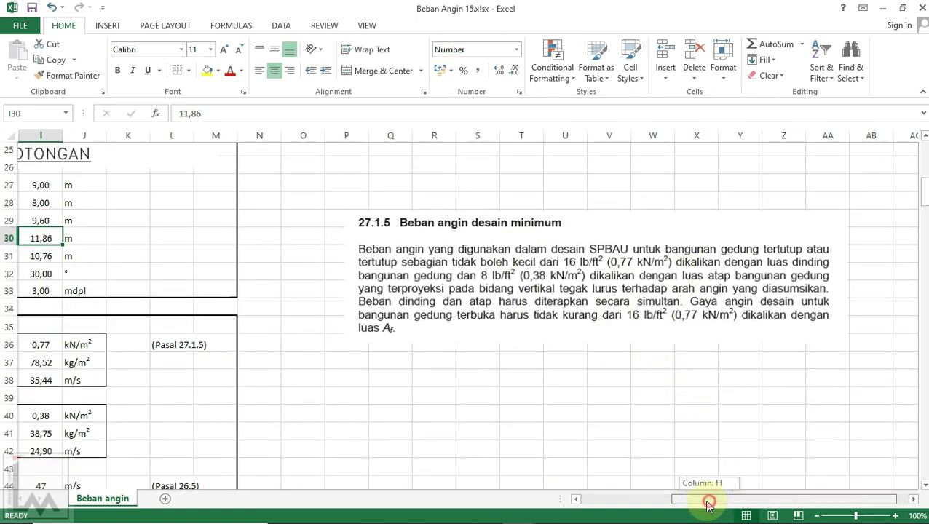
pyautogui.moveTo(712, 500); pyautogui.dragTo(622, 499)
pyautogui.scroll(-1, 506, 357)
pyautogui.scroll(-2, 506, 357)
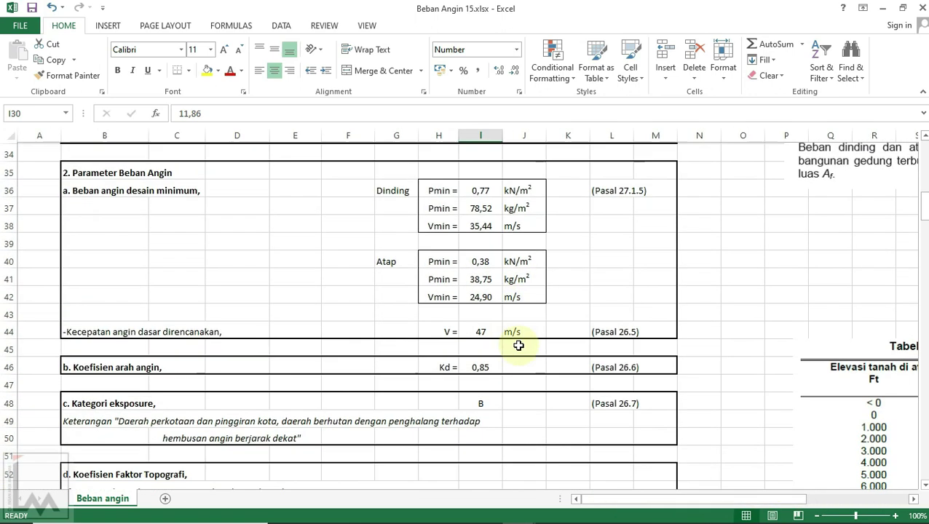
pyautogui.click(482, 329)
pyautogui.scroll(-1, 510, 321)
pyautogui.scroll(-1, 507, 321)
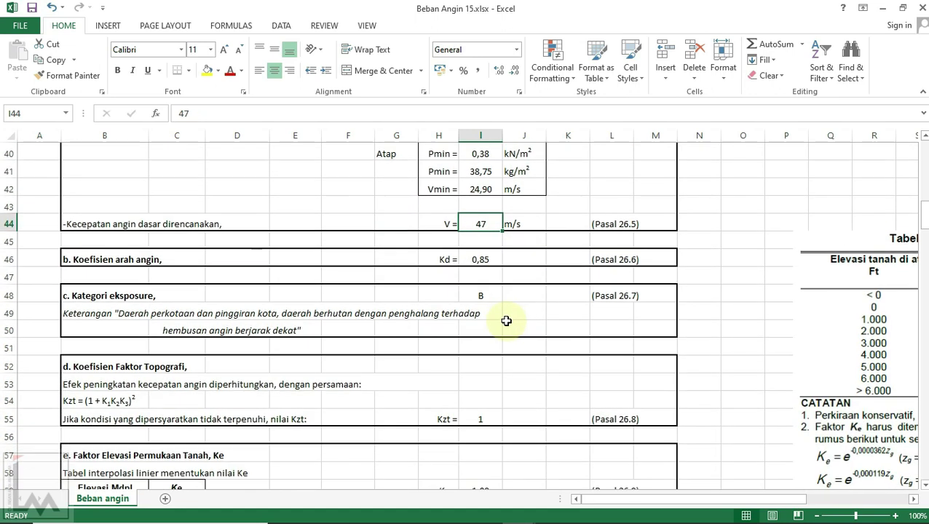
pyautogui.click(476, 259)
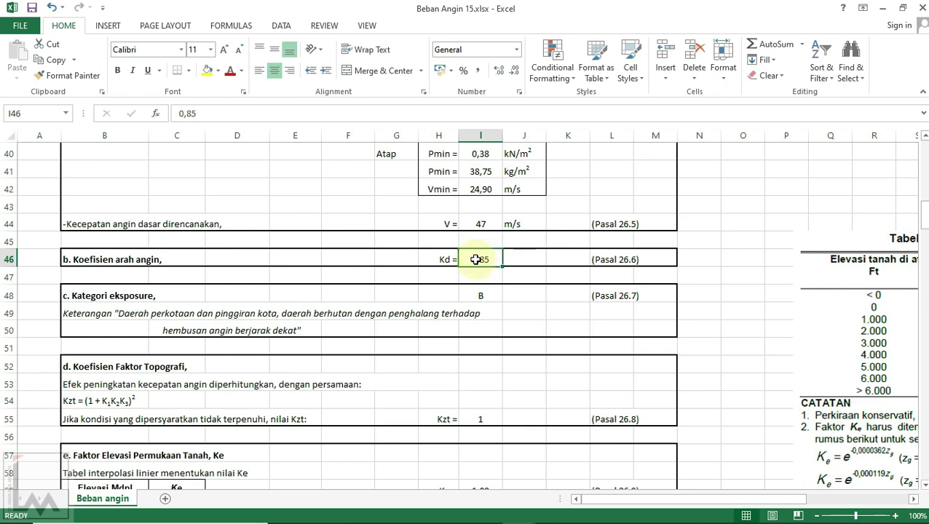
pyautogui.click(497, 295)
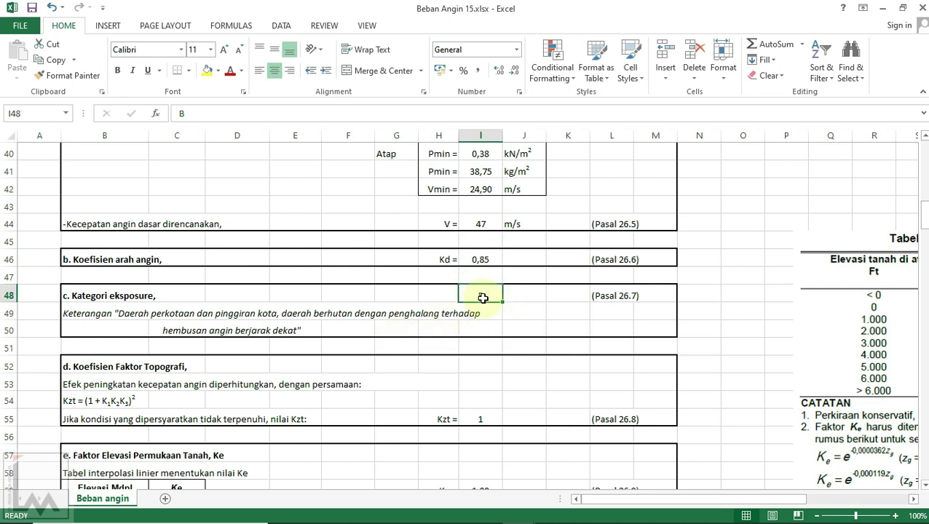
pyautogui.scroll(-1, 480, 328)
pyautogui.scroll(-1, 455, 289)
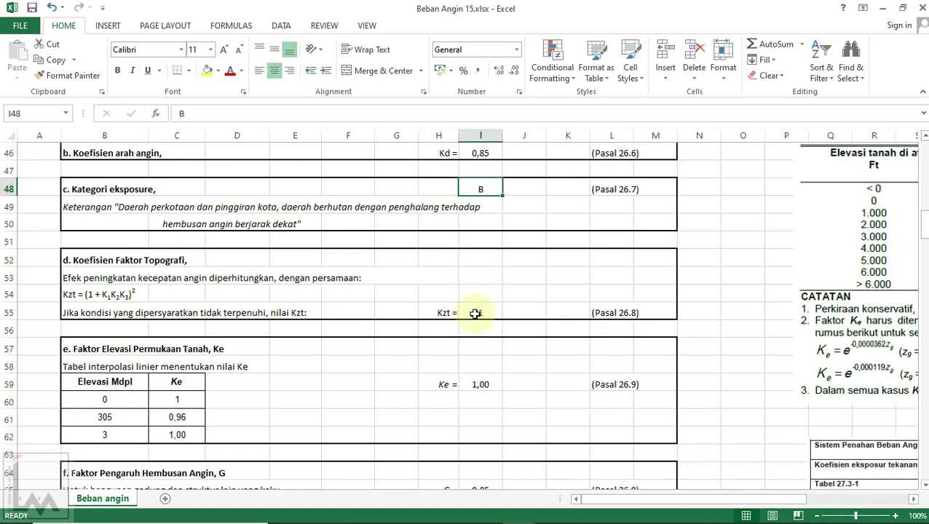
pyautogui.click(475, 313)
pyautogui.scroll(-1, 499, 309)
pyautogui.scroll(-1, 498, 309)
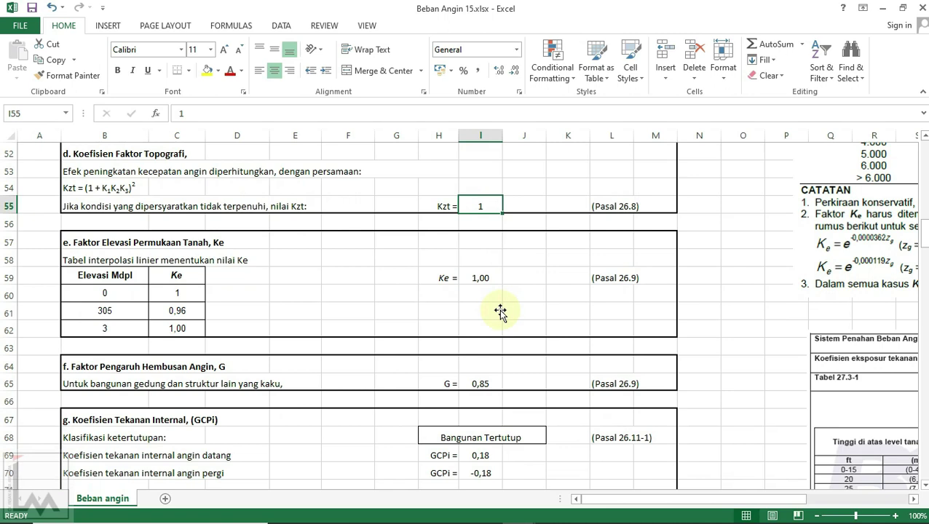
pyautogui.click(131, 307)
pyautogui.scroll(1, 150, 315)
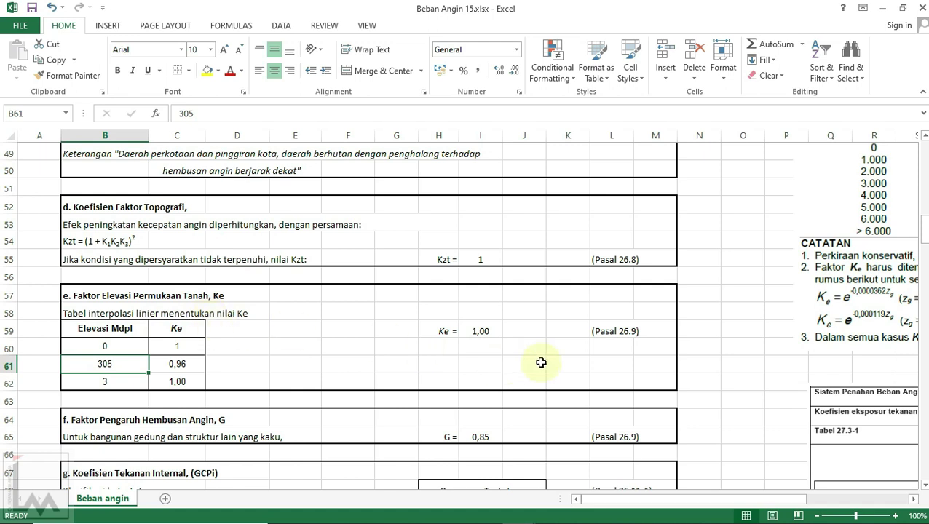
pyautogui.moveTo(763, 507); pyautogui.dragTo(830, 507)
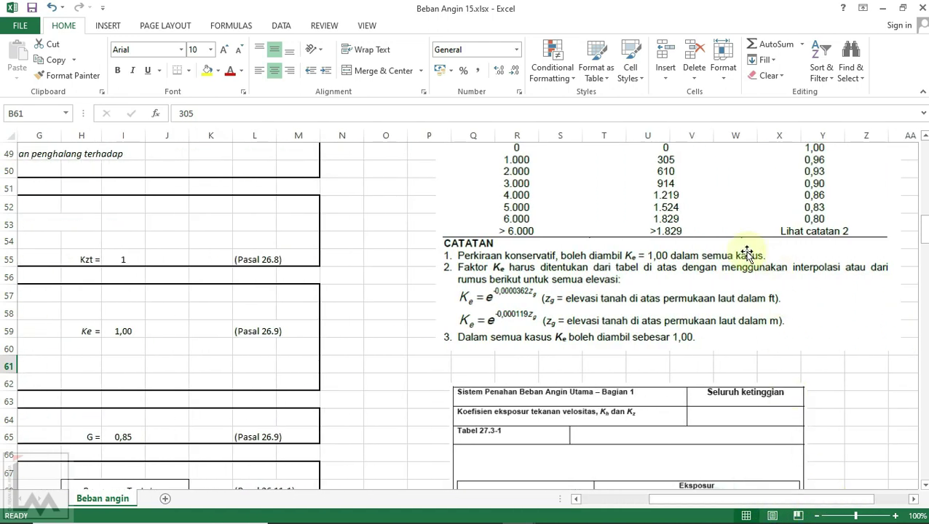
pyautogui.scroll(1, 721, 317)
pyautogui.scroll(2, 722, 317)
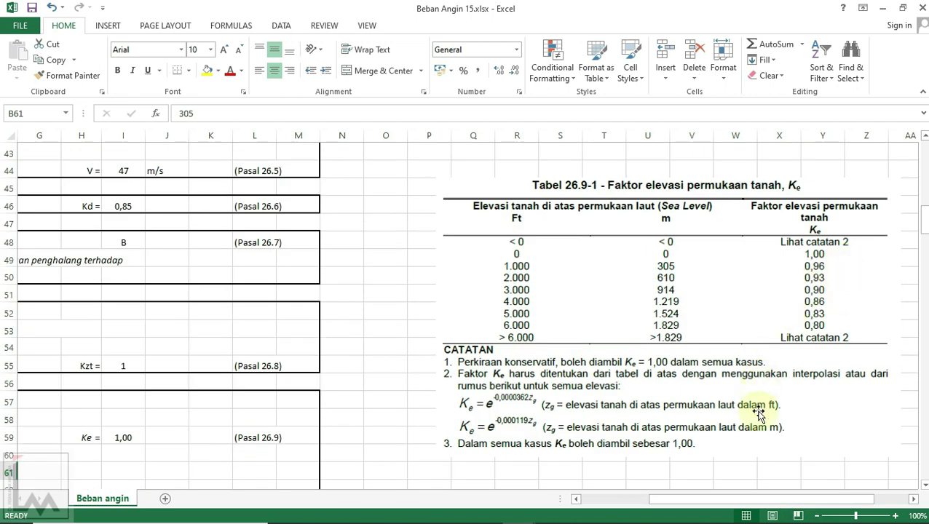
pyautogui.moveTo(814, 498); pyautogui.dragTo(777, 499)
pyautogui.scroll(-1, 339, 358)
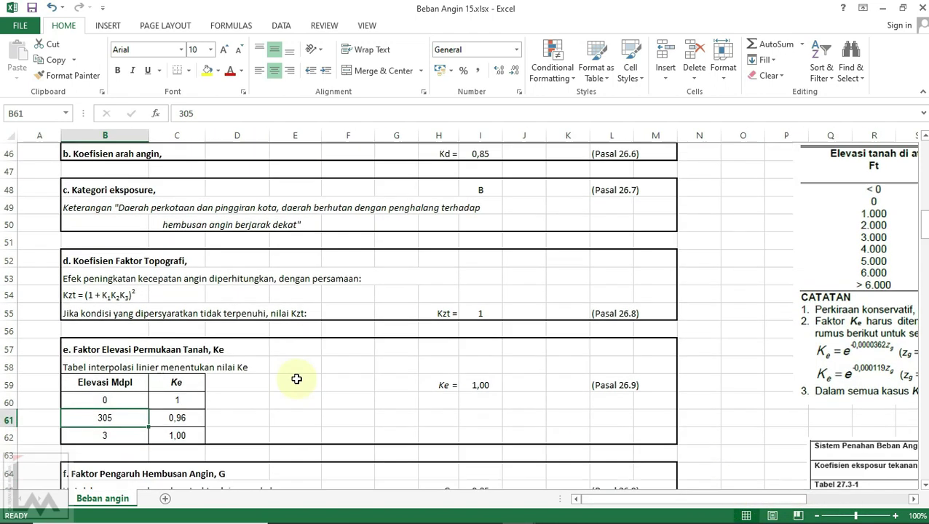
pyautogui.click(197, 435)
pyautogui.doubleClick(113, 433)
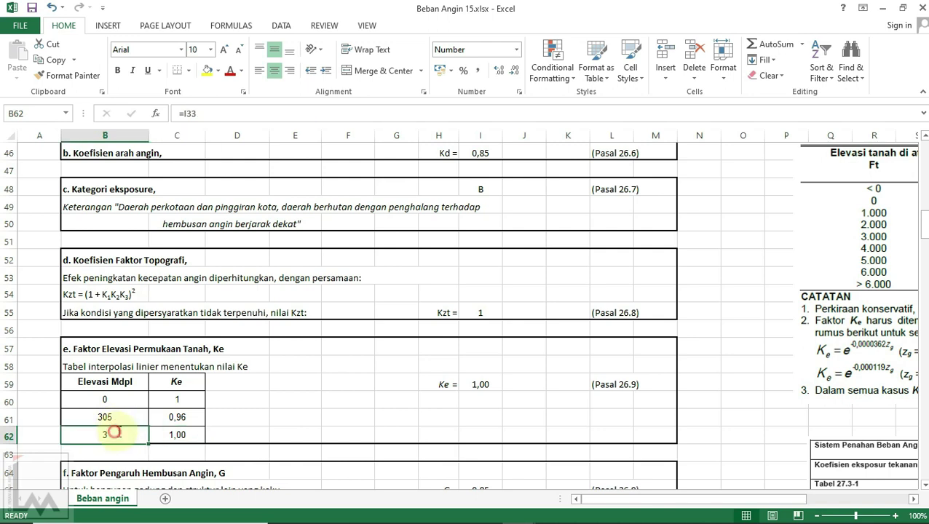
pyautogui.doubleClick(177, 431)
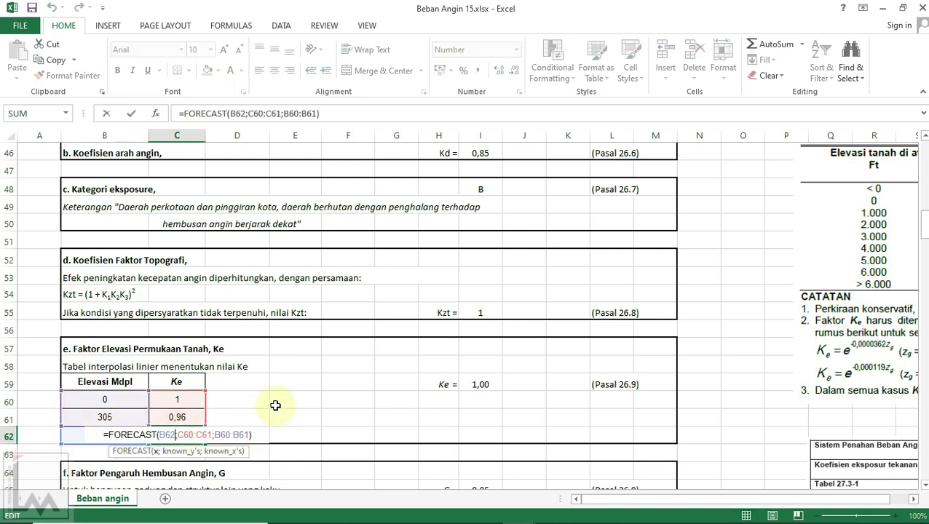
pyautogui.press('Escape')
pyautogui.scroll(-1, 291, 386)
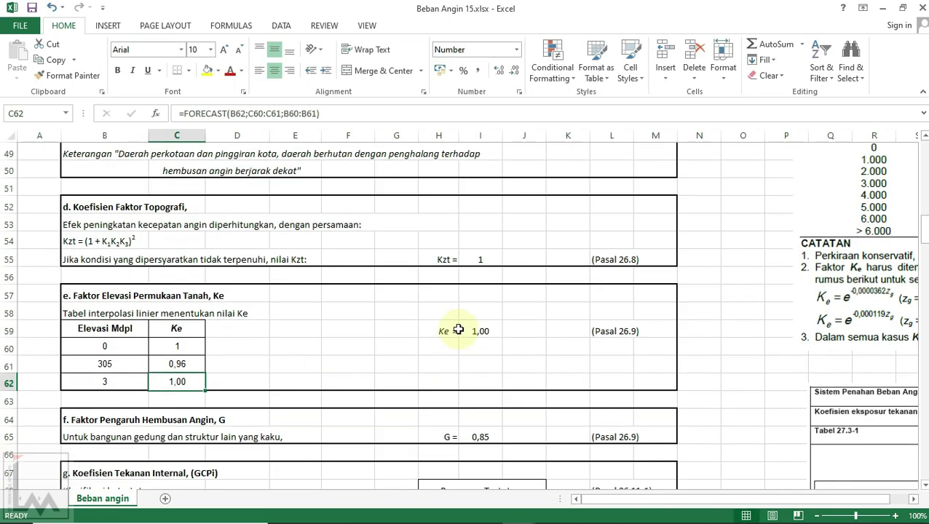
pyautogui.click(480, 334)
pyautogui.scroll(-1, 479, 334)
pyautogui.scroll(-1, 477, 331)
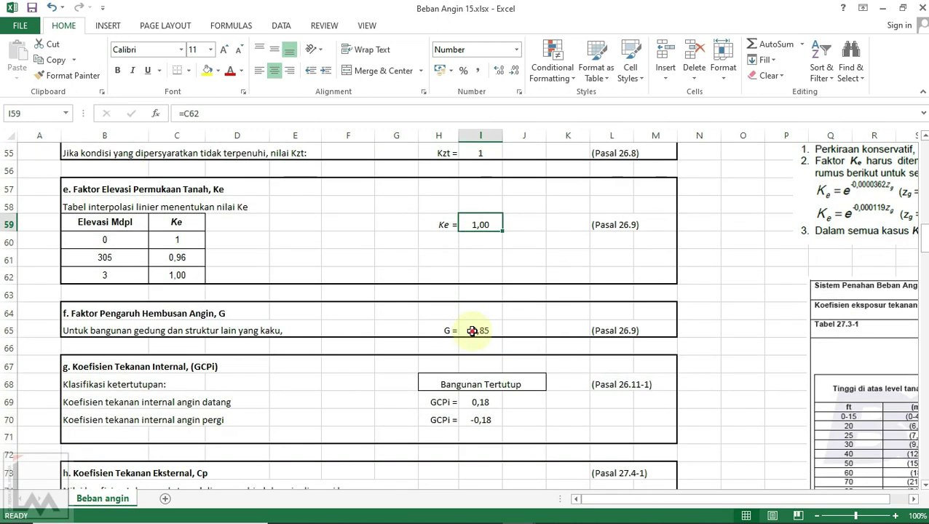
pyautogui.click(472, 331)
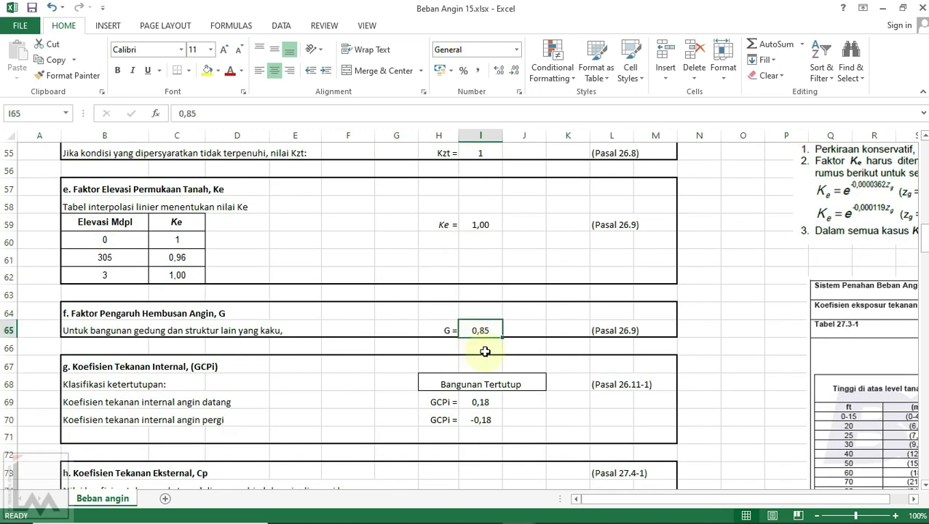
pyautogui.scroll(-1, 482, 343)
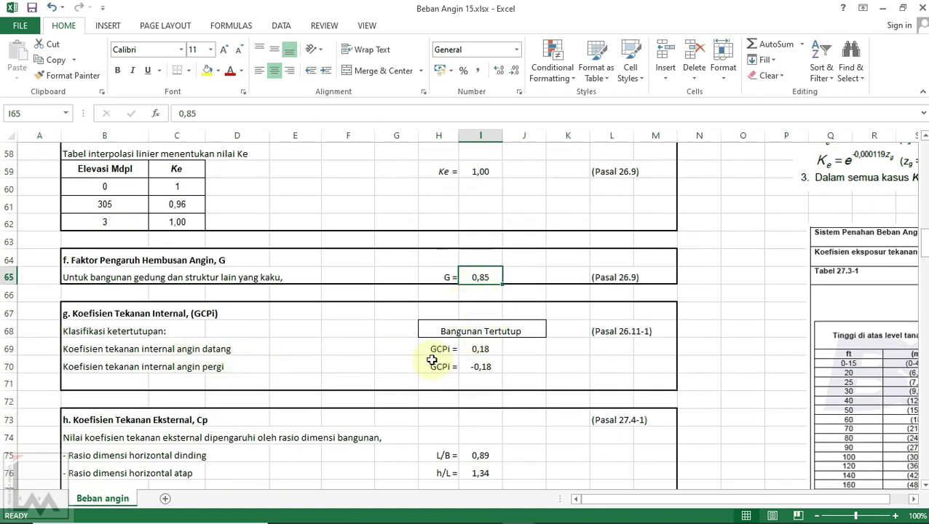
pyautogui.click(497, 334)
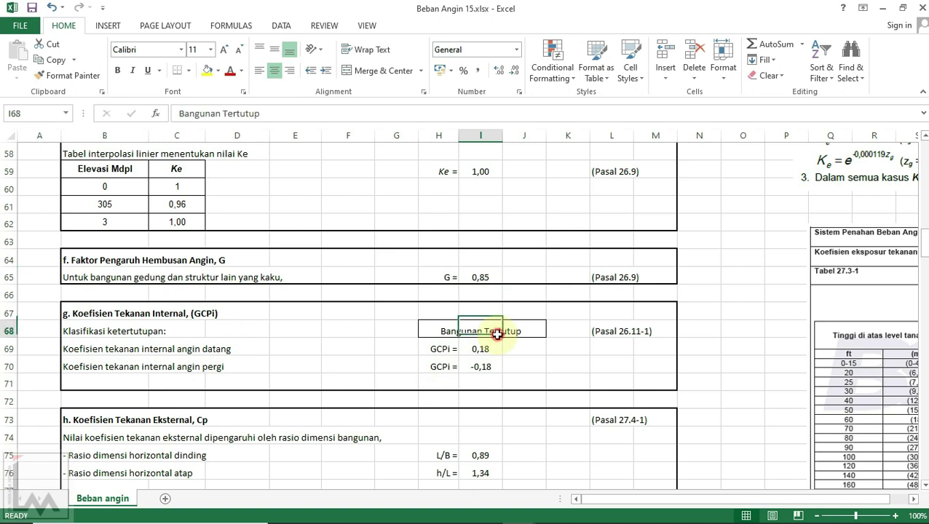
pyautogui.scroll(-1, 484, 331)
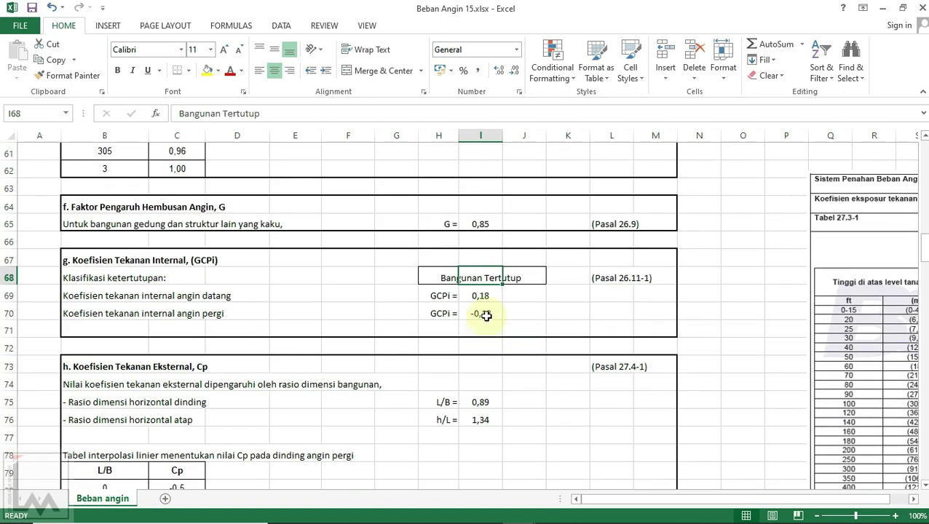
pyautogui.click(487, 295)
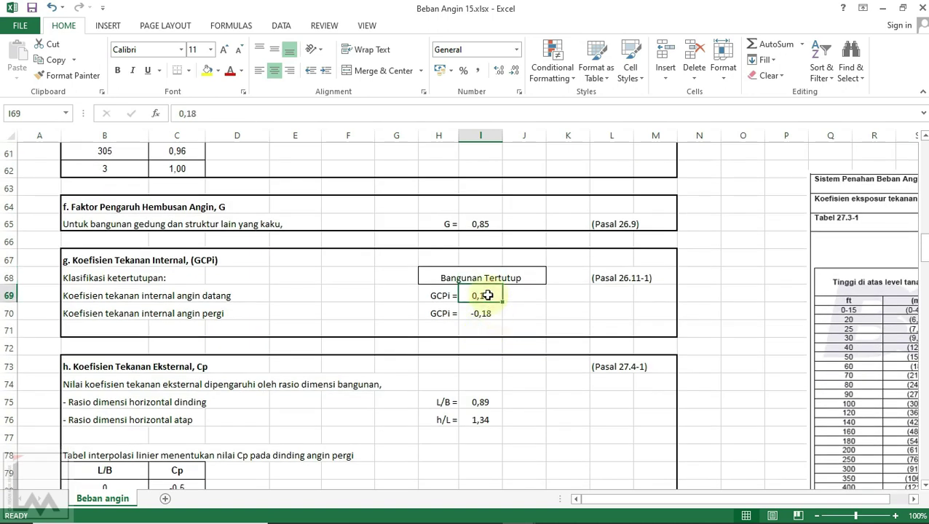
pyautogui.click(489, 314)
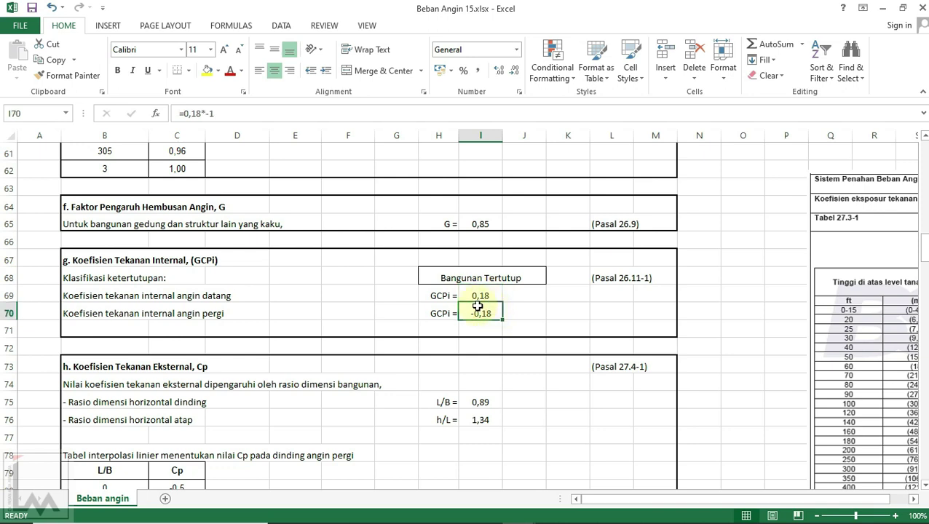
pyautogui.scroll(-1, 481, 313)
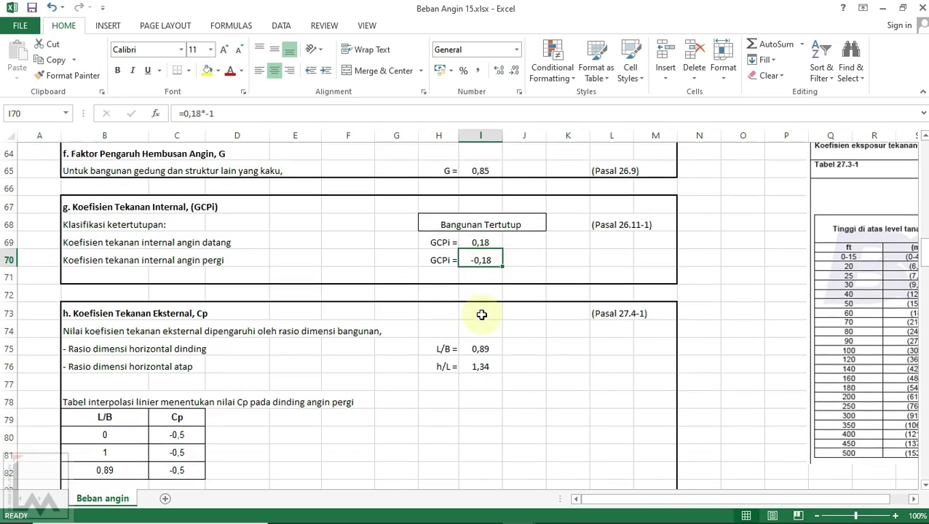
pyautogui.scroll(-1, 481, 313)
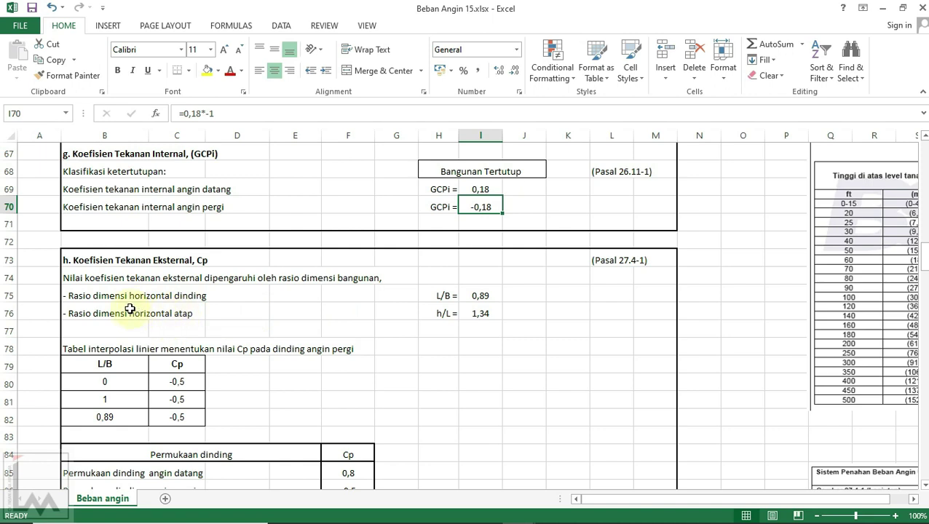
pyautogui.click(494, 295)
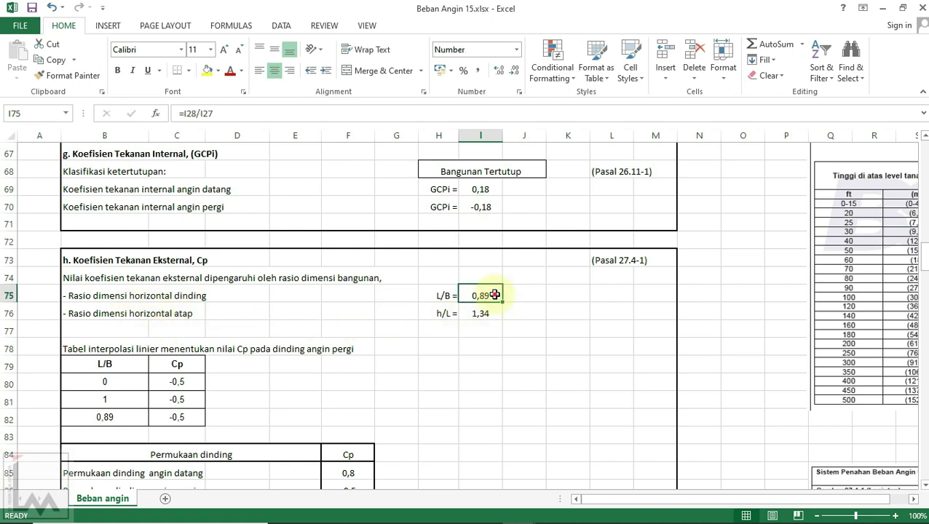
pyautogui.doubleClick(495, 295)
pyautogui.press('Escape')
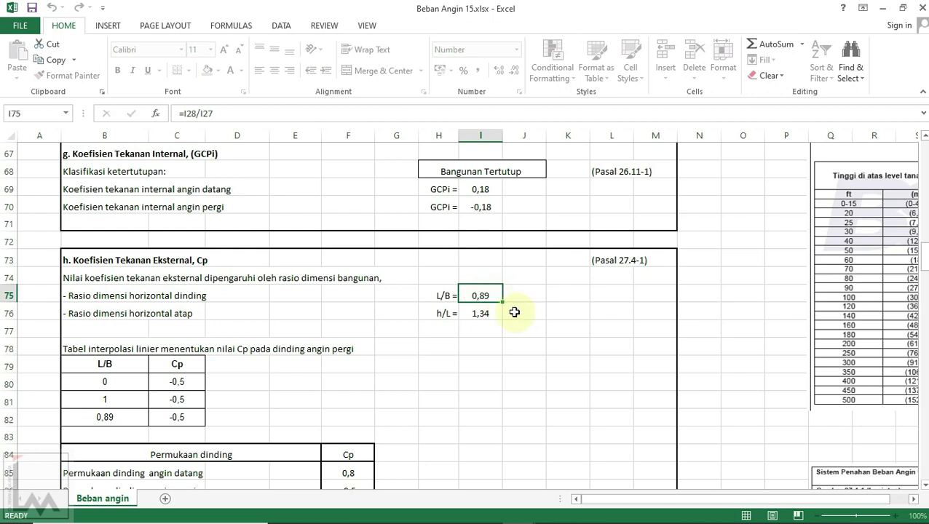
pyautogui.click(496, 313)
pyautogui.doubleClick(495, 313)
pyautogui.press('Escape')
pyautogui.scroll(-2, 477, 343)
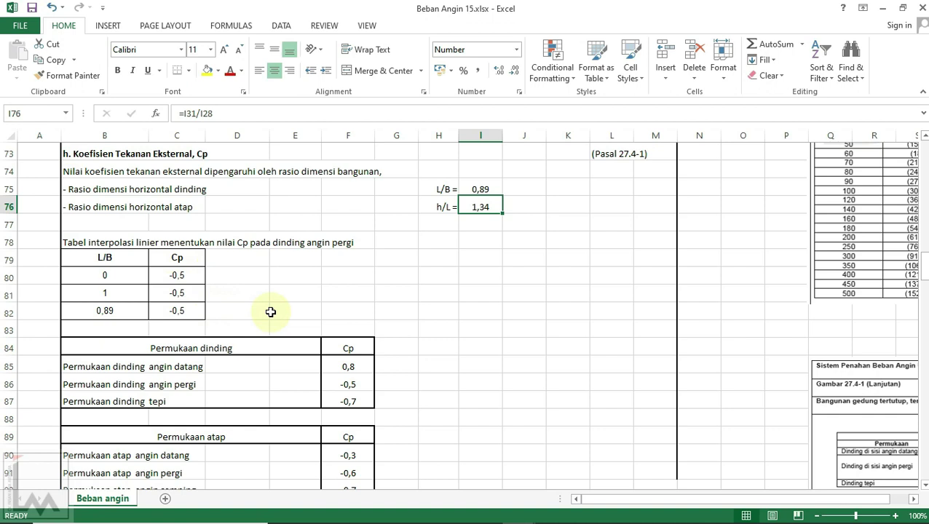
pyautogui.doubleClick(190, 309)
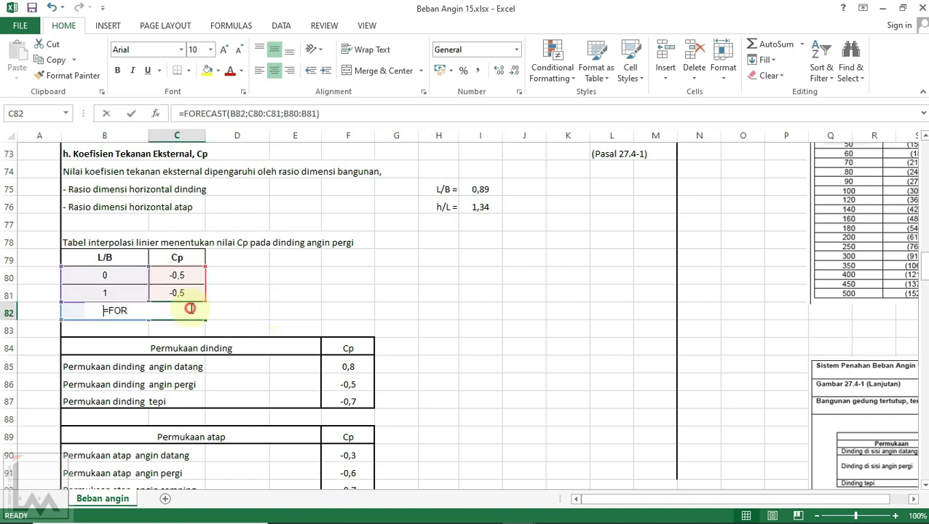
pyautogui.press('Escape')
pyautogui.click(426, 305)
pyautogui.scroll(-1, 427, 306)
pyautogui.scroll(-1, 425, 302)
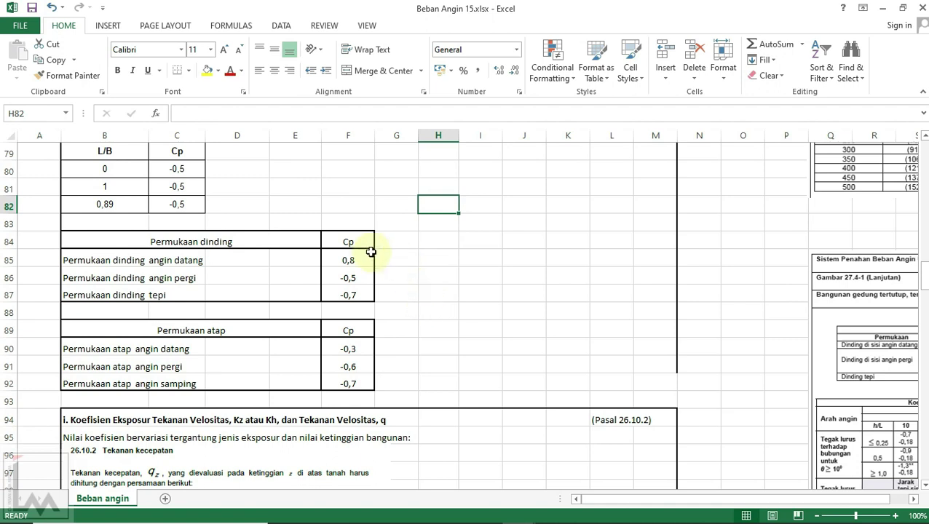
pyautogui.click(354, 277)
pyautogui.click(357, 294)
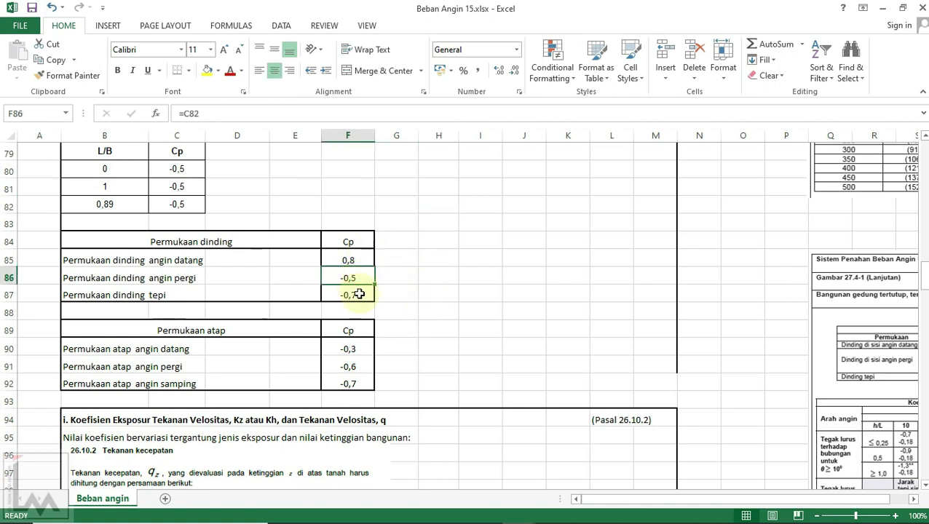
pyautogui.scroll(-1, 359, 294)
pyautogui.scroll(-1, 365, 290)
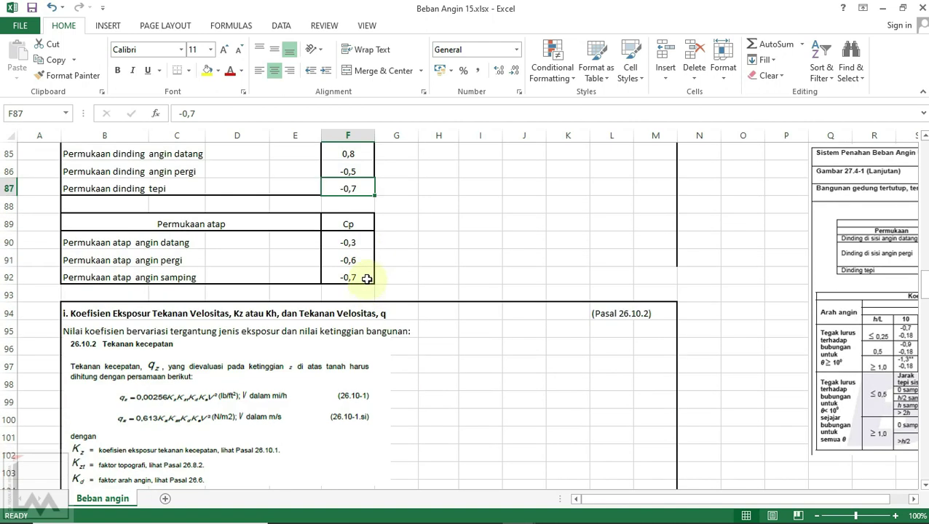
pyautogui.click(364, 242)
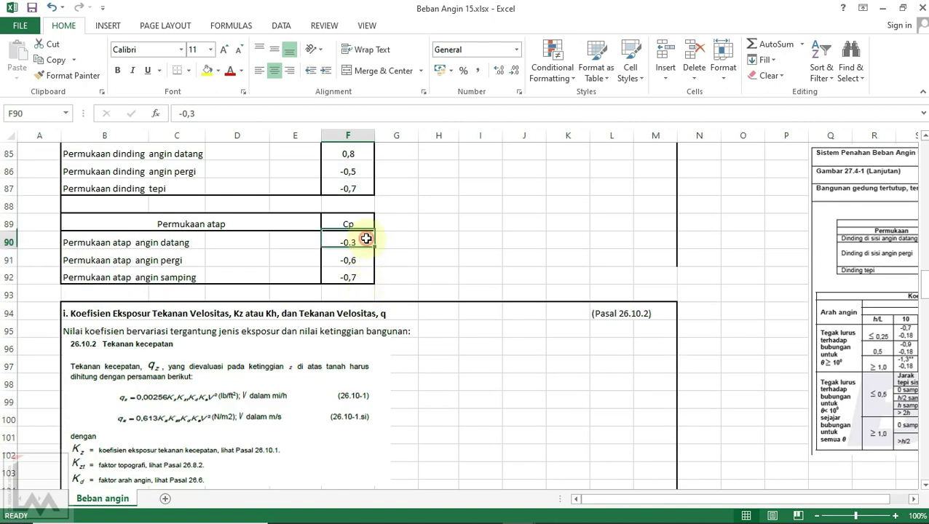
pyautogui.scroll(1, 366, 239)
pyautogui.scroll(2, 366, 239)
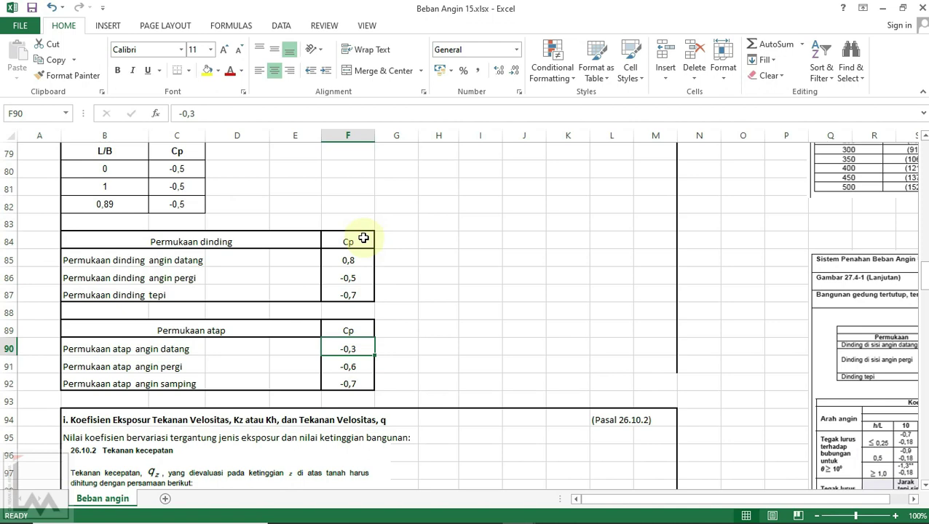
pyautogui.scroll(2, 364, 238)
pyautogui.scroll(-1, 362, 239)
pyautogui.scroll(-2, 362, 238)
pyautogui.scroll(-1, 362, 239)
pyautogui.scroll(-1, 362, 240)
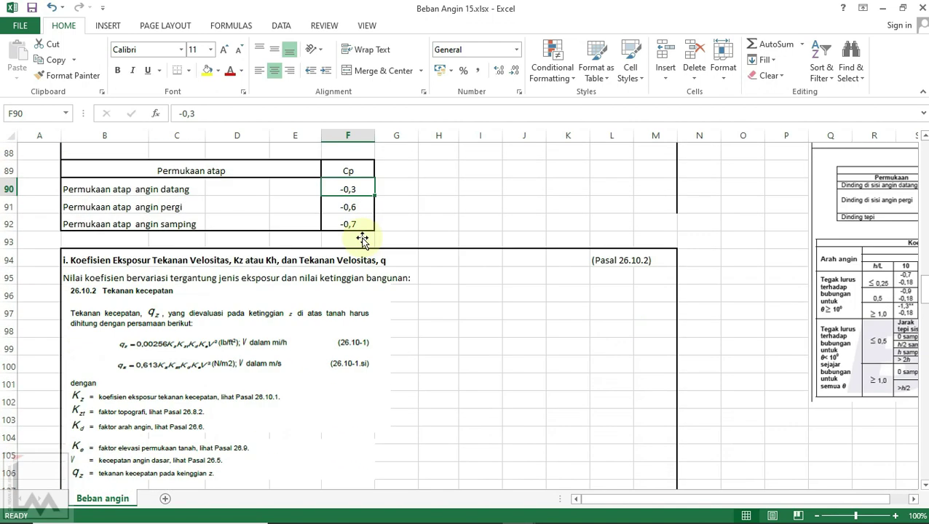
pyautogui.scroll(-1, 362, 239)
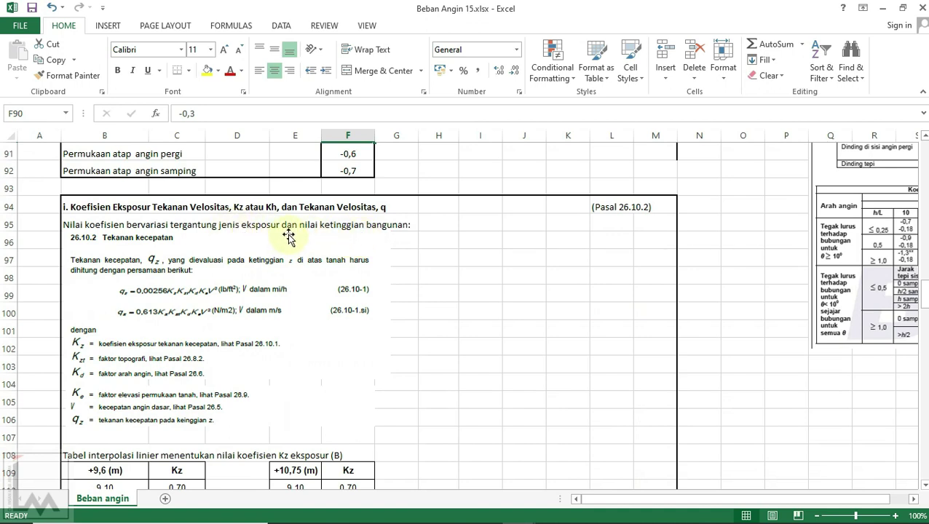
pyautogui.scroll(-1, 352, 239)
pyautogui.scroll(-2, 341, 239)
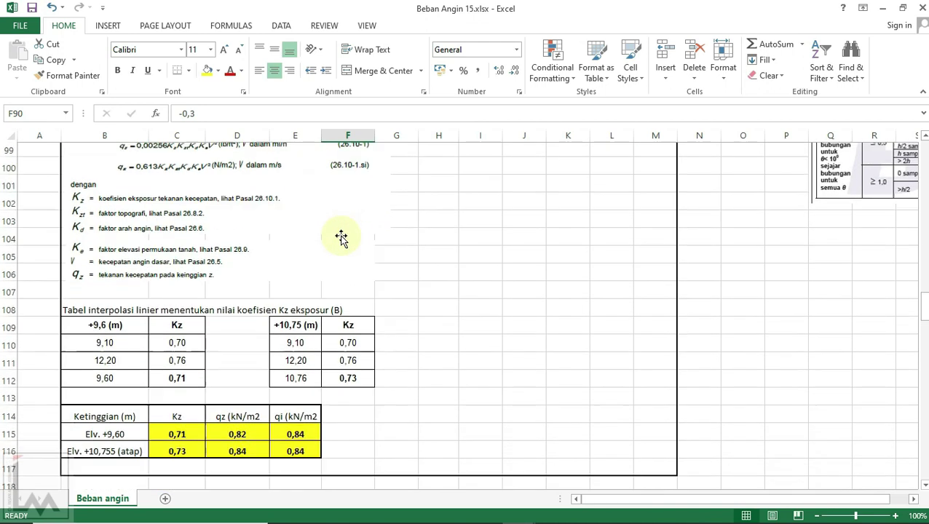
pyautogui.scroll(-1, 342, 239)
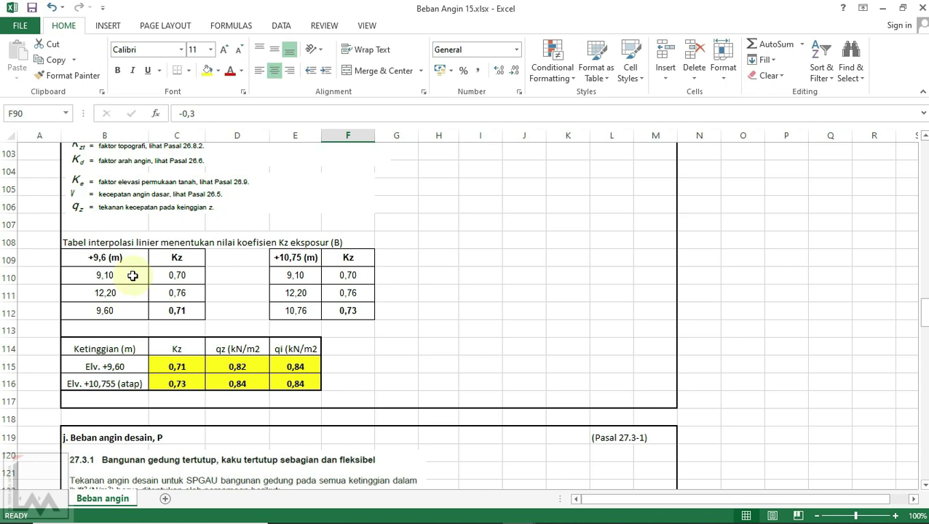
pyautogui.click(133, 275)
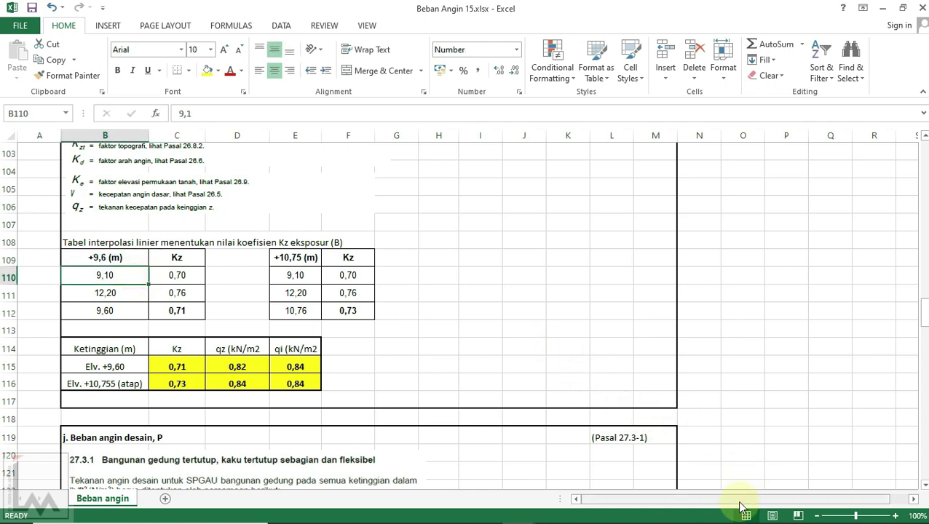
pyautogui.hscroll(1, 779, 507)
pyautogui.scroll(5, 825, 458)
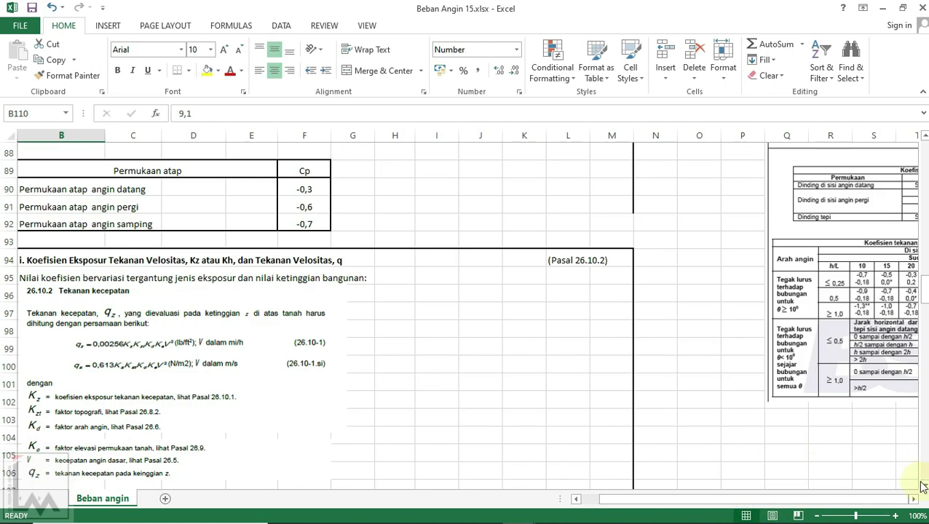
pyautogui.hscroll(3, 914, 498)
pyautogui.scroll(5, 880, 439)
pyautogui.scroll(1, 873, 415)
pyautogui.scroll(1, 837, 373)
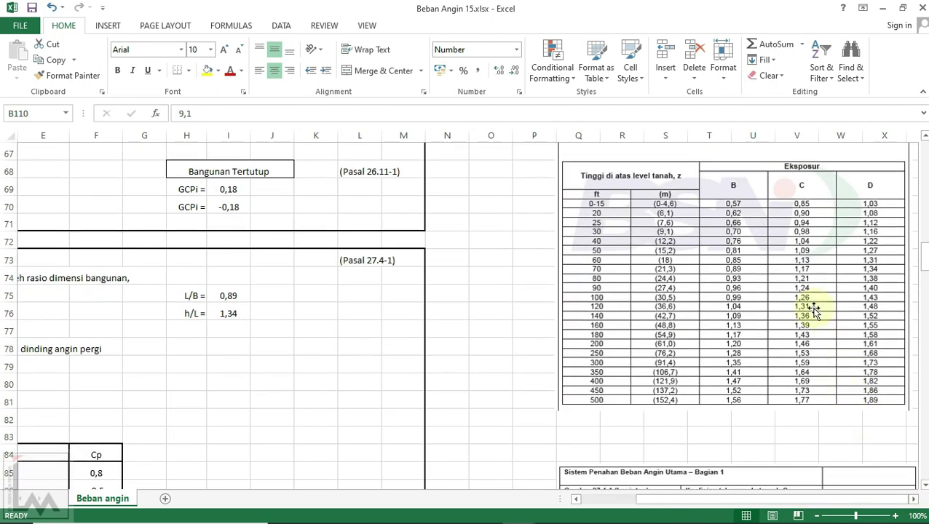
pyautogui.scroll(1, 813, 310)
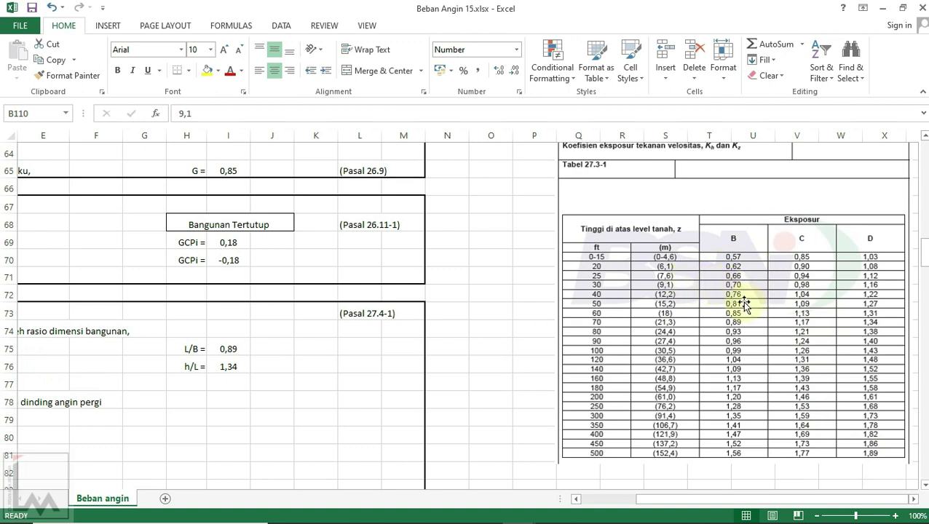
pyautogui.moveTo(780, 502); pyautogui.dragTo(655, 502)
pyautogui.scroll(-3, 368, 373)
pyautogui.scroll(-4, 364, 371)
pyautogui.scroll(-3, 357, 370)
pyautogui.scroll(-2, 349, 368)
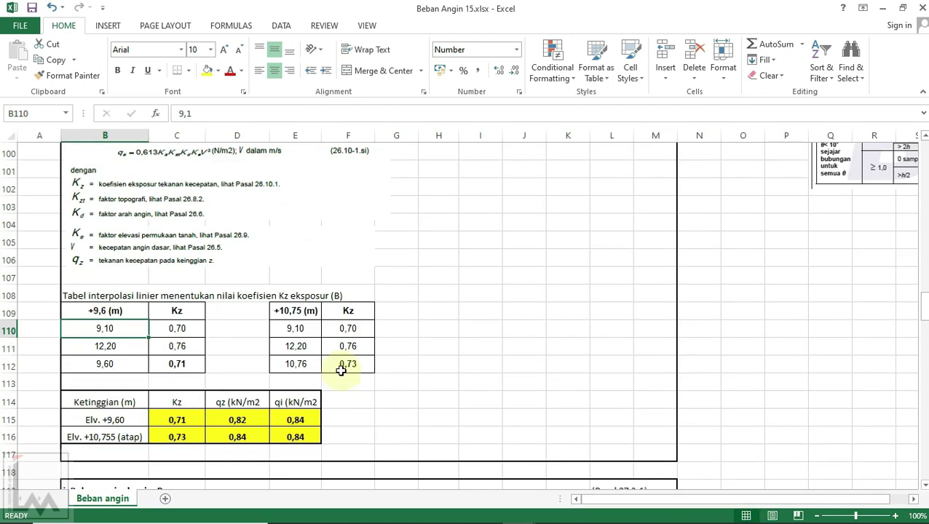
# Inspect the FORECAST-interpolated Kz and the qz formulas for Elv. +9,60 and the roof level.
pyautogui.click(128, 361)
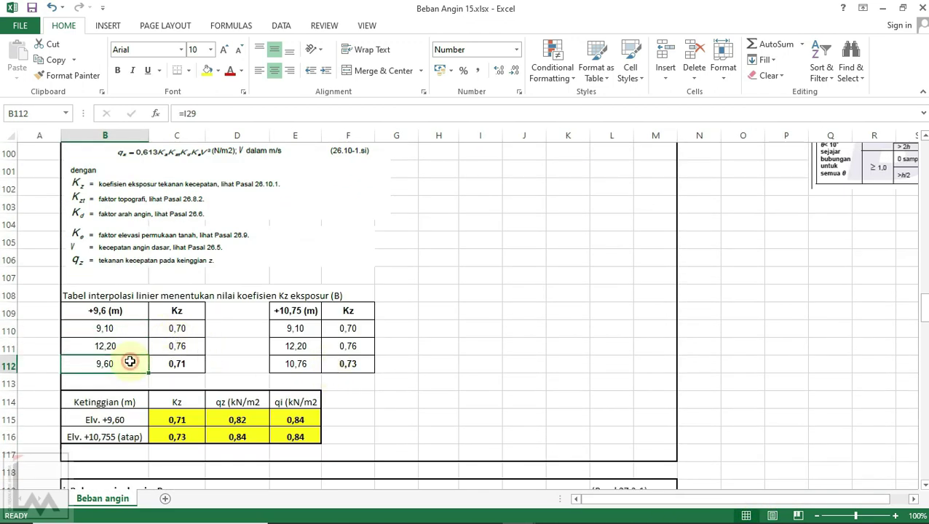
pyautogui.click(185, 364)
pyautogui.doubleClick(185, 364)
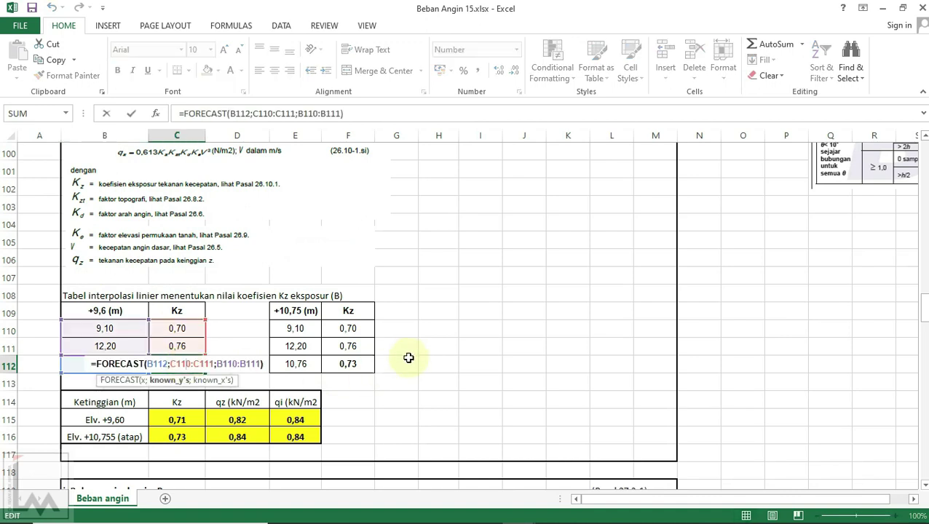
pyautogui.press('Escape')
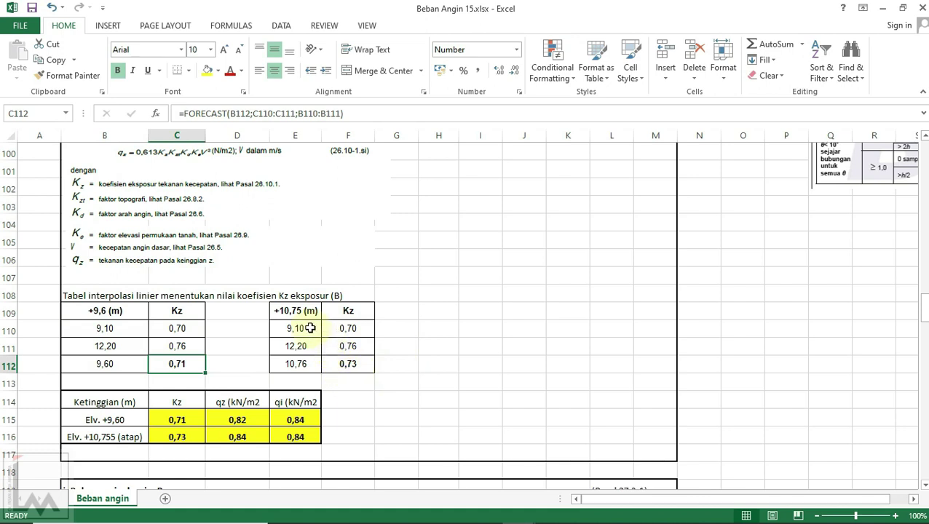
pyautogui.click(360, 367)
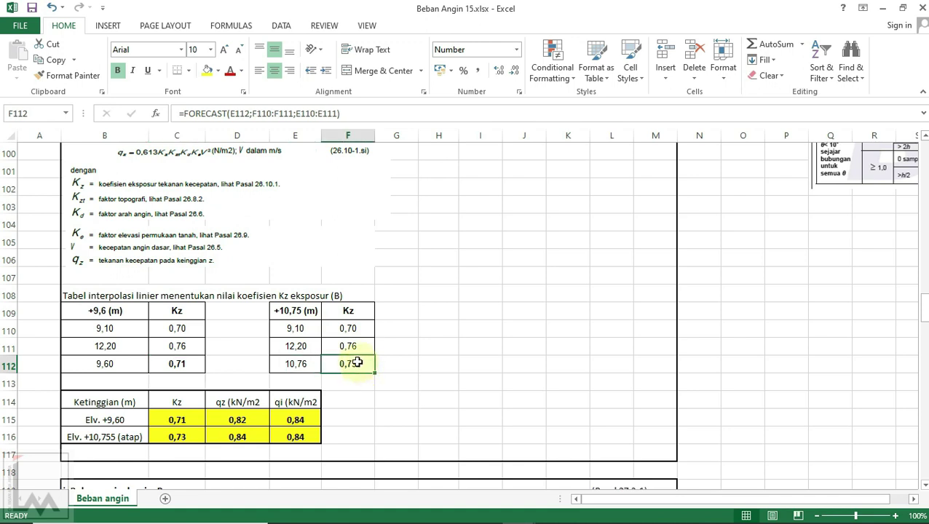
pyautogui.scroll(-1, 354, 362)
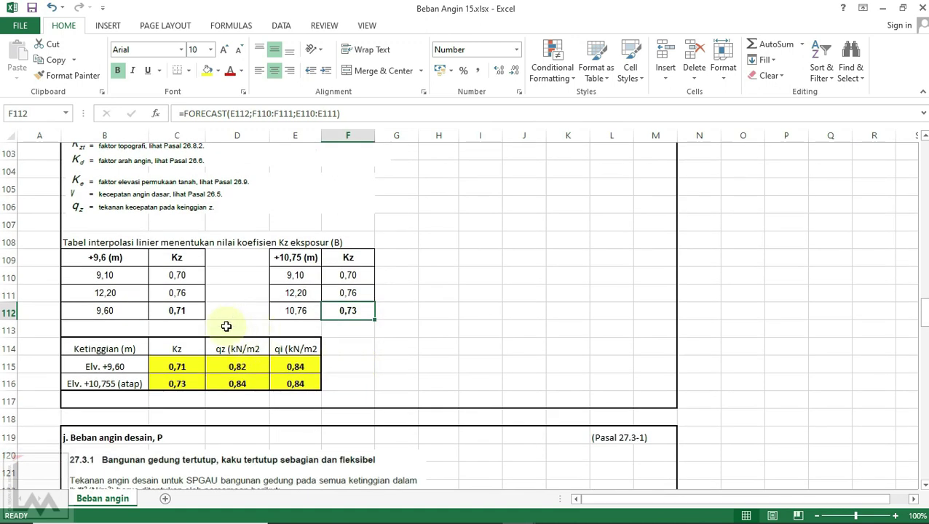
pyautogui.click(190, 362)
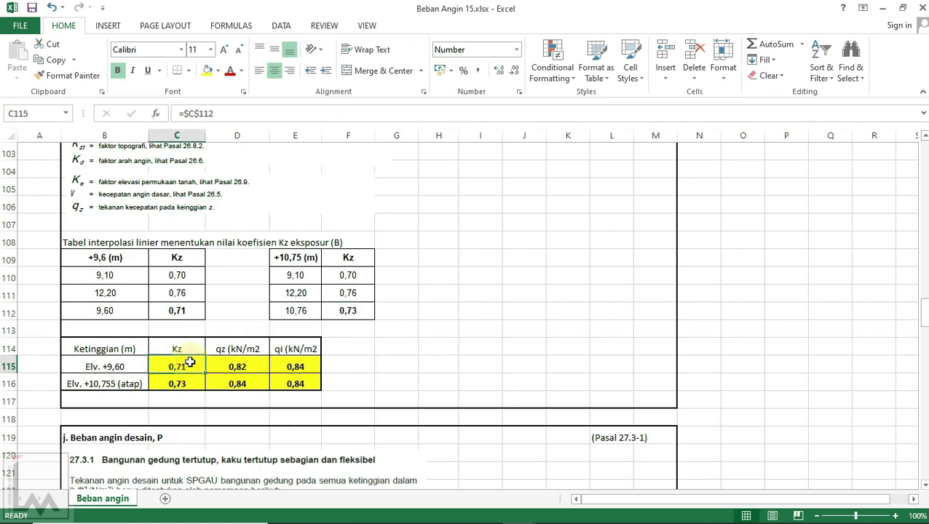
pyautogui.click(190, 383)
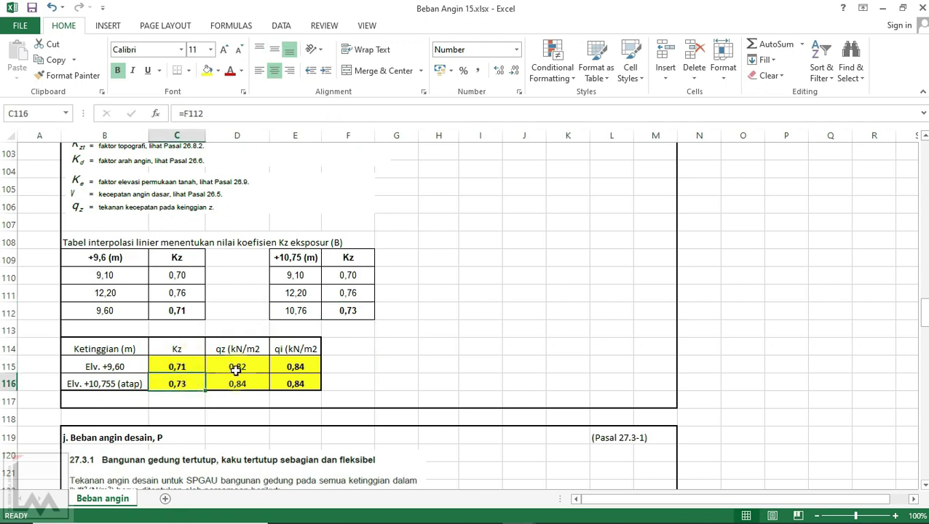
pyautogui.click(234, 367)
pyautogui.click(241, 382)
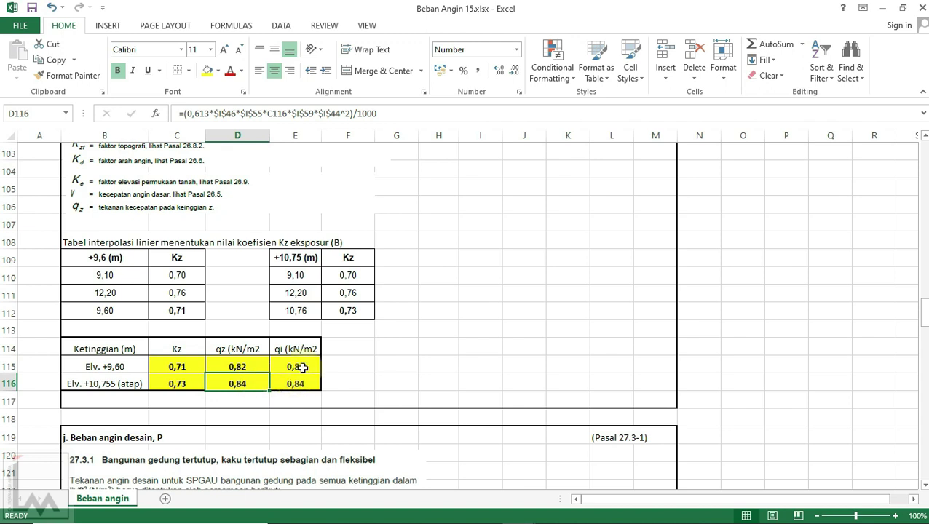
# Link qi at Elv. +9,60 to the roof-level qi with =E116, giving 0,84.
pyautogui.click(302, 367)
pyautogui.write('=')
pyautogui.press('Down')
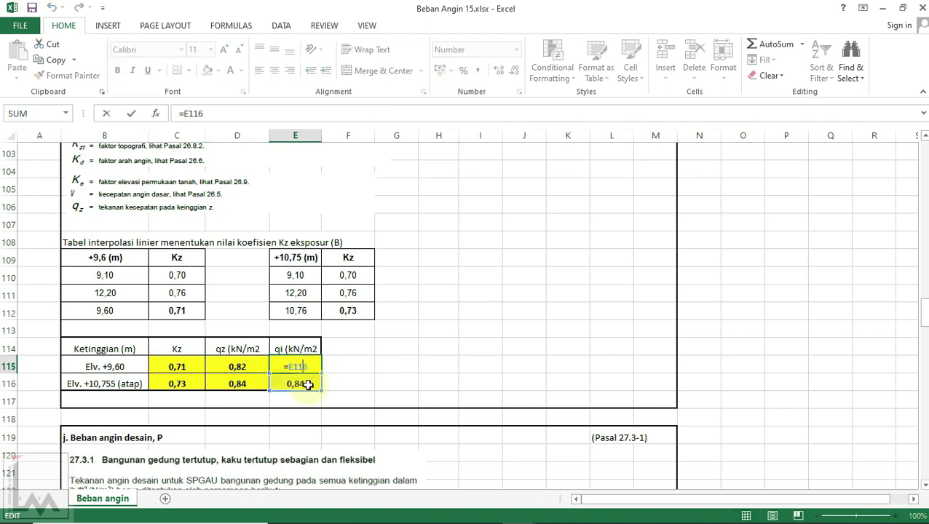
pyautogui.press('Return')
pyautogui.doubleClick(306, 384)
pyautogui.press('Escape')
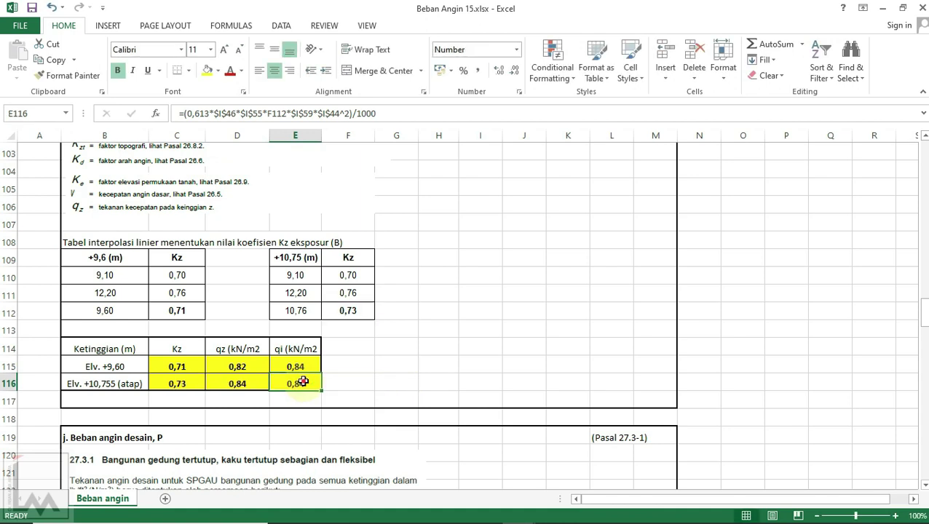
pyautogui.doubleClick(303, 382)
pyautogui.press('Escape')
pyautogui.scroll(4, 447, 367)
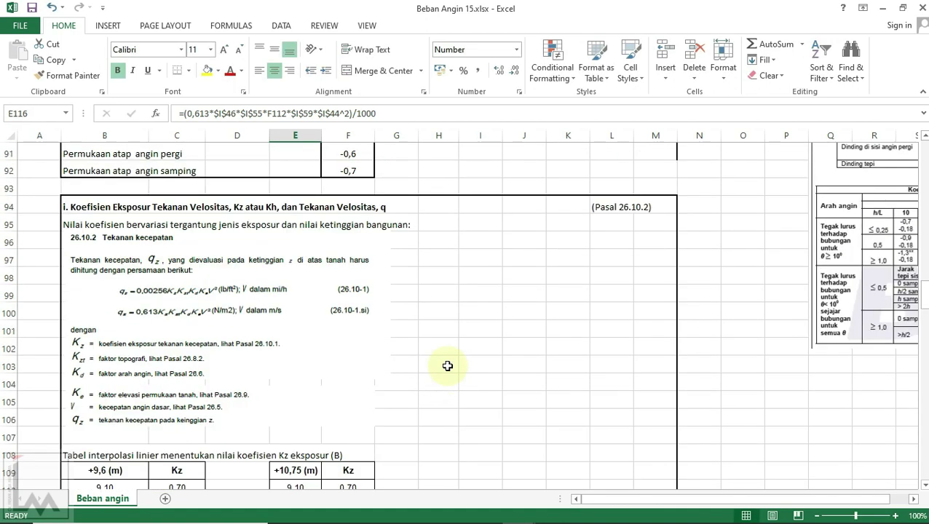
pyautogui.scroll(1, 447, 366)
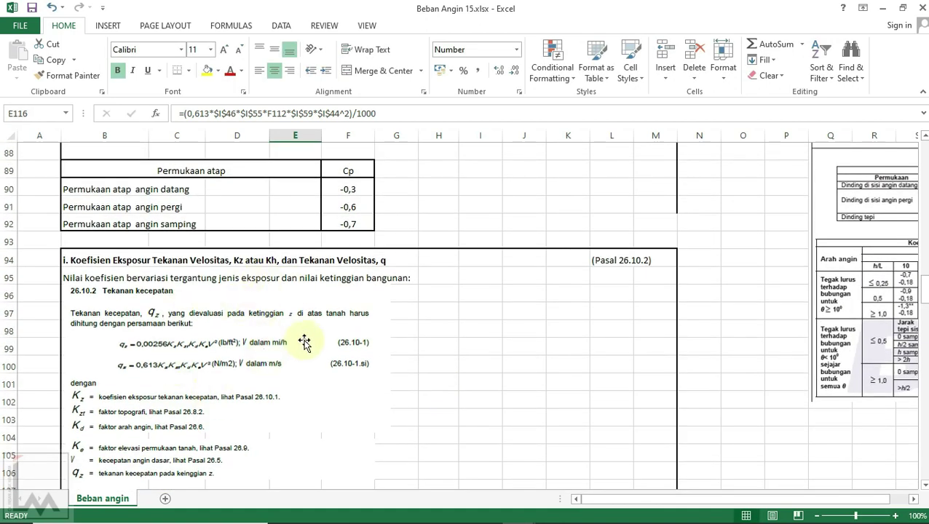
pyautogui.scroll(-4, 305, 336)
pyautogui.scroll(-1, 305, 334)
pyautogui.scroll(-1, 303, 331)
pyautogui.scroll(-2, 300, 327)
pyautogui.scroll(-1, 301, 328)
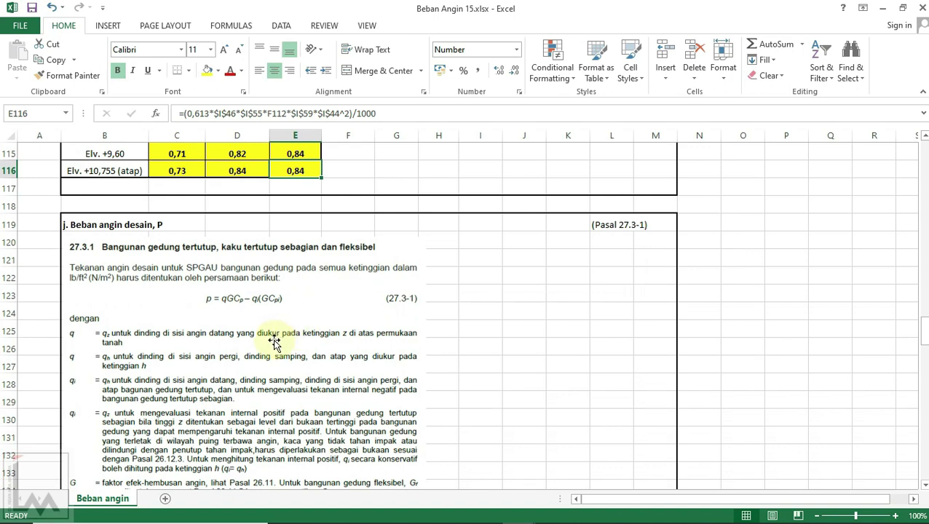
pyautogui.scroll(-1, 274, 342)
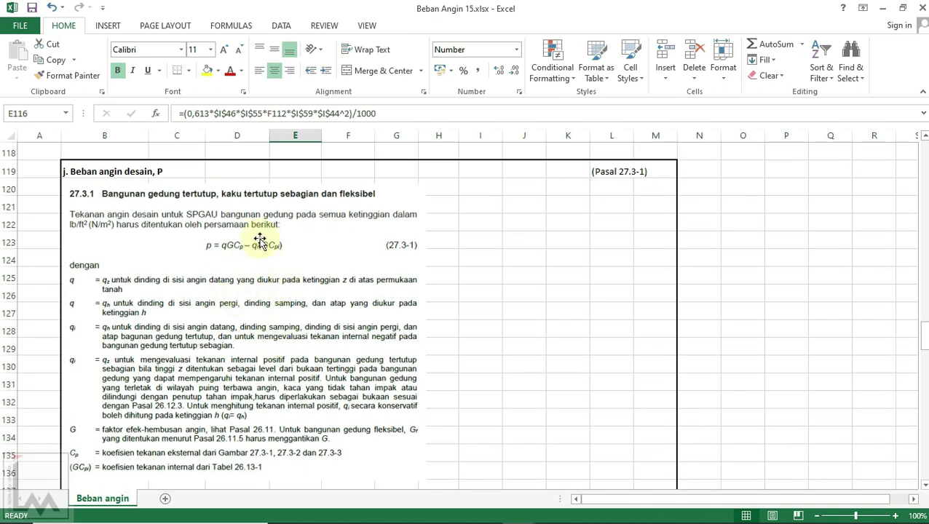
pyautogui.scroll(-2, 244, 251)
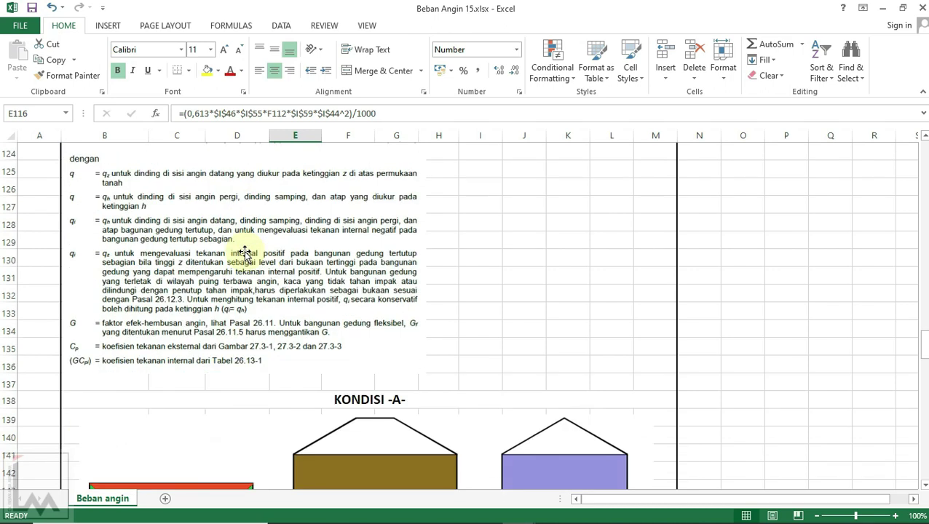
pyautogui.scroll(-1, 244, 251)
pyautogui.scroll(-2, 244, 252)
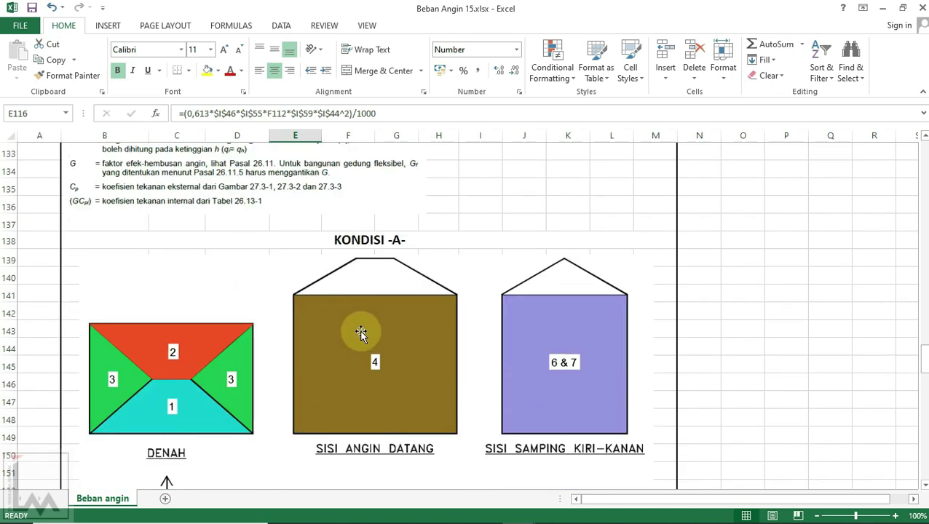
pyautogui.scroll(1, 375, 299)
pyautogui.scroll(1, 375, 298)
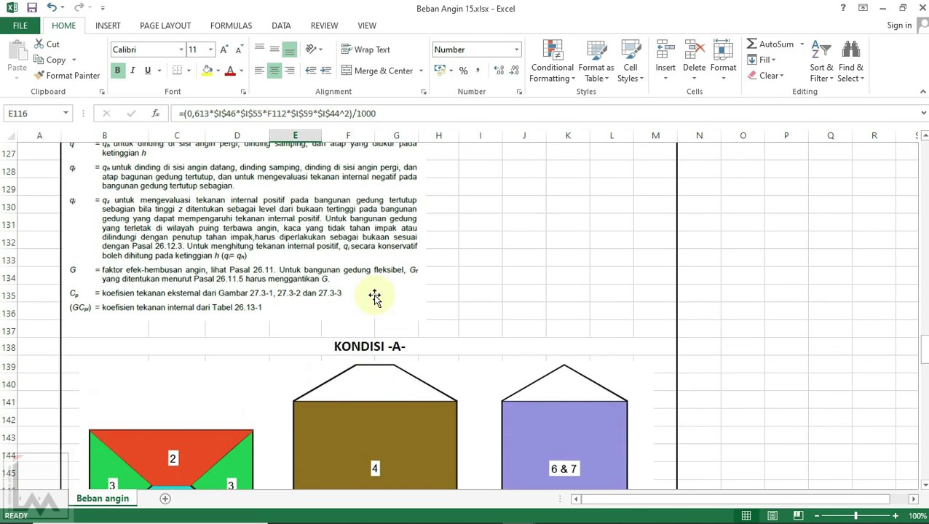
pyautogui.scroll(-3, 375, 298)
pyautogui.scroll(-7, 375, 299)
pyautogui.scroll(-3, 375, 298)
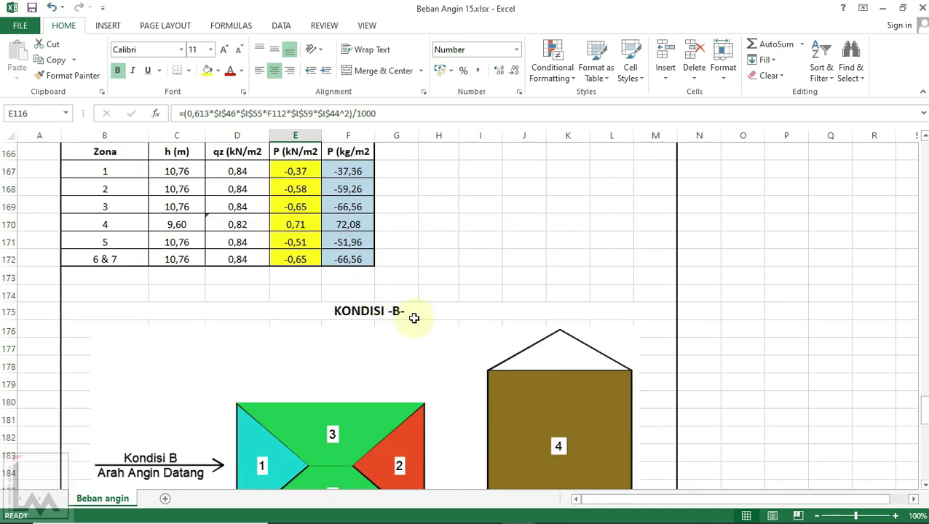
pyautogui.scroll(3, 411, 326)
pyautogui.scroll(4, 411, 328)
pyautogui.scroll(2, 410, 329)
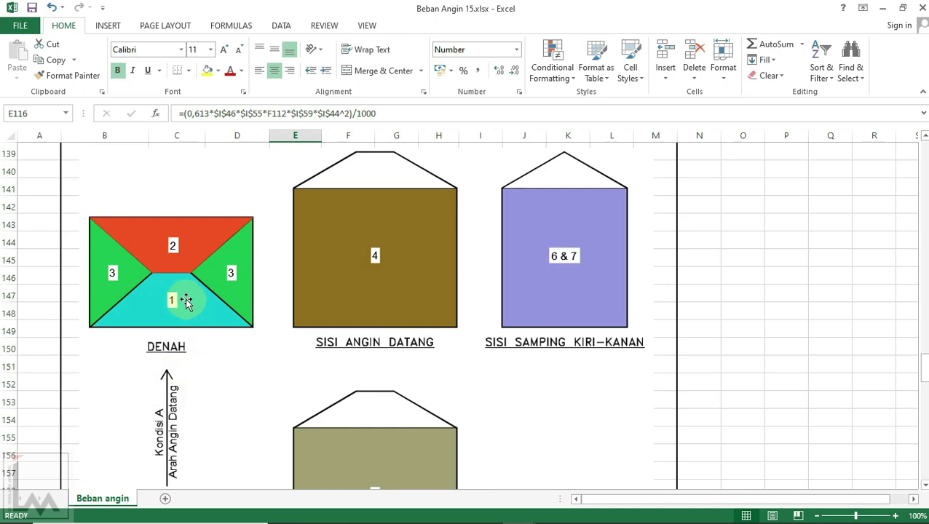
pyautogui.scroll(-1, 186, 301)
pyautogui.scroll(-3, 185, 301)
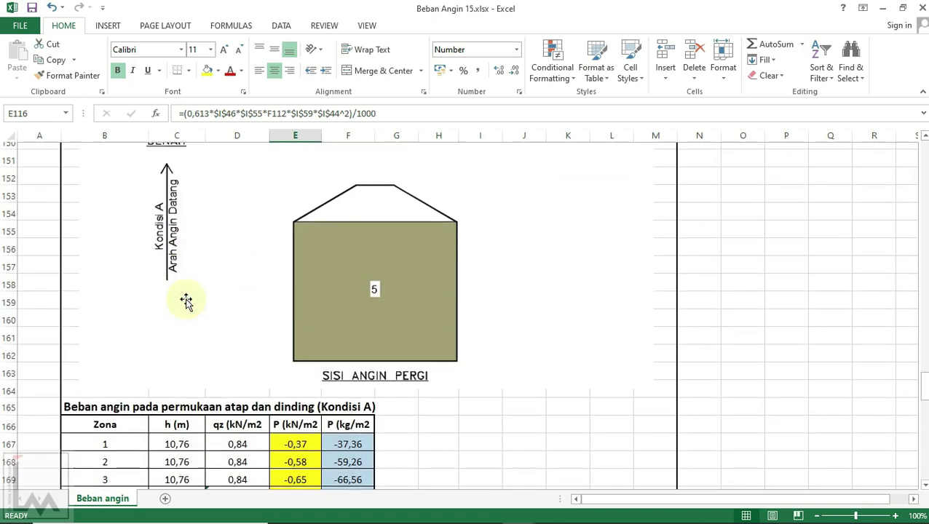
pyautogui.scroll(-2, 185, 301)
pyautogui.scroll(2, 117, 341)
pyautogui.scroll(2, 116, 338)
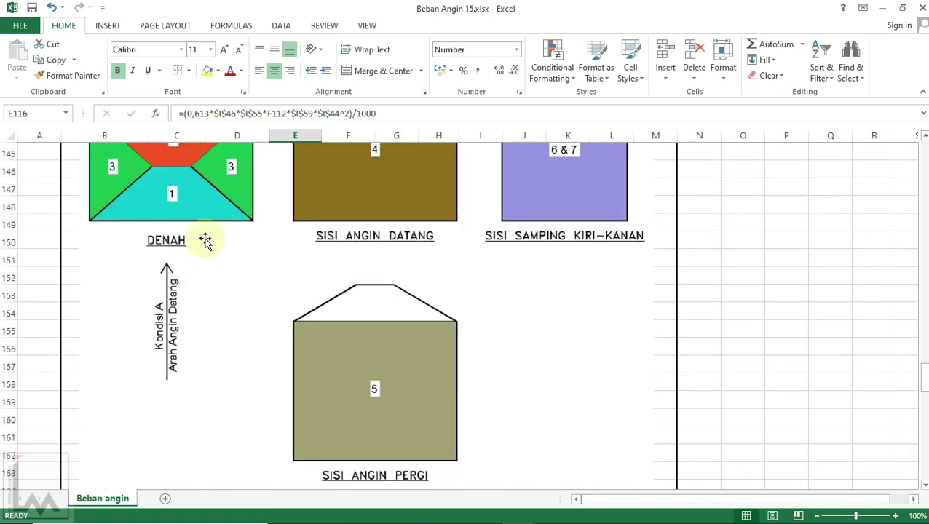
pyautogui.scroll(-3, 187, 228)
pyautogui.click(358, 381)
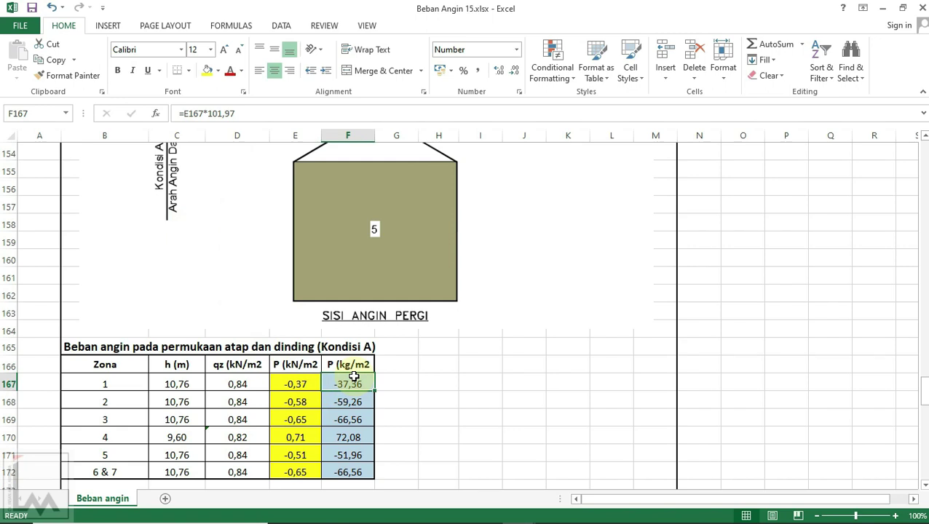
pyautogui.scroll(1, 357, 389)
pyautogui.scroll(1, 353, 396)
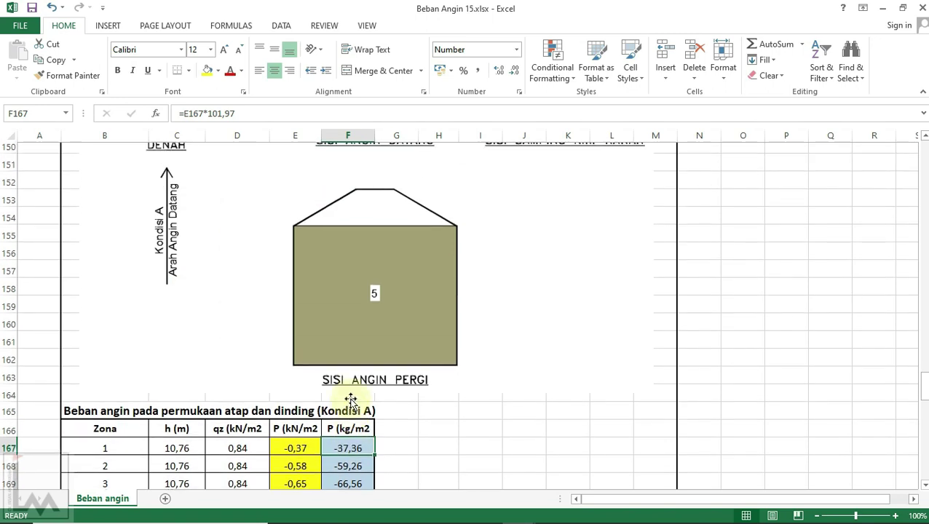
pyautogui.scroll(2, 348, 400)
pyautogui.scroll(-4, 187, 257)
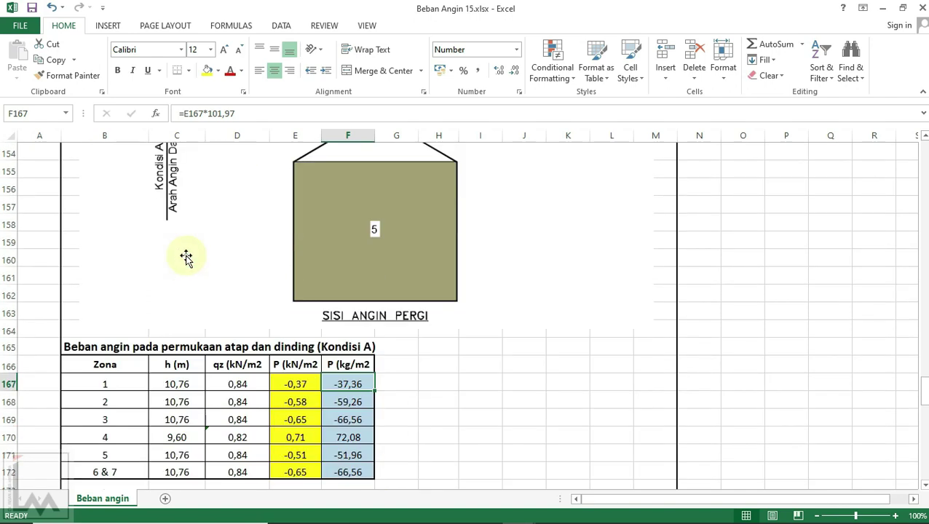
pyautogui.click(352, 399)
pyautogui.scroll(4, 328, 402)
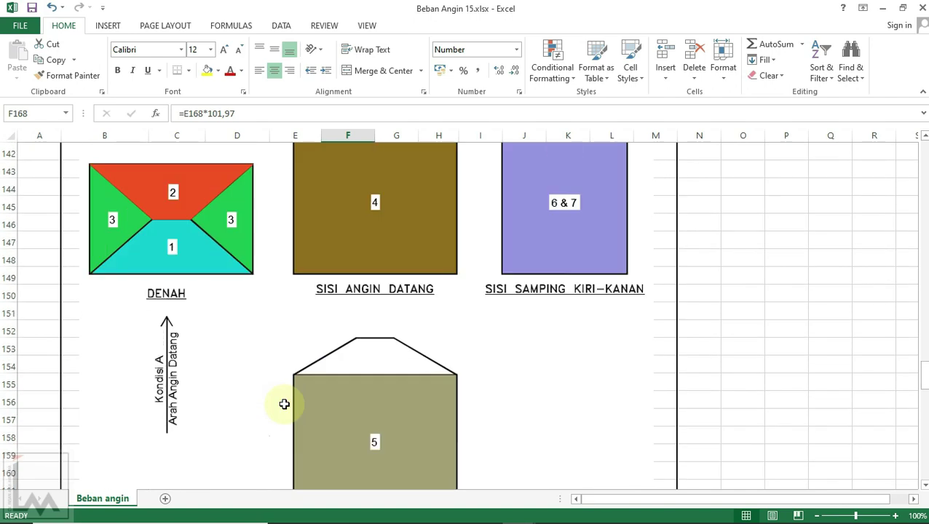
pyautogui.scroll(-1, 178, 248)
pyautogui.scroll(-1, 178, 253)
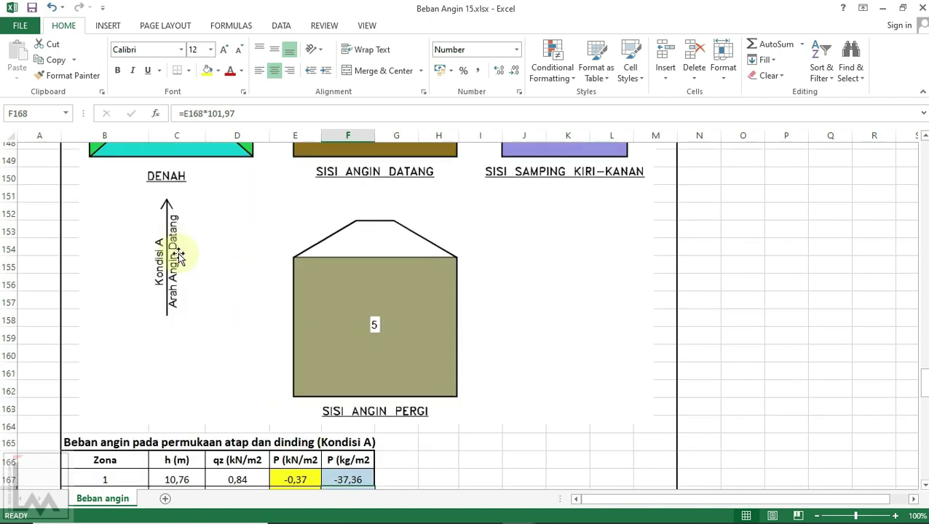
pyautogui.scroll(-1, 177, 255)
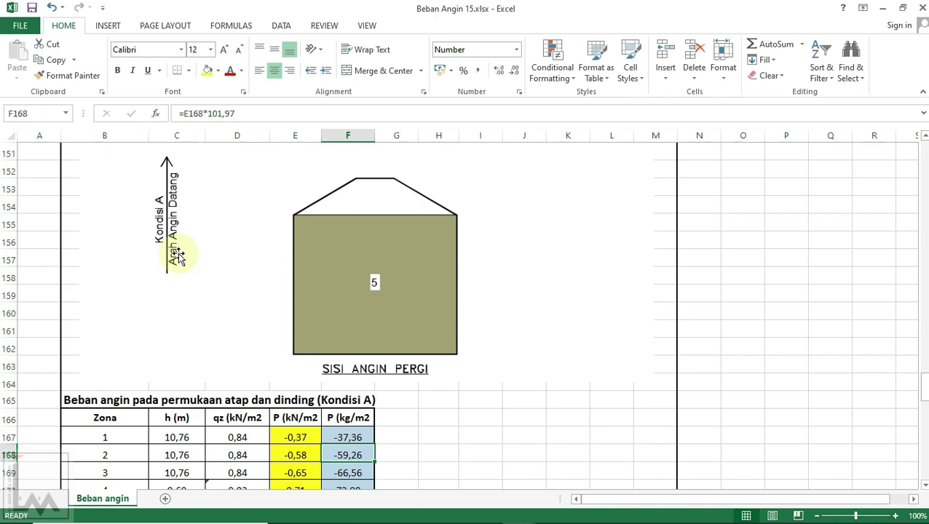
pyautogui.scroll(1, 178, 255)
pyautogui.scroll(4, 178, 253)
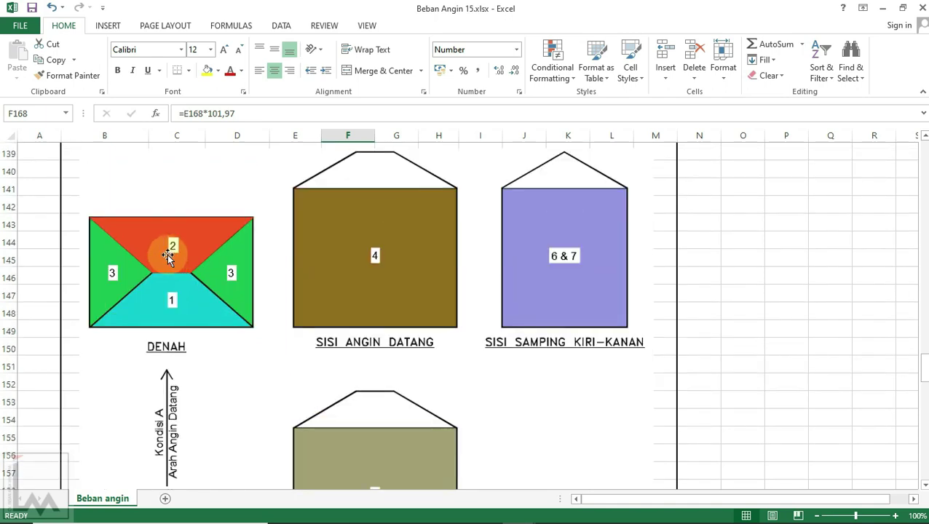
pyautogui.scroll(-3, 215, 269)
pyautogui.scroll(-2, 217, 269)
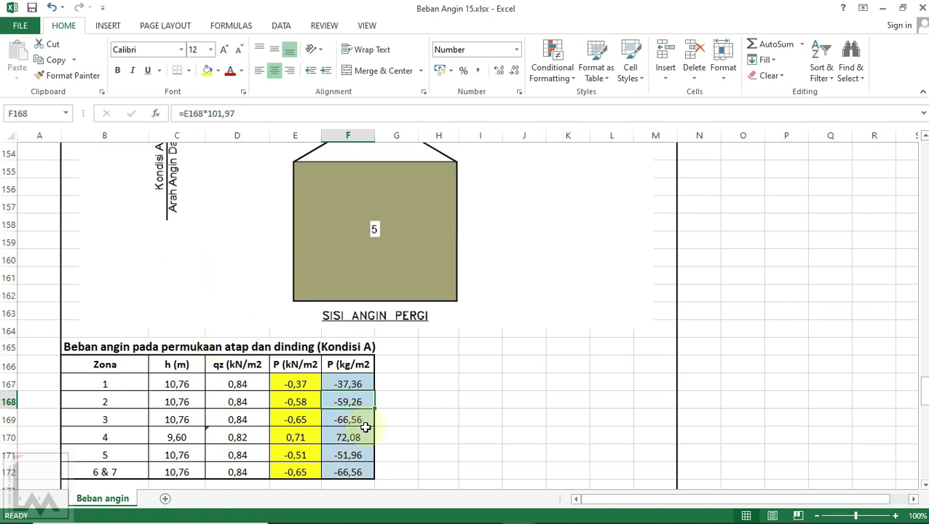
pyautogui.click(348, 417)
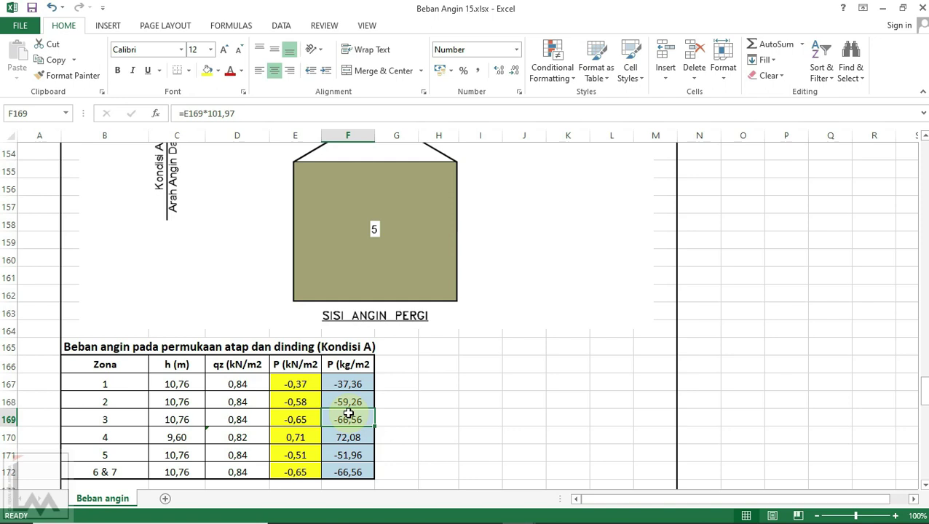
pyautogui.scroll(4, 348, 393)
pyautogui.scroll(1, 349, 356)
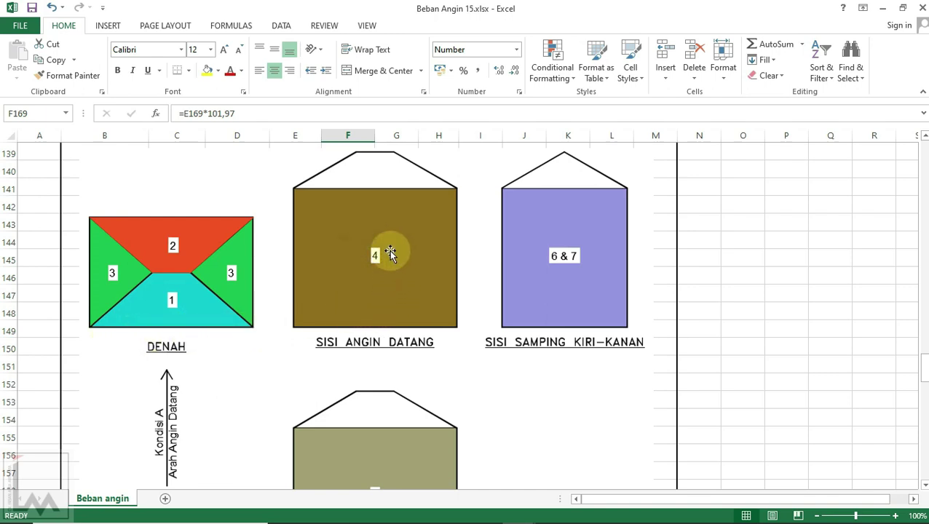
pyautogui.scroll(-3, 363, 306)
pyautogui.scroll(-3, 357, 364)
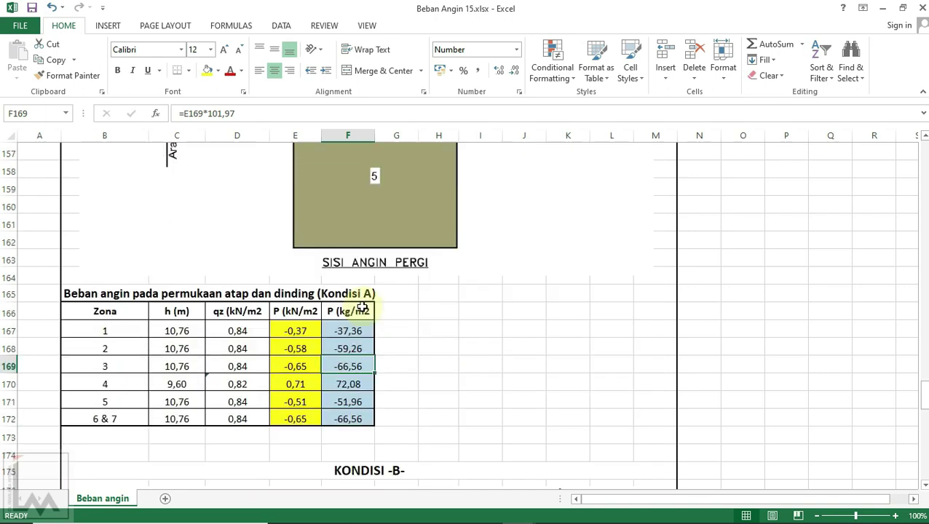
pyautogui.click(353, 384)
pyautogui.scroll(4, 380, 375)
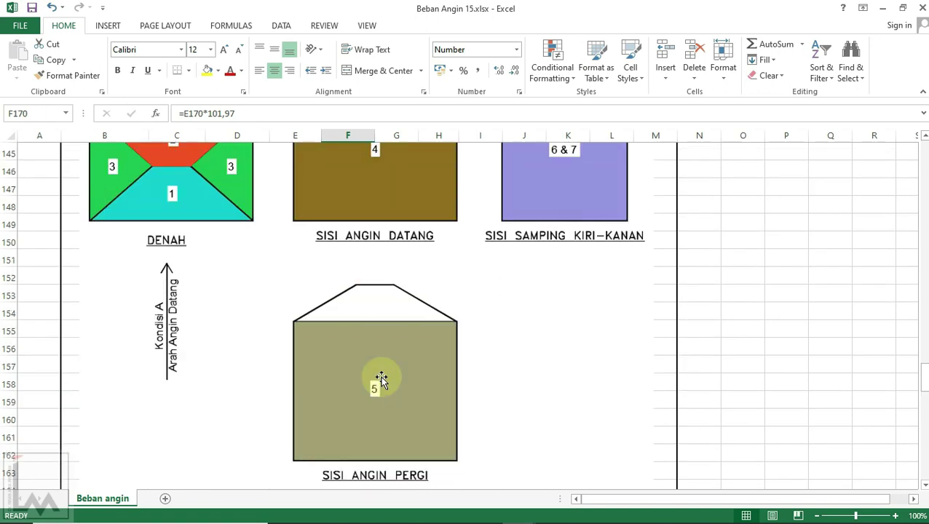
pyautogui.scroll(2, 380, 376)
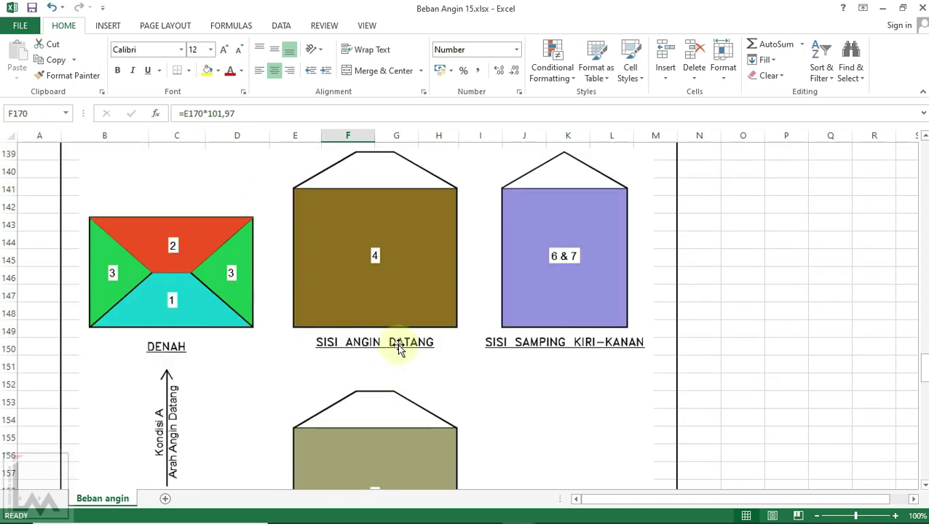
pyautogui.scroll(-2, 398, 321)
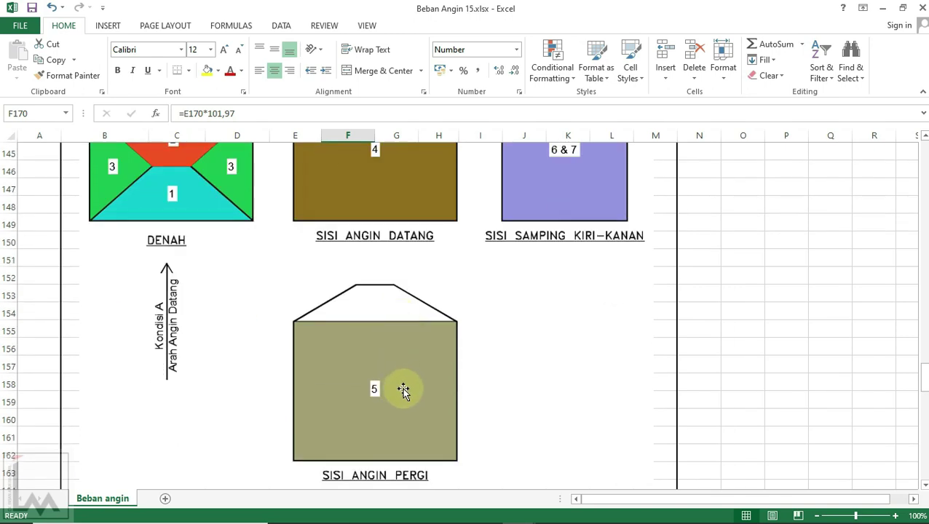
pyautogui.scroll(3, 395, 393)
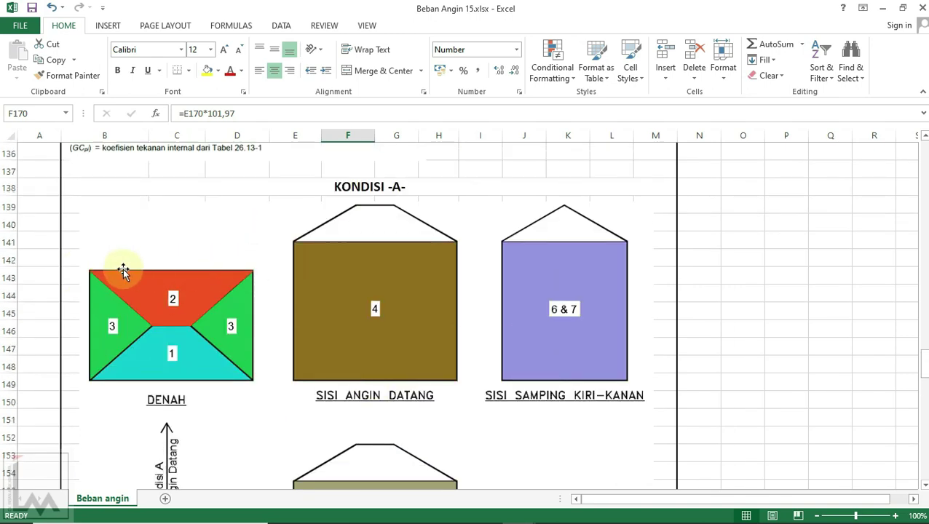
pyautogui.scroll(-1, 179, 269)
pyautogui.scroll(-2, 183, 270)
pyautogui.scroll(-2, 342, 259)
pyautogui.scroll(-2, 362, 276)
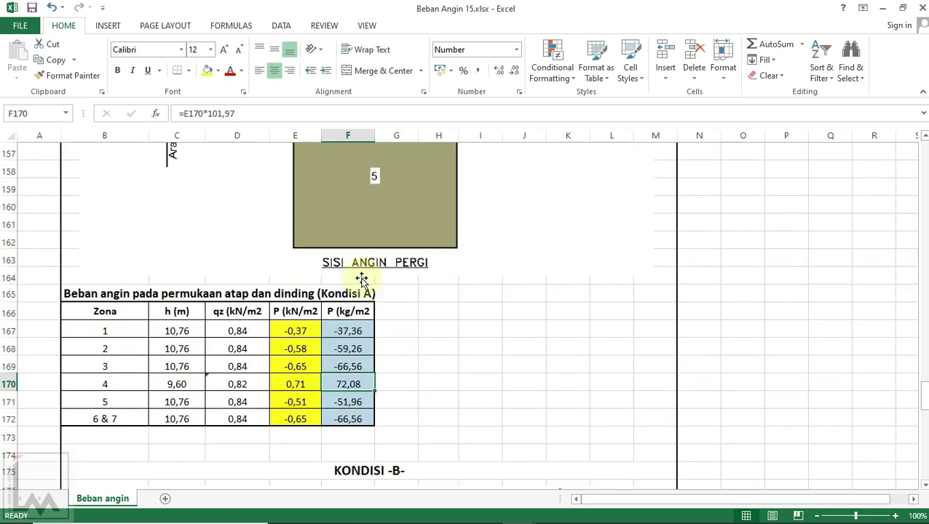
pyautogui.click(359, 402)
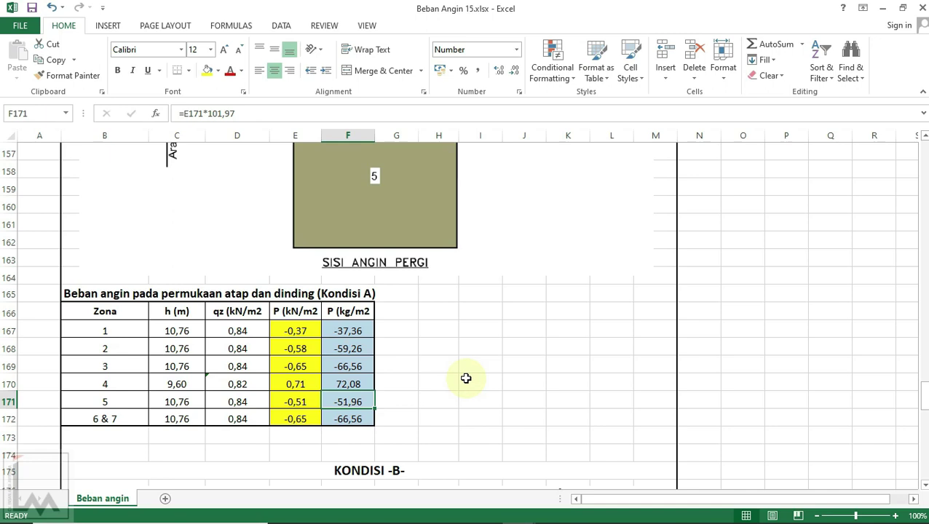
pyautogui.scroll(5, 442, 402)
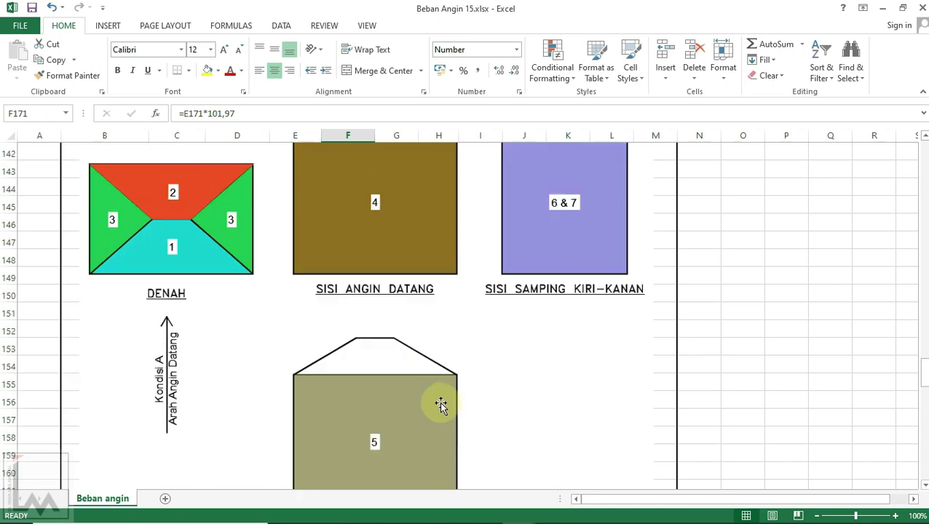
pyautogui.scroll(2, 440, 405)
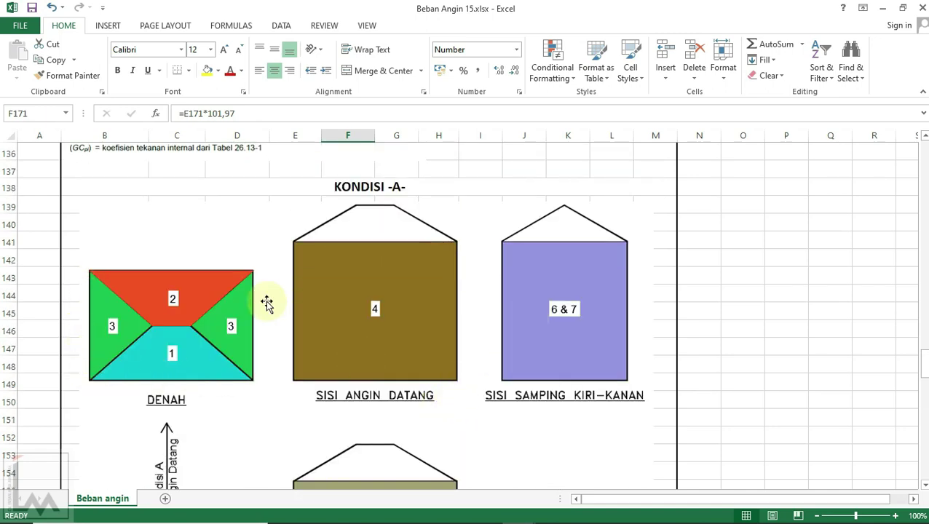
pyautogui.scroll(-5, 357, 313)
pyautogui.scroll(-3, 358, 314)
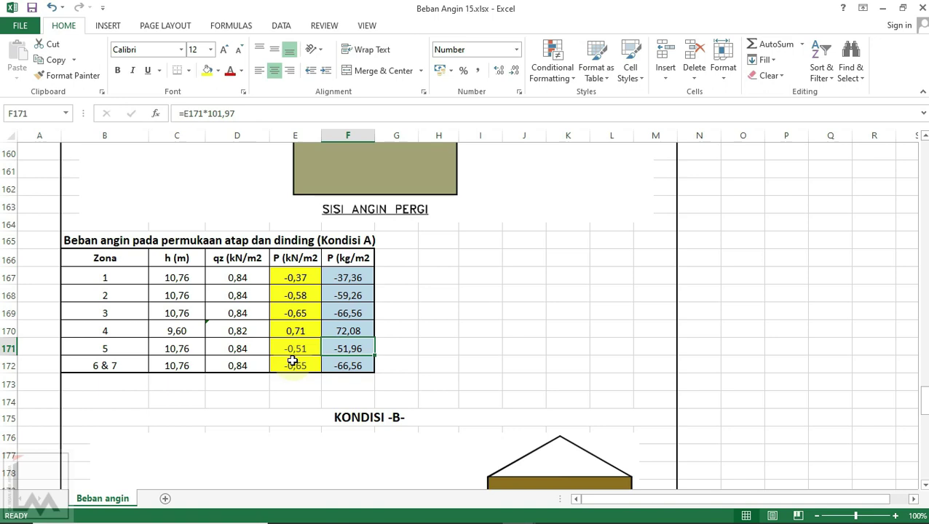
pyautogui.scroll(3, 291, 361)
pyautogui.scroll(3, 287, 362)
pyautogui.scroll(-4, 253, 304)
pyautogui.scroll(-3, 253, 304)
pyautogui.scroll(-3, 252, 306)
pyautogui.scroll(-1, 253, 306)
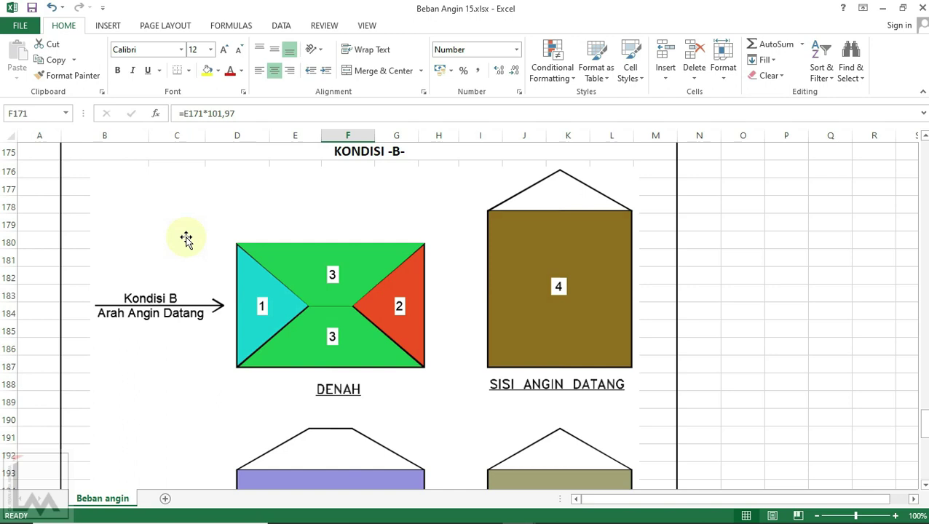
pyautogui.scroll(-2, 231, 241)
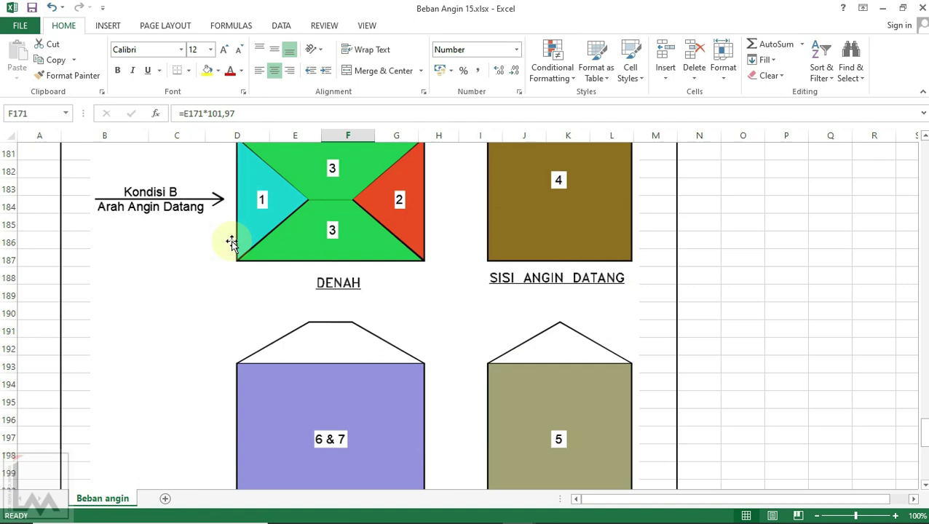
pyautogui.scroll(4, 231, 240)
pyautogui.scroll(-3, 231, 243)
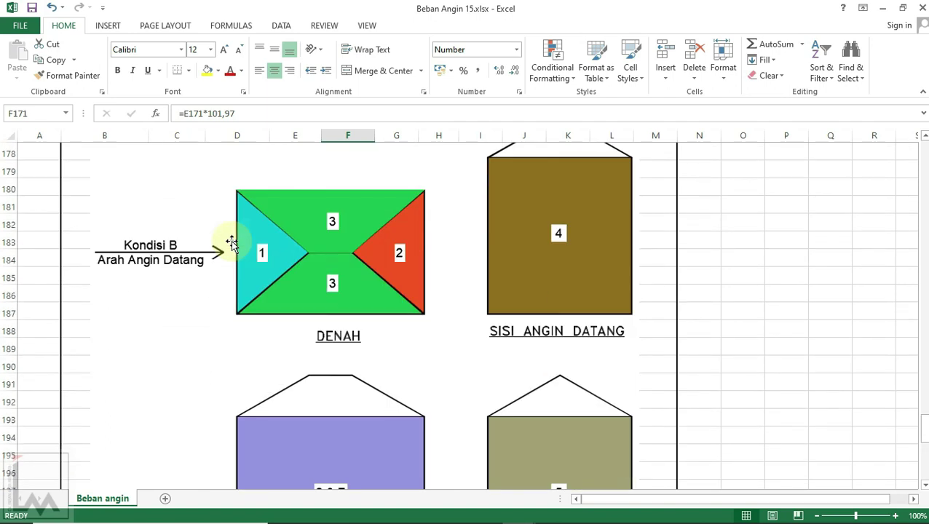
pyautogui.scroll(-4, 232, 244)
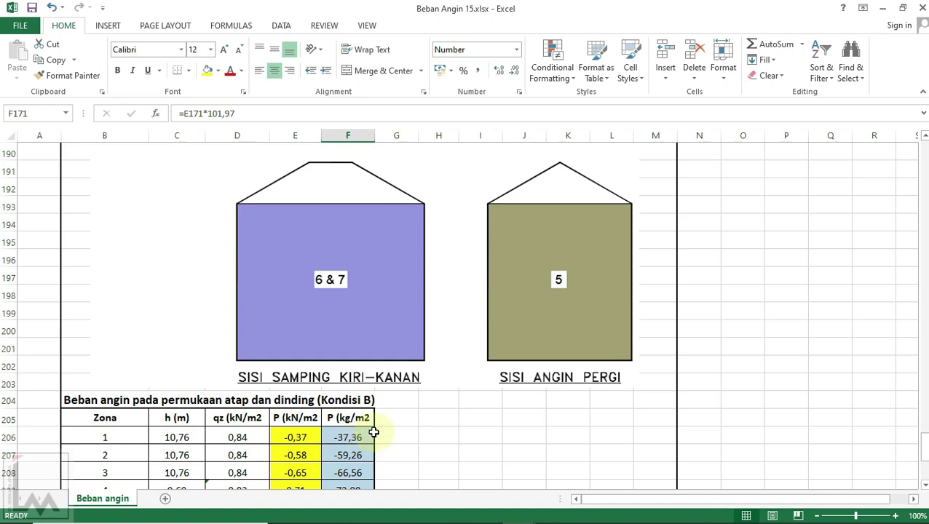
pyautogui.scroll(7, 374, 434)
pyautogui.scroll(2, 374, 433)
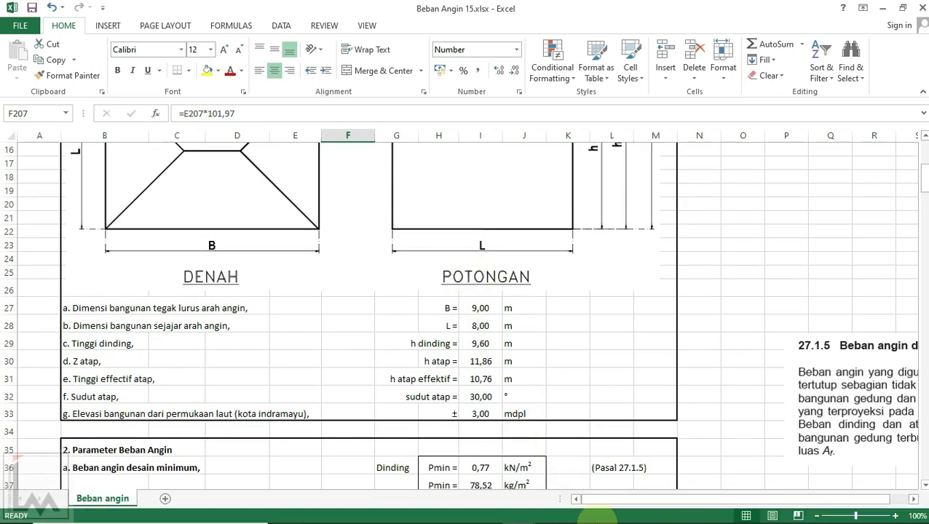
pyautogui.click(584, 515)
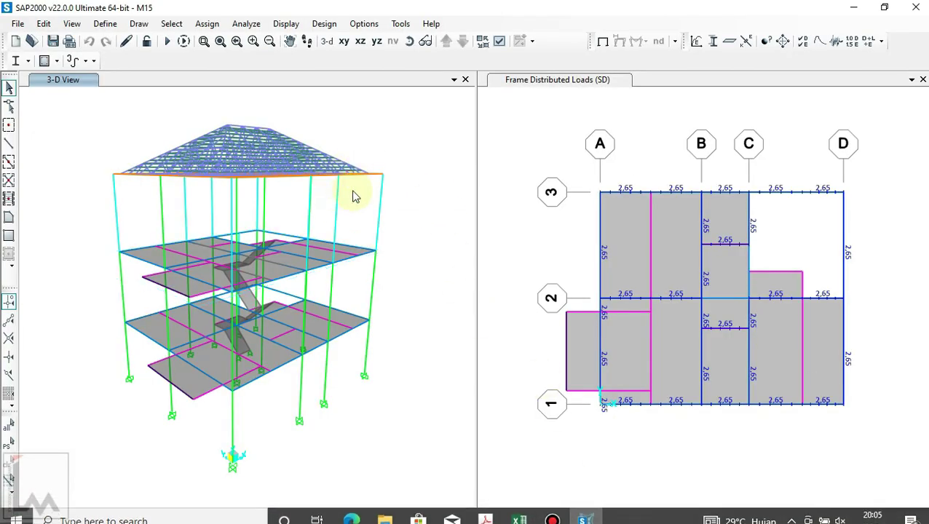
# Orbit the model and start drawing polygon areas with section None.
pyautogui.click(411, 46)
pyautogui.moveTo(431, 140)
pyautogui.mouseDown()
pyautogui.moveTo(346, 169)
pyautogui.moveTo(427, 198)
pyautogui.moveTo(415, 182)
pyautogui.mouseUp()
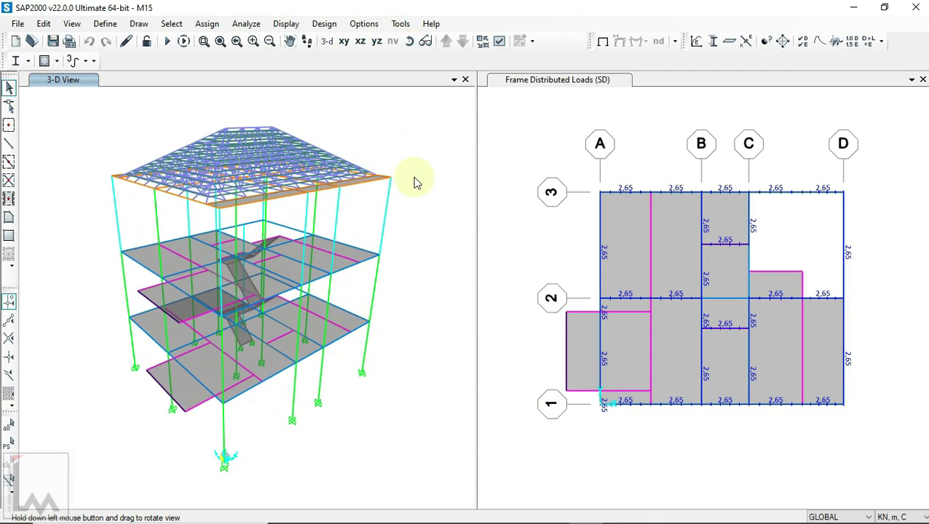
pyautogui.click(7, 217)
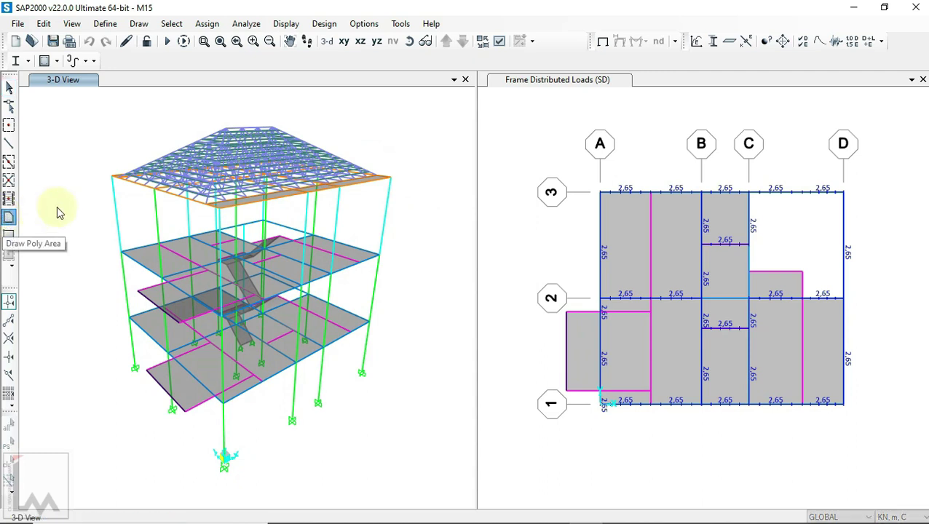
pyautogui.click(9, 218)
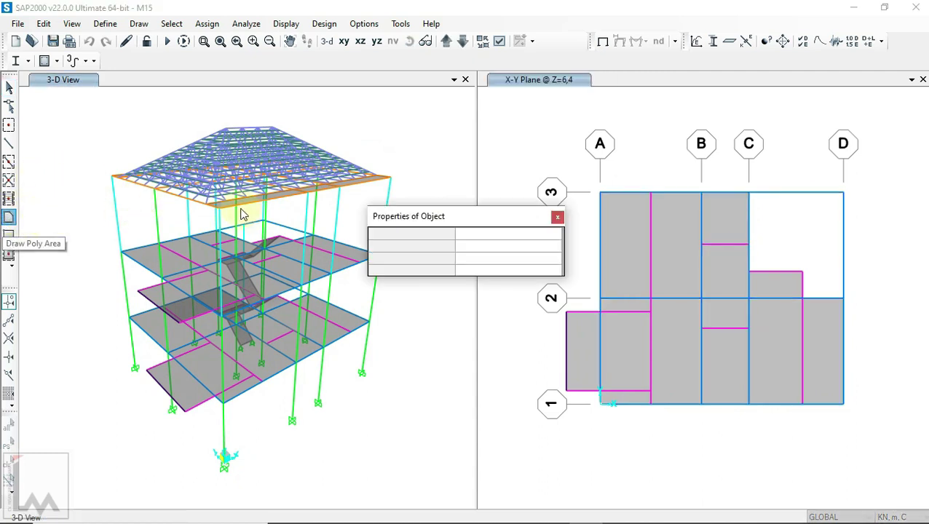
pyautogui.click(516, 235)
pyautogui.click(495, 236)
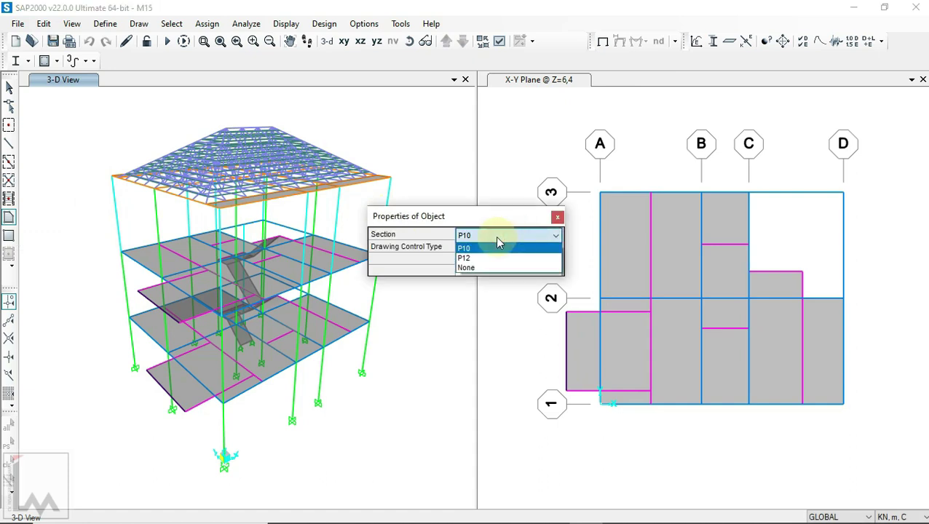
pyautogui.click(479, 265)
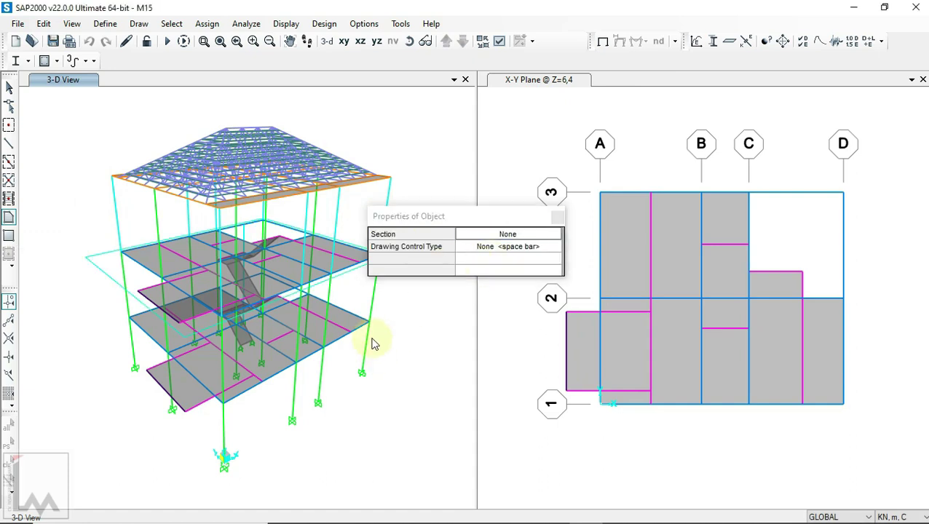
# Place wall area corners between the base and upper joints, cancelling the unfinished outlines.
pyautogui.moveTo(376, 336); pyautogui.dragTo(338, 265, button='middle')
pyautogui.click(186, 373)
pyautogui.click(323, 281)
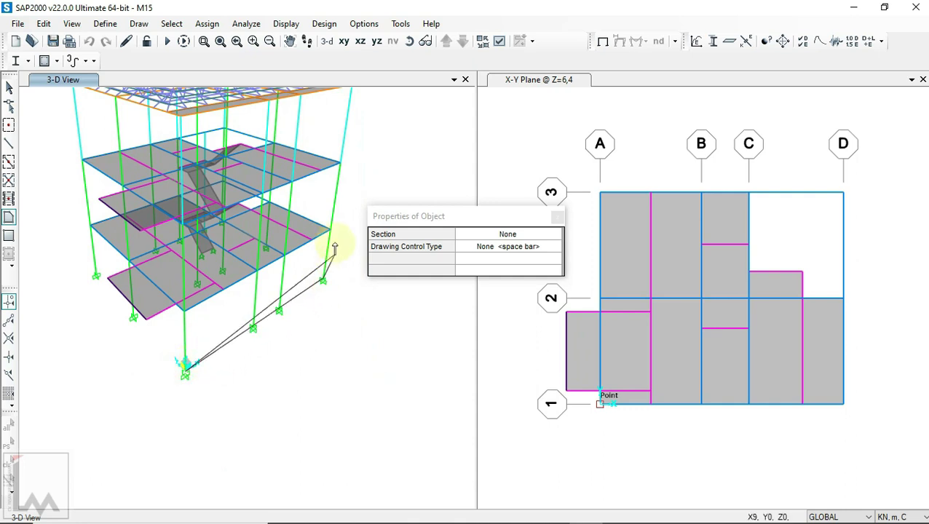
pyautogui.press('Escape')
pyautogui.click(185, 312)
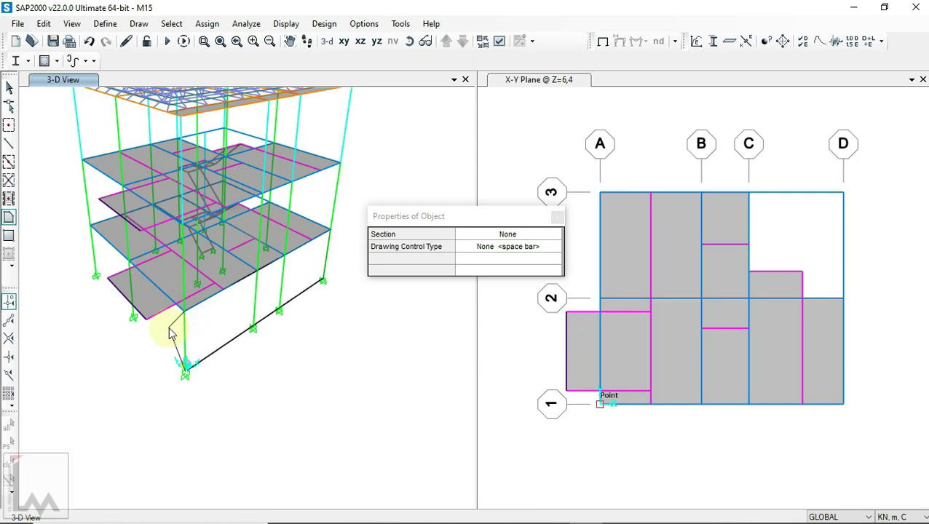
pyautogui.scroll(1, 260, 310)
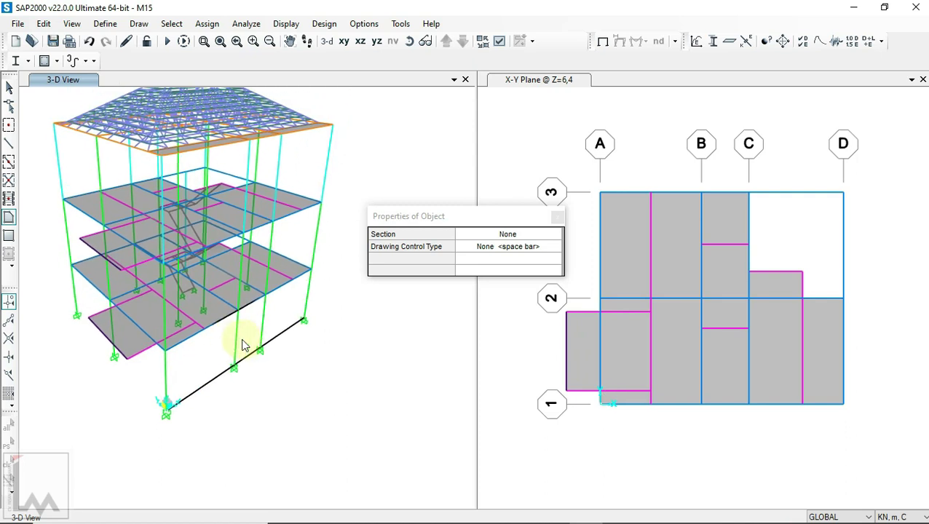
pyautogui.scroll(2, 155, 362)
pyautogui.scroll(-3, 105, 368)
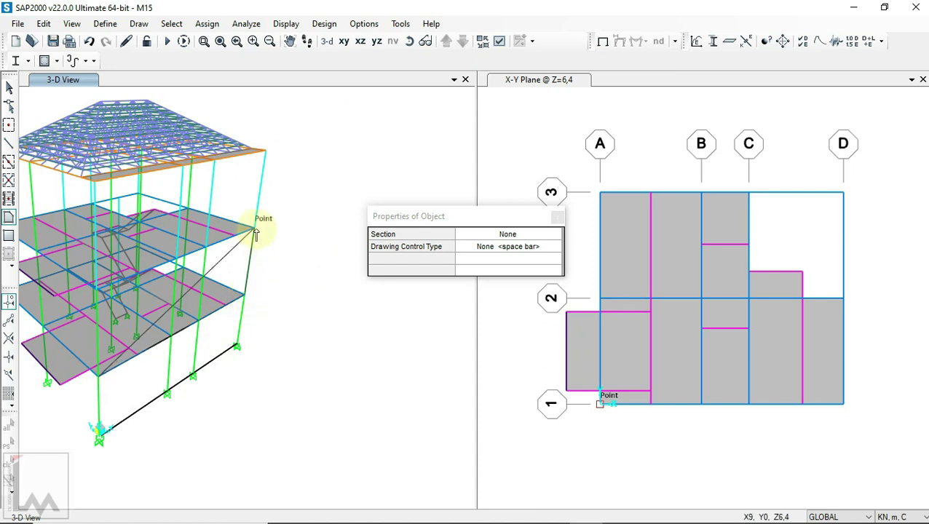
pyautogui.scroll(2, 104, 295)
pyautogui.scroll(2, 91, 244)
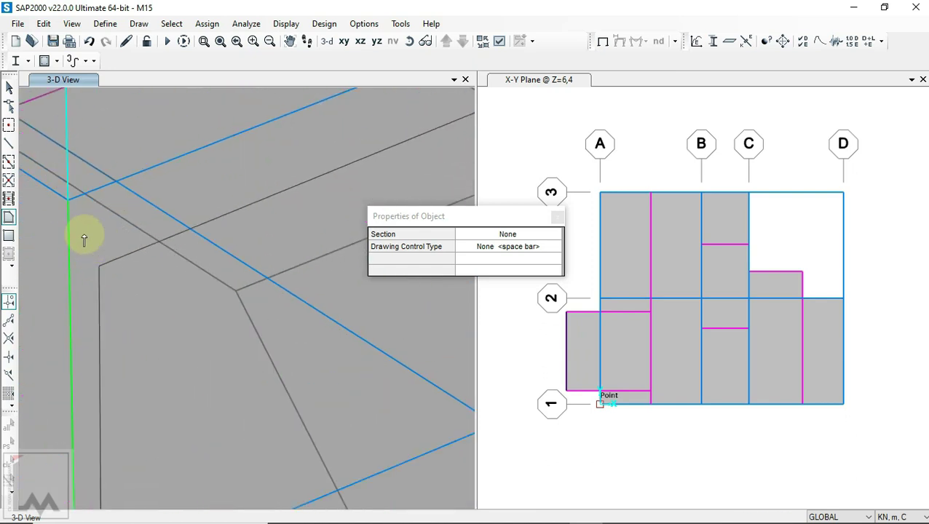
pyautogui.scroll(-2, 80, 222)
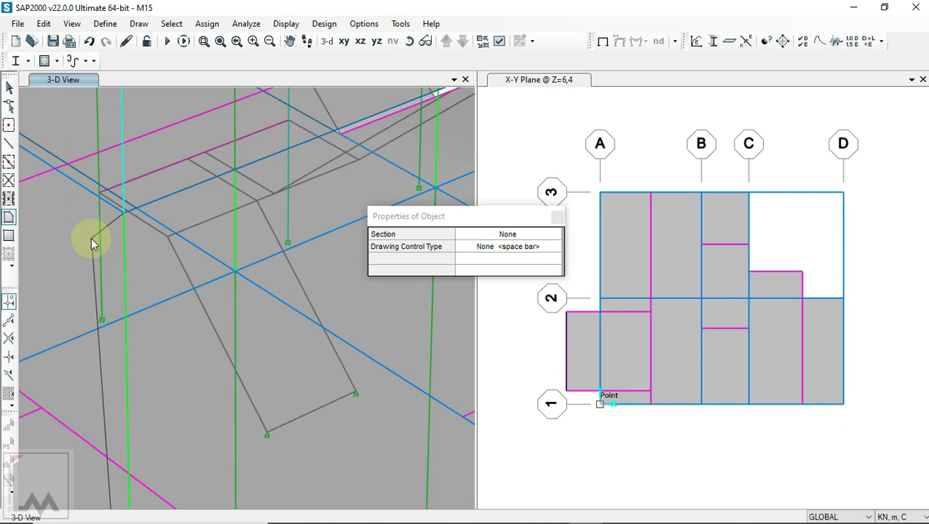
pyautogui.press('Escape')
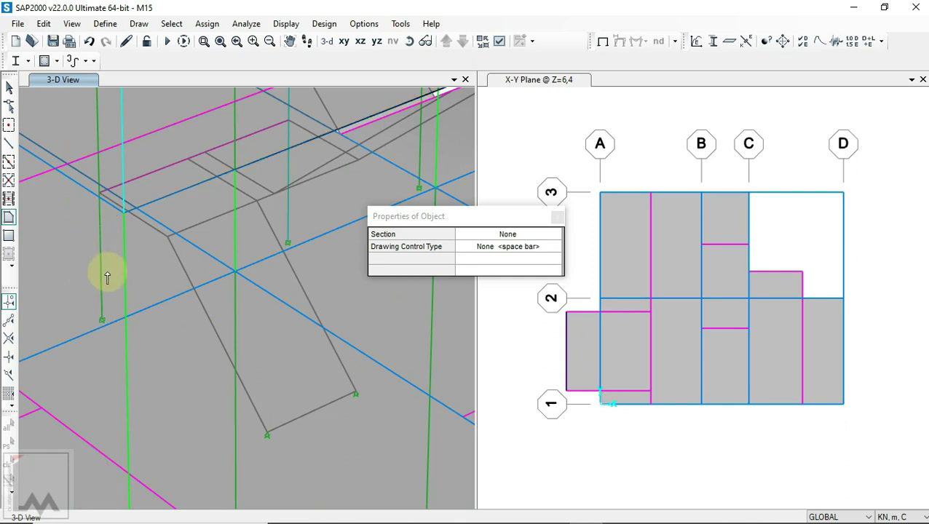
pyautogui.scroll(-2, 107, 277)
pyautogui.scroll(-3, 107, 273)
pyautogui.scroll(-2, 103, 270)
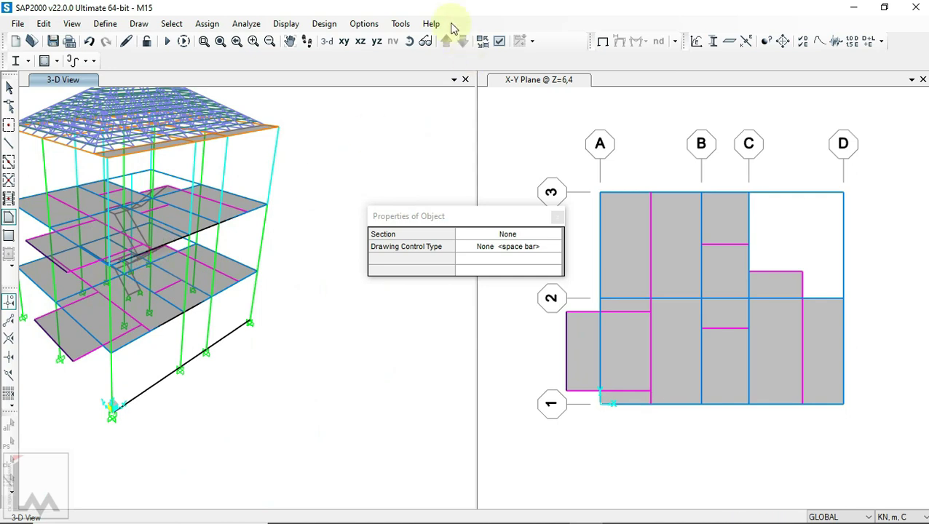
# Reframe the 3-D view, end area drawing and select the first two wall areas.
pyautogui.click(410, 41)
pyautogui.moveTo(323, 152)
pyautogui.mouseDown()
pyautogui.moveTo(352, 203)
pyautogui.moveTo(342, 221)
pyautogui.mouseUp()
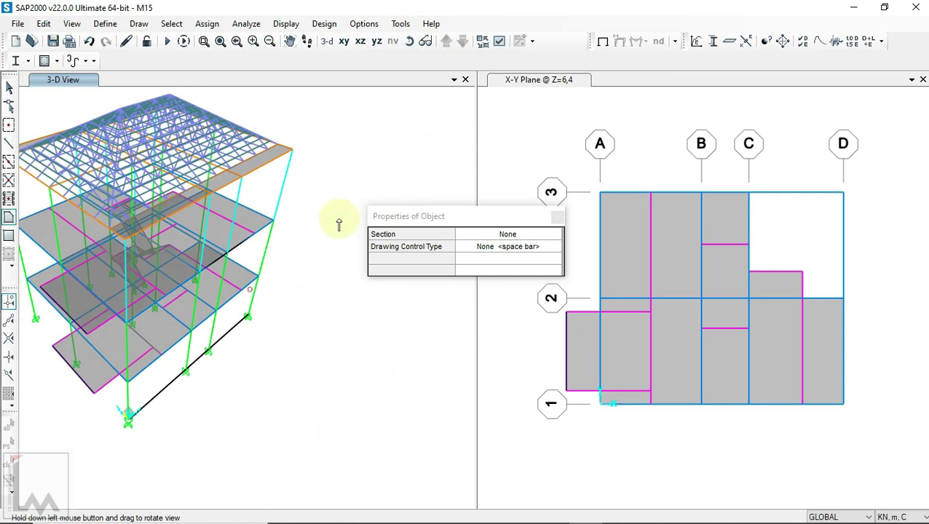
pyautogui.scroll(2, 83, 317)
pyautogui.scroll(2, 80, 320)
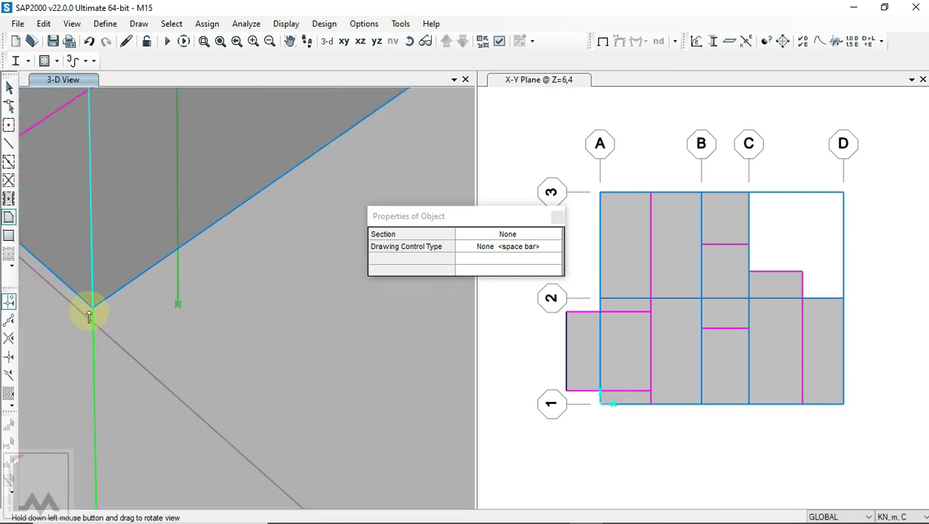
pyautogui.scroll(-1, 84, 361)
pyautogui.scroll(-2, 83, 362)
pyautogui.scroll(-2, 83, 362)
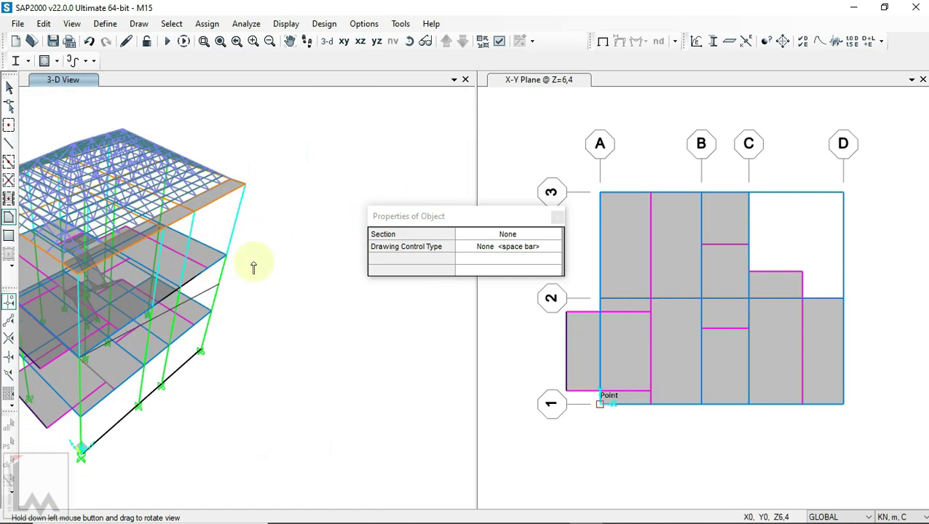
pyautogui.scroll(4, 215, 255)
pyautogui.scroll(-2, 207, 305)
pyautogui.scroll(-2, 216, 233)
pyautogui.scroll(-2, 245, 222)
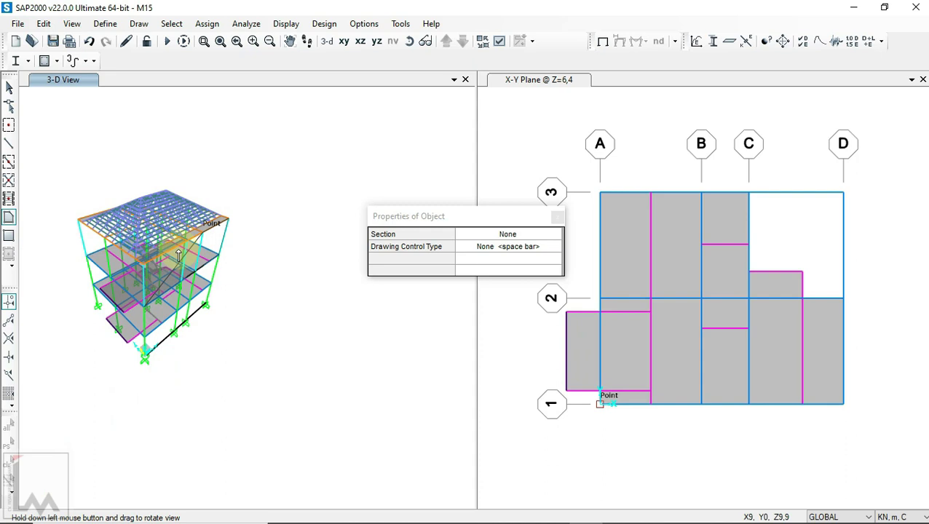
pyautogui.scroll(4, 96, 293)
pyautogui.scroll(2, 65, 291)
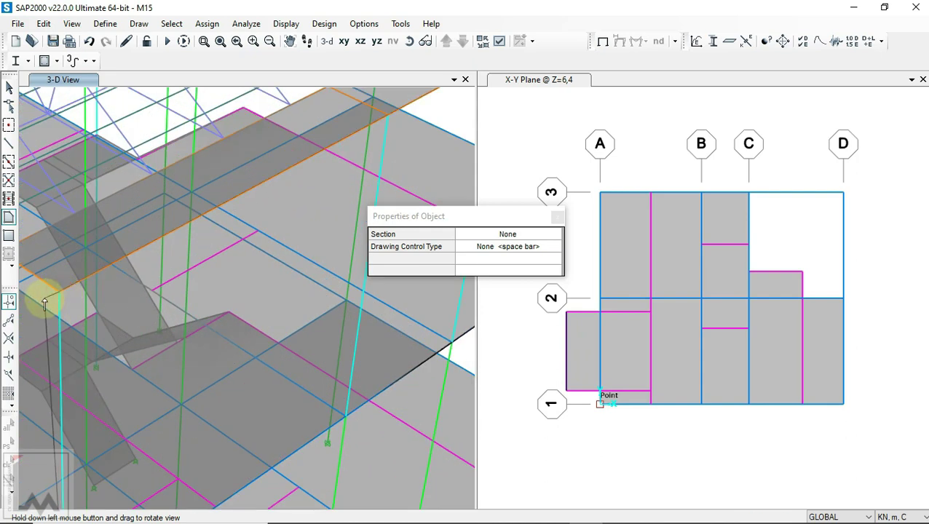
pyautogui.scroll(-1, 35, 305)
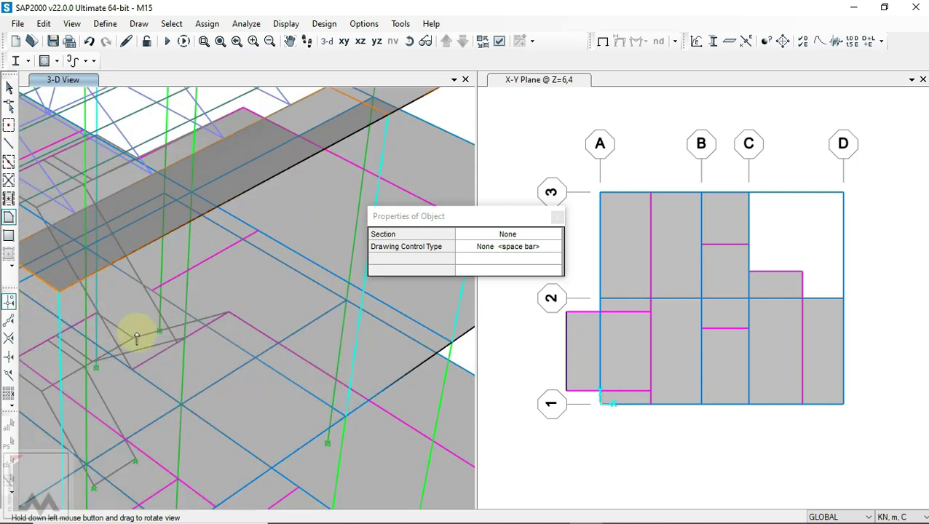
pyautogui.scroll(-1, 188, 277)
pyautogui.scroll(-2, 188, 276)
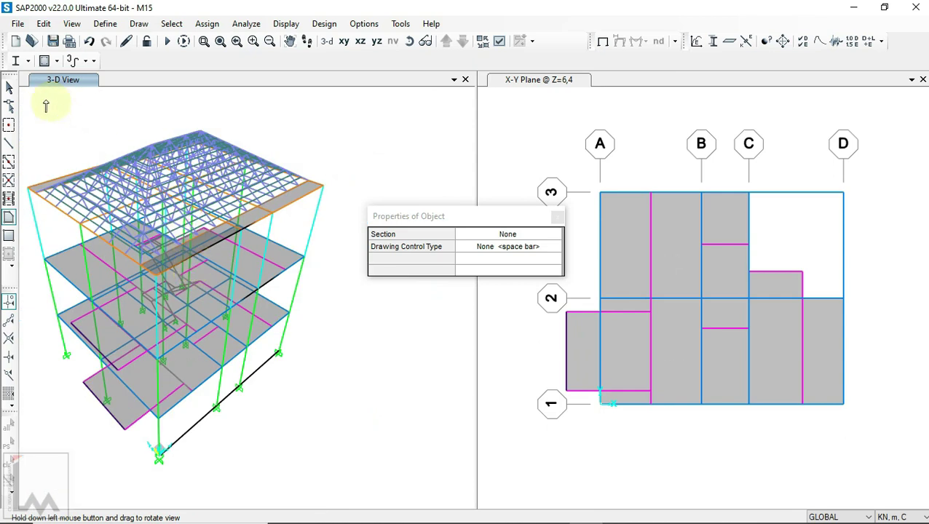
pyautogui.press('Escape')
pyautogui.scroll(-1, 278, 173)
pyautogui.scroll(4, 277, 191)
pyautogui.click(266, 182)
pyautogui.click(251, 241)
# Add the third wall area to the selection and orbit out to view the whole building.
pyautogui.click(224, 348)
pyautogui.scroll(-3, 412, 310)
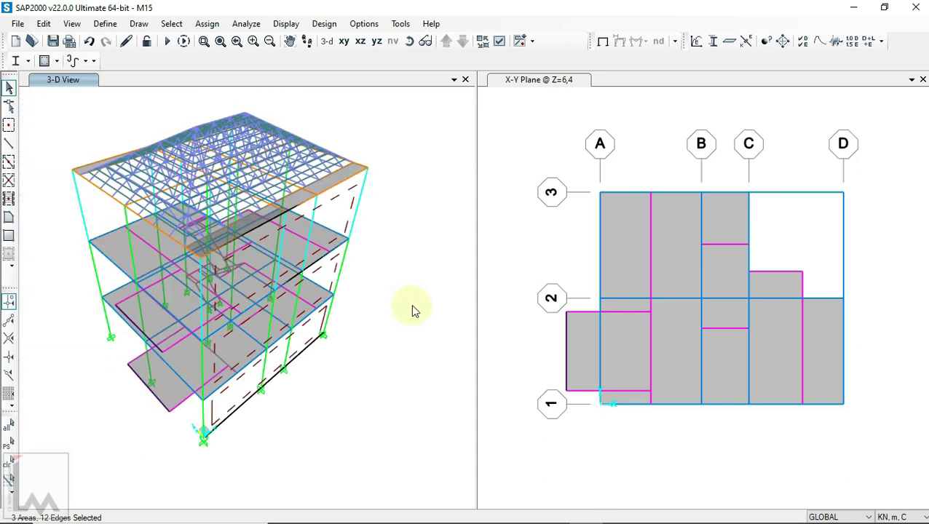
pyautogui.click(409, 42)
pyautogui.moveTo(425, 259)
pyautogui.mouseDown()
pyautogui.moveTo(398, 170)
pyautogui.moveTo(435, 207)
pyautogui.mouseUp()
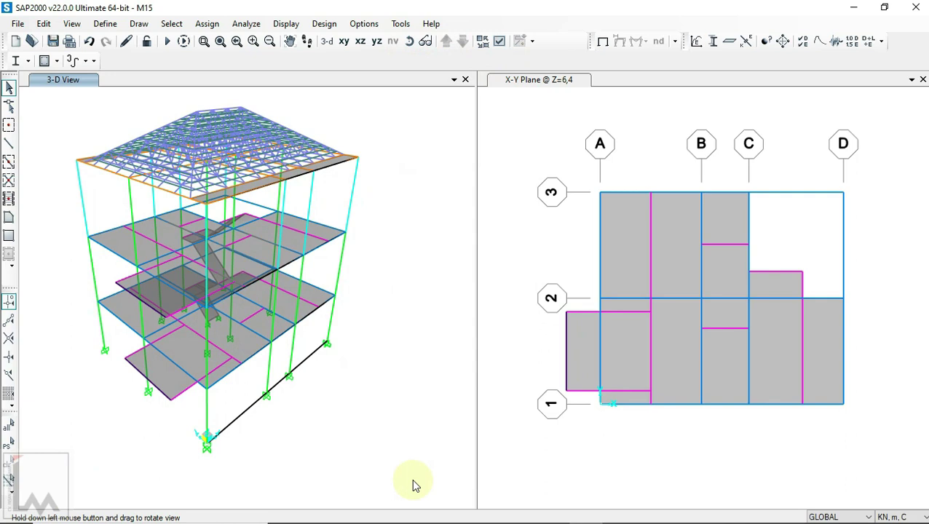
pyautogui.scroll(3, 199, 466)
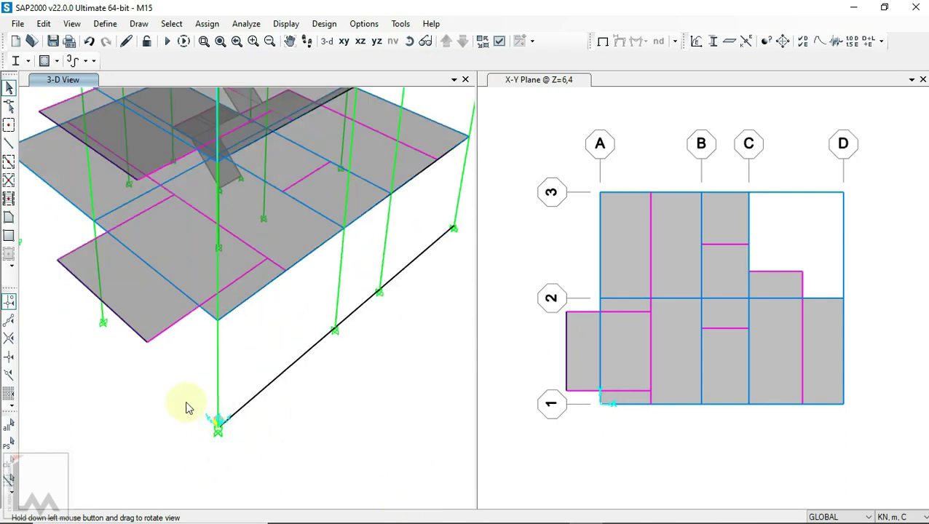
pyautogui.scroll(-2, 188, 397)
pyautogui.scroll(-2, 188, 397)
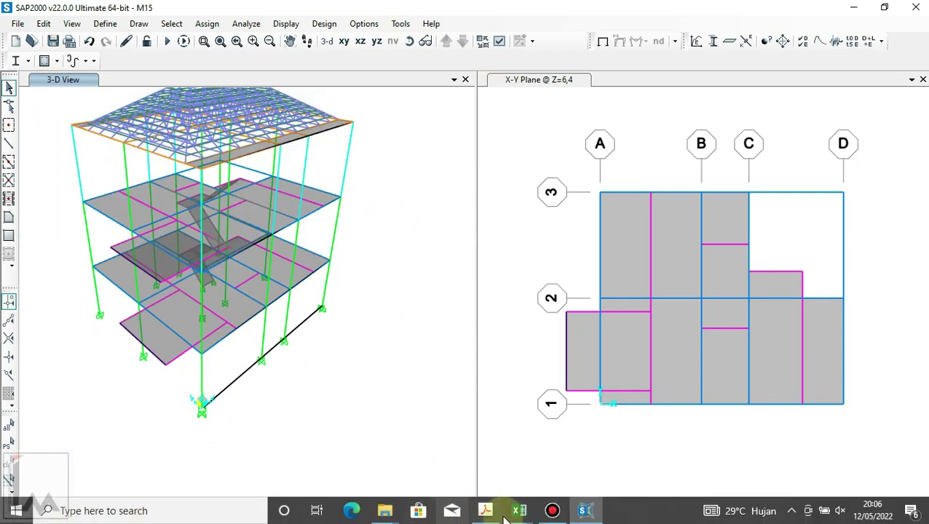
pyautogui.moveTo(518, 511)
pyautogui.click(584, 460)
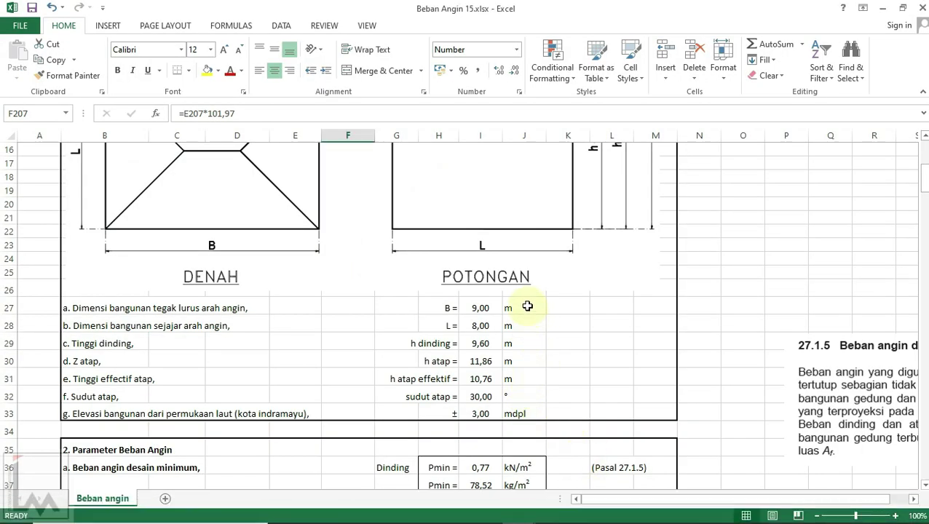
# Scroll to the Kondisi A table and check zone 4's 72,08 kg/m² pressure in F170.
pyautogui.scroll(3, 524, 307)
pyautogui.scroll(-5, 524, 307)
pyautogui.scroll(-9, 524, 307)
pyautogui.scroll(-6, 524, 308)
pyautogui.scroll(-5, 523, 306)
pyautogui.scroll(-6, 523, 307)
pyautogui.scroll(-4, 523, 307)
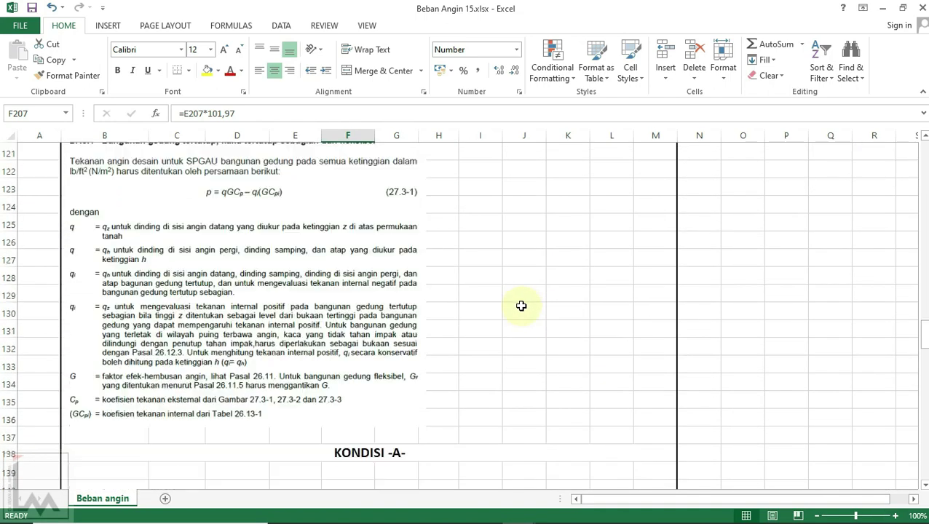
pyautogui.scroll(-6, 522, 306)
pyautogui.scroll(-1, 521, 305)
pyautogui.scroll(-1, 520, 305)
pyautogui.scroll(-2, 393, 242)
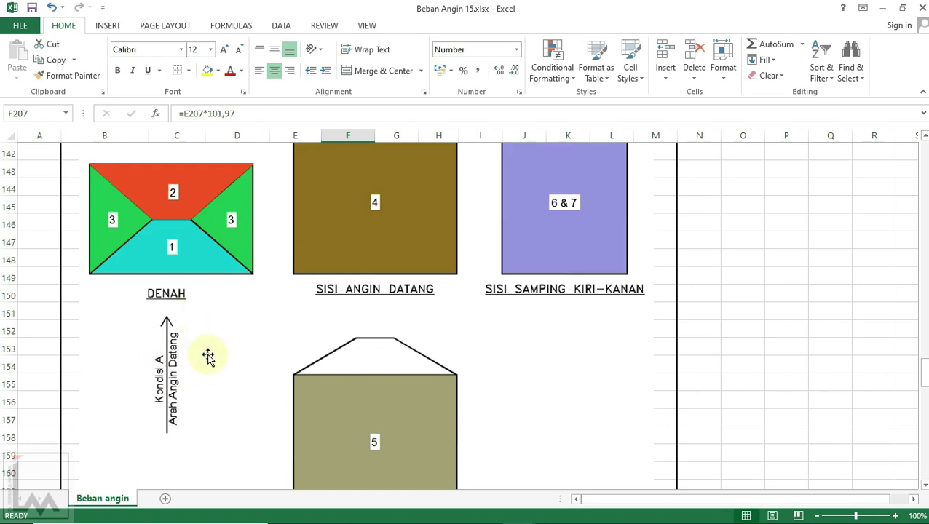
pyautogui.scroll(1, 275, 365)
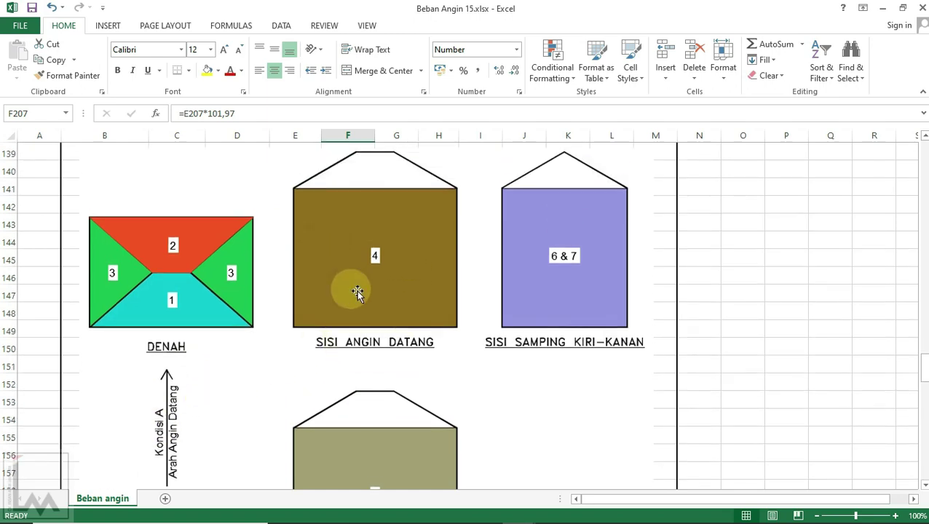
pyautogui.scroll(-1, 372, 248)
pyautogui.scroll(-1, 372, 247)
pyautogui.scroll(-1, 372, 248)
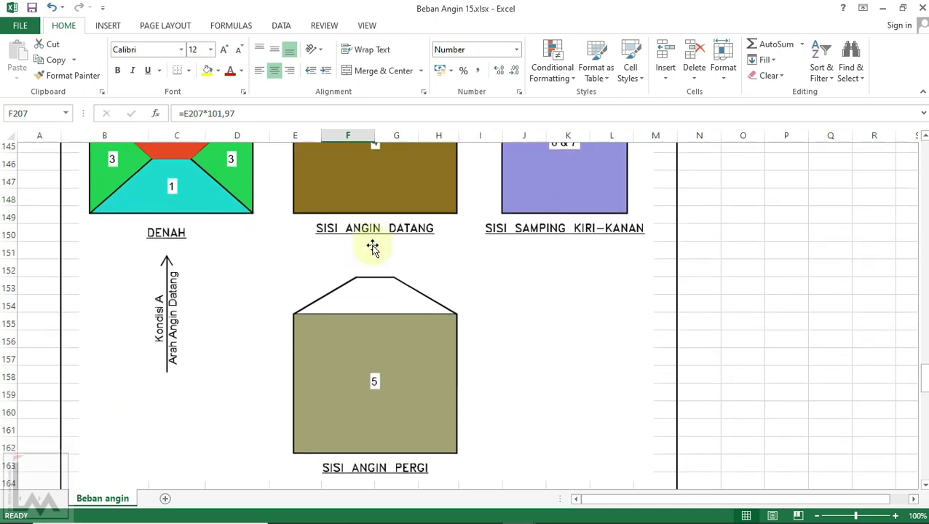
pyautogui.scroll(-2, 372, 248)
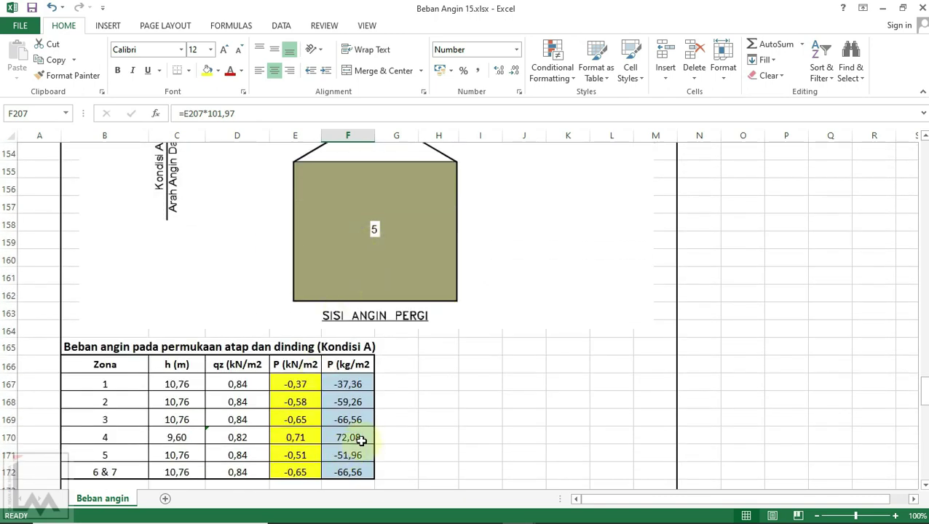
pyautogui.click(362, 439)
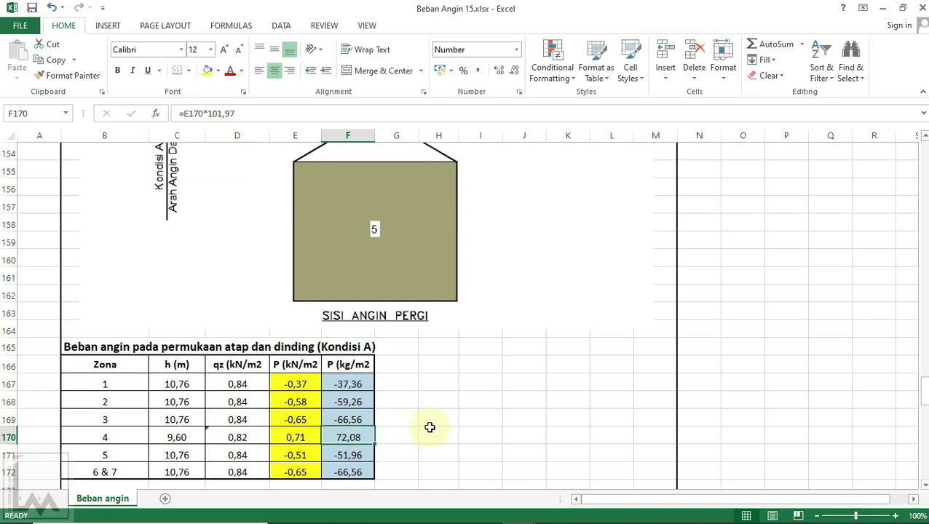
pyautogui.scroll(2, 429, 427)
pyautogui.scroll(3, 429, 427)
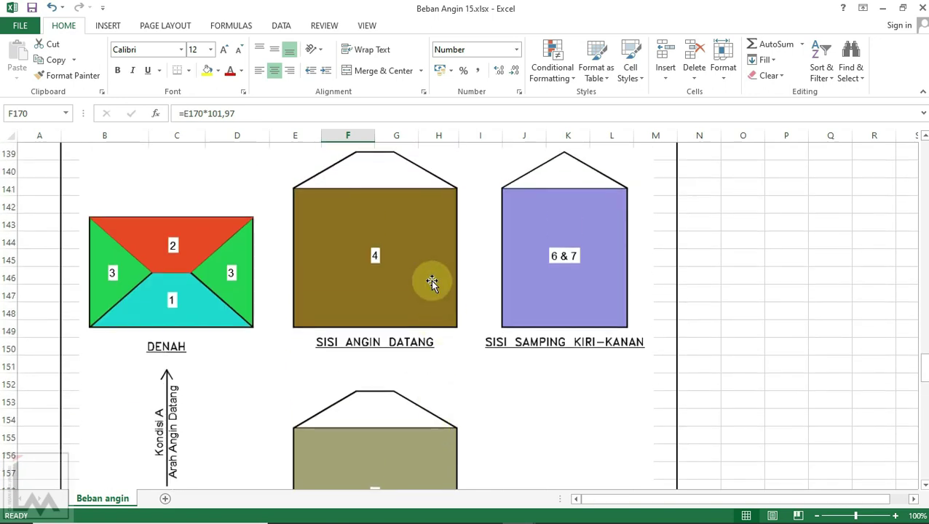
pyautogui.scroll(-3, 424, 266)
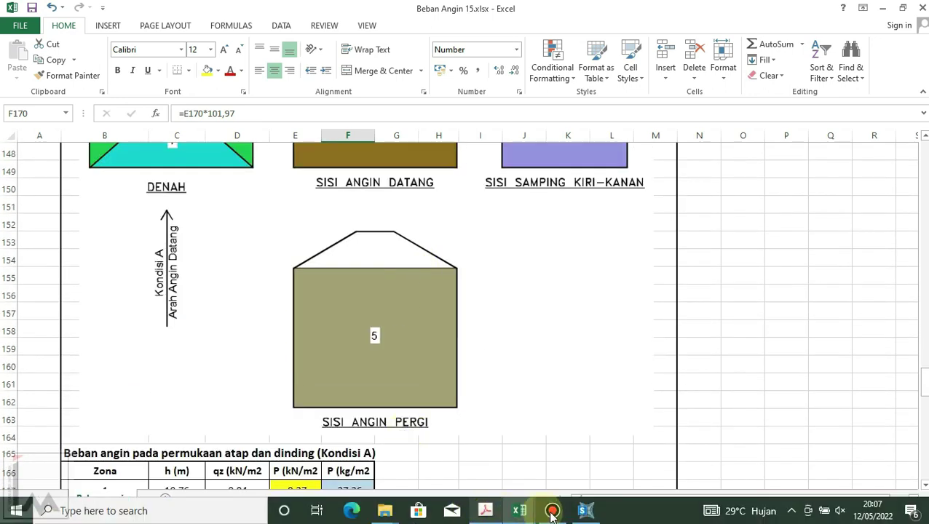
pyautogui.click(591, 510)
# Select the three stacked wall areas on the building side.
pyautogui.scroll(3, 306, 313)
pyautogui.click(304, 310)
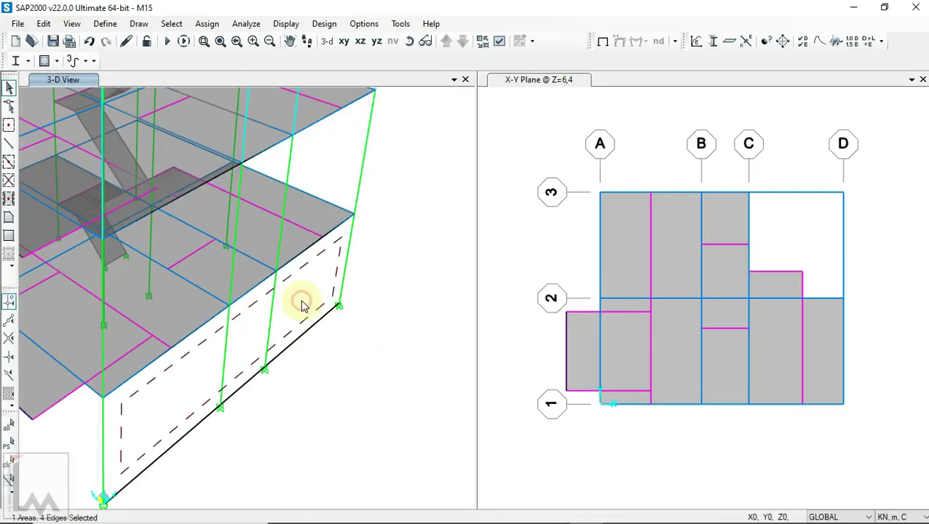
pyautogui.click(335, 175)
pyautogui.scroll(-2, 324, 168)
pyautogui.click(338, 170)
pyautogui.scroll(-2, 339, 173)
pyautogui.scroll(-1, 339, 173)
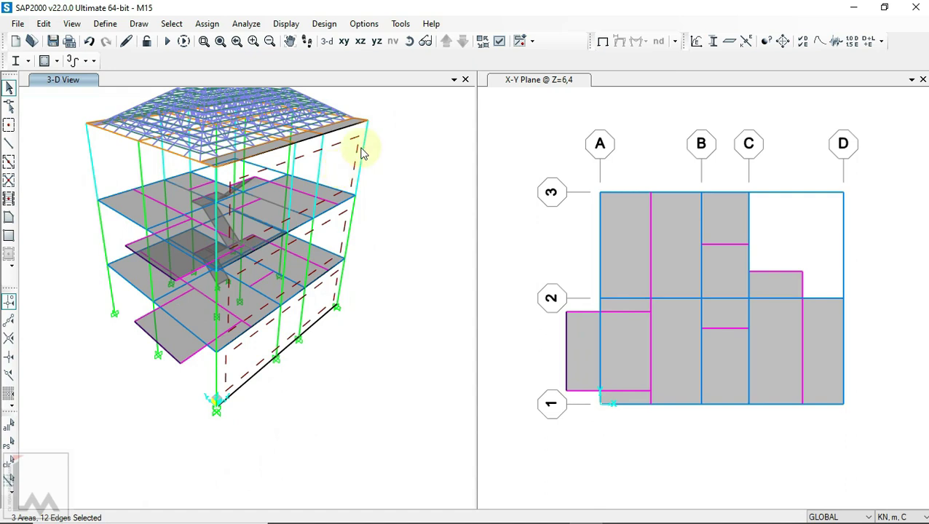
pyautogui.scroll(3, 362, 154)
pyautogui.scroll(-2, 357, 151)
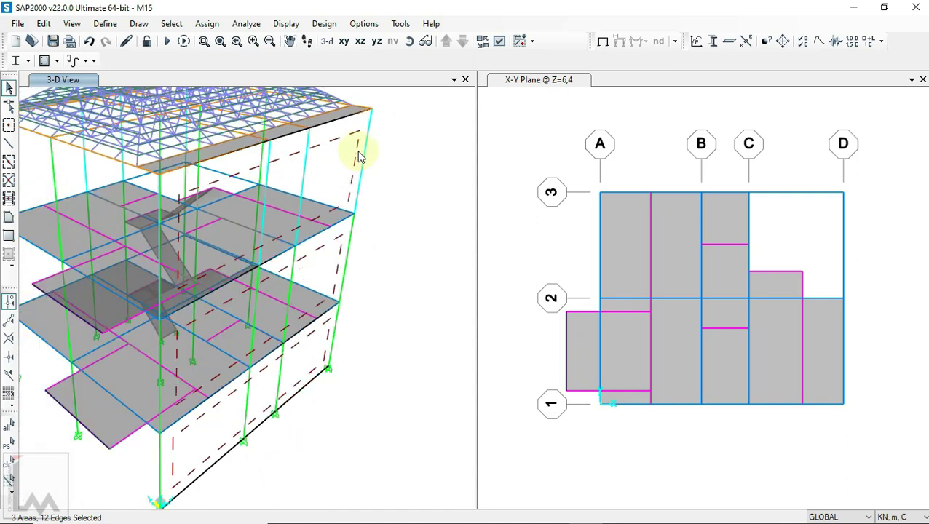
pyautogui.scroll(-2, 356, 150)
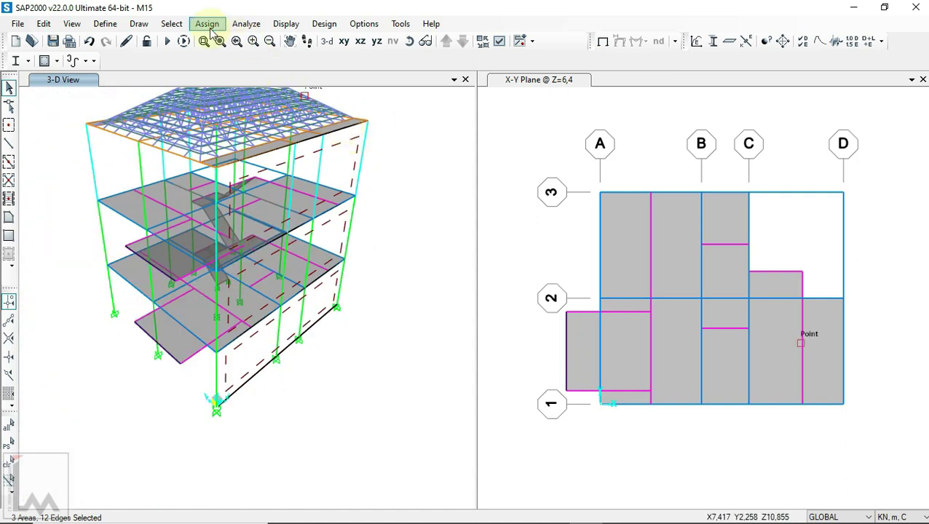
# Set a Uniform to Frame (Shell) load to pattern Wy, Two Way, then close without applying.
pyautogui.click(207, 23)
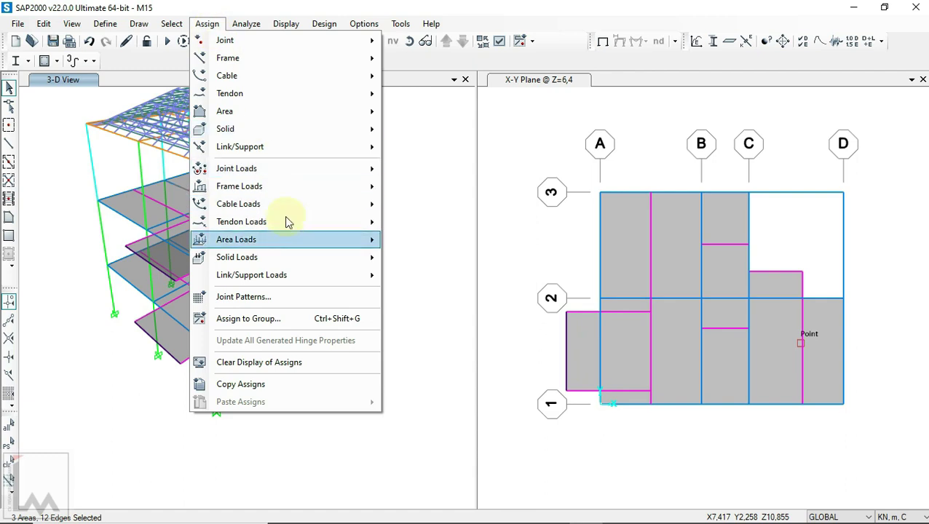
pyautogui.moveTo(236, 240)
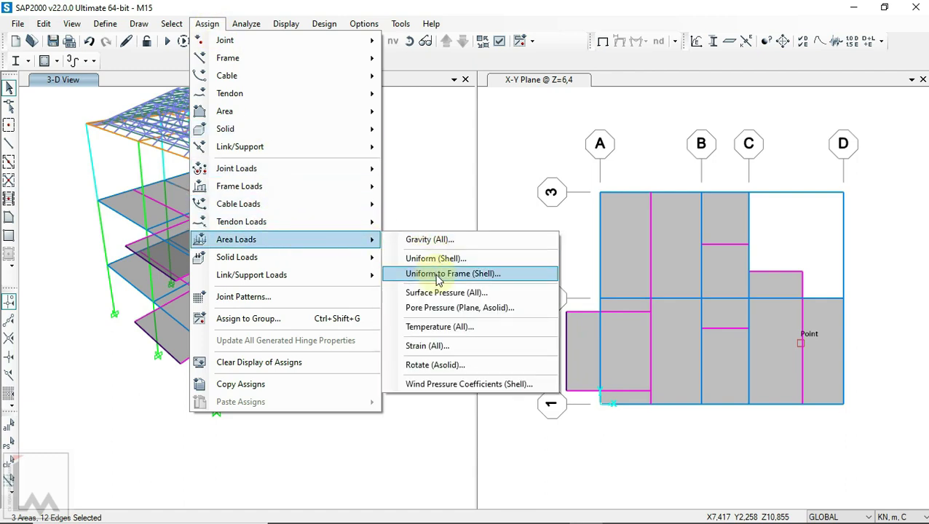
pyautogui.click(437, 273)
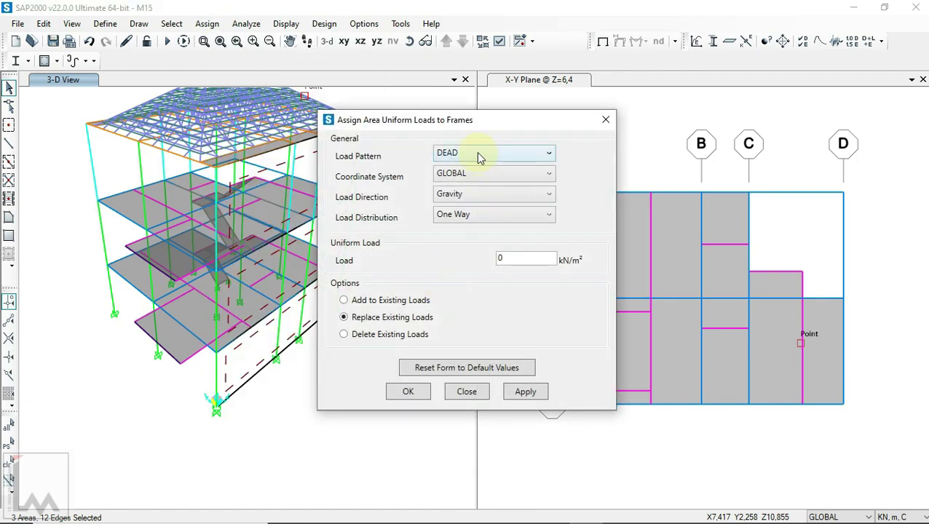
pyautogui.click(478, 156)
pyautogui.click(454, 250)
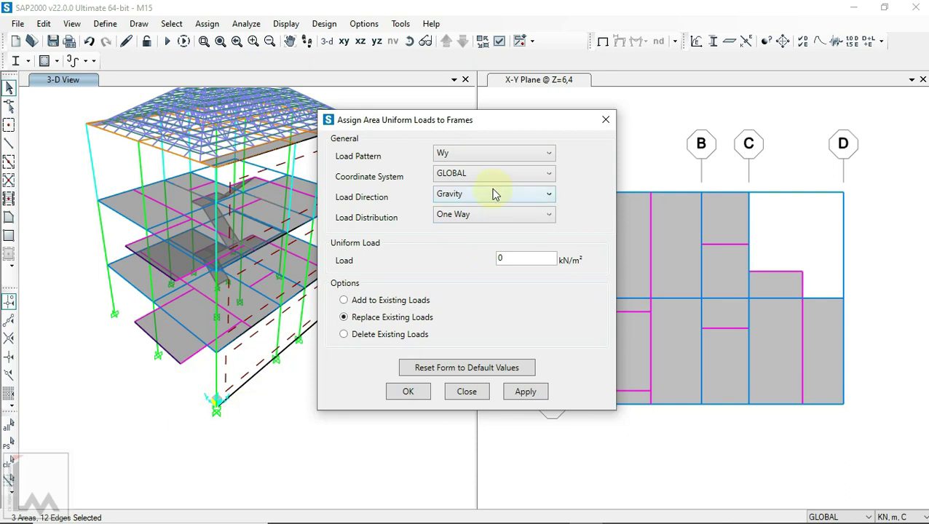
pyautogui.click(486, 216)
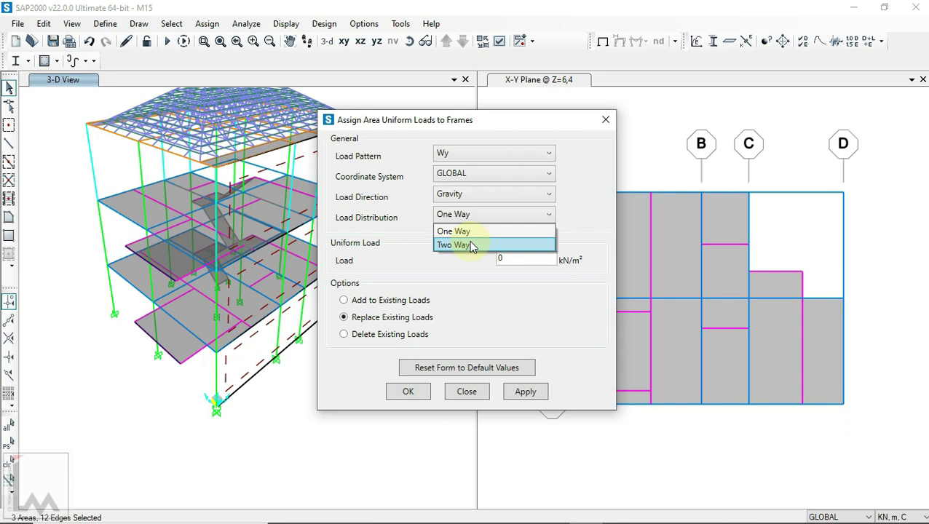
pyautogui.click(472, 246)
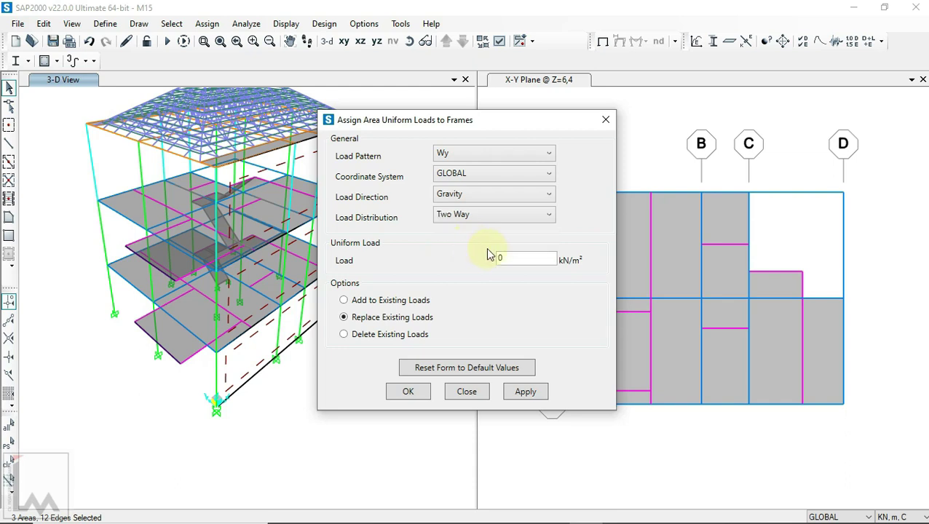
pyautogui.click(482, 394)
pyautogui.click(893, 517)
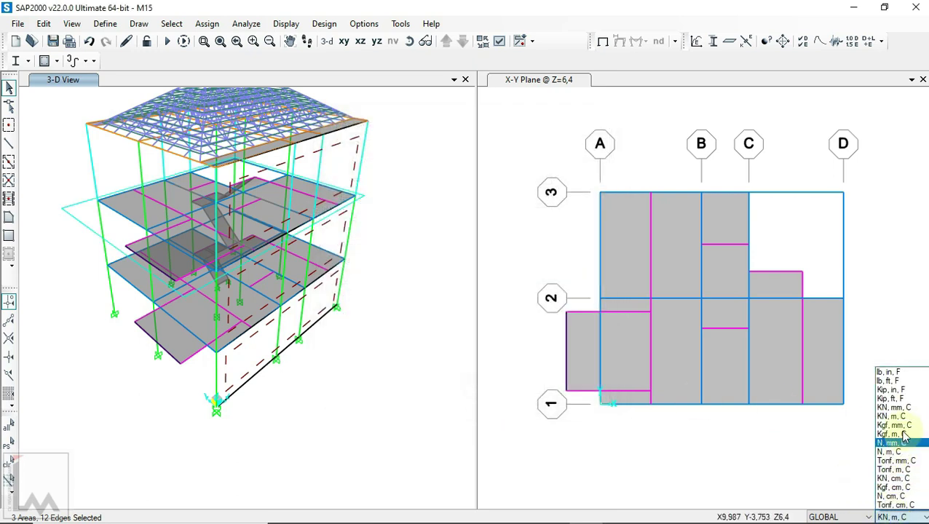
# Switch the model units to Kgf, m, C.
pyautogui.click(891, 455)
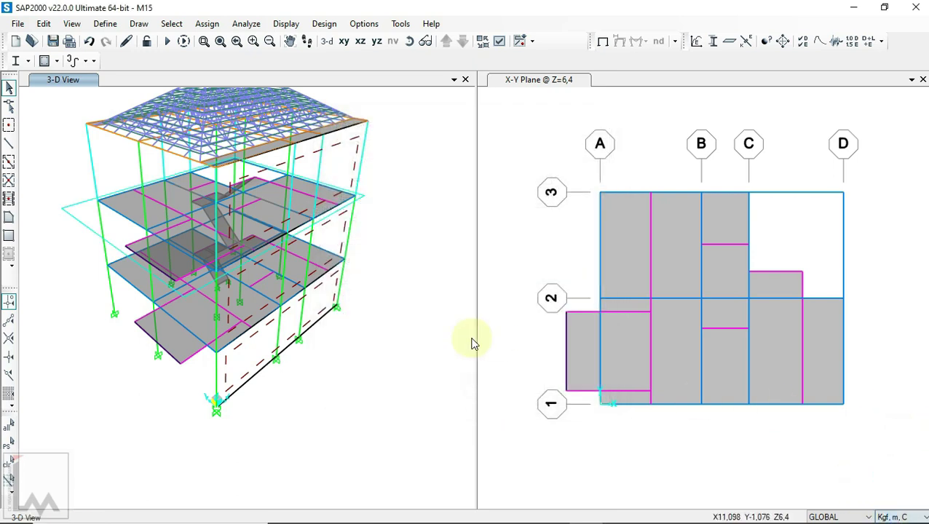
pyautogui.click(285, 24)
pyautogui.click(285, 23)
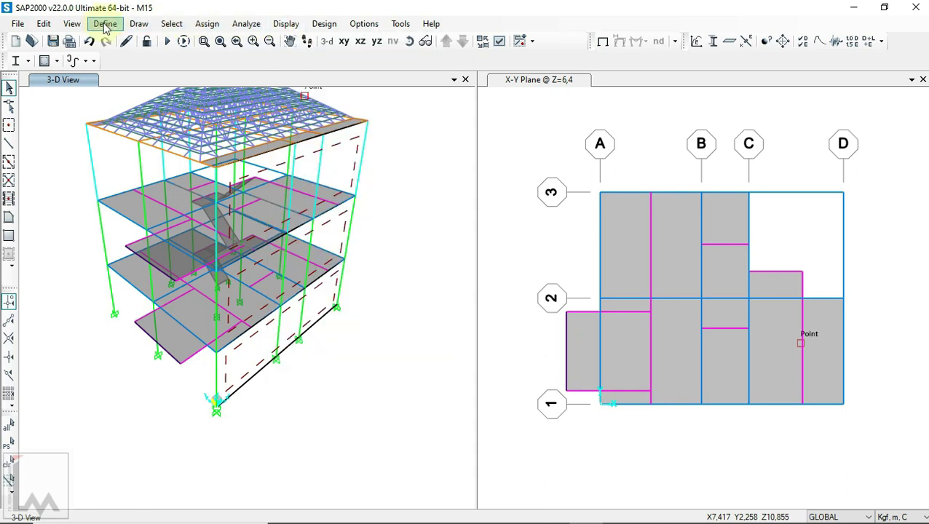
# Set the Uniform to Frame (Shell) load to pattern Wy, global Y direction, two-way distribution.
pyautogui.click(207, 23)
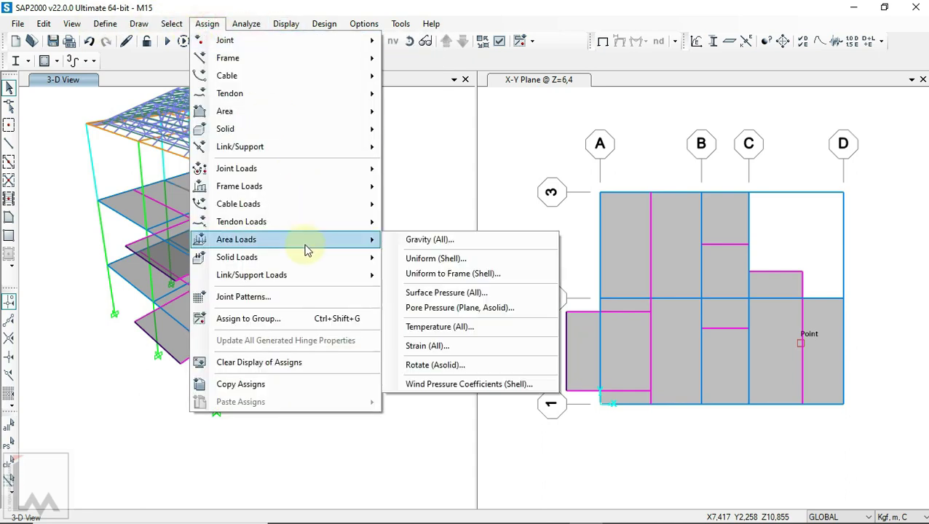
pyautogui.click(416, 270)
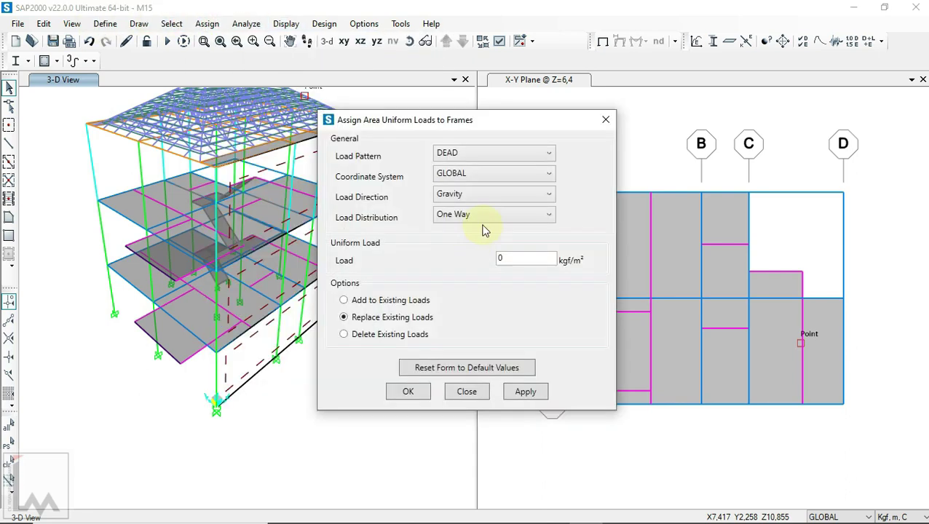
pyautogui.click(466, 156)
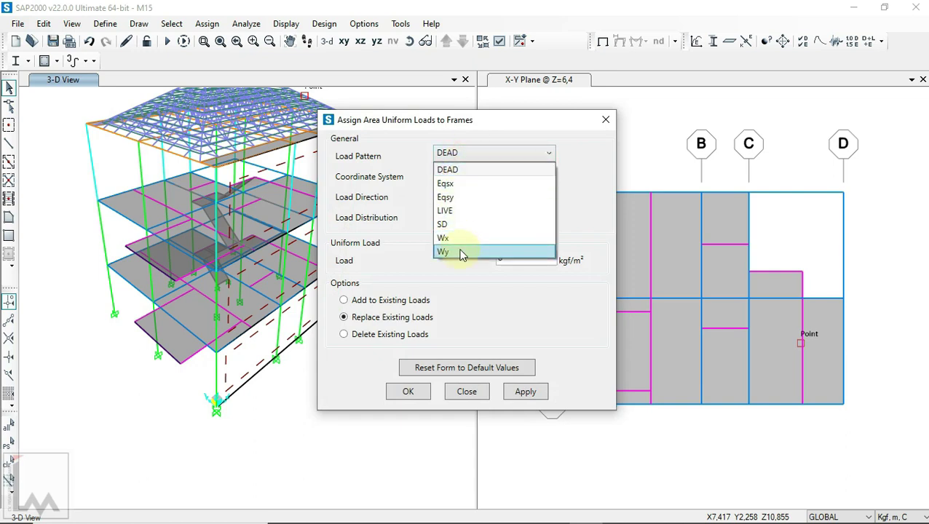
pyautogui.click(462, 247)
pyautogui.click(454, 198)
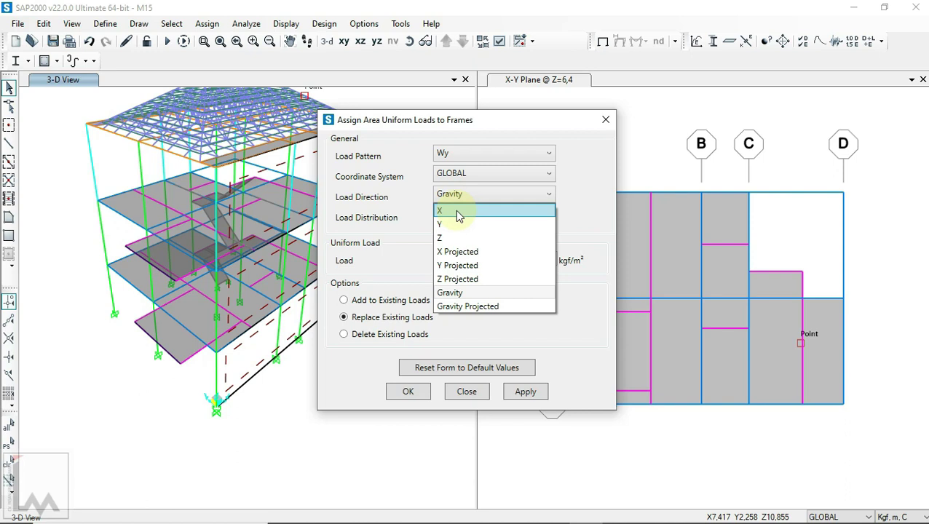
pyautogui.click(459, 232)
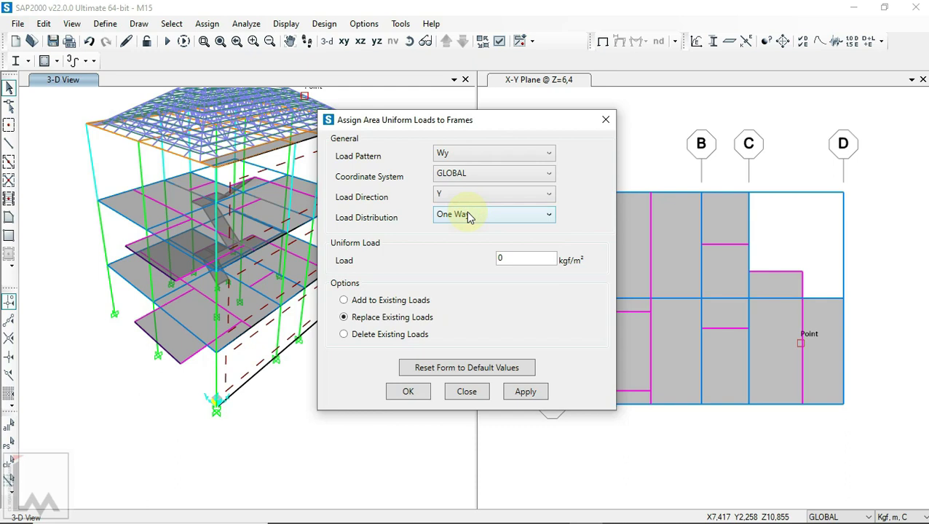
pyautogui.click(467, 216)
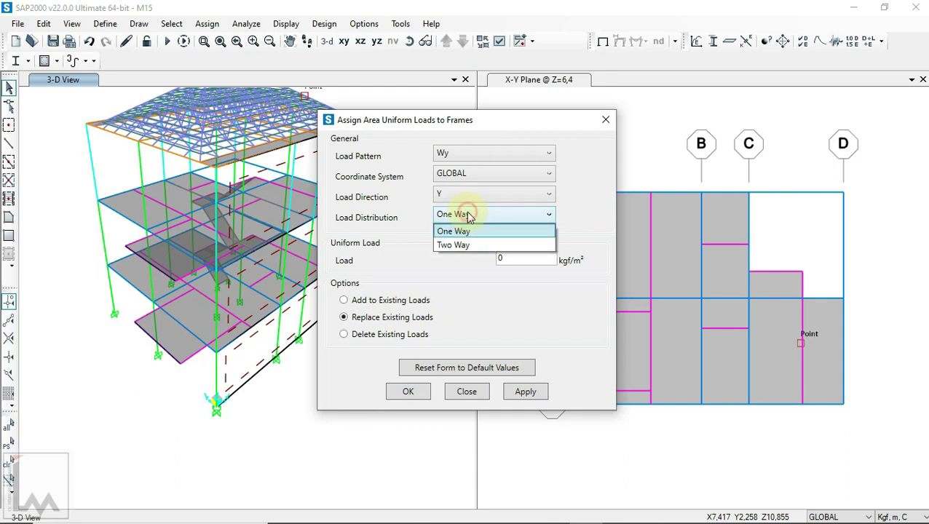
pyautogui.click(464, 243)
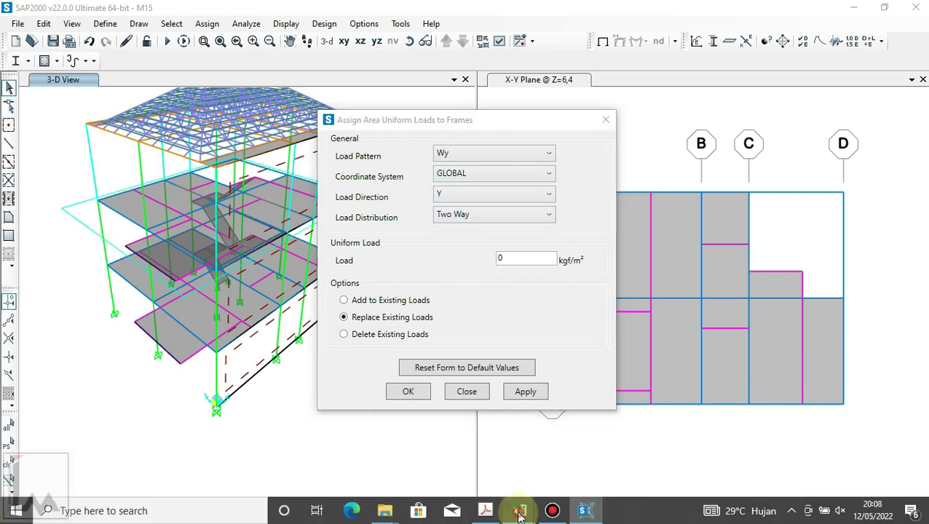
pyautogui.moveTo(518, 511)
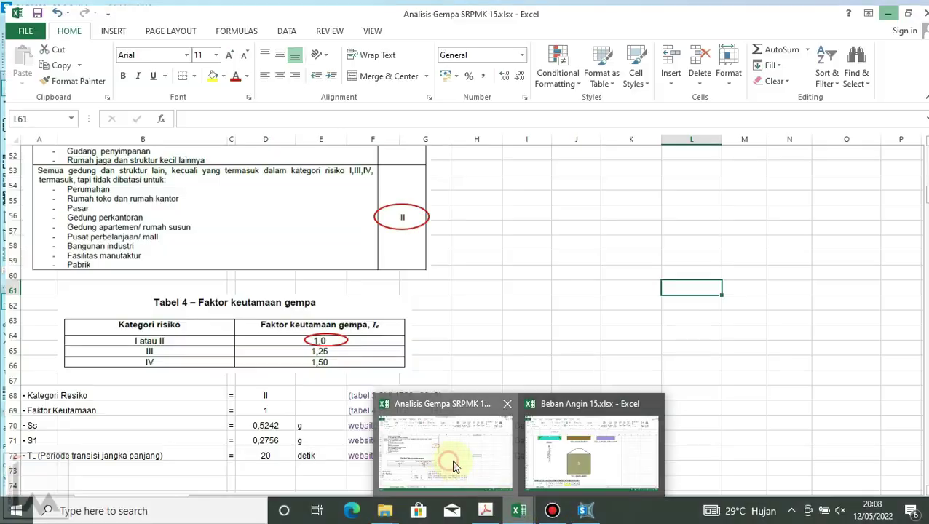
pyautogui.click(553, 458)
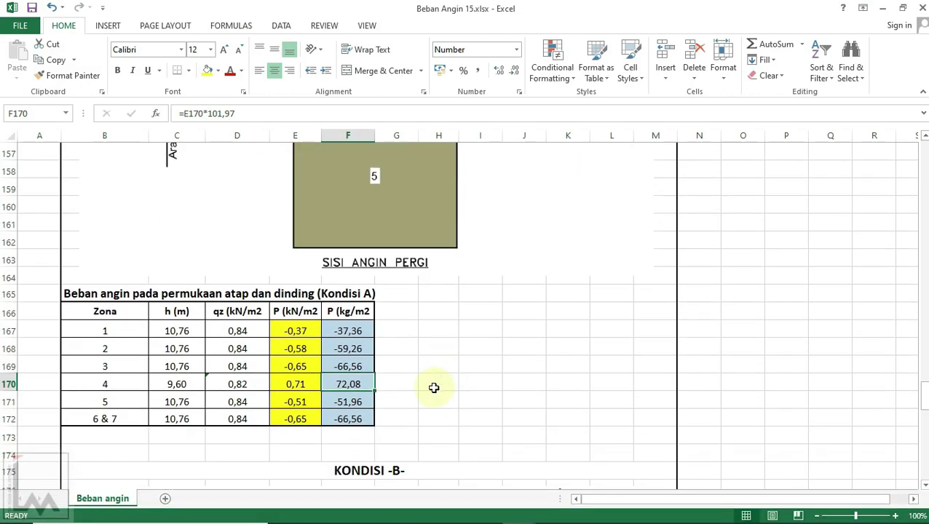
# Paste zone 4's 72,08 kgf/m² pressure from Excel into the Wy load value field.
pyautogui.scroll(5, 437, 385)
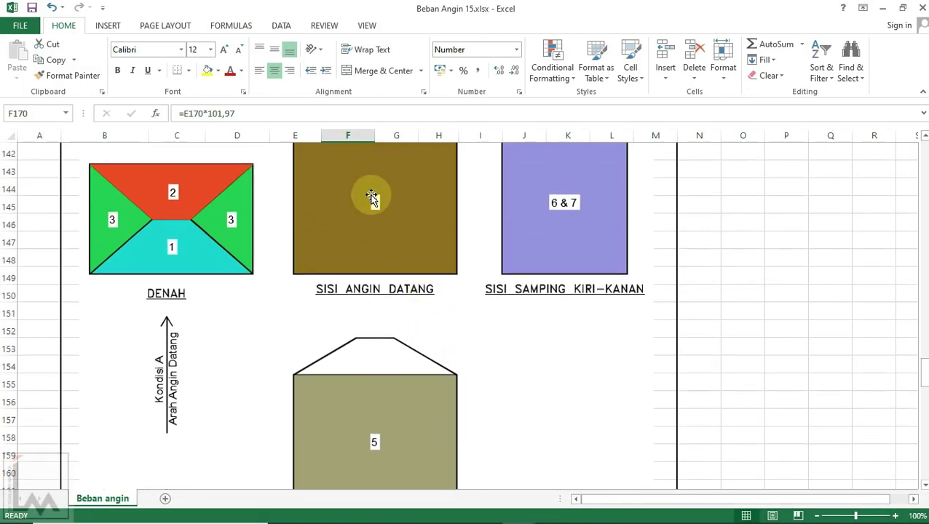
pyautogui.scroll(-2, 364, 204)
pyautogui.scroll(-2, 371, 206)
pyautogui.scroll(-1, 374, 206)
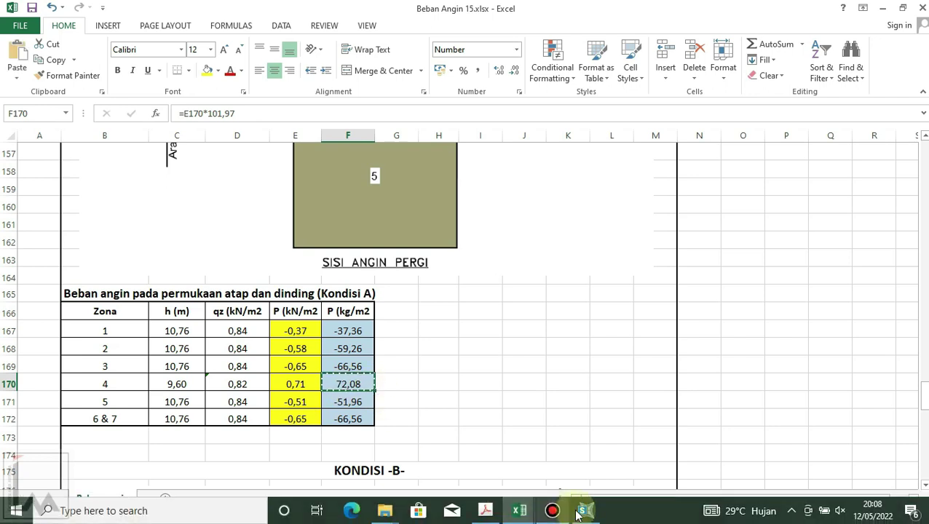
pyautogui.click(586, 510)
pyautogui.doubleClick(516, 256)
pyautogui.write('72,08')
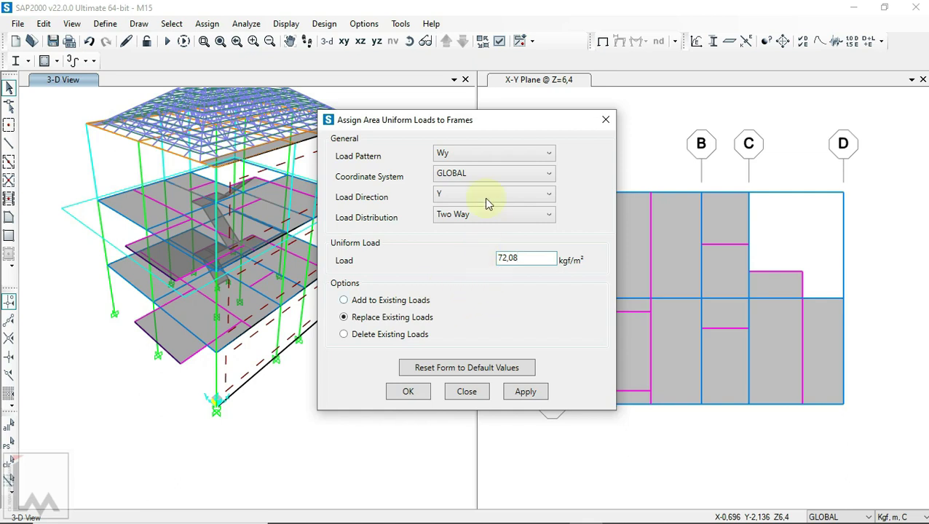
# Apply the 72,08 kgf/m² Wy uniform-to-frame load to the three wall areas and close the form.
pyautogui.click(533, 393)
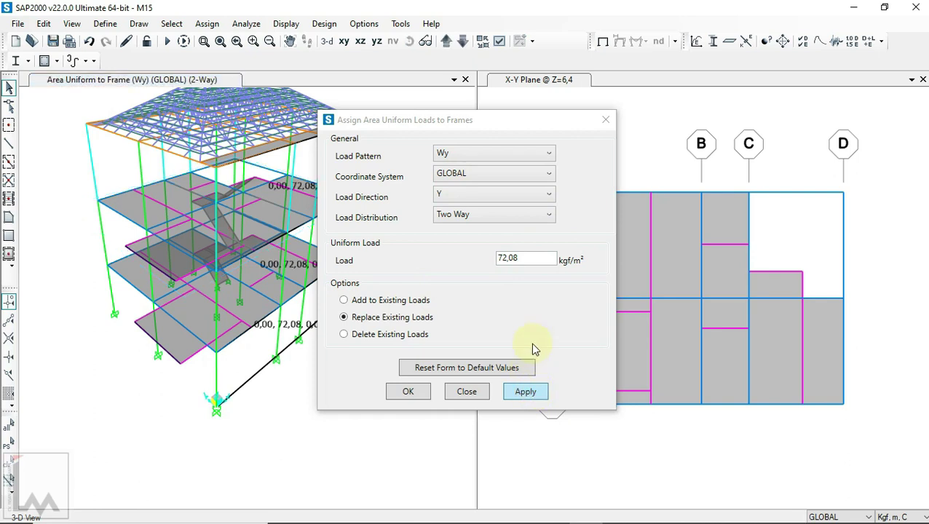
pyautogui.click(411, 391)
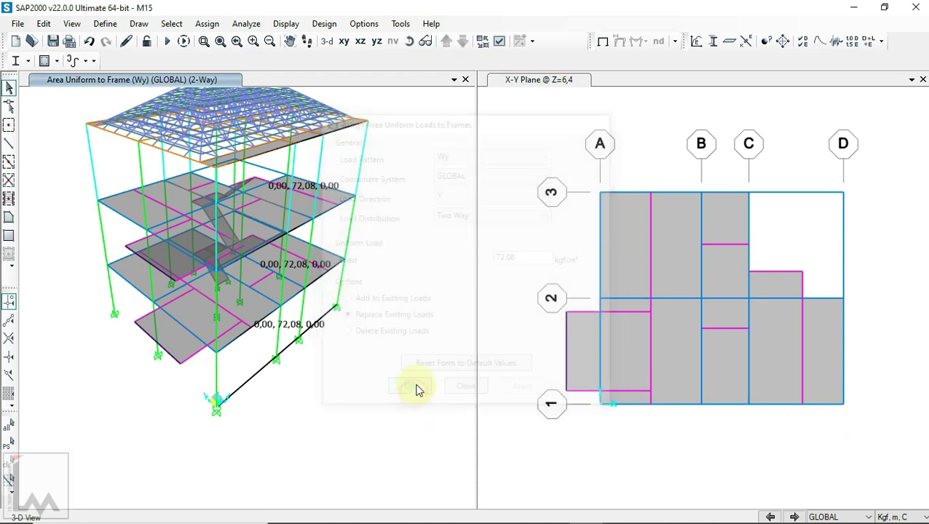
pyautogui.scroll(2, 399, 275)
pyautogui.scroll(3, 379, 270)
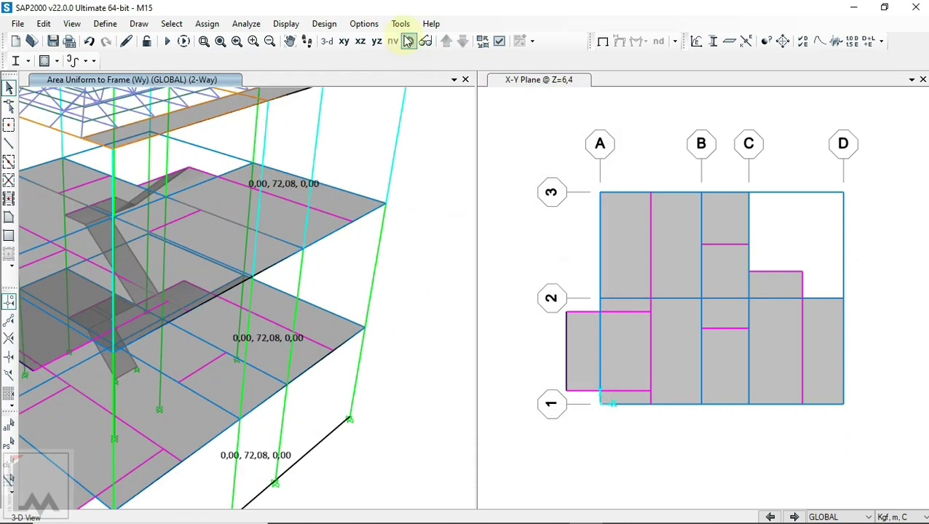
pyautogui.click(286, 23)
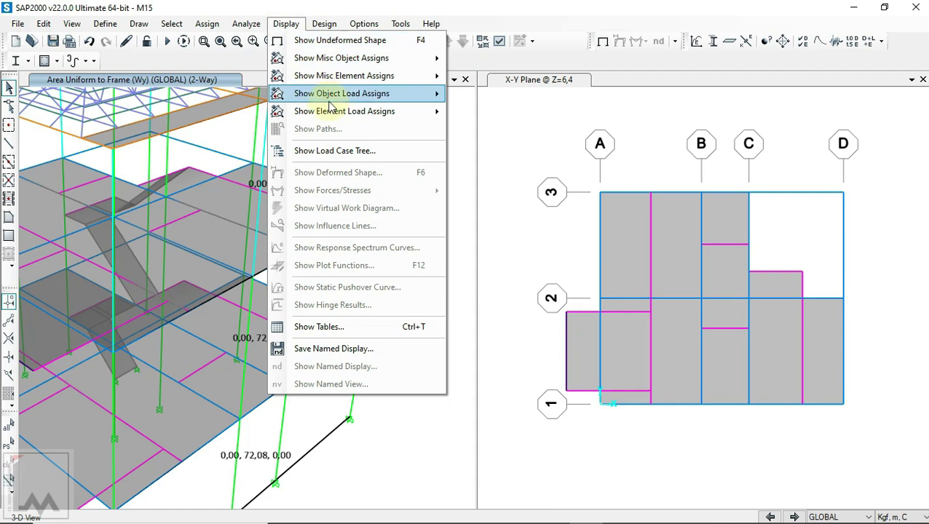
# Show the Wy pattern's area loads as uniform-to-frame resultants, reaching about 176,14 on the frames.
pyautogui.moveTo(341, 93)
pyautogui.click(495, 221)
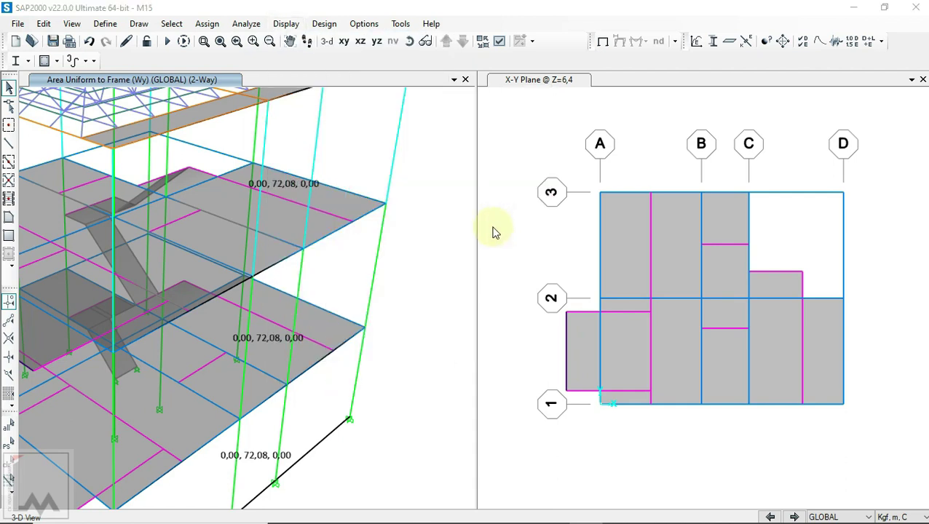
pyautogui.click(423, 76)
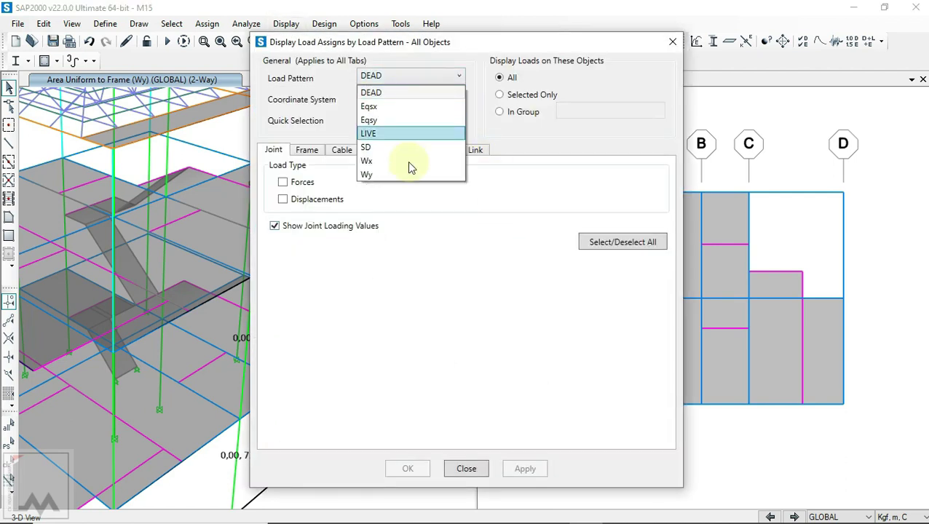
pyautogui.click(406, 176)
pyautogui.click(414, 150)
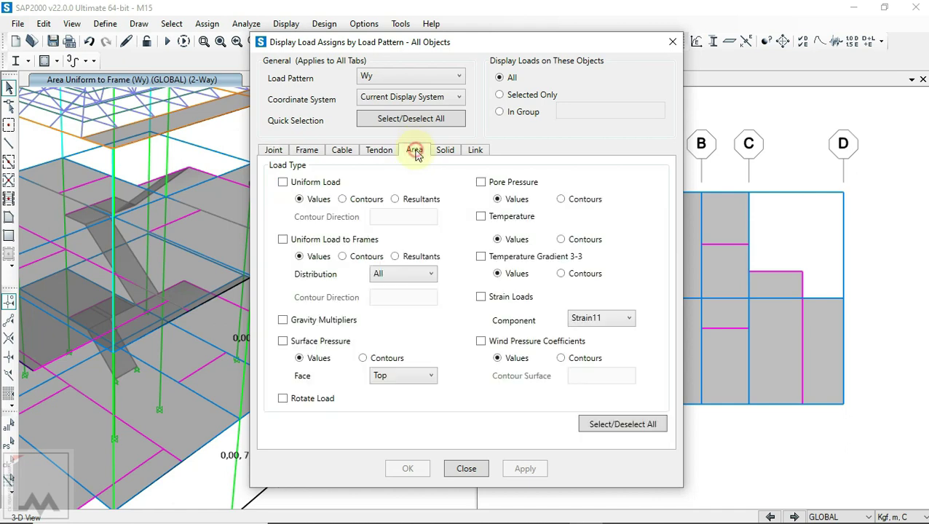
pyautogui.click(355, 244)
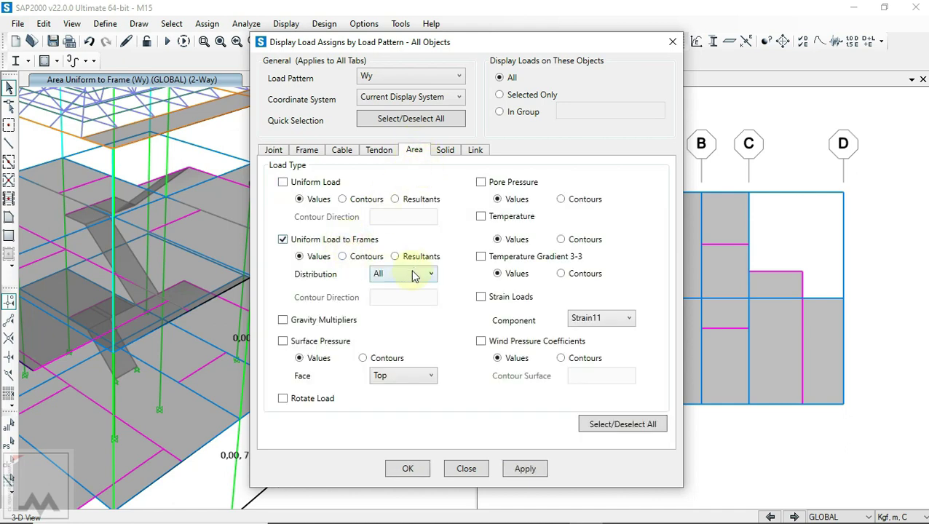
pyautogui.click(424, 471)
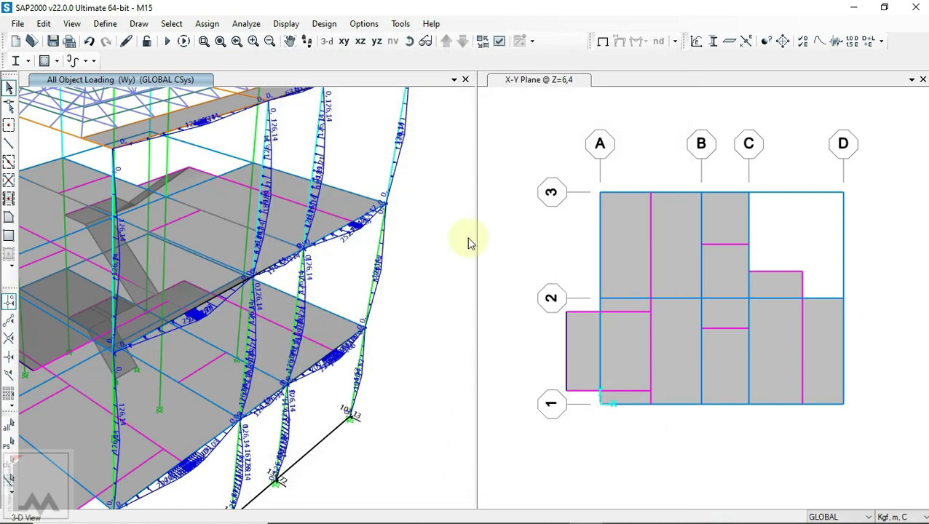
# Zoom in and rotate the model to view the wall side carrying the Wy load.
pyautogui.scroll(1, 370, 128)
pyautogui.scroll(1, 361, 146)
pyautogui.scroll(1, 304, 217)
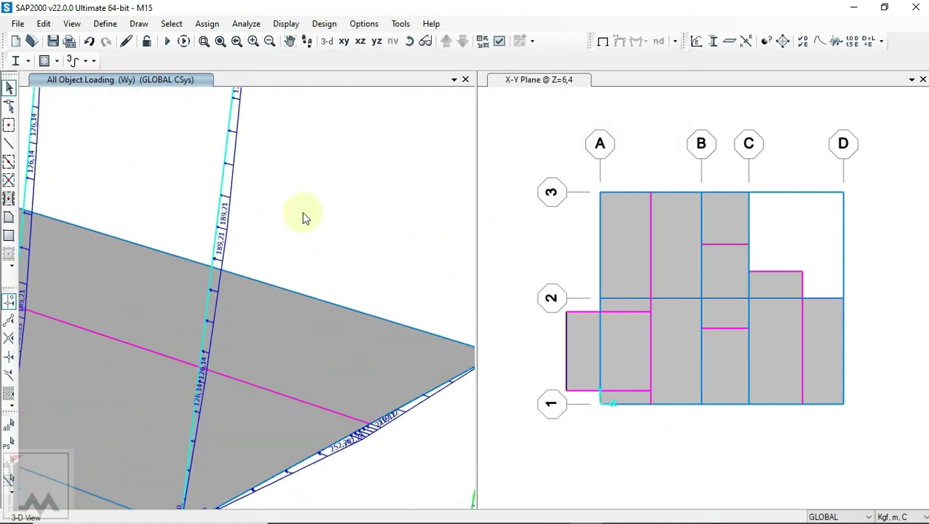
pyautogui.scroll(1, 297, 217)
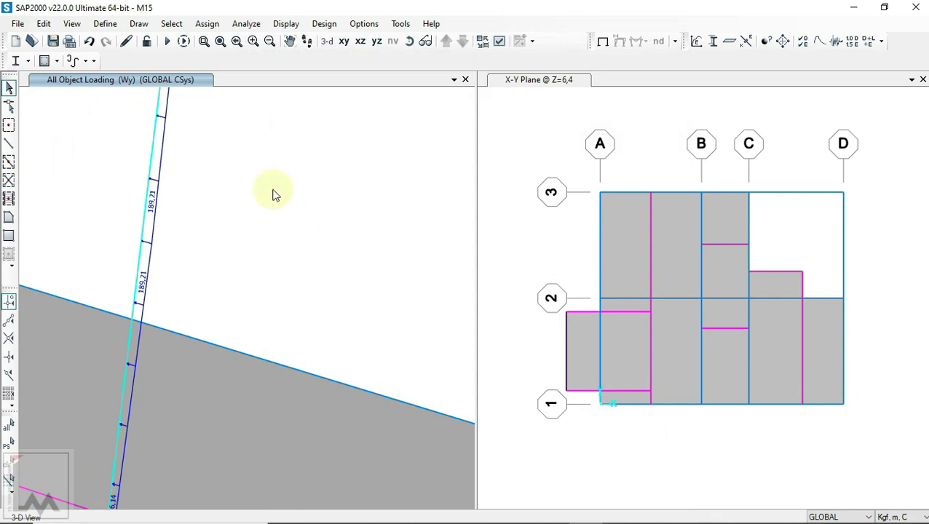
pyautogui.scroll(-2, 257, 204)
pyautogui.scroll(-2, 276, 203)
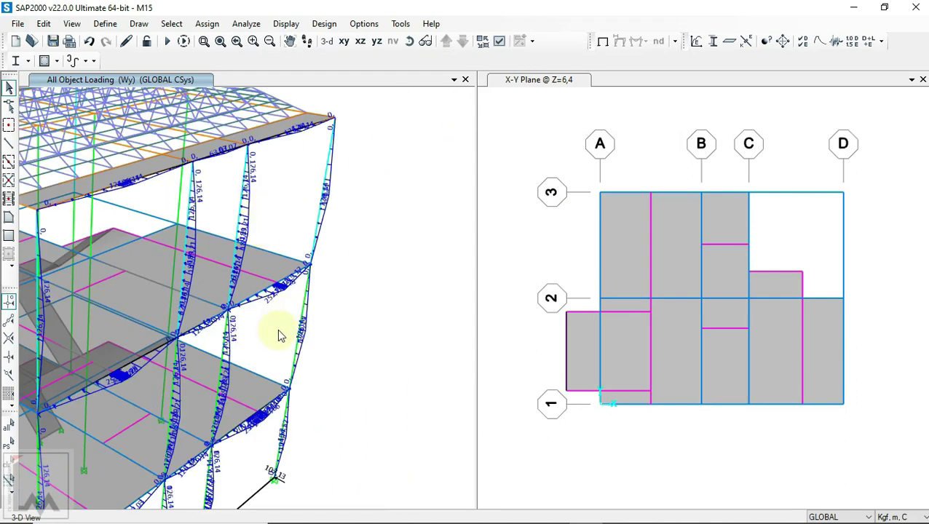
pyautogui.scroll(1, 278, 329)
pyautogui.scroll(1, 352, 219)
pyautogui.scroll(3, 211, 437)
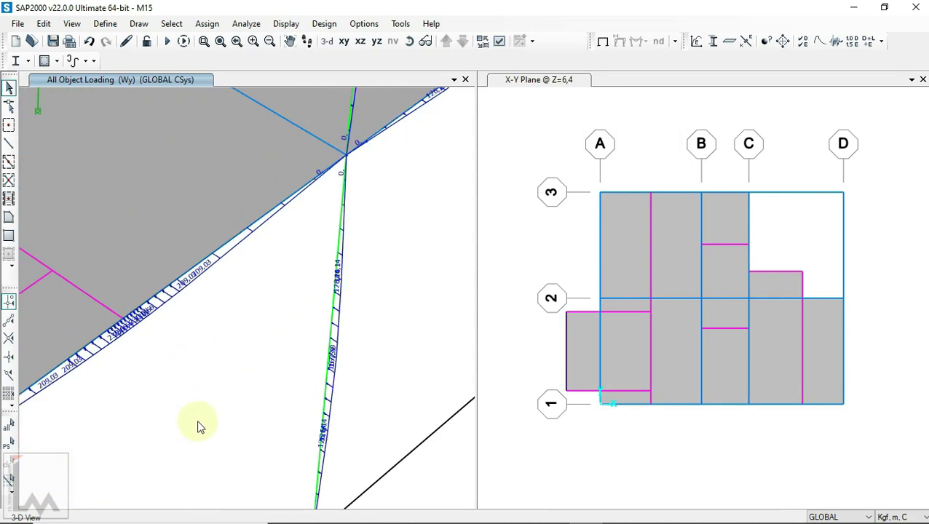
pyautogui.scroll(-2, 229, 298)
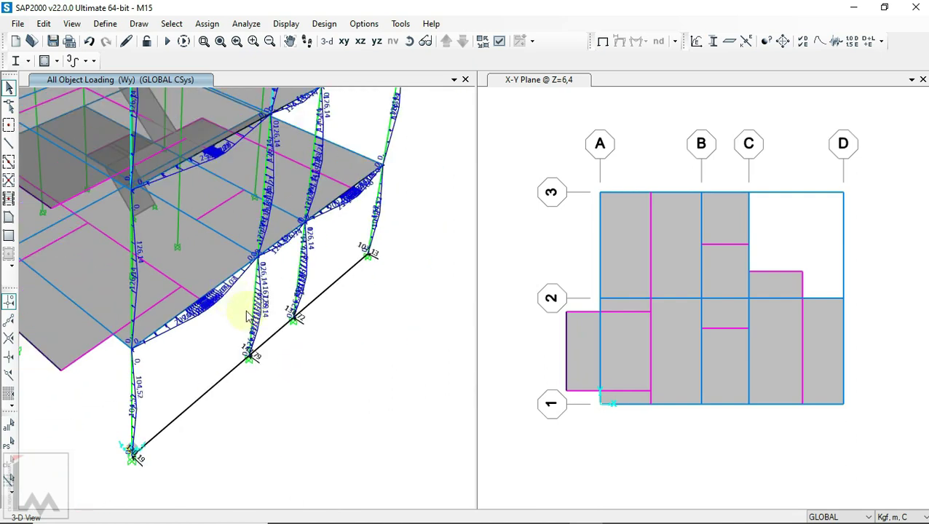
pyautogui.scroll(1, 321, 417)
pyautogui.scroll(2, 331, 406)
pyautogui.scroll(-3, 331, 406)
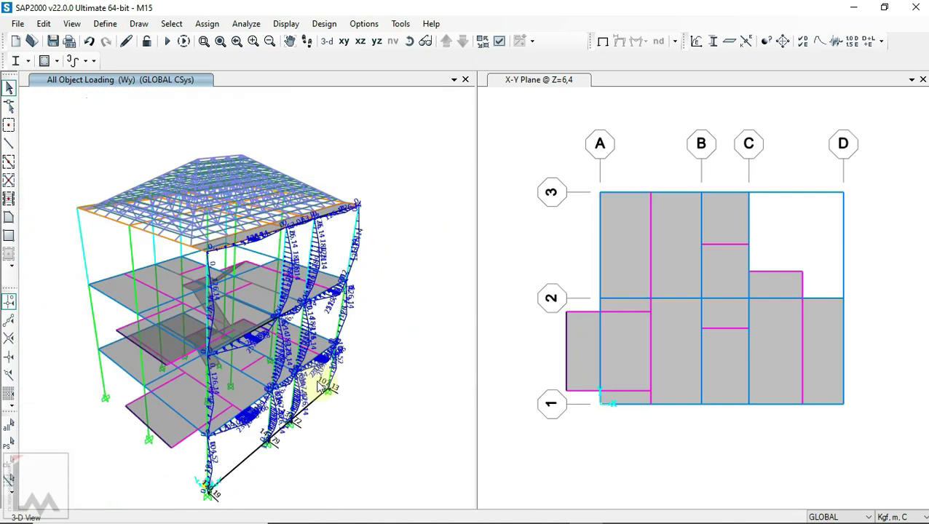
pyautogui.click(407, 44)
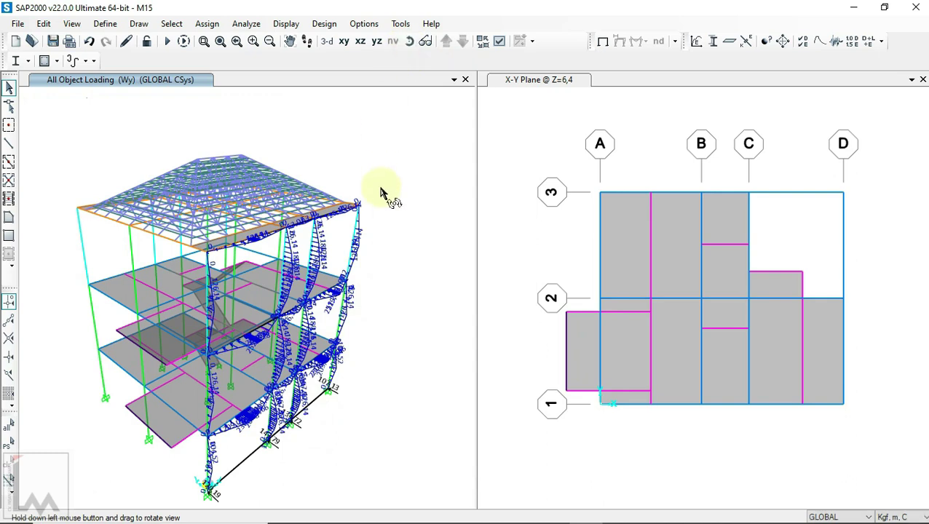
pyautogui.moveTo(384, 191); pyautogui.dragTo(466, 145)
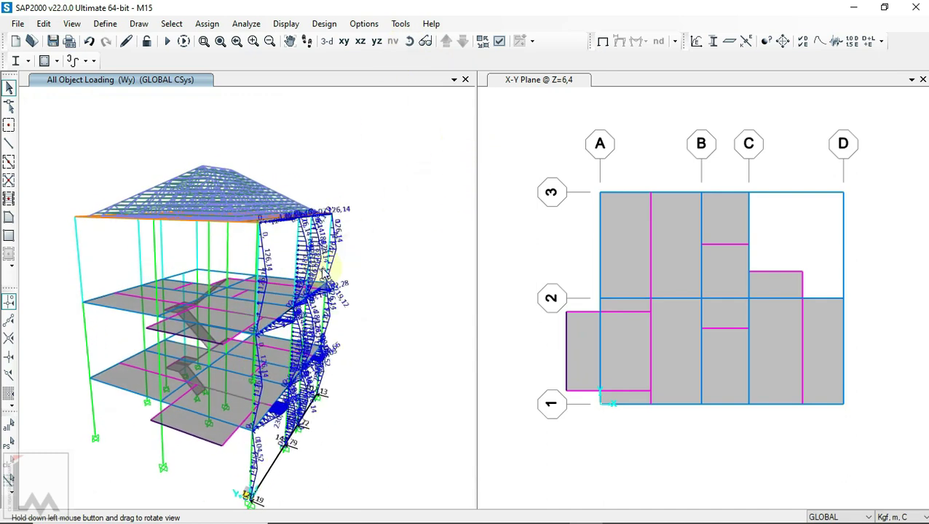
# Orbit the model through several angles to inspect the Wy wall loads, lower slab and roof.
pyautogui.scroll(2, 322, 270)
pyautogui.scroll(1, 278, 234)
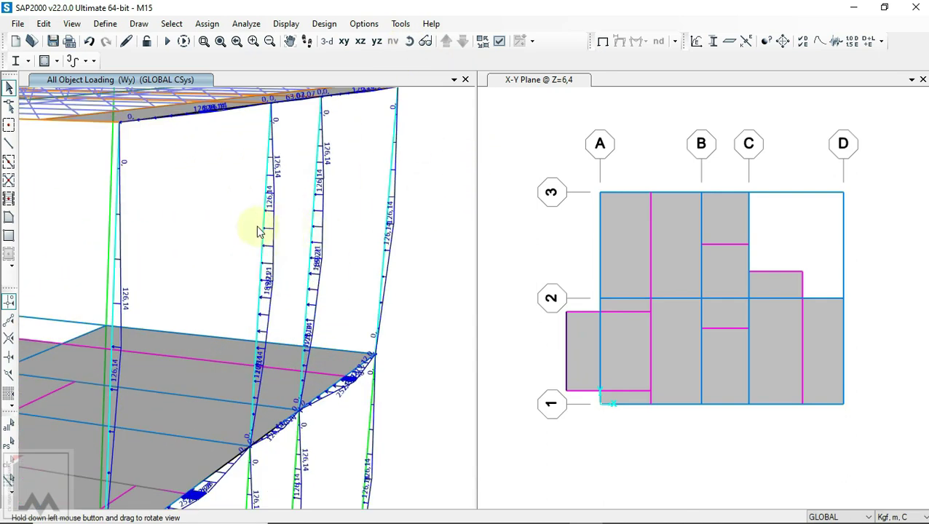
pyautogui.click(408, 41)
pyautogui.moveTo(415, 170)
pyautogui.mouseDown()
pyautogui.moveTo(421, 178)
pyautogui.moveTo(326, 195)
pyautogui.moveTo(373, 302)
pyautogui.moveTo(306, 372)
pyautogui.moveTo(74, 383)
pyautogui.moveTo(106, 386)
pyautogui.moveTo(327, 344)
pyautogui.moveTo(384, 296)
pyautogui.moveTo(418, 209)
pyautogui.moveTo(357, 244)
pyautogui.mouseUp()
pyautogui.scroll(2, 357, 244)
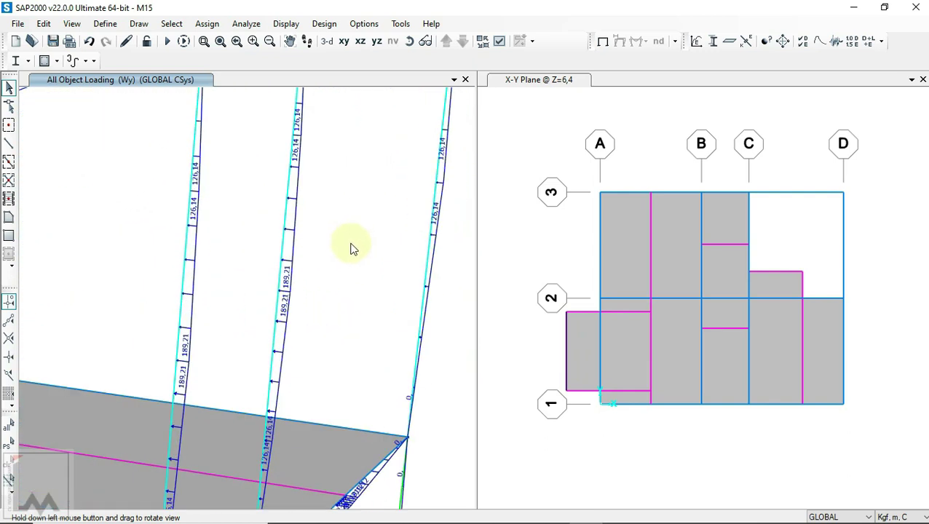
pyautogui.scroll(-3, 352, 244)
pyautogui.moveTo(389, 271)
pyautogui.mouseDown()
pyautogui.moveTo(375, 188)
pyautogui.moveTo(357, 245)
pyautogui.mouseUp()
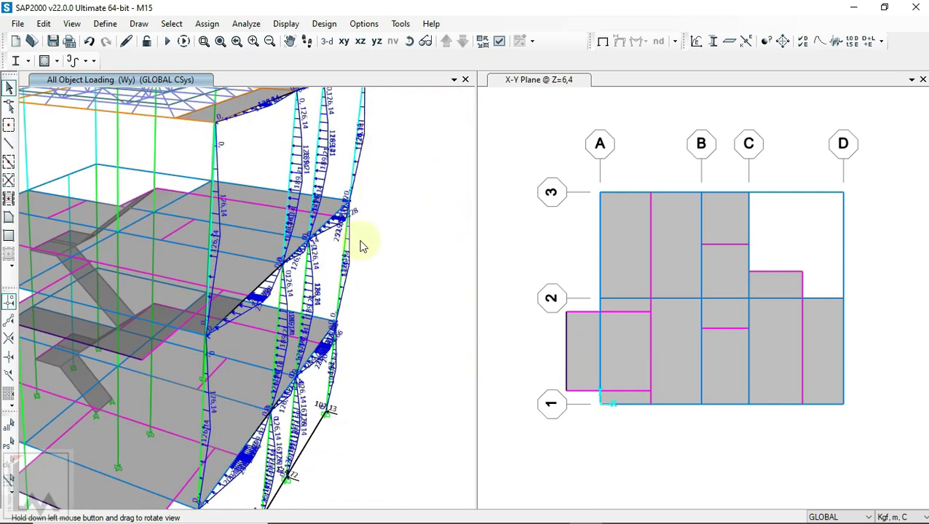
pyautogui.moveTo(388, 311); pyautogui.dragTo(423, 233)
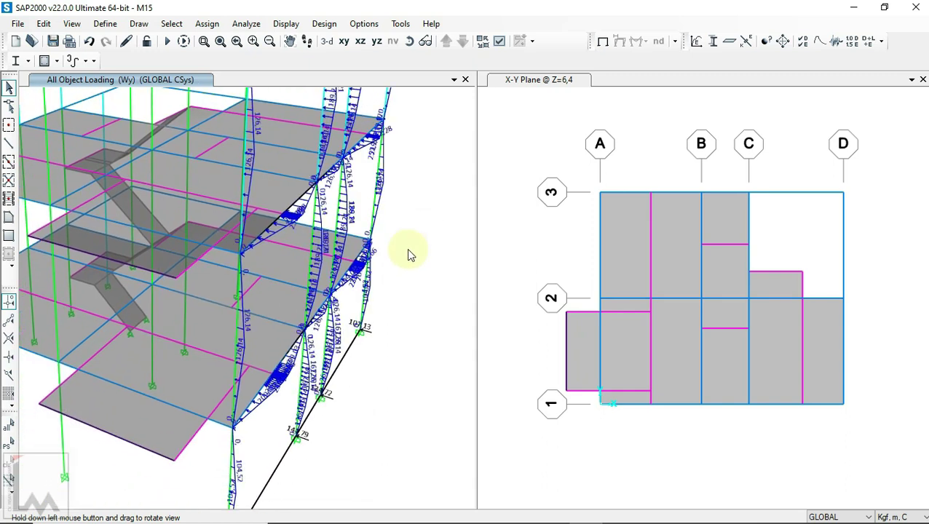
pyautogui.moveTo(388, 340)
pyautogui.mouseDown()
pyautogui.moveTo(394, 325)
pyautogui.moveTo(415, 497)
pyautogui.moveTo(423, 371)
pyautogui.moveTo(405, 362)
pyautogui.moveTo(353, 211)
pyautogui.mouseUp()
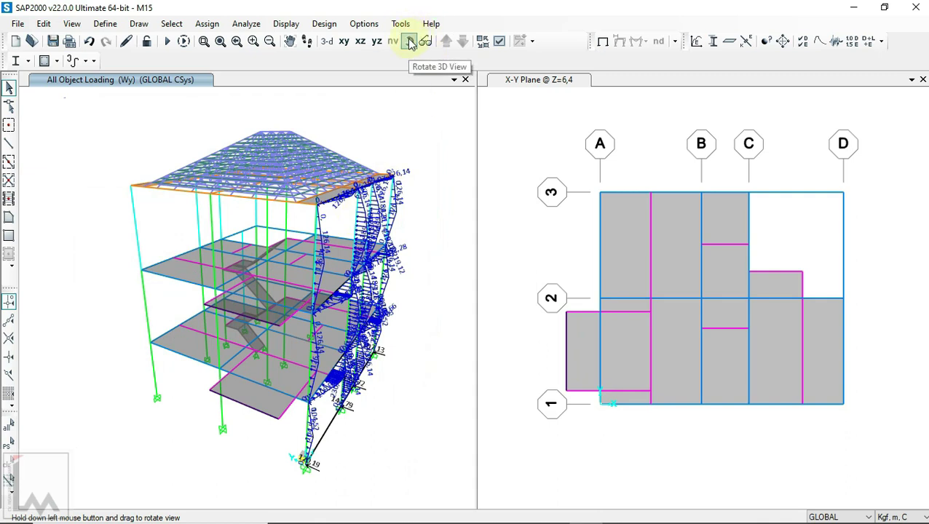
# Select two side wall panels carrying the Wy load, then return to the Excel wind sheet.
pyautogui.click(341, 221)
pyautogui.scroll(2, 334, 279)
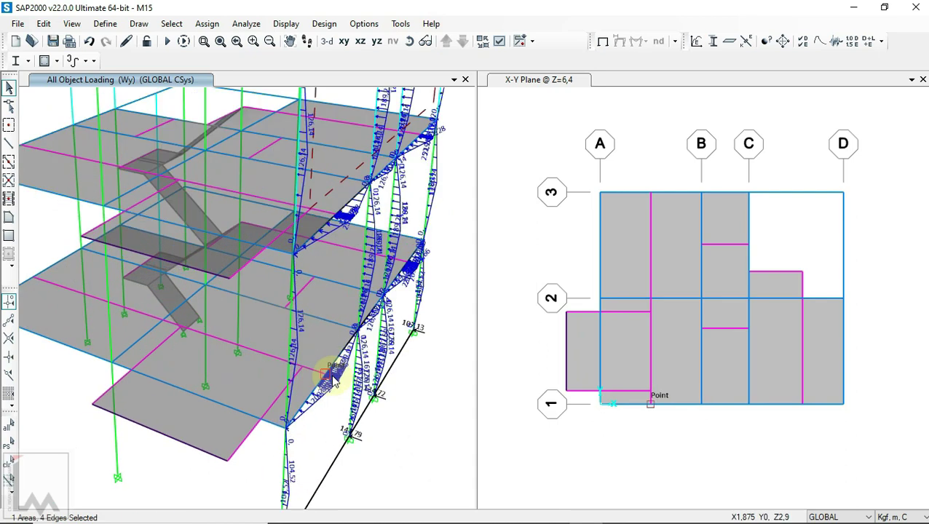
pyautogui.click(342, 260)
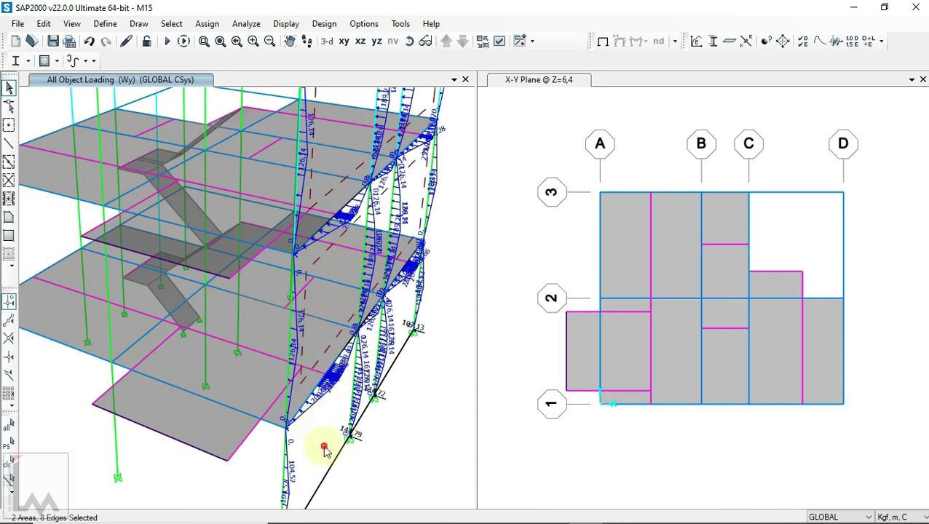
pyautogui.moveTo(518, 511)
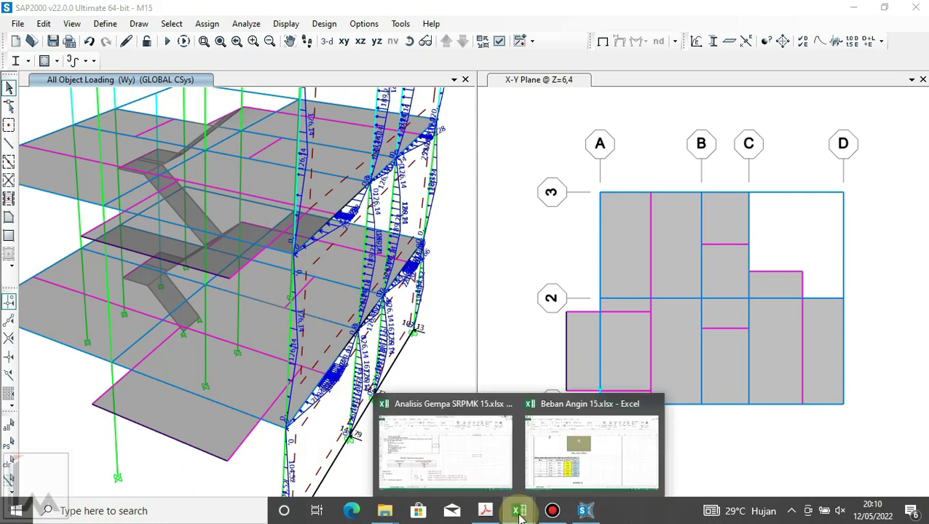
pyautogui.click(581, 458)
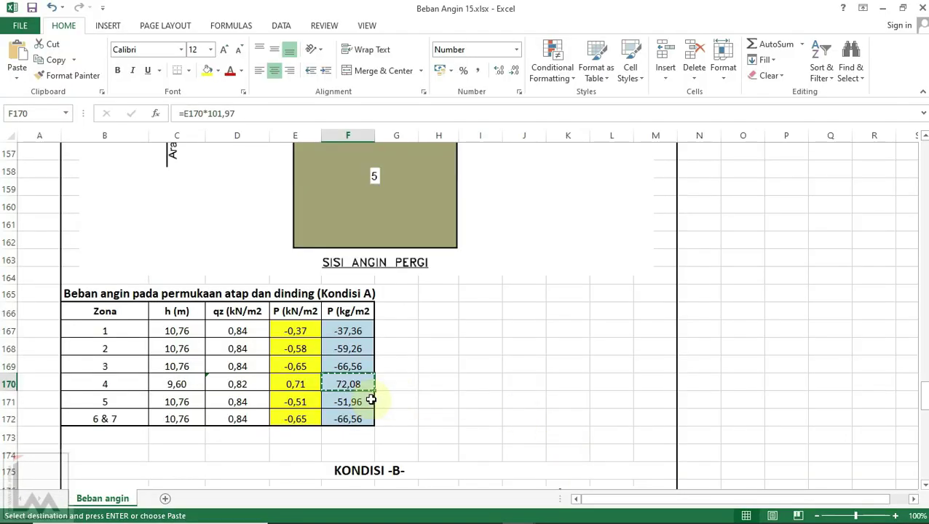
pyautogui.press('Escape')
pyautogui.scroll(1, 401, 394)
pyautogui.scroll(1, 400, 389)
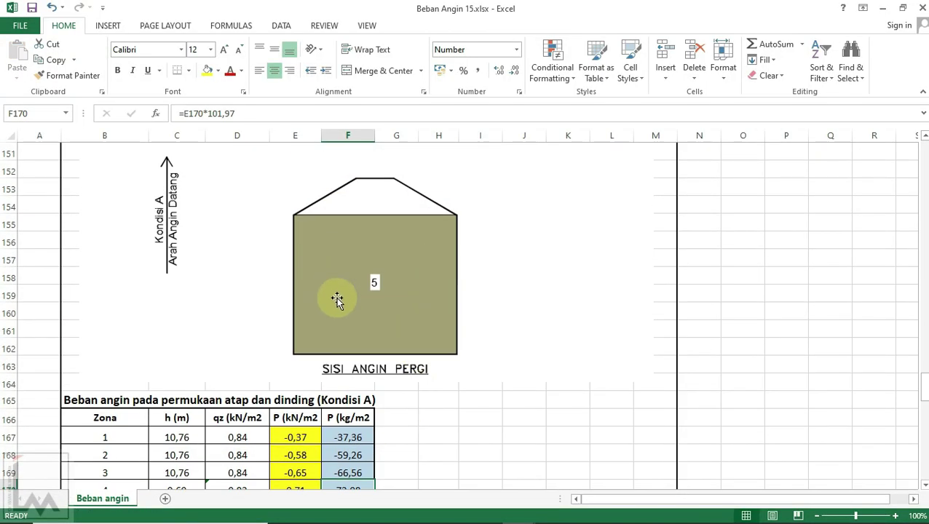
pyautogui.scroll(-2, 386, 291)
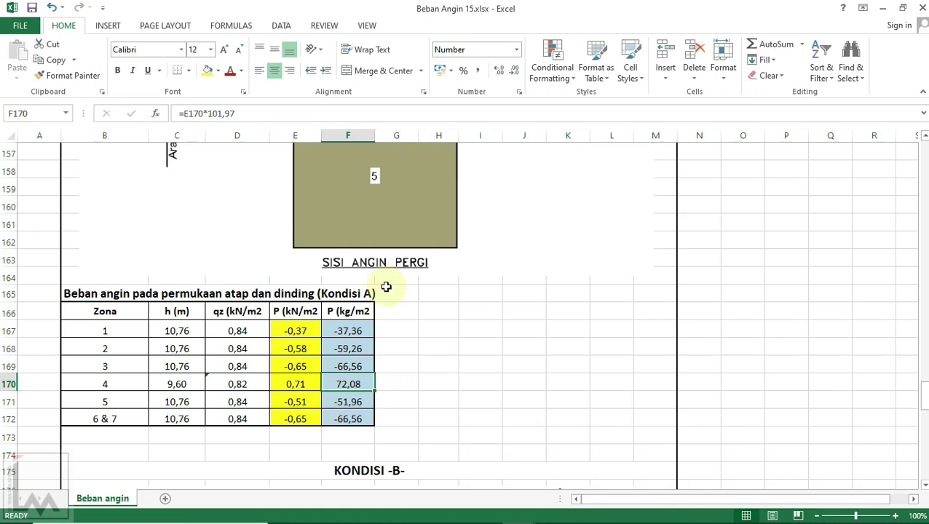
pyautogui.click(347, 402)
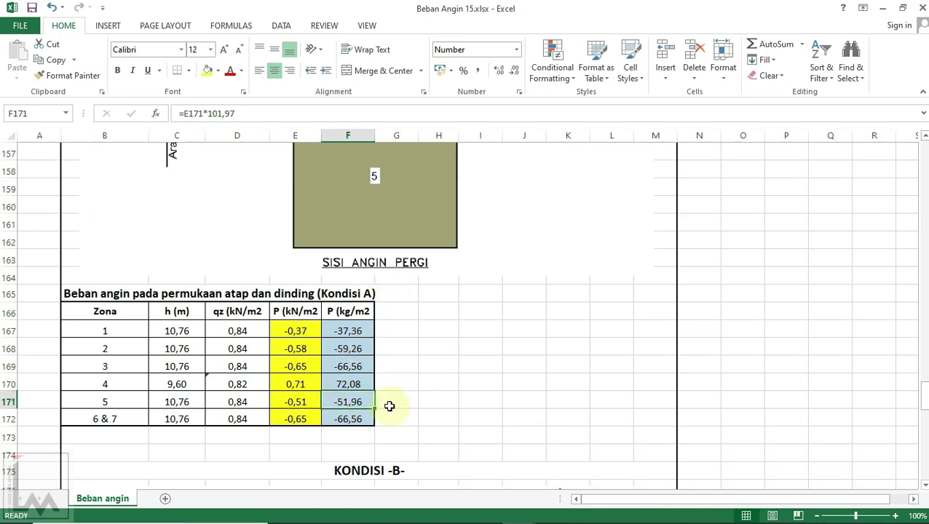
pyautogui.click(586, 513)
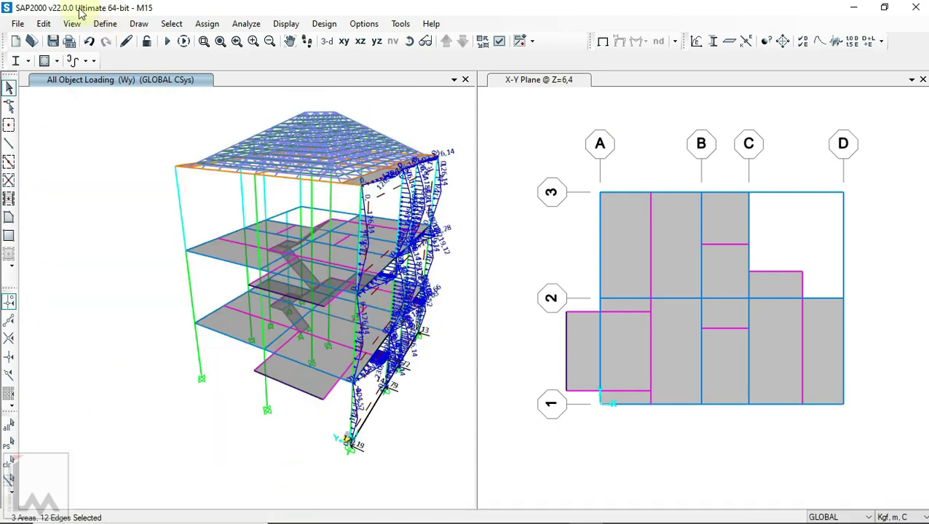
pyautogui.click(43, 23)
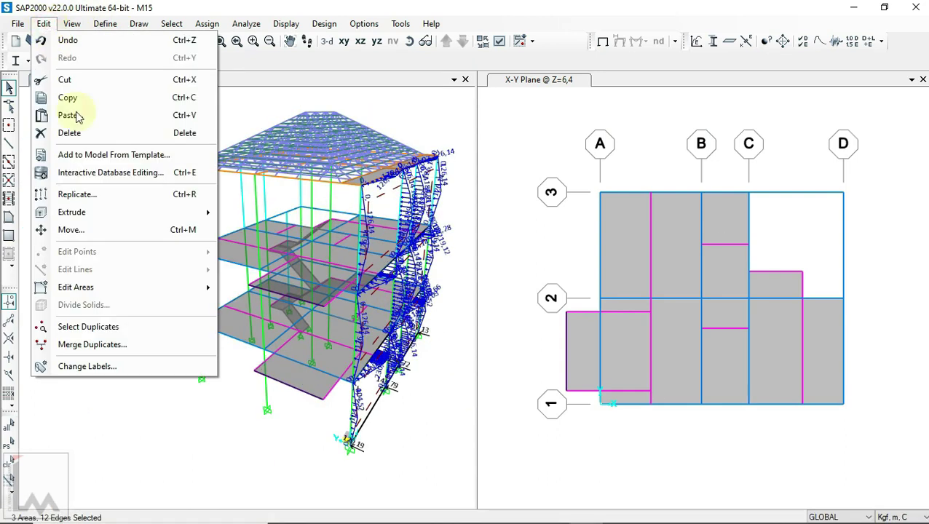
pyautogui.click(90, 198)
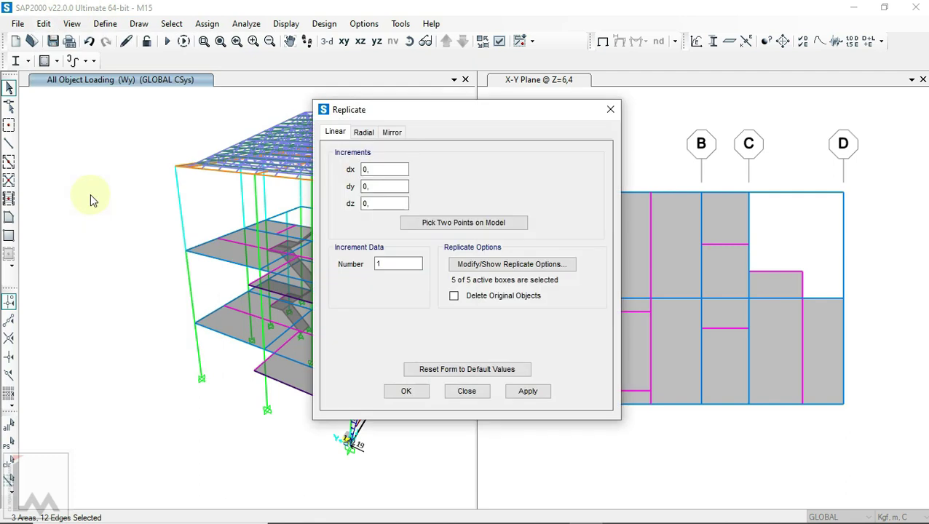
pyautogui.moveTo(413, 116); pyautogui.dragTo(489, 117)
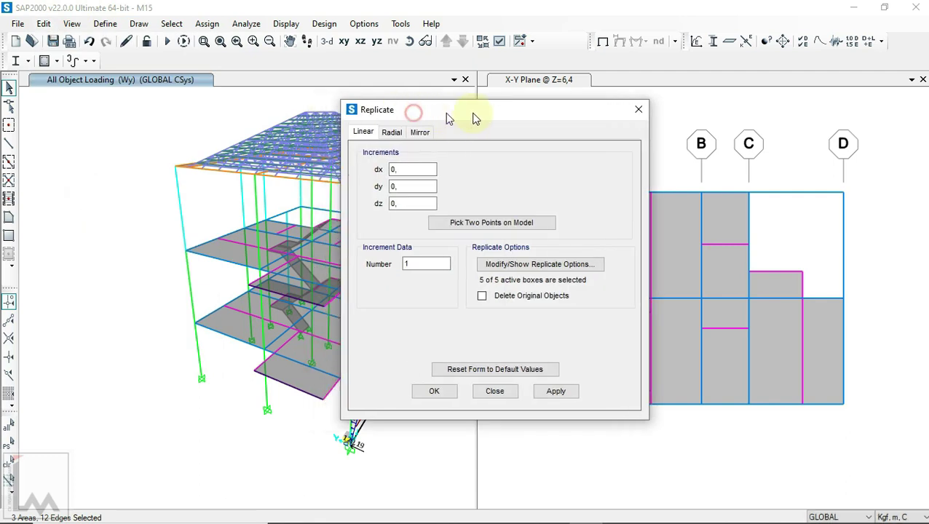
pyautogui.click(553, 393)
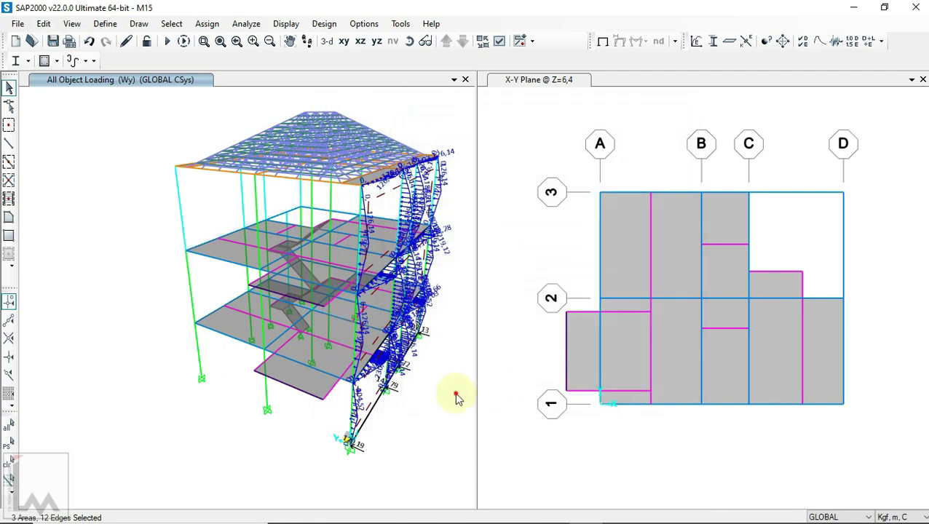
pyautogui.click(409, 41)
pyautogui.moveTo(155, 311)
pyautogui.mouseDown()
pyautogui.moveTo(537, 313)
pyautogui.moveTo(487, 306)
pyautogui.mouseUp()
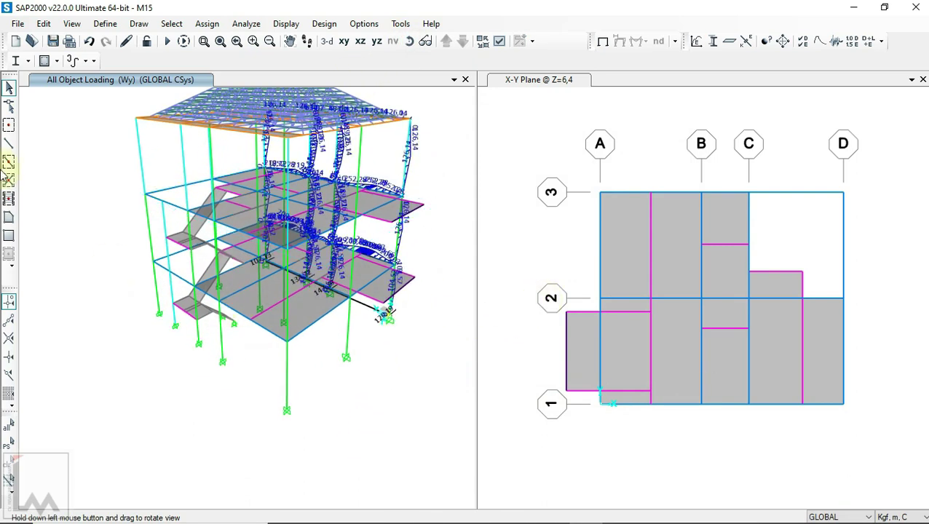
pyautogui.click(9, 218)
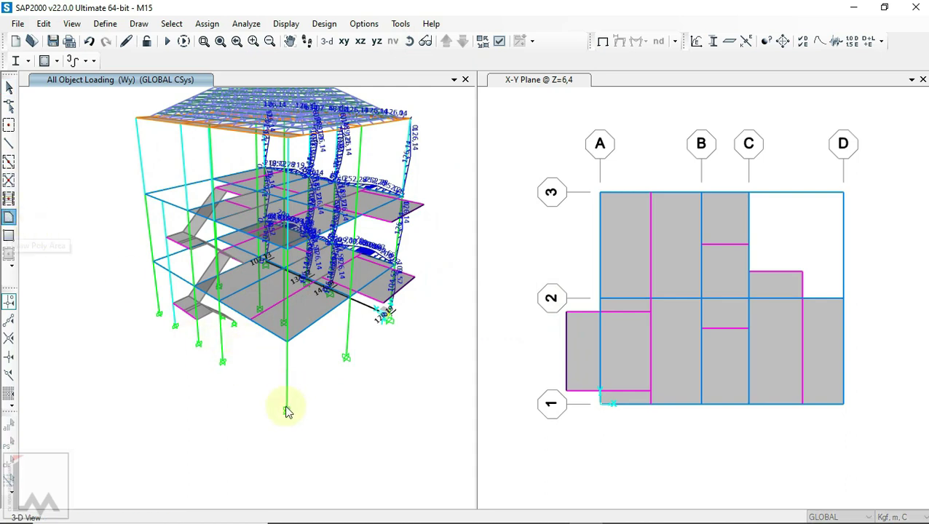
# Start a section-None wall area at the base joint, adding the left and adjacent corner joints.
pyautogui.click(288, 410)
pyautogui.click(159, 310)
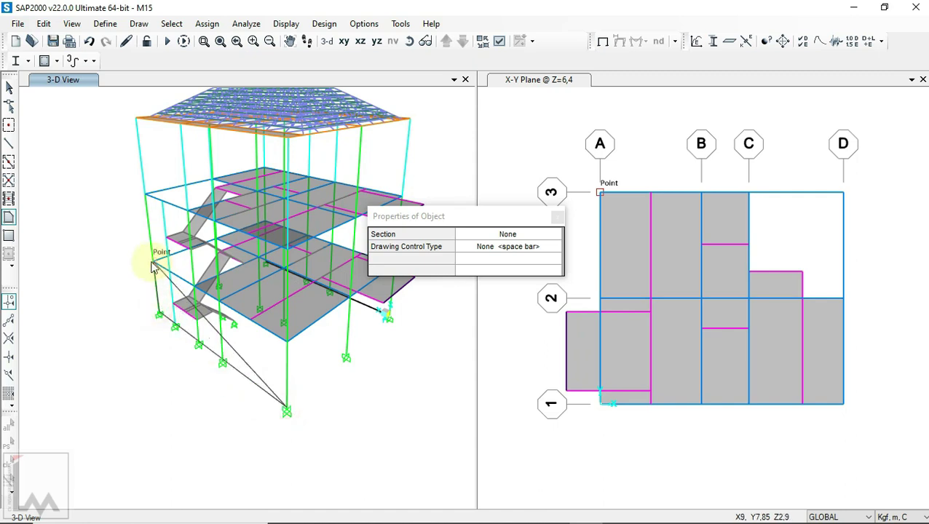
pyautogui.click(305, 361)
pyautogui.scroll(2, 294, 354)
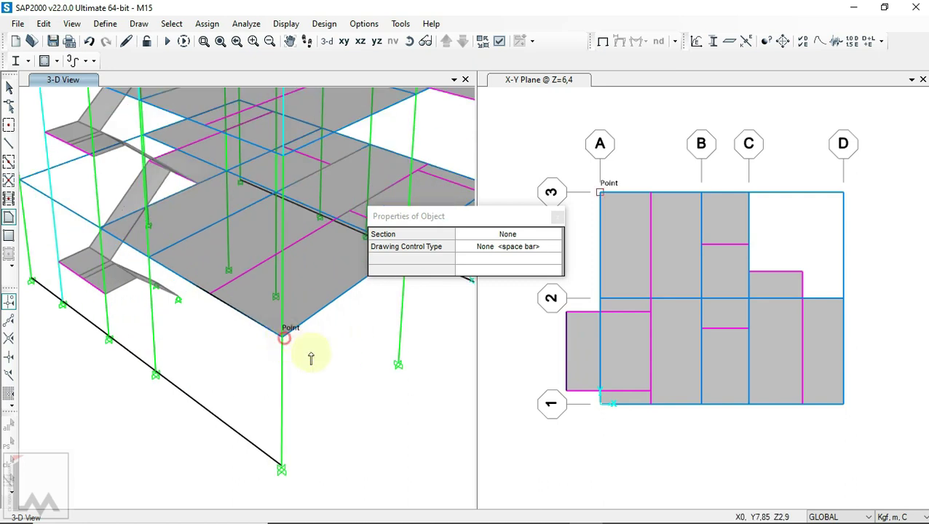
pyautogui.scroll(-2, 311, 357)
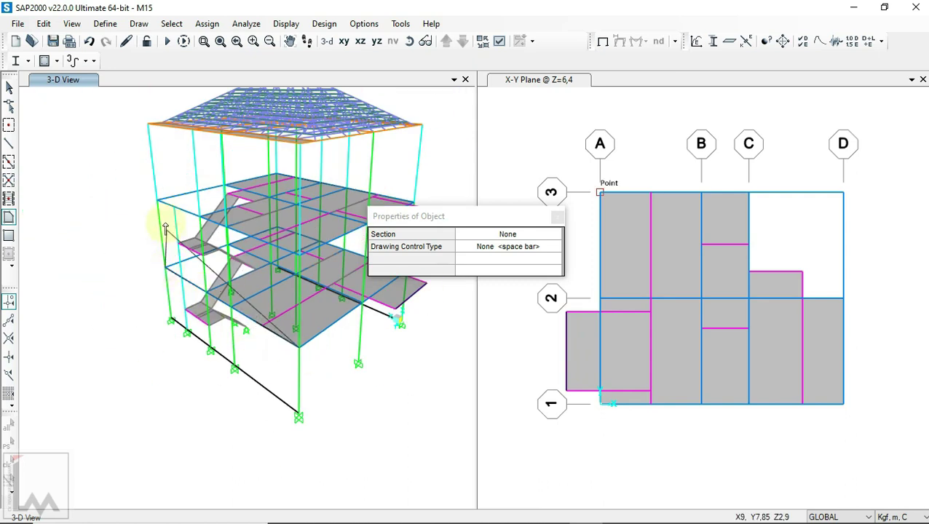
pyautogui.scroll(3, 306, 264)
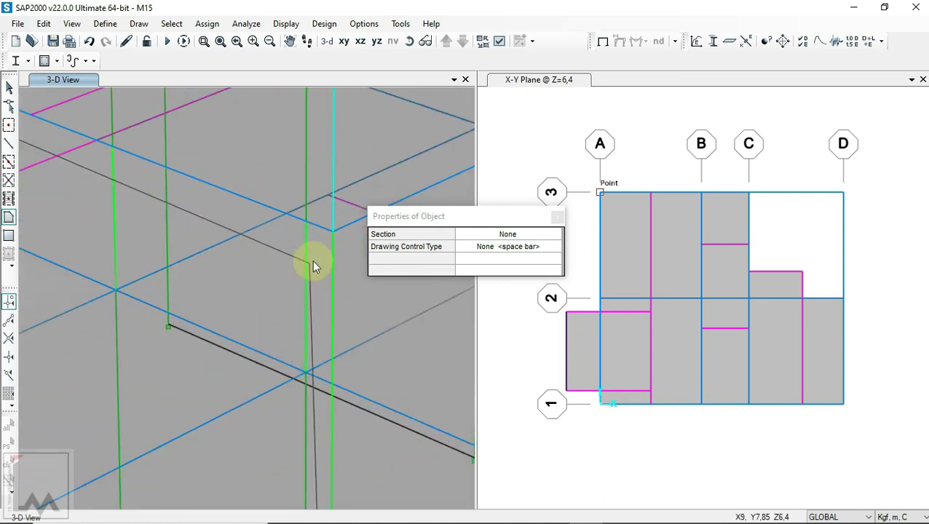
pyautogui.scroll(-2, 311, 268)
pyautogui.scroll(-2, 311, 268)
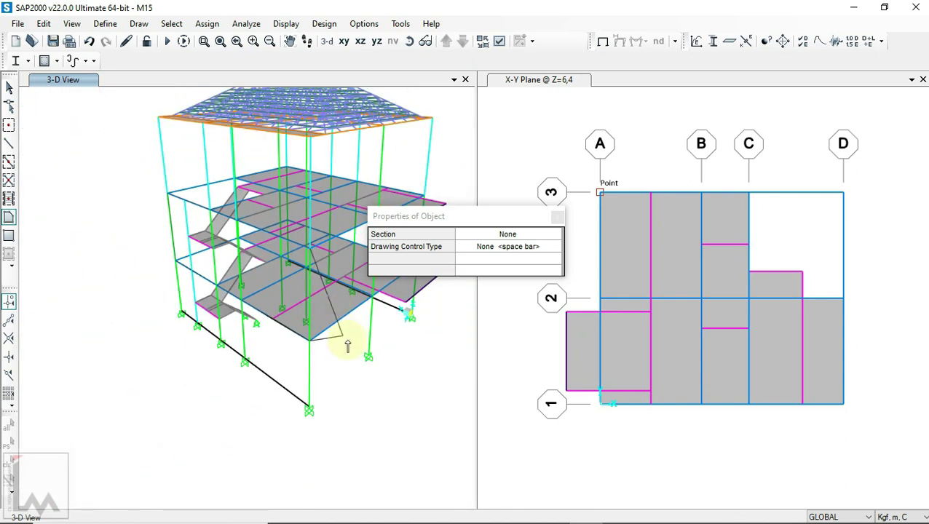
pyautogui.scroll(4, 310, 242)
pyautogui.scroll(1, 311, 243)
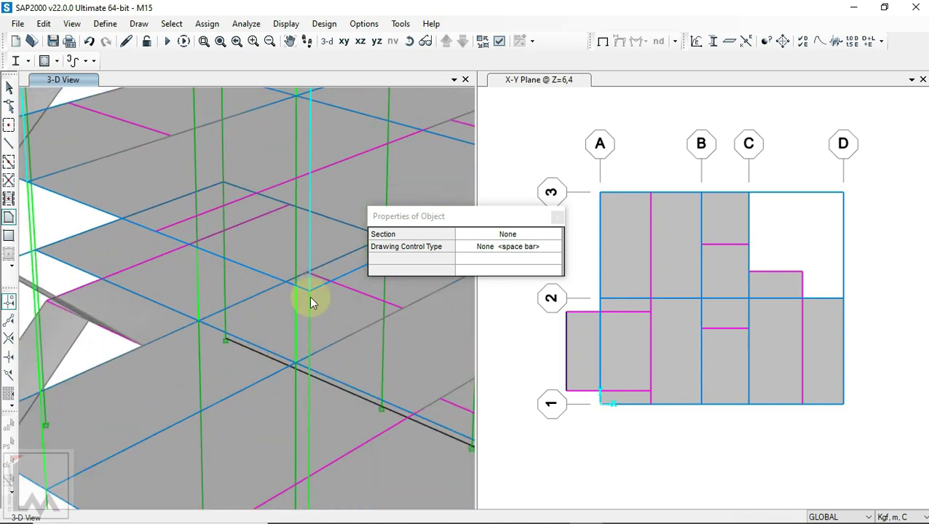
pyautogui.scroll(-3, 320, 331)
pyautogui.scroll(3, 286, 338)
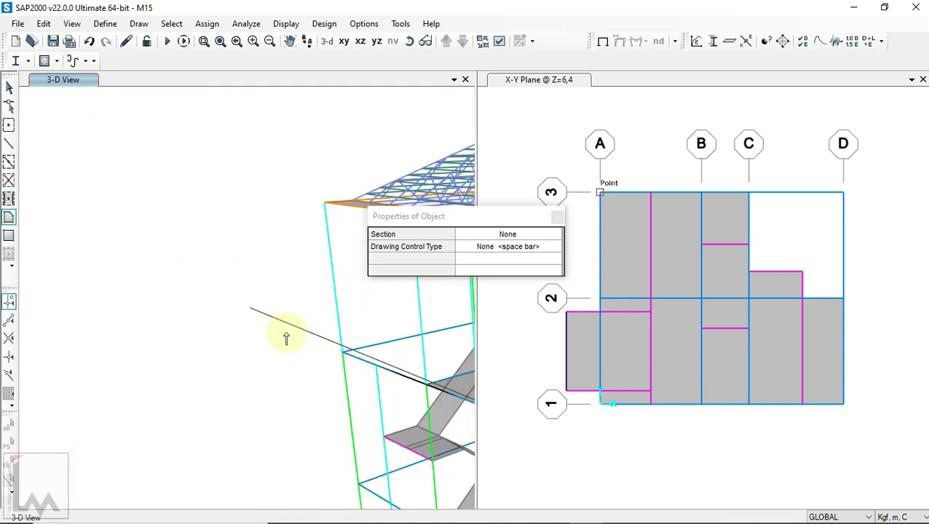
# Add the roof corner joint to finish the wall outline, then begin selecting the wall panels.
pyautogui.click(341, 352)
pyautogui.scroll(-1, 220, 223)
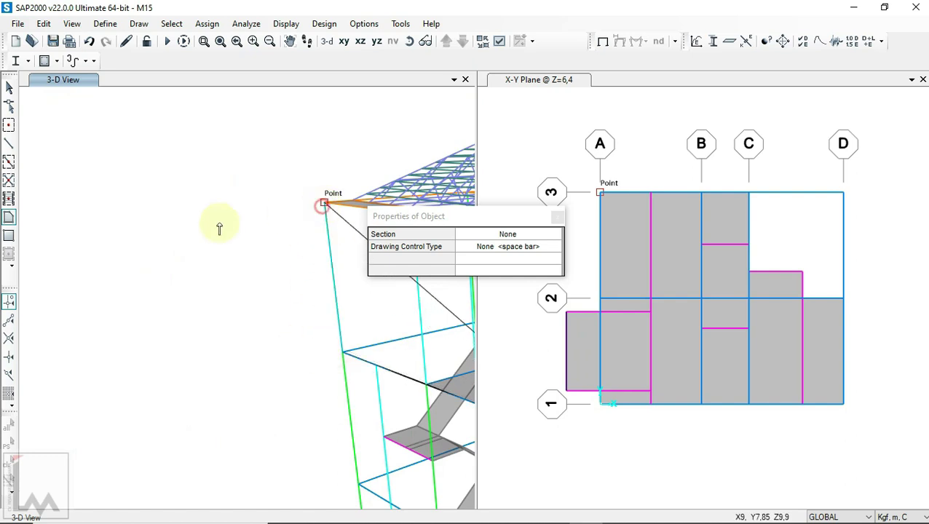
pyautogui.scroll(-2, 178, 243)
pyautogui.scroll(3, 299, 167)
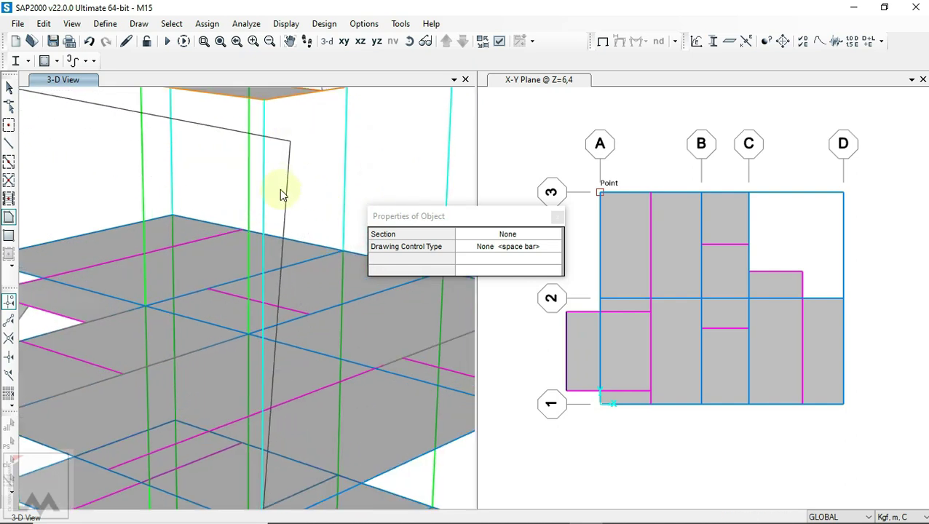
pyautogui.scroll(-2, 286, 189)
pyautogui.scroll(2, 259, 170)
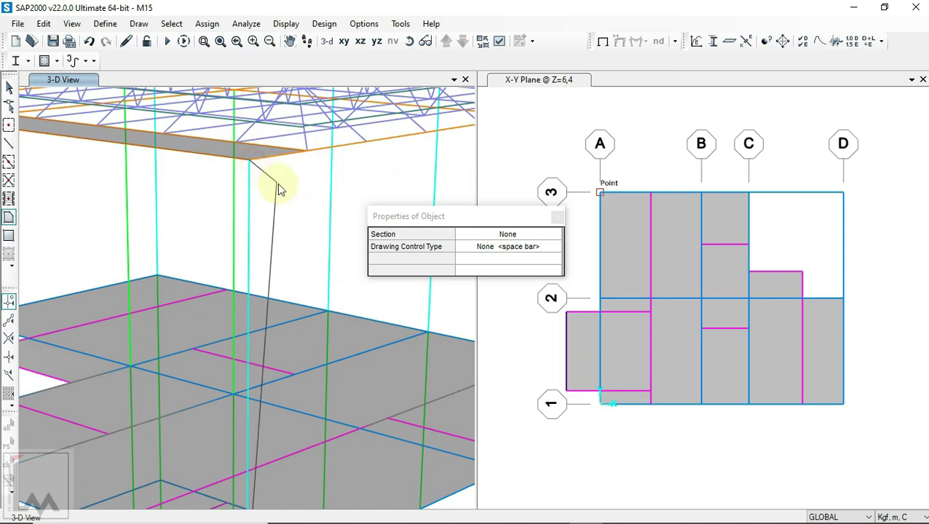
pyautogui.scroll(-3, 282, 200)
pyautogui.click(9, 87)
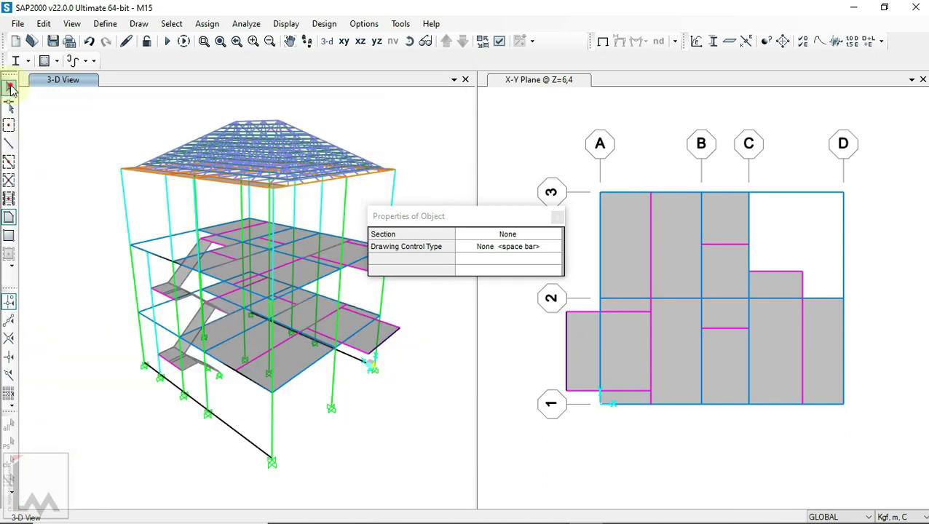
pyautogui.click(143, 208)
# Complete the selection of the three new wall areas.
pyautogui.scroll(3, 146, 280)
pyautogui.click(155, 384)
pyautogui.scroll(-3, 135, 311)
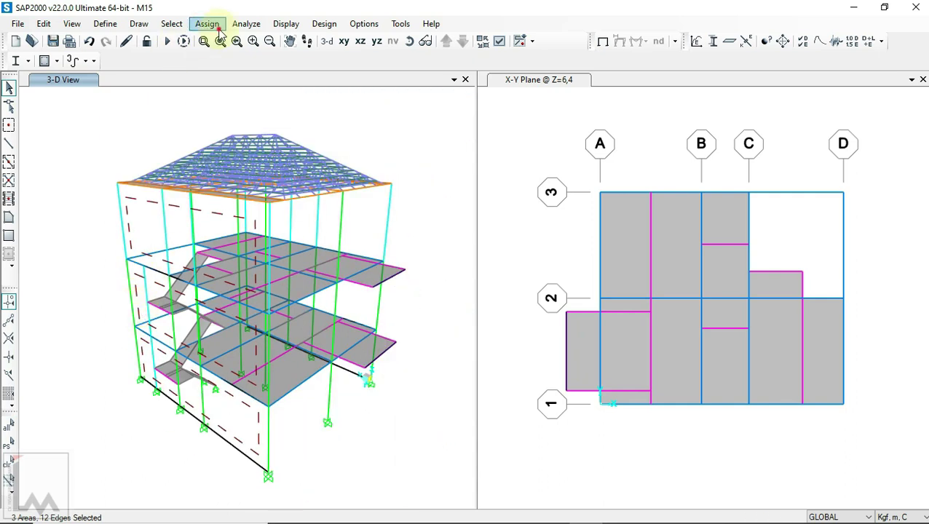
# Bring up the Uniform to Frame (Shell) load form with Wy, global Y and two-way distribution.
pyautogui.click(207, 24)
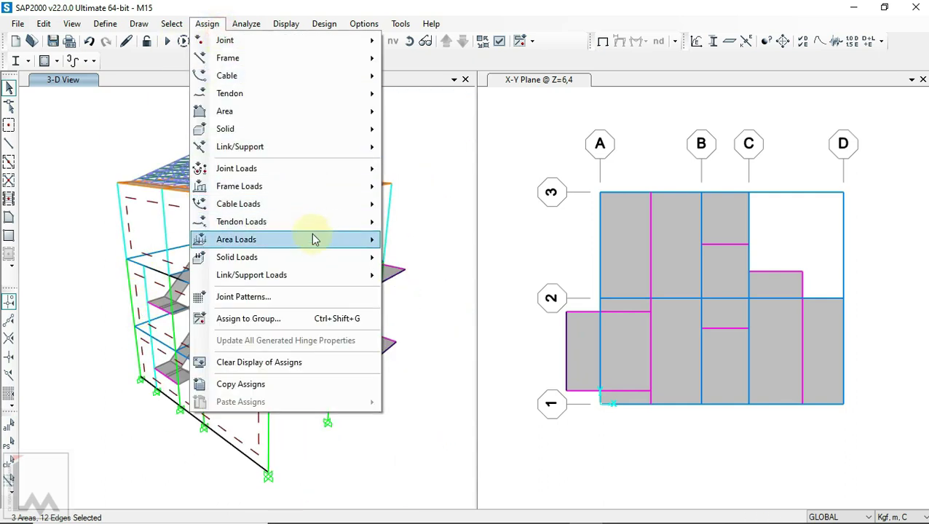
pyautogui.moveTo(236, 239)
pyautogui.click(421, 279)
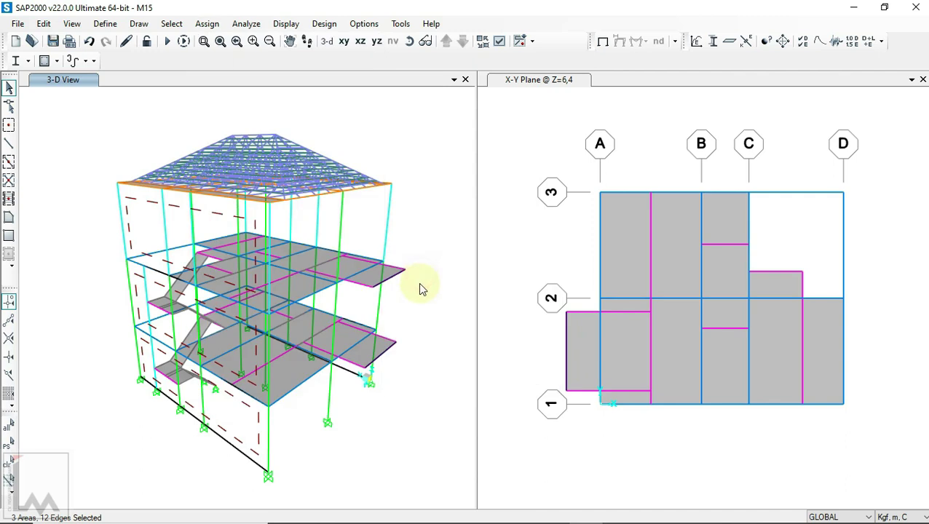
pyautogui.moveTo(474, 124); pyautogui.dragTo(569, 139)
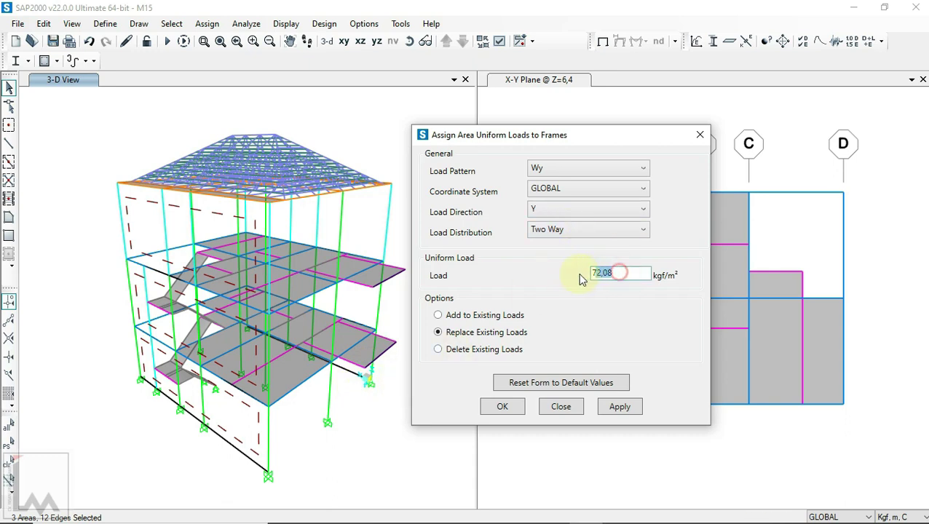
pyautogui.click(521, 509)
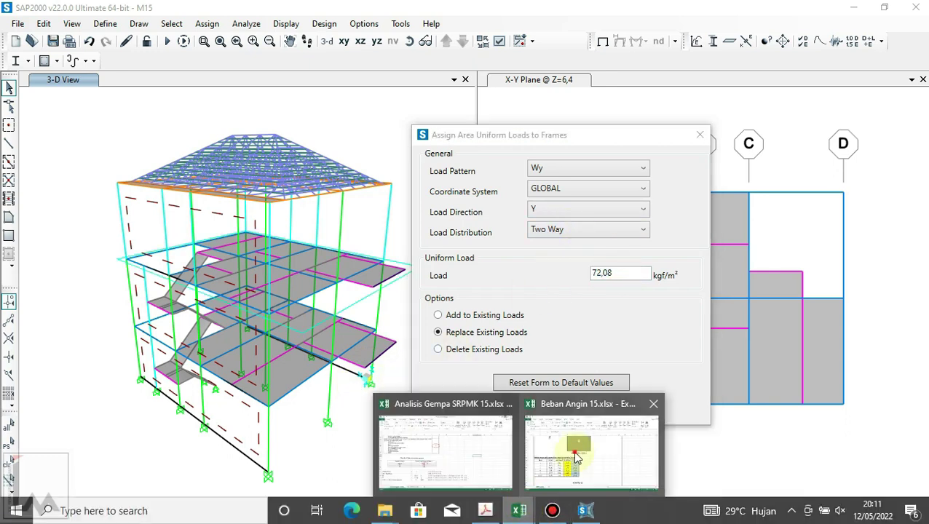
# Paste zone 5's pressure from Excel cell F171 into the SAP2000 Load box as 51,96 kgf/m².
pyautogui.click(577, 458)
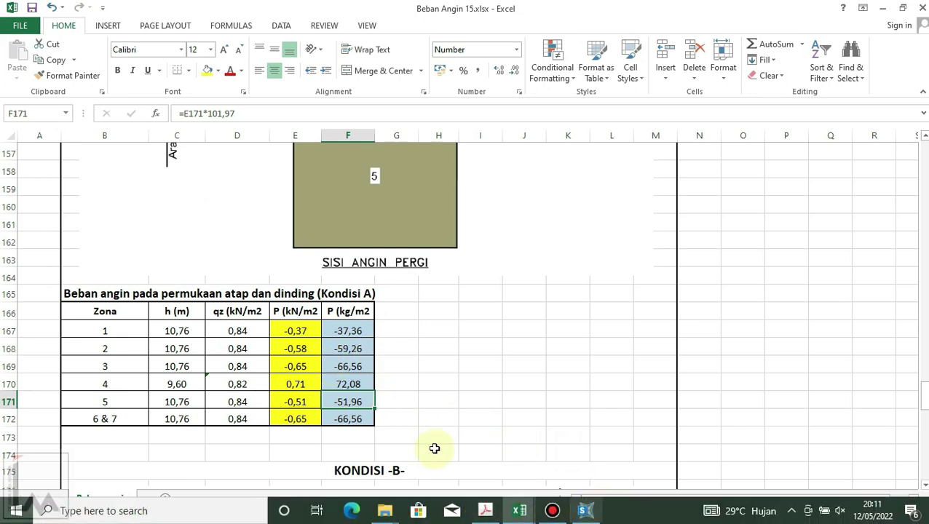
pyautogui.click(588, 504)
pyautogui.write('-51,96')
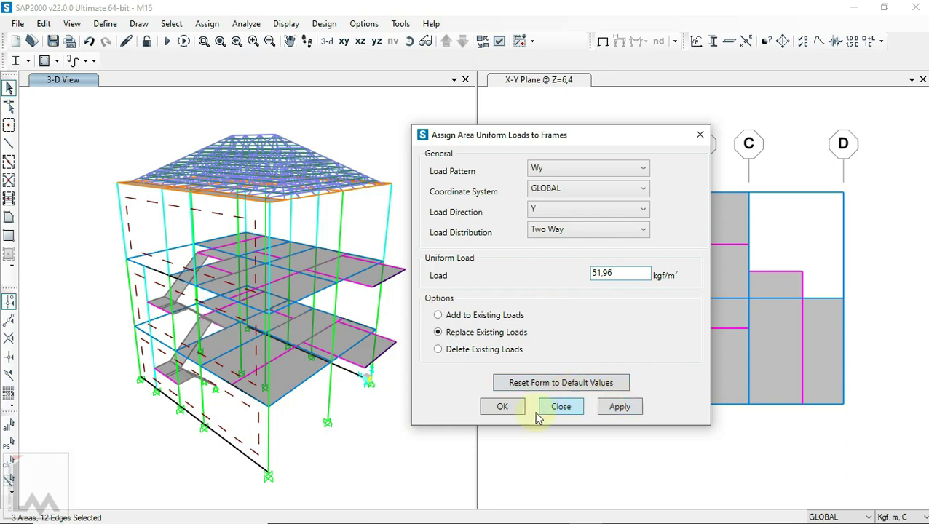
# Apply the 51,96 kgf/m² Wy load to the three new wall areas and close the form.
pyautogui.click(511, 410)
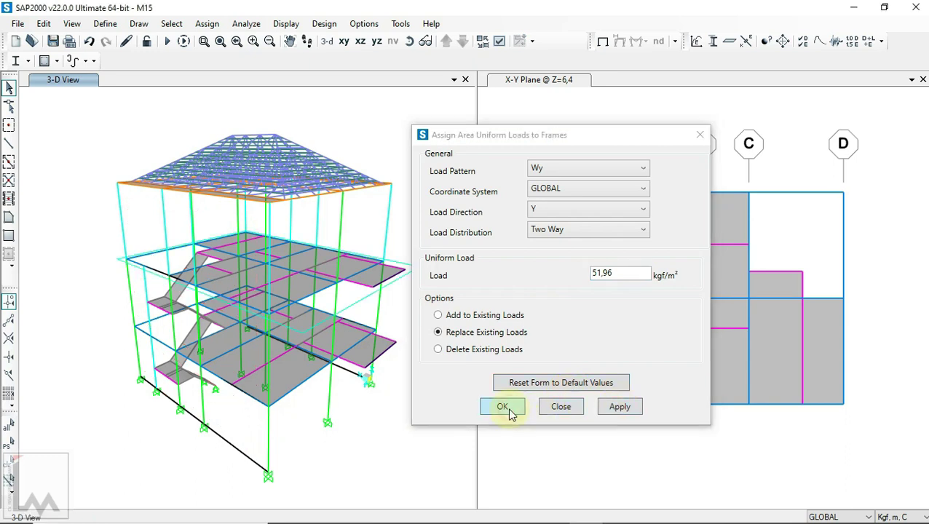
pyautogui.click(510, 413)
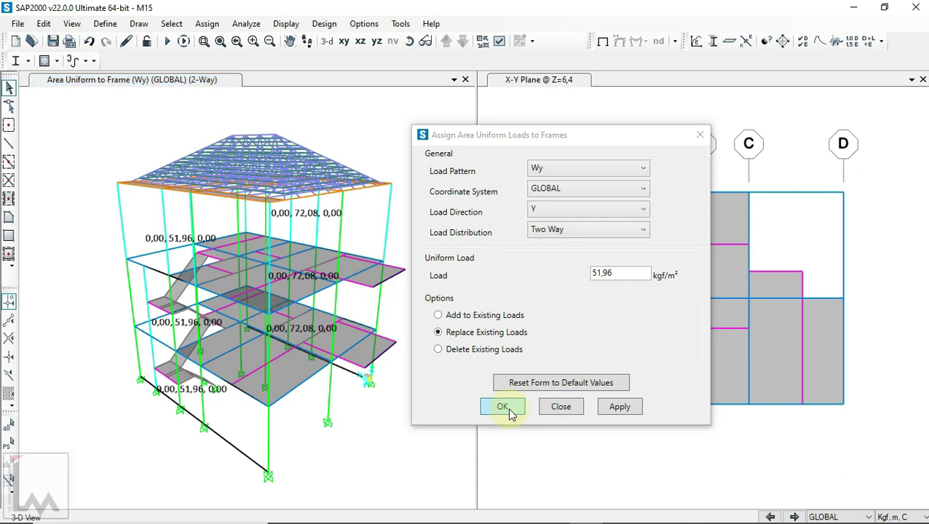
pyautogui.click(503, 407)
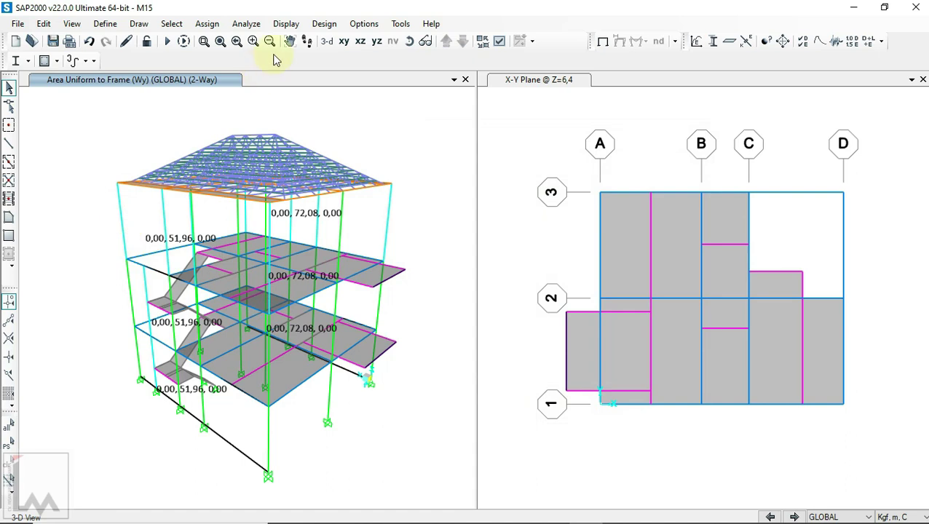
# Set the load display to show pattern Wy with uniform-to-frame resultants.
pyautogui.click(288, 24)
pyautogui.moveTo(341, 94)
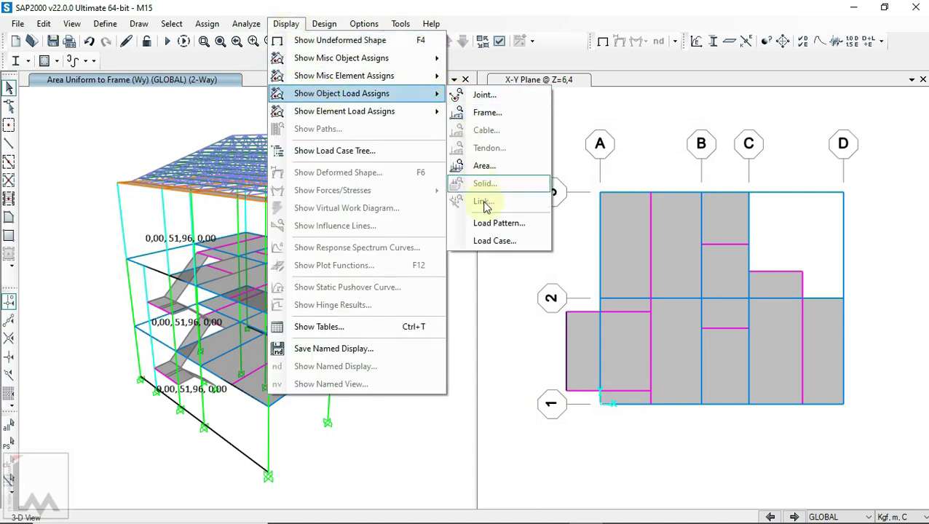
pyautogui.click(487, 223)
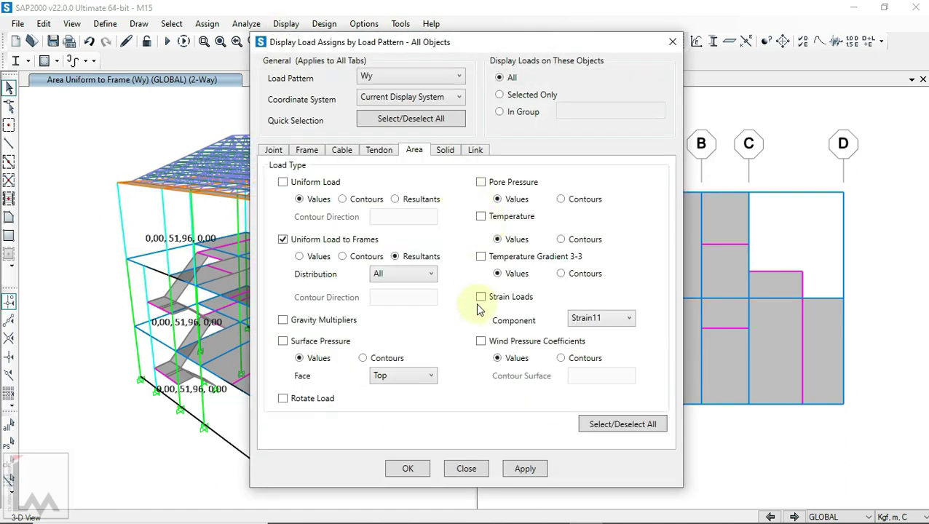
pyautogui.click(413, 469)
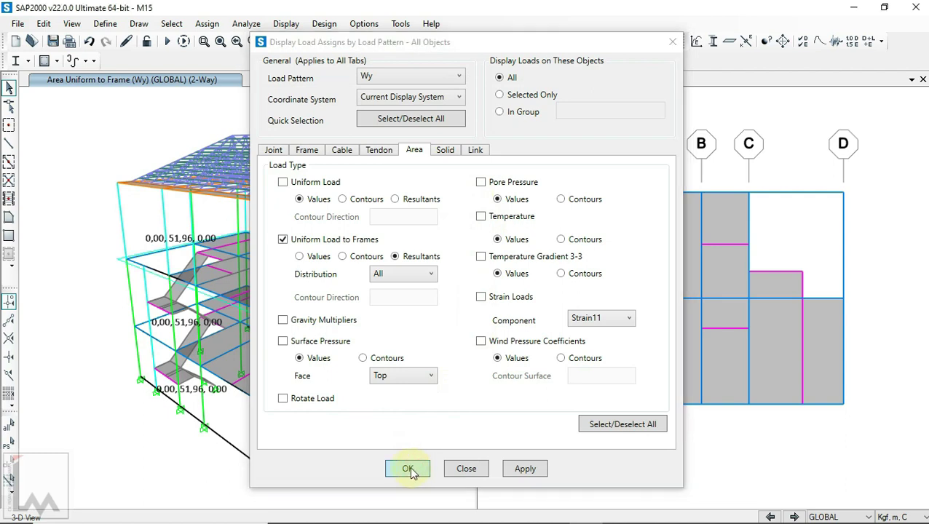
# Display all Wy loads on the frames and orbit the model to inspect them around the building.
pyautogui.click(410, 468)
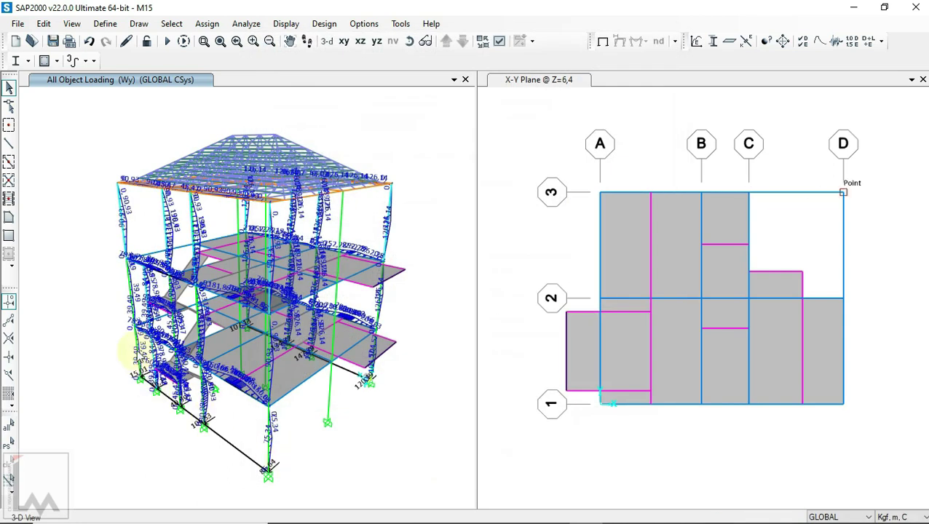
pyautogui.scroll(2, 244, 422)
pyautogui.scroll(2, 244, 422)
pyautogui.scroll(-1, 296, 368)
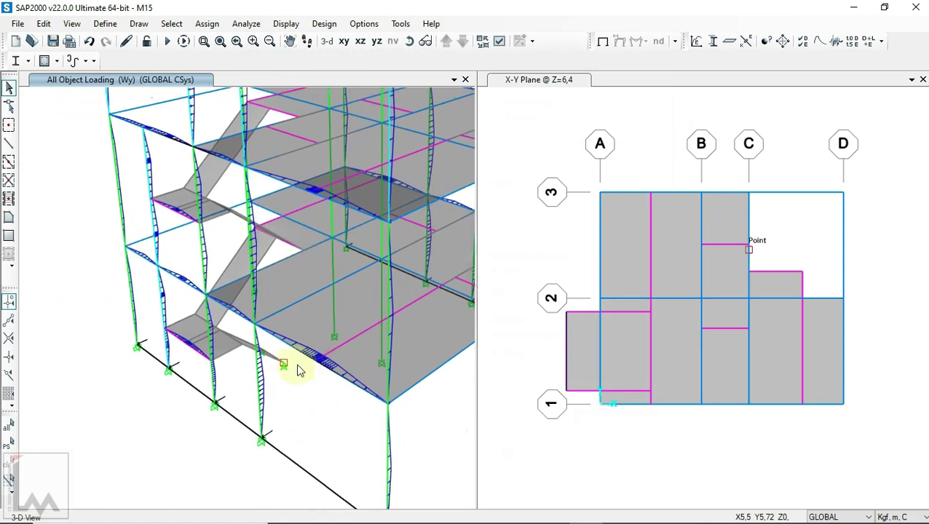
pyautogui.scroll(-1, 297, 368)
pyautogui.scroll(-1, 239, 263)
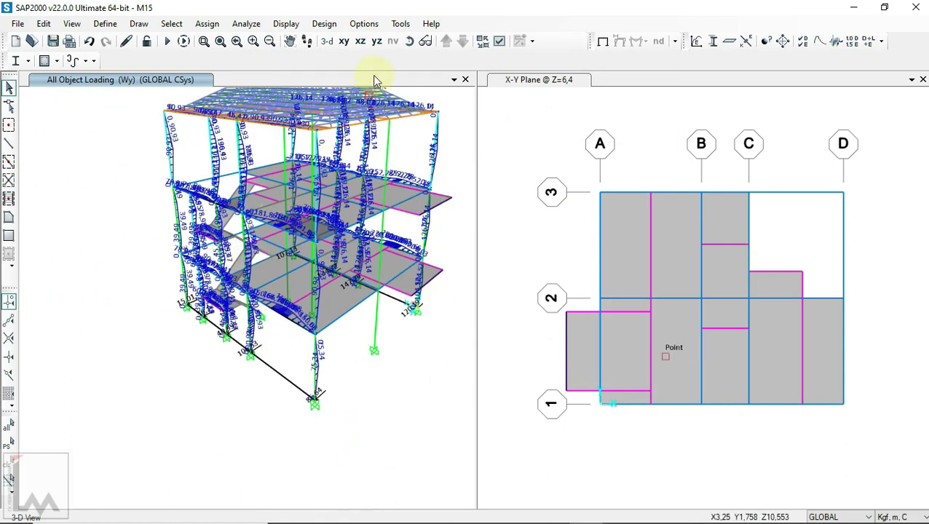
pyautogui.click(410, 42)
pyautogui.moveTo(431, 317)
pyautogui.mouseDown()
pyautogui.moveTo(362, 310)
pyautogui.moveTo(410, 262)
pyautogui.moveTo(472, 270)
pyautogui.moveTo(527, 292)
pyautogui.moveTo(394, 342)
pyautogui.moveTo(332, 306)
pyautogui.moveTo(197, 151)
pyautogui.mouseUp()
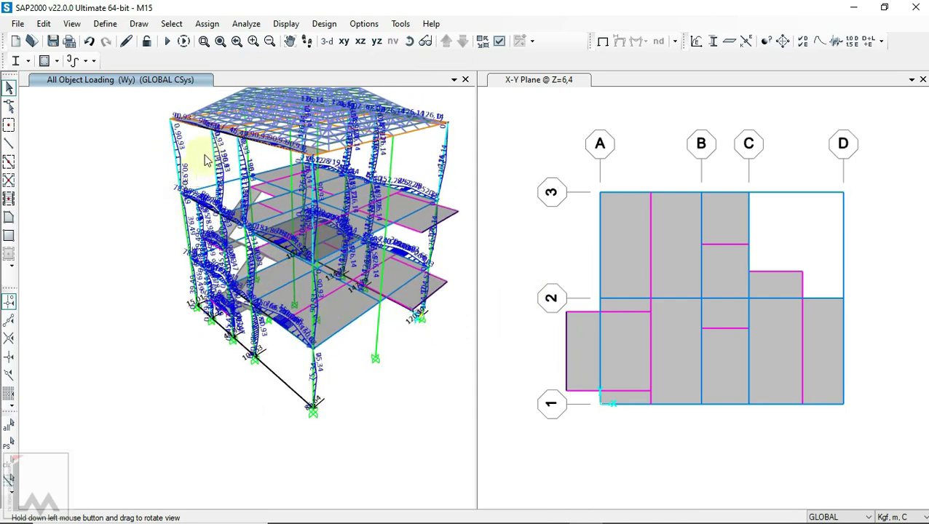
pyautogui.scroll(3, 208, 166)
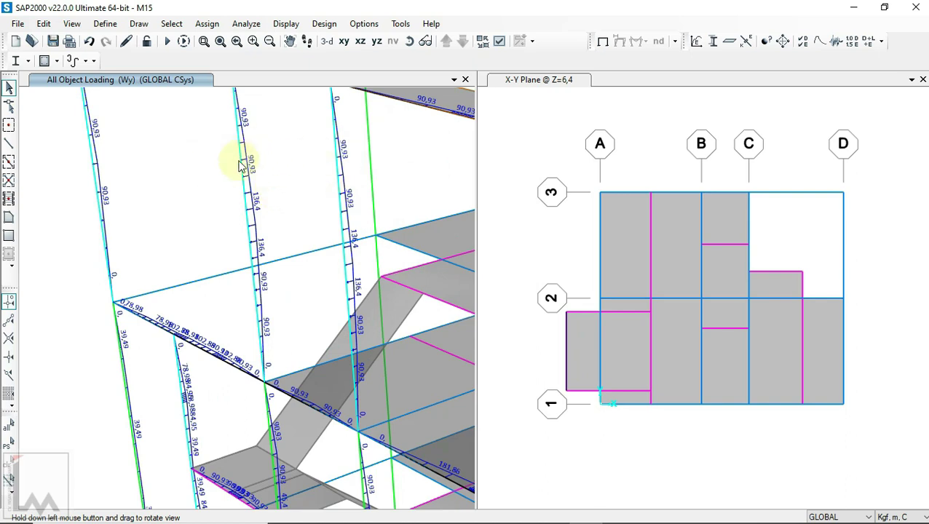
pyautogui.scroll(-3, 220, 171)
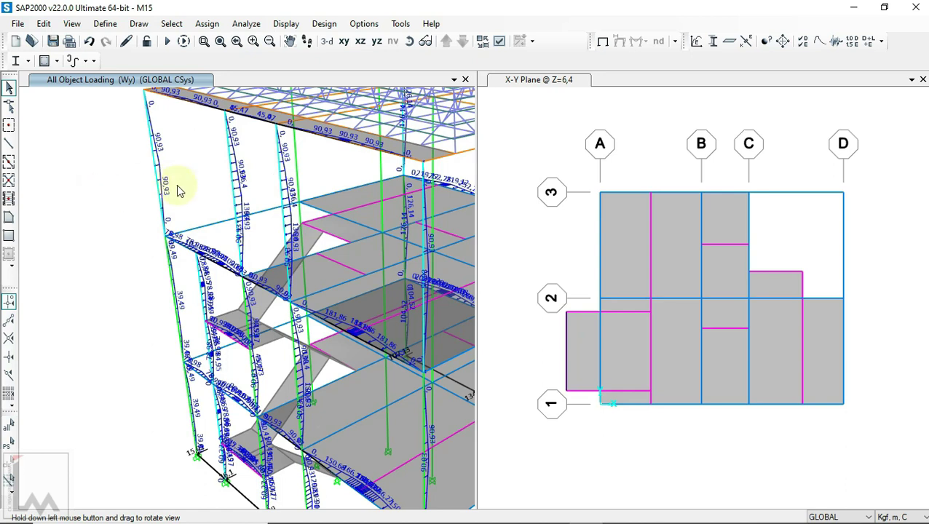
pyautogui.scroll(-5, 102, 202)
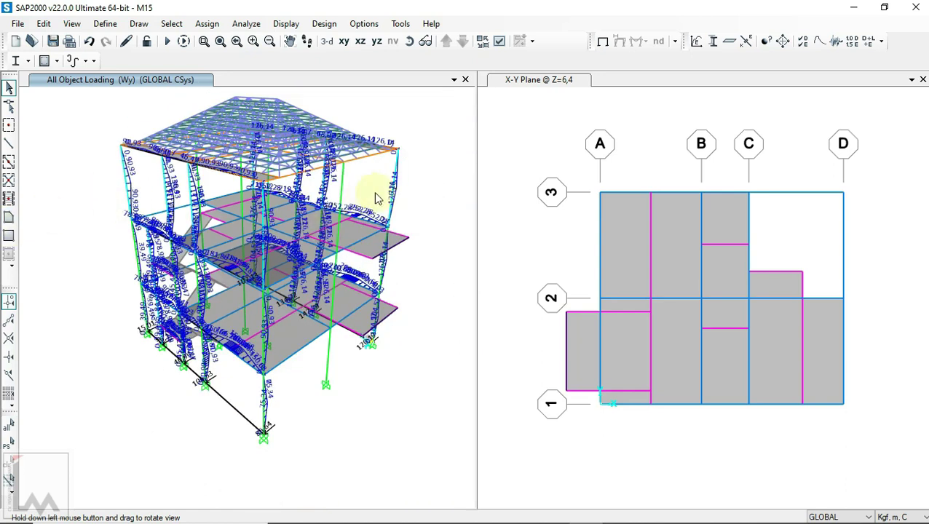
pyautogui.moveTo(431, 263)
pyautogui.mouseDown()
pyautogui.moveTo(213, 202)
pyautogui.moveTo(134, 208)
pyautogui.moveTo(404, 264)
pyautogui.moveTo(339, 236)
pyautogui.moveTo(480, 267)
pyautogui.moveTo(284, 257)
pyautogui.moveTo(236, 270)
pyautogui.moveTo(250, 289)
pyautogui.mouseUp()
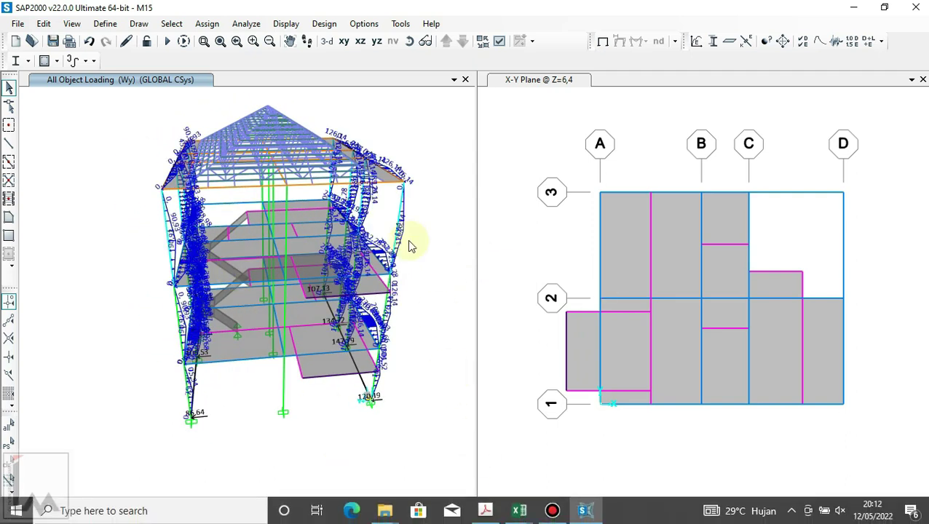
# Clear the load diagrams to the plain undeformed model and orbit it to a new angle.
pyautogui.click(601, 41)
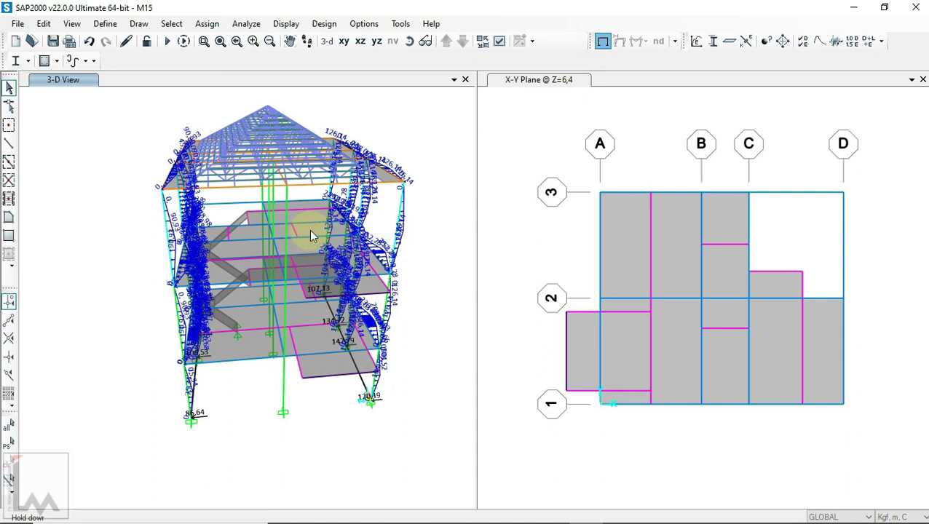
pyautogui.click(408, 175)
pyautogui.click(408, 42)
pyautogui.moveTo(446, 161); pyautogui.dragTo(173, 152)
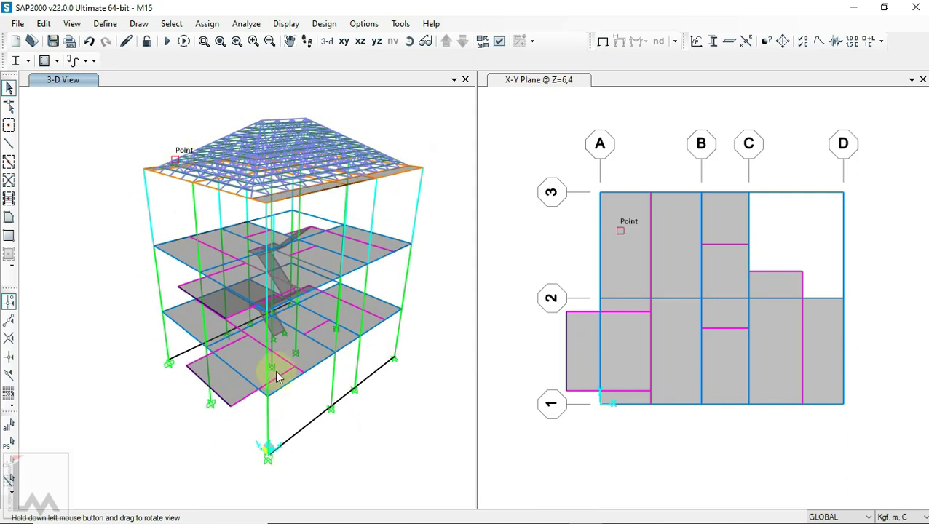
pyautogui.click(519, 510)
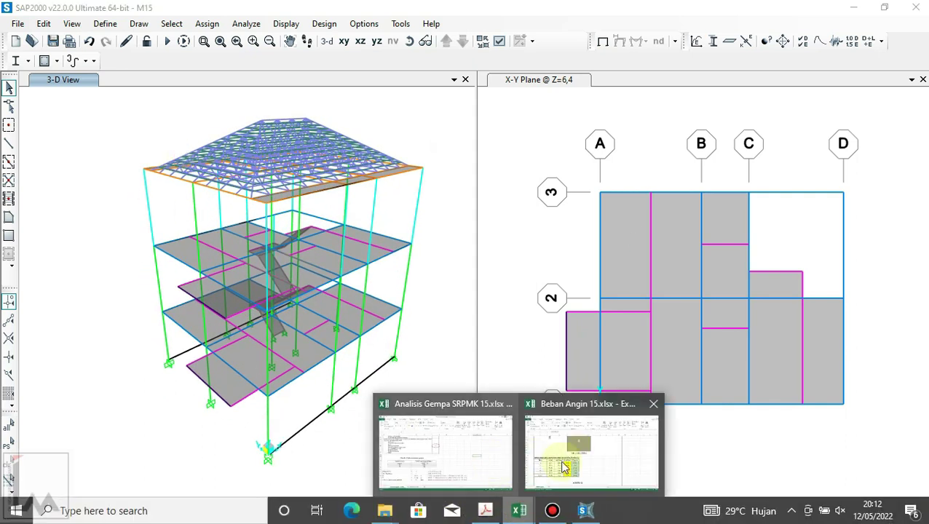
# In the Beban Angin workbook, cancel the pending F171 copy and move the selection off the table.
pyautogui.click(564, 467)
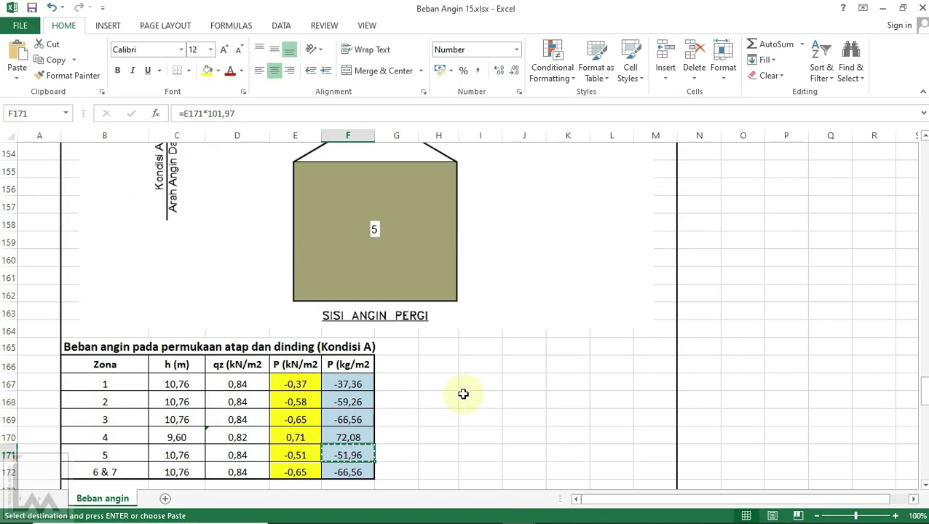
pyautogui.scroll(3, 463, 394)
pyautogui.scroll(3, 463, 394)
pyautogui.scroll(-8, 463, 394)
pyautogui.scroll(-1, 460, 396)
pyautogui.press('Escape')
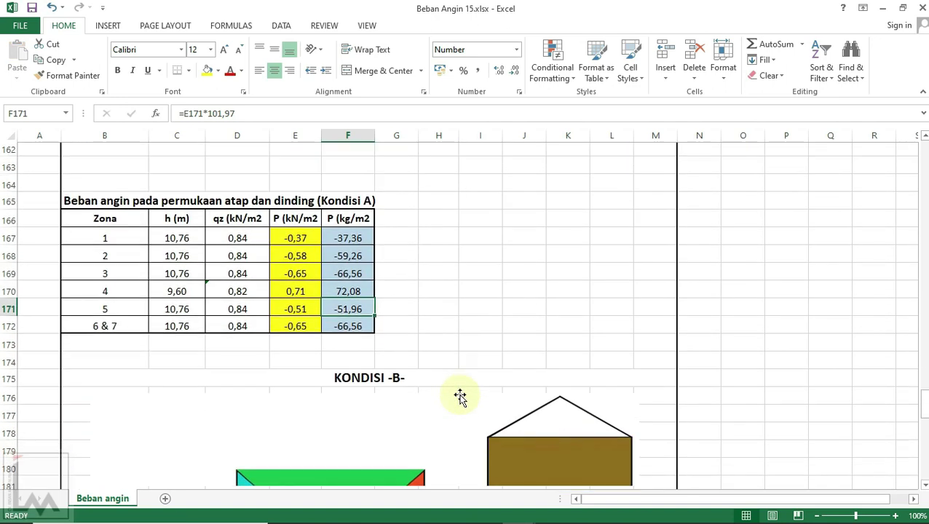
pyautogui.scroll(-3, 460, 396)
pyautogui.scroll(-3, 461, 396)
pyautogui.scroll(2, 460, 396)
pyautogui.scroll(3, 460, 396)
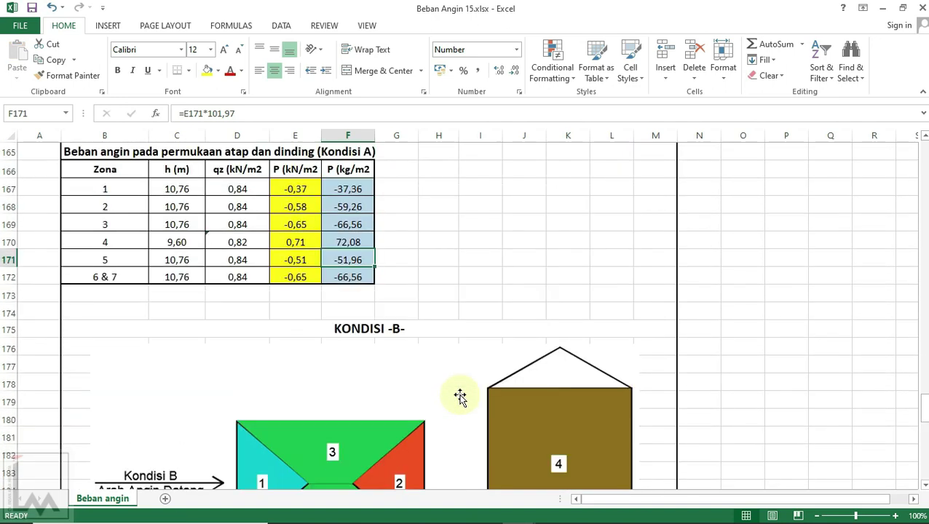
pyautogui.scroll(2, 460, 396)
pyautogui.click(467, 380)
# Select zone 6 & 7's -66,56 kg/m² pressure in cell F172, then go back to SAP2000.
pyautogui.scroll(2, 467, 380)
pyautogui.scroll(3, 467, 379)
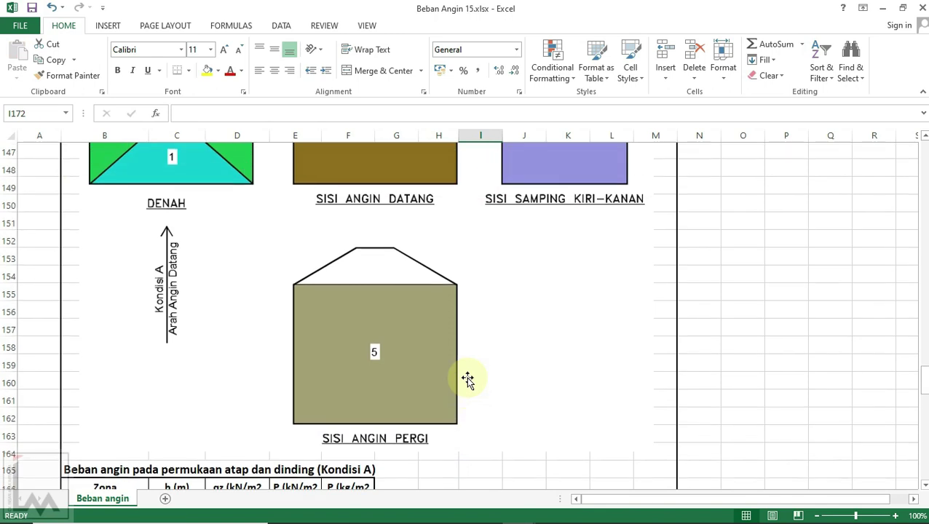
pyautogui.scroll(2, 468, 380)
pyautogui.scroll(1, 467, 380)
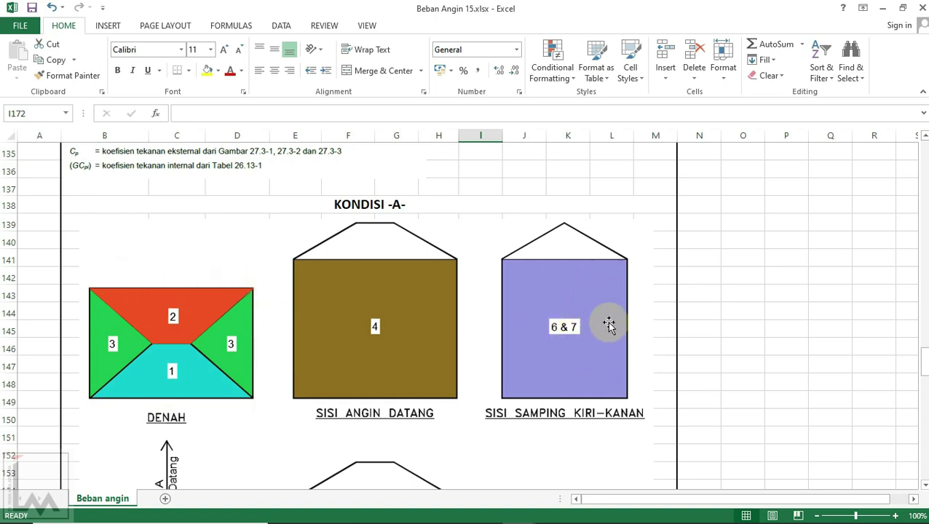
pyautogui.scroll(-5, 543, 307)
pyautogui.scroll(-3, 538, 306)
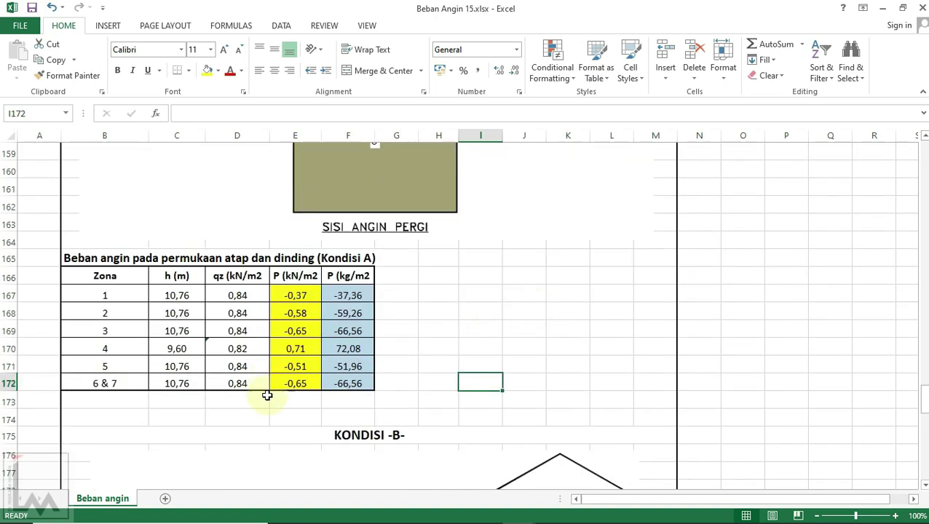
pyautogui.click(357, 385)
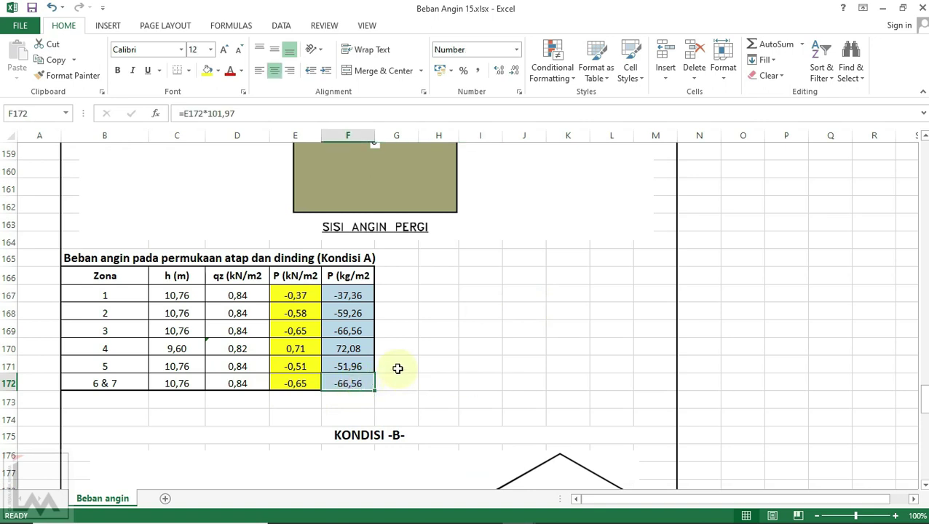
pyautogui.click(583, 519)
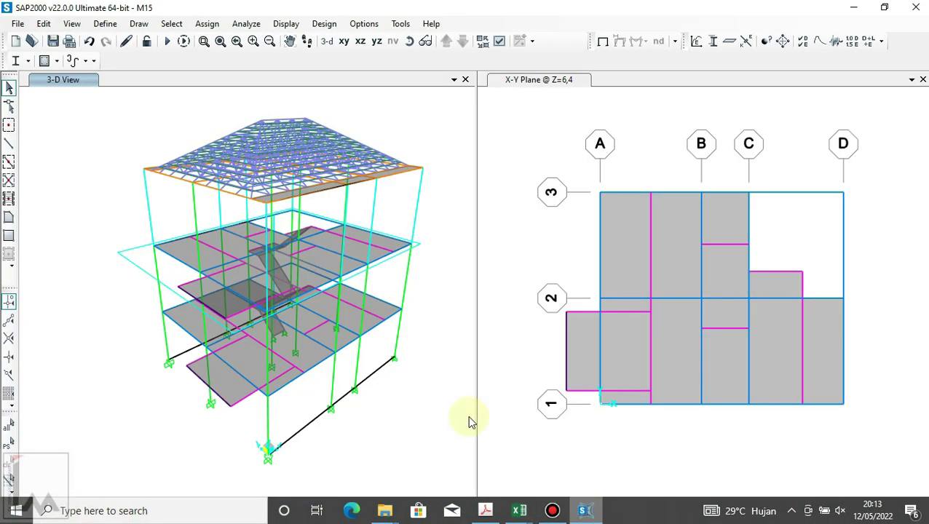
# Start drawing a polygonal area on the side face, then cancel the unfinished drawing.
pyautogui.click(16, 219)
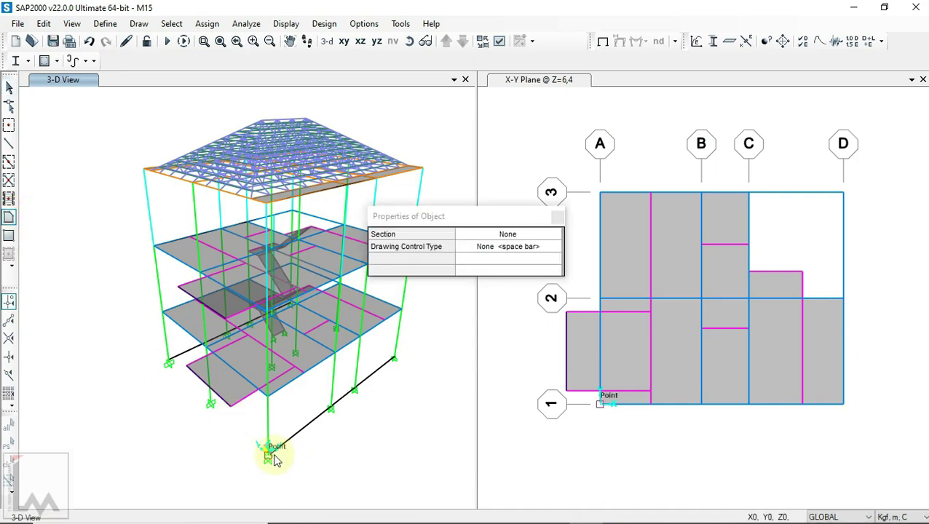
pyautogui.click(267, 453)
pyautogui.click(168, 362)
pyautogui.click(268, 398)
pyautogui.press('Return')
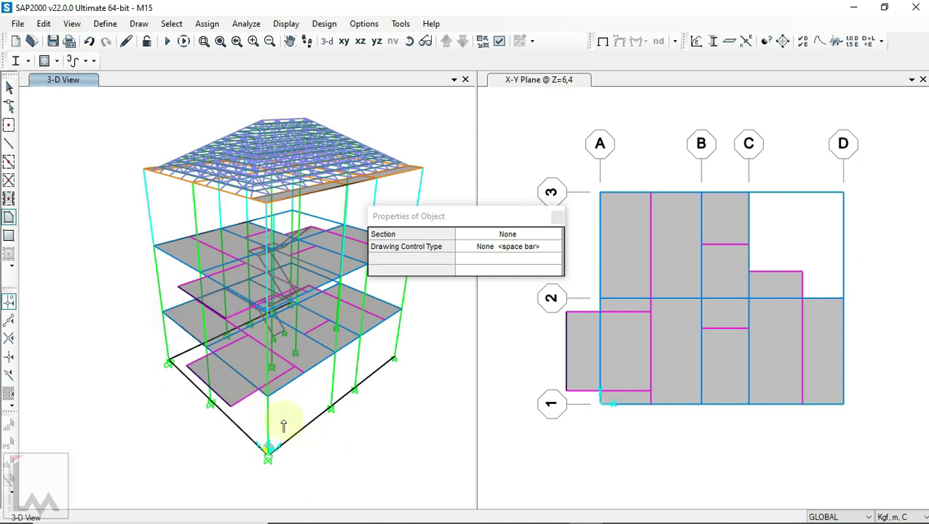
pyautogui.click(161, 290)
pyautogui.scroll(1, 268, 321)
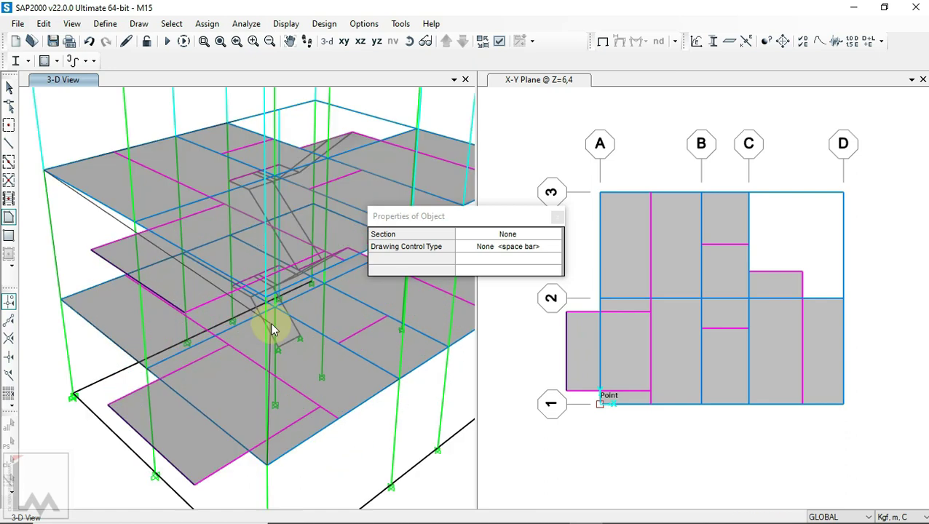
pyautogui.scroll(1, 264, 308)
pyautogui.scroll(1, 251, 251)
pyautogui.scroll(-1, 218, 255)
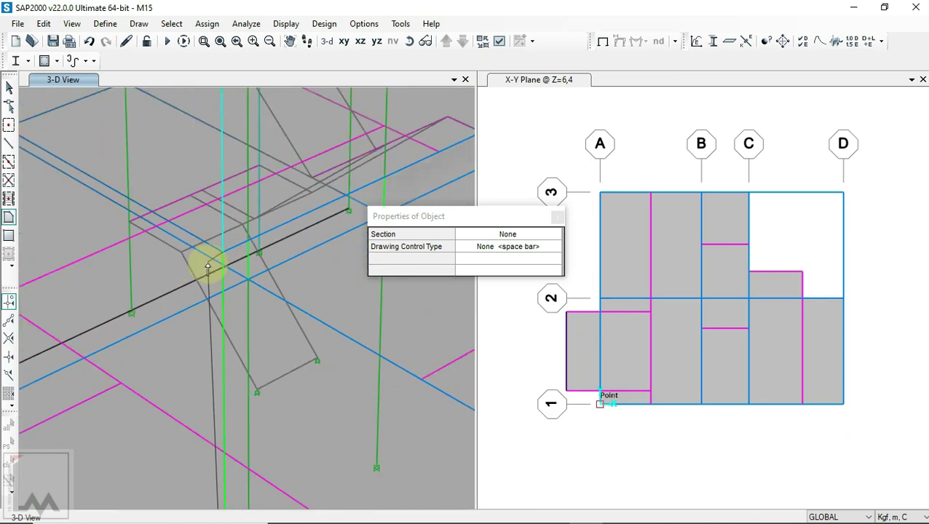
pyautogui.scroll(-2, 301, 388)
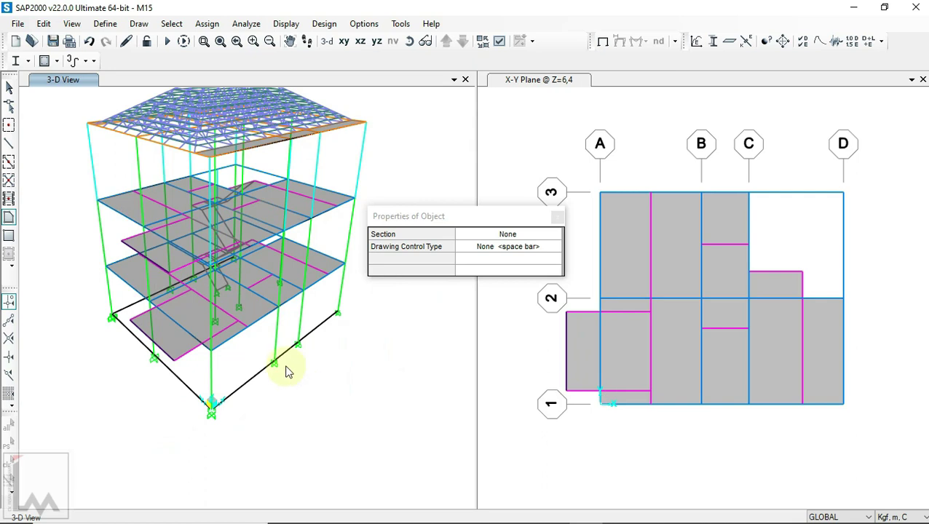
pyautogui.scroll(2, 109, 193)
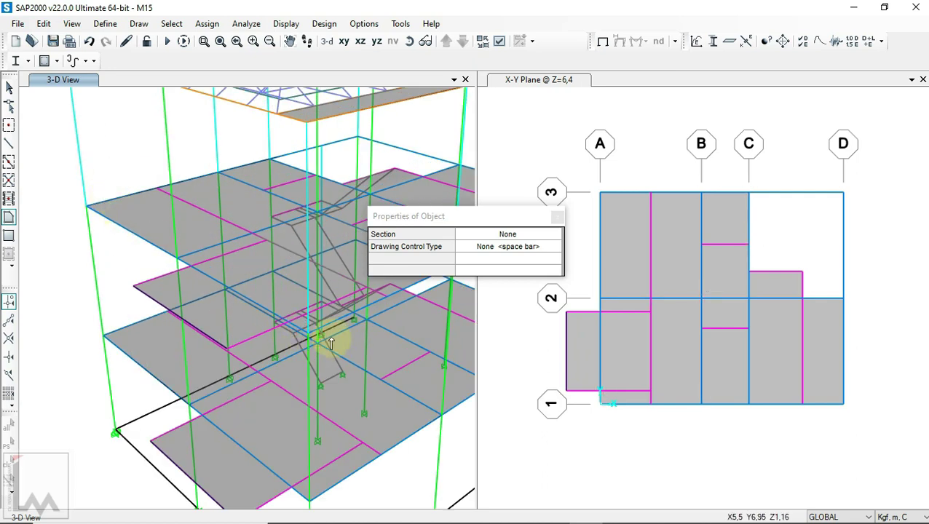
pyautogui.scroll(2, 328, 331)
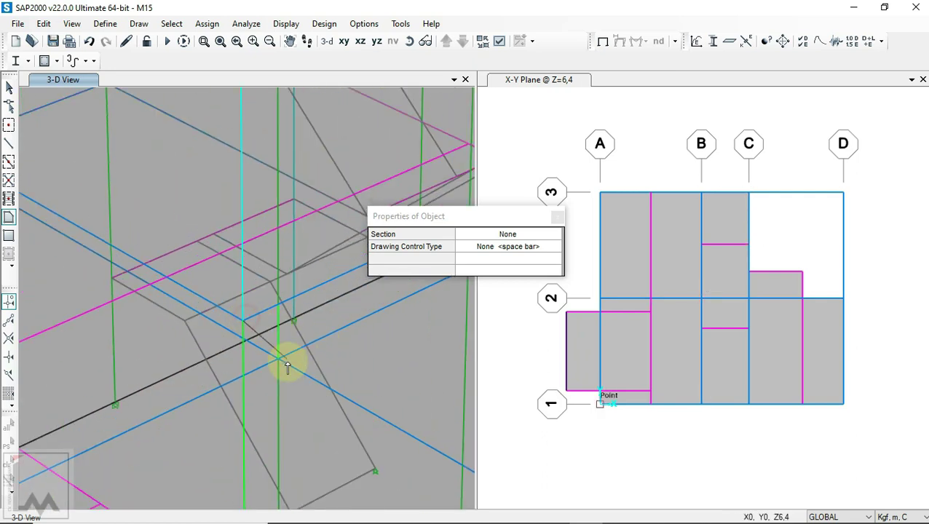
pyautogui.scroll(-2, 288, 360)
pyautogui.scroll(-3, 53, 231)
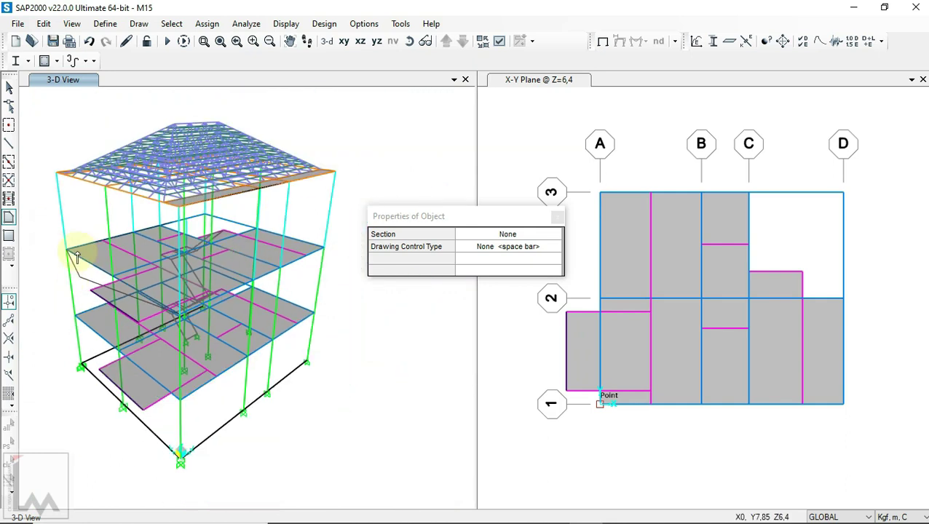
pyautogui.scroll(2, 58, 182)
pyautogui.scroll(2, 52, 157)
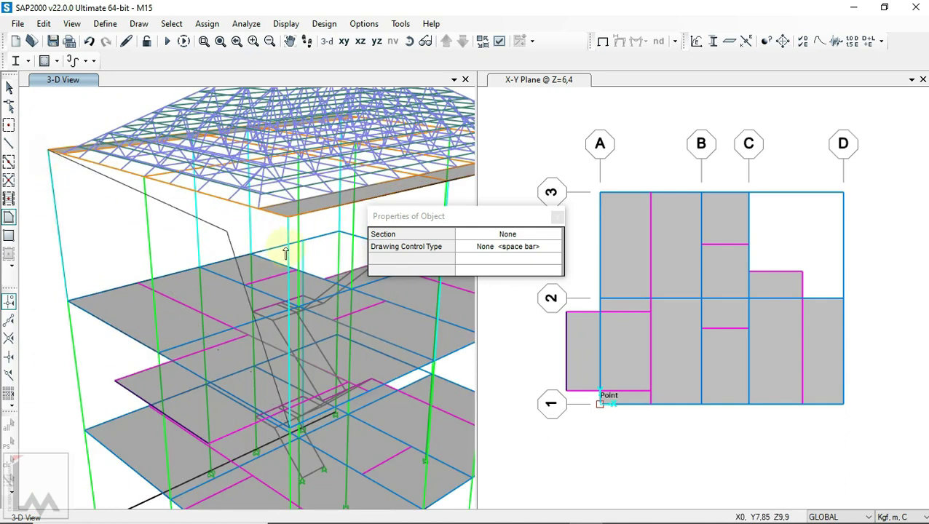
pyautogui.scroll(2, 321, 230)
pyautogui.press('Escape')
# Pick the three section-None wall areas on the third exterior side together.
pyautogui.scroll(-2, 302, 232)
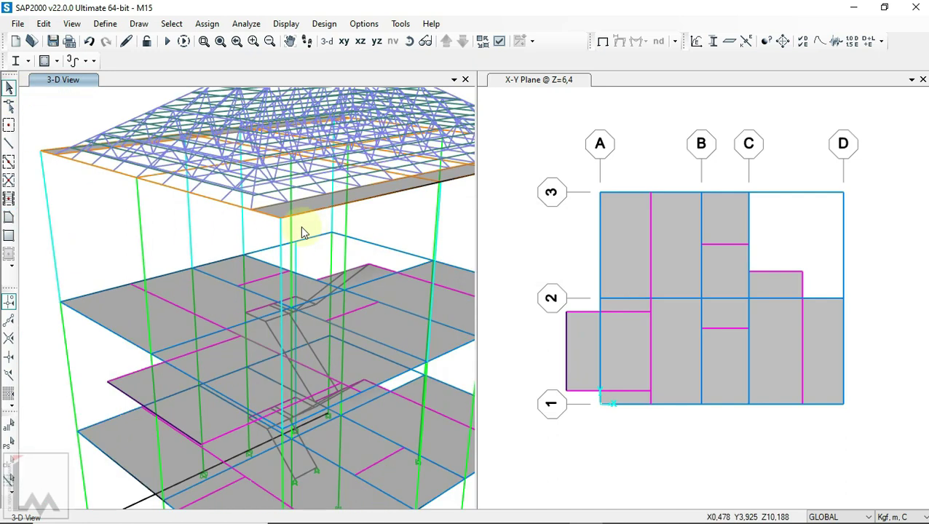
pyautogui.click(104, 214)
pyautogui.scroll(-2, 99, 215)
pyautogui.scroll(-1, 99, 219)
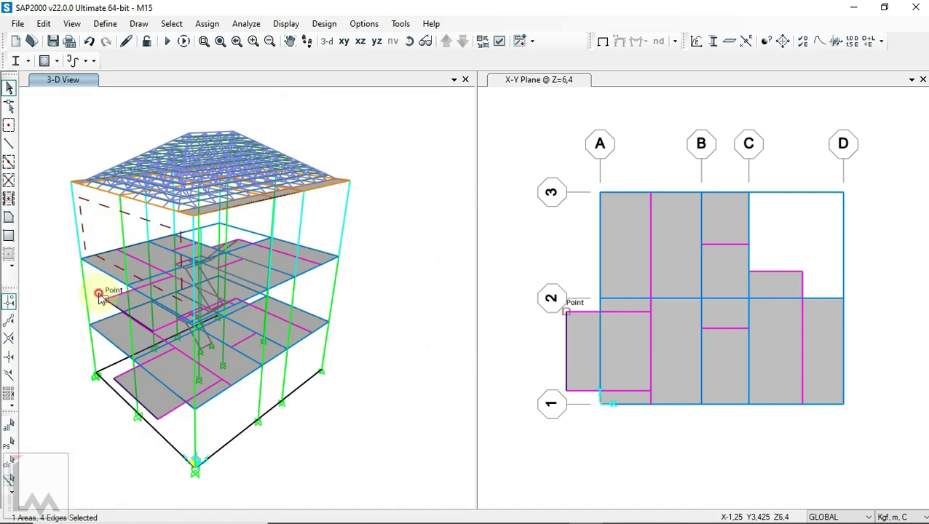
pyautogui.scroll(1, 102, 292)
pyautogui.scroll(1, 101, 298)
pyautogui.scroll(-1, 114, 293)
pyautogui.click(102, 289)
pyautogui.click(97, 182)
pyautogui.click(114, 409)
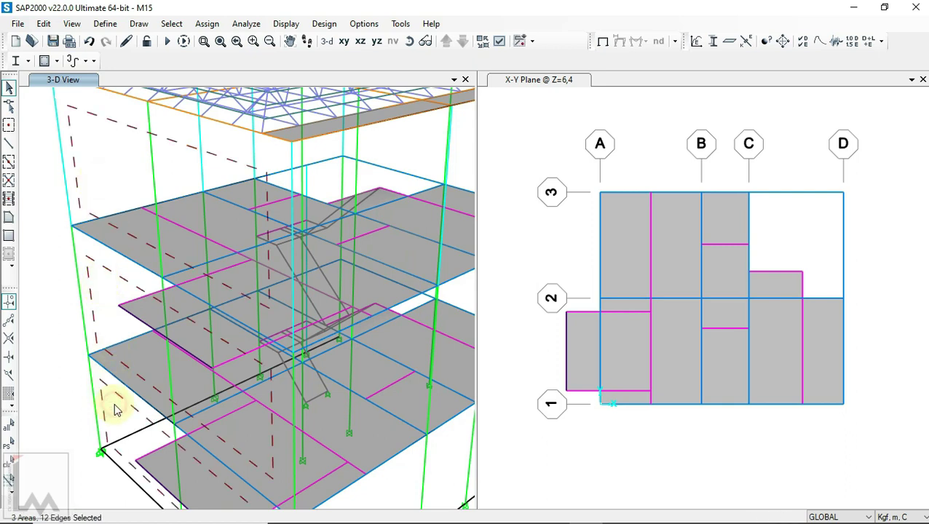
pyautogui.scroll(-2, 117, 335)
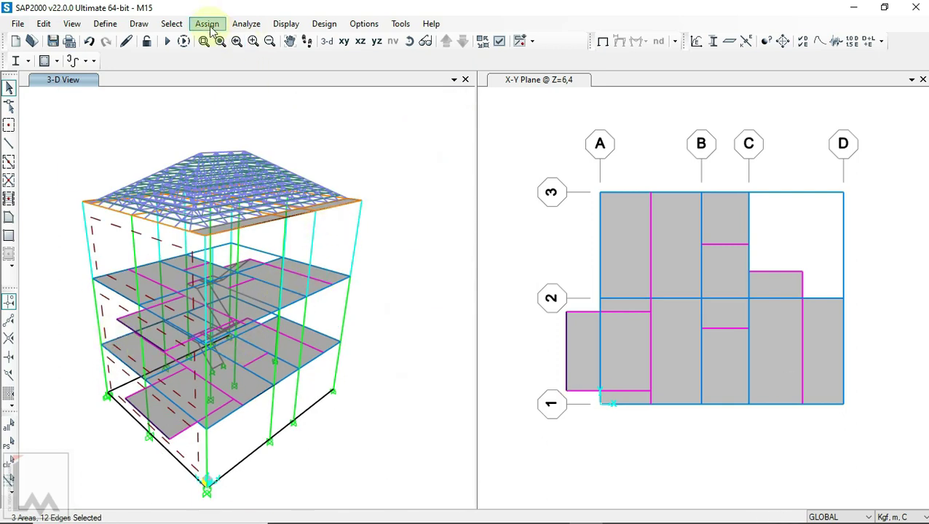
# Open the Uniform to Frame (Shell) load form for pattern Wy and set Load Direction to X.
pyautogui.click(208, 24)
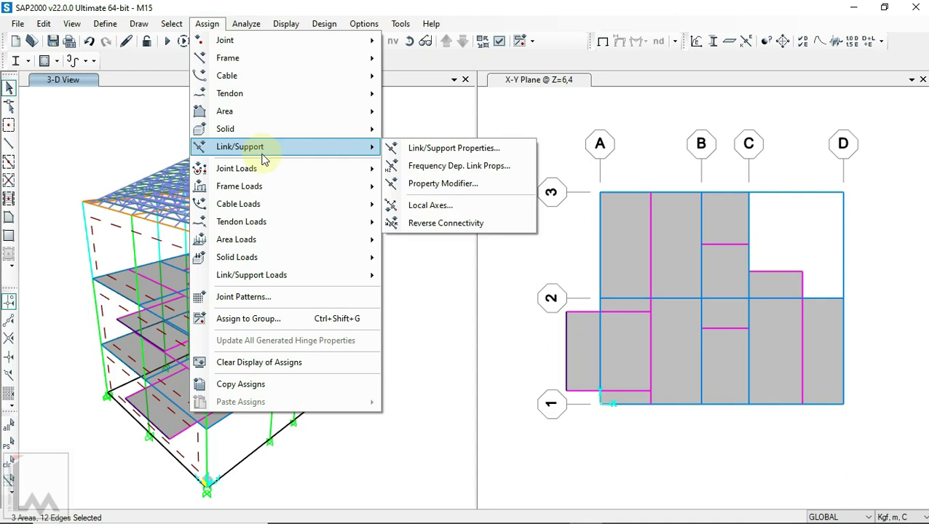
pyautogui.moveTo(236, 239)
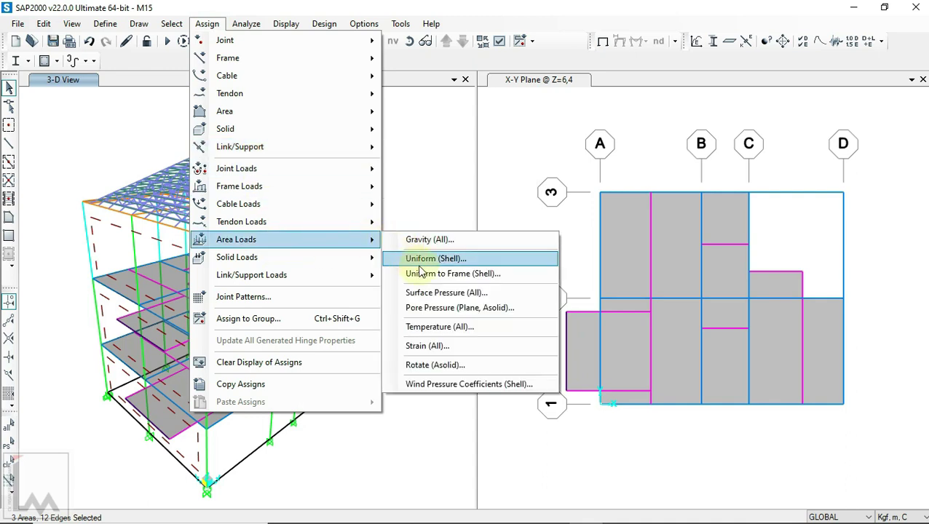
pyautogui.click(421, 272)
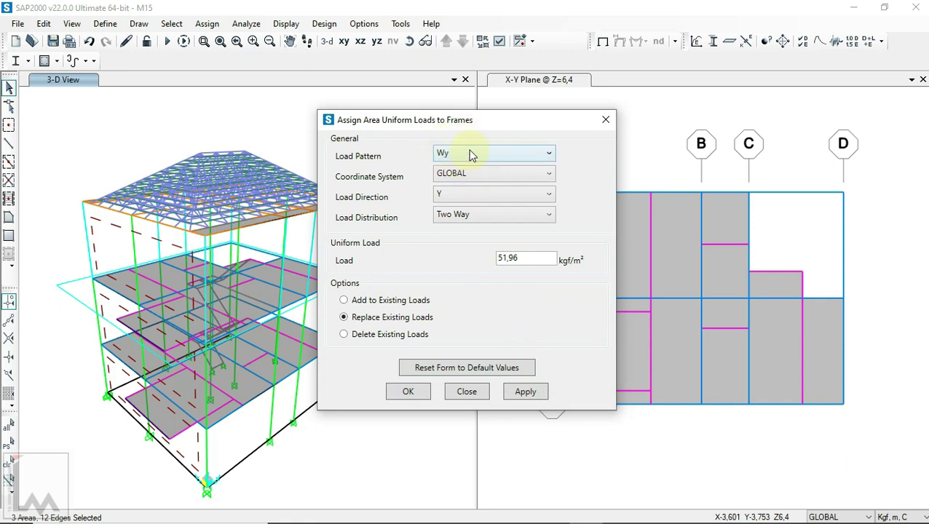
pyautogui.click(470, 198)
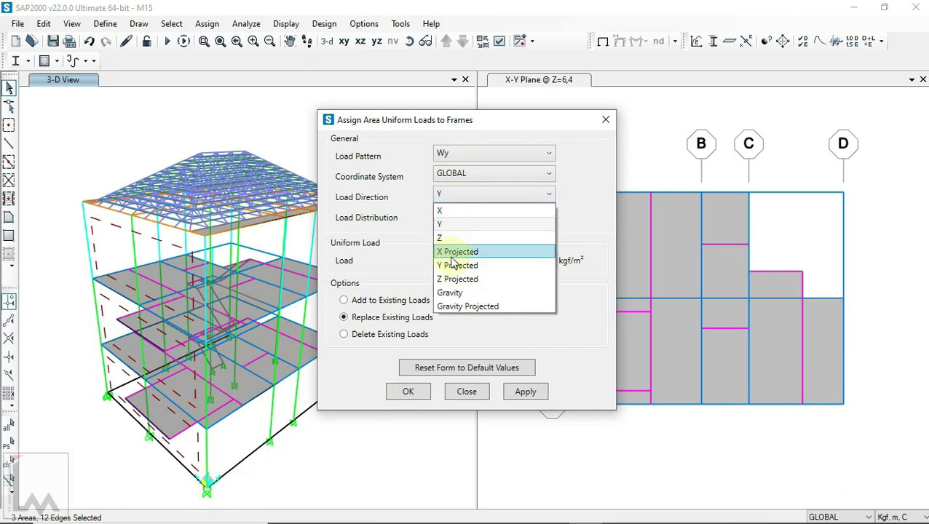
pyautogui.click(447, 211)
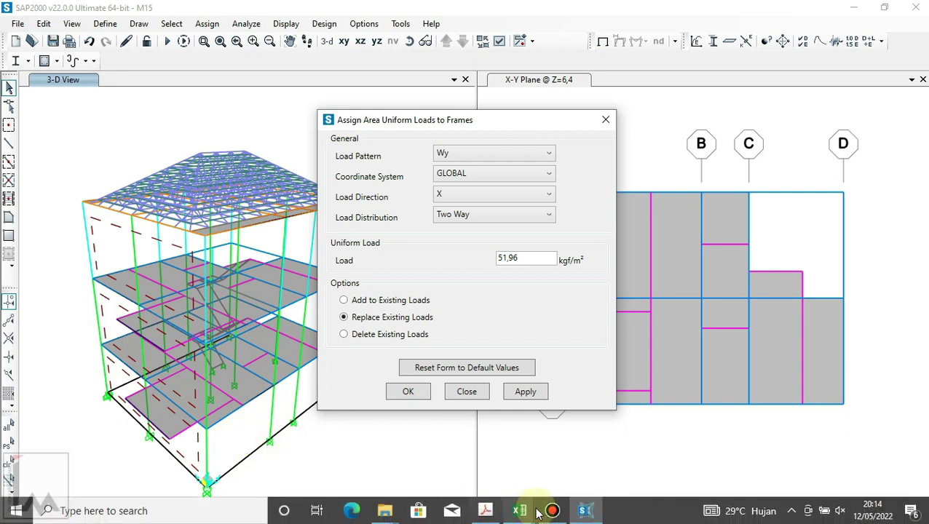
pyautogui.click(518, 510)
# Paste the zone 6 & 7 pressure -66,56 kgf/m² from Excel into the Load field.
pyautogui.click(567, 455)
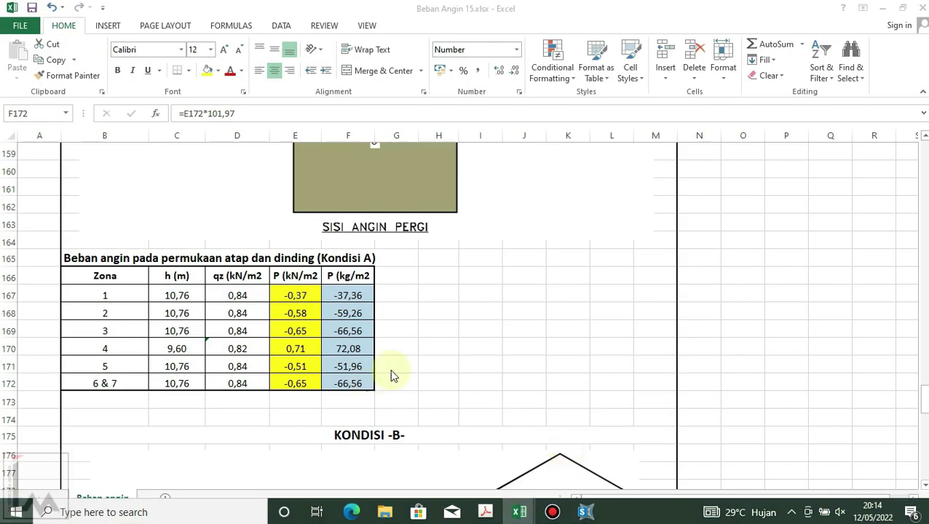
pyautogui.scroll(3, 347, 385)
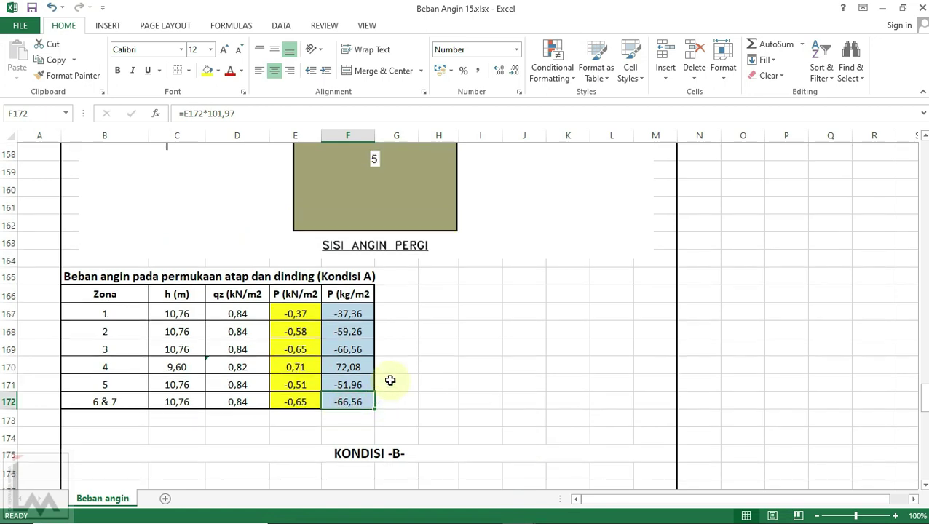
pyautogui.scroll(3, 389, 378)
pyautogui.scroll(-3, 388, 379)
pyautogui.scroll(-2, 389, 378)
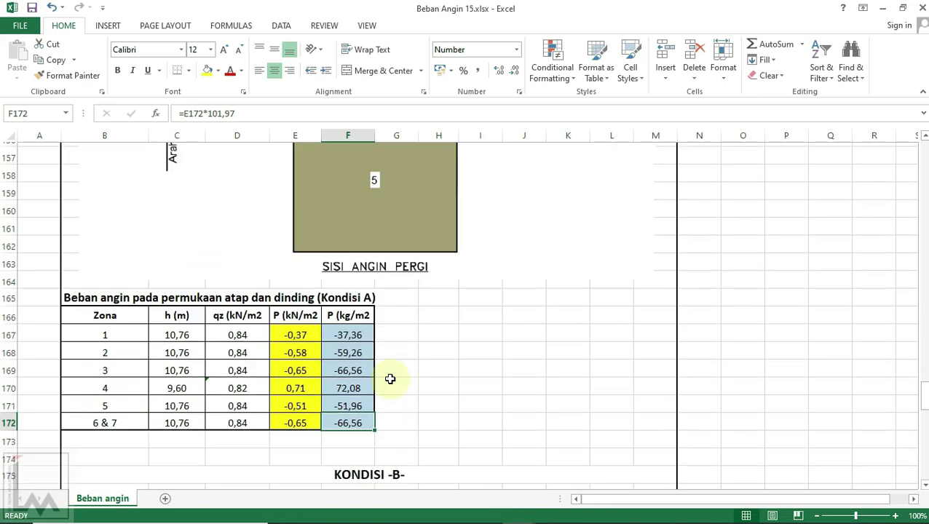
pyautogui.scroll(-1, 389, 379)
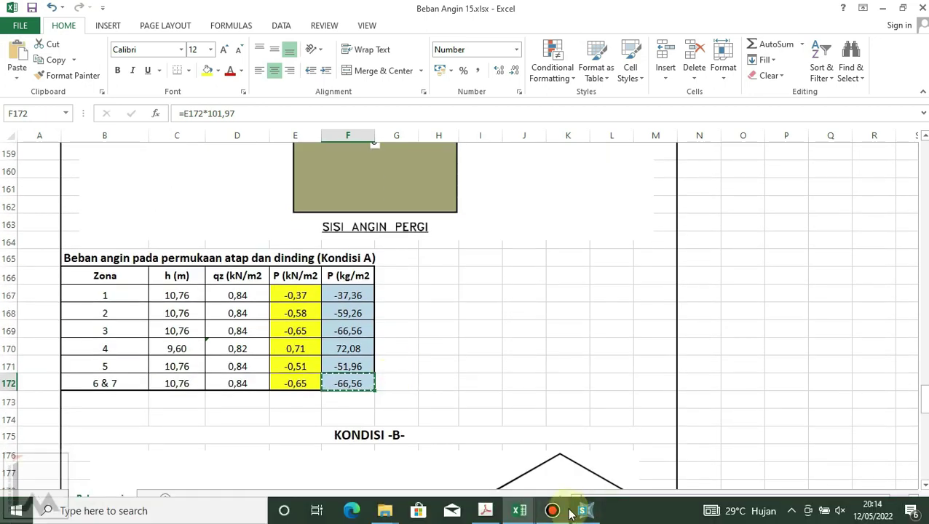
pyautogui.click(584, 510)
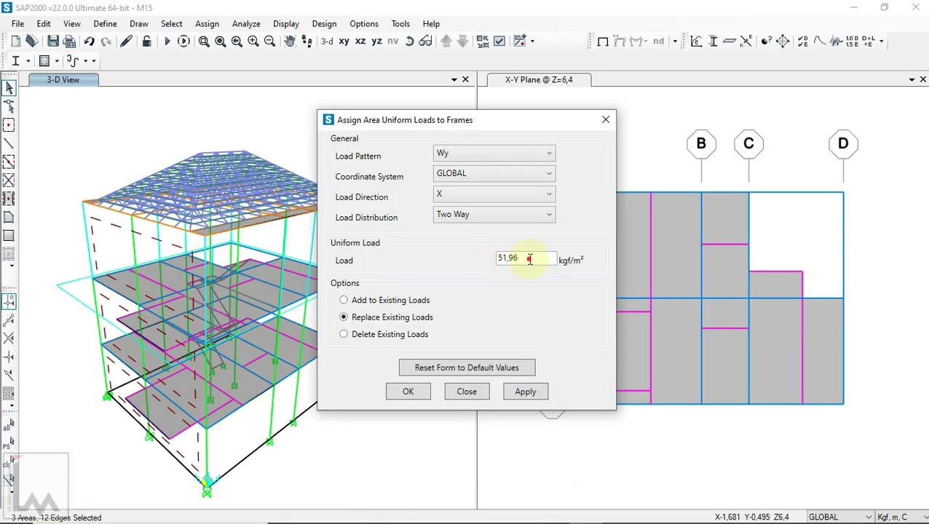
pyautogui.write('-66,56')
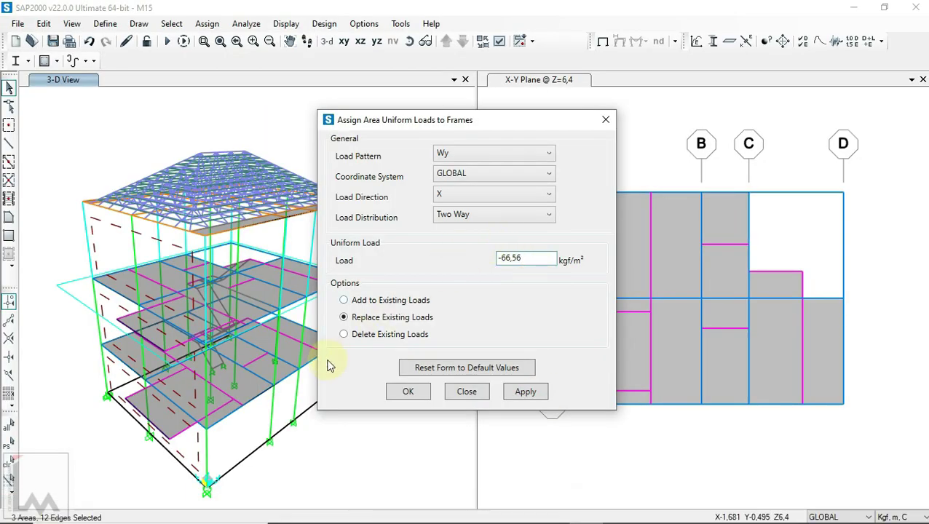
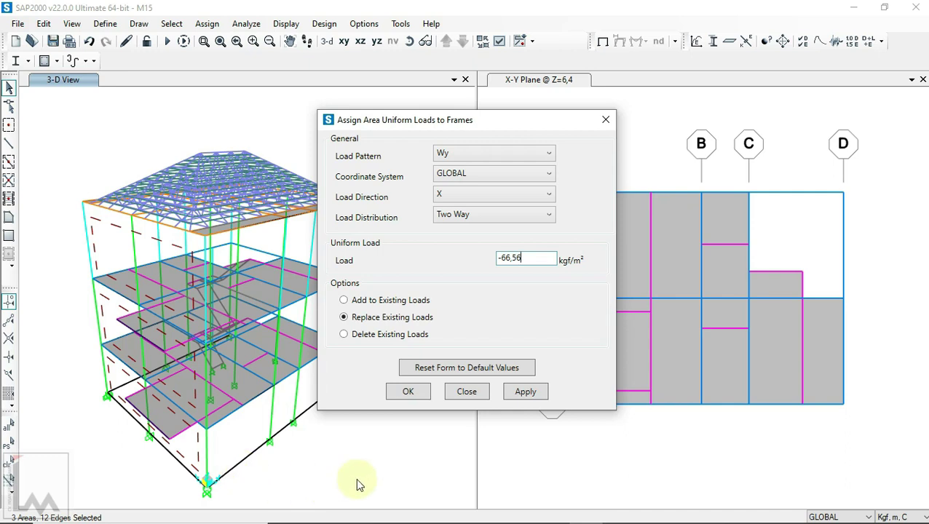
# Apply the -66,56 kgf/m² Wy load in global X to the three side walls, then orbit the model.
pyautogui.click(527, 394)
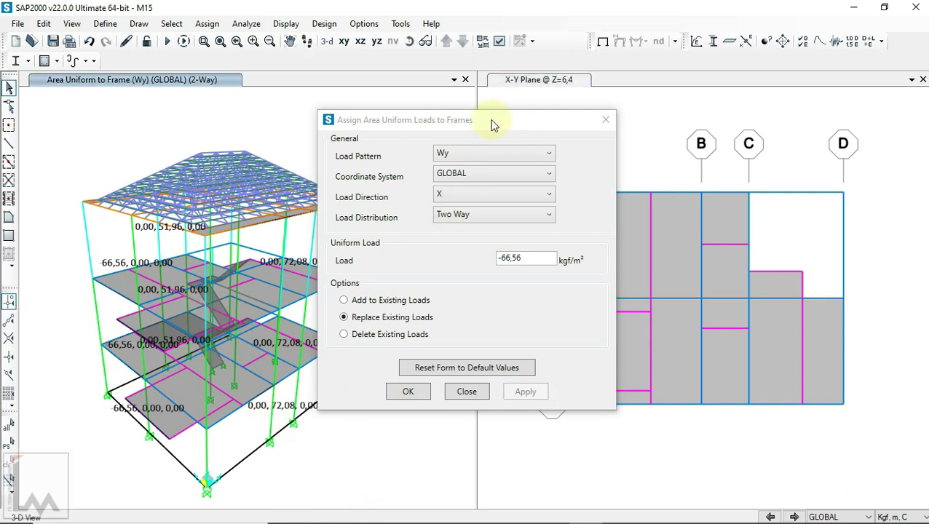
pyautogui.moveTo(488, 119); pyautogui.dragTo(673, 134)
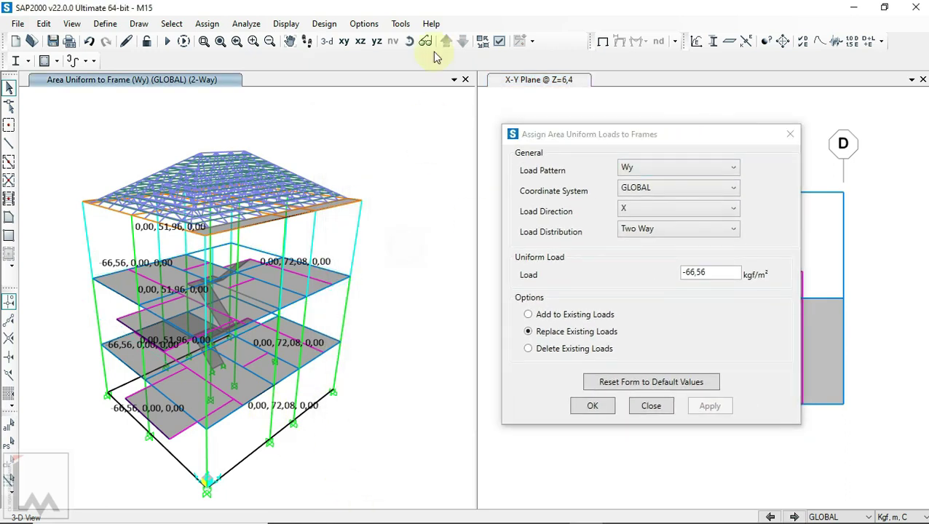
pyautogui.click(410, 41)
pyautogui.moveTo(409, 354)
pyautogui.mouseDown()
pyautogui.moveTo(161, 353)
pyautogui.moveTo(93, 332)
pyautogui.moveTo(384, 333)
pyautogui.moveTo(102, 340)
pyautogui.moveTo(8, 328)
pyautogui.moveTo(56, 295)
pyautogui.mouseUp()
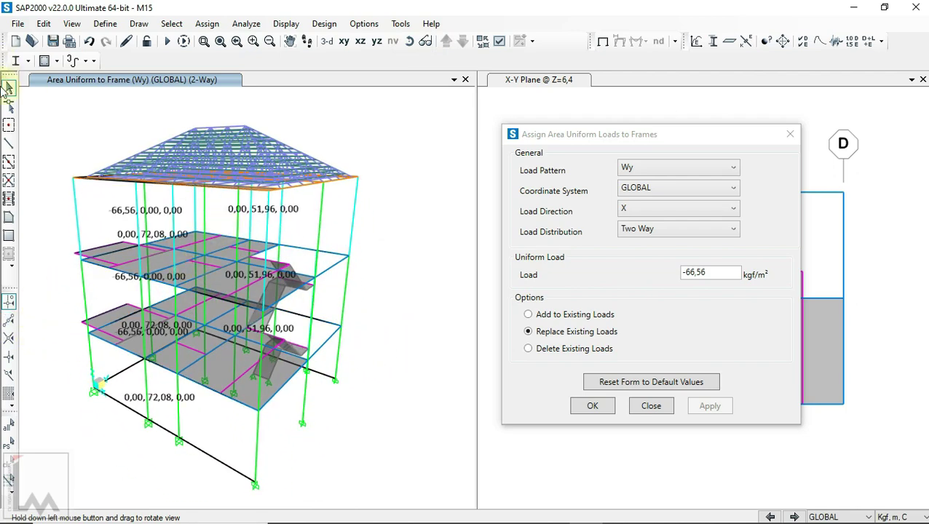
# Briefly try Draw Poly Area at the slab corner, then cancel it with Esc.
pyautogui.click(9, 217)
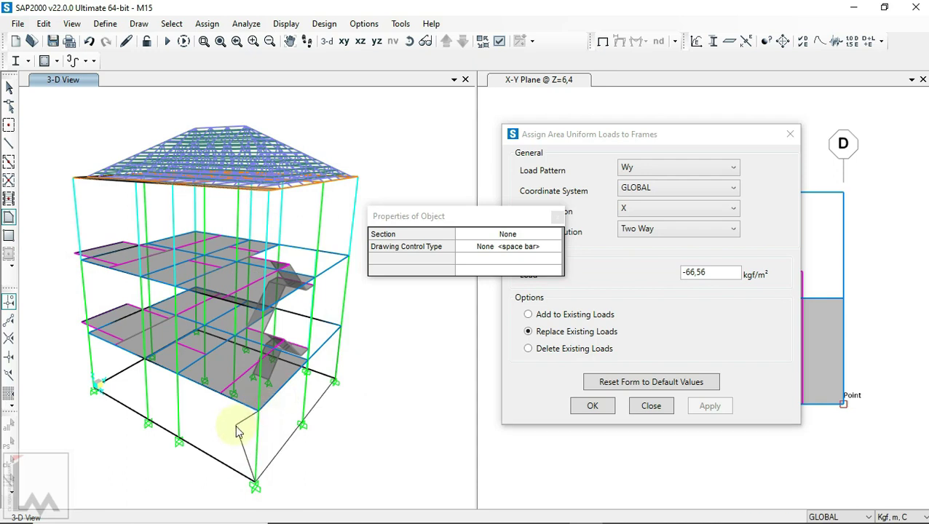
pyautogui.press('Escape')
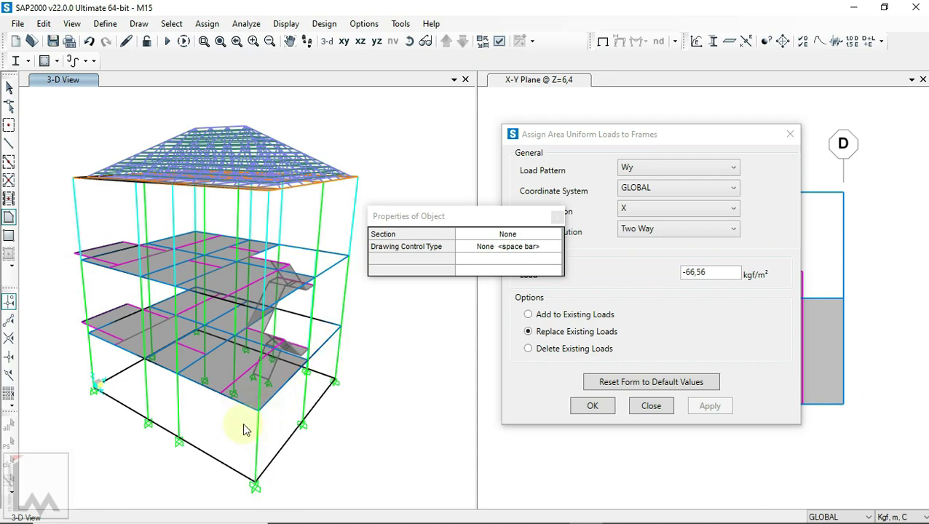
pyautogui.click(259, 408)
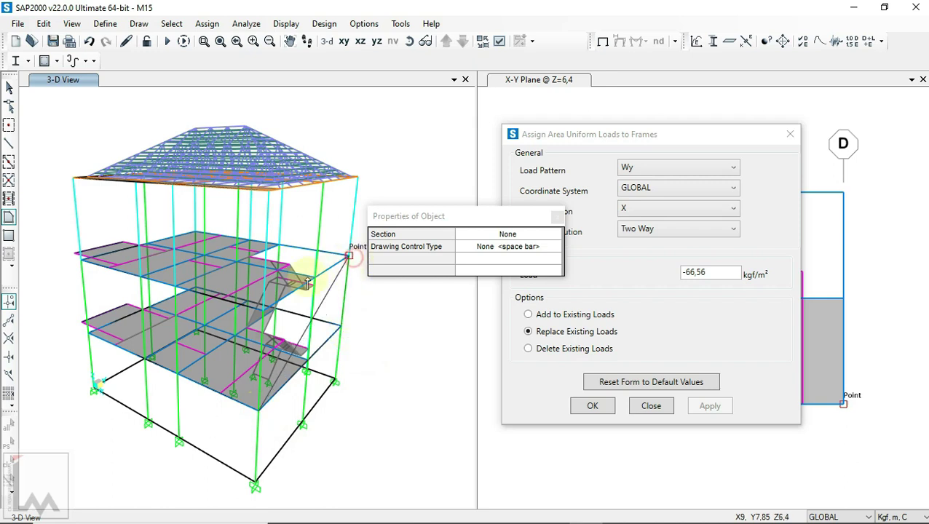
pyautogui.scroll(2, 291, 292)
pyautogui.scroll(2, 219, 349)
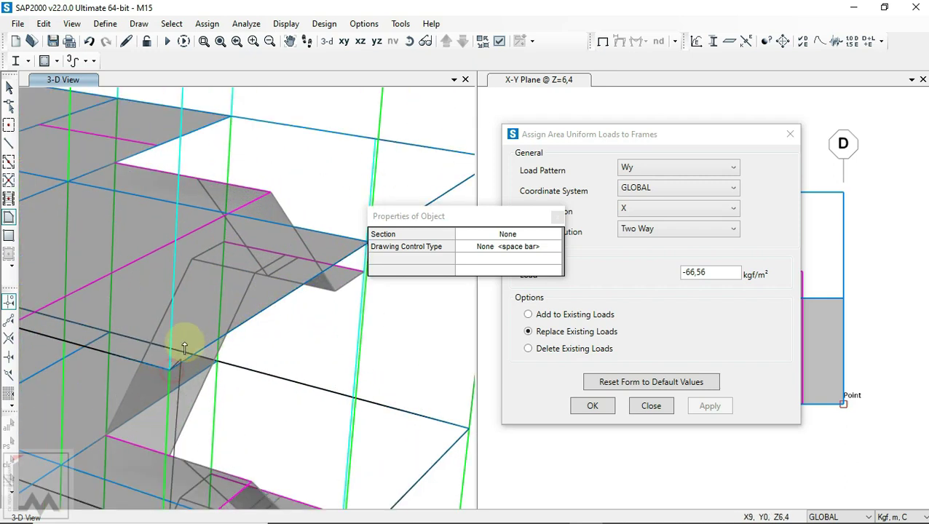
pyautogui.scroll(-5, 174, 342)
pyautogui.scroll(3, 95, 403)
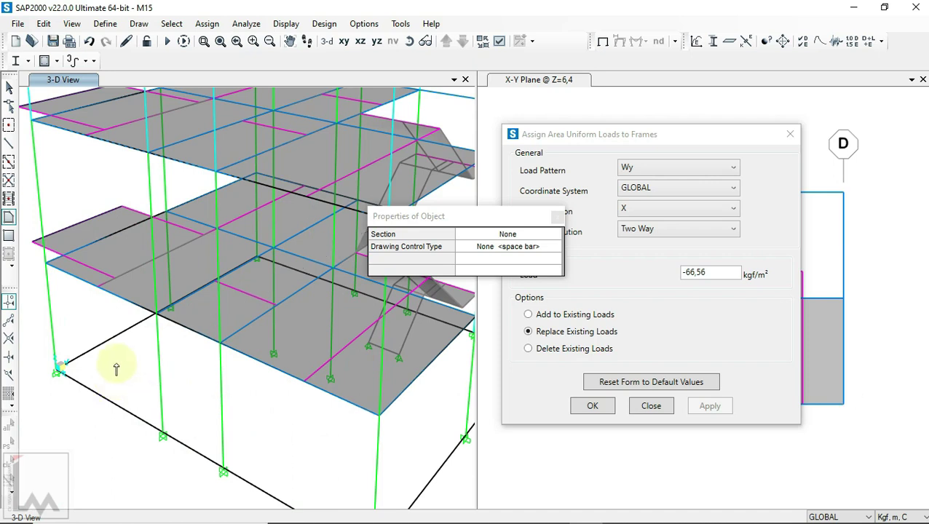
pyautogui.scroll(-4, 120, 372)
pyautogui.scroll(2, 195, 322)
pyautogui.scroll(3, 164, 353)
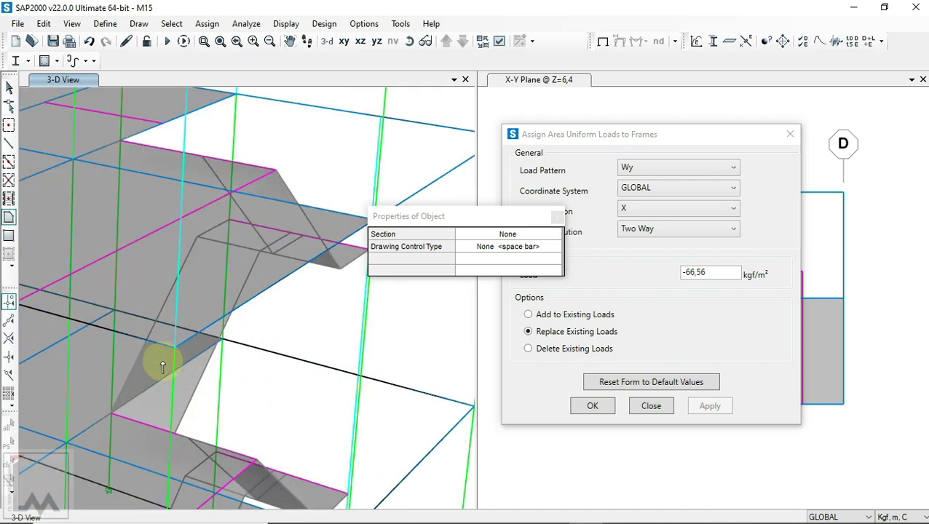
pyautogui.scroll(-2, 133, 394)
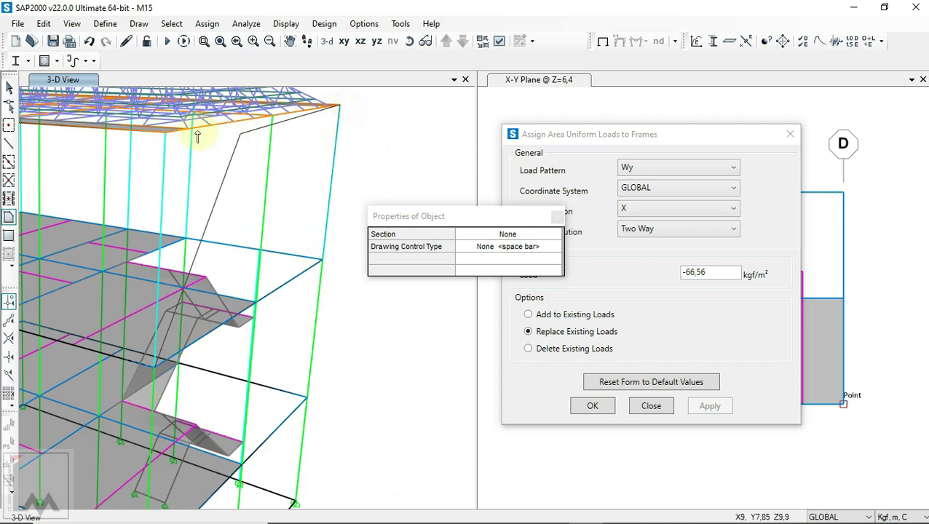
pyautogui.scroll(2, 172, 140)
pyautogui.press('Escape')
pyautogui.scroll(-3, 175, 210)
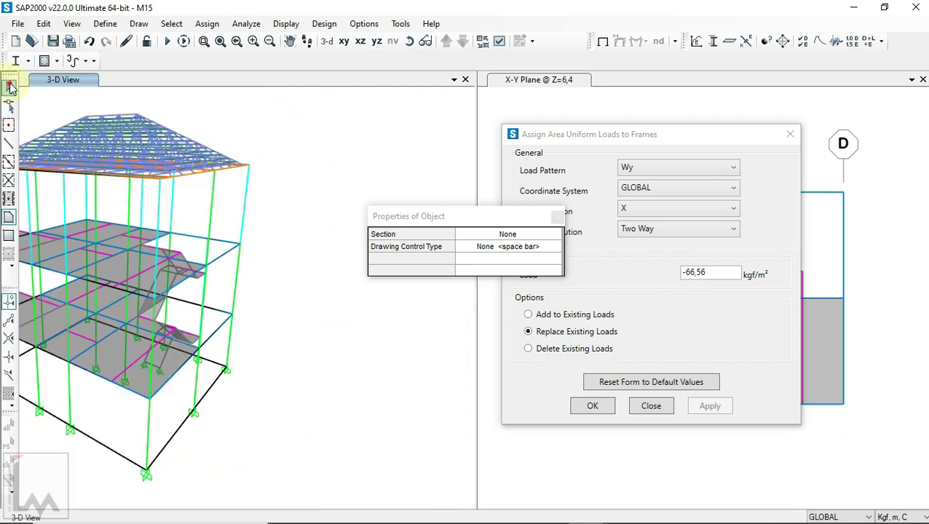
# Turn the model and select the three wall areas on the opposite side.
pyautogui.click(10, 87)
pyautogui.click(409, 41)
pyautogui.moveTo(357, 222)
pyautogui.mouseDown()
pyautogui.moveTo(352, 261)
pyautogui.moveTo(300, 256)
pyautogui.moveTo(374, 218)
pyautogui.moveTo(244, 213)
pyautogui.mouseUp()
pyautogui.click(231, 217)
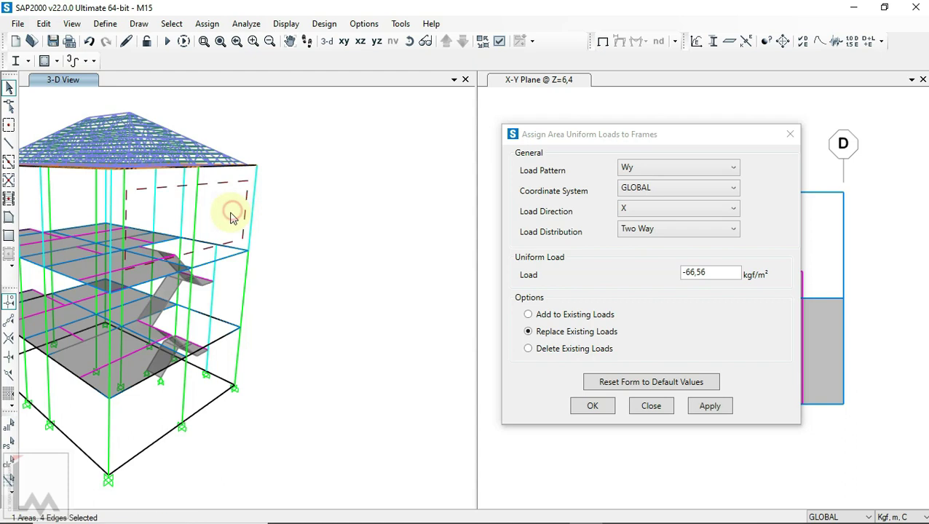
pyautogui.click(229, 313)
pyautogui.click(182, 397)
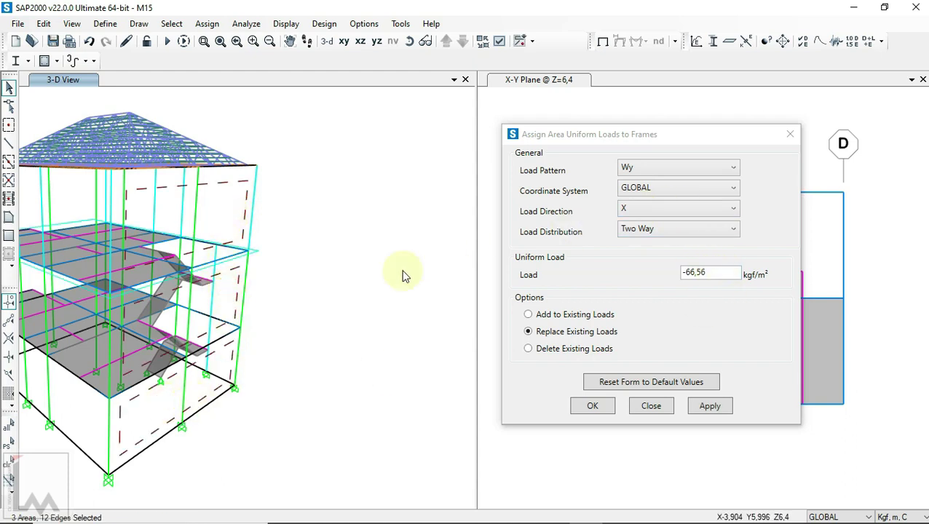
# Assign those walls a Wy load of 66,56 kgf/m² in global X and close the form.
pyautogui.scroll(-2, 398, 259)
pyautogui.scroll(-1, 398, 246)
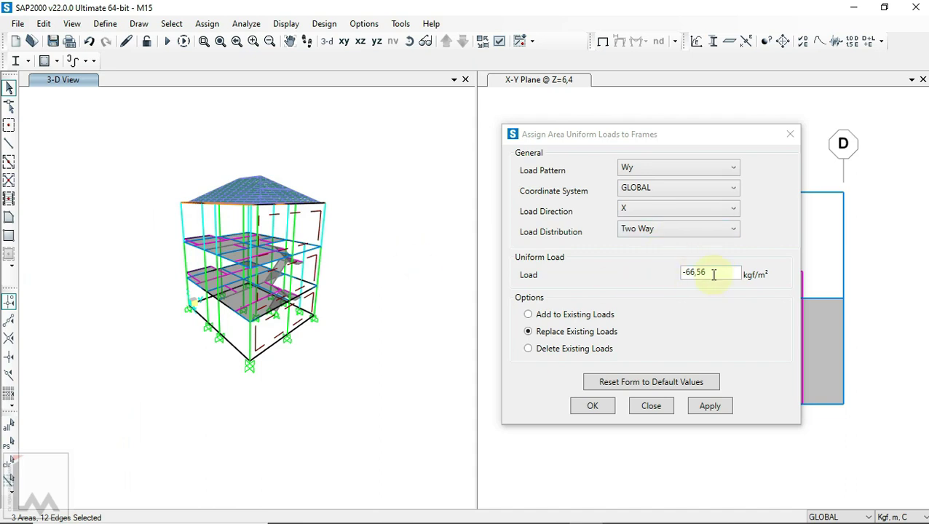
pyautogui.doubleClick(685, 272)
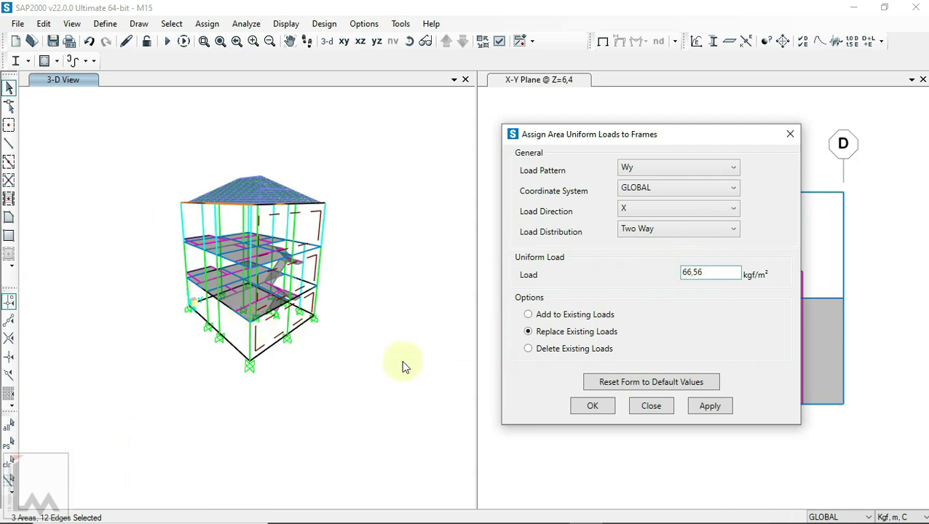
pyautogui.click(592, 407)
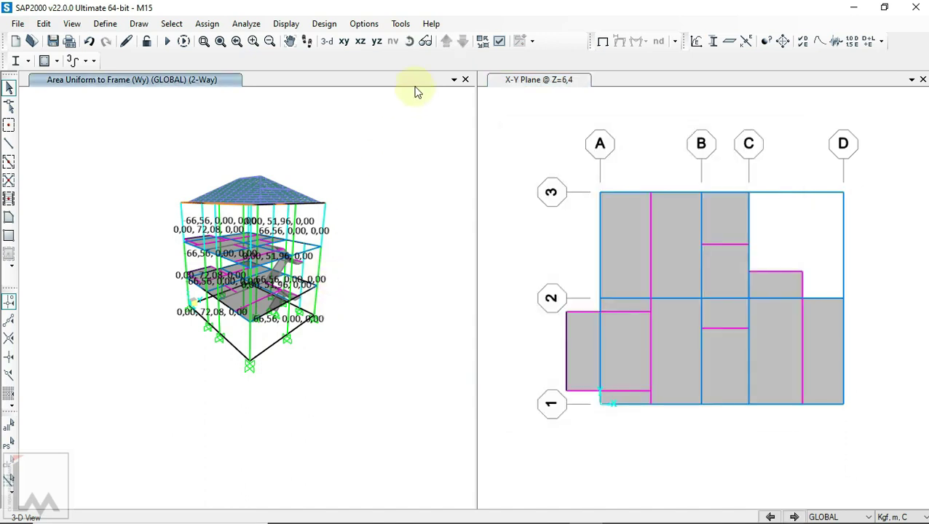
pyautogui.click(410, 42)
# Display Wy area-to-frame uniform loads as resultants via Show Object Load Assigns by load pattern.
pyautogui.moveTo(369, 150); pyautogui.dragTo(411, 201)
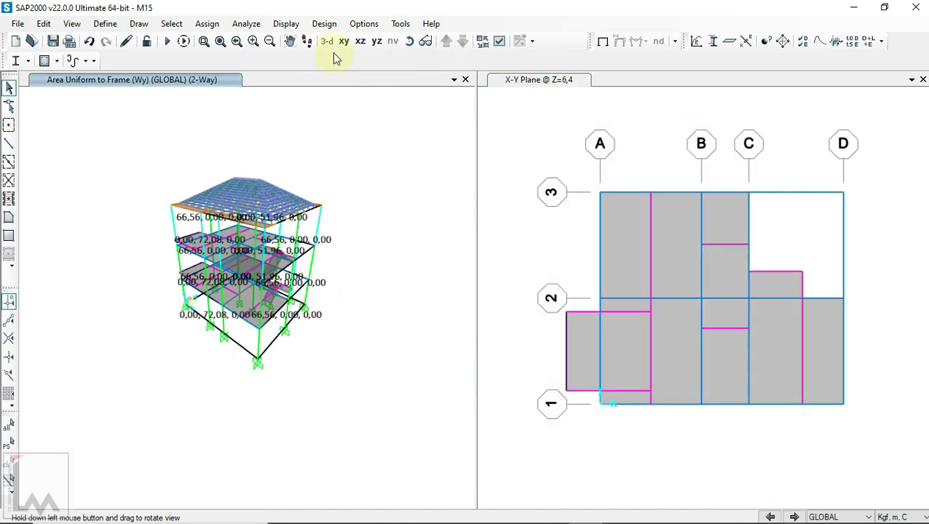
pyautogui.click(287, 24)
pyautogui.moveTo(341, 94)
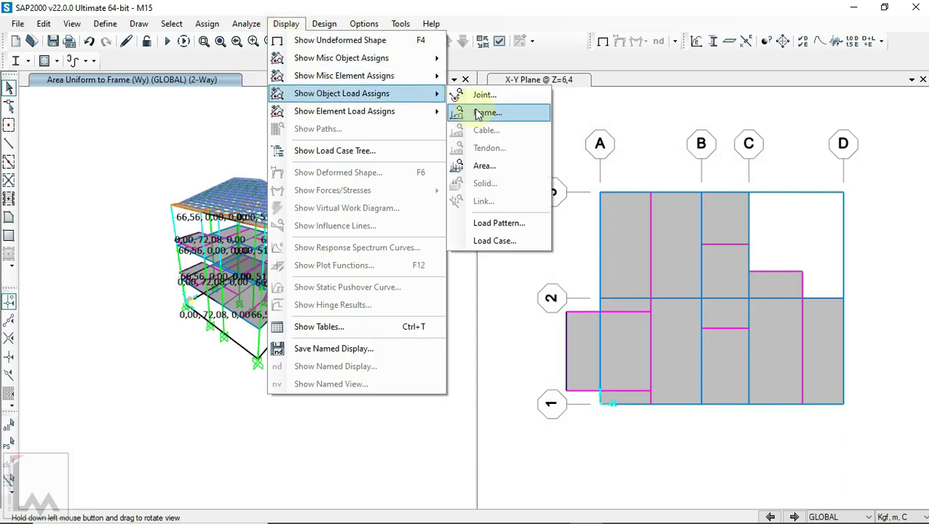
pyautogui.click(503, 226)
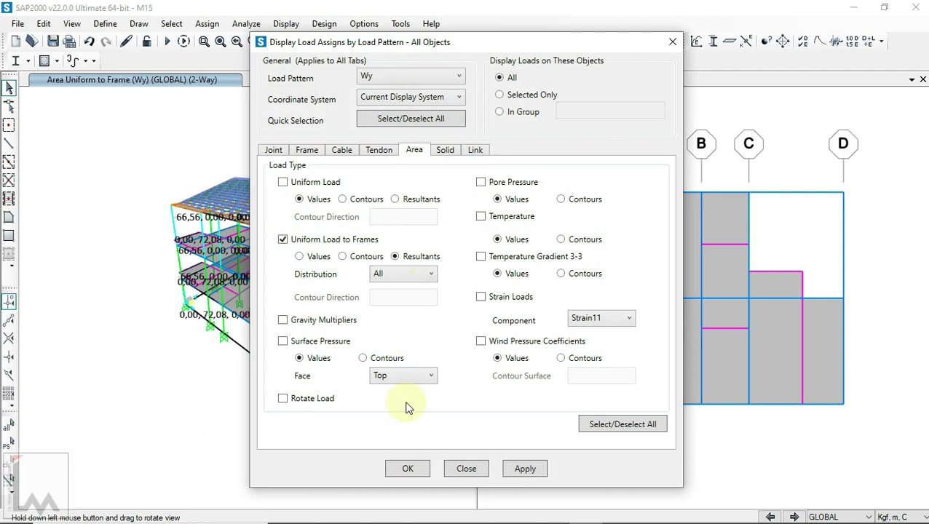
pyautogui.click(409, 470)
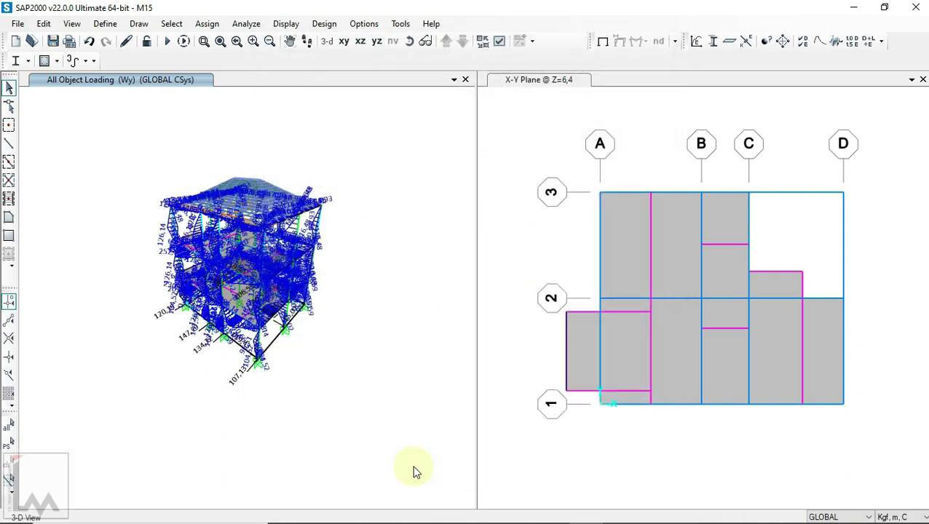
# Zoom and orbit the 3-D model to review the Wy wind-load diagrams.
pyautogui.scroll(5, 363, 207)
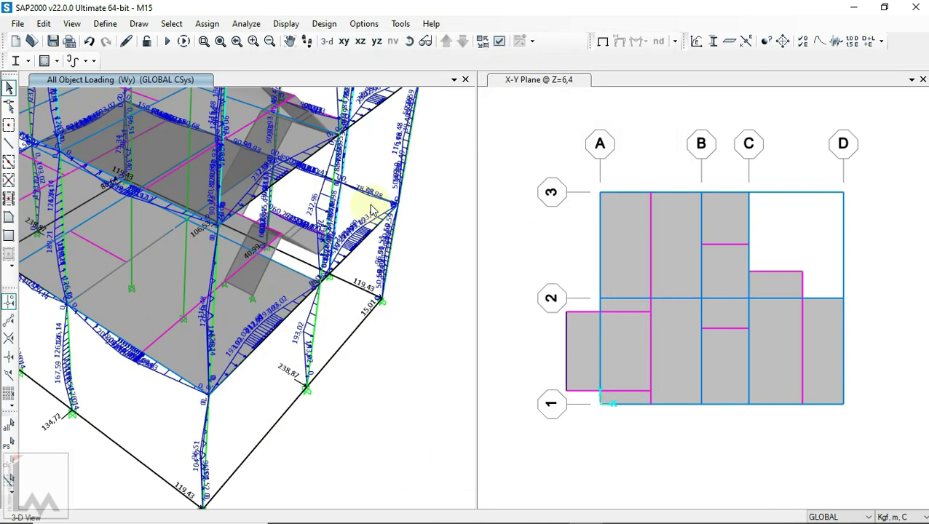
pyautogui.scroll(2, 306, 348)
pyautogui.scroll(1, 310, 142)
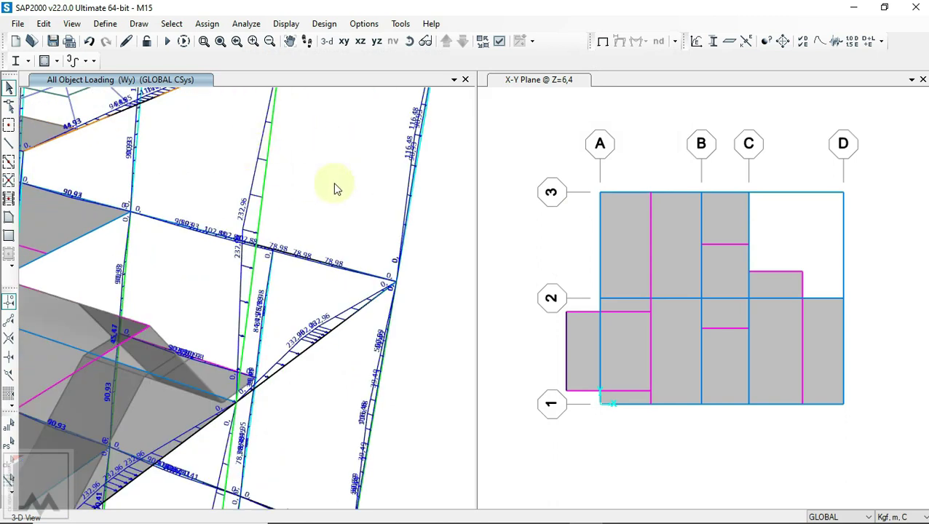
pyautogui.scroll(-1, 364, 190)
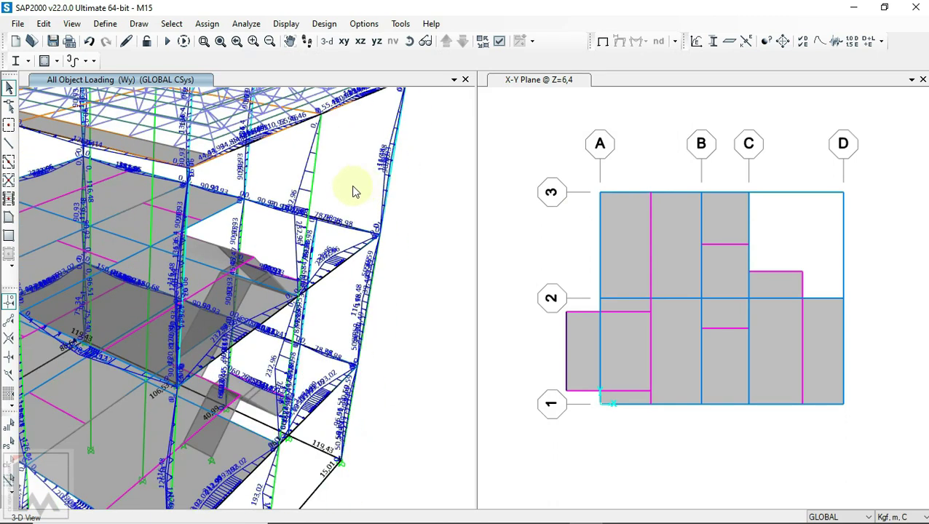
pyautogui.scroll(-1, 280, 201)
pyautogui.scroll(-2, 238, 200)
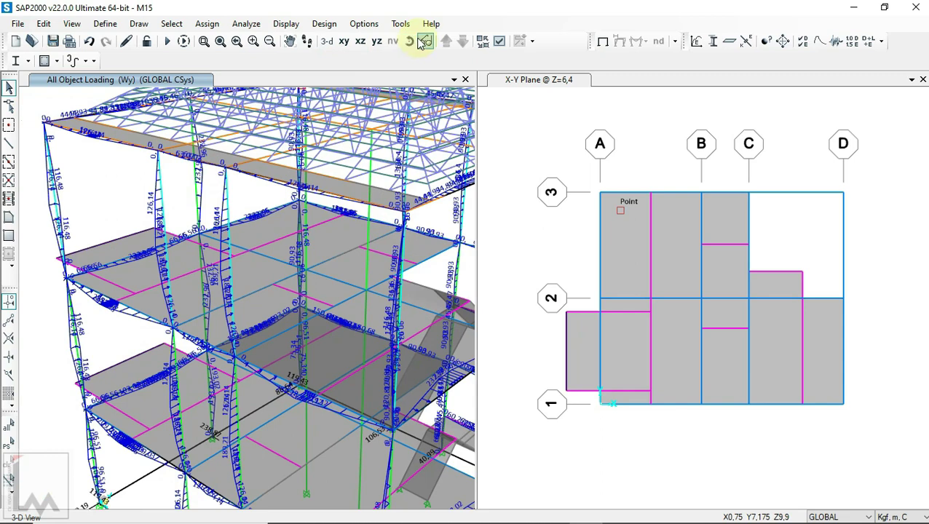
pyautogui.moveTo(136, 222)
pyautogui.mouseDown()
pyautogui.moveTo(415, 227)
pyautogui.moveTo(498, 214)
pyautogui.moveTo(191, 207)
pyautogui.mouseUp()
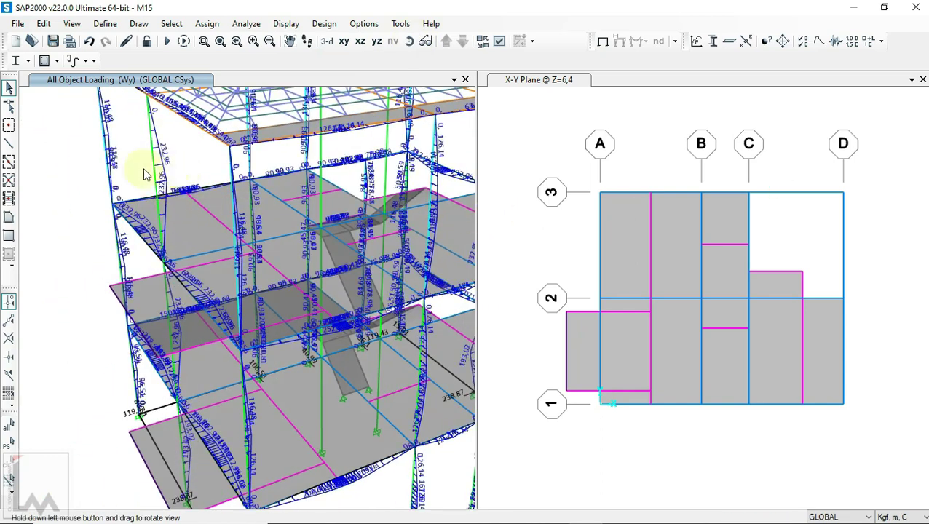
pyautogui.scroll(2, 160, 169)
pyautogui.scroll(-1, 155, 188)
pyautogui.scroll(-1, 155, 191)
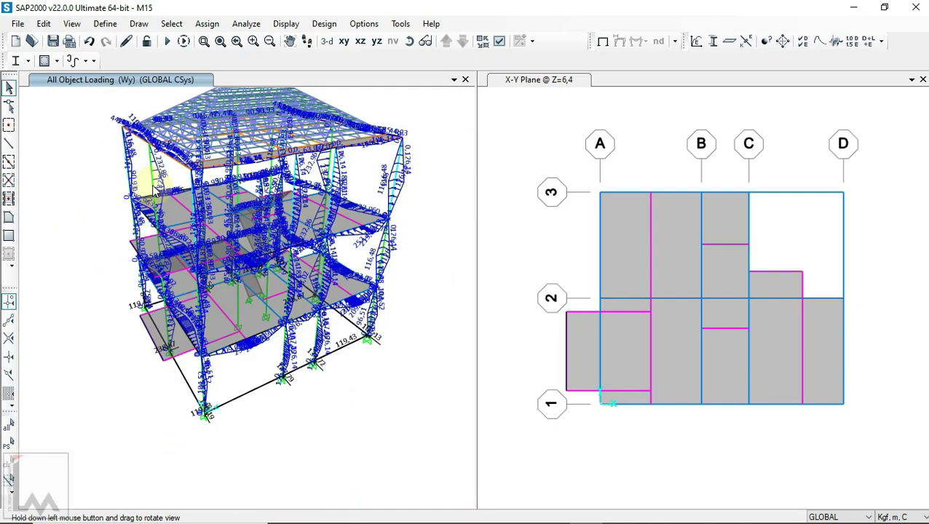
pyautogui.scroll(2, 154, 191)
pyautogui.scroll(-1, 105, 176)
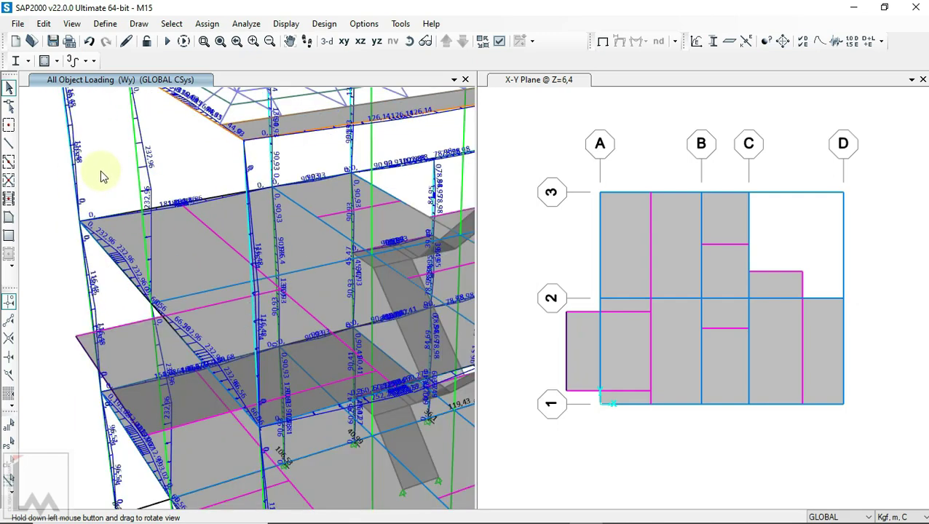
pyautogui.scroll(-1, 104, 176)
pyautogui.moveTo(279, 186); pyautogui.dragTo(162, 217)
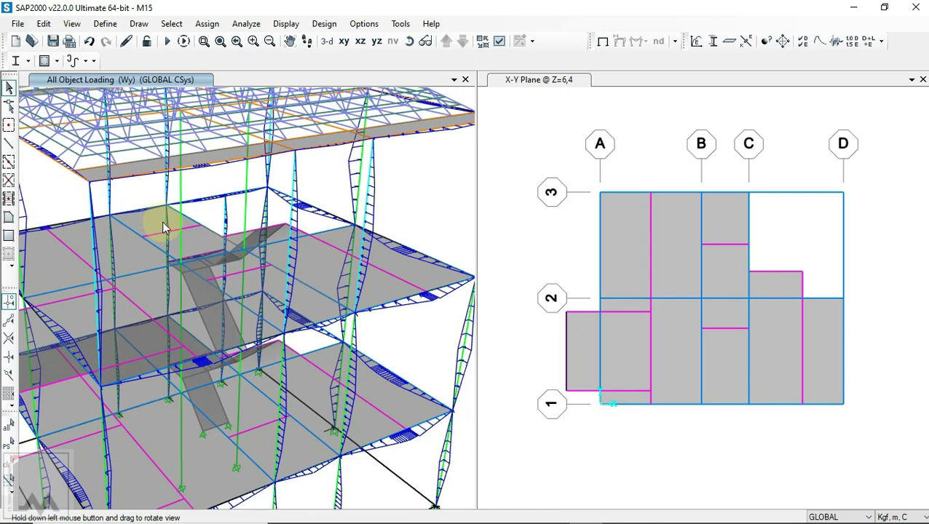
pyautogui.scroll(-2, 327, 173)
# Fit the whole model with F3, inspect the wind loads, then bring up the Beban Angin 15 workbook.
pyautogui.click(411, 41)
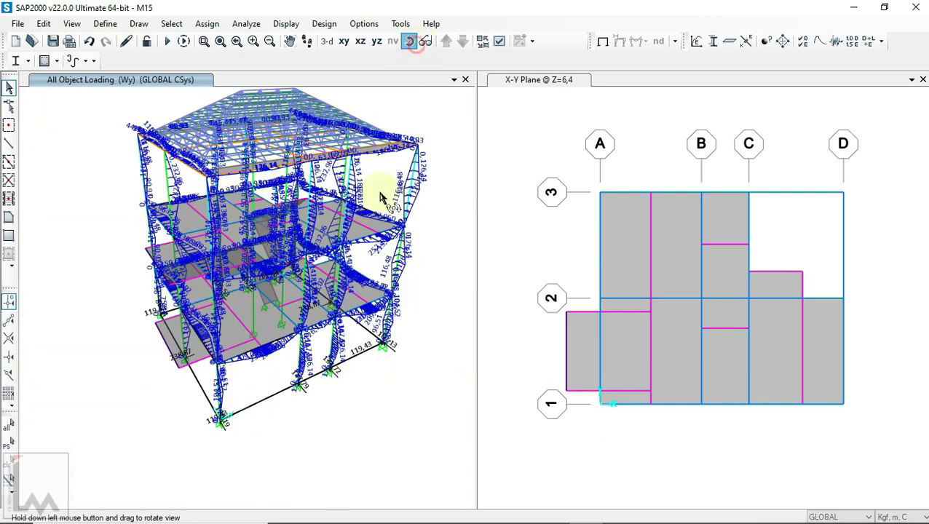
pyautogui.moveTo(346, 417); pyautogui.dragTo(483, 388)
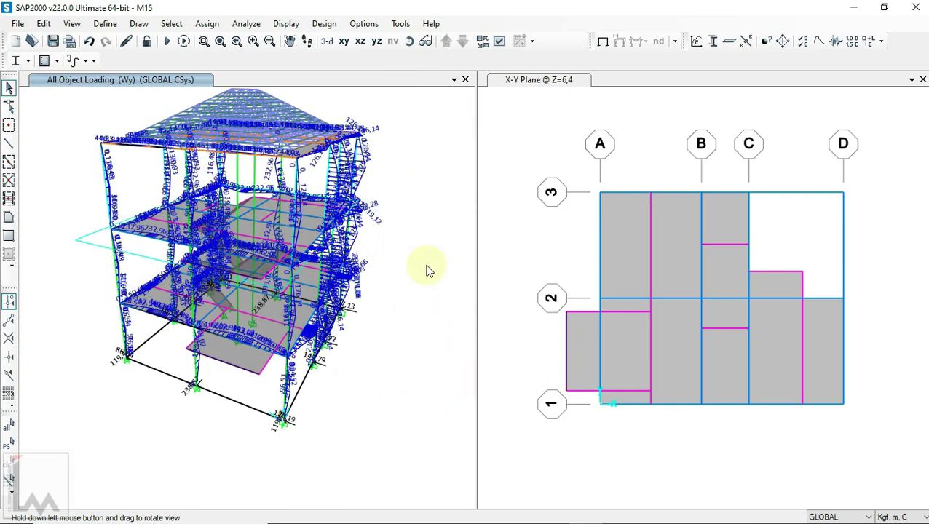
pyautogui.scroll(3, 315, 187)
pyautogui.scroll(-1, 363, 176)
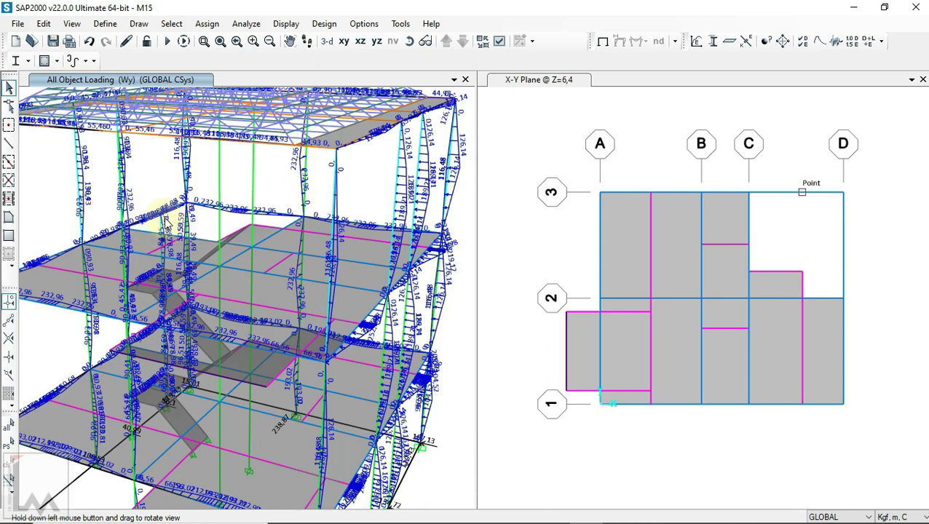
pyautogui.press('F3')
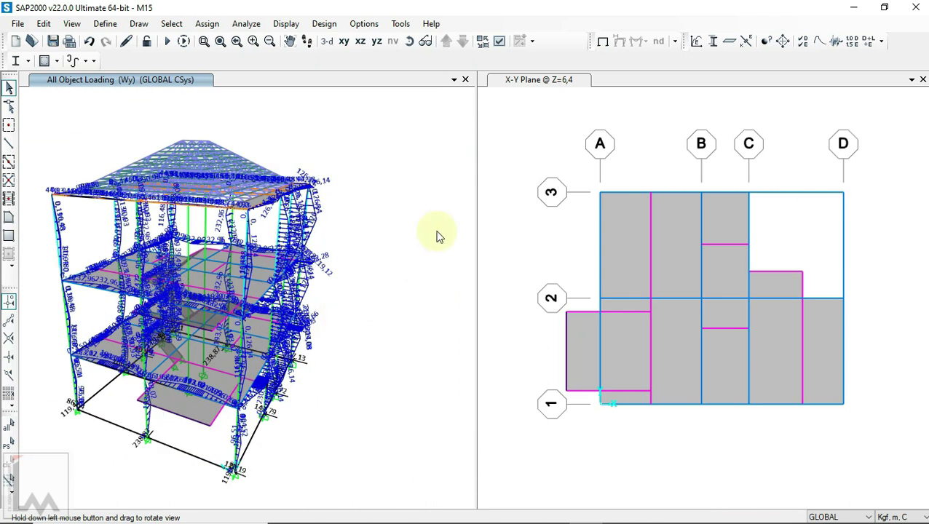
pyautogui.moveTo(399, 147)
pyautogui.mouseDown()
pyautogui.moveTo(324, 251)
pyautogui.moveTo(466, 520)
pyautogui.mouseUp()
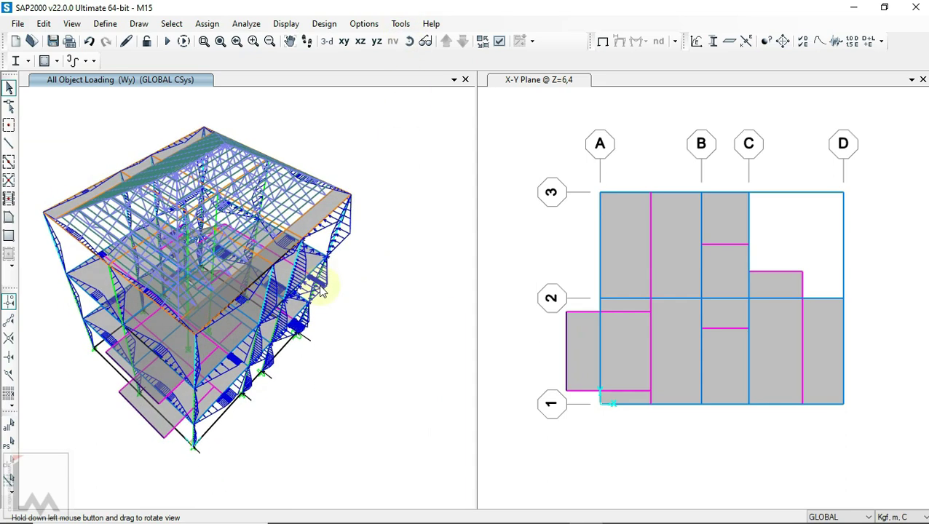
pyautogui.moveTo(518, 511)
pyautogui.click(591, 468)
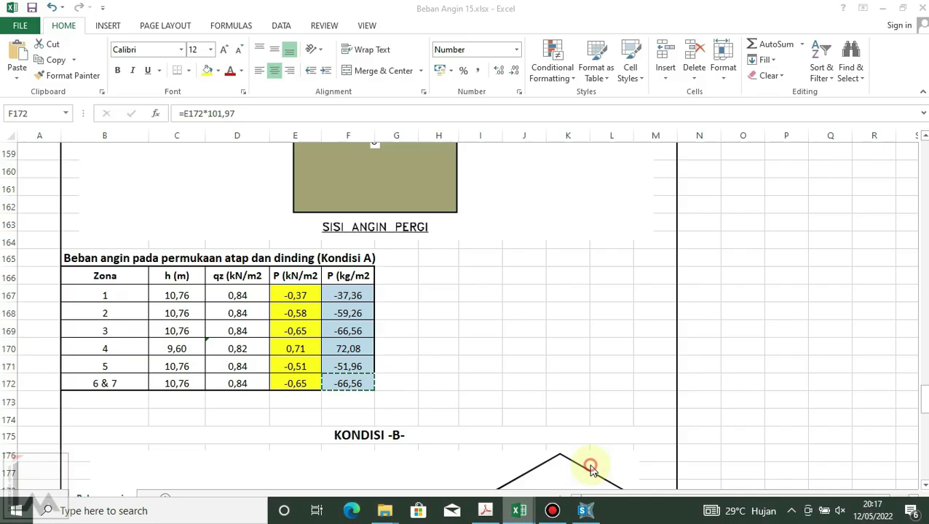
# Look over the Kondisi A diagrams, cancel the pending zone 6 & 7 copy, and return to SAP2000.
pyautogui.scroll(5, 444, 392)
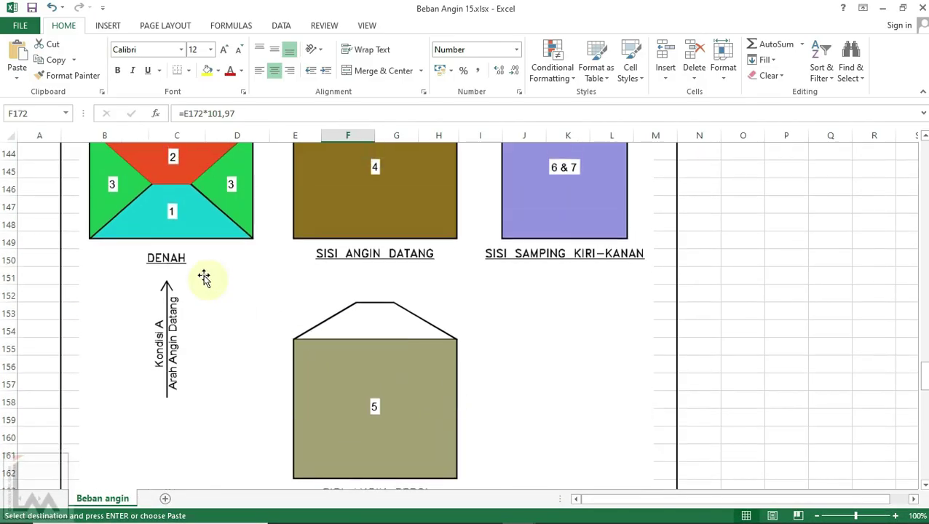
pyautogui.scroll(1, 181, 211)
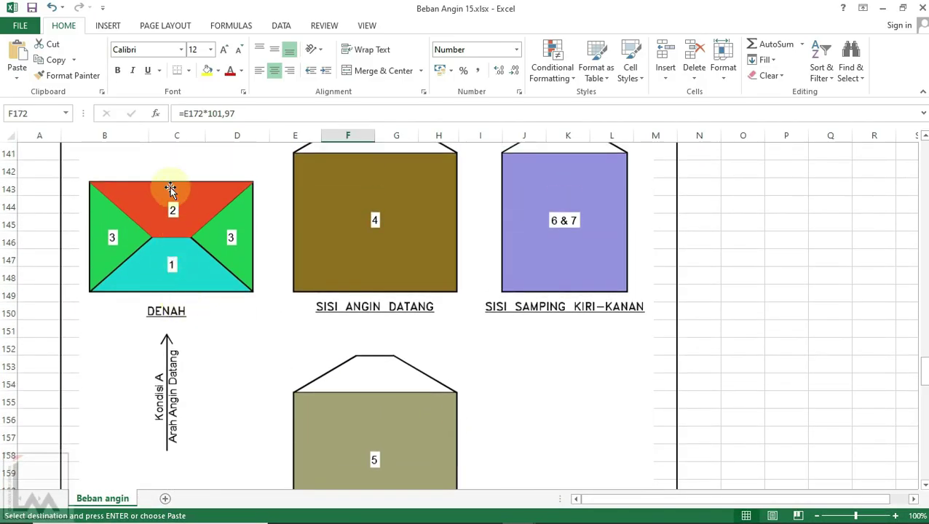
pyautogui.scroll(-3, 320, 260)
pyautogui.scroll(-3, 352, 276)
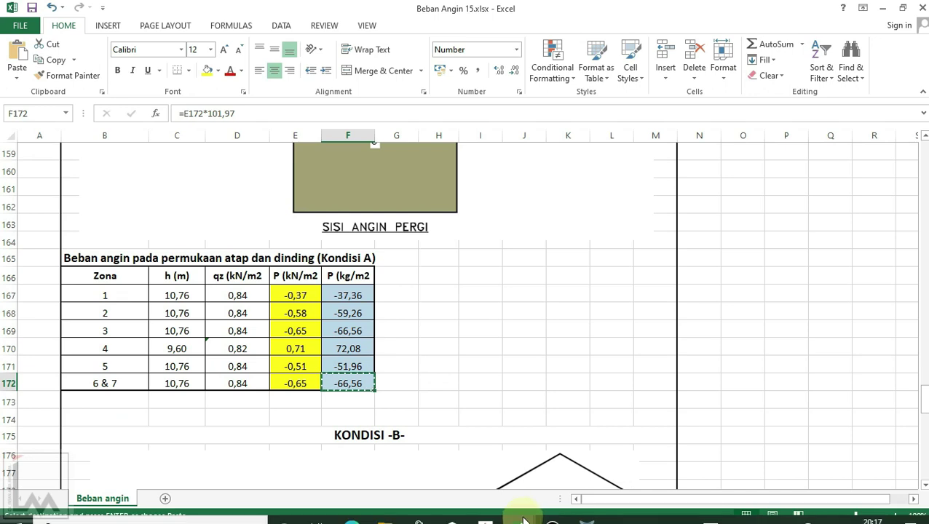
pyautogui.click(514, 376)
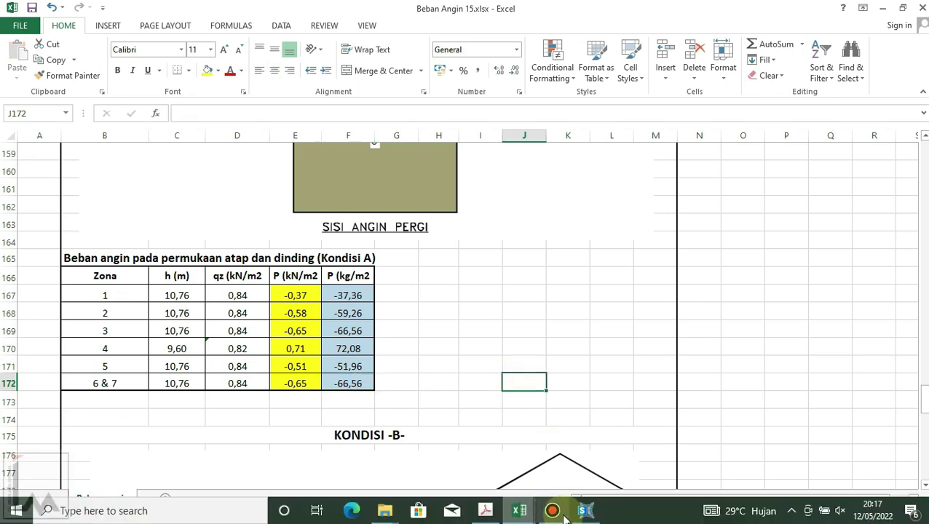
pyautogui.click(584, 512)
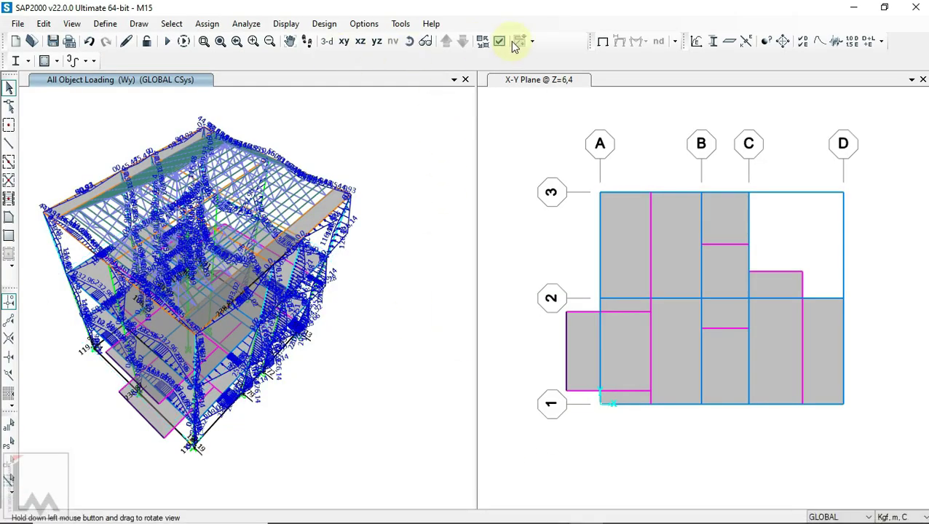
# Show the undeformed shape to hide the Wy load diagrams, then orbit the model.
pyautogui.click(610, 47)
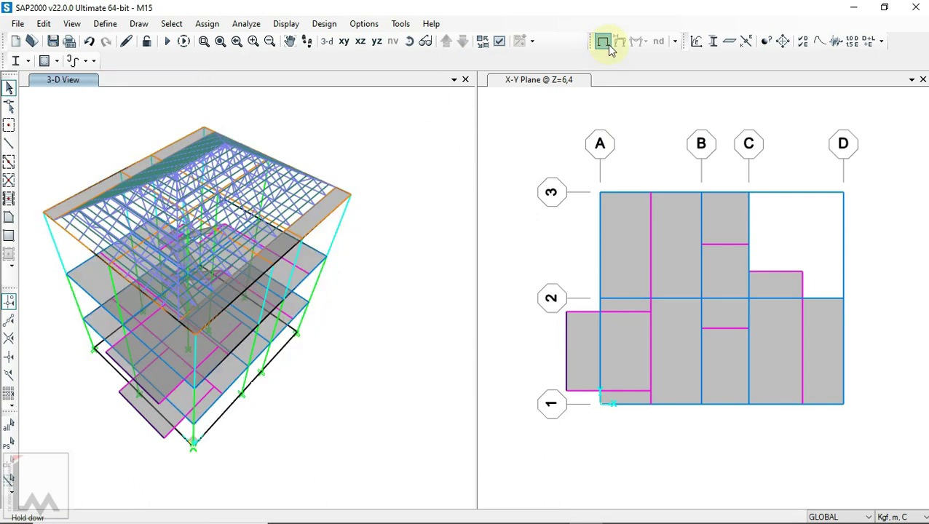
pyautogui.click(410, 42)
pyautogui.moveTo(415, 213)
pyautogui.mouseDown()
pyautogui.moveTo(230, 95)
pyautogui.moveTo(367, 187)
pyautogui.moveTo(380, 183)
pyautogui.moveTo(377, 161)
pyautogui.mouseUp()
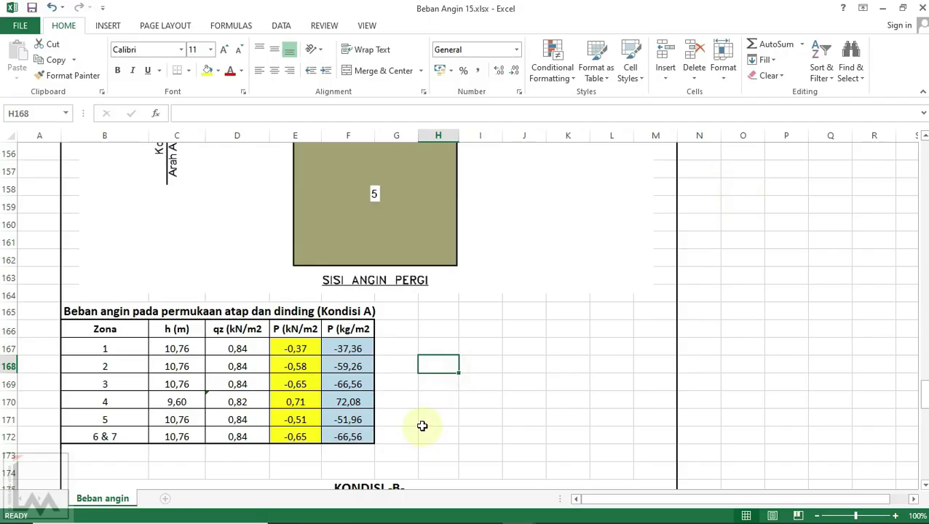
# Review the DENAH zone diagram and wind table, select H167, then go back to SAP2000.
pyautogui.scroll(3, 422, 426)
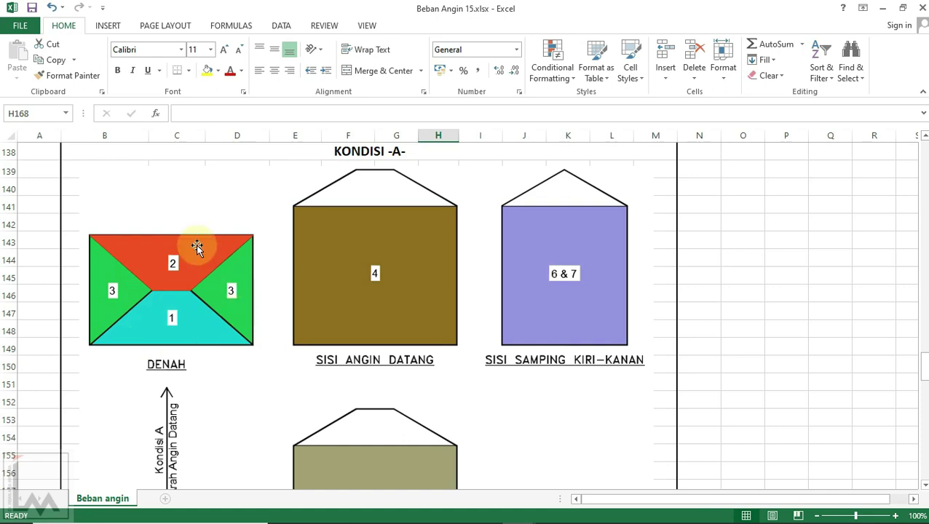
pyautogui.scroll(-1, 197, 248)
pyautogui.scroll(-2, 197, 246)
pyautogui.scroll(1, 197, 246)
pyautogui.scroll(-3, 198, 244)
pyautogui.scroll(-2, 198, 244)
pyautogui.click(439, 349)
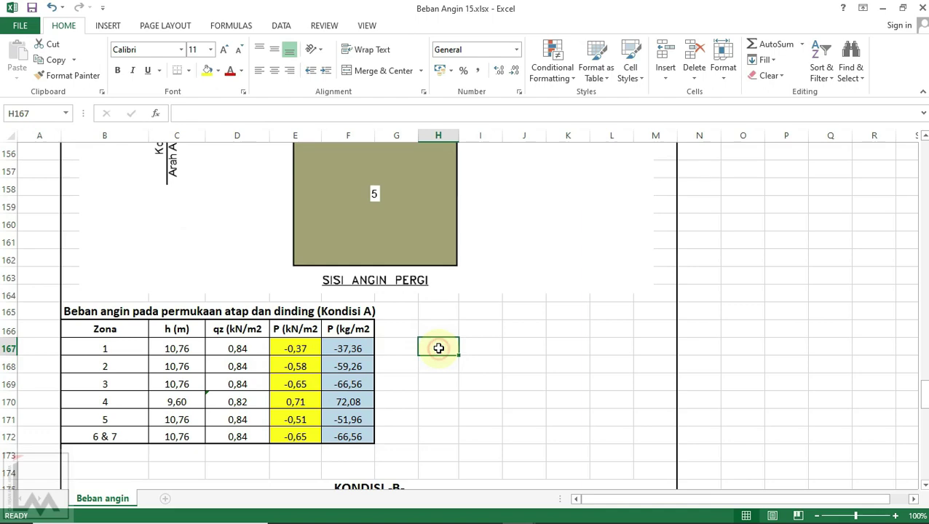
pyautogui.click(584, 511)
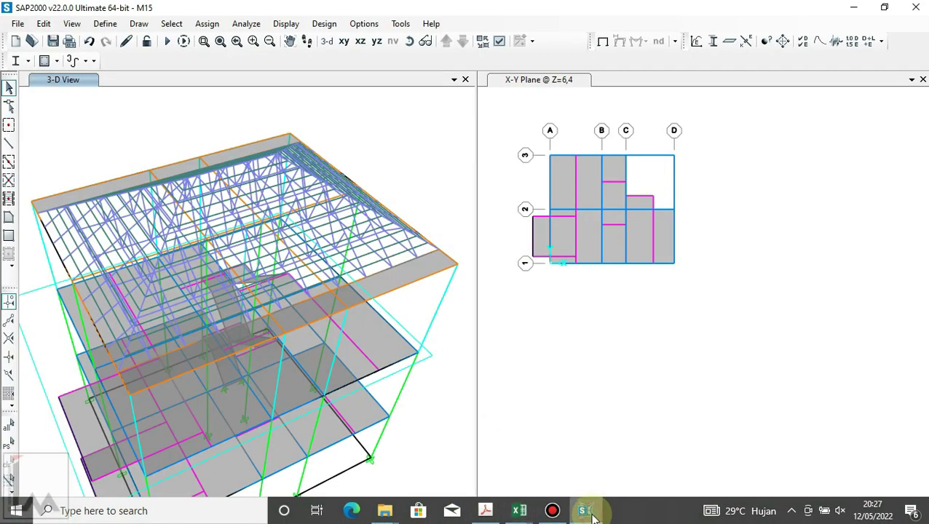
# Orbit and zoom onto the roof framing of model M15, then switch to the Beban Angin 15 workbook.
pyautogui.click(409, 41)
pyautogui.moveTo(410, 128)
pyautogui.mouseDown()
pyautogui.moveTo(391, 166)
pyautogui.moveTo(409, 182)
pyautogui.moveTo(400, 162)
pyautogui.moveTo(385, 211)
pyautogui.mouseUp()
pyautogui.scroll(3, 374, 268)
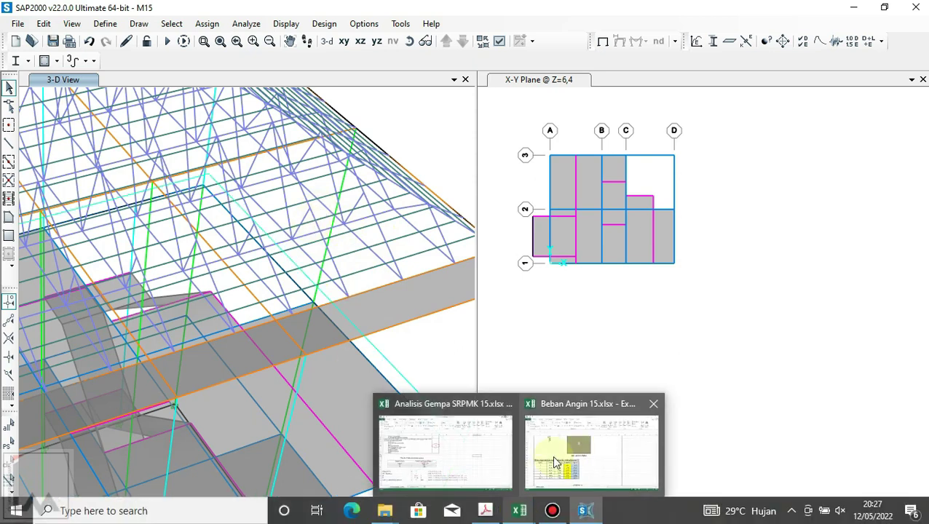
pyautogui.moveTo(519, 512)
pyautogui.click(554, 455)
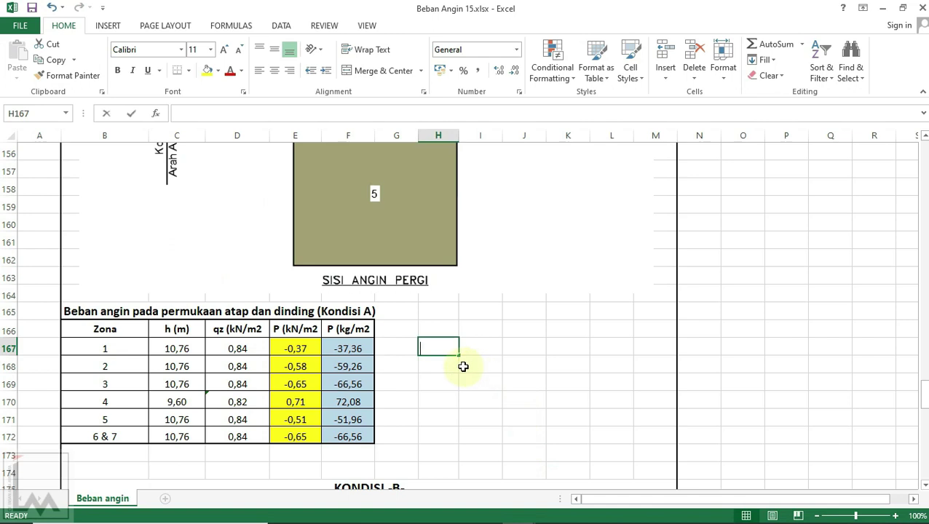
# Enter =F167/5 in H167 to get zone 1's load divided by 5.
pyautogui.write('=')
pyautogui.click(356, 349)
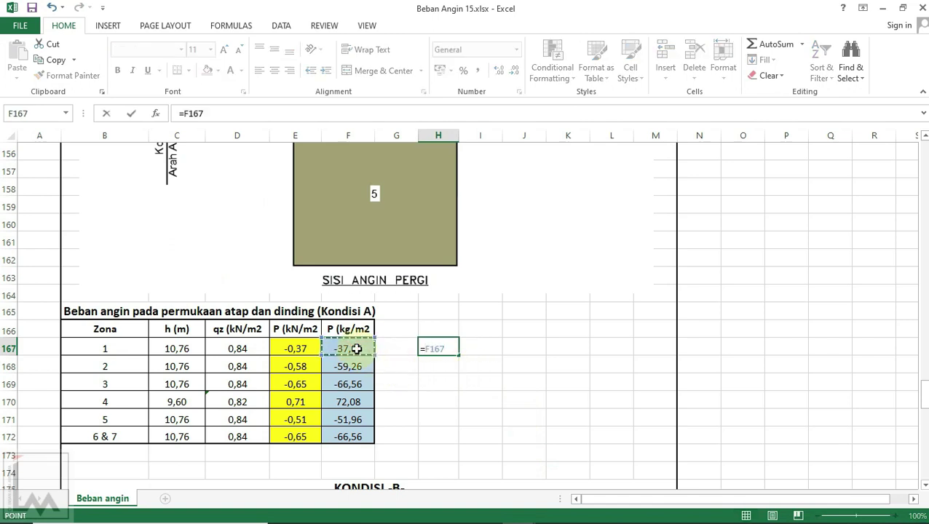
pyautogui.press('Return')
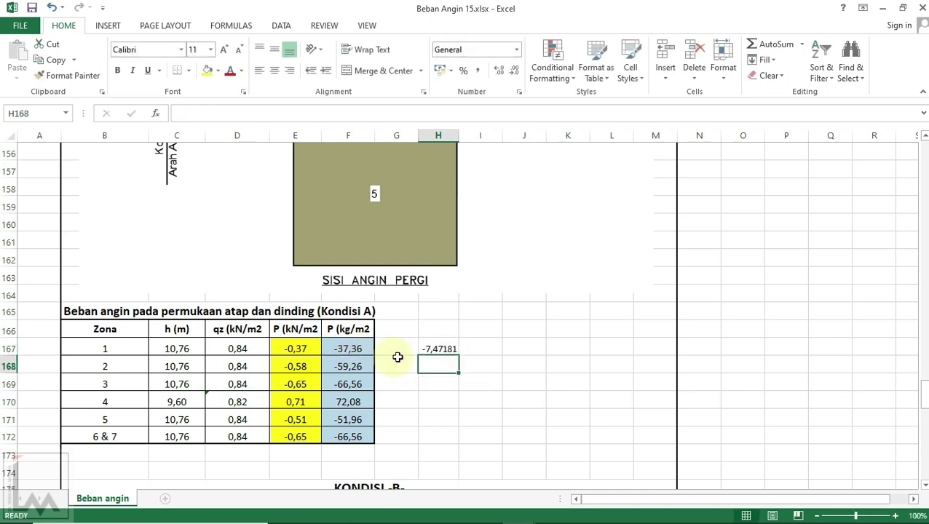
# Copy the formula into H168:H169 for zones 2–3 (-11,8518, -13,3119), then return to SAP2000.
pyautogui.click(435, 349)
pyautogui.hotkey('ctrl', 'c')
pyautogui.moveTo(446, 362); pyautogui.dragTo(440, 382)
pyautogui.hotkey('ctrl', 'v')
pyautogui.click(501, 367)
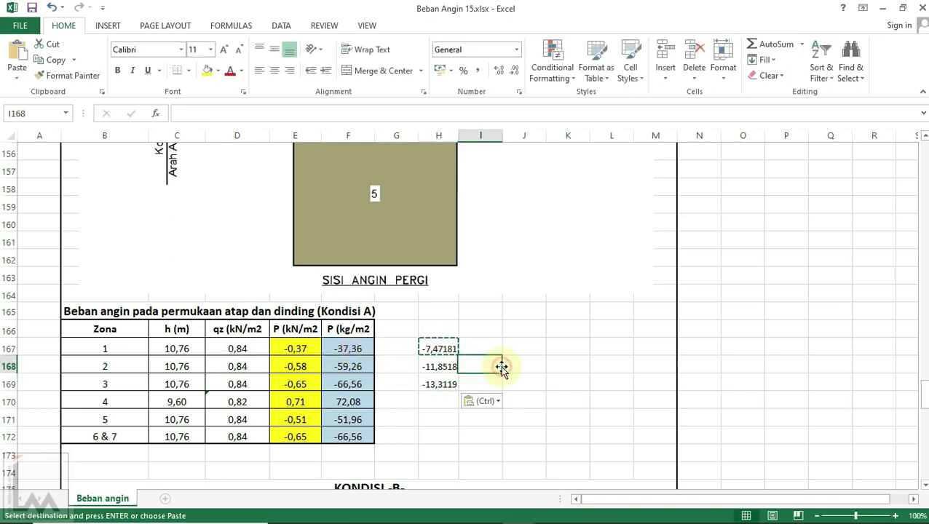
pyautogui.press('Escape')
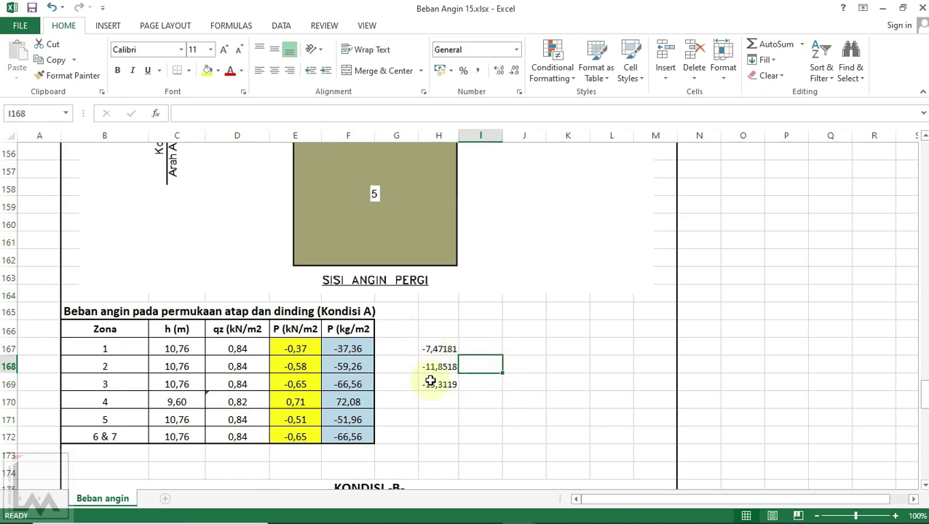
pyautogui.click(440, 390)
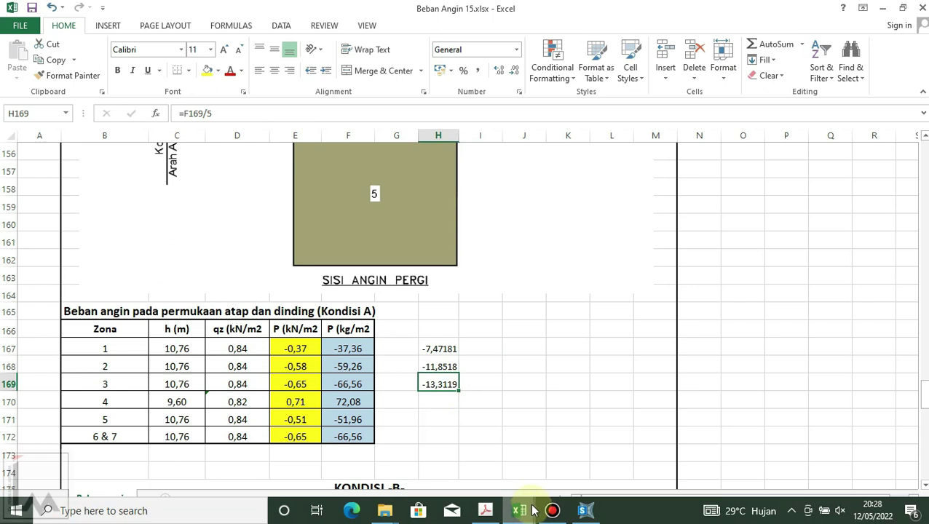
pyautogui.click(586, 511)
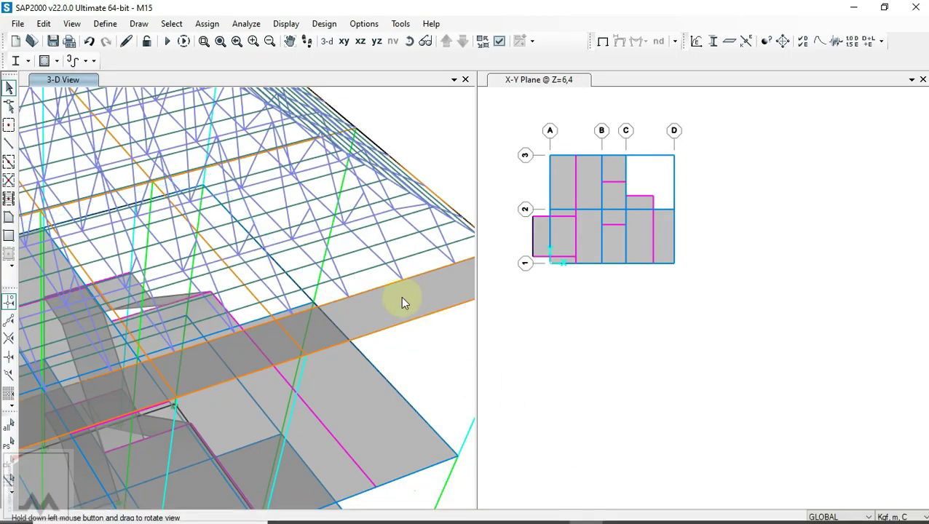
# Select all frames with the R40 section using Select by Frame Sections.
pyautogui.scroll(-3, 400, 296)
pyautogui.scroll(-3, 362, 243)
pyautogui.scroll(-2, 341, 243)
pyautogui.click(172, 24)
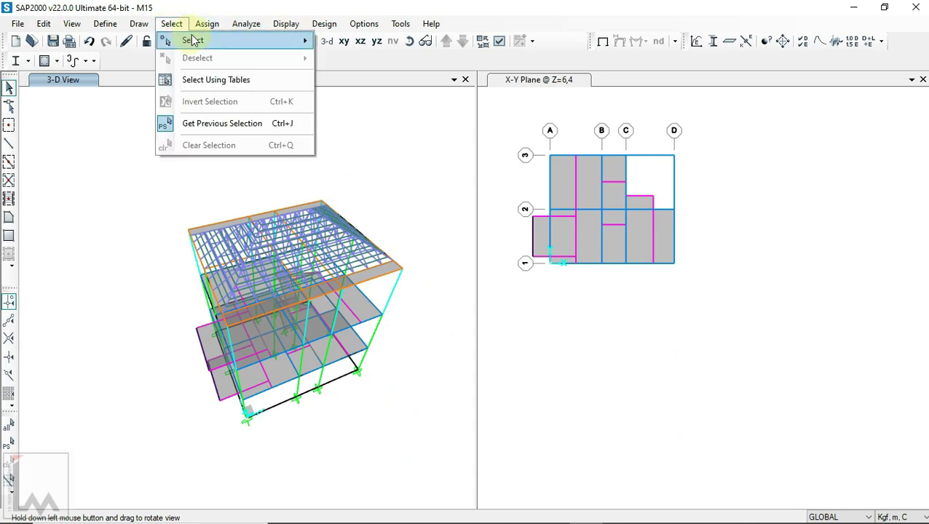
pyautogui.click(509, 179)
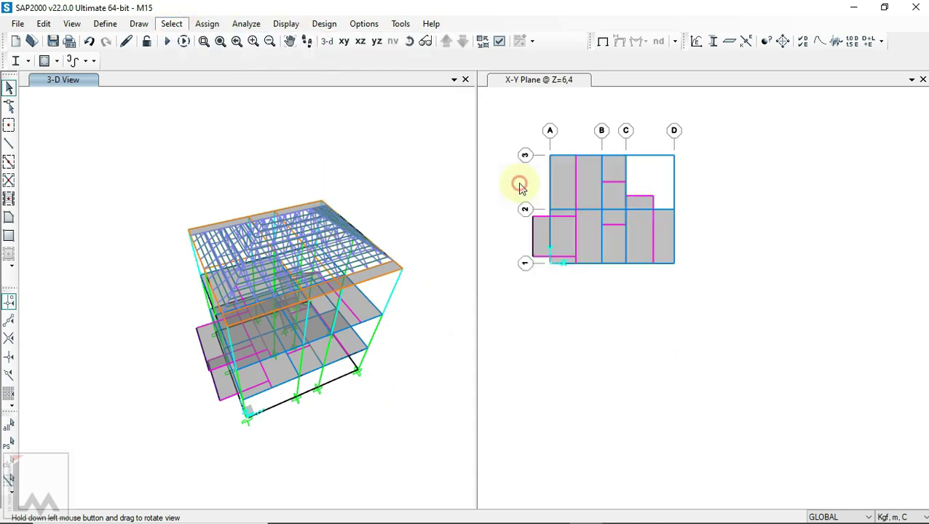
pyautogui.click(391, 307)
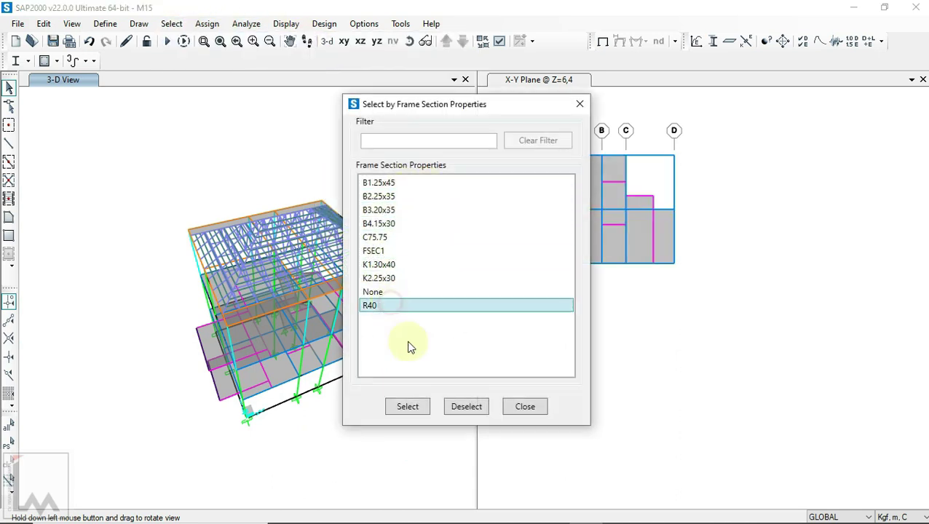
pyautogui.click(418, 408)
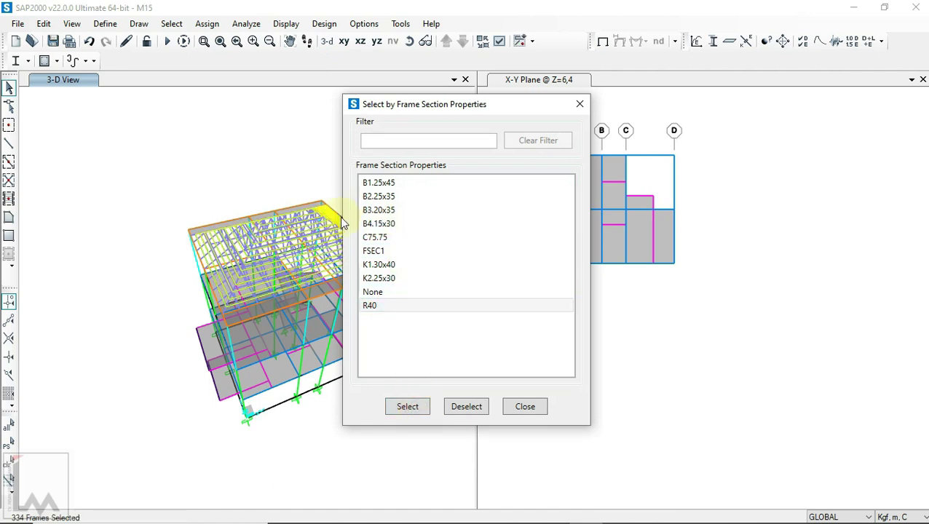
pyautogui.click(521, 408)
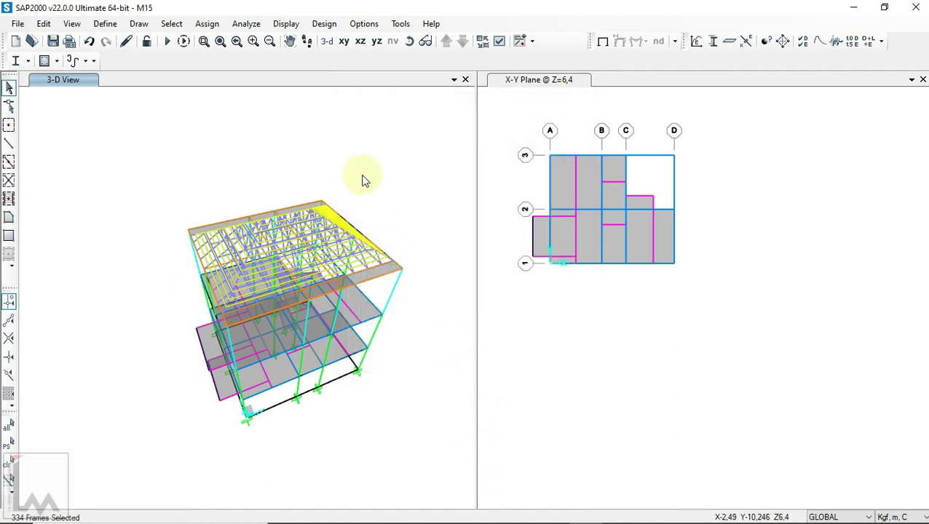
# Show only the 334 selected R40 roof frames in the 3-D view.
pyautogui.rightClick(362, 179)
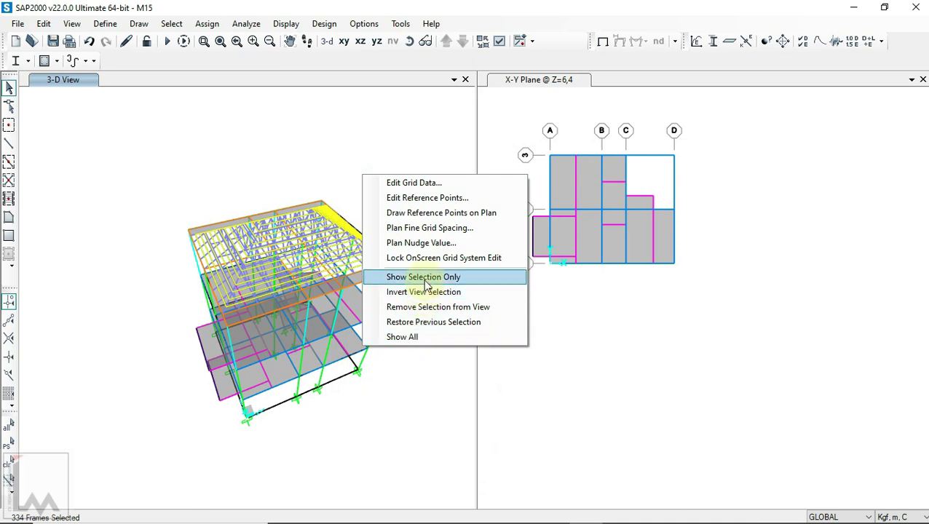
pyautogui.click(412, 337)
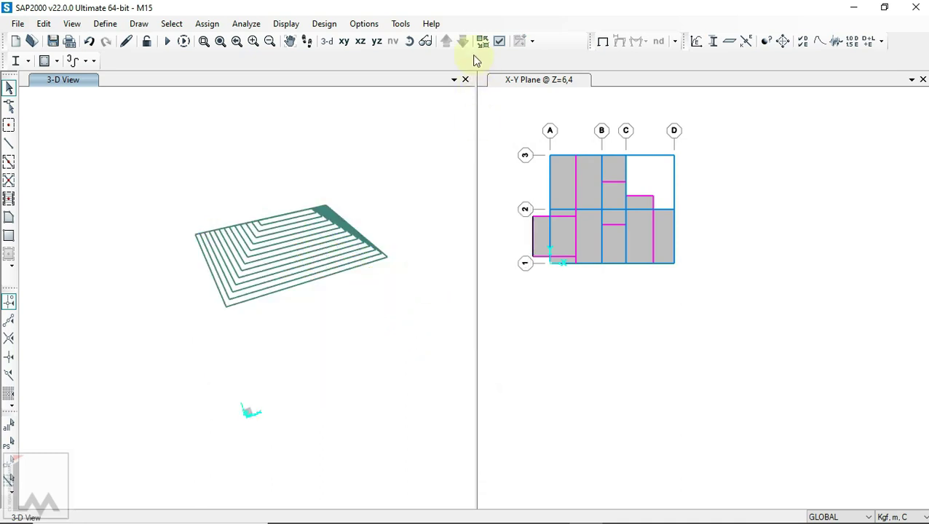
pyautogui.click(411, 44)
# Orbit the roof to a top-down view and window-select the inner first-zone purlin rings.
pyautogui.moveTo(333, 327)
pyautogui.mouseDown()
pyautogui.moveTo(420, 477)
pyautogui.moveTo(595, 451)
pyautogui.moveTo(628, 455)
pyautogui.mouseUp()
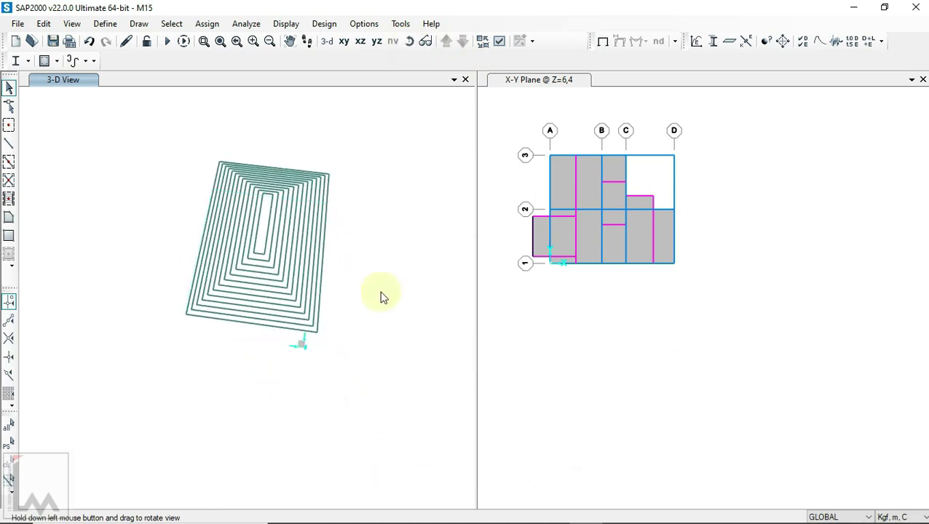
pyautogui.moveTo(390, 206); pyautogui.dragTo(123, 206)
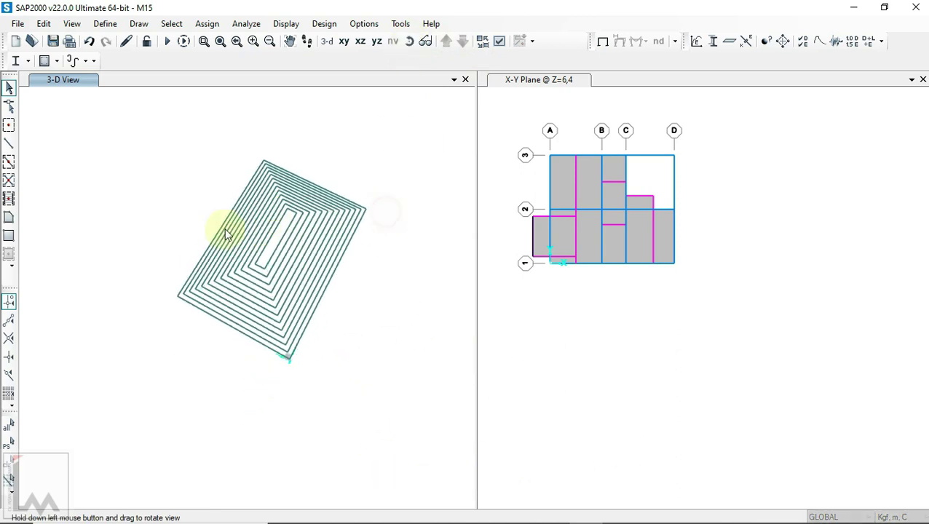
pyautogui.scroll(2, 252, 284)
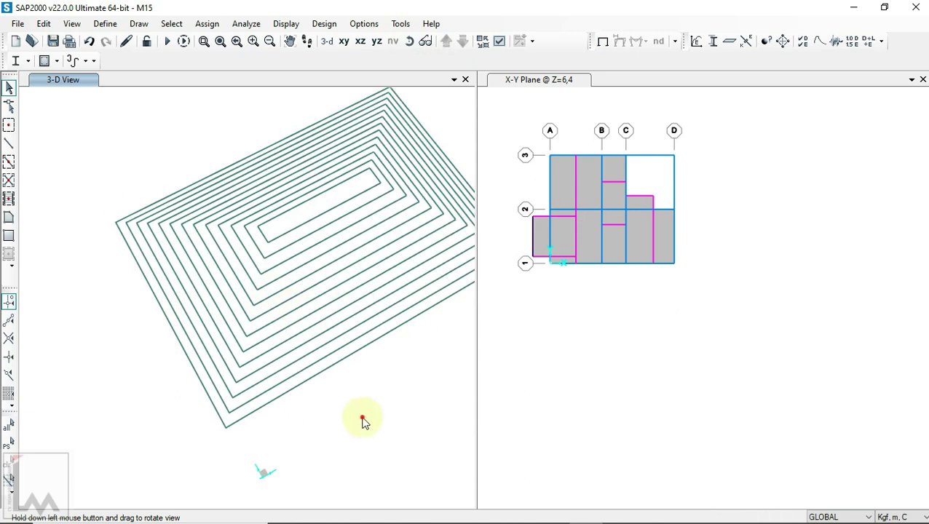
pyautogui.moveTo(362, 417); pyautogui.dragTo(290, 223)
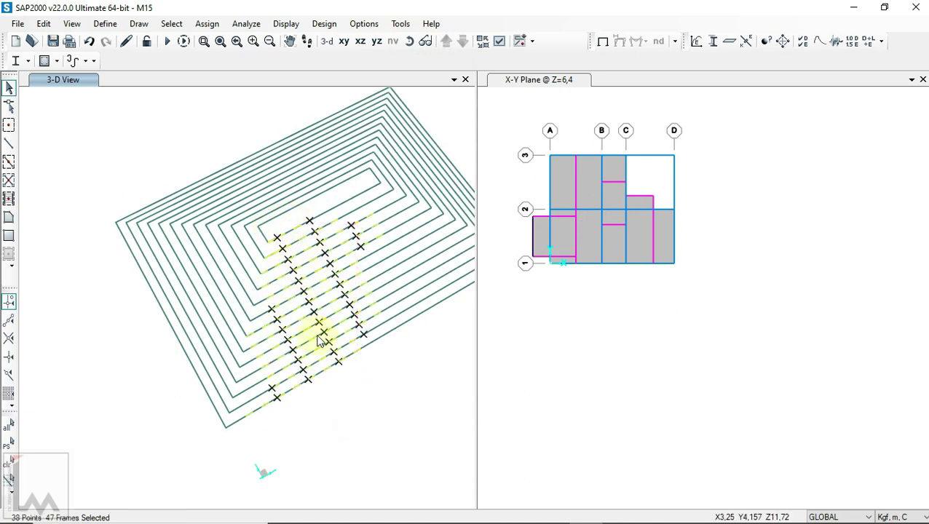
pyautogui.scroll(2, 240, 262)
pyautogui.moveTo(322, 436); pyautogui.dragTo(240, 268)
pyautogui.scroll(2, 311, 388)
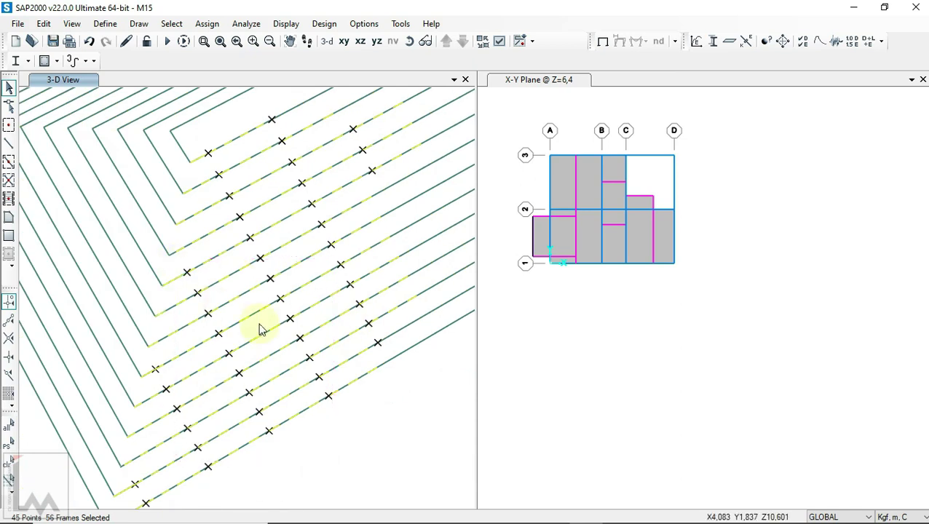
pyautogui.moveTo(358, 301); pyautogui.dragTo(221, 367, button='middle')
pyautogui.moveTo(322, 453); pyautogui.dragTo(239, 244)
pyautogui.scroll(2, 325, 166)
pyautogui.moveTo(400, 177); pyautogui.dragTo(296, 251)
# Window-select the remaining first-zone purlins until 79 points and 101 frames are selected.
pyautogui.scroll(-2, 353, 296)
pyautogui.scroll(-2, 267, 265)
pyautogui.scroll(2, 340, 262)
pyautogui.scroll(-1, 373, 292)
pyautogui.moveTo(398, 441); pyautogui.dragTo(115, 256)
pyautogui.scroll(2, 141, 149)
pyautogui.scroll(-2, 203, 255)
pyautogui.scroll(1, 301, 265)
pyautogui.scroll(1, 342, 240)
pyautogui.moveTo(379, 259); pyautogui.dragTo(348, 234)
pyautogui.scroll(-2, 393, 259)
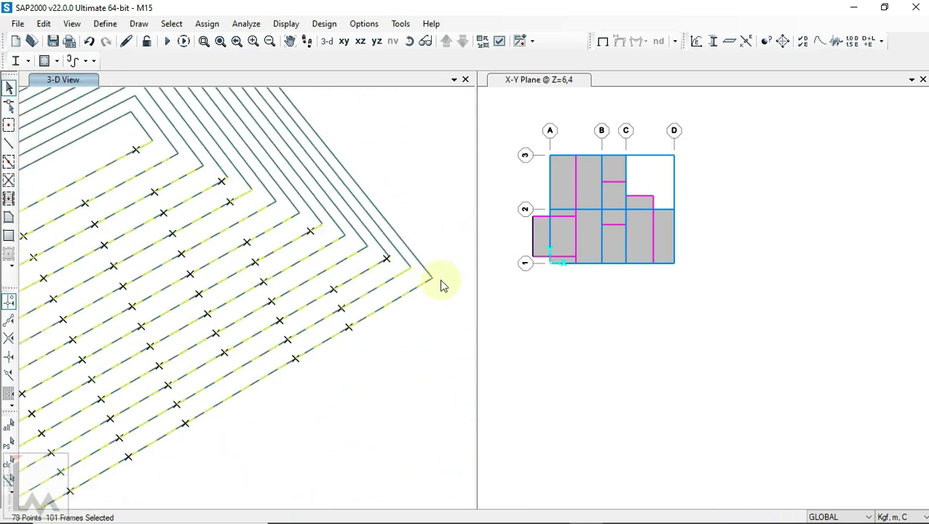
pyautogui.scroll(-2, 401, 260)
pyautogui.click(206, 24)
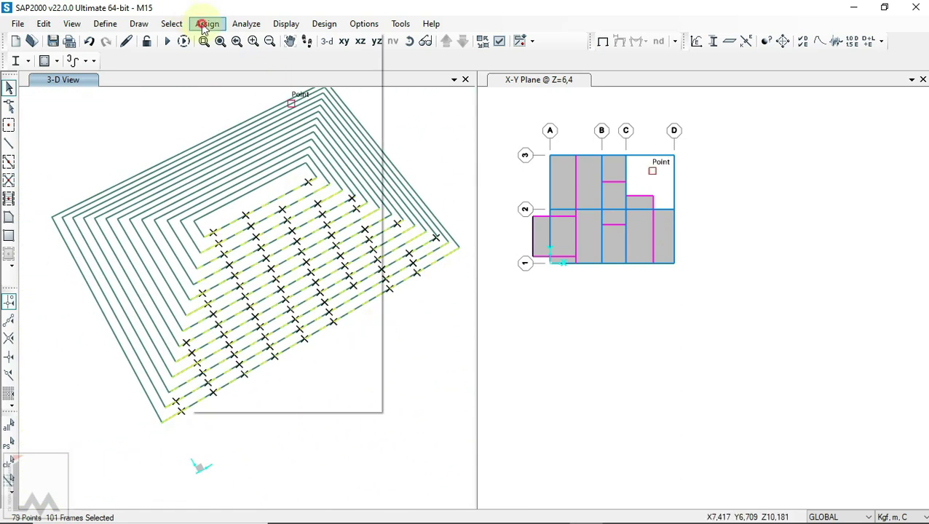
# Define a new group named A1 from the Assign to Group dialog.
pyautogui.click(268, 319)
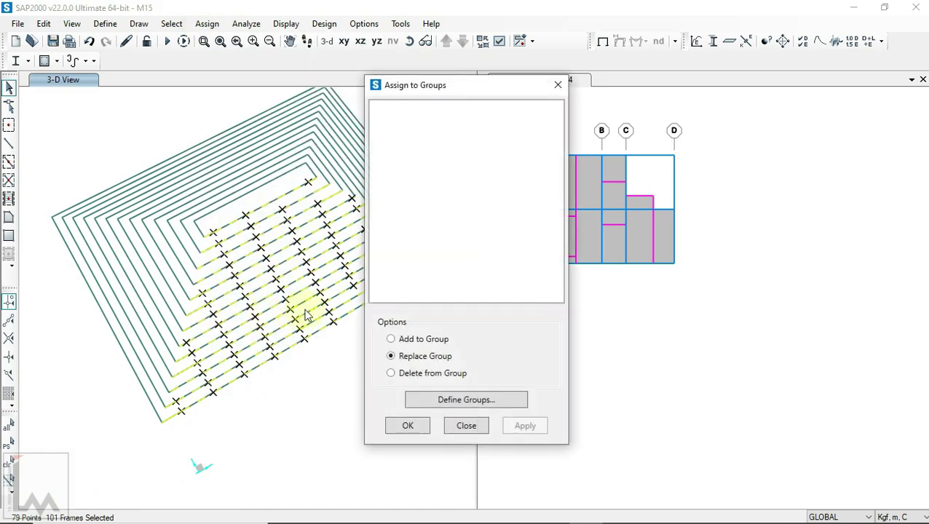
pyautogui.click(469, 400)
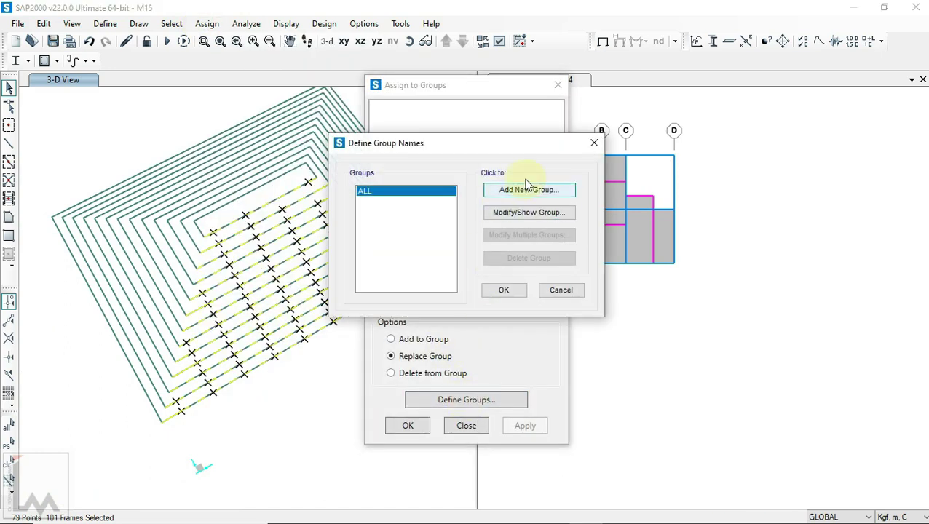
pyautogui.click(529, 188)
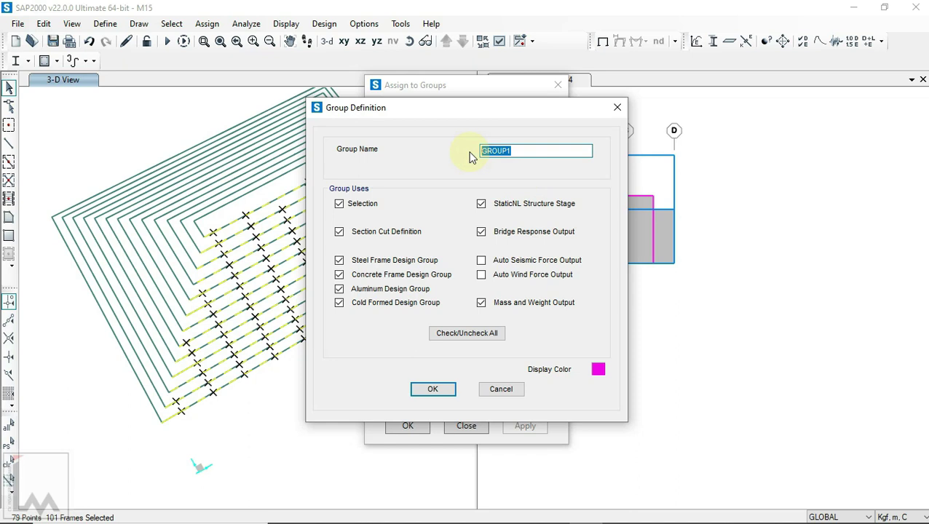
pyautogui.click(437, 390)
pyautogui.click(504, 289)
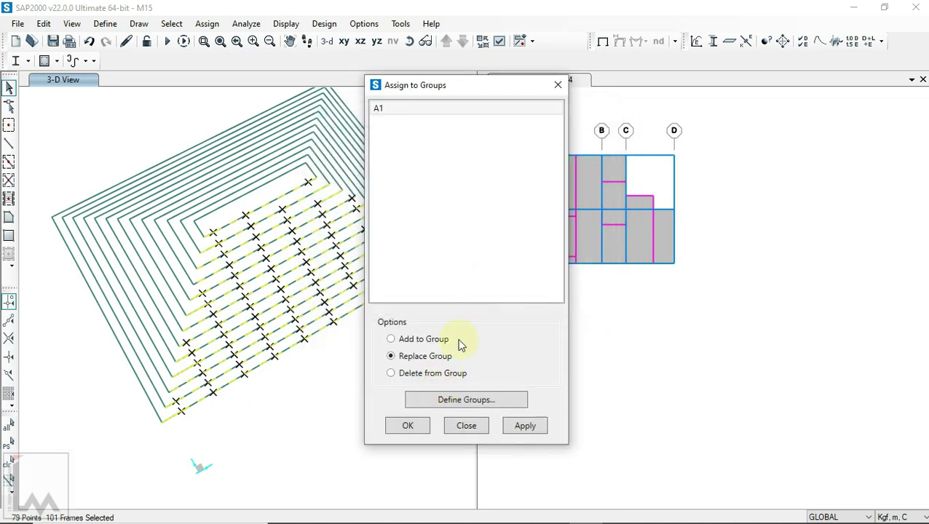
# Add the selected 79 points and 101 purlin frames to group A1.
pyautogui.click(388, 111)
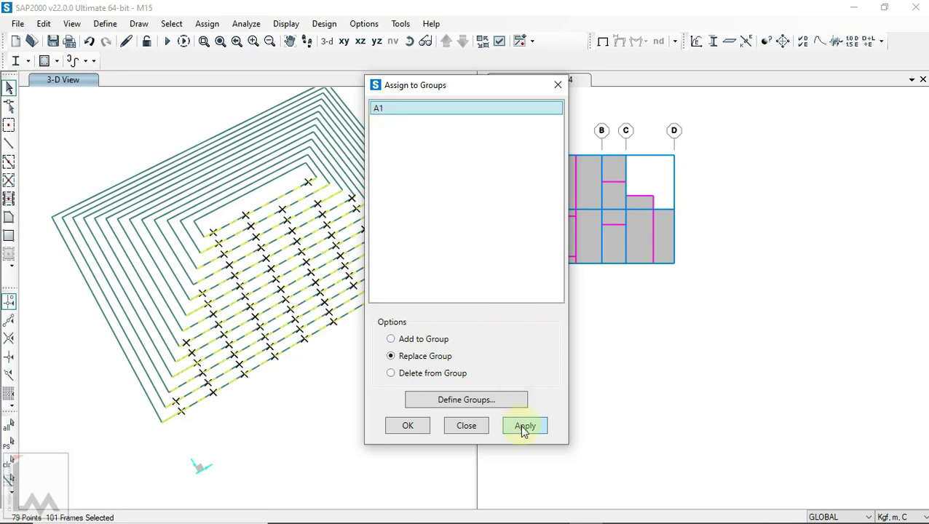
pyautogui.click(423, 338)
pyautogui.click(525, 426)
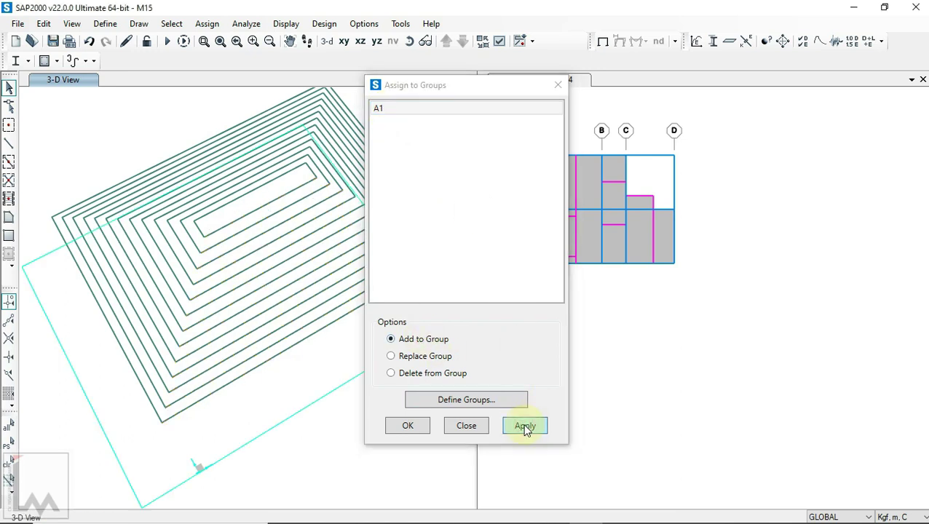
pyautogui.click(525, 426)
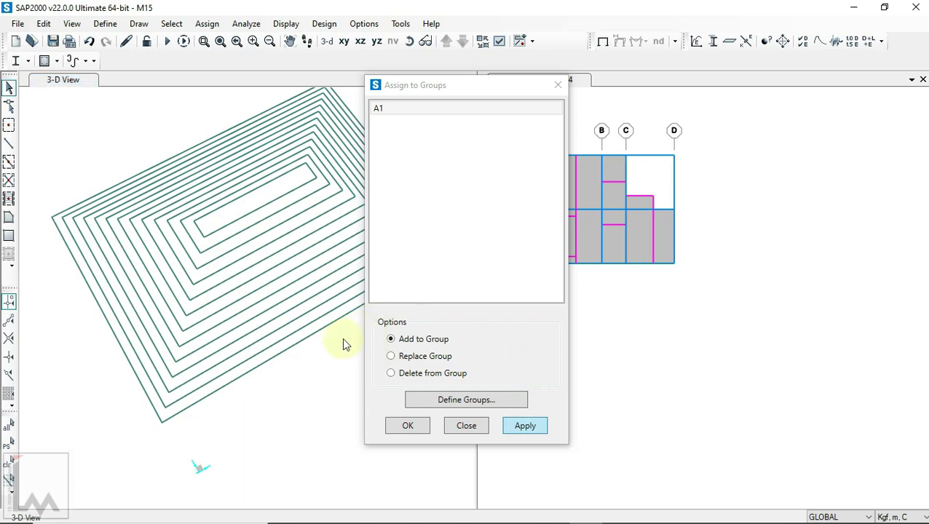
pyautogui.click(320, 328)
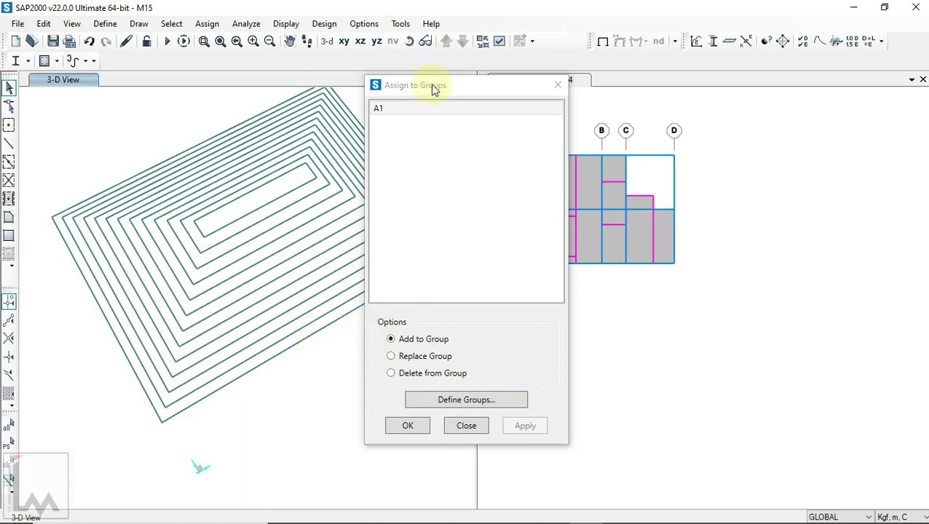
pyautogui.moveTo(432, 76); pyautogui.dragTo(626, 95)
# Select group A1 to verify its purlins, then clear the selection.
pyautogui.click(173, 24)
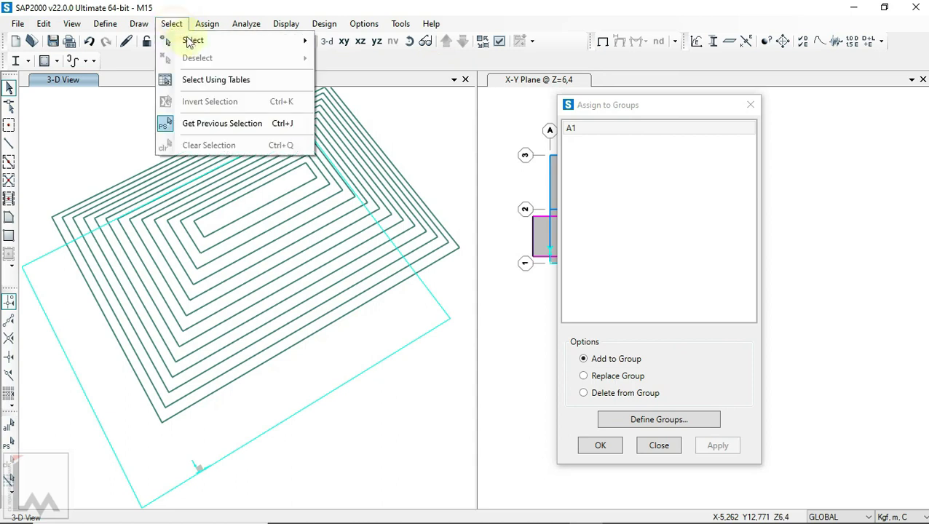
pyautogui.click(407, 205)
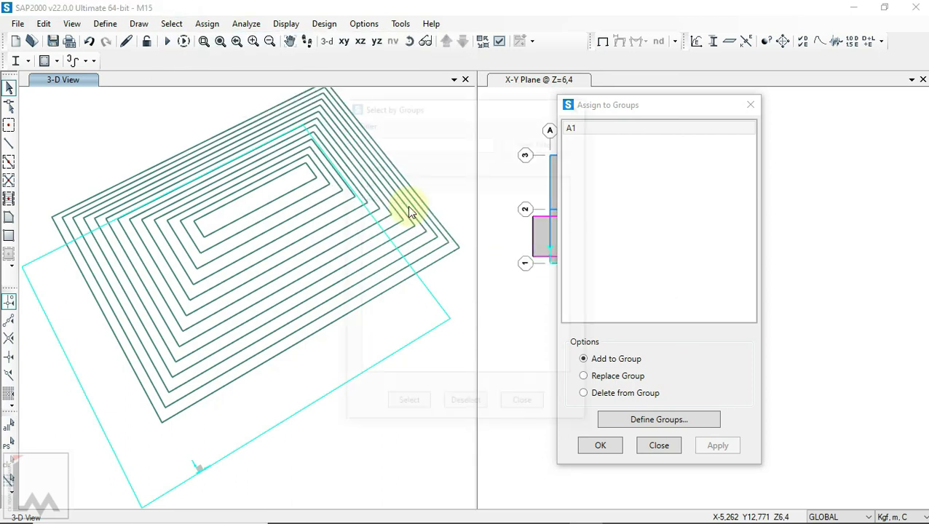
pyautogui.click(394, 183)
pyautogui.click(406, 406)
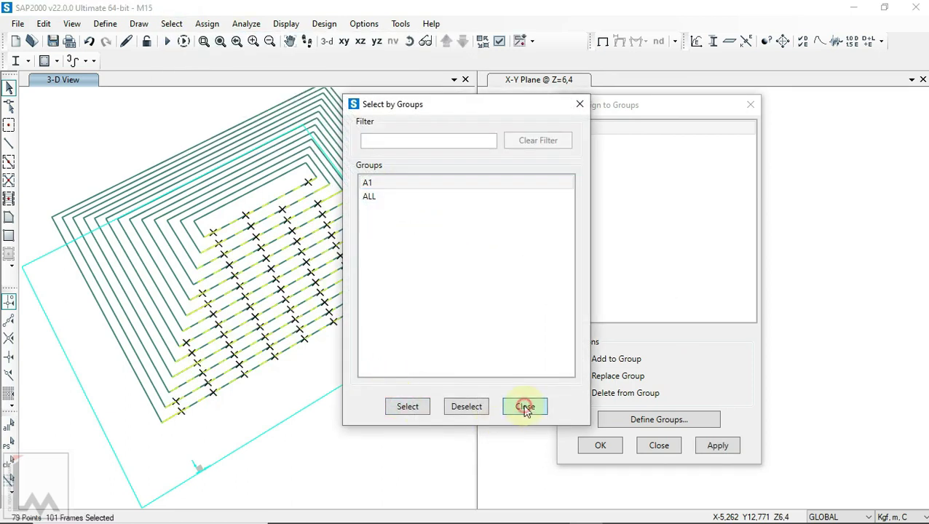
pyautogui.click(525, 406)
pyautogui.press('Delete')
# Rotate the model upright and window-select the first second-zone purlins and corner joints.
pyautogui.click(410, 41)
pyautogui.moveTo(276, 398)
pyautogui.mouseDown()
pyautogui.moveTo(546, 388)
pyautogui.moveTo(233, 421)
pyautogui.mouseUp()
pyautogui.moveTo(228, 250); pyautogui.dragTo(228, 253)
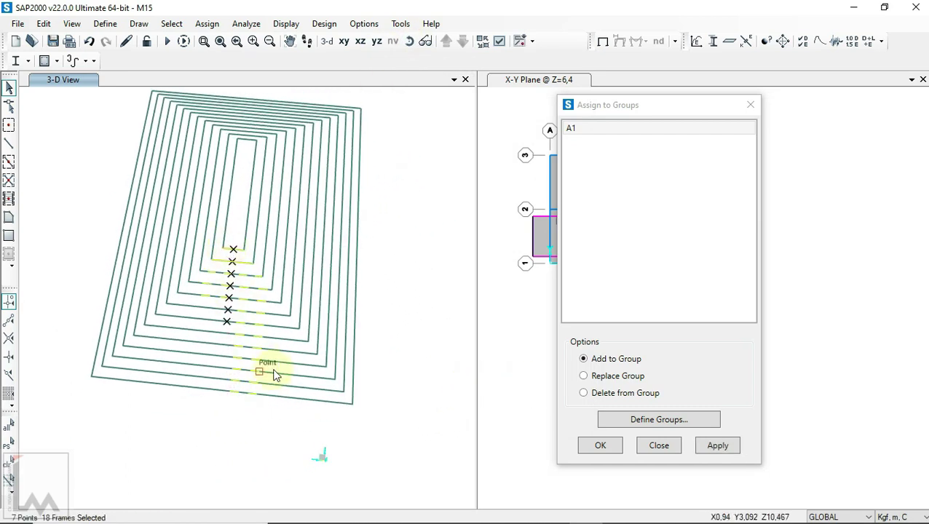
pyautogui.scroll(2, 227, 267)
pyautogui.moveTo(305, 431); pyautogui.dragTo(311, 461)
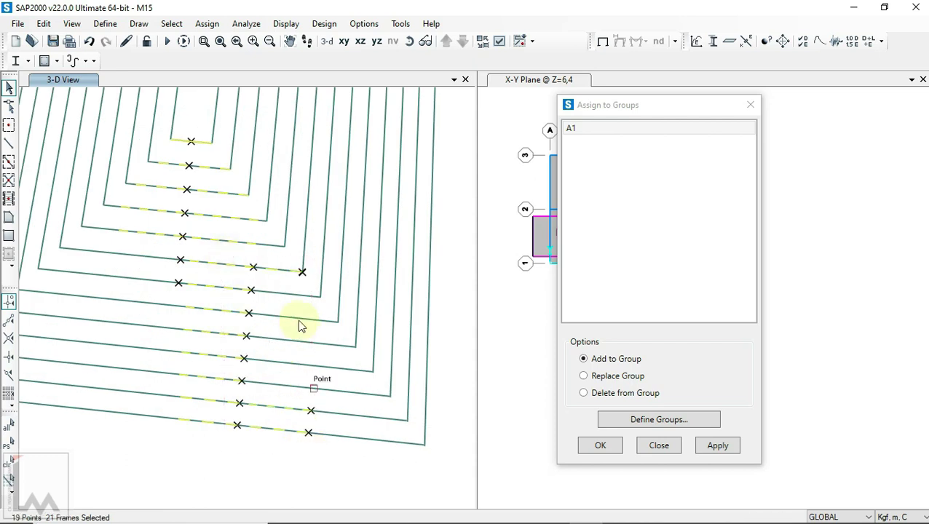
pyautogui.moveTo(301, 375); pyautogui.dragTo(400, 480)
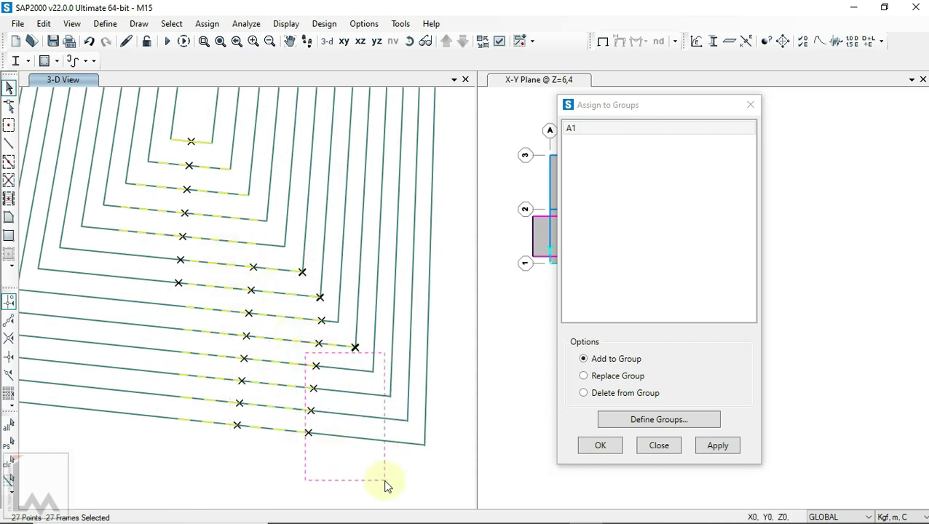
pyautogui.moveTo(363, 406); pyautogui.dragTo(419, 473)
# Add another band of second-zone purlins, reaching 61 points and 60 frames.
pyautogui.scroll(3, 296, 248)
pyautogui.scroll(-3, 369, 307)
pyautogui.scroll(2, 357, 338)
pyautogui.scroll(-2, 406, 312)
pyautogui.scroll(-1, 321, 456)
pyautogui.moveTo(321, 455); pyautogui.dragTo(197, 311)
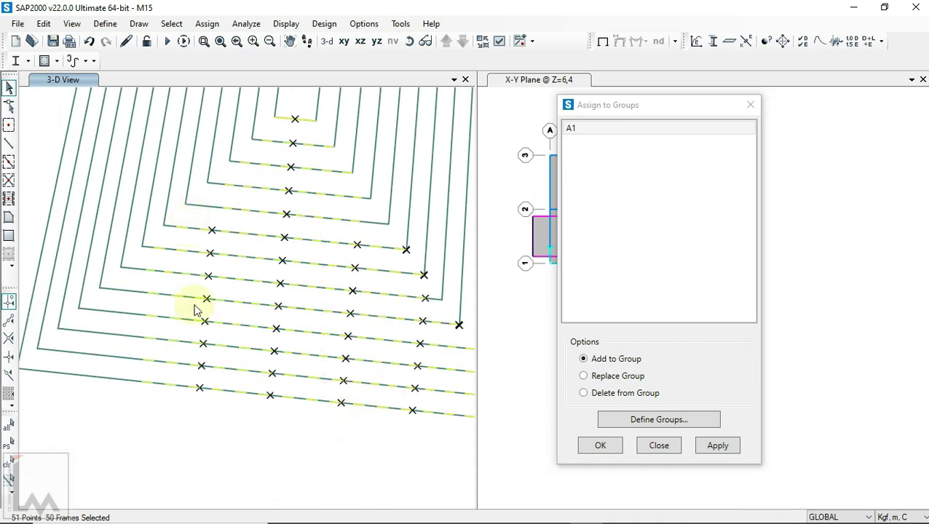
pyautogui.scroll(2, 183, 326)
pyautogui.scroll(2, 100, 380)
pyautogui.scroll(-1, 228, 243)
pyautogui.scroll(-2, 207, 234)
pyautogui.scroll(2, 208, 197)
pyautogui.scroll(-1, 325, 216)
pyautogui.scroll(-2, 324, 216)
# Create group A2 and assign the selected second-zone purlins to it.
pyautogui.click(659, 419)
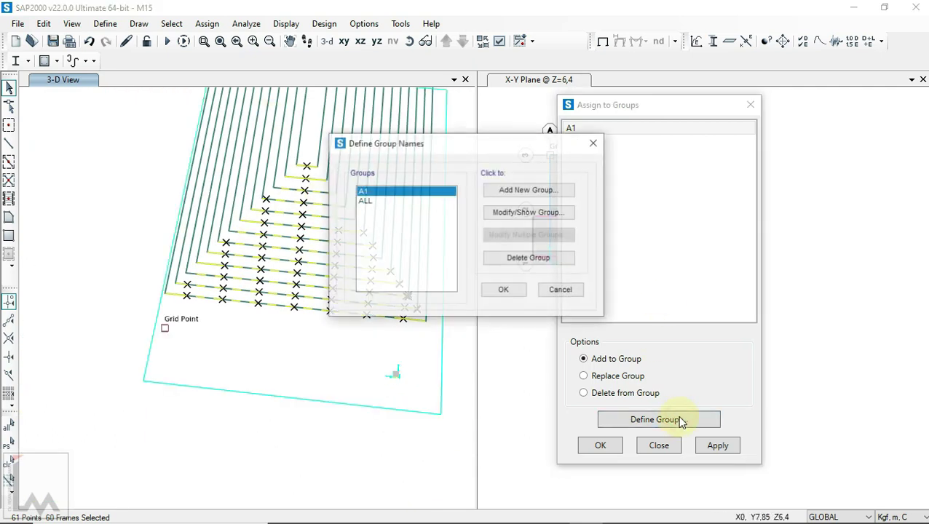
pyautogui.click(536, 199)
pyautogui.click(523, 154)
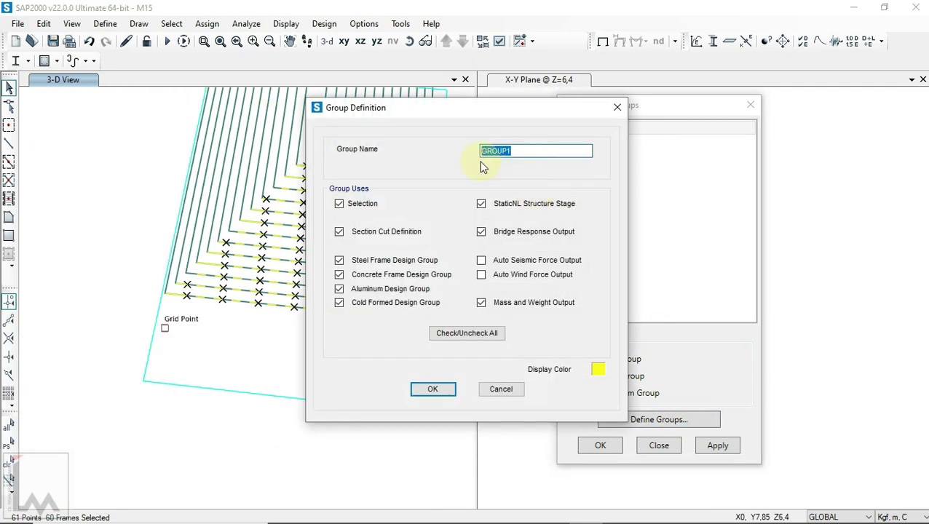
pyautogui.click(431, 391)
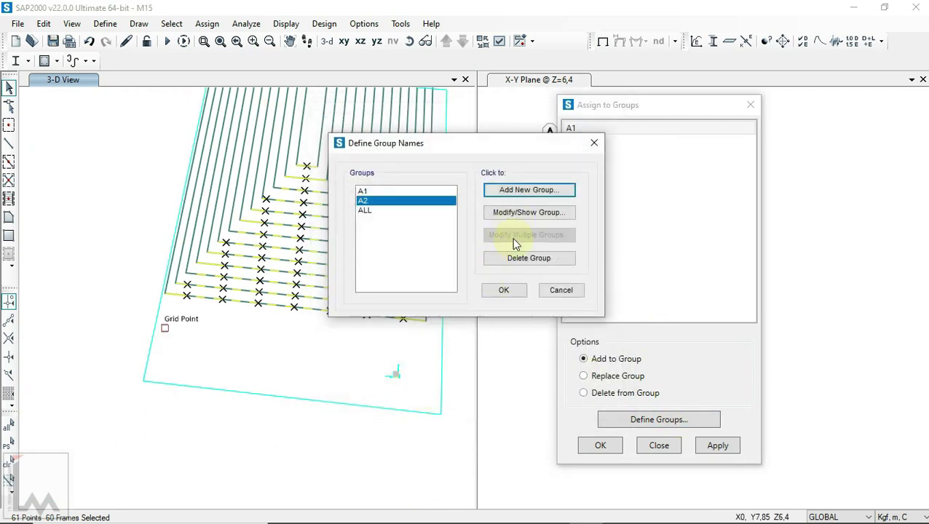
pyautogui.click(501, 289)
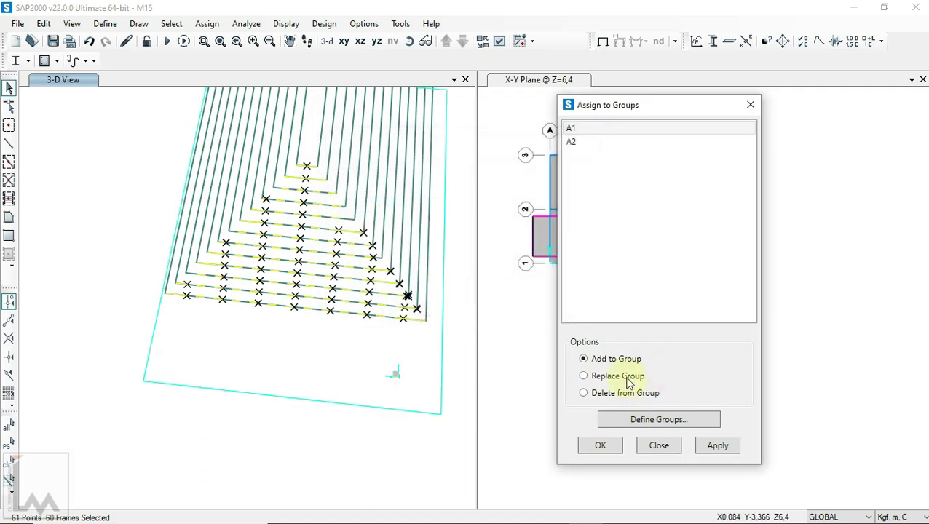
pyautogui.click(579, 143)
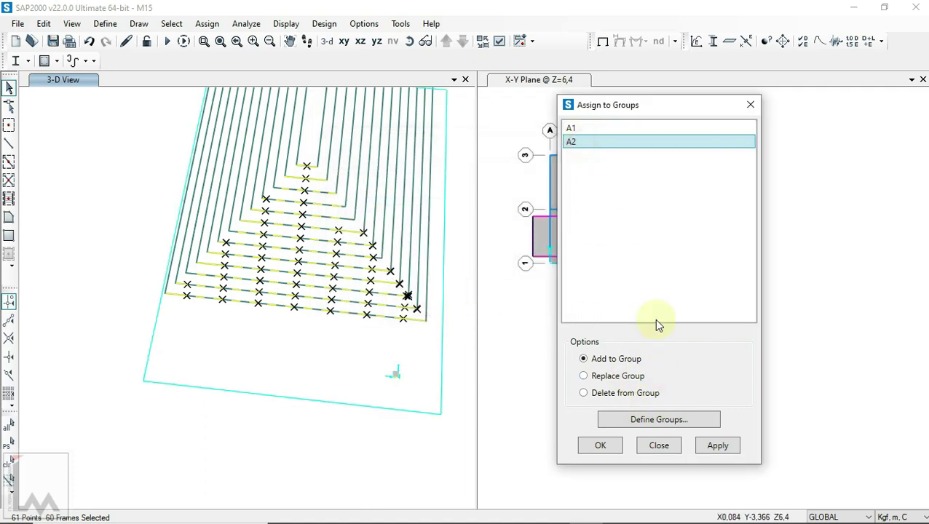
pyautogui.click(717, 447)
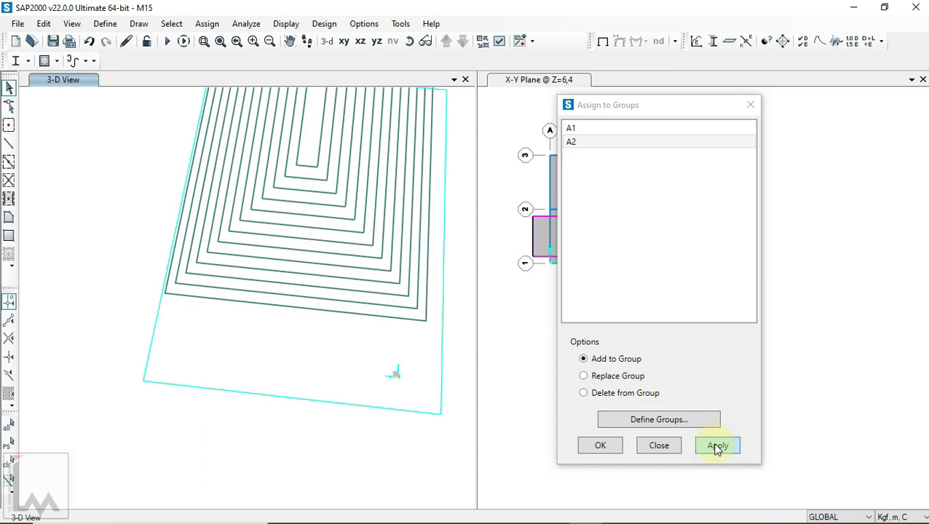
# Apply the A2 assignment and rotate the roof to a near-plan view.
pyautogui.click(717, 448)
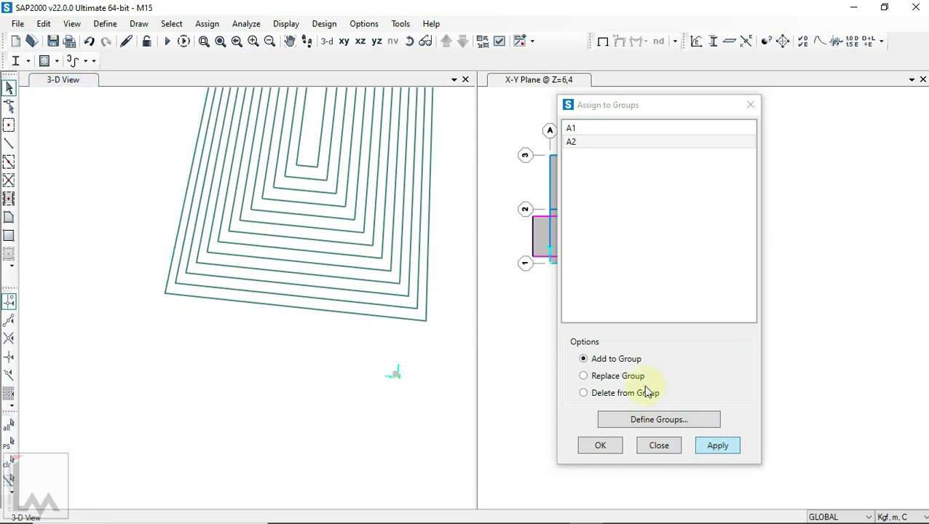
pyautogui.scroll(-3, 304, 377)
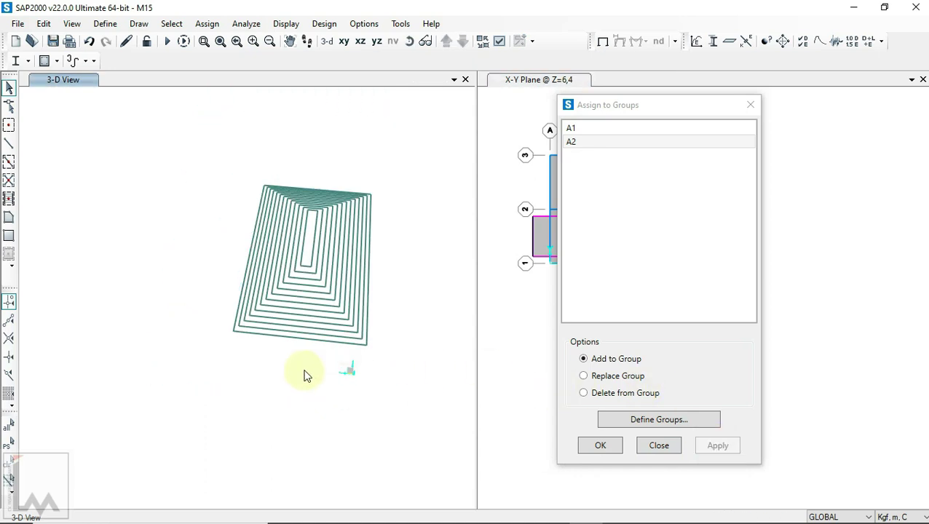
pyautogui.click(417, 42)
pyautogui.moveTo(254, 373); pyautogui.dragTo(717, 420)
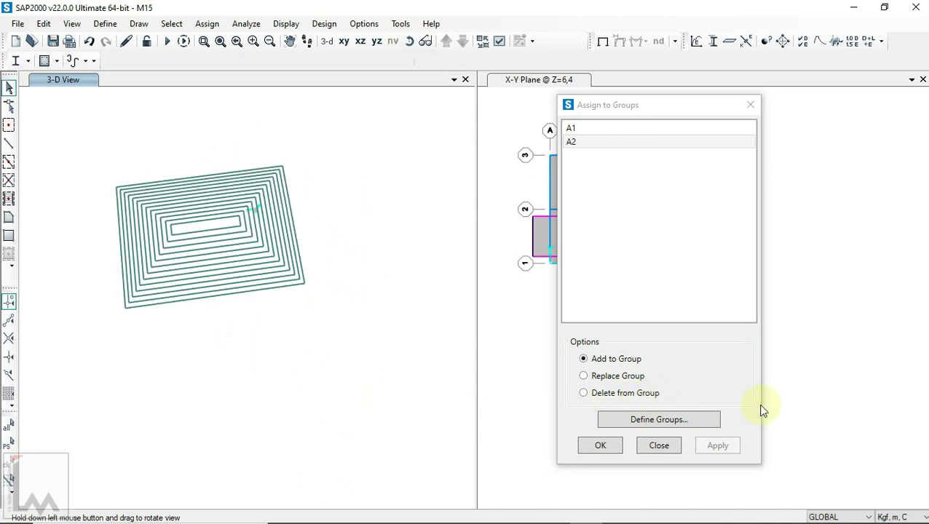
pyautogui.scroll(1, 253, 348)
pyautogui.scroll(2, 284, 366)
pyautogui.scroll(2, 339, 339)
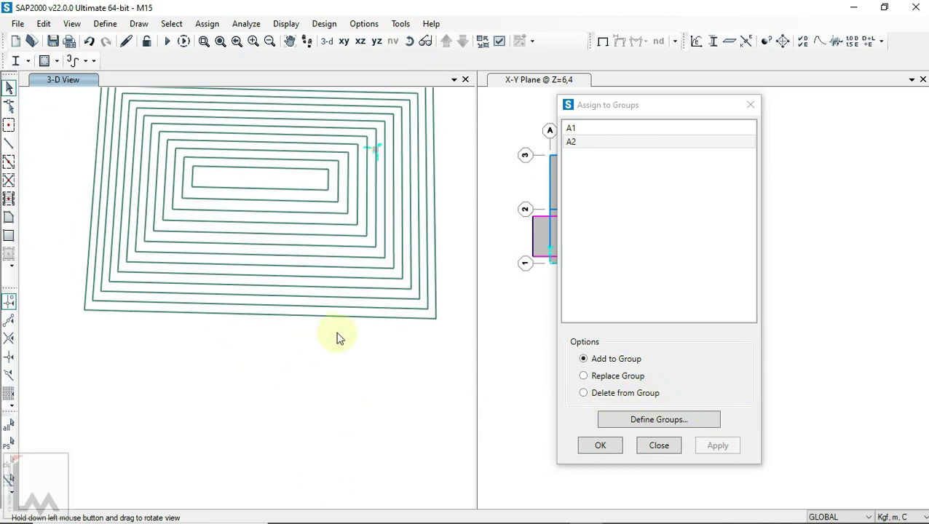
# Window-select the first blocks of third-zone purlins.
pyautogui.moveTo(197, 187); pyautogui.dragTo(195, 185)
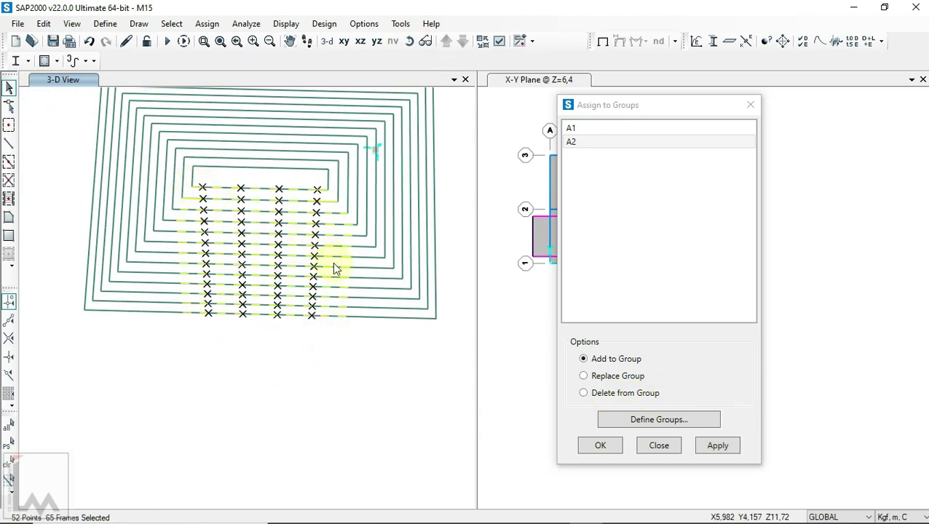
pyautogui.scroll(3, 332, 260)
pyautogui.moveTo(311, 225); pyautogui.dragTo(415, 408)
pyautogui.moveTo(386, 206); pyautogui.dragTo(366, 235)
pyautogui.scroll(-2, 367, 235)
pyautogui.moveTo(369, 356)
pyautogui.mouseDown()
pyautogui.moveTo(342, 331)
pyautogui.moveTo(450, 332)
pyautogui.mouseUp()
# Add the zone-edge purlins and one missed purlin, completing 100 points and 99 frames.
pyautogui.scroll(1, 450, 332)
pyautogui.scroll(2, 394, 276)
pyautogui.scroll(-2, 369, 344)
pyautogui.scroll(2, 368, 344)
pyautogui.scroll(-1, 445, 367)
pyautogui.scroll(-2, 364, 350)
pyautogui.scroll(2, 203, 291)
pyautogui.moveTo(256, 385); pyautogui.dragTo(175, 284)
pyautogui.scroll(1, 146, 324)
pyautogui.scroll(2, 211, 326)
pyautogui.scroll(1, 266, 211)
pyautogui.scroll(-1, 267, 211)
pyautogui.click(203, 297)
pyautogui.scroll(-3, 222, 290)
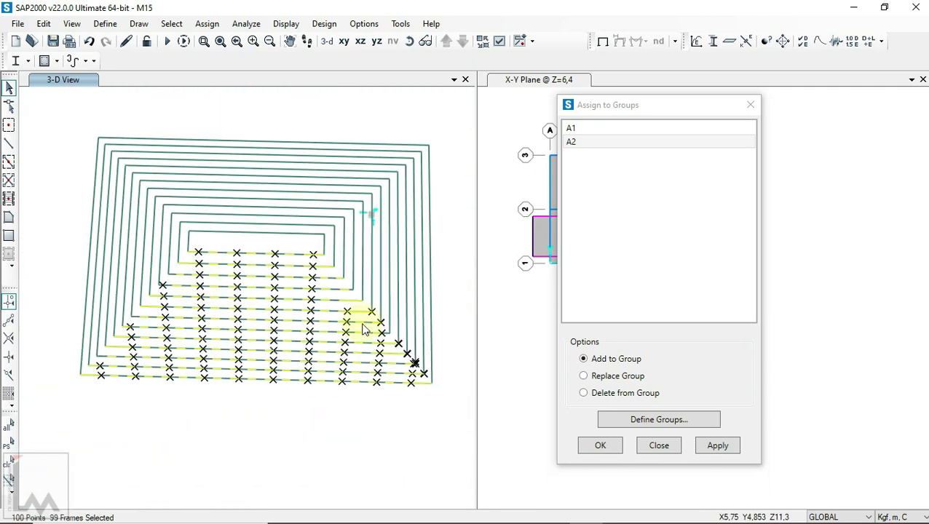
# Create group A3, assign the selected purlins to it, and clear the selection.
pyautogui.click(657, 420)
pyautogui.click(534, 190)
pyautogui.write('A3')
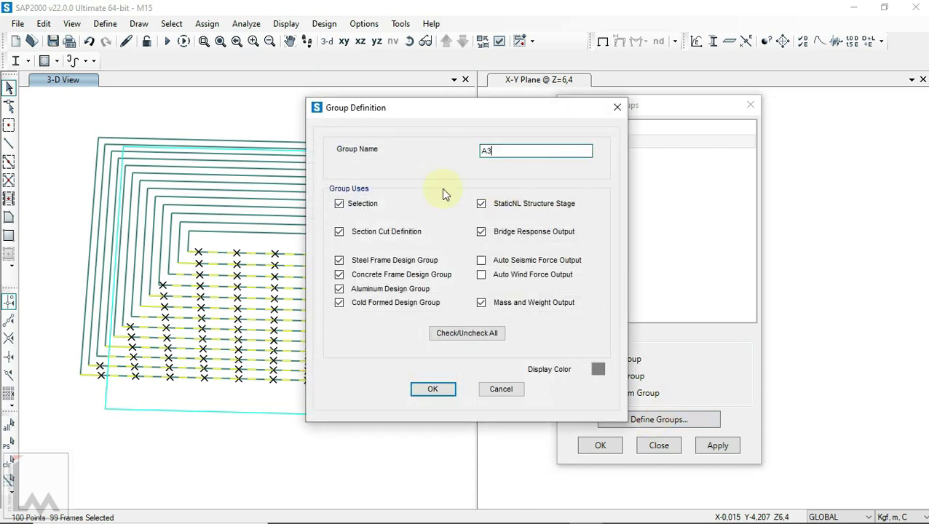
pyautogui.click(436, 390)
pyautogui.click(502, 291)
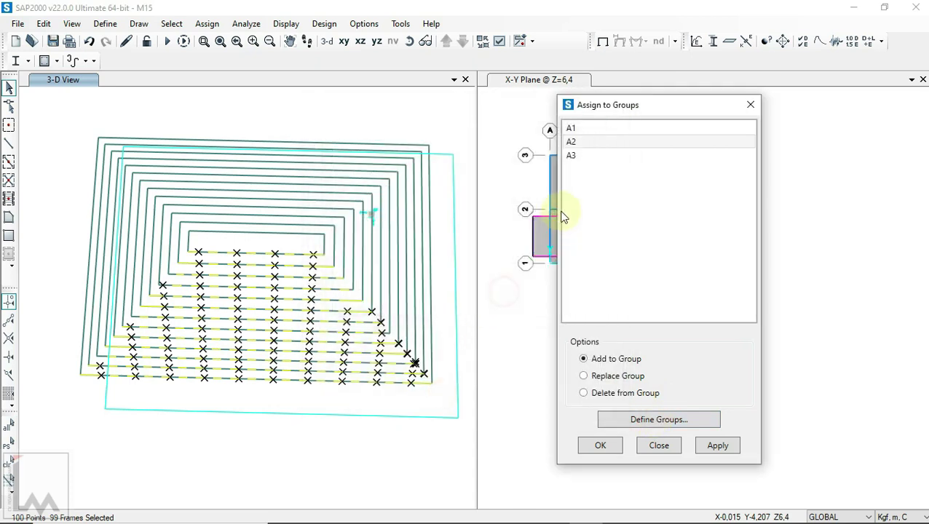
pyautogui.click(573, 156)
pyautogui.click(717, 447)
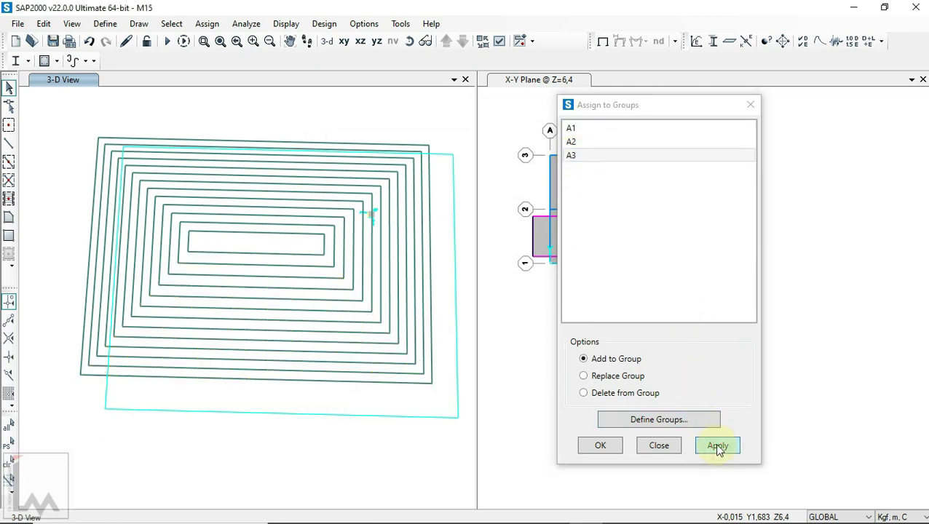
pyautogui.click(711, 448)
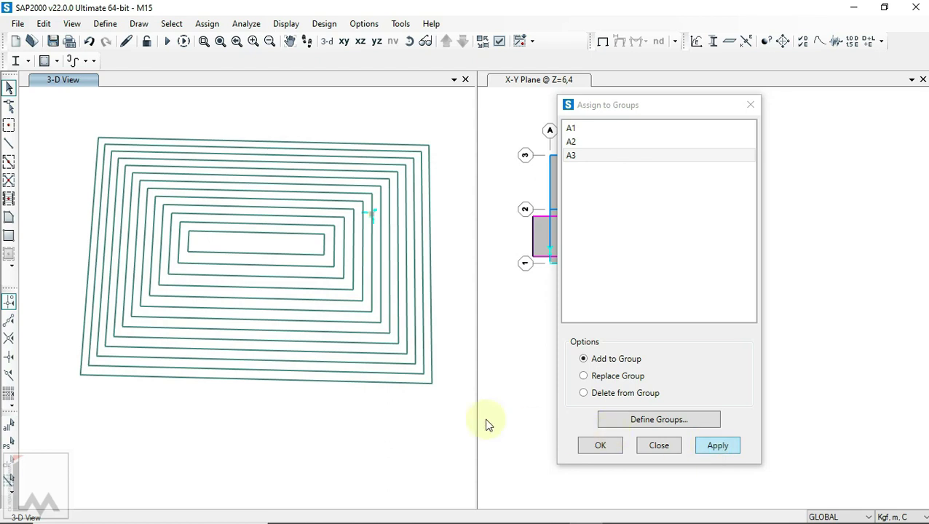
# Rotate the roof and window-select the middle-strip purlins of the fourth zone.
pyautogui.scroll(-3, 354, 320)
pyautogui.click(409, 40)
pyautogui.moveTo(235, 388)
pyautogui.mouseDown()
pyautogui.moveTo(317, 416)
pyautogui.moveTo(642, 383)
pyautogui.mouseUp()
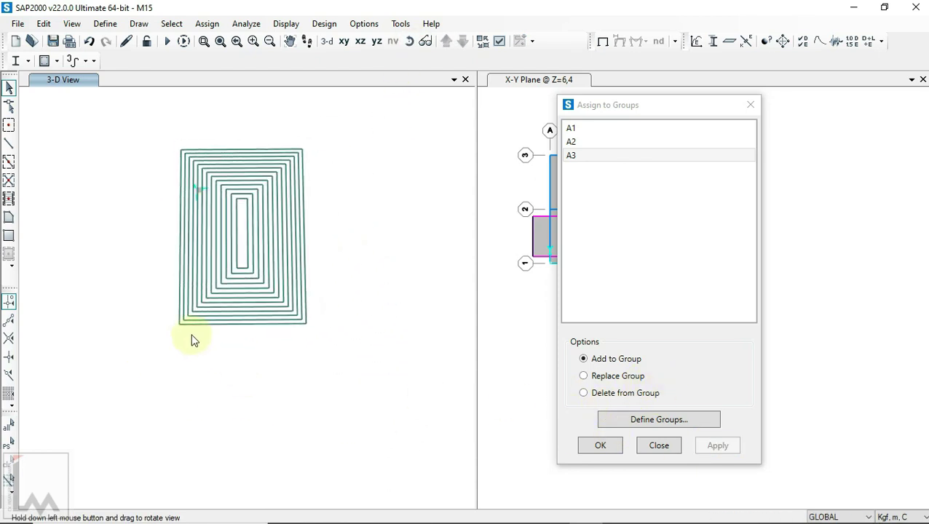
pyautogui.scroll(2, 193, 338)
pyautogui.scroll(2, 295, 202)
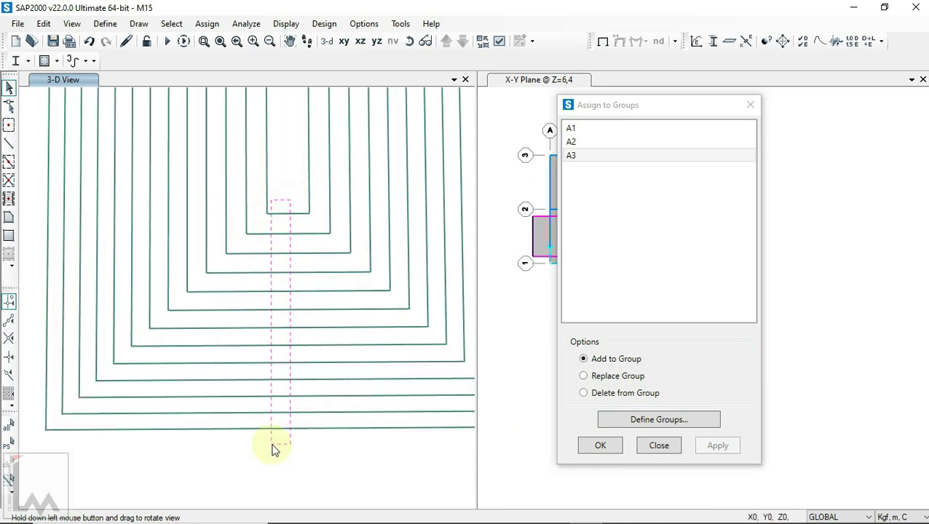
pyautogui.moveTo(275, 449); pyautogui.dragTo(276, 449)
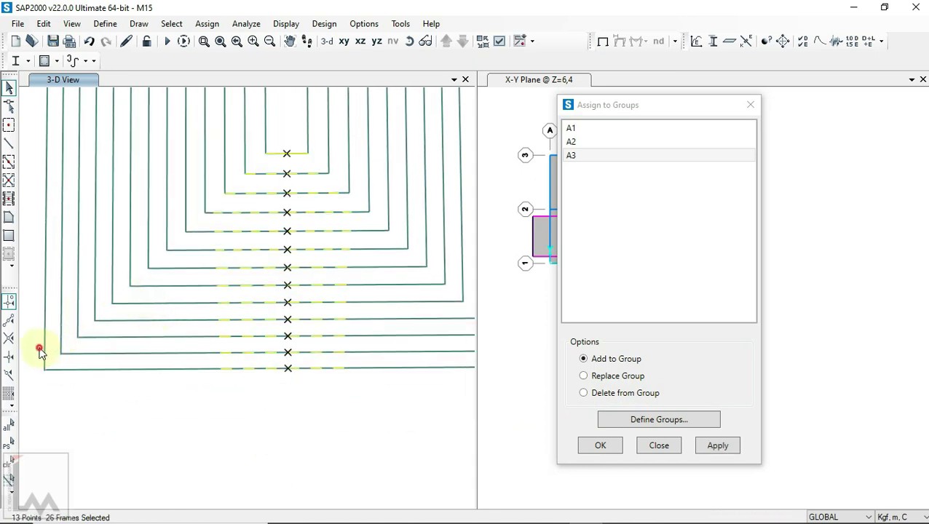
pyautogui.moveTo(40, 351); pyautogui.dragTo(438, 427)
pyautogui.scroll(3, 85, 317)
pyautogui.scroll(-2, 66, 306)
pyautogui.moveTo(67, 307); pyautogui.dragTo(425, 369)
# Add the remaining purlin rows and drop one stray frame, reaching 93 points and 66 frames.
pyautogui.scroll(-1, 178, 326)
pyautogui.scroll(2, 178, 325)
pyautogui.moveTo(156, 296); pyautogui.dragTo(470, 362)
pyautogui.scroll(-1, 252, 326)
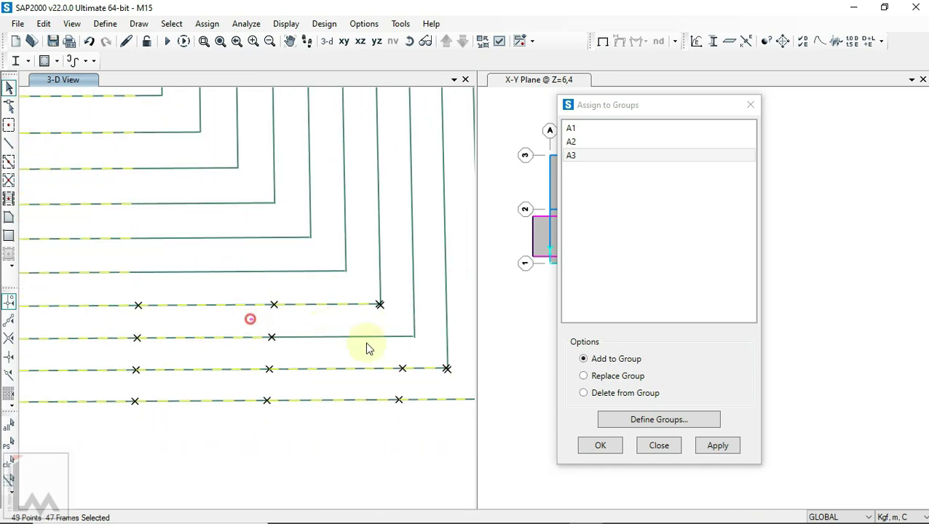
pyautogui.scroll(-2, 37, 311)
pyautogui.moveTo(68, 255); pyautogui.dragTo(364, 290)
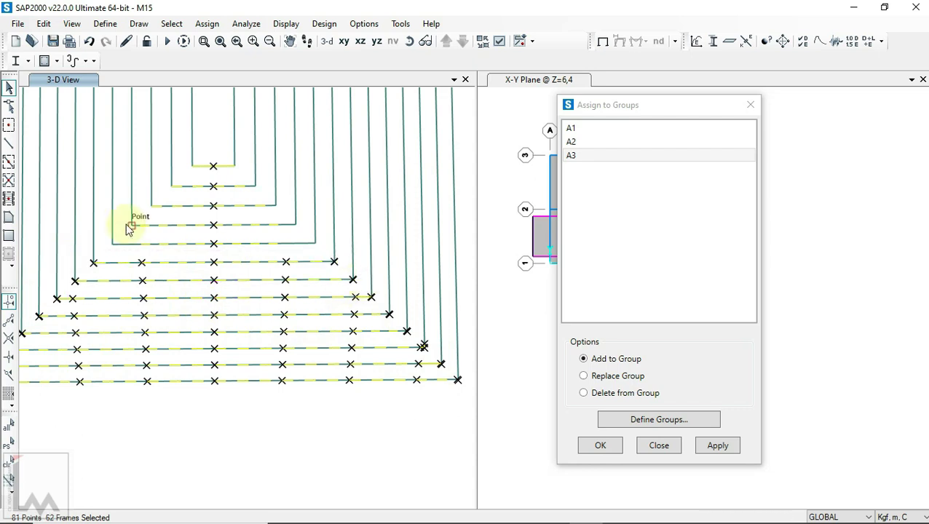
pyautogui.moveTo(319, 256); pyautogui.dragTo(326, 251)
pyautogui.scroll(2, 105, 227)
pyautogui.scroll(2, 148, 207)
pyautogui.scroll(-2, 139, 269)
pyautogui.scroll(3, 392, 227)
pyautogui.click(388, 222)
pyautogui.scroll(-2, 397, 248)
pyautogui.scroll(-3, 364, 247)
pyautogui.scroll(-2, 349, 262)
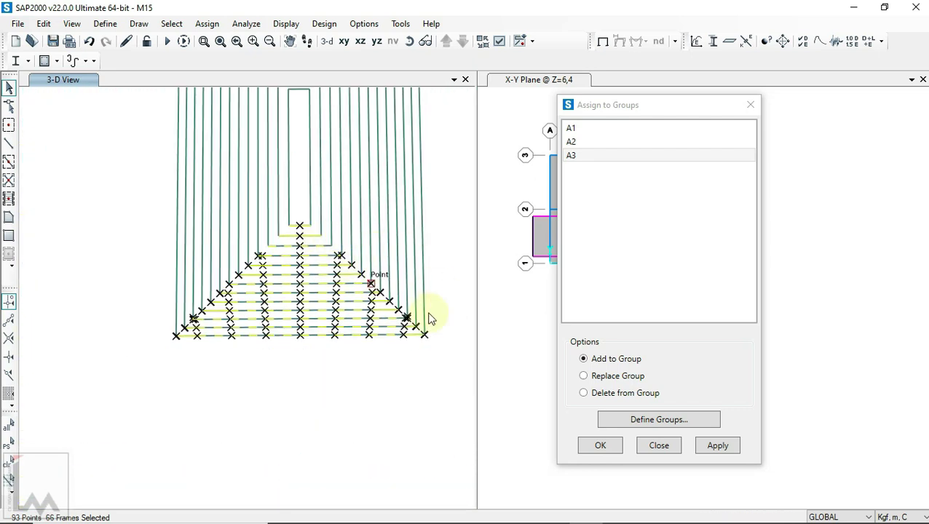
# Create group A4 and assign the selected purlins to it.
pyautogui.click(653, 420)
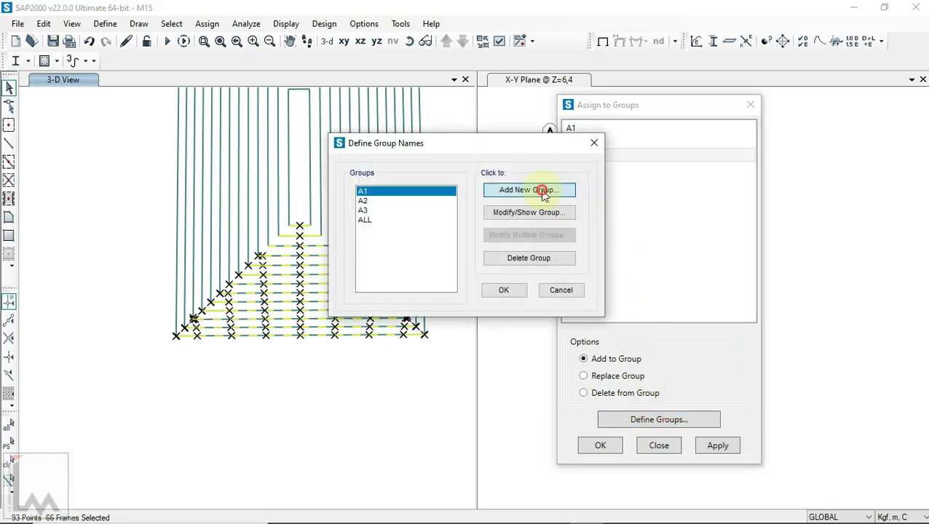
pyautogui.click(545, 190)
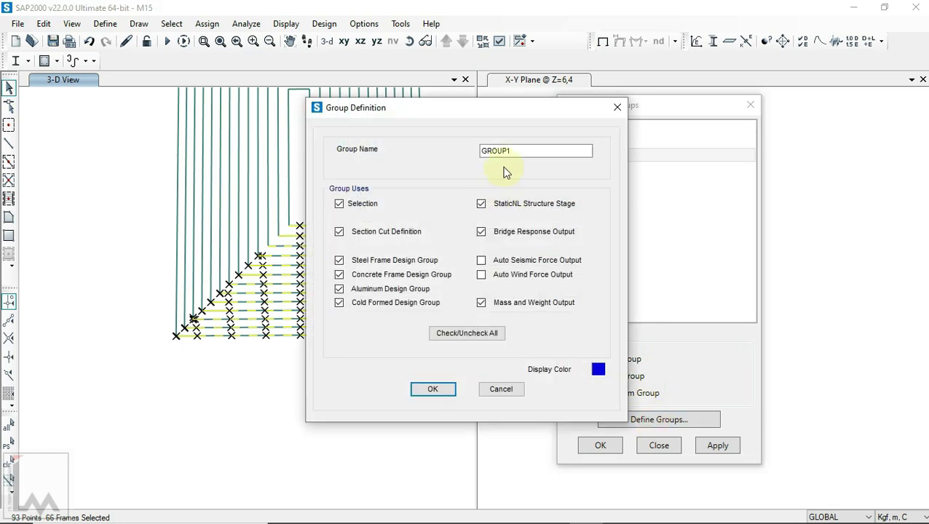
pyautogui.click(414, 391)
pyautogui.click(509, 291)
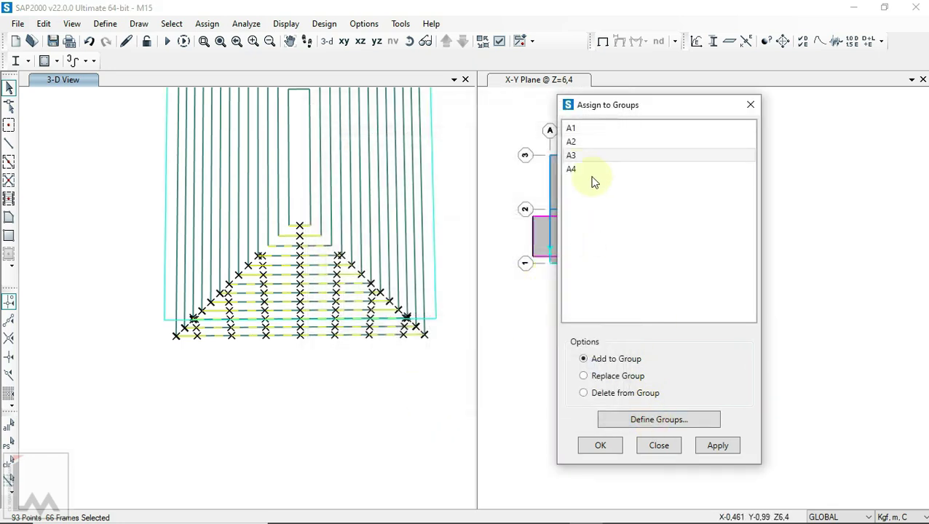
pyautogui.click(593, 169)
pyautogui.click(611, 447)
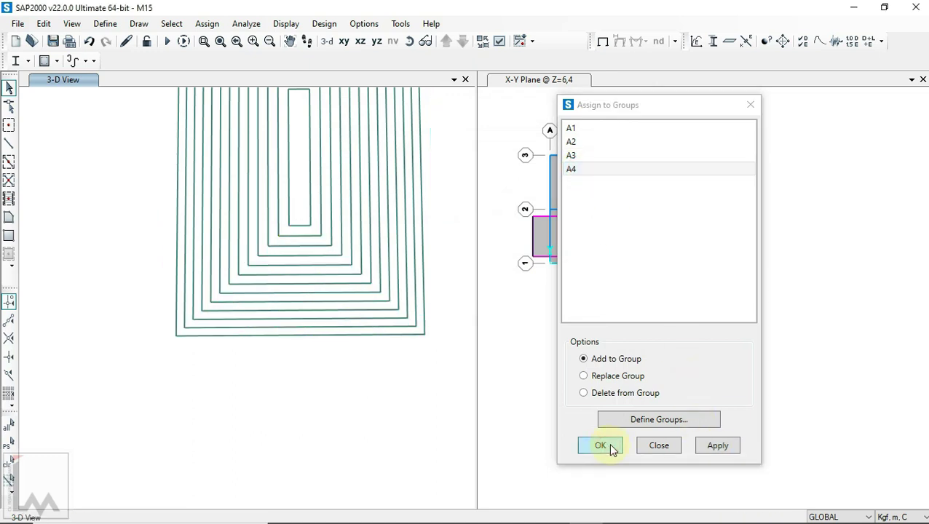
pyautogui.click(610, 447)
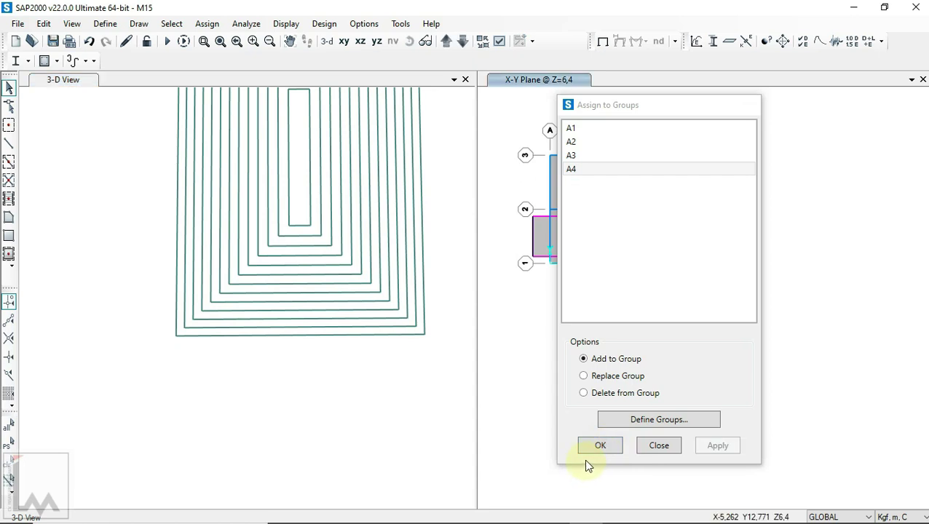
# Select all roof purlin frames in group A1 using Select by Groups.
pyautogui.click(412, 42)
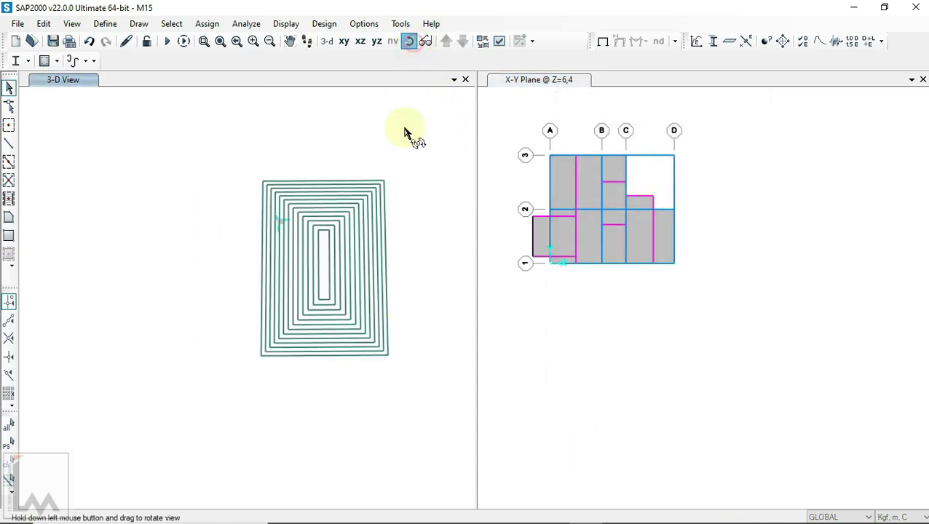
pyautogui.moveTo(409, 418)
pyautogui.mouseDown()
pyautogui.moveTo(177, 261)
pyautogui.moveTo(210, 233)
pyautogui.moveTo(238, 228)
pyautogui.mouseUp()
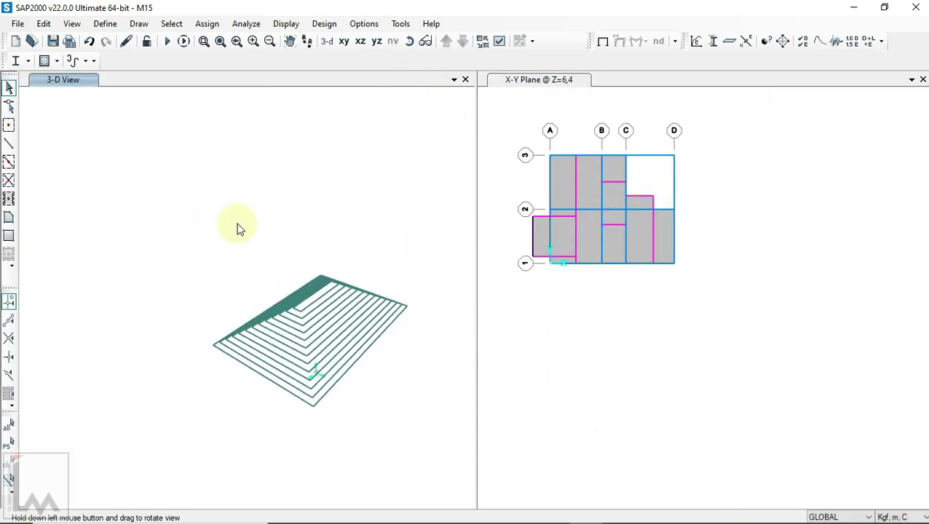
pyautogui.moveTo(394, 431)
pyautogui.mouseDown()
pyautogui.moveTo(348, 367)
pyautogui.moveTo(279, 303)
pyautogui.mouseUp()
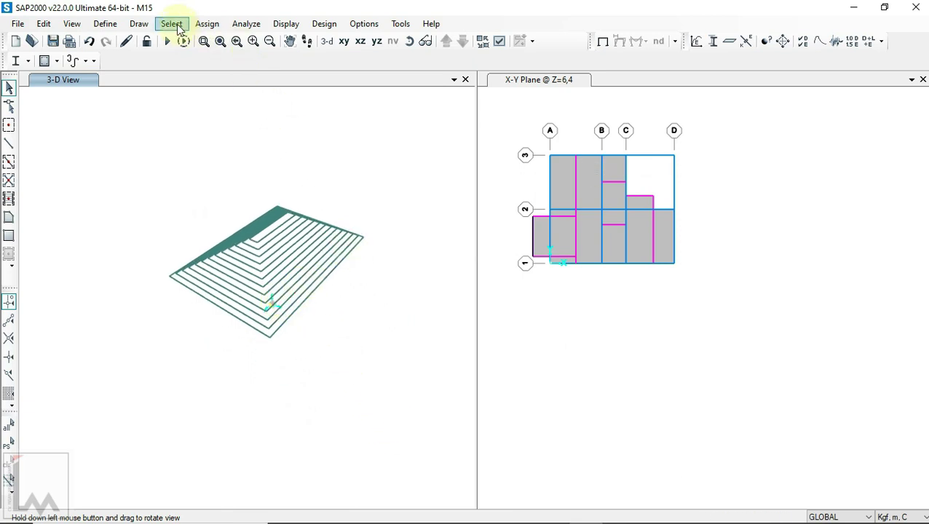
pyautogui.click(198, 24)
pyautogui.moveTo(193, 40)
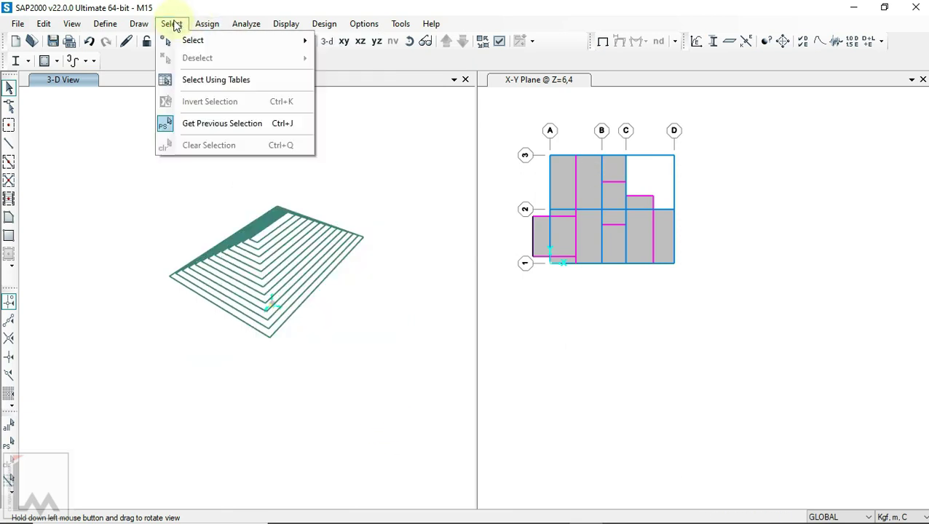
pyautogui.click(394, 205)
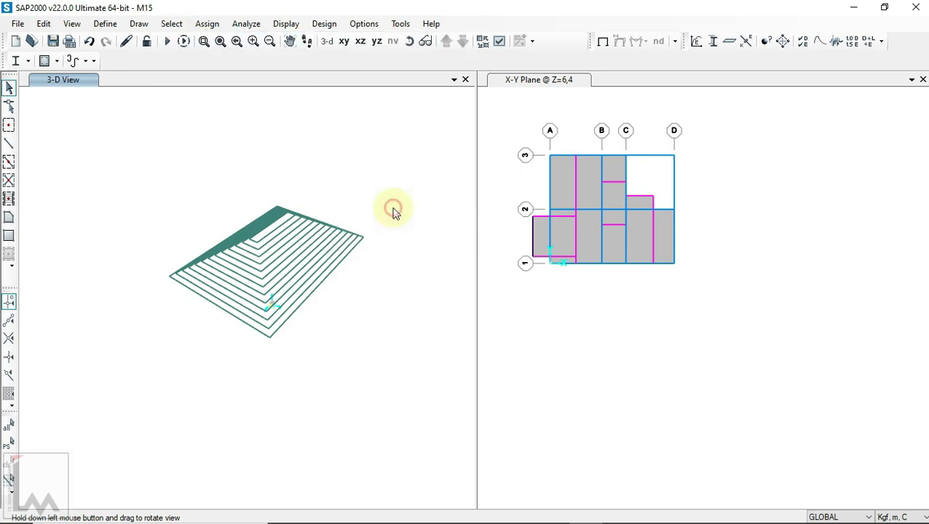
pyautogui.click(372, 183)
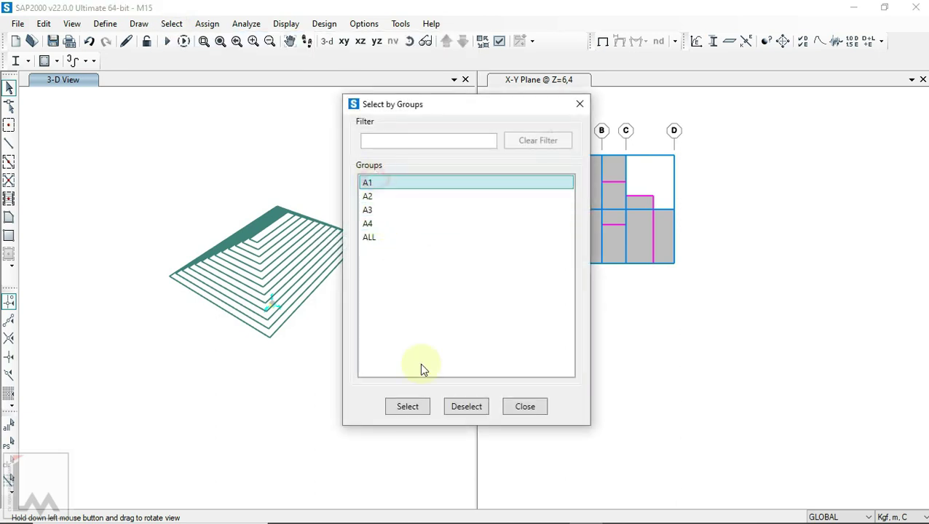
pyautogui.click(409, 406)
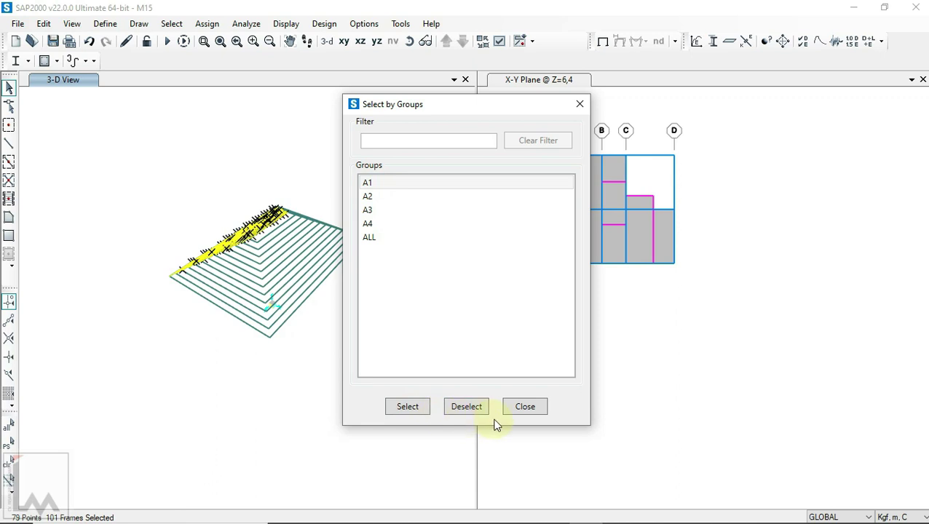
pyautogui.click(525, 409)
# Orbit and zoom the 3-D view to inspect the selected A1 purlins.
pyautogui.click(410, 43)
pyautogui.moveTo(145, 280)
pyautogui.mouseDown()
pyautogui.moveTo(805, 311)
pyautogui.moveTo(910, 287)
pyautogui.mouseUp()
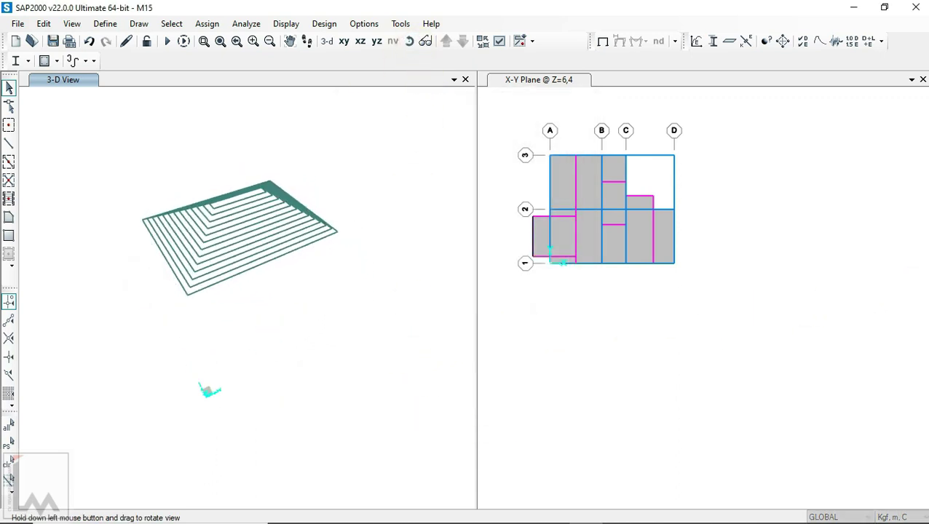
pyautogui.moveTo(379, 252); pyautogui.dragTo(374, 292)
pyautogui.scroll(5, 318, 233)
pyautogui.scroll(-3, 318, 233)
pyautogui.scroll(-1, 292, 252)
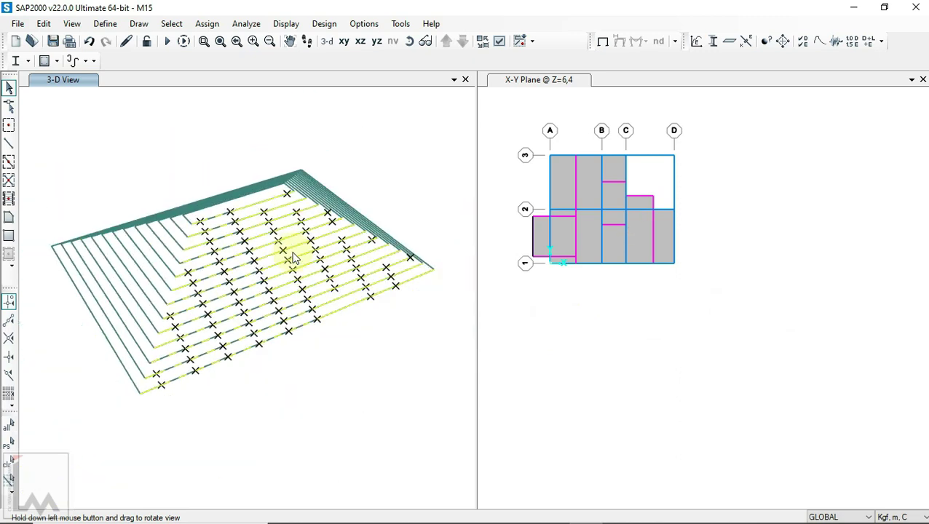
pyautogui.moveTo(357, 315); pyautogui.dragTo(406, 330)
pyautogui.click(208, 27)
pyautogui.moveTo(239, 186)
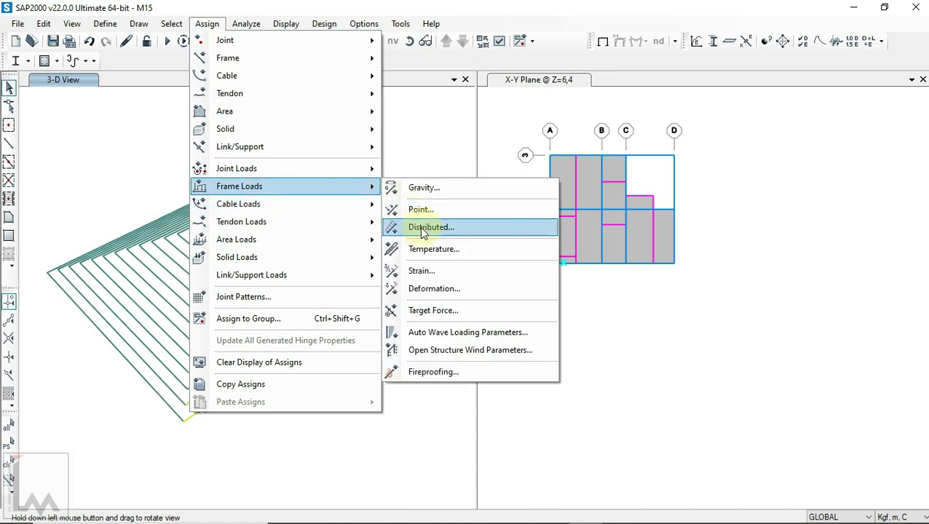
# Set up a distributed frame load in pattern Wy, Local coordinates, direction 3.
pyautogui.click(424, 230)
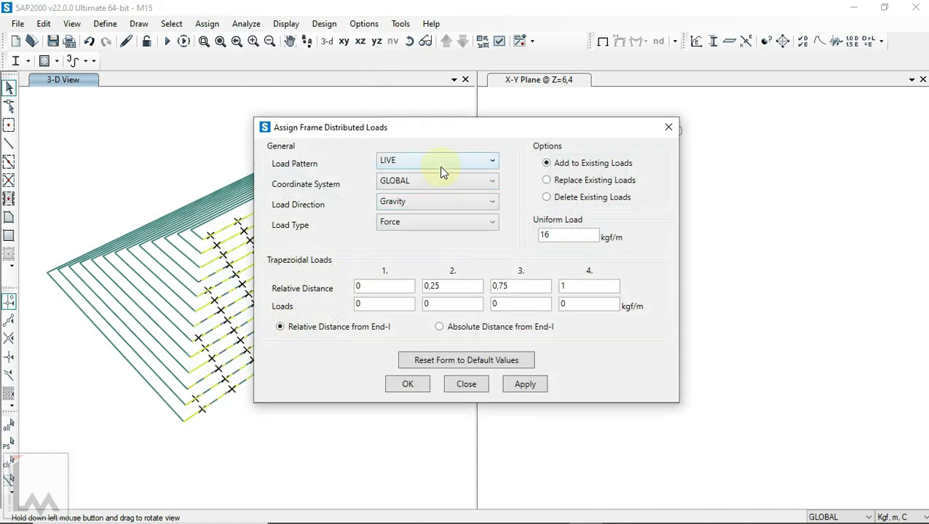
pyautogui.click(440, 162)
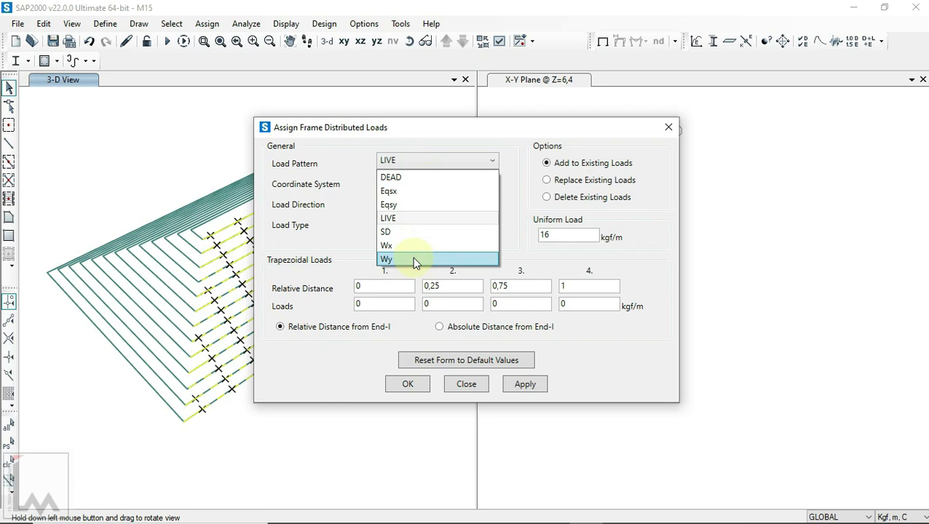
pyautogui.click(413, 260)
pyautogui.click(423, 180)
pyautogui.click(418, 208)
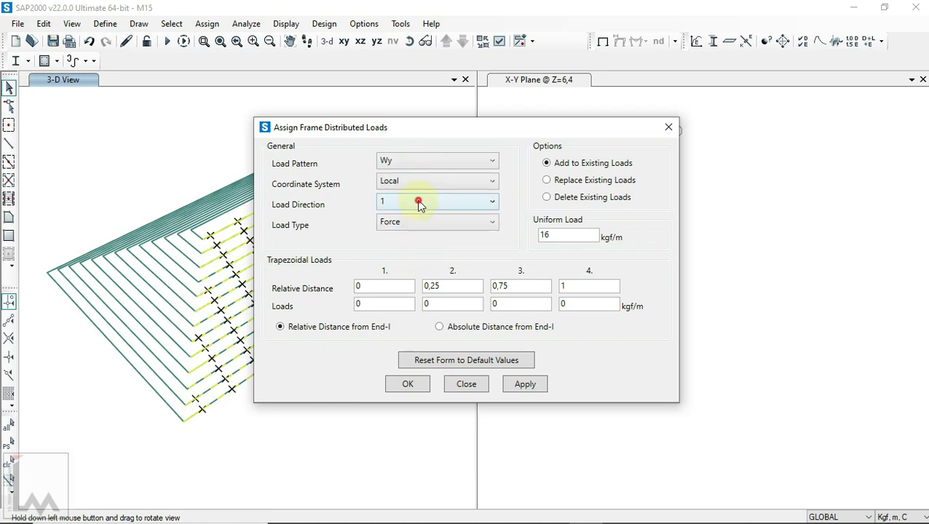
pyautogui.click(419, 203)
pyautogui.click(417, 244)
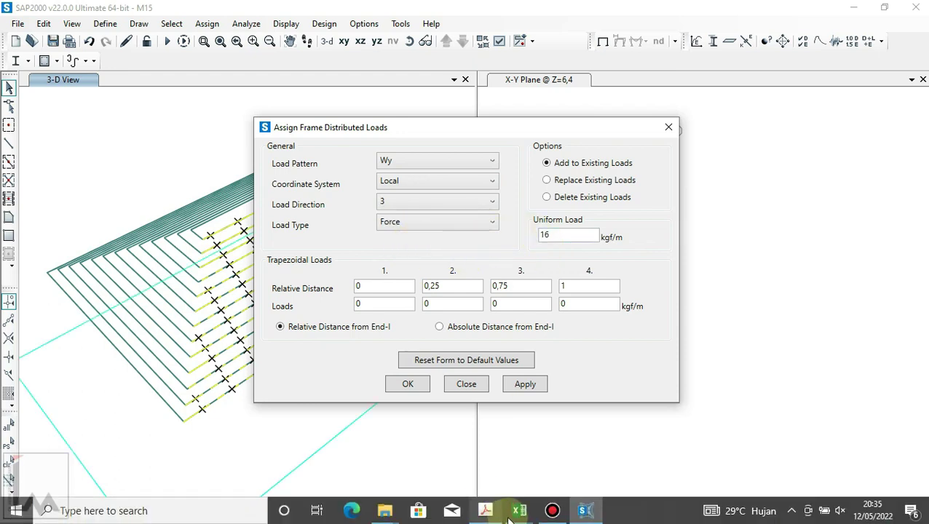
pyautogui.moveTo(518, 511)
pyautogui.click(595, 460)
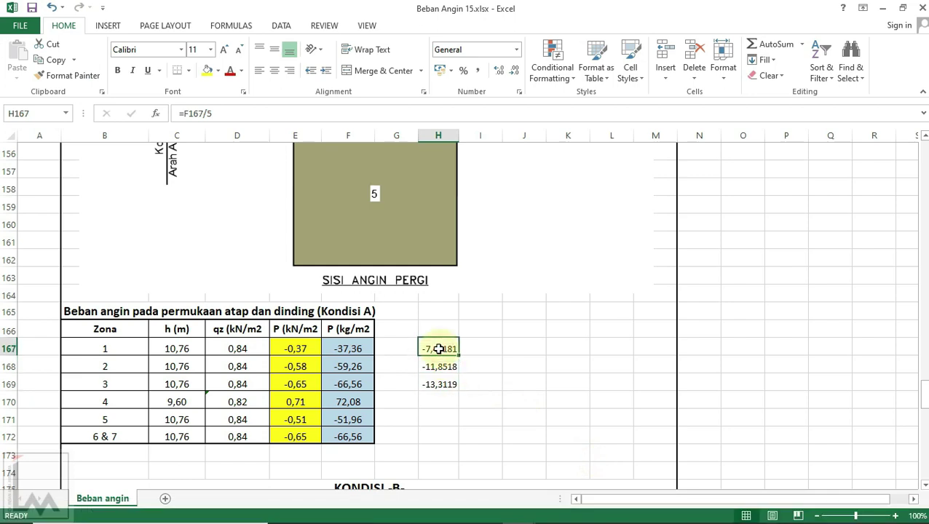
# Take zone 1's -7,47181 value from cell H167 in Excel back to SAP2000.
pyautogui.scroll(3, 425, 368)
pyautogui.scroll(2, 430, 356)
pyautogui.scroll(-1, 427, 346)
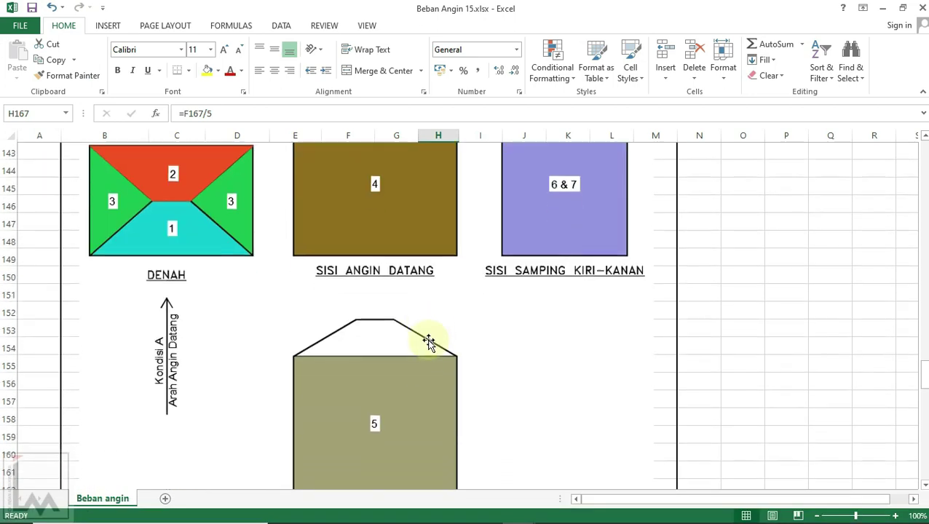
pyautogui.scroll(-3, 428, 344)
pyautogui.scroll(-2, 428, 342)
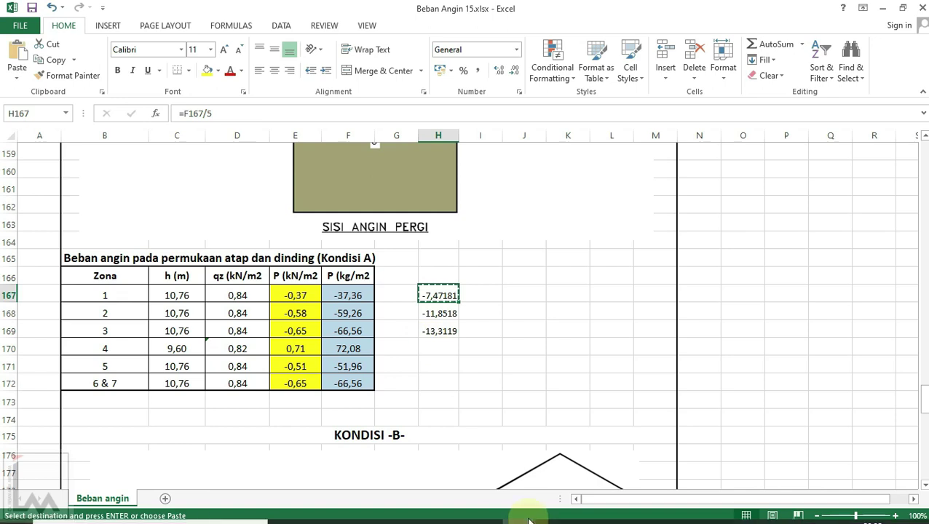
pyautogui.click(586, 513)
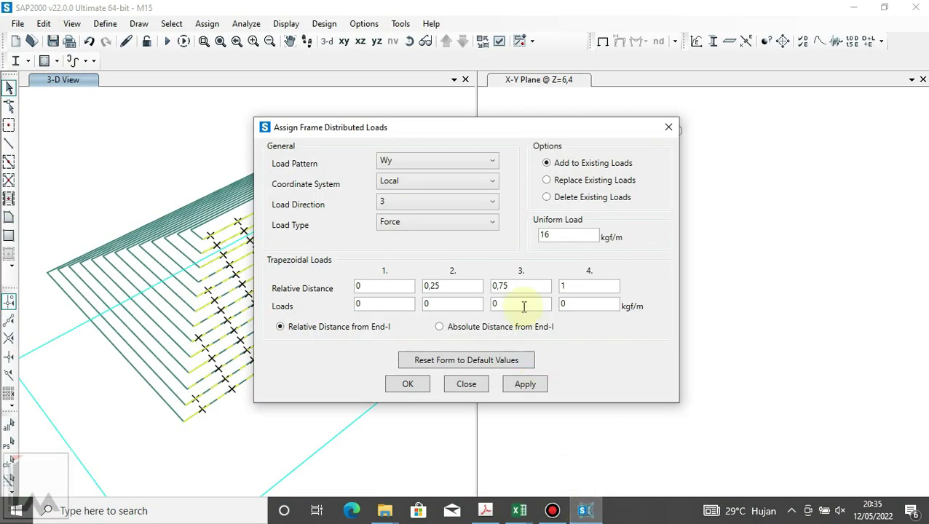
# Apply a uniform 7,47 kgf/m load to the A1 purlins and move the dialog aside.
pyautogui.moveTo(565, 236); pyautogui.dragTo(524, 242)
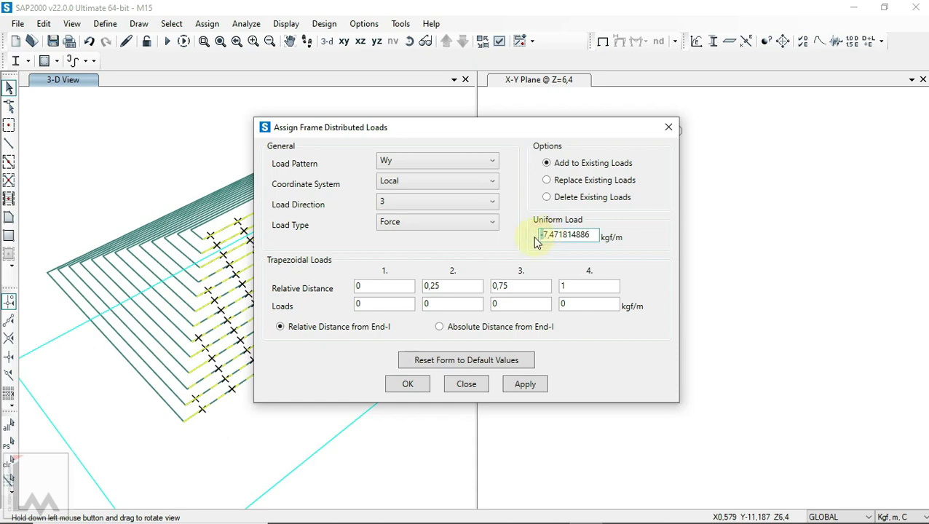
pyautogui.click(524, 384)
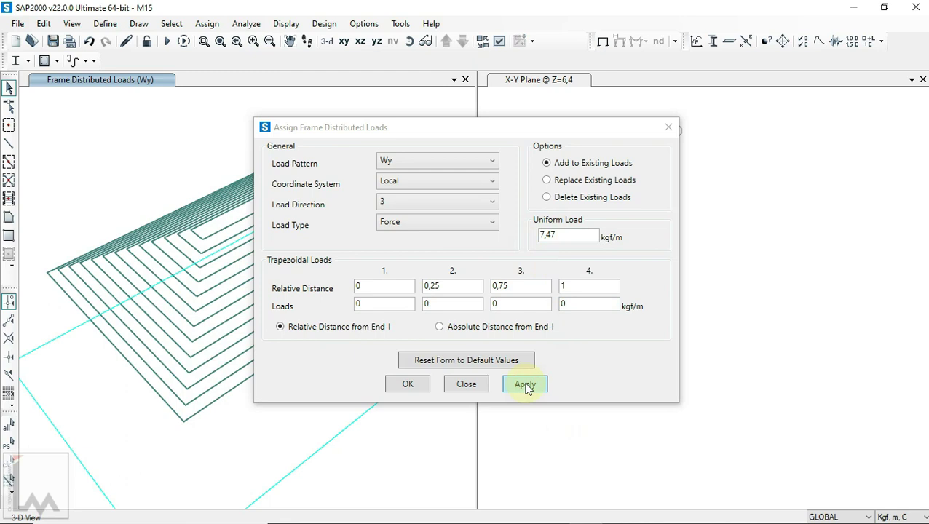
pyautogui.click(444, 129)
pyautogui.moveTo(469, 140); pyautogui.dragTo(582, 145)
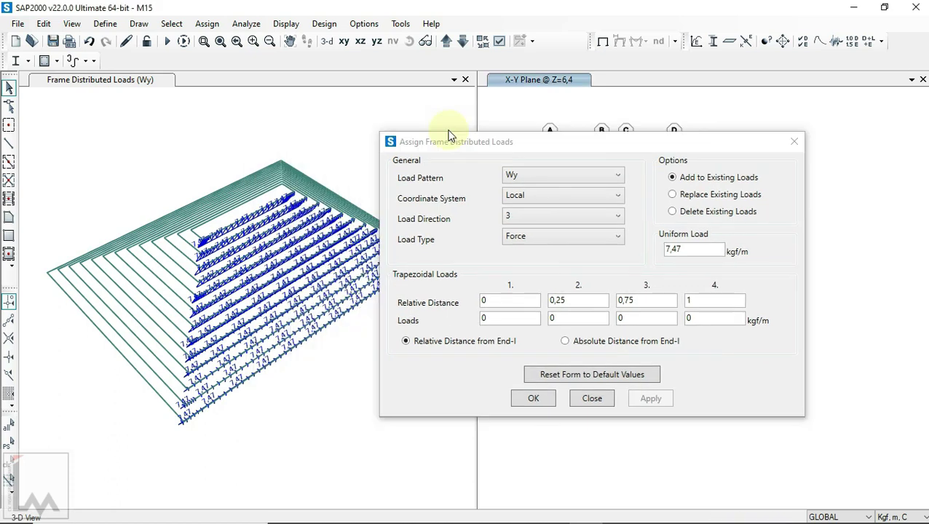
pyautogui.click(434, 373)
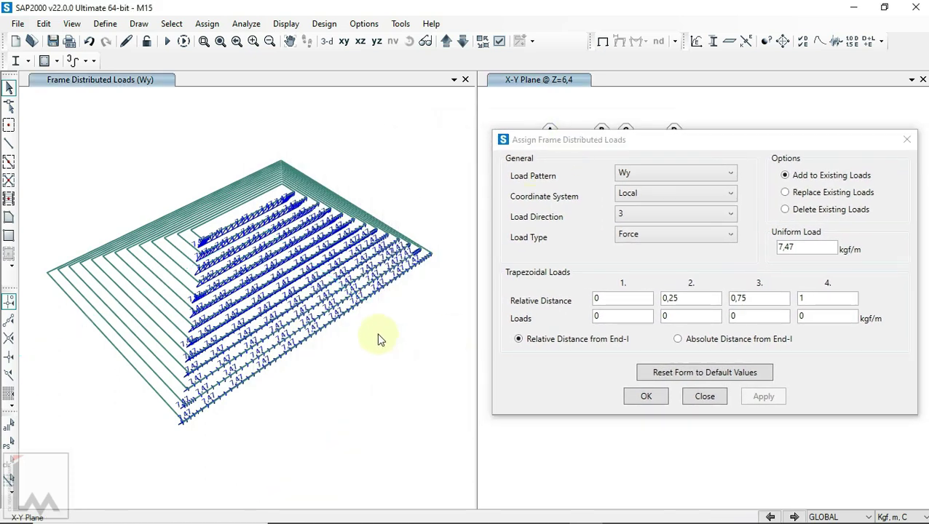
# Orbit and zoom the roof model to check the 7,47 kgf/m load arrows on A1.
pyautogui.scroll(2, 364, 324)
pyautogui.scroll(2, 305, 288)
pyautogui.click(418, 42)
pyautogui.moveTo(398, 109)
pyautogui.mouseDown()
pyautogui.moveTo(439, 266)
pyautogui.moveTo(263, 234)
pyautogui.mouseUp()
pyautogui.moveTo(224, 369)
pyautogui.mouseDown()
pyautogui.moveTo(332, 369)
pyautogui.moveTo(336, 389)
pyautogui.moveTo(301, 398)
pyautogui.moveTo(303, 410)
pyautogui.moveTo(290, 349)
pyautogui.mouseUp()
pyautogui.scroll(3, 290, 349)
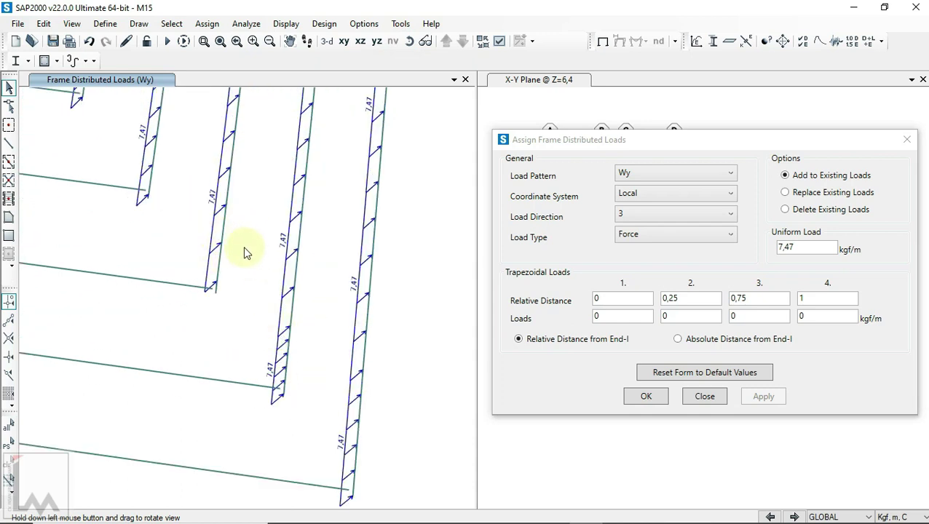
pyautogui.scroll(-3, 242, 248)
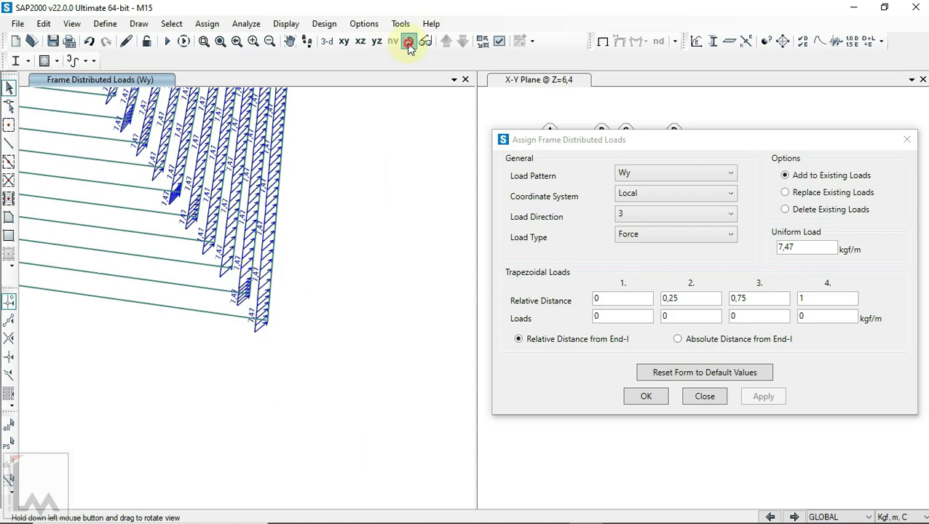
pyautogui.moveTo(253, 419)
pyautogui.mouseDown()
pyautogui.moveTo(249, 344)
pyautogui.moveTo(226, 379)
pyautogui.mouseUp()
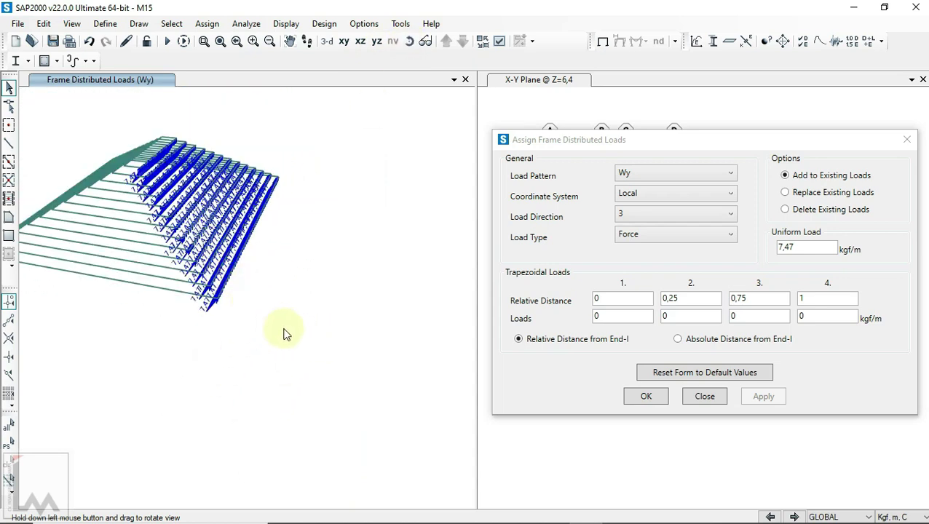
pyautogui.moveTo(284, 334); pyautogui.dragTo(296, 318)
pyautogui.moveTo(186, 217); pyautogui.dragTo(288, 236)
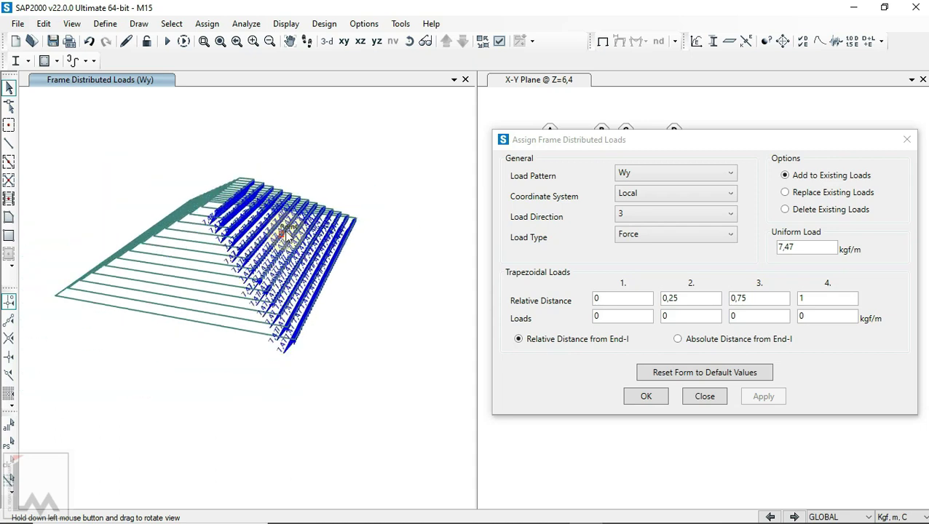
pyautogui.moveTo(388, 209)
pyautogui.mouseDown()
pyautogui.moveTo(335, 247)
pyautogui.moveTo(242, 276)
pyautogui.mouseUp()
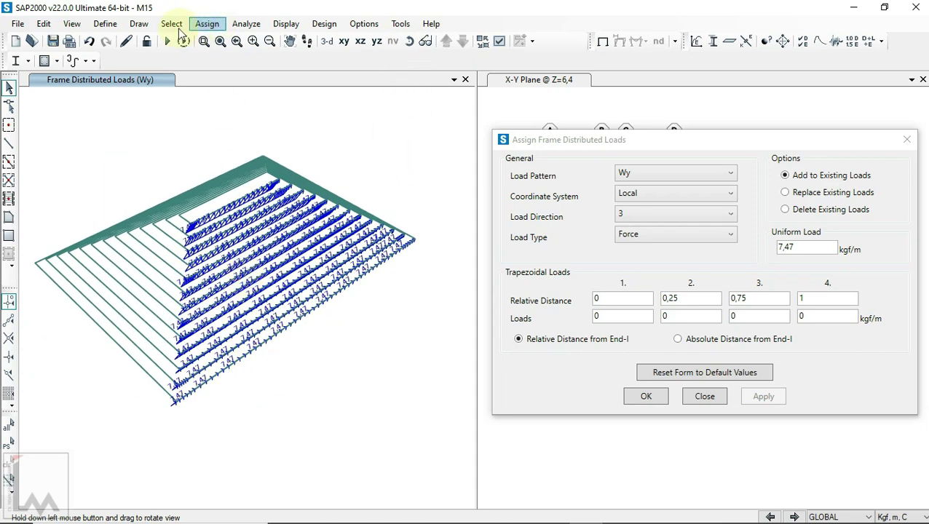
# Select all frames of group A2 by group.
pyautogui.click(172, 23)
pyautogui.moveTo(219, 41)
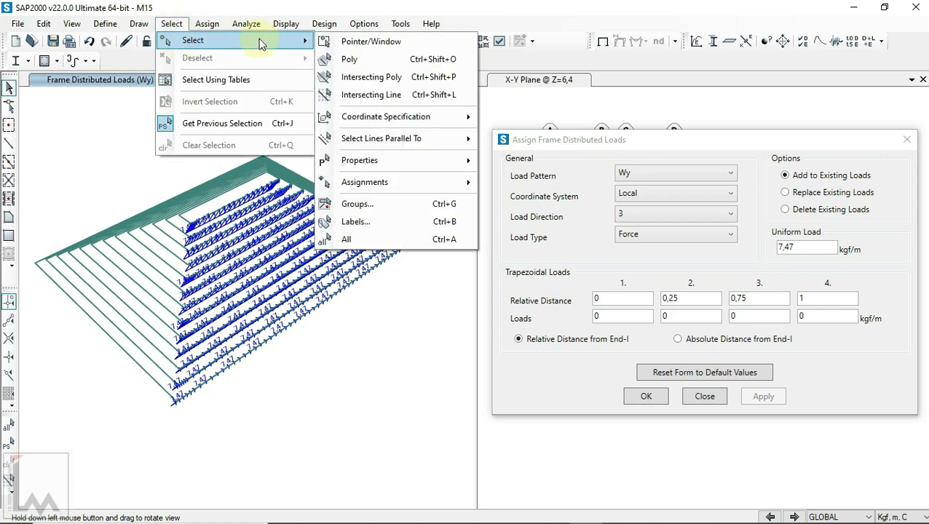
pyautogui.click(402, 208)
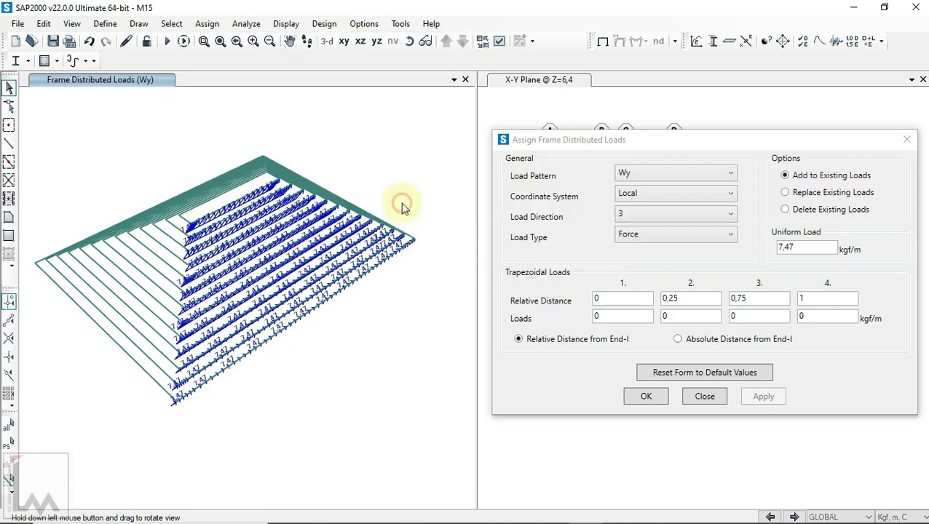
pyautogui.click(386, 196)
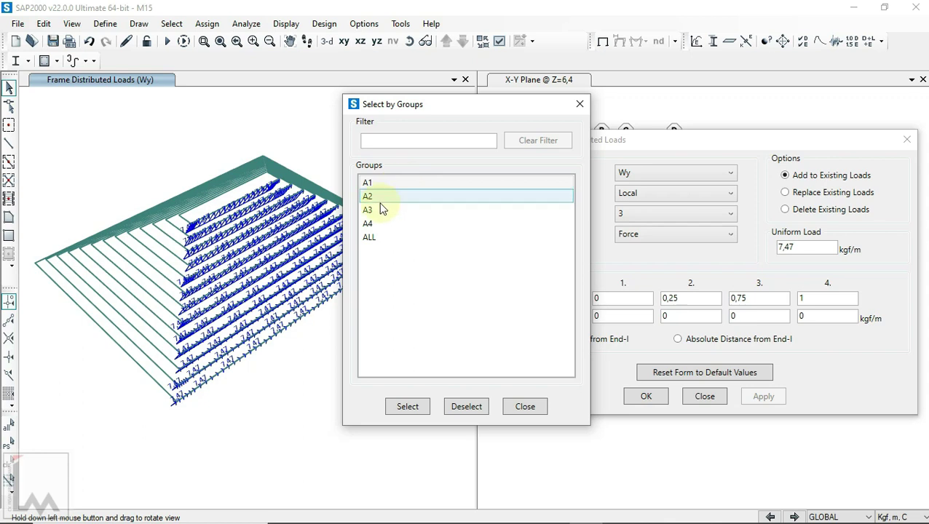
pyautogui.click(406, 407)
pyautogui.click(521, 410)
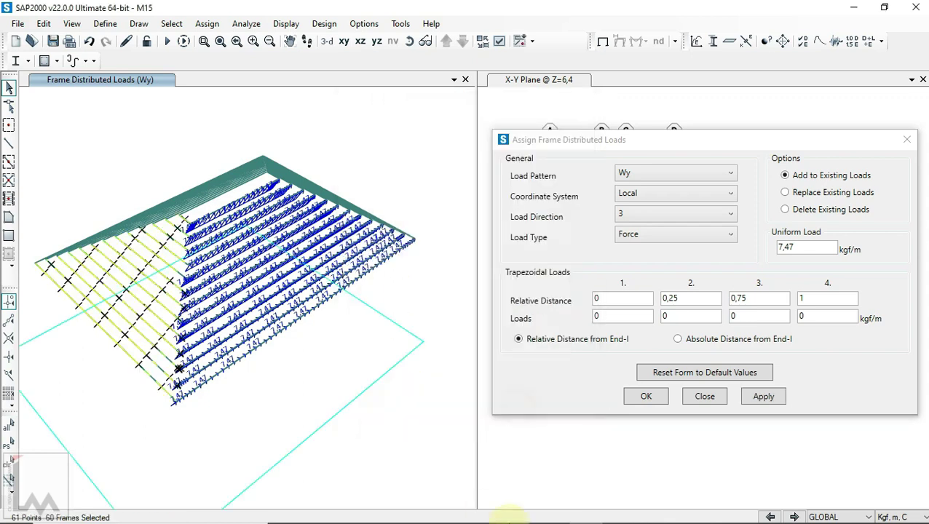
# Copy zone 3's -13,3119 from cell H169 in Beban Angin 15 and return to SAP2000.
pyautogui.click(548, 472)
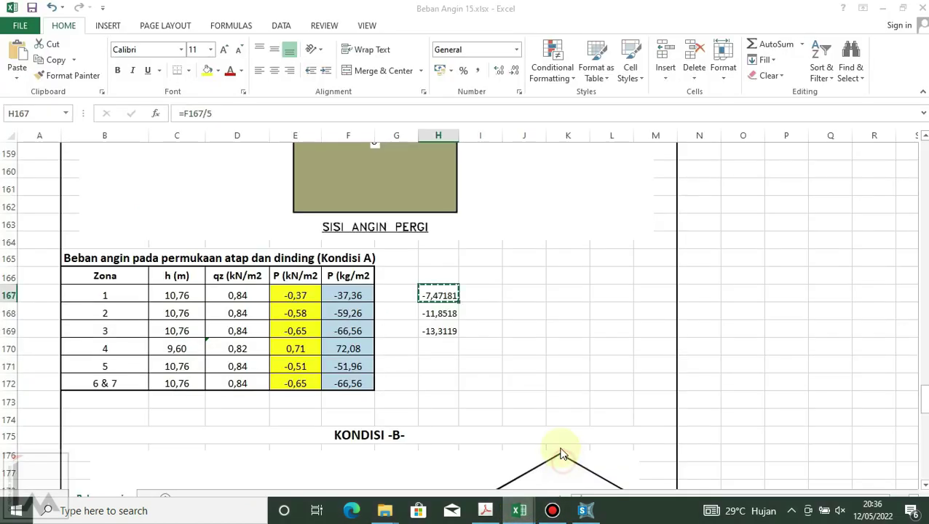
pyautogui.scroll(4, 443, 342)
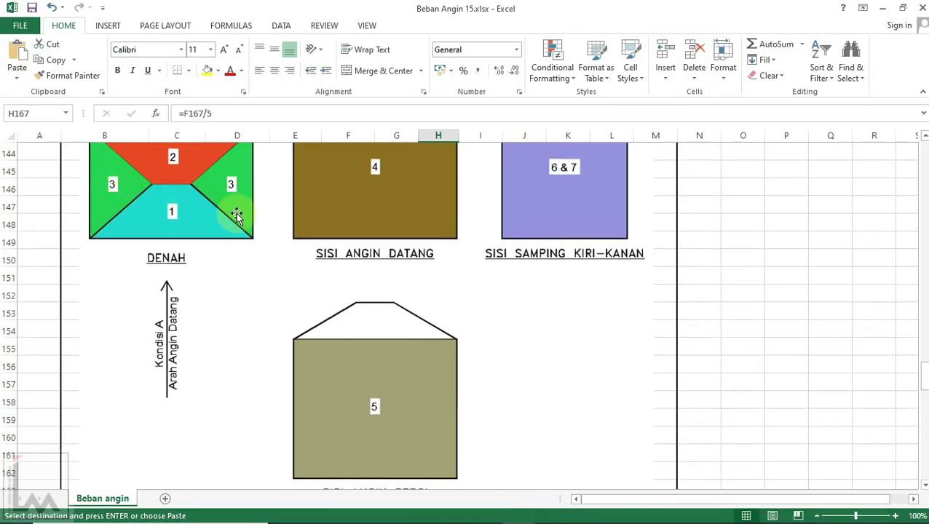
pyautogui.scroll(-1, 232, 190)
pyautogui.scroll(-4, 233, 191)
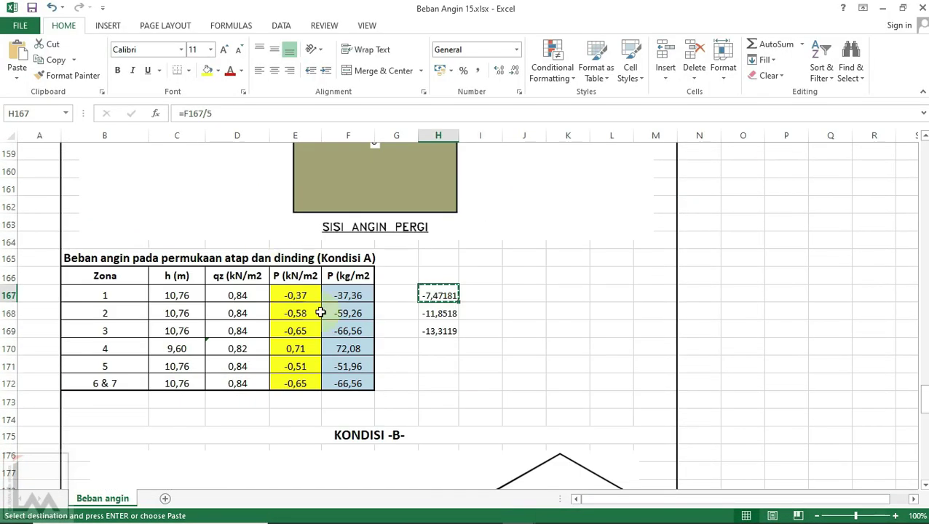
pyautogui.click(440, 331)
pyautogui.press('Escape')
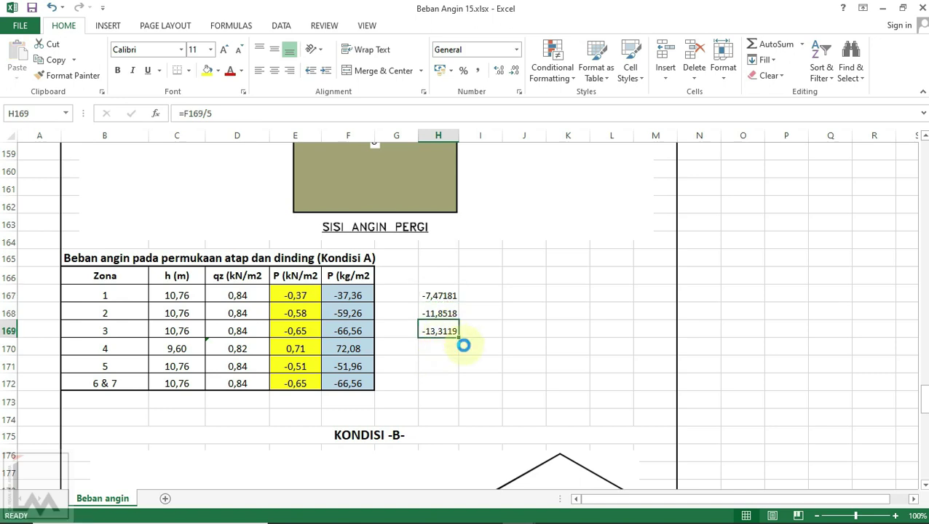
pyautogui.hotkey('ctrl', 'c')
pyautogui.click(584, 518)
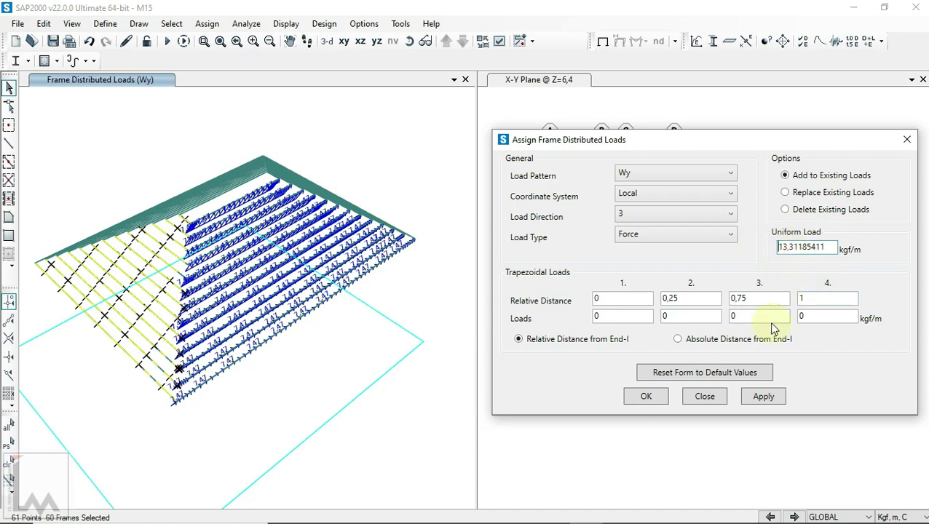
# Apply the uniform 13,31 kgf/m Wy load to group A2 and orbit to check it.
pyautogui.click(759, 399)
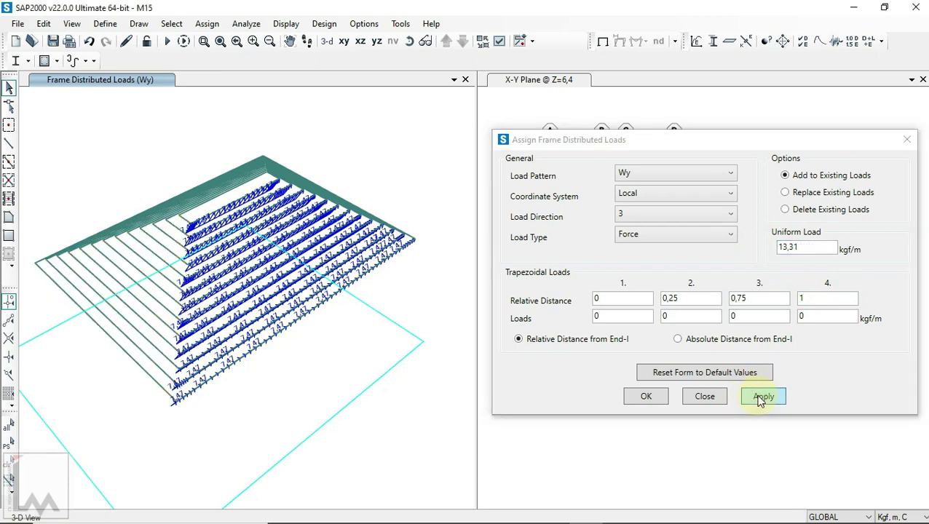
pyautogui.click(759, 399)
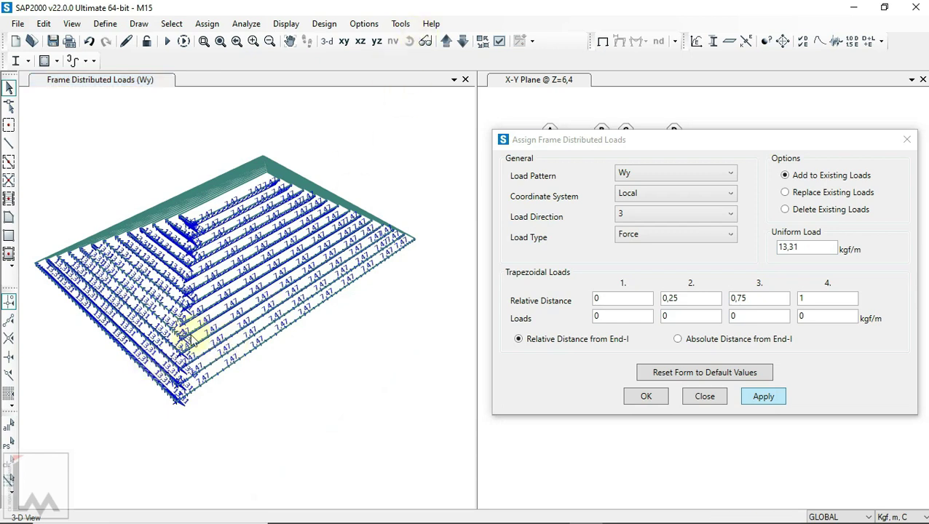
pyautogui.scroll(2, 155, 348)
pyautogui.scroll(2, 296, 209)
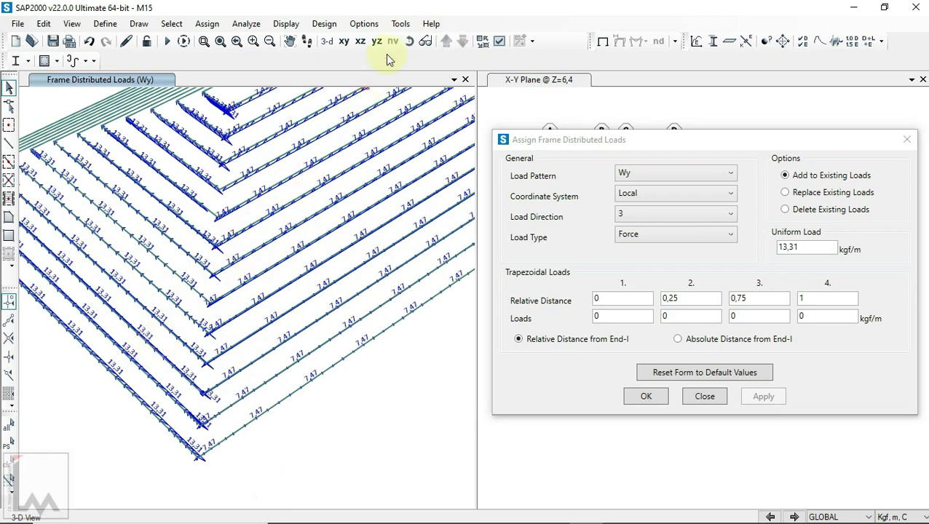
pyautogui.click(409, 41)
pyautogui.moveTo(418, 364)
pyautogui.mouseDown()
pyautogui.moveTo(308, 400)
pyautogui.moveTo(370, 281)
pyautogui.mouseUp()
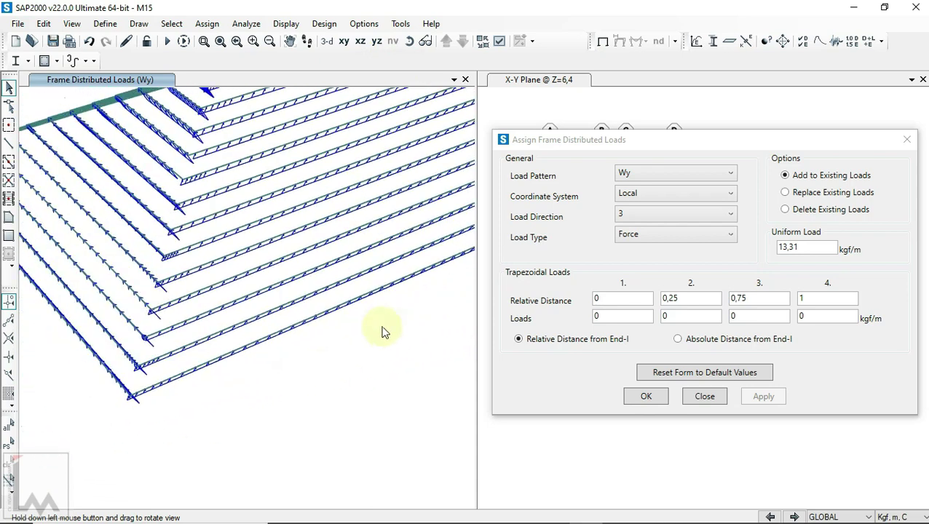
pyautogui.click(408, 42)
pyautogui.moveTo(277, 396)
pyautogui.mouseDown()
pyautogui.moveTo(354, 352)
pyautogui.moveTo(320, 368)
pyautogui.moveTo(375, 458)
pyautogui.moveTo(393, 455)
pyautogui.moveTo(338, 429)
pyautogui.mouseUp()
pyautogui.scroll(-5, 344, 415)
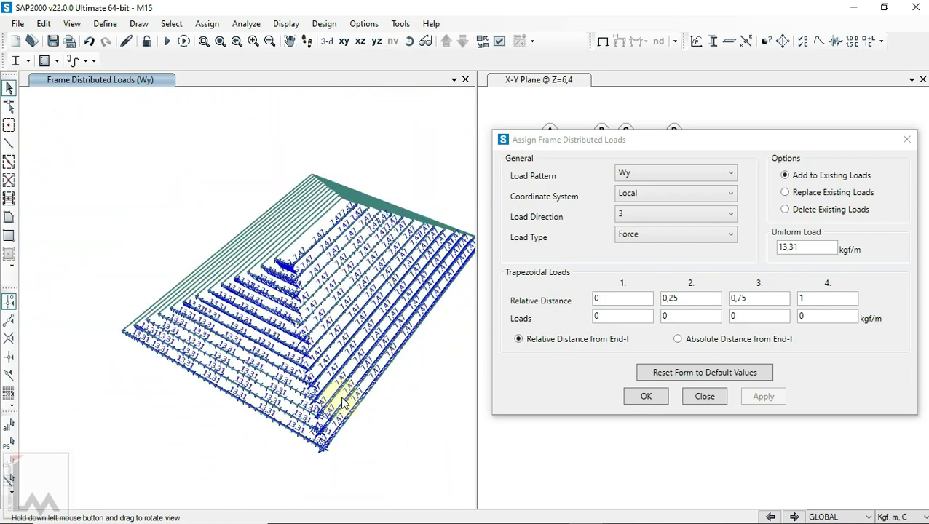
pyautogui.moveTo(165, 410); pyautogui.dragTo(433, 430)
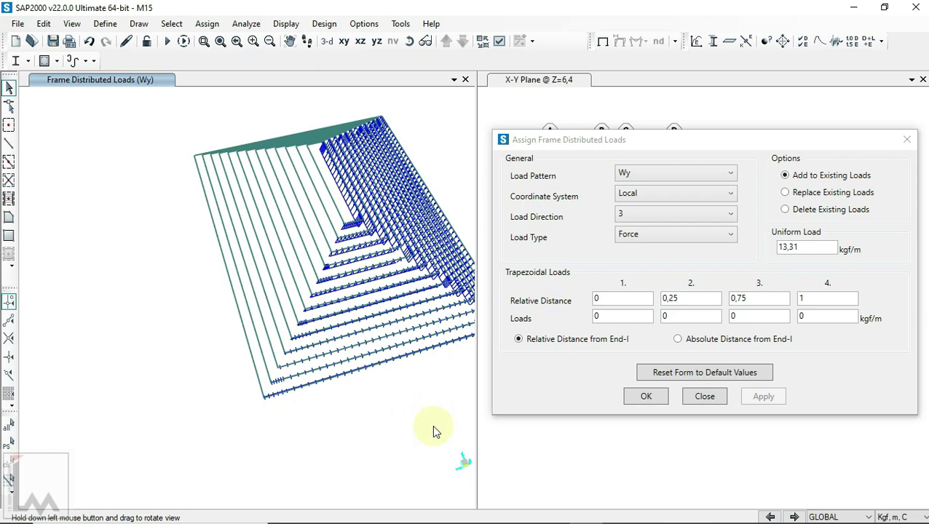
pyautogui.moveTo(432, 431); pyautogui.dragTo(184, 408)
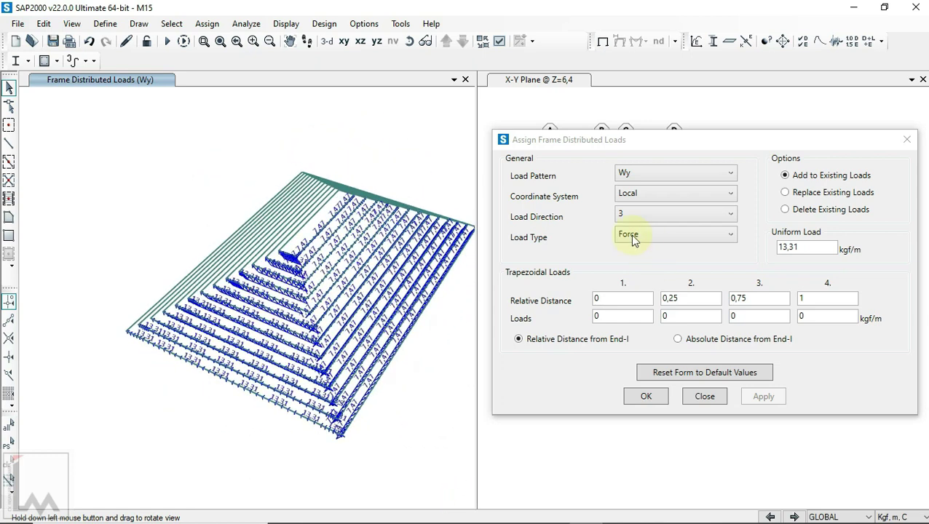
# Select all frames of group A3 by group.
pyautogui.click(171, 24)
pyautogui.moveTo(193, 40)
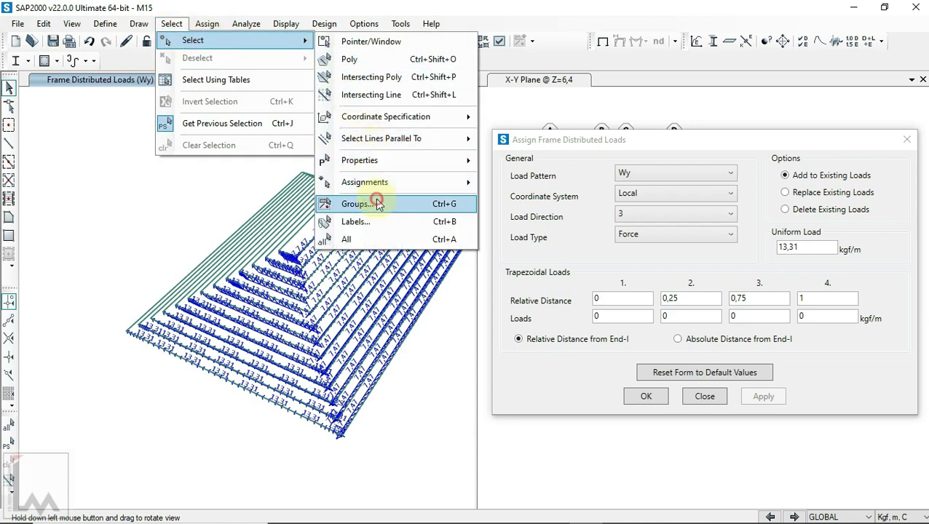
pyautogui.click(376, 204)
pyautogui.click(388, 209)
pyautogui.keyDown('shift'); pyautogui.click(400, 224); pyautogui.keyUp('shift')
pyautogui.click(408, 407)
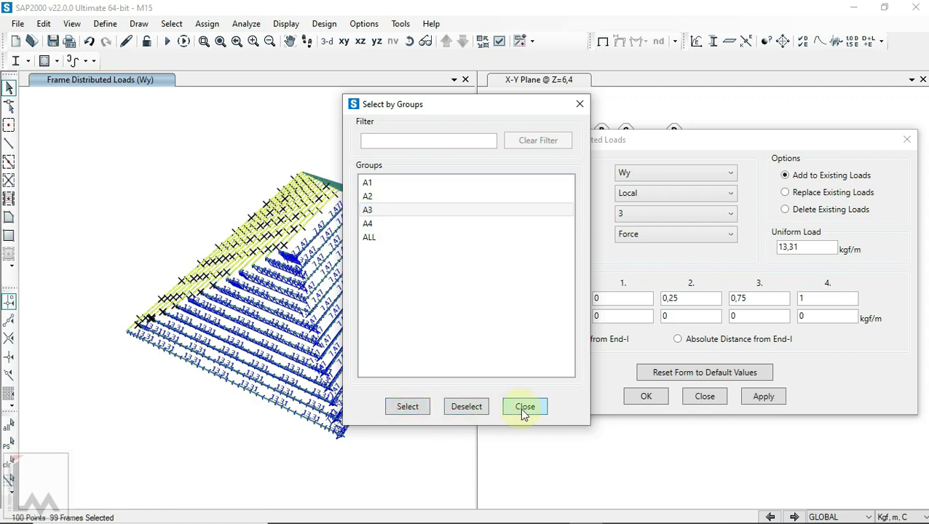
pyautogui.click(524, 408)
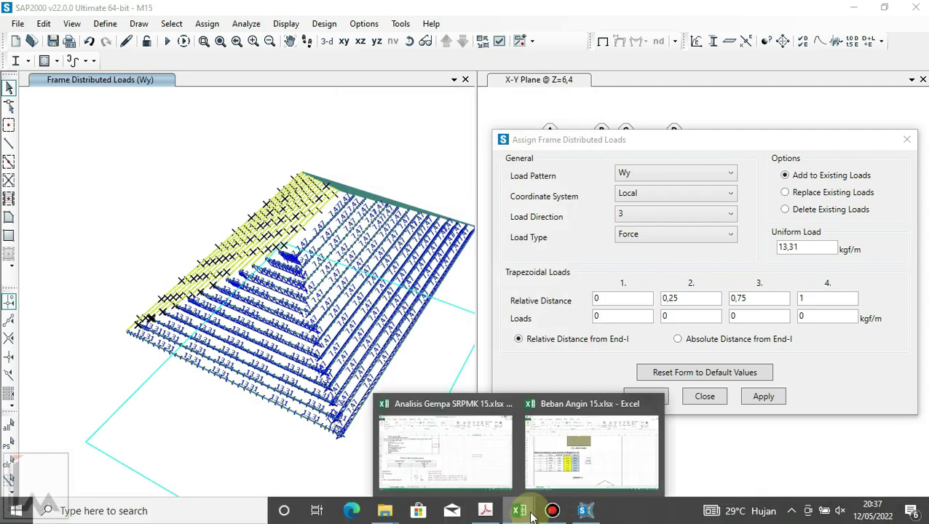
# Pick zone 2's -11,8518 in cell H168 of Beban Angin 15, then return to SAP2000.
pyautogui.click(576, 466)
pyautogui.scroll(8, 420, 358)
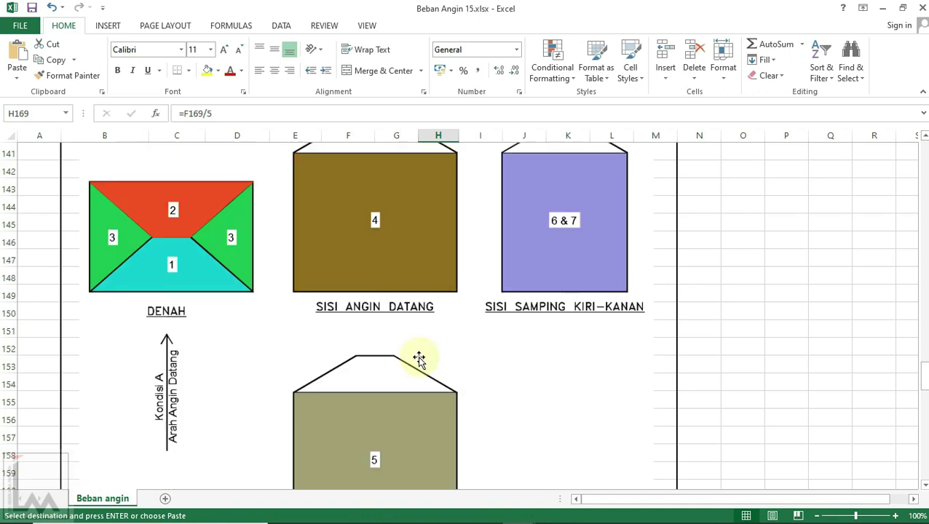
pyautogui.scroll(1, 178, 243)
pyautogui.scroll(-5, 184, 260)
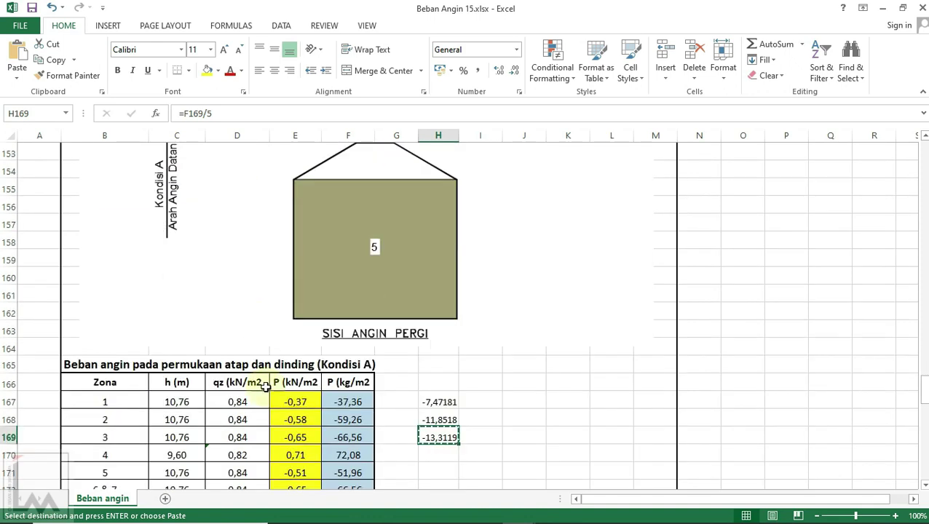
pyautogui.click(440, 421)
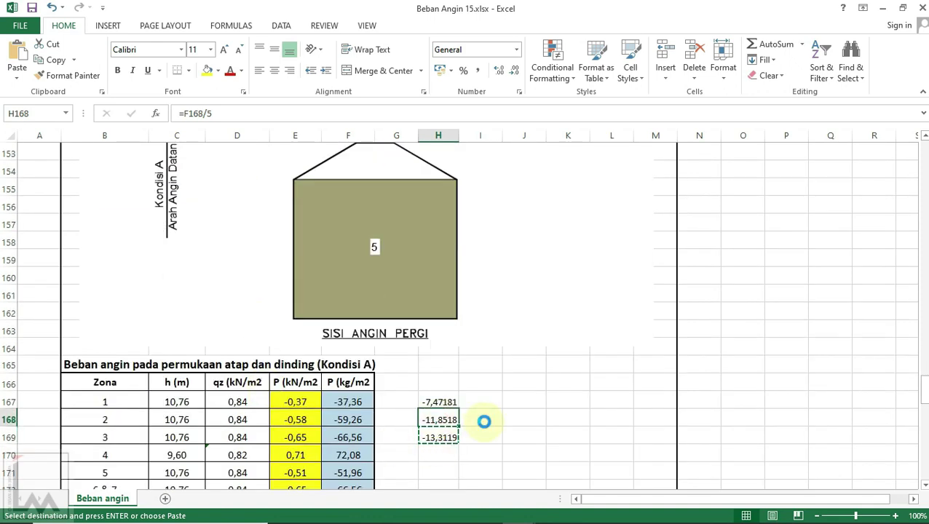
pyautogui.click(582, 512)
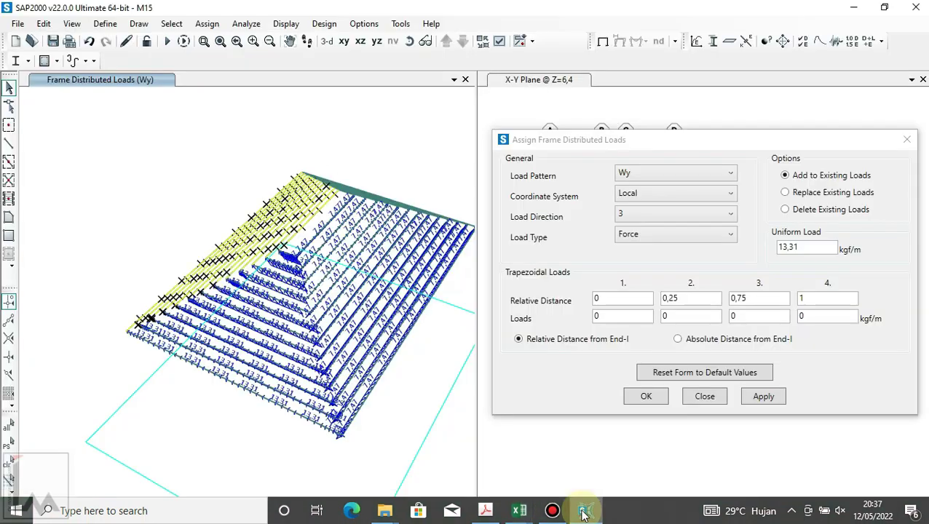
pyautogui.doubleClick(801, 247)
pyautogui.hotkey('ctrl', 'v')
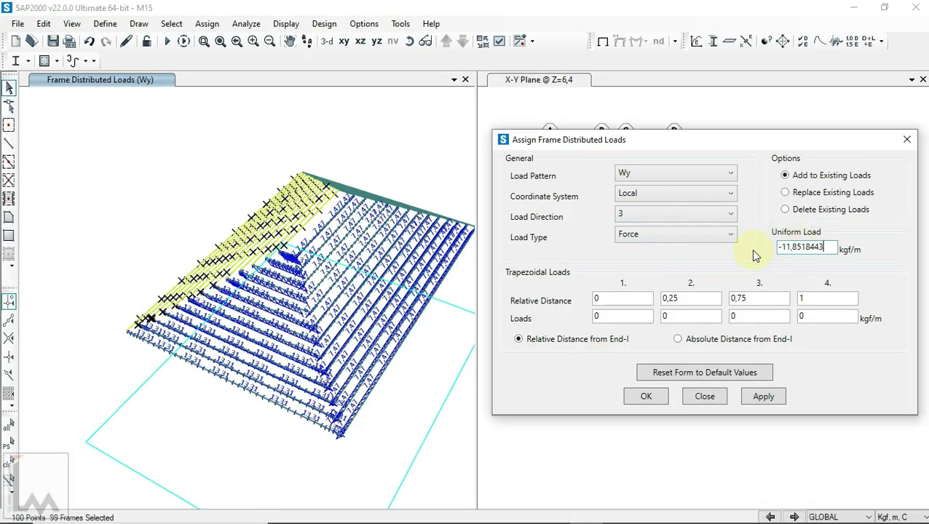
pyautogui.click(761, 394)
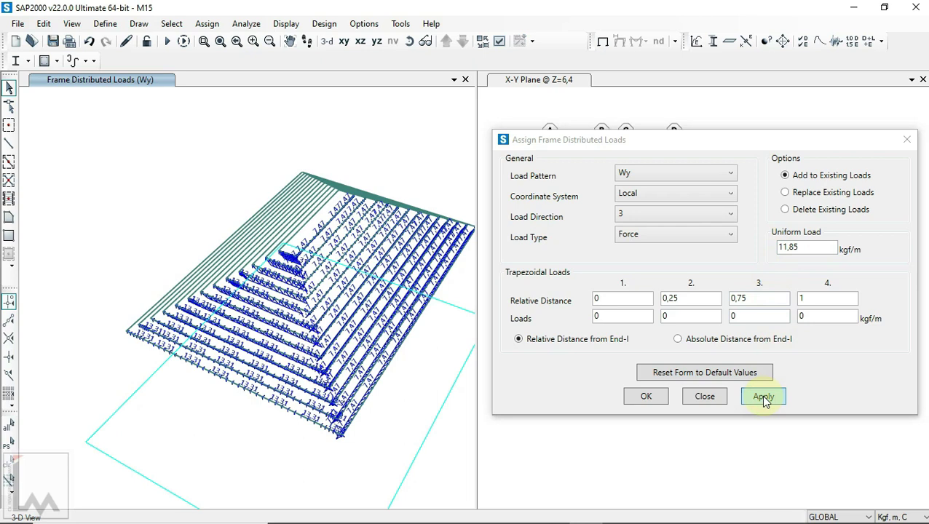
pyautogui.click(409, 41)
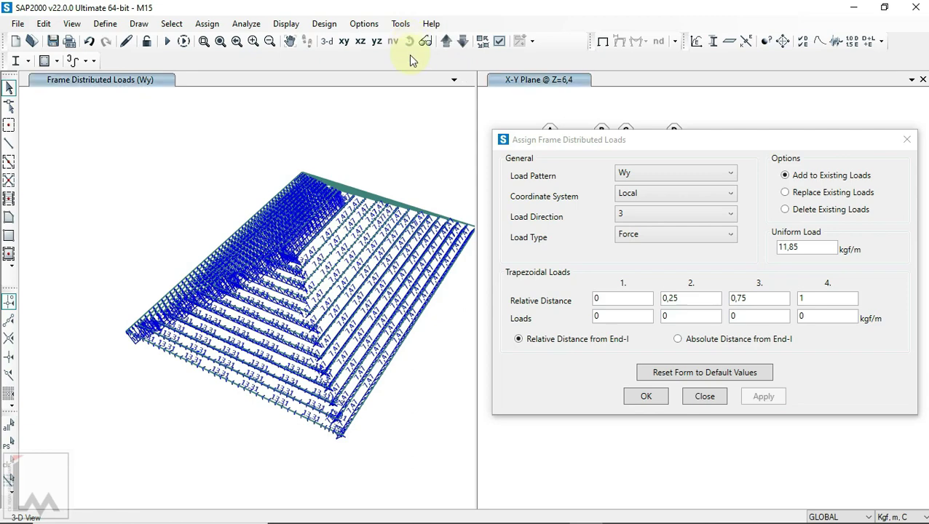
pyautogui.moveTo(257, 370)
pyautogui.mouseDown()
pyautogui.moveTo(105, 397)
pyautogui.moveTo(260, 385)
pyautogui.moveTo(309, 400)
pyautogui.mouseUp()
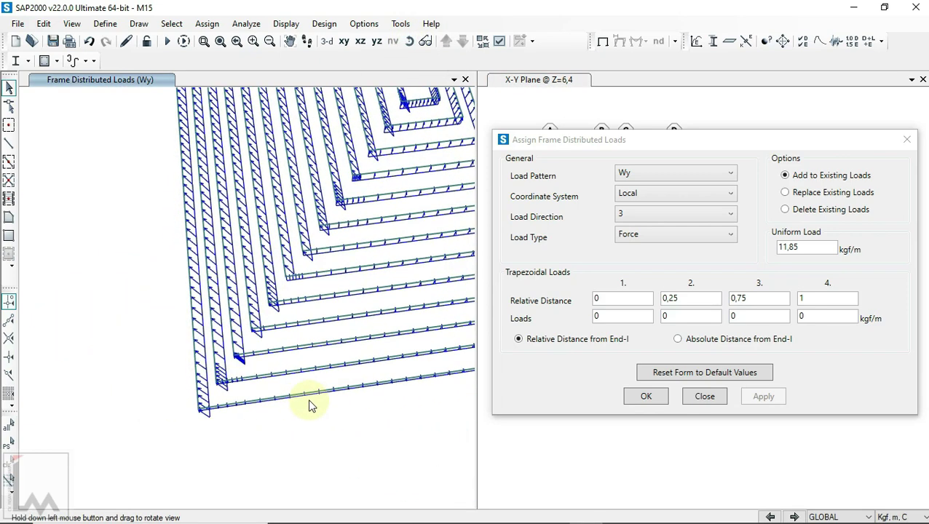
pyautogui.scroll(2, 267, 304)
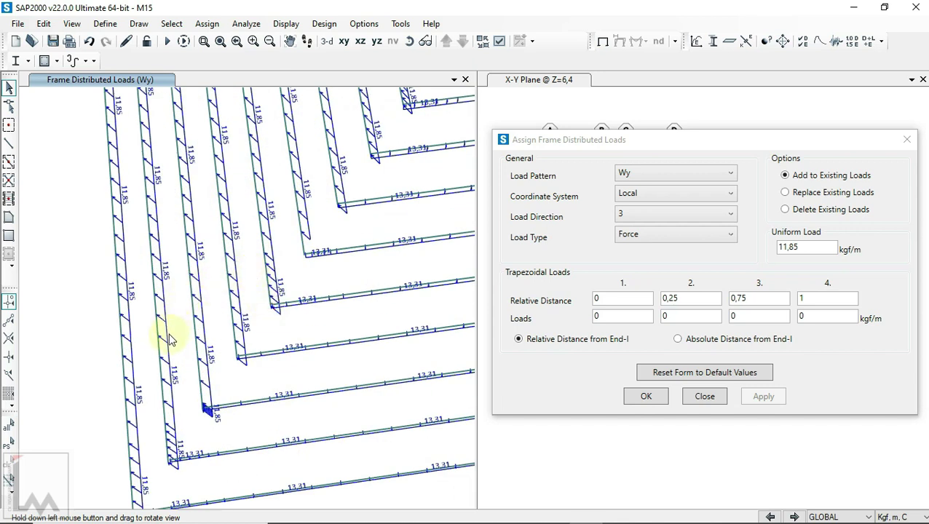
pyautogui.scroll(-2, 169, 338)
pyautogui.scroll(-2, 169, 338)
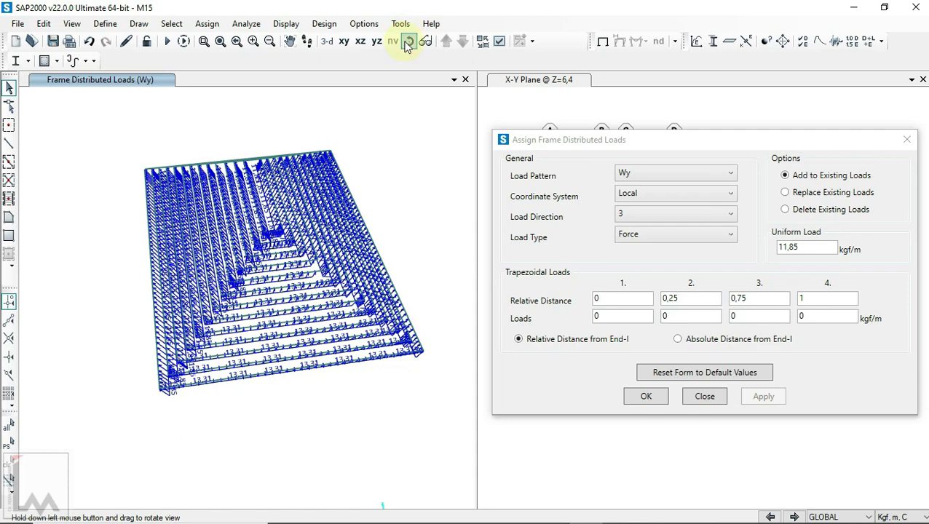
pyautogui.moveTo(433, 196)
pyautogui.mouseDown()
pyautogui.moveTo(131, 149)
pyautogui.moveTo(34, 151)
pyautogui.moveTo(29, 204)
pyautogui.mouseUp()
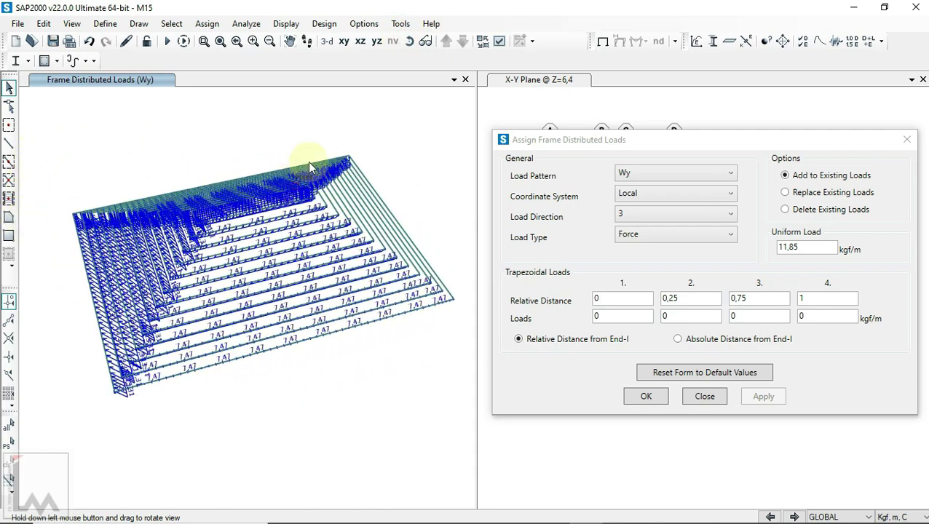
pyautogui.moveTo(398, 176); pyautogui.dragTo(381, 213, button='middle')
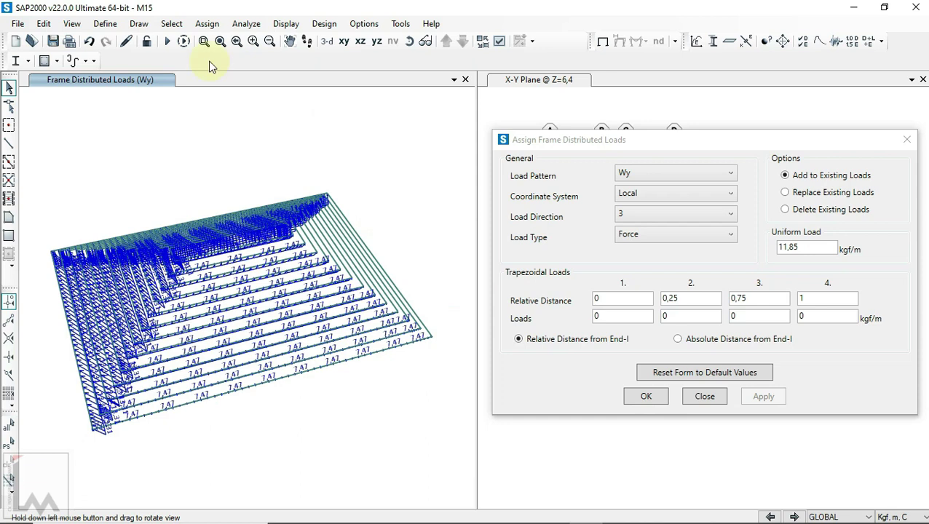
# Select the 66 purlin frames of group A4 by group.
pyautogui.click(173, 24)
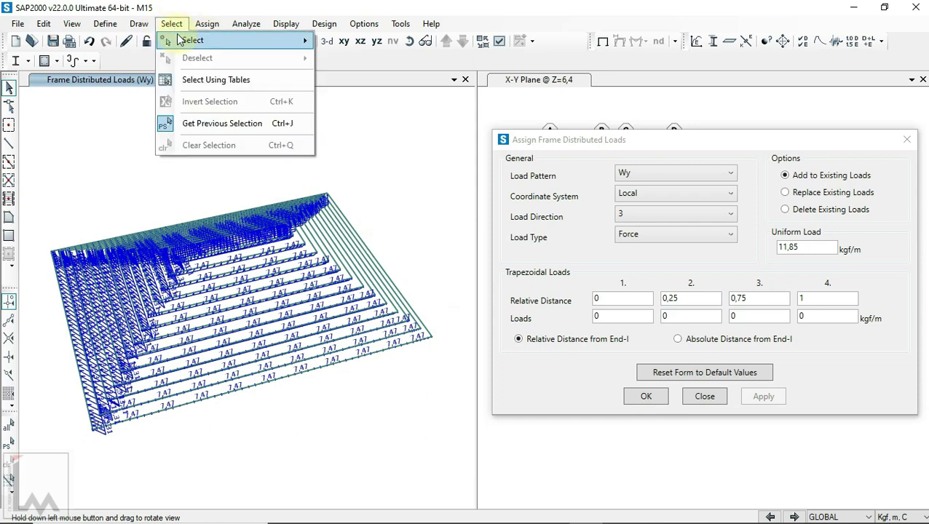
pyautogui.moveTo(193, 40)
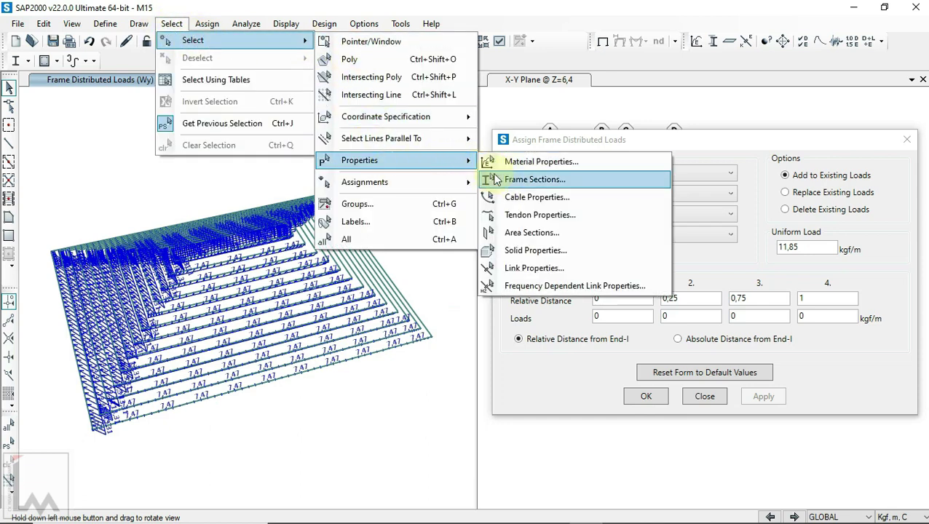
pyautogui.click(524, 179)
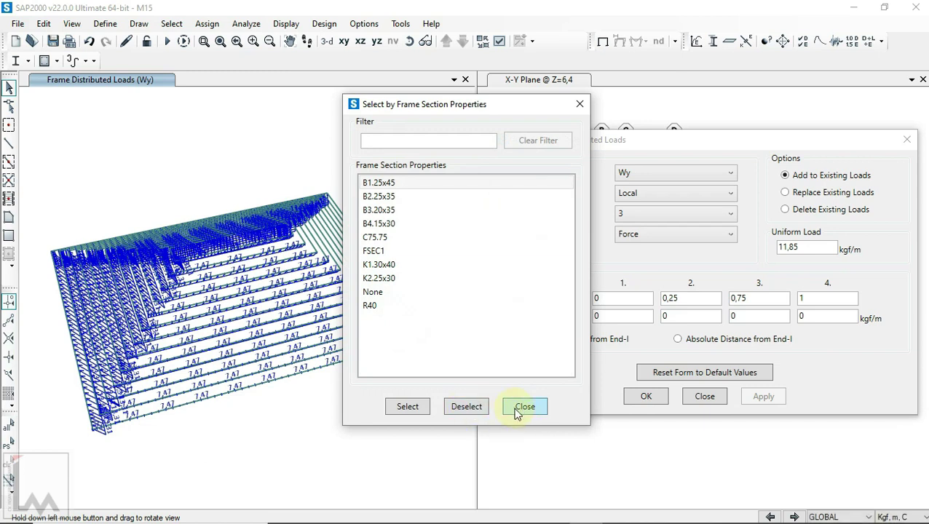
pyautogui.click(516, 413)
pyautogui.click(173, 24)
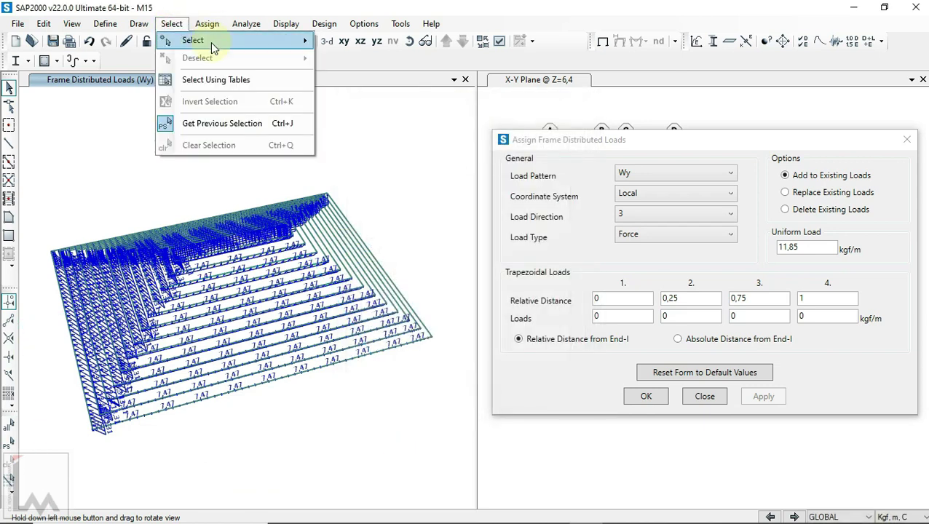
pyautogui.moveTo(194, 41)
pyautogui.click(384, 203)
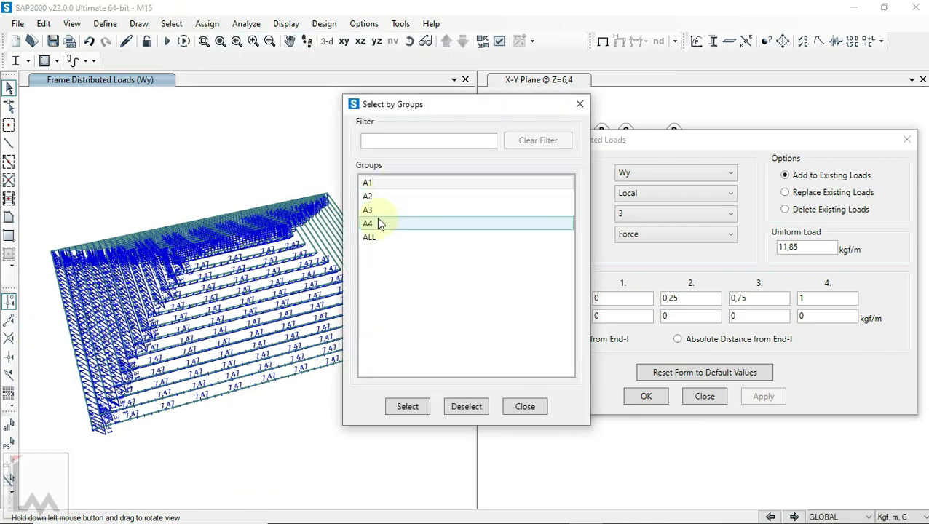
pyautogui.click(377, 222)
pyautogui.click(410, 411)
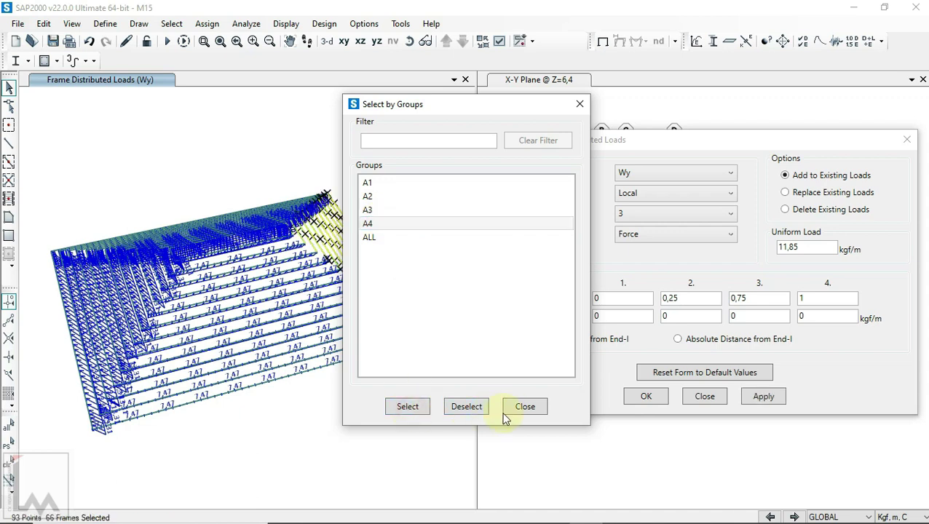
pyautogui.click(519, 410)
pyautogui.moveTo(519, 510)
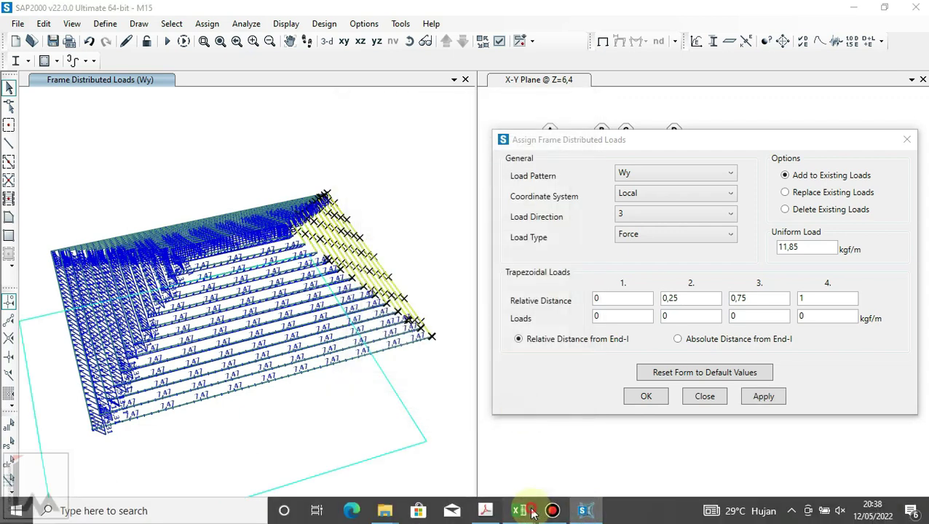
# Pick zone 3's load value in cell H169 of Beban Angin 15, then return to SAP2000.
pyautogui.click(462, 446)
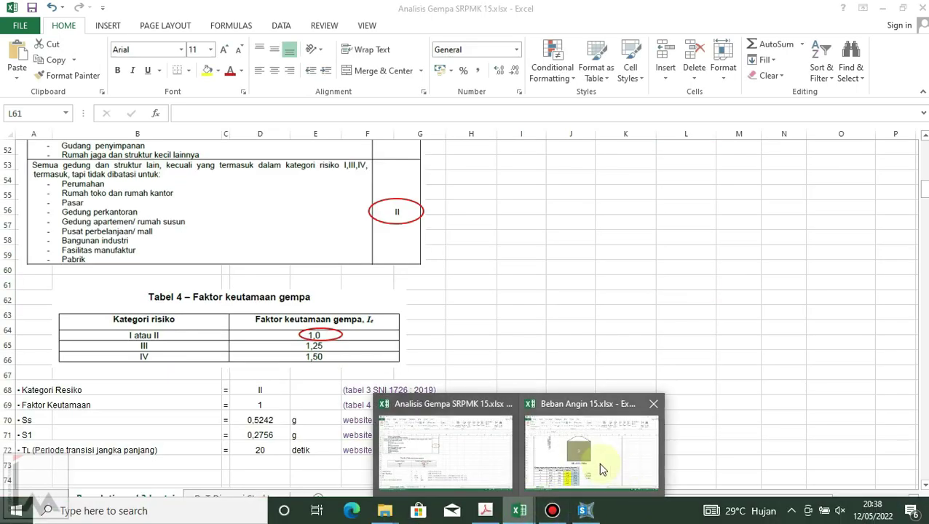
pyautogui.click(598, 466)
pyautogui.scroll(6, 376, 357)
pyautogui.scroll(2, 375, 353)
pyautogui.scroll(-8, 374, 352)
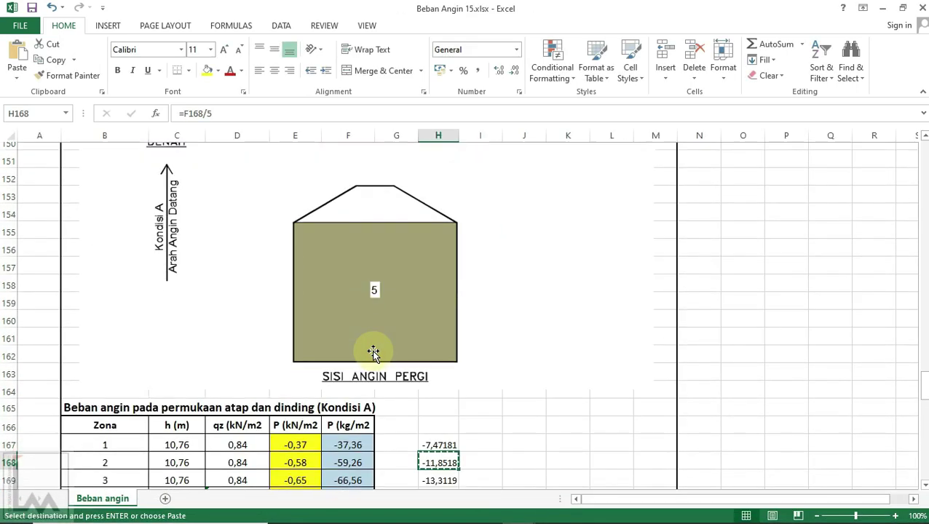
pyautogui.scroll(-2, 378, 350)
pyautogui.click(449, 383)
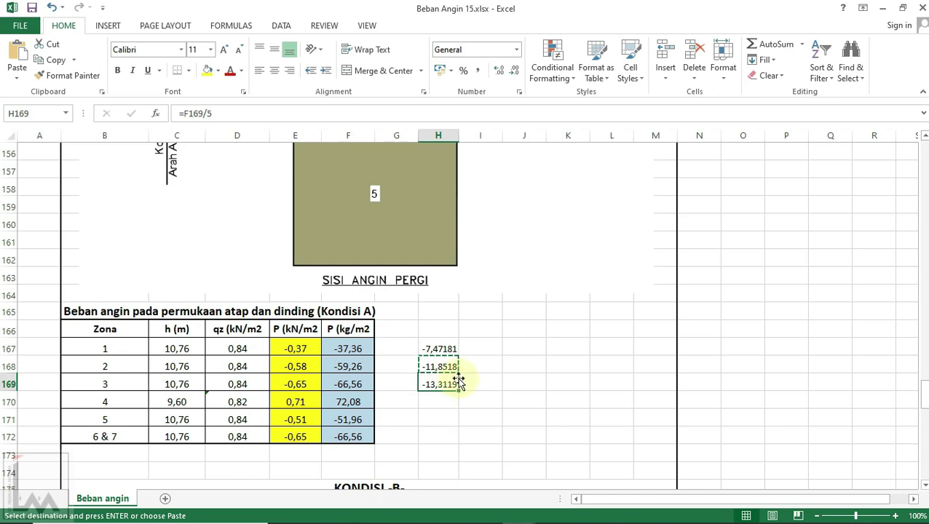
pyautogui.click(584, 510)
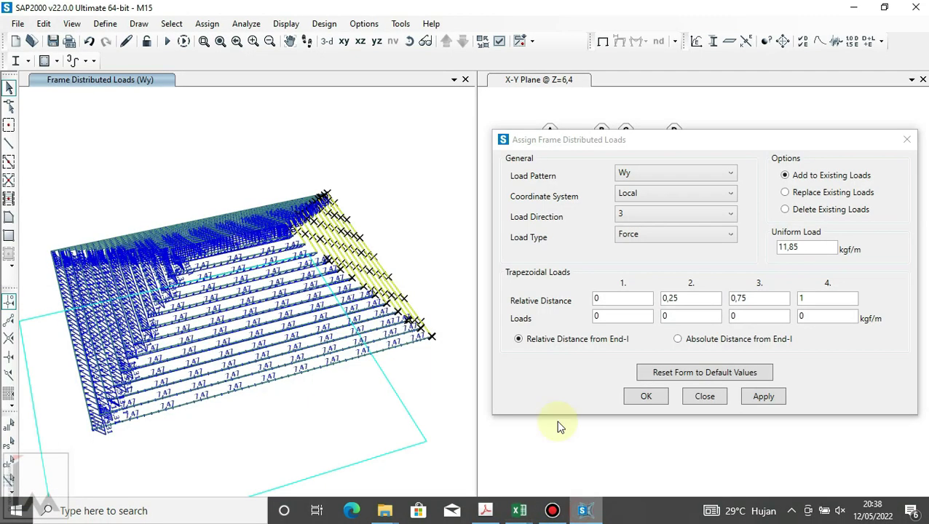
# Apply a uniform load of 13,31185411 kgf/m to group A4, then orbit to check.
pyautogui.doubleClick(807, 247)
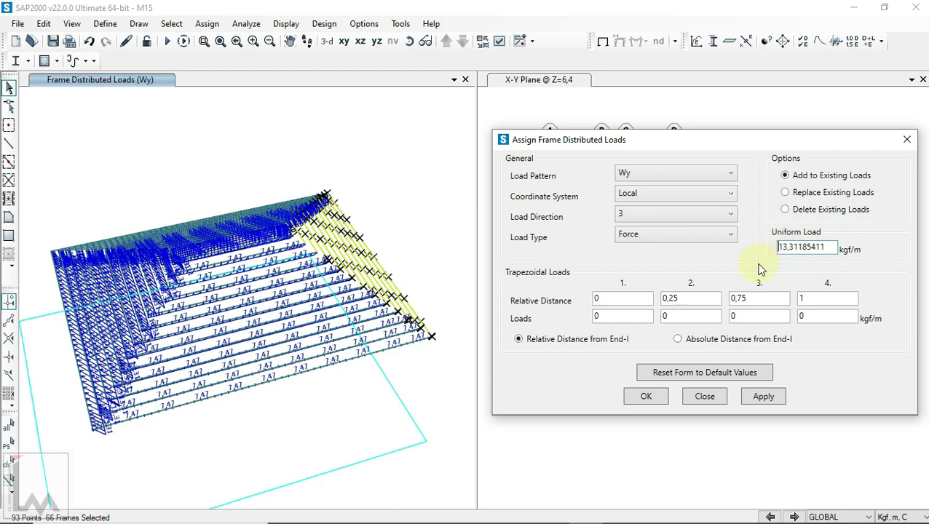
pyautogui.click(761, 402)
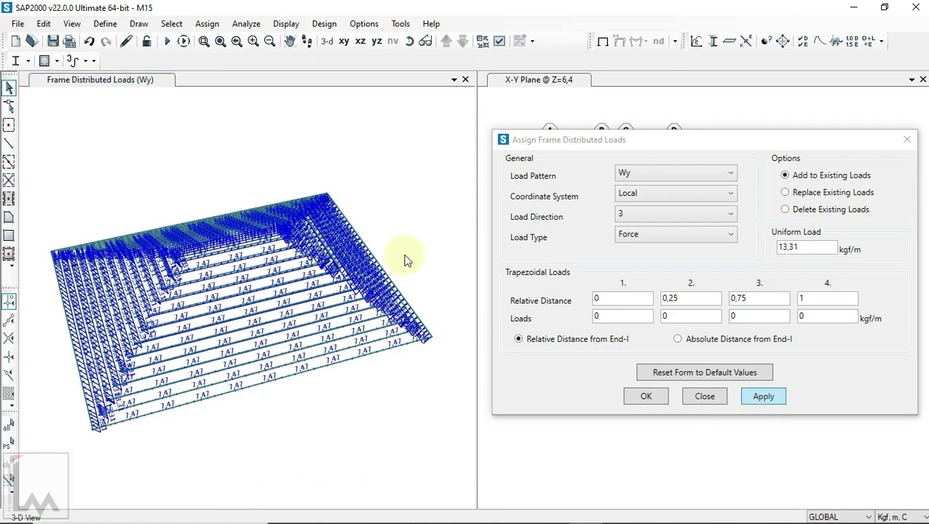
pyautogui.scroll(2, 409, 305)
pyautogui.scroll(2, 386, 298)
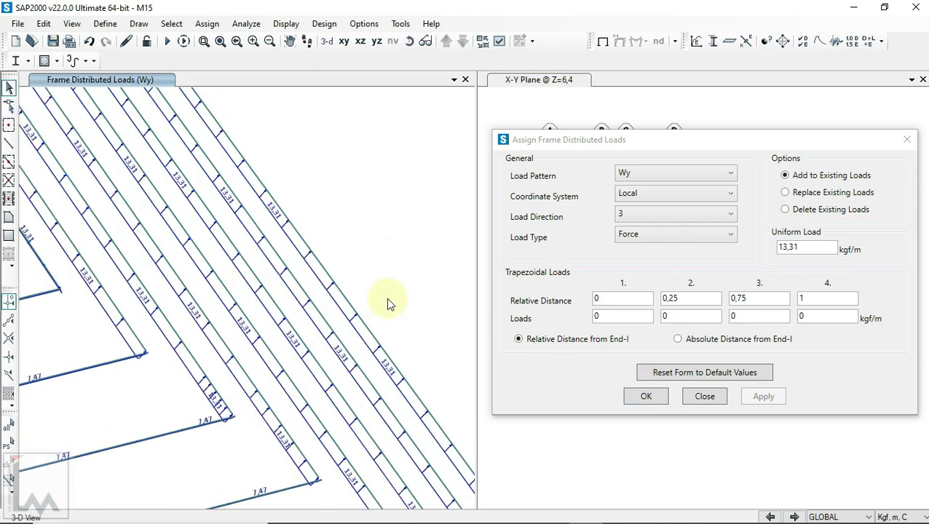
pyautogui.click(409, 41)
pyautogui.moveTo(368, 252)
pyautogui.mouseDown()
pyautogui.moveTo(186, 117)
pyautogui.moveTo(235, 87)
pyautogui.moveTo(209, 90)
pyautogui.moveTo(197, 135)
pyautogui.moveTo(306, 218)
pyautogui.moveTo(307, 234)
pyautogui.mouseUp()
pyautogui.moveTo(269, 291)
pyautogui.mouseDown()
pyautogui.moveTo(199, 357)
pyautogui.moveTo(306, 355)
pyautogui.moveTo(533, 435)
pyautogui.moveTo(495, 382)
pyautogui.mouseUp()
pyautogui.click(412, 44)
pyautogui.moveTo(369, 184)
pyautogui.mouseDown()
pyautogui.moveTo(349, 193)
pyautogui.moveTo(357, 154)
pyautogui.mouseUp()
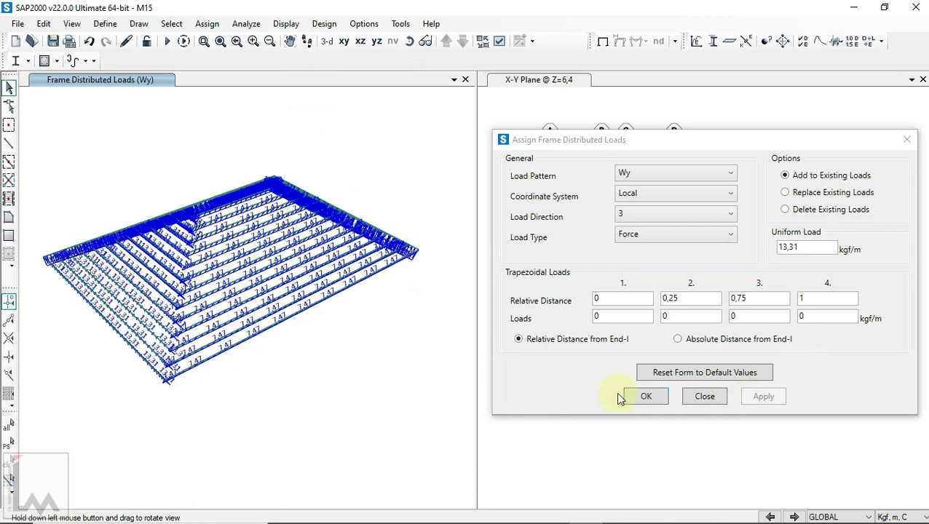
# Switch the 3-D view to the undeformed shape and zoom out to show the bare purlin frame.
pyautogui.click(602, 44)
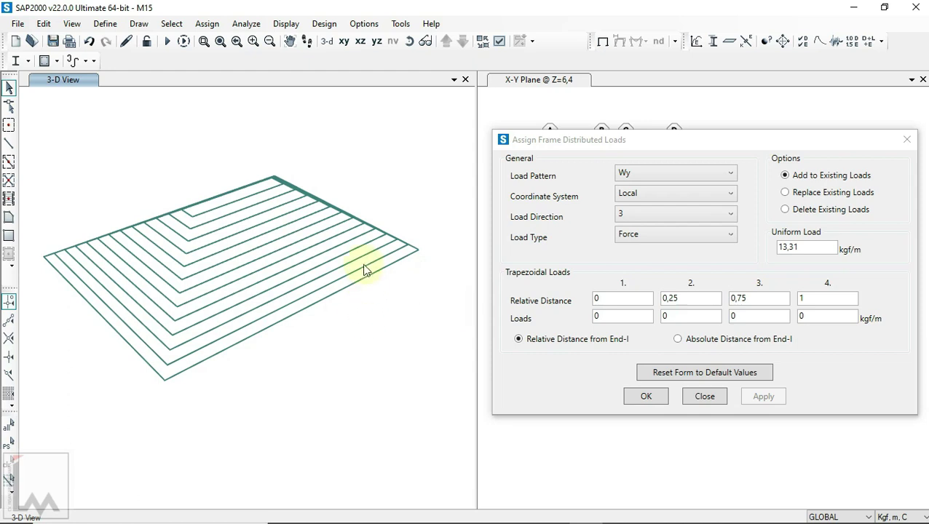
pyautogui.scroll(-2, 307, 165)
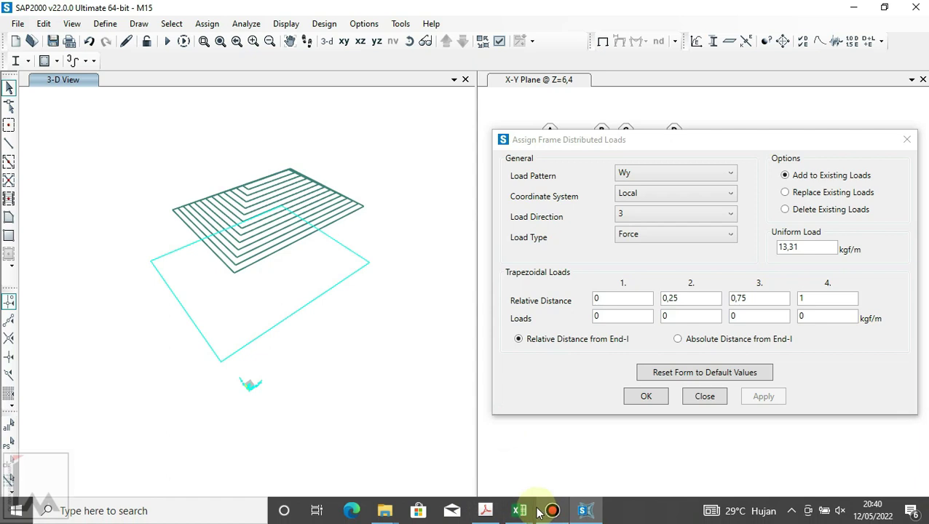
pyautogui.moveTo(518, 511)
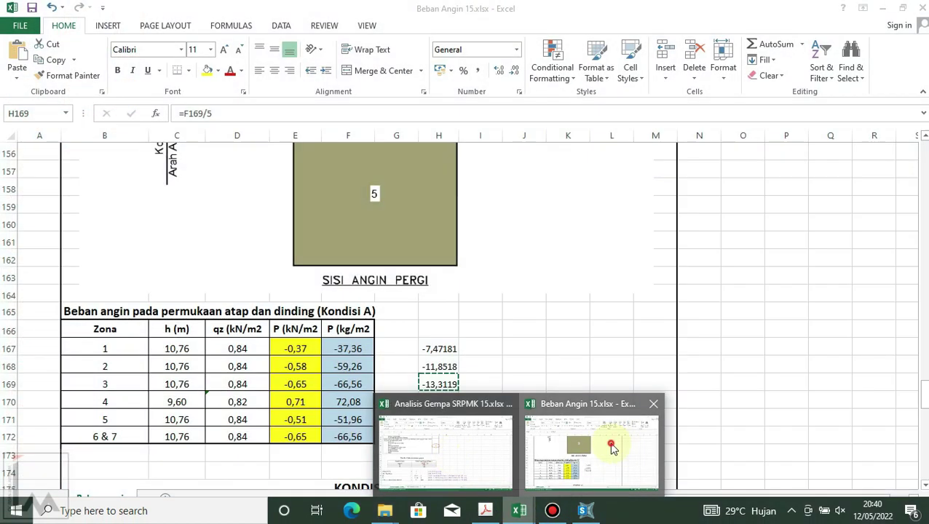
# Copy the zone load formulas from H167:H169 into H206:H208 beside the Kondisi B table.
pyautogui.click(611, 447)
pyautogui.scroll(-3, 483, 338)
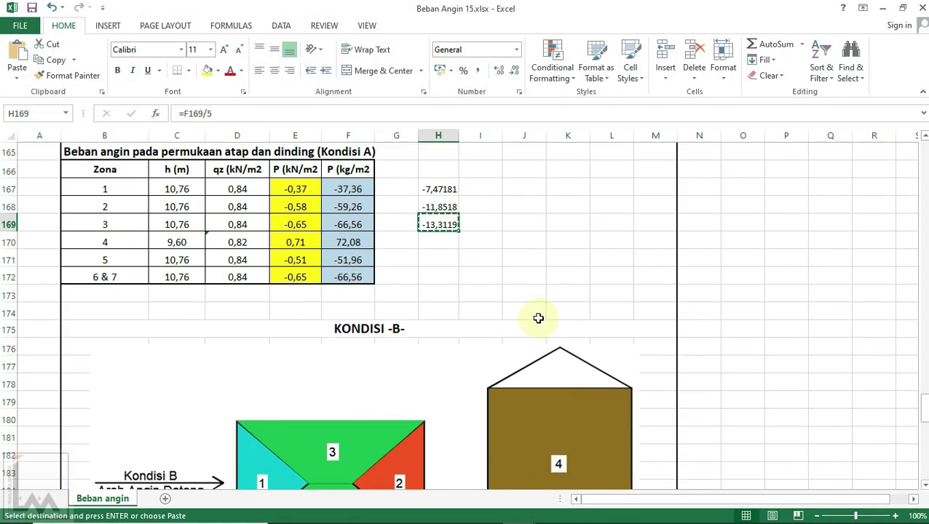
pyautogui.press('Escape')
pyautogui.click(437, 189)
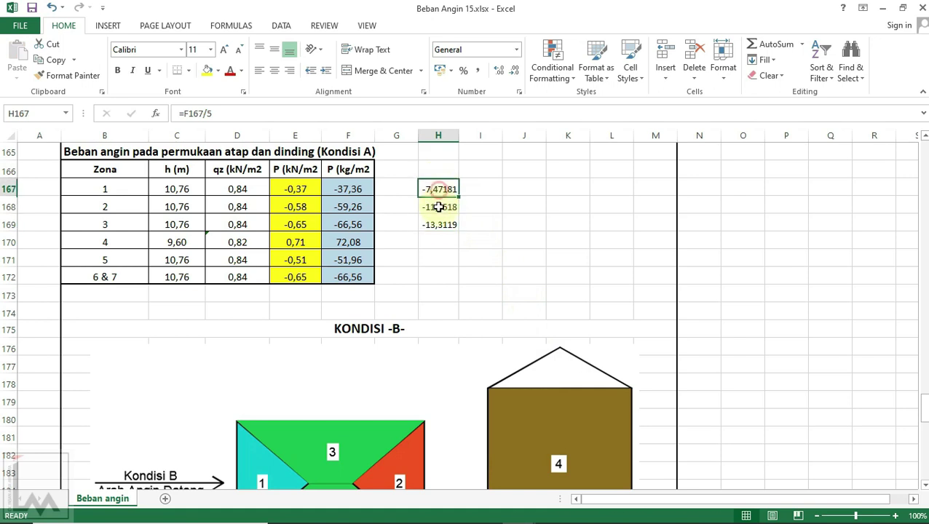
pyautogui.moveTo(437, 206); pyautogui.dragTo(437, 222)
pyautogui.hotkey('ctrl', 'c')
pyautogui.scroll(-5, 440, 233)
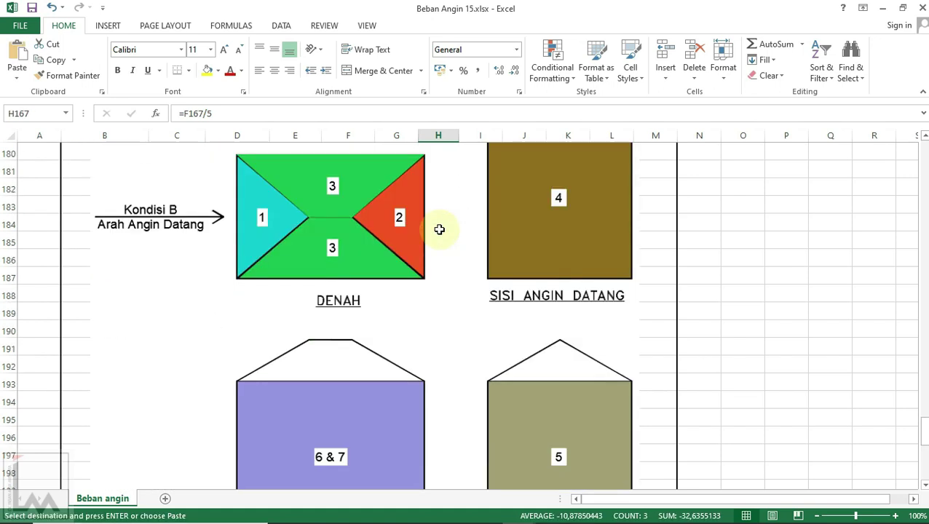
pyautogui.scroll(-1, 444, 248)
pyautogui.scroll(-2, 444, 250)
pyautogui.scroll(-1, 444, 251)
pyautogui.scroll(-1, 437, 349)
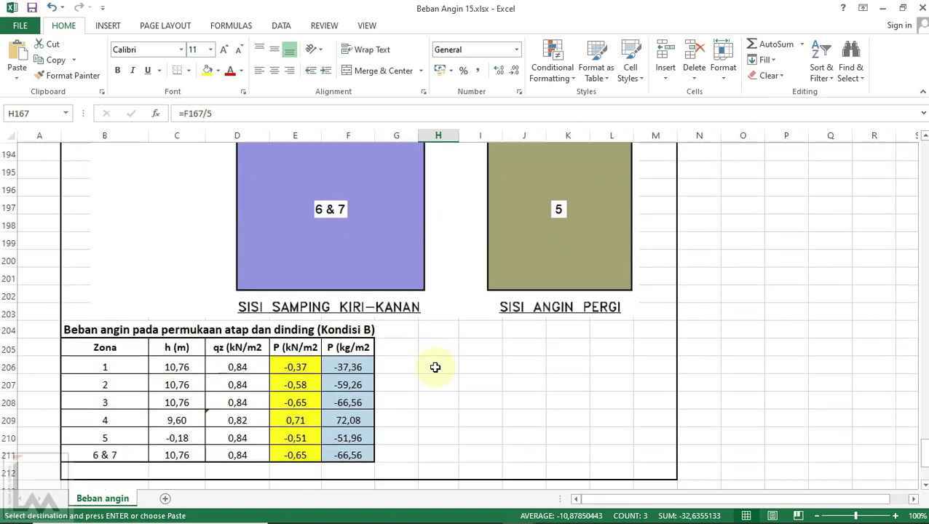
pyautogui.click(434, 345)
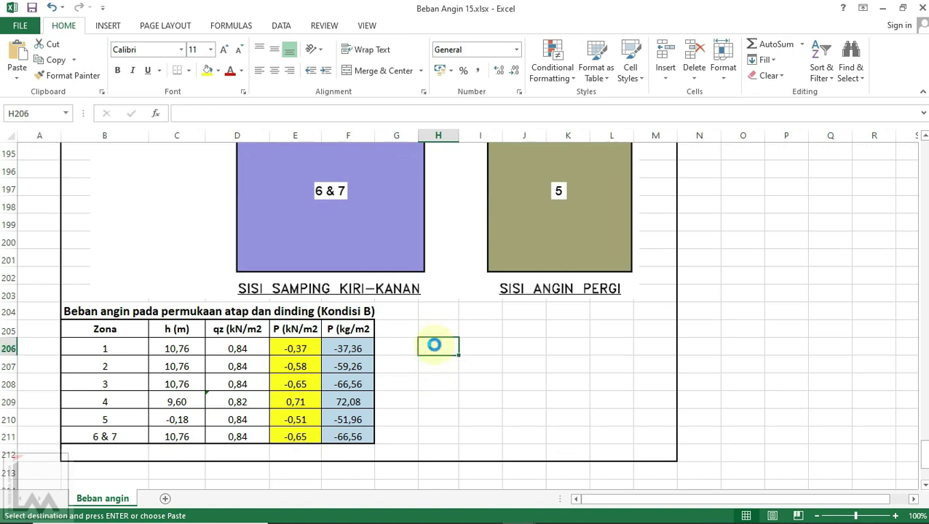
pyautogui.hotkey('ctrl', 'v')
pyautogui.click(513, 353)
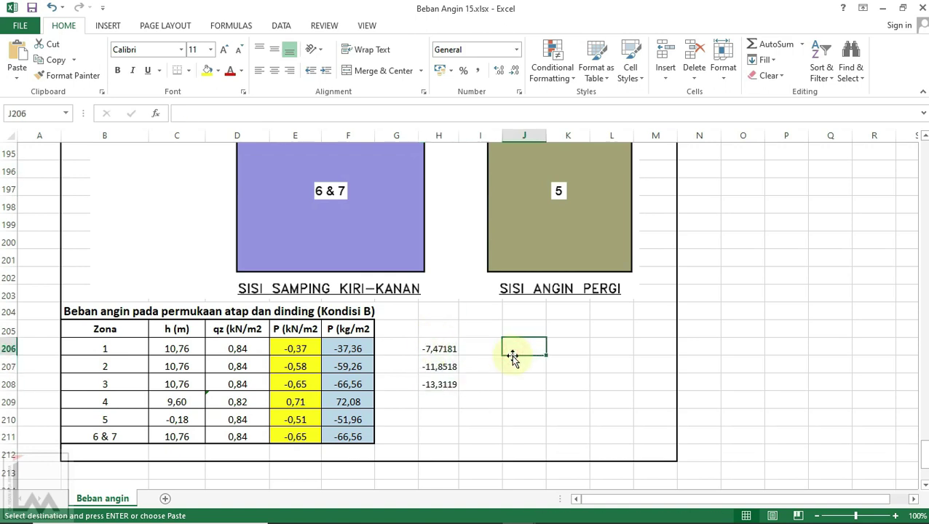
pyautogui.press('Escape')
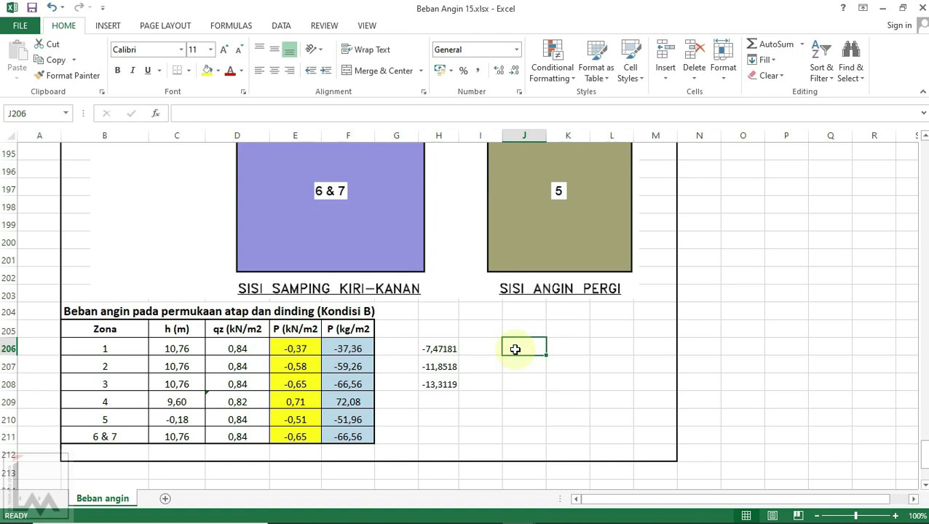
# Check the computed Kondisi B zone loads in H206–H208, then return to SAP2000's load window.
pyautogui.scroll(2, 515, 348)
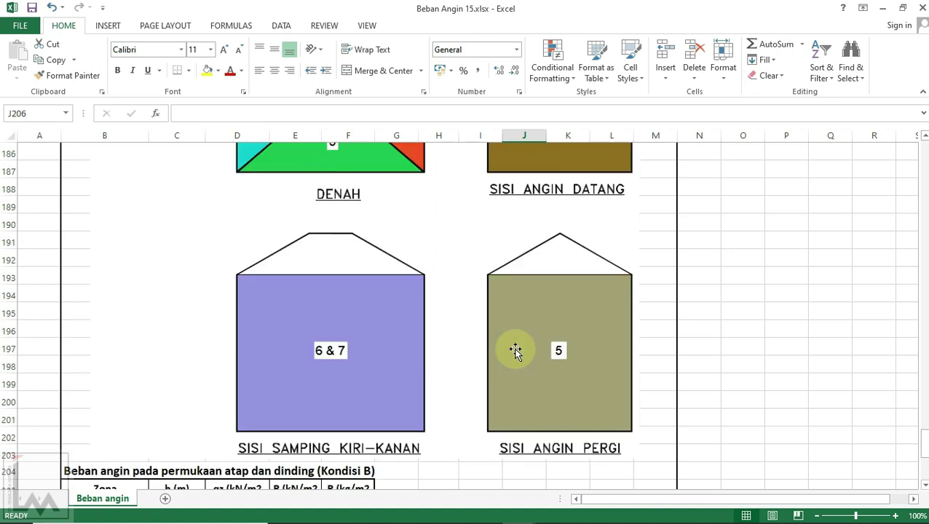
pyautogui.scroll(3, 515, 349)
pyautogui.scroll(-1, 515, 349)
pyautogui.scroll(-1, 515, 351)
pyautogui.scroll(-1, 515, 352)
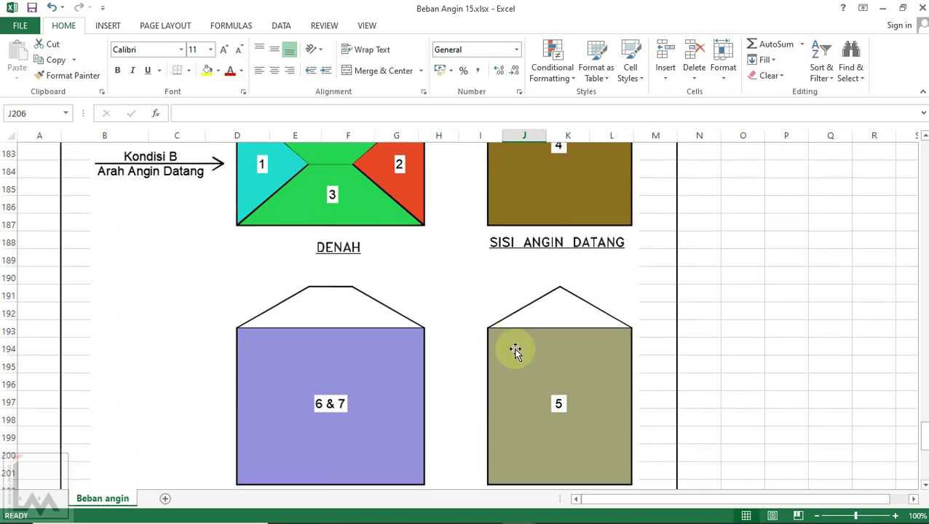
pyautogui.scroll(-1, 514, 352)
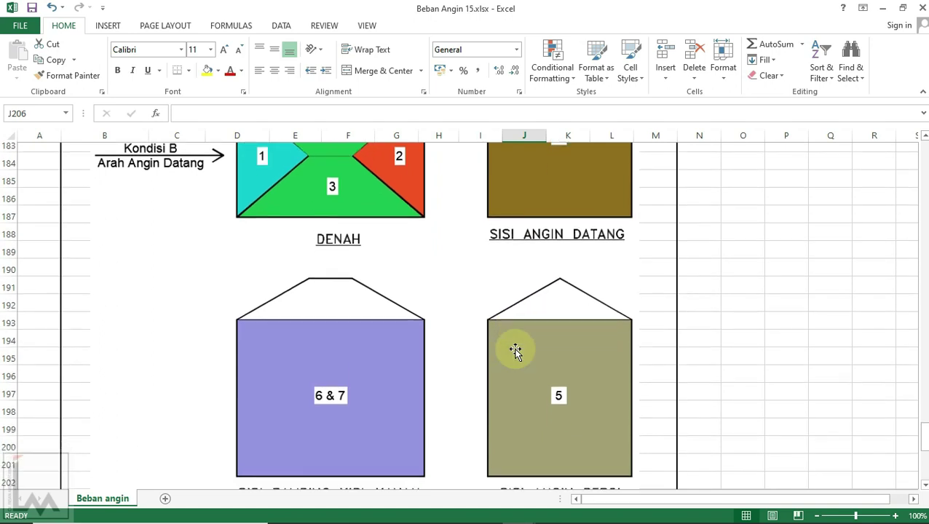
pyautogui.scroll(-2, 515, 351)
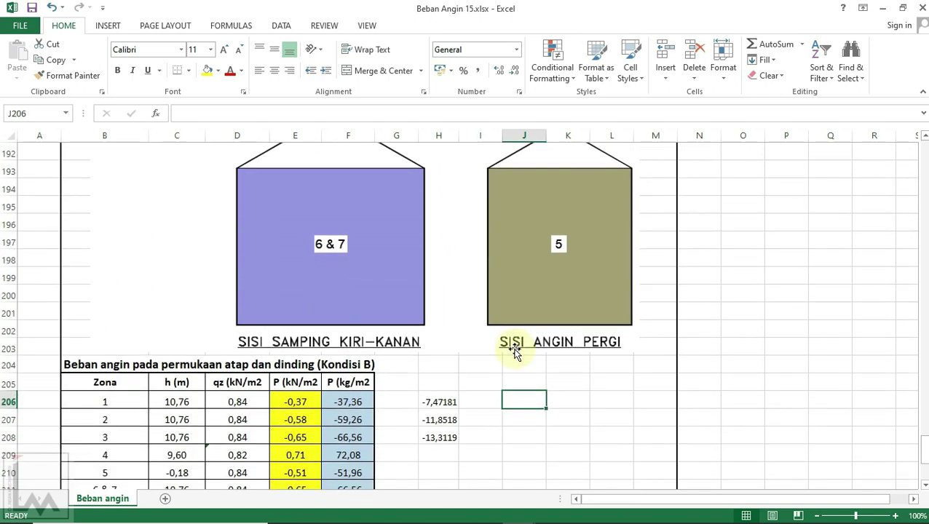
pyautogui.click(442, 438)
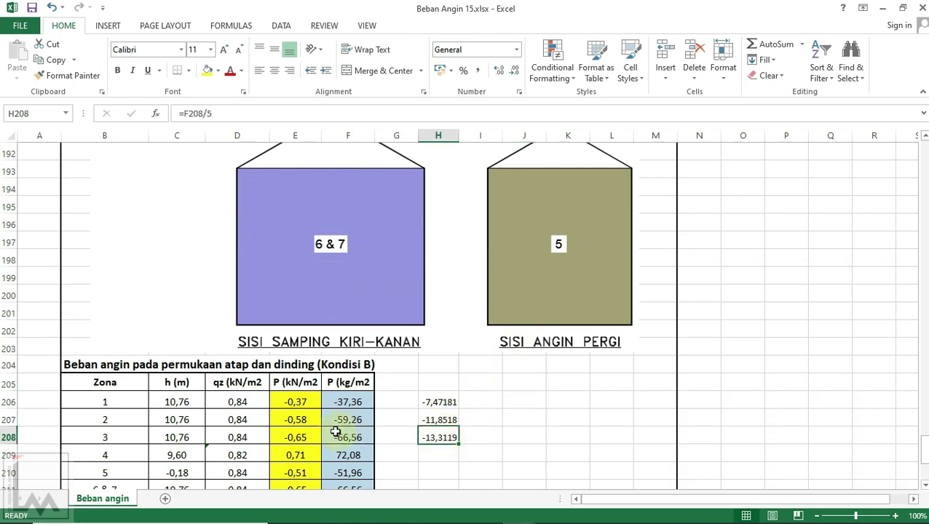
pyautogui.click(481, 419)
pyautogui.scroll(3, 481, 416)
pyautogui.scroll(3, 482, 418)
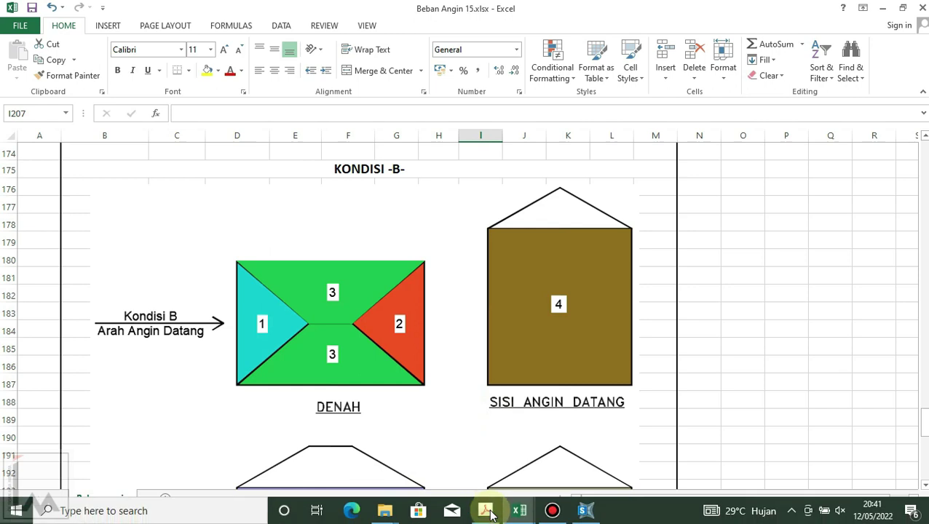
pyautogui.click(593, 513)
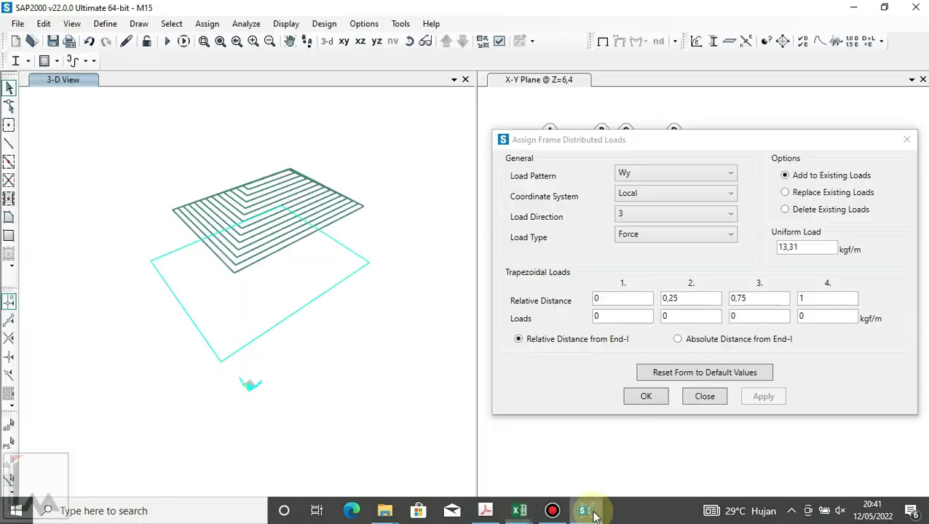
# Select all points and purlin frames of group A2 via Select by Groups.
pyautogui.scroll(2, 221, 187)
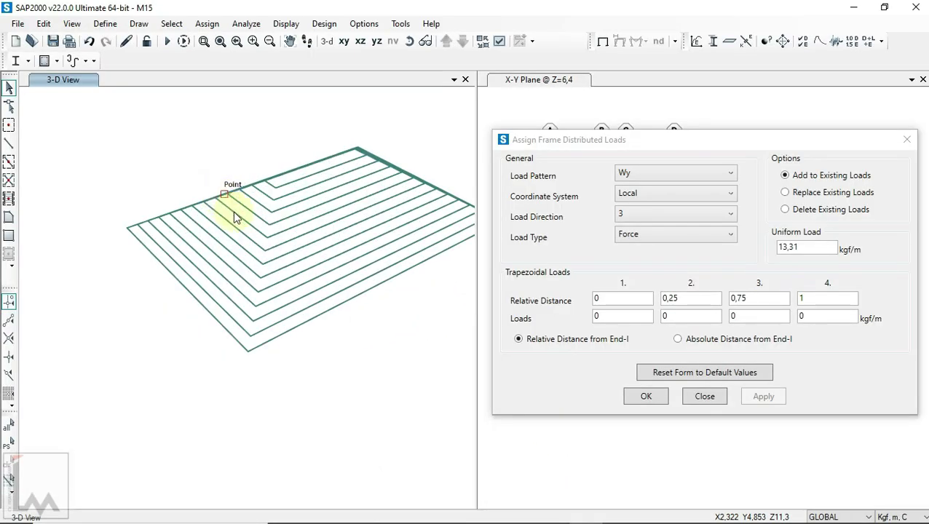
pyautogui.click(171, 24)
pyautogui.moveTo(193, 40)
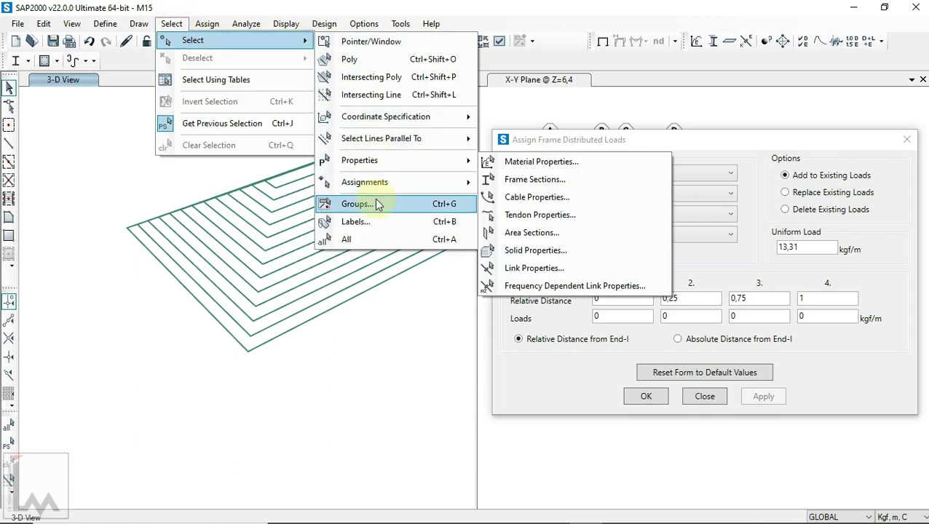
pyautogui.click(364, 203)
pyautogui.click(388, 197)
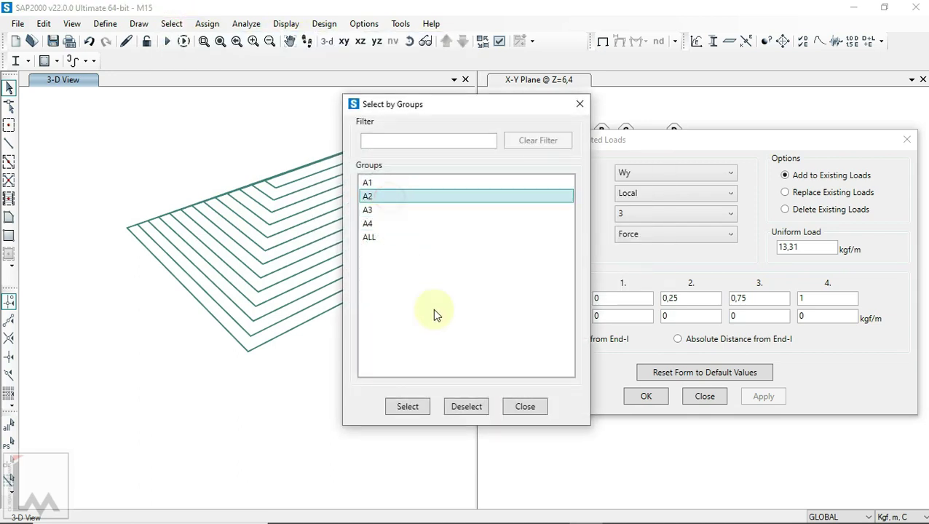
pyautogui.click(418, 413)
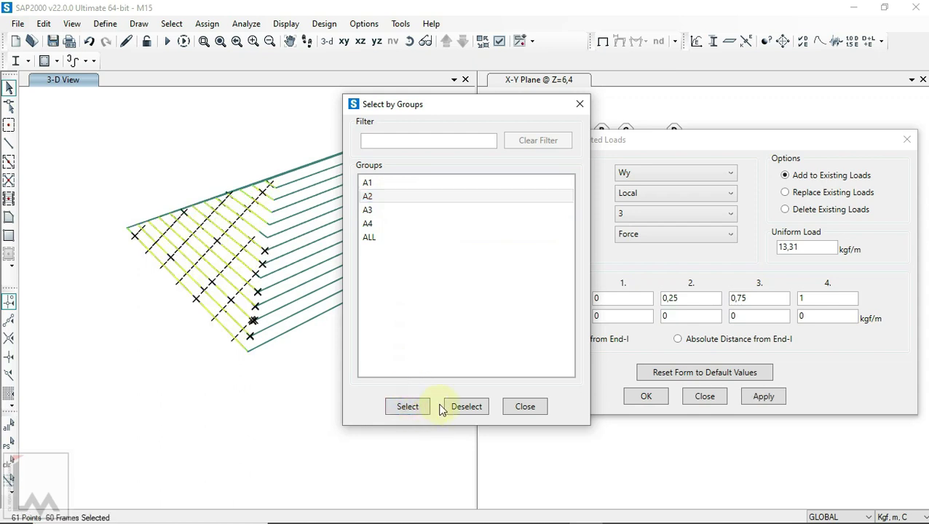
pyautogui.click(535, 412)
# Change the distributed load pattern from Wy to Wx.
pyautogui.scroll(2, 214, 310)
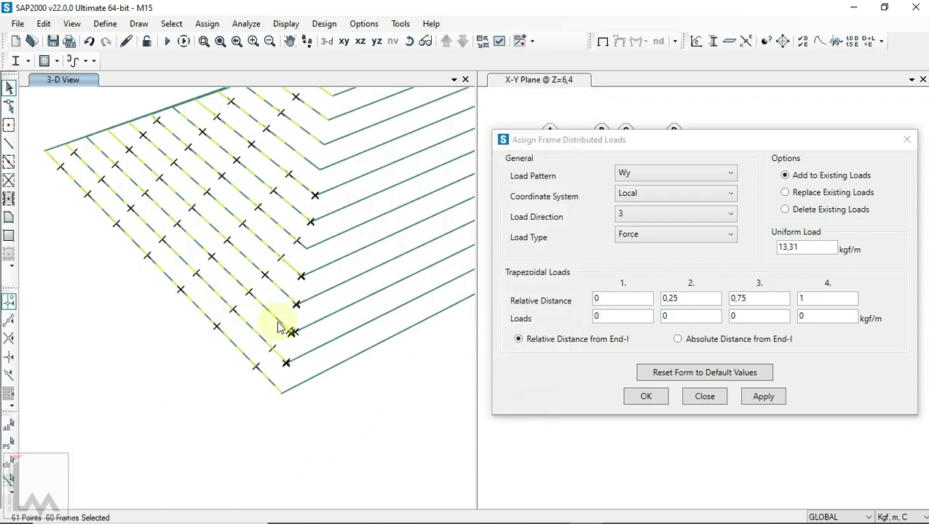
pyautogui.scroll(-2, 254, 327)
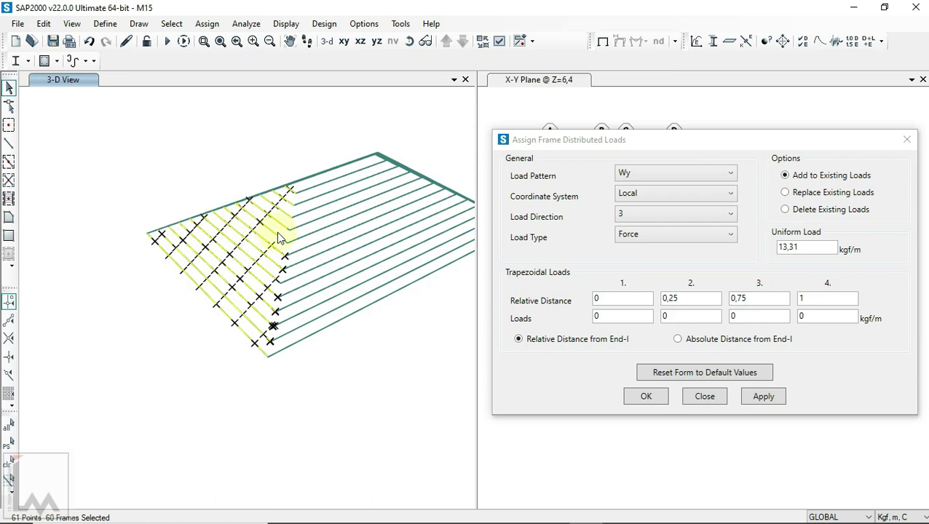
pyautogui.scroll(3, 278, 238)
pyautogui.scroll(-2, 302, 262)
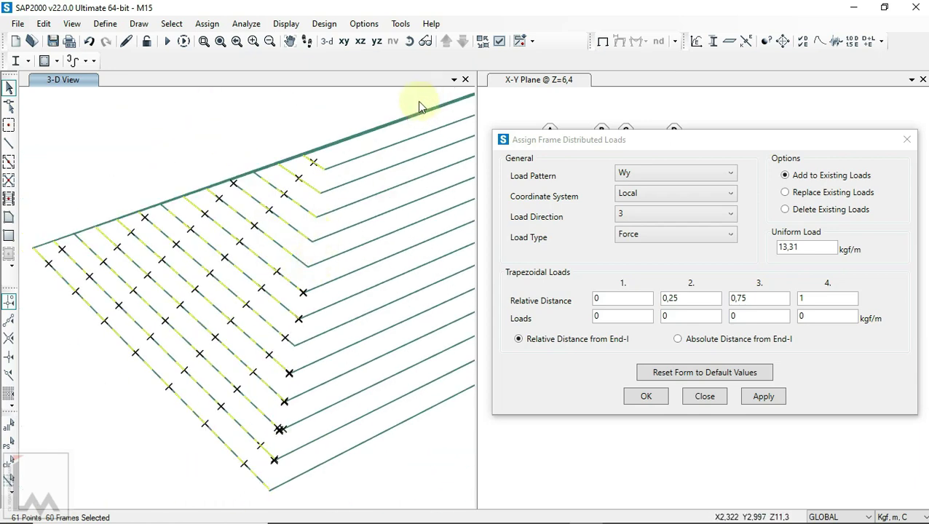
pyautogui.scroll(-2, 342, 164)
pyautogui.scroll(2, 309, 209)
pyautogui.scroll(-2, 313, 218)
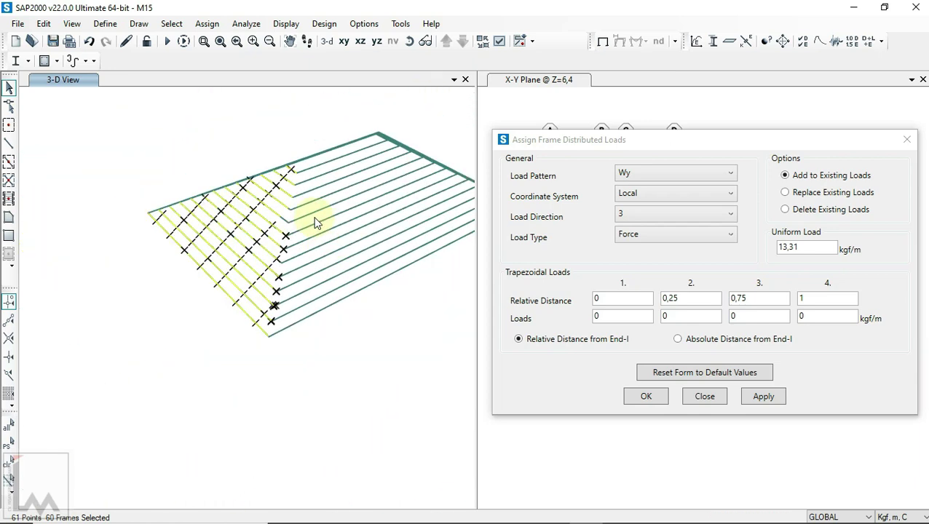
pyautogui.click(645, 177)
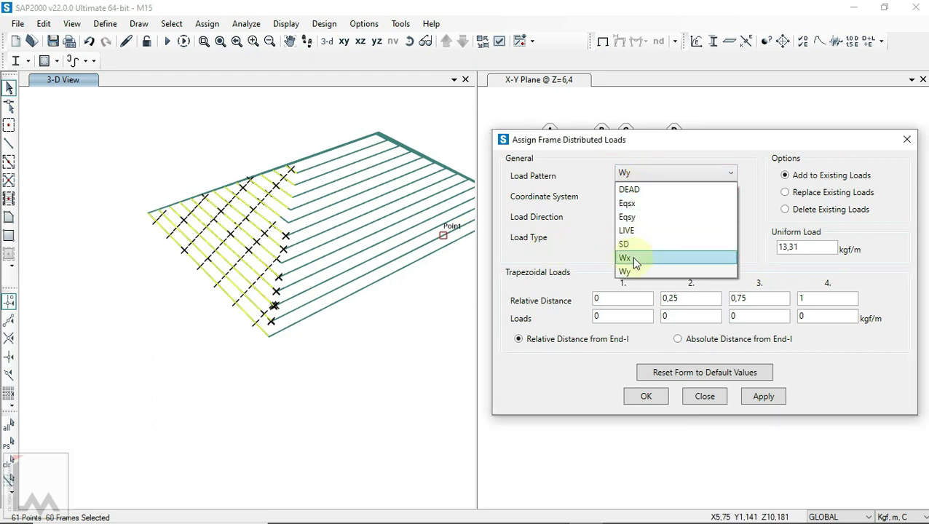
pyautogui.click(635, 260)
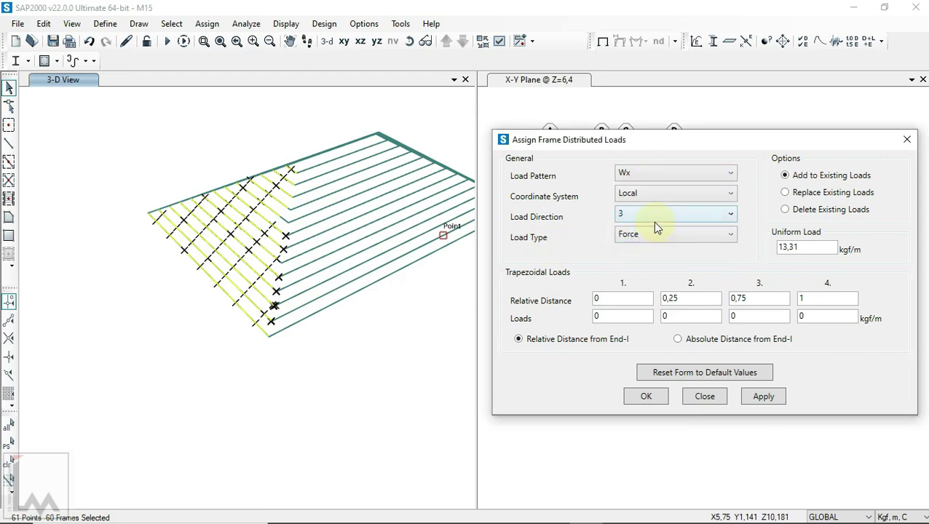
pyautogui.moveTo(519, 511)
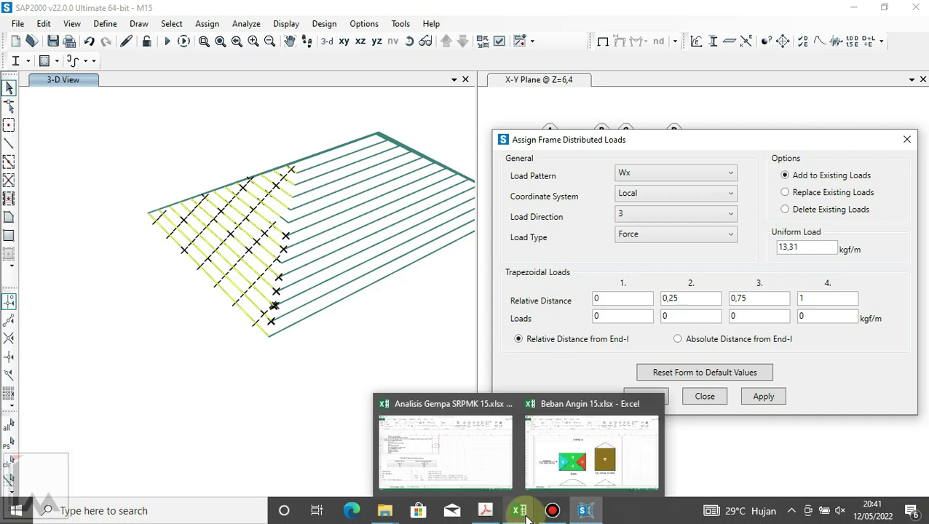
# Take zone 1's -7,47181 load from cell H206 of the Kondisi B table back to SAP2000.
pyautogui.click(555, 455)
pyautogui.scroll(-1, 442, 404)
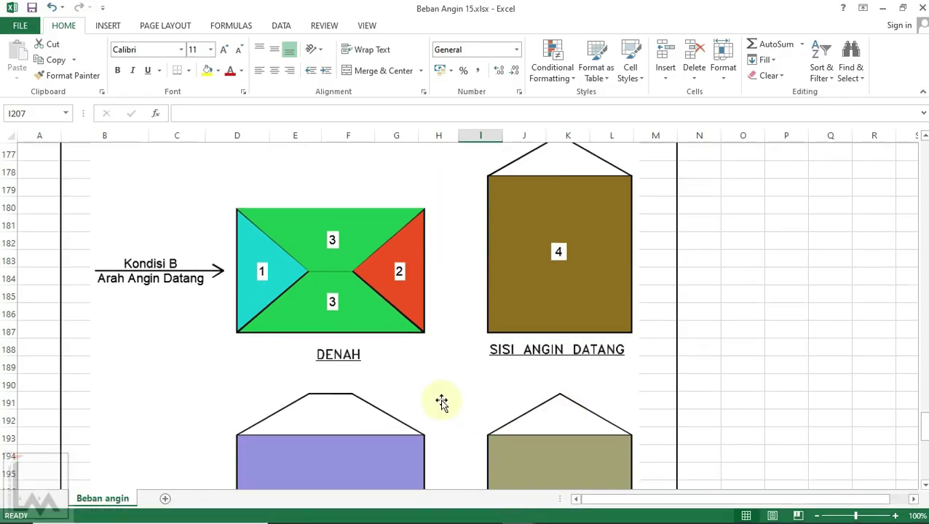
pyautogui.scroll(-4, 442, 403)
pyautogui.scroll(-2, 444, 400)
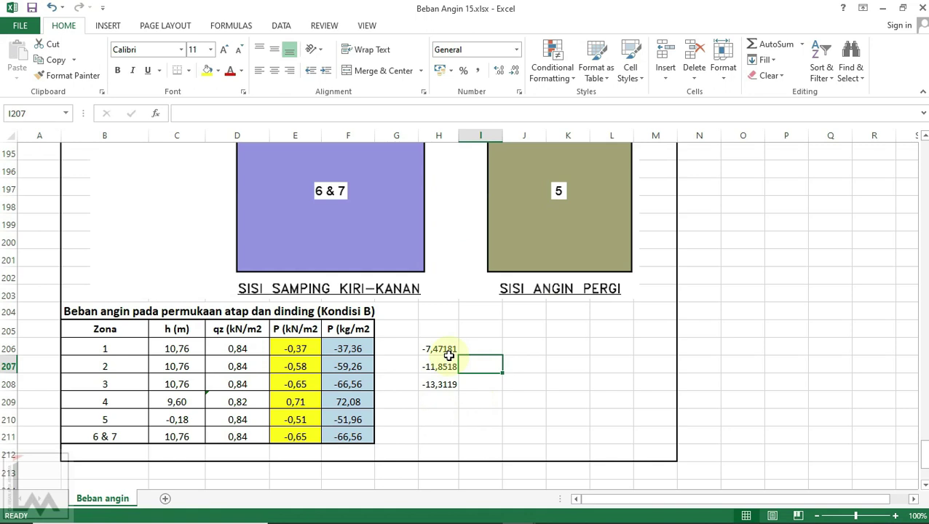
pyautogui.scroll(5, 449, 355)
pyautogui.scroll(1, 449, 357)
pyautogui.scroll(-1, 450, 358)
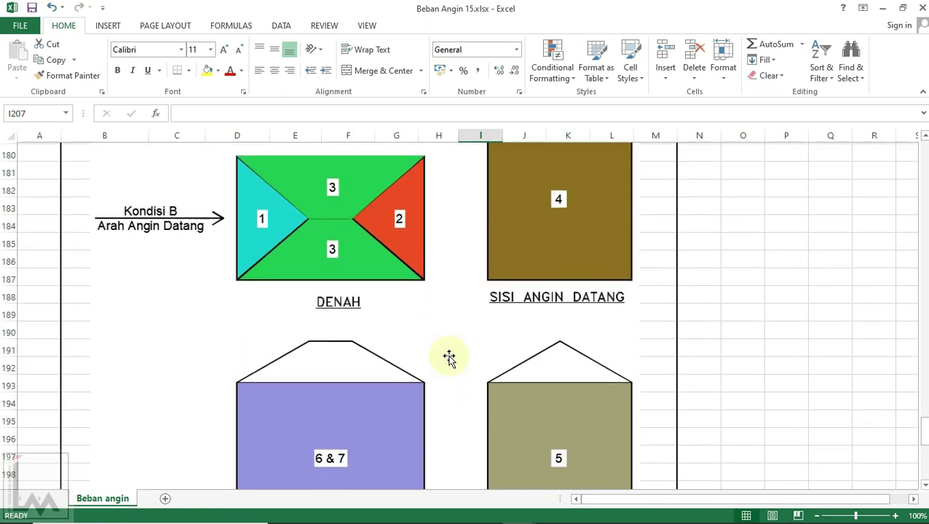
pyautogui.scroll(-7, 449, 357)
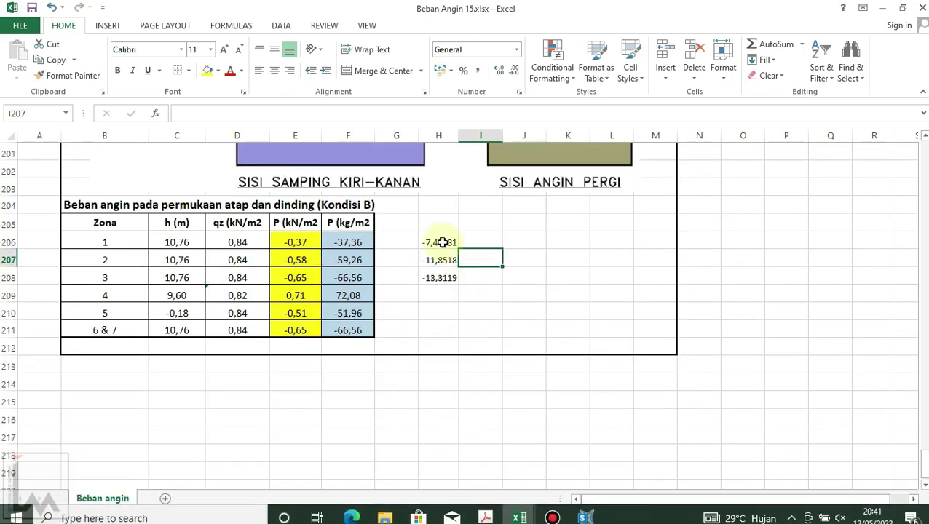
pyautogui.click(443, 242)
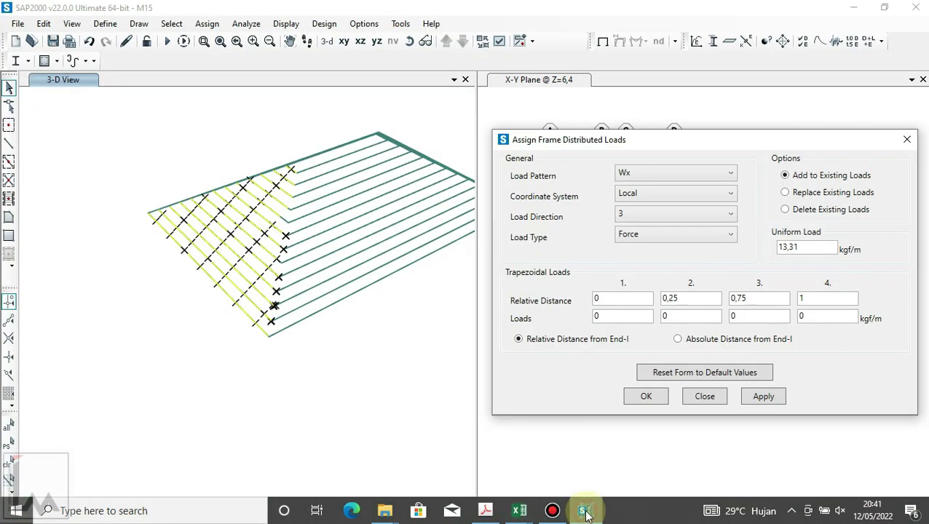
pyautogui.click(584, 510)
# Apply a 7,47 kgf/m uniform Wx load to the A2 purlins and rotate the model to check it.
pyautogui.moveTo(809, 247); pyautogui.dragTo(763, 251)
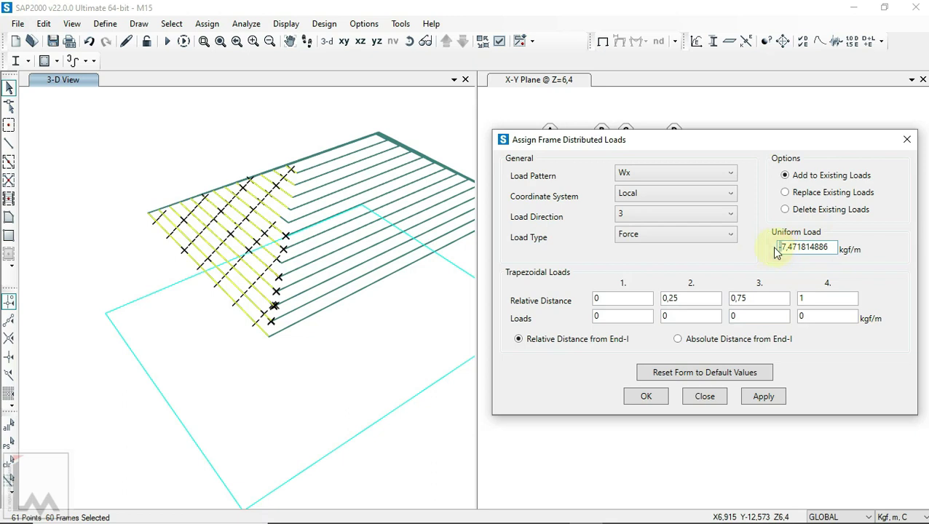
pyautogui.click(764, 397)
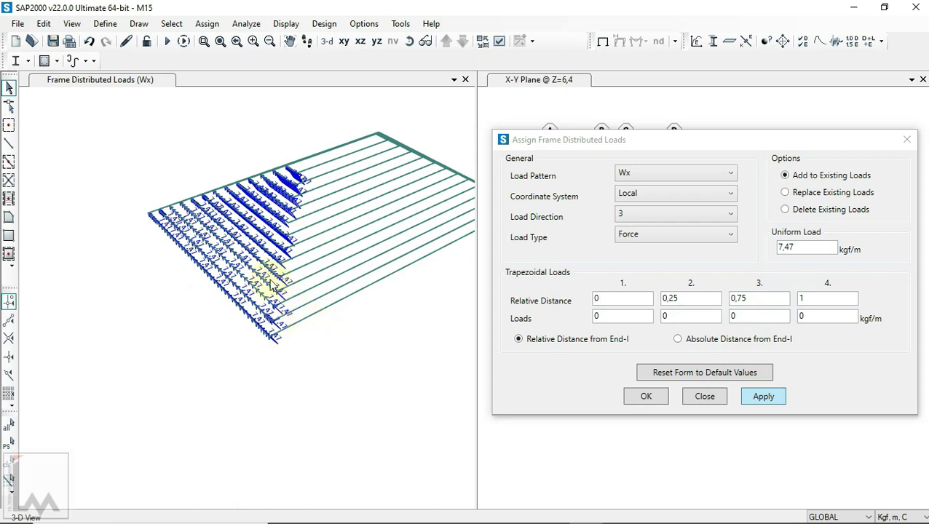
pyautogui.scroll(3, 267, 263)
pyautogui.scroll(2, 291, 236)
pyautogui.click(425, 41)
pyautogui.moveTo(414, 137); pyautogui.dragTo(357, 180)
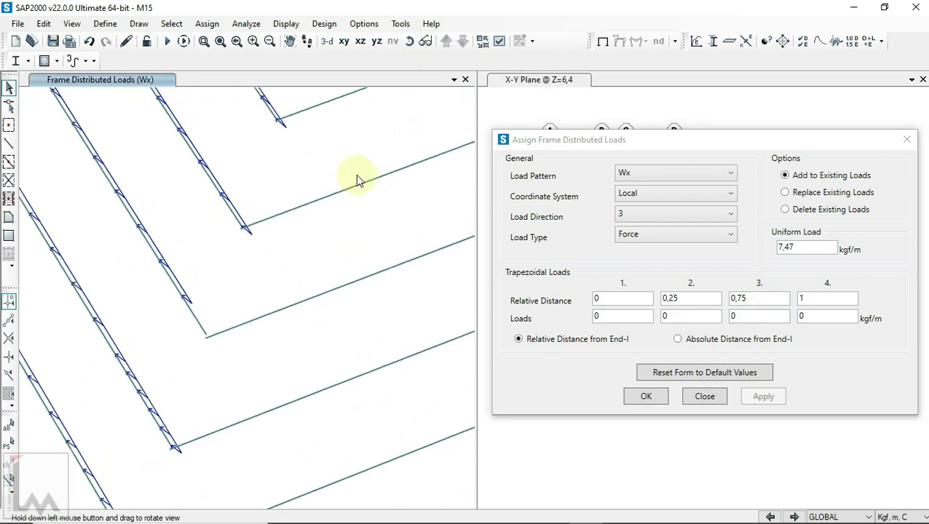
pyautogui.scroll(-3, 347, 178)
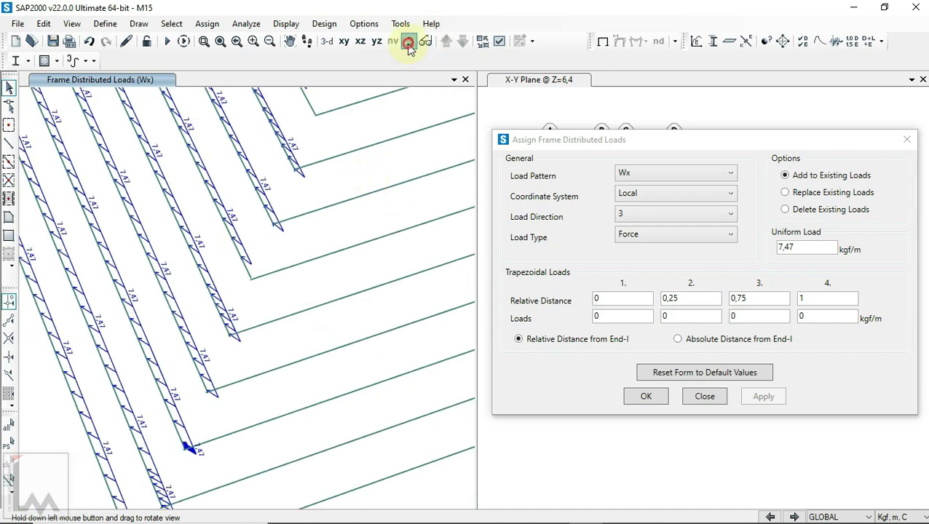
pyautogui.moveTo(423, 304)
pyautogui.mouseDown()
pyautogui.moveTo(344, 284)
pyautogui.moveTo(375, 267)
pyautogui.mouseUp()
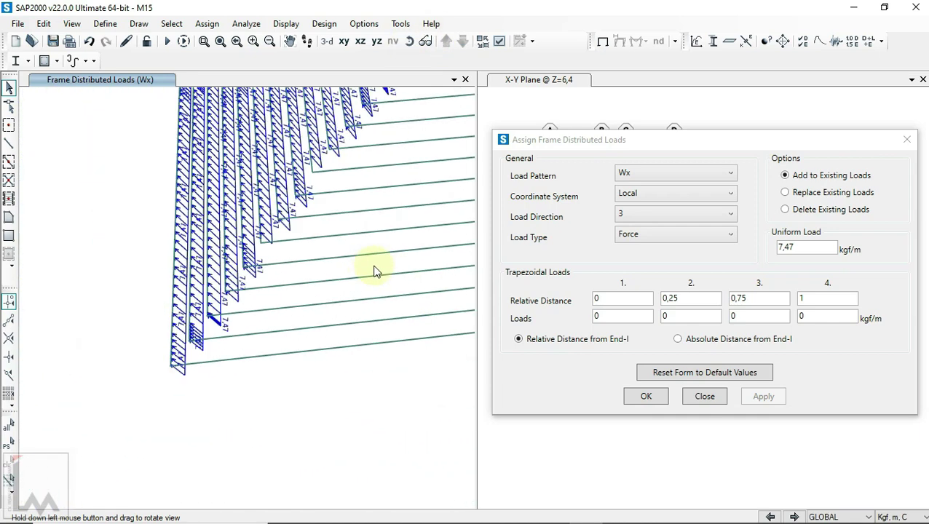
pyautogui.moveTo(318, 257); pyautogui.dragTo(301, 393)
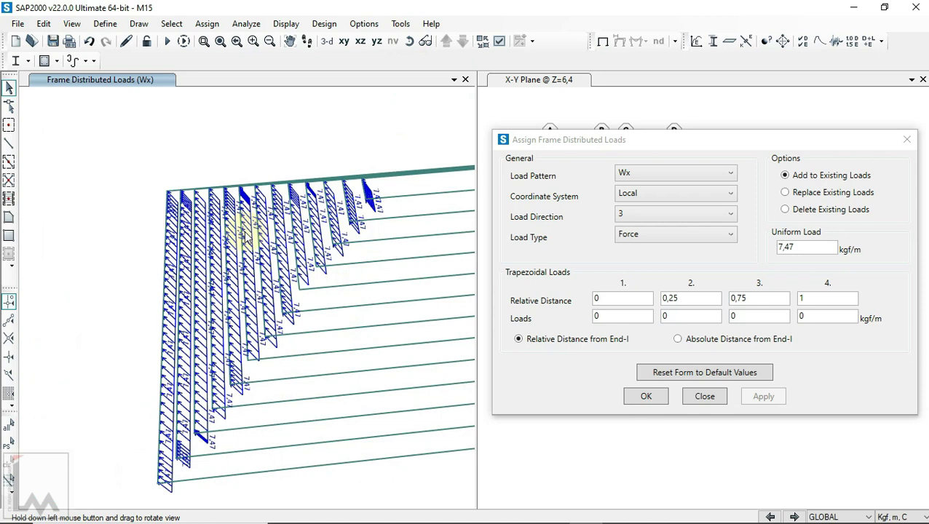
pyautogui.moveTo(244, 232); pyautogui.dragTo(261, 240)
pyautogui.moveTo(293, 381)
pyautogui.mouseDown()
pyautogui.moveTo(375, 388)
pyautogui.moveTo(417, 415)
pyautogui.moveTo(452, 225)
pyautogui.mouseUp()
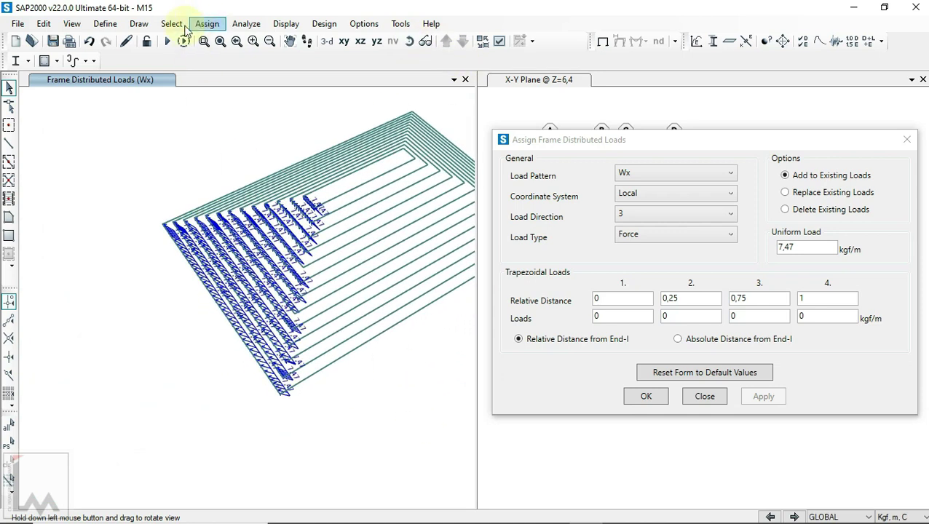
# Select group A1's 79 points and 101 purlin frames.
pyautogui.click(172, 24)
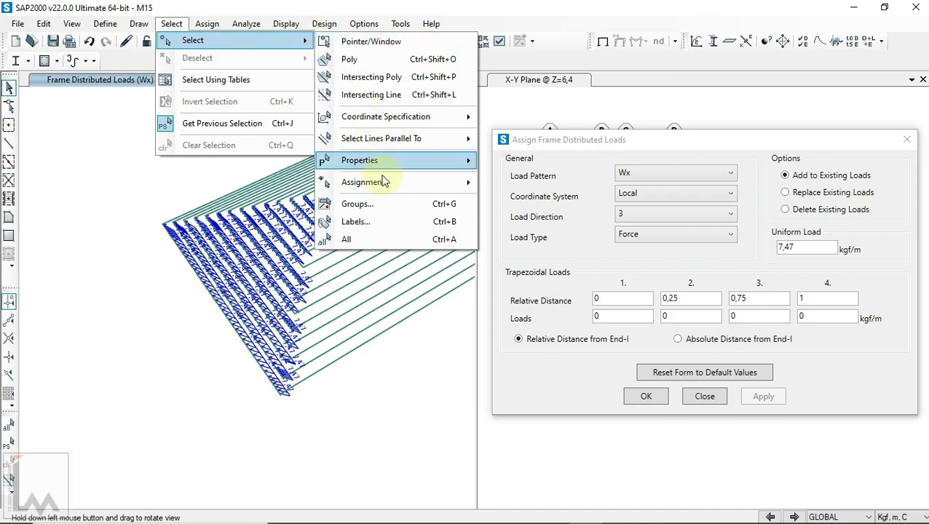
pyautogui.click(368, 204)
pyautogui.click(387, 188)
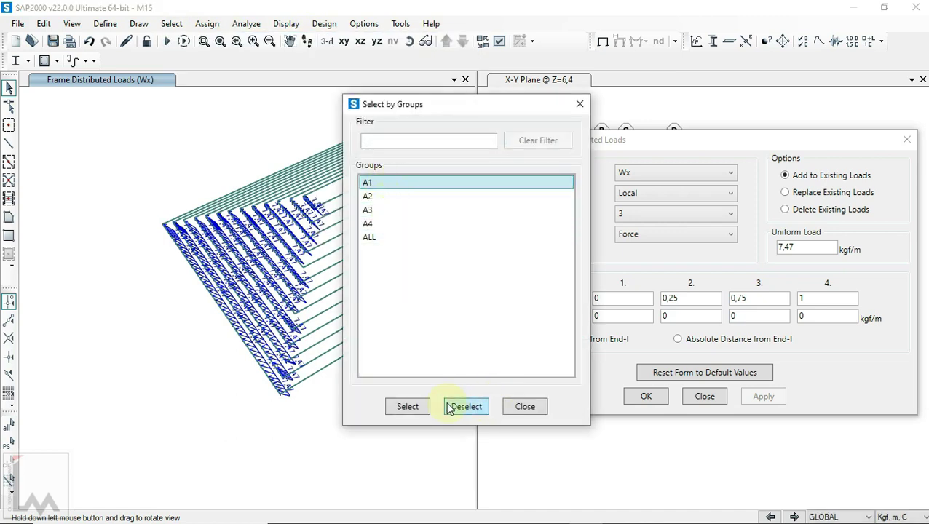
pyautogui.click(420, 406)
pyautogui.click(529, 408)
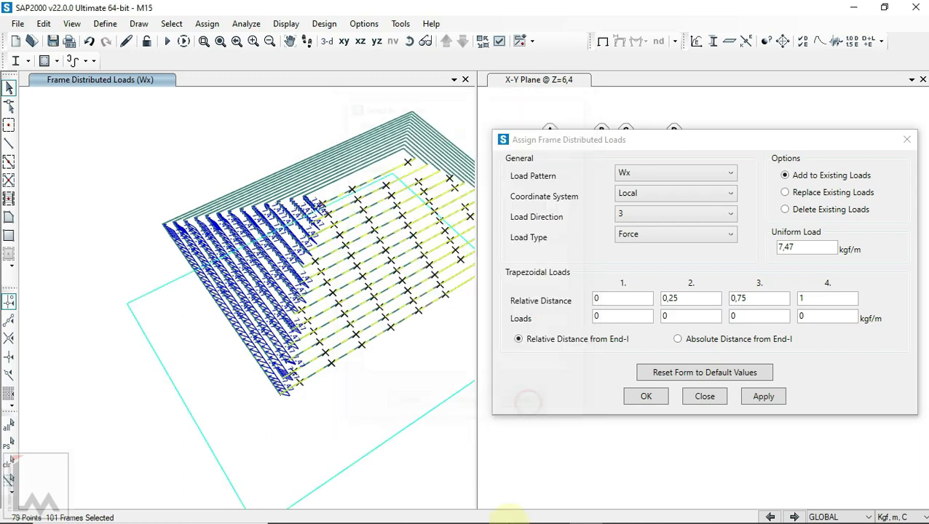
# Copy the -13,3119 zone 3 load from Excel cell H208.
pyautogui.click(520, 510)
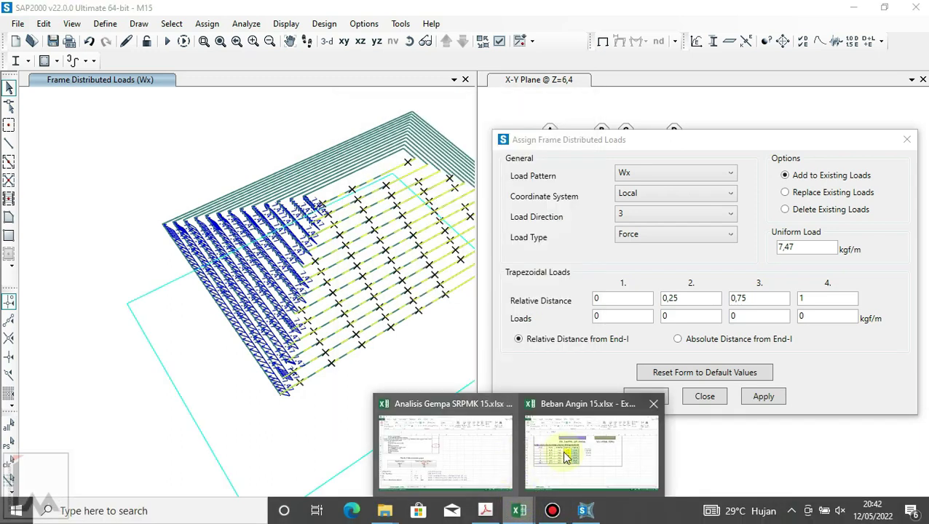
pyautogui.click(555, 451)
pyautogui.scroll(4, 425, 347)
pyautogui.scroll(3, 419, 393)
pyautogui.scroll(-5, 352, 254)
pyautogui.scroll(-3, 351, 254)
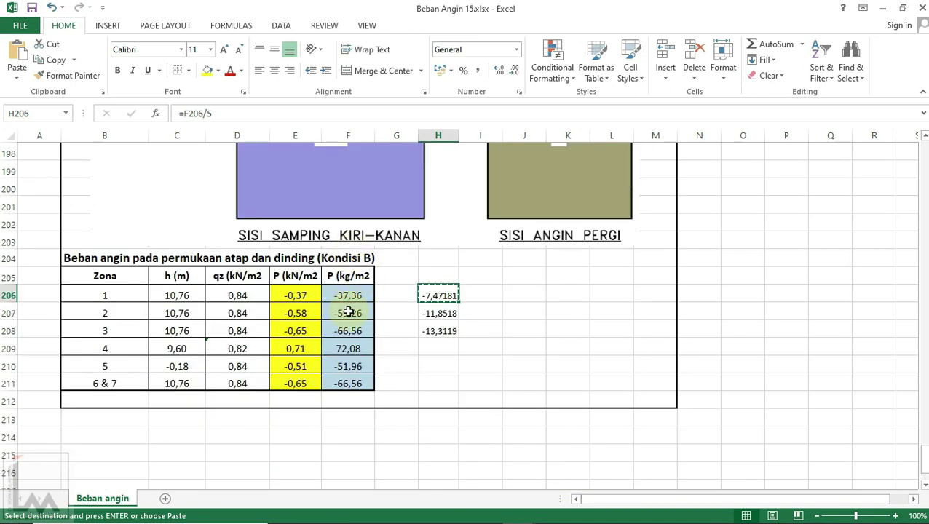
pyautogui.click(433, 331)
pyautogui.hotkey('ctrl', 'c')
pyautogui.click(588, 511)
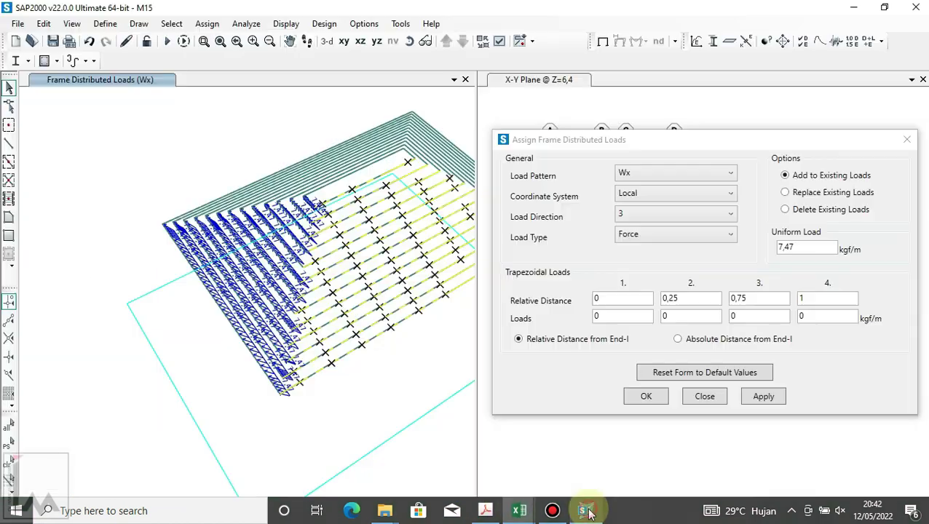
# Paste 13,31 kgf/m as the uniform Wx load and apply it to the A1 purlins.
pyautogui.moveTo(794, 249); pyautogui.dragTo(766, 253)
pyautogui.hotkey('ctrl', 'v')
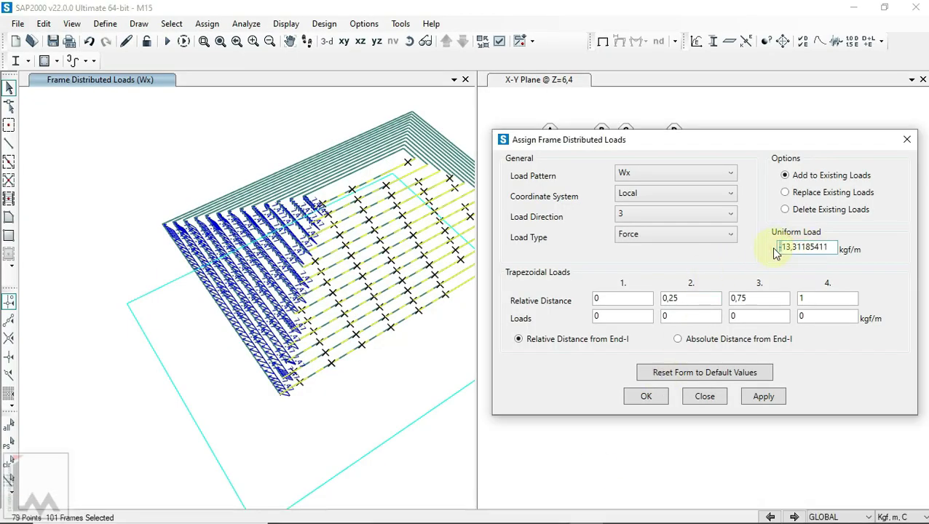
pyautogui.click(763, 397)
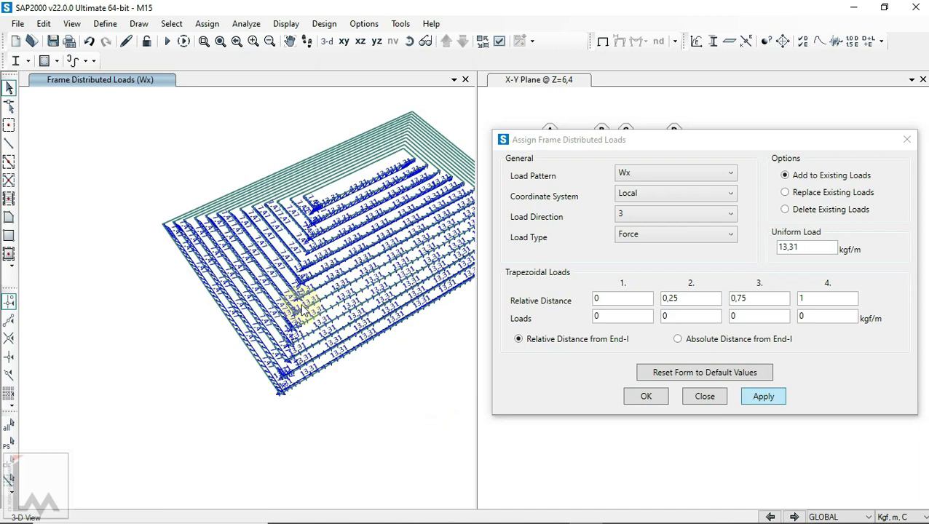
# Rotate the 3-D view to a low oblique angle to inspect the new loads.
pyautogui.click(409, 41)
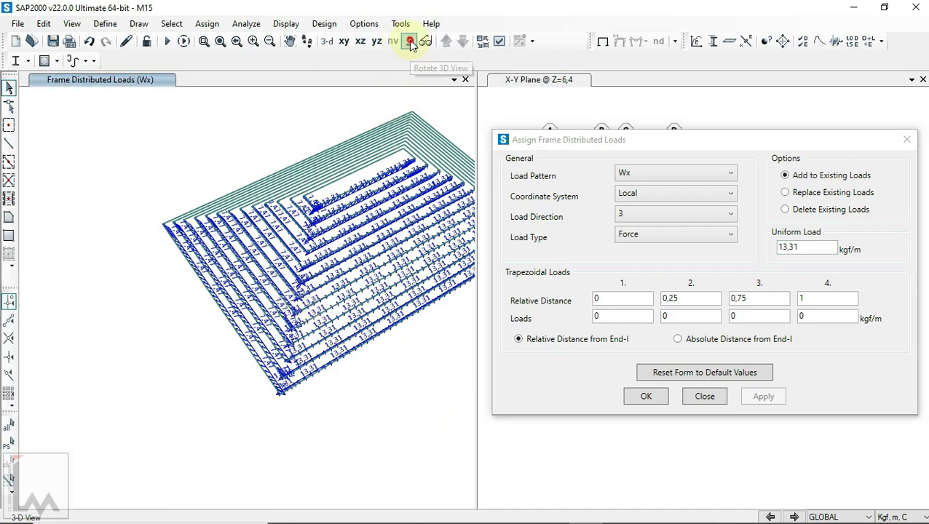
pyautogui.moveTo(353, 378); pyautogui.dragTo(467, 350)
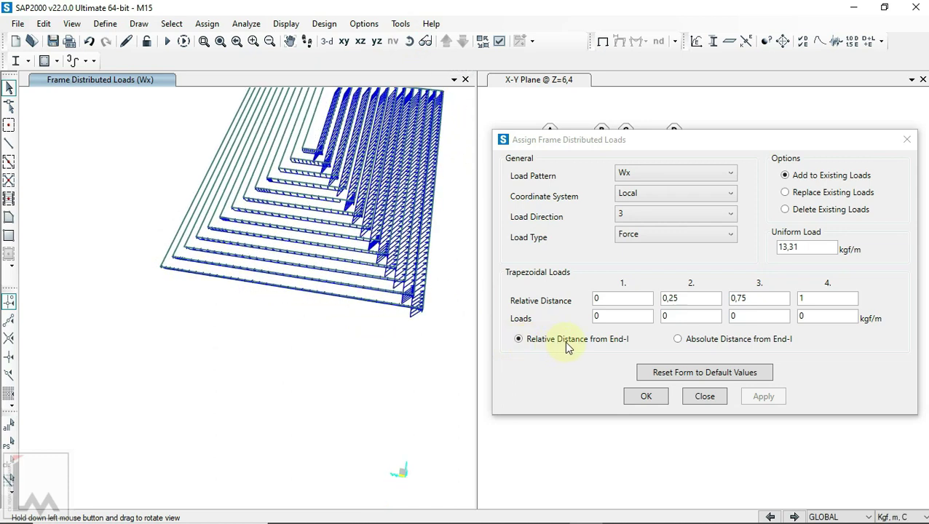
pyautogui.scroll(3, 356, 228)
pyautogui.scroll(2, 355, 228)
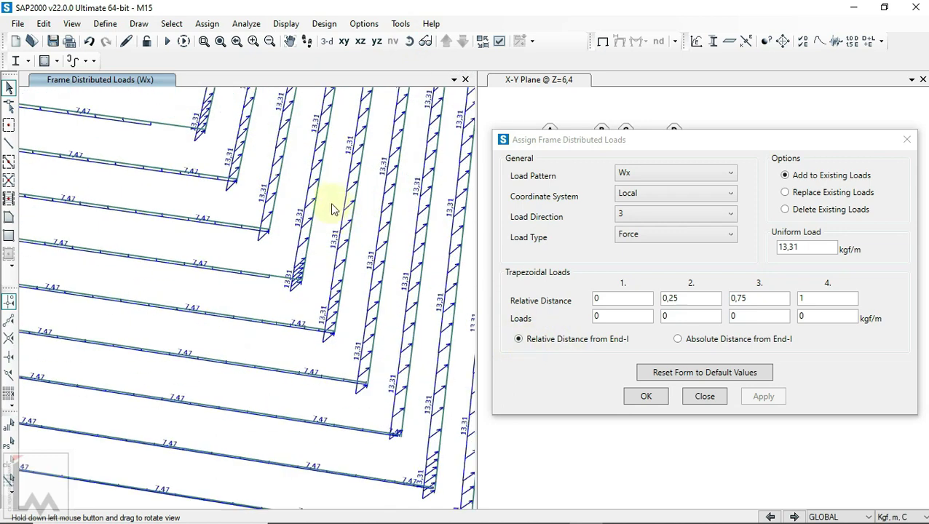
pyautogui.scroll(-2, 331, 209)
pyautogui.scroll(-2, 321, 284)
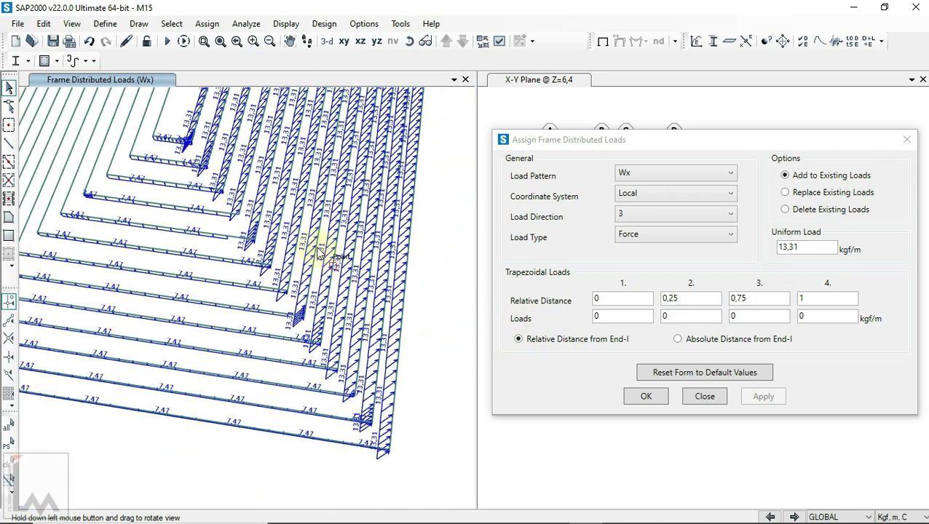
pyautogui.moveTo(432, 300)
pyautogui.mouseDown()
pyautogui.moveTo(429, 189)
pyautogui.moveTo(458, 127)
pyautogui.moveTo(394, 145)
pyautogui.moveTo(366, 178)
pyautogui.moveTo(409, 293)
pyautogui.mouseUp()
# Select all frames of purlin group A3 via Select by Groups.
pyautogui.click(177, 26)
pyautogui.moveTo(193, 41)
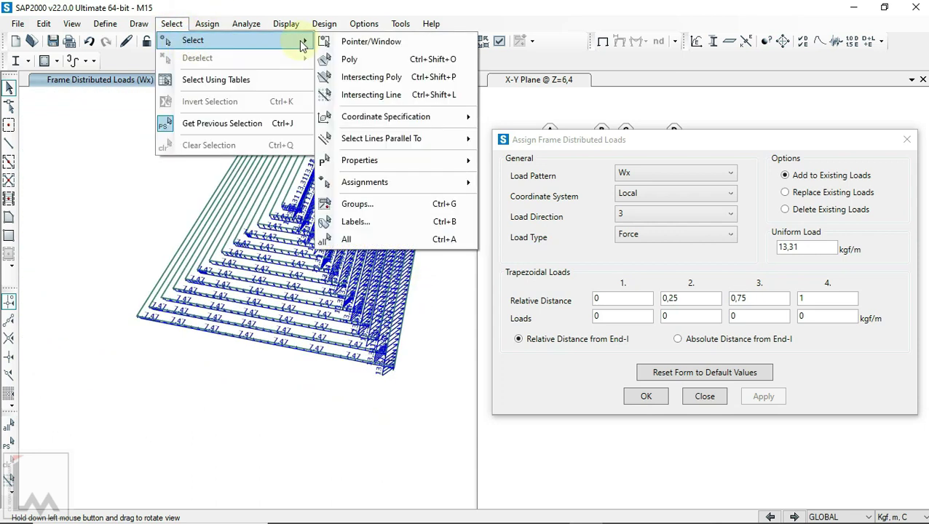
pyautogui.click(378, 202)
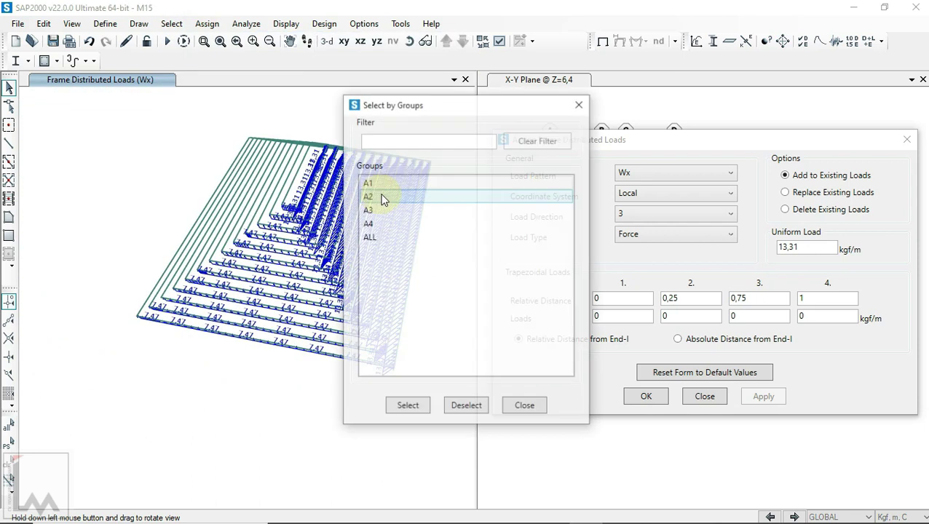
pyautogui.click(369, 211)
pyautogui.click(399, 408)
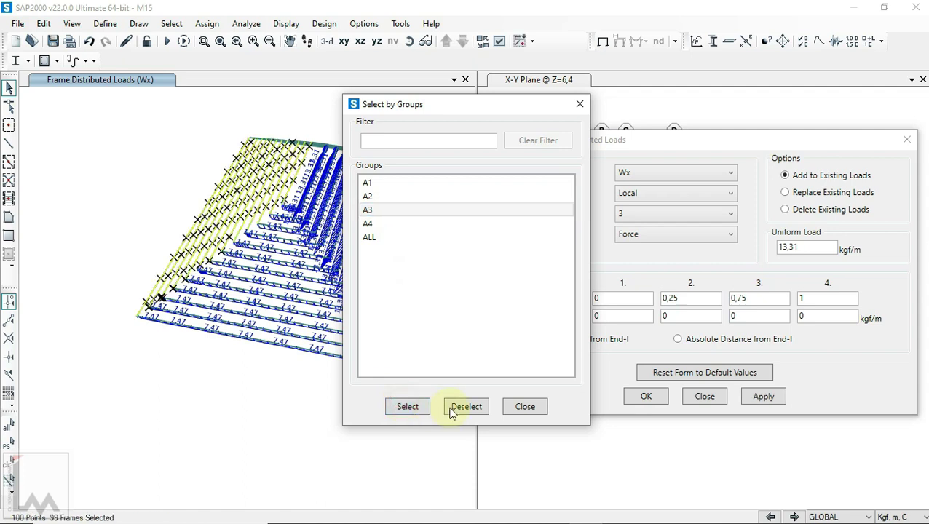
pyautogui.click(524, 408)
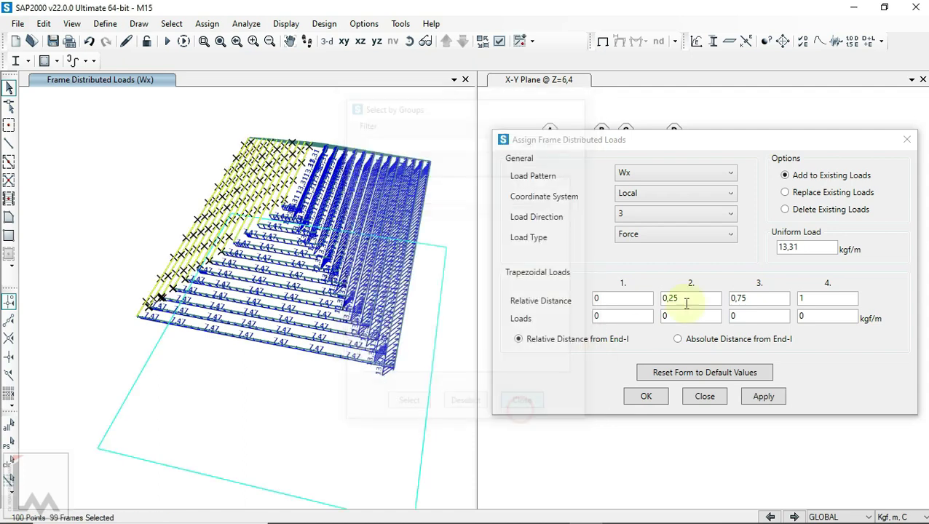
# Apply the 13,31 kgf/m uniform Wx load to group A3 and rotate to check it.
pyautogui.click(774, 403)
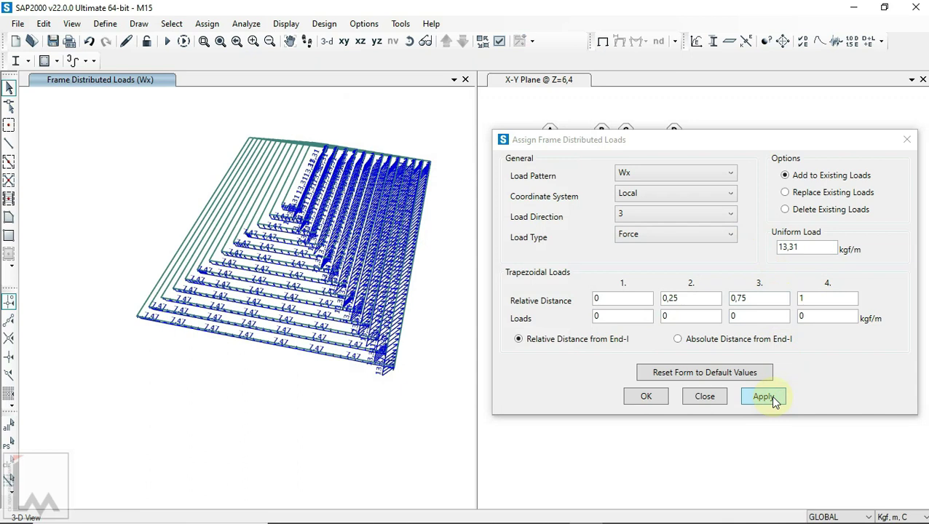
pyautogui.click(764, 397)
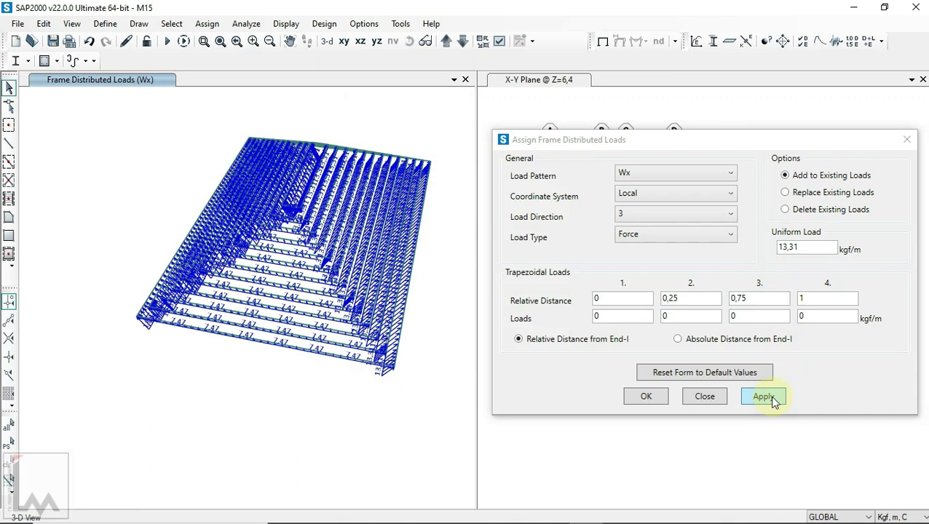
pyautogui.click(367, 124)
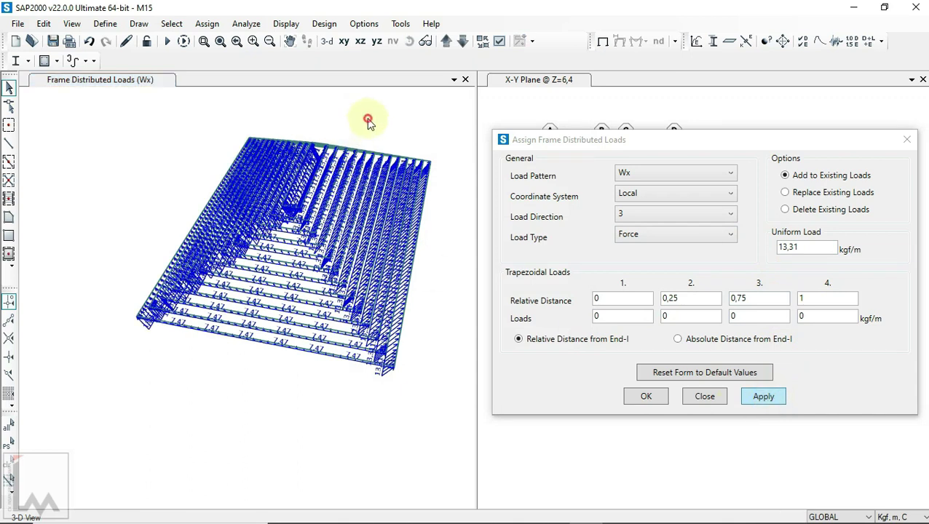
pyautogui.click(409, 41)
pyautogui.moveTo(280, 214); pyautogui.dragTo(337, 197)
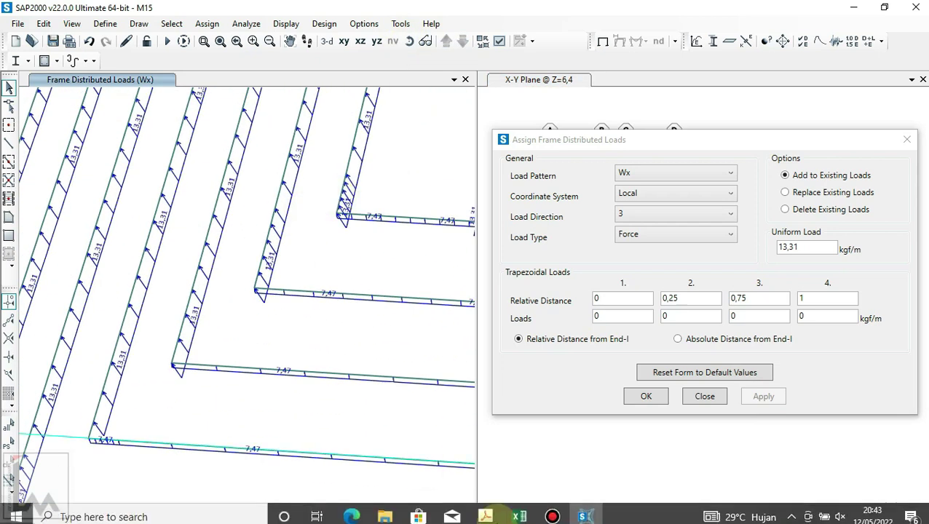
pyautogui.click(518, 510)
# Copy the -11,8518 zone 2 wind load from cell H207 in the Kondisi B table.
pyautogui.click(527, 483)
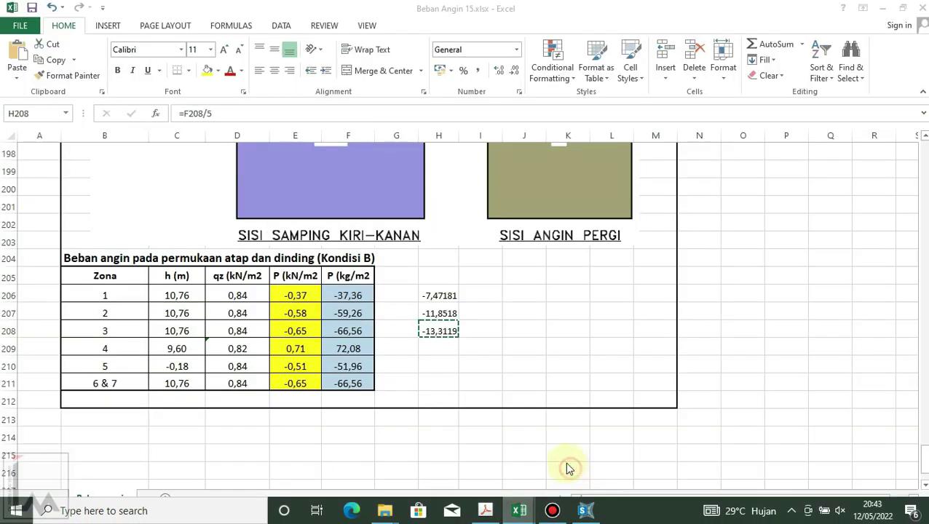
pyautogui.scroll(4, 453, 333)
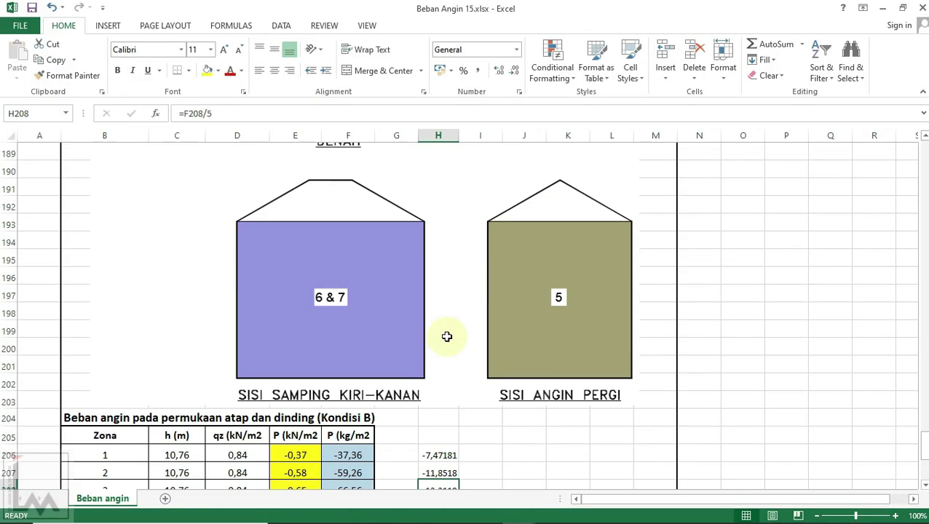
pyautogui.scroll(4, 445, 336)
pyautogui.scroll(-4, 394, 323)
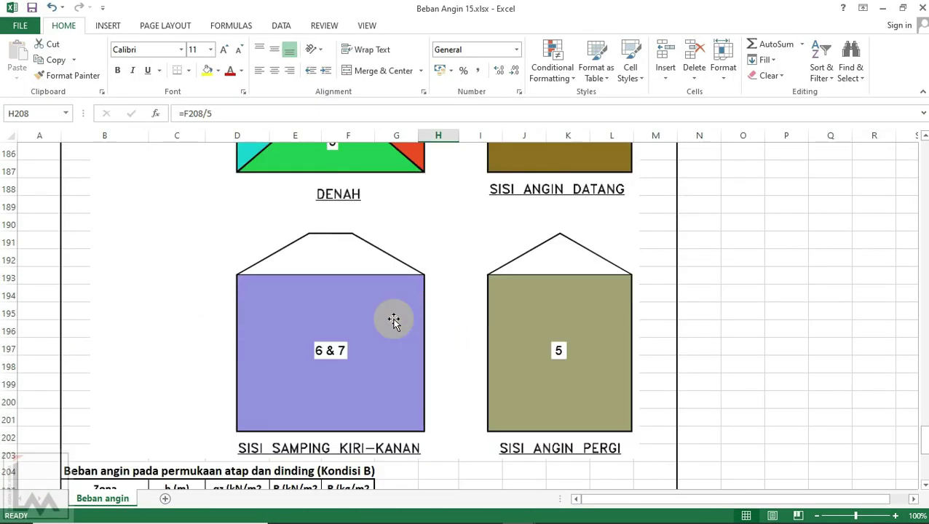
pyautogui.scroll(-3, 394, 321)
pyautogui.click(439, 367)
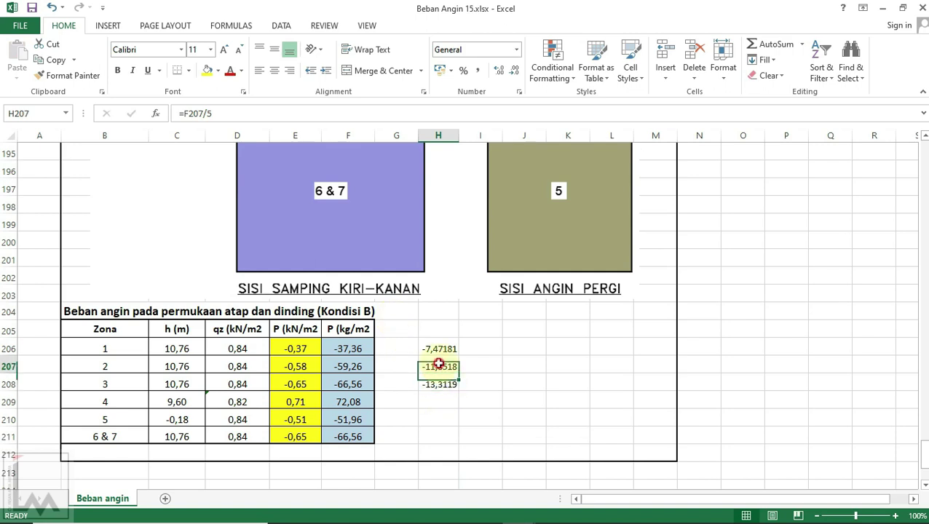
pyautogui.hotkey('ctrl', 'c')
# Back in SAP2000, select group A4's 93 points and 66 purlin frames.
pyautogui.click(584, 511)
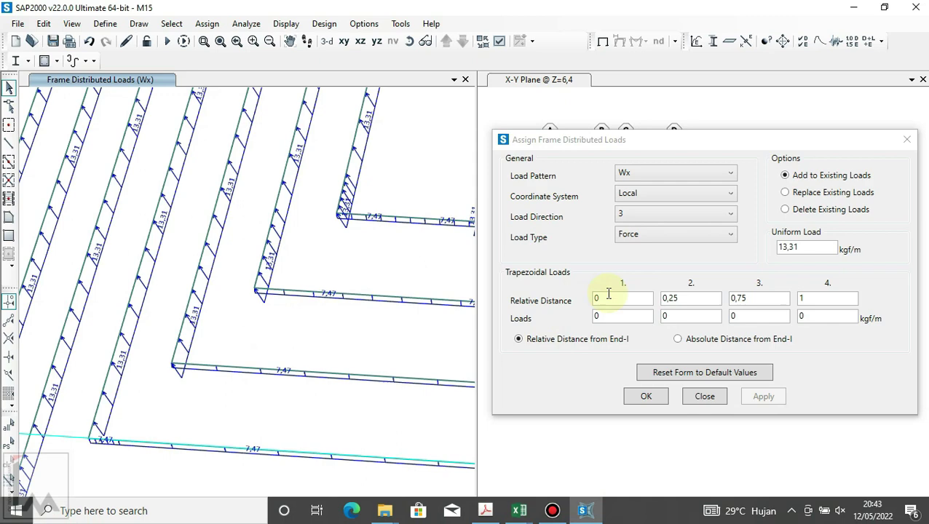
pyautogui.moveTo(318, 151)
pyautogui.mouseDown()
pyautogui.moveTo(218, 203)
pyautogui.moveTo(232, 191)
pyautogui.mouseUp()
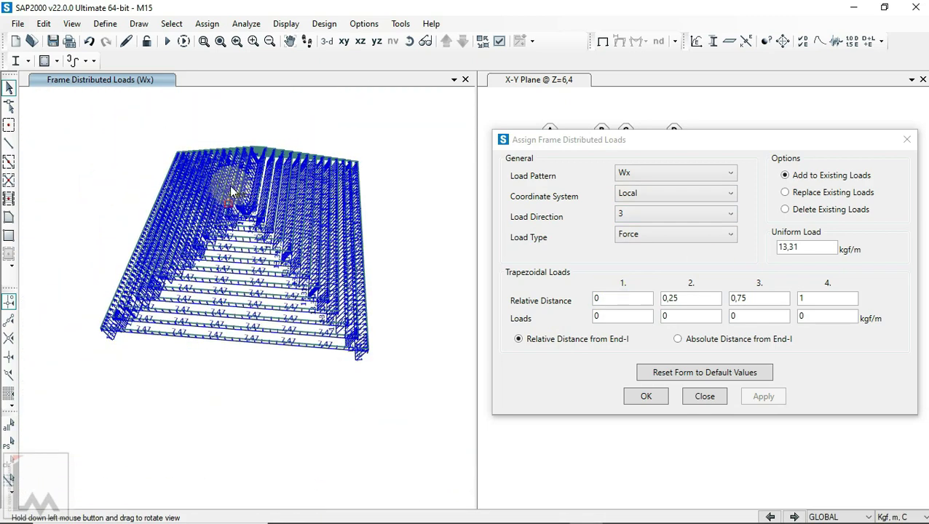
pyautogui.moveTo(406, 156); pyautogui.dragTo(142, 192)
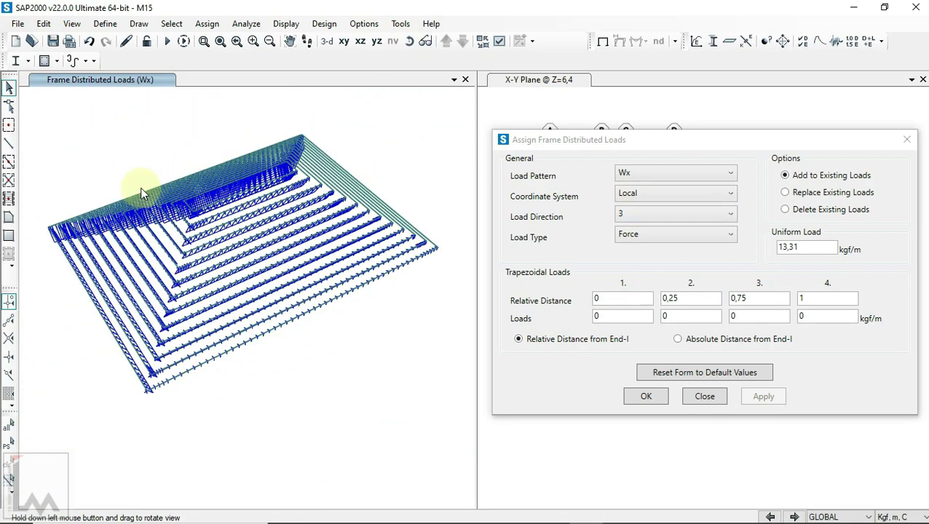
pyautogui.click(172, 24)
pyautogui.moveTo(193, 41)
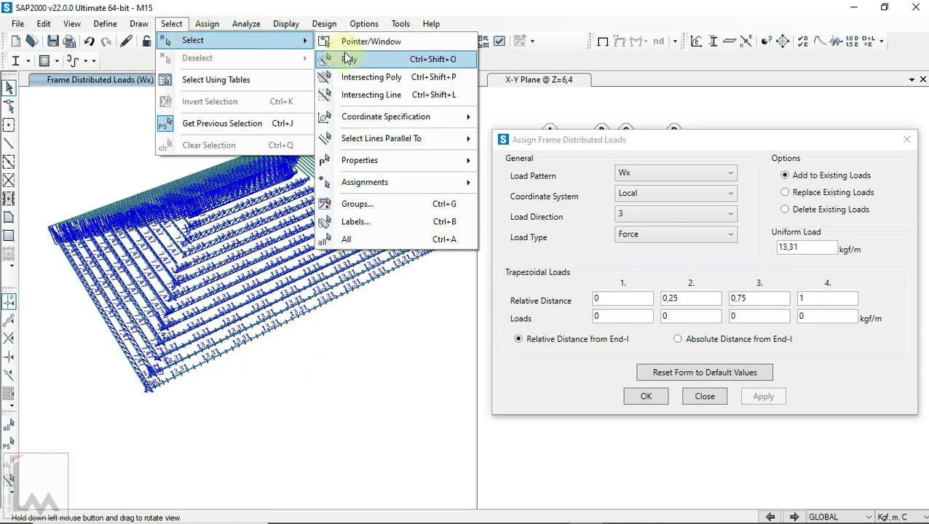
pyautogui.click(393, 212)
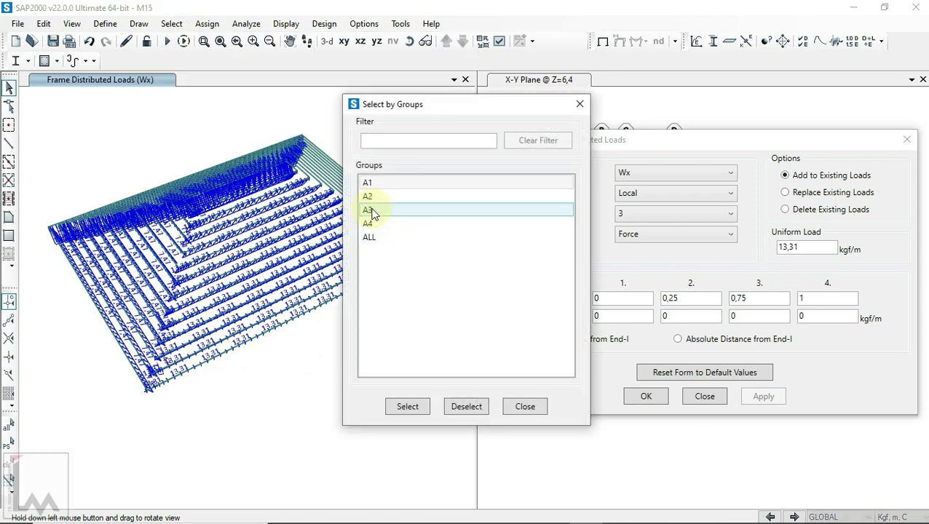
pyautogui.click(386, 223)
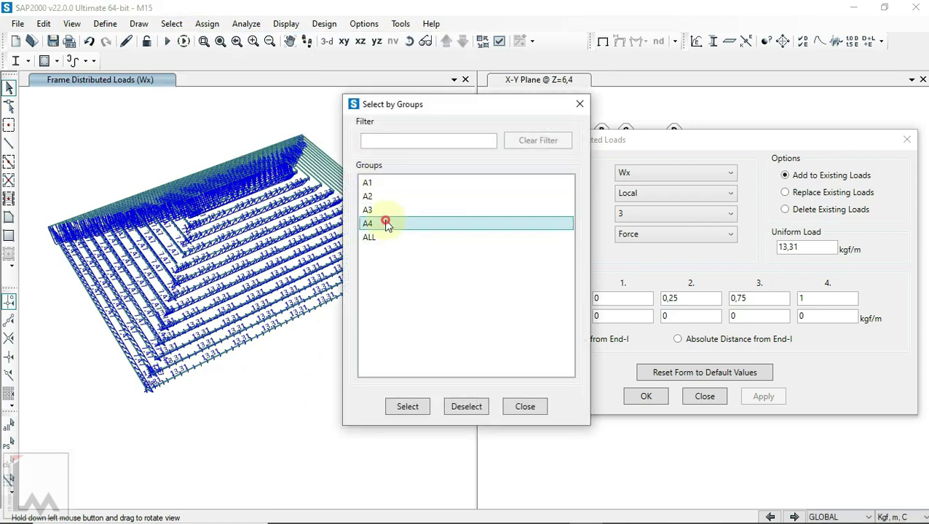
pyautogui.click(408, 406)
pyautogui.click(534, 409)
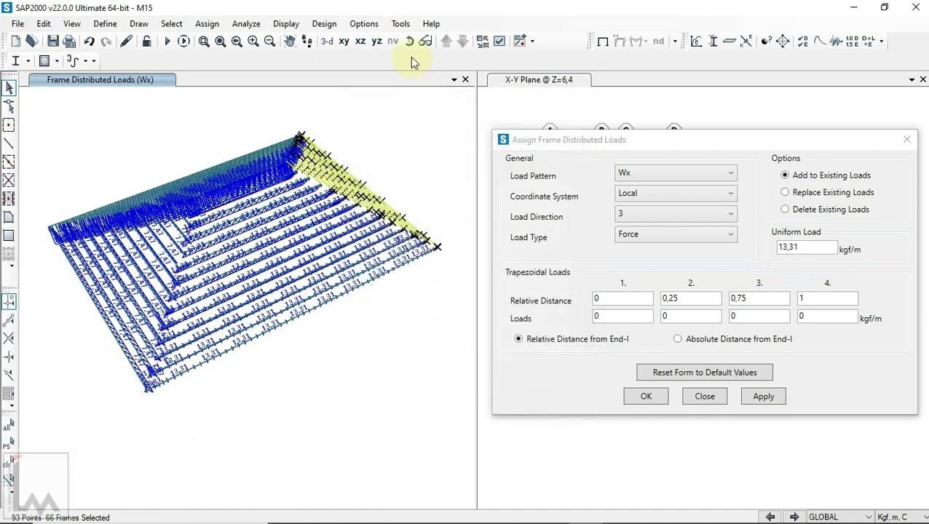
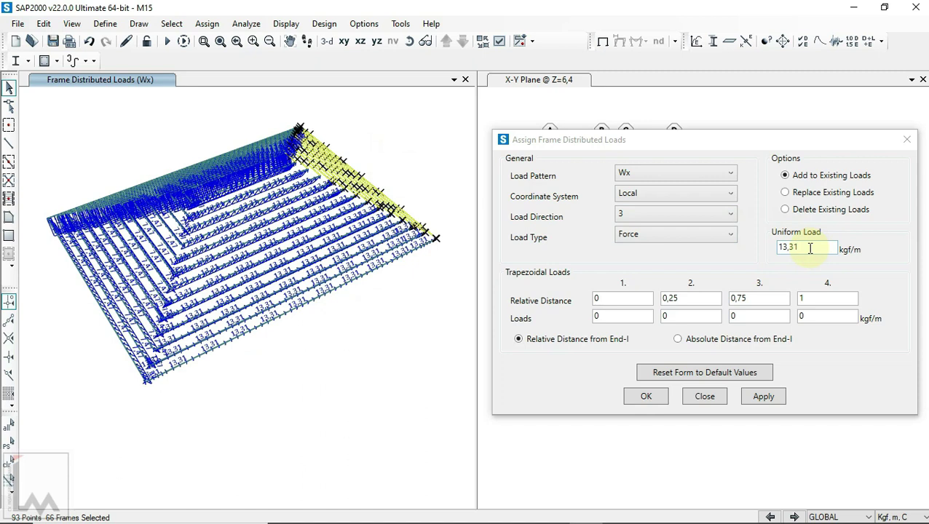
# Apply an 11,85 kgf/m uniform Wx load to the 66 selected roof frames.
pyautogui.click(809, 248)
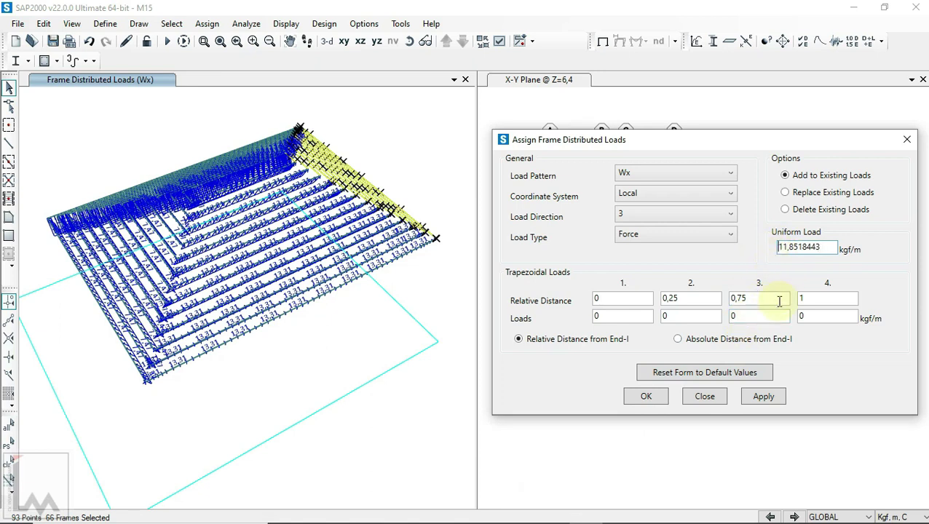
pyautogui.click(764, 398)
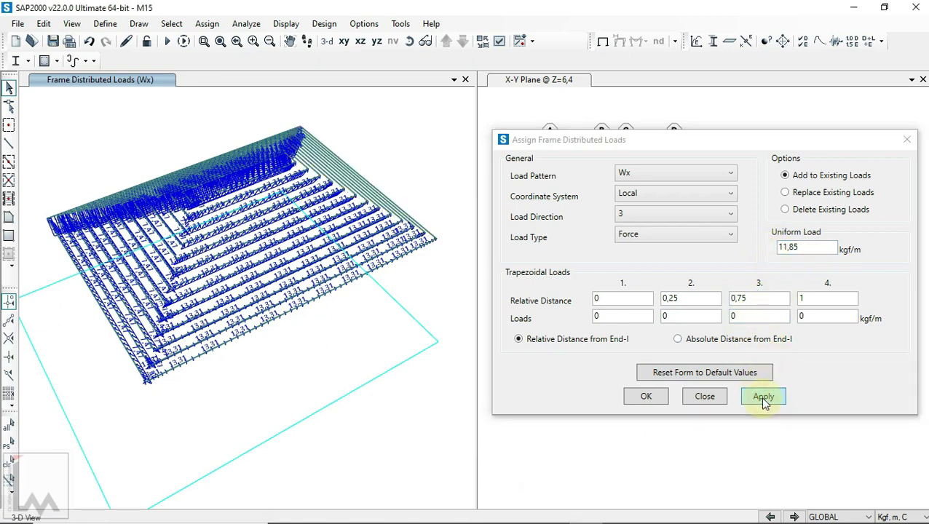
pyautogui.click(764, 399)
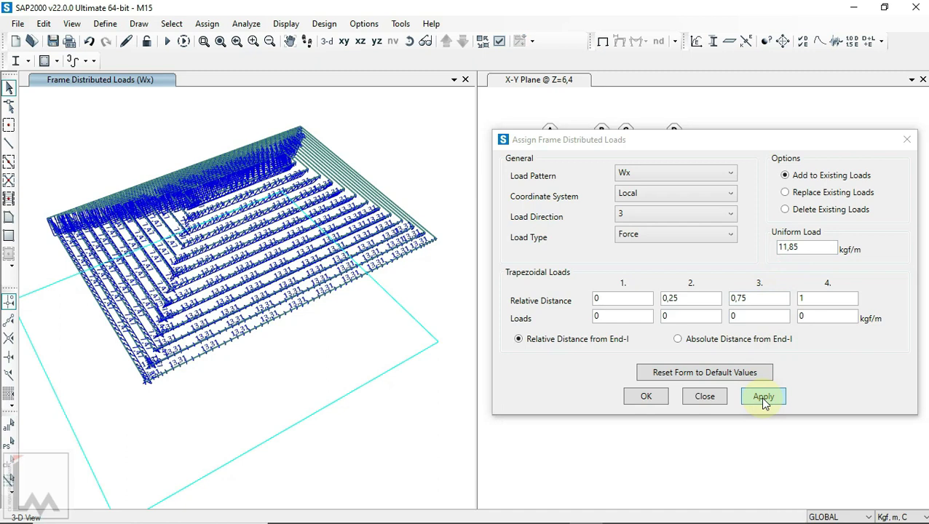
# Orbit the model to inspect the new 11,85 load labels on the roof.
pyautogui.click(399, 177)
pyautogui.scroll(3, 399, 177)
pyautogui.click(410, 42)
pyautogui.moveTo(435, 135); pyautogui.dragTo(156, 54)
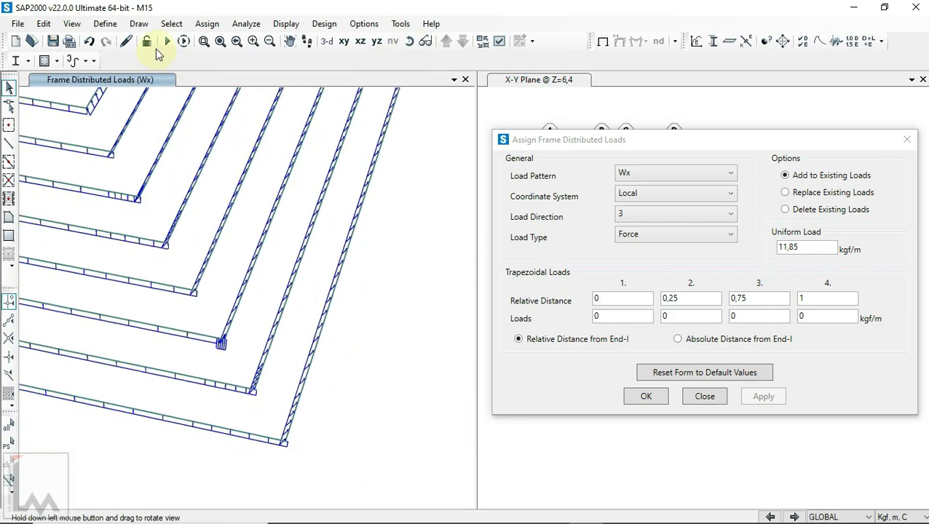
pyautogui.scroll(2, 259, 155)
pyautogui.scroll(-1, 256, 169)
pyautogui.scroll(-3, 269, 161)
pyautogui.moveTo(406, 97); pyautogui.dragTo(338, 33)
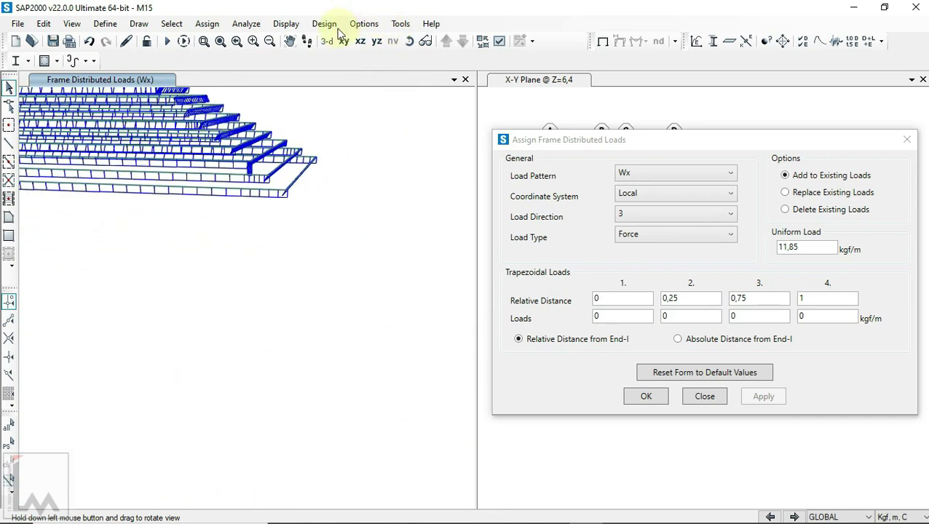
pyautogui.scroll(3, 264, 159)
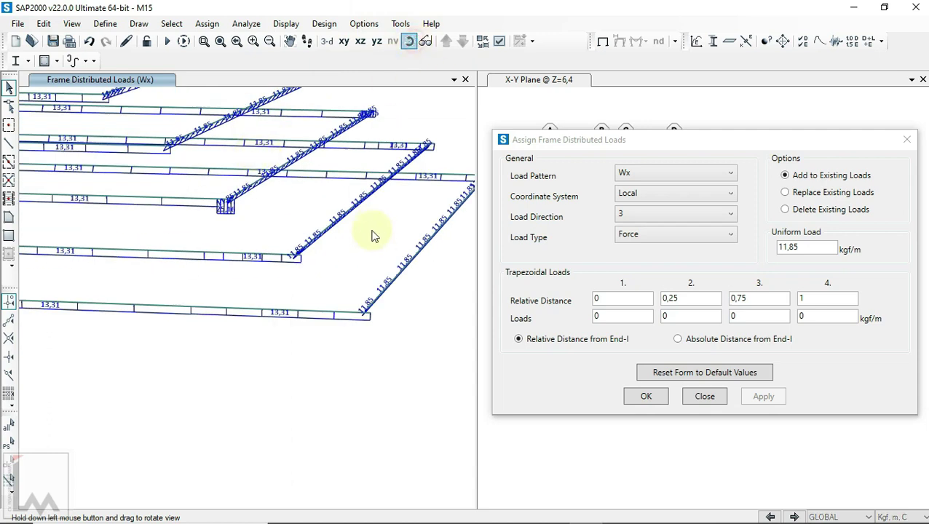
pyautogui.moveTo(362, 242); pyautogui.dragTo(435, 273)
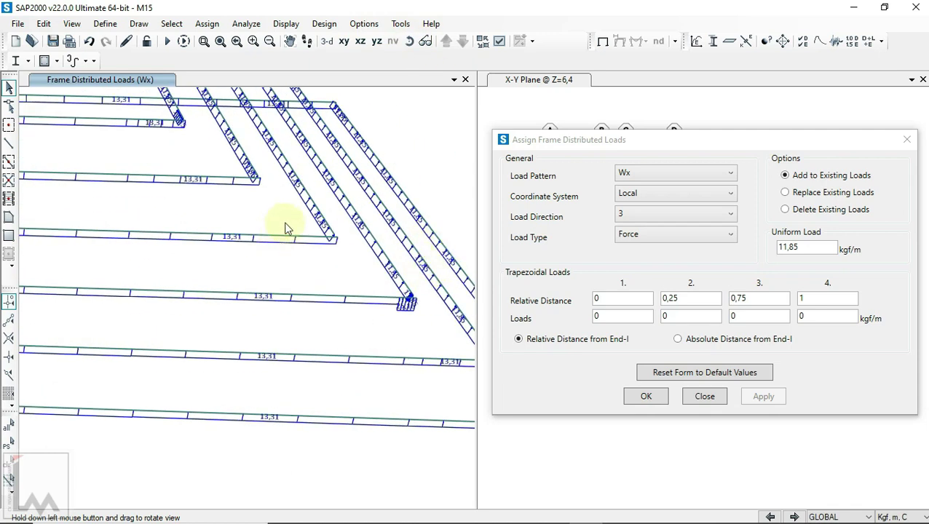
pyautogui.moveTo(434, 272); pyautogui.dragTo(233, 208)
# Save the model and close the frame load assignment, viewing the roof grid from above.
pyautogui.click(53, 44)
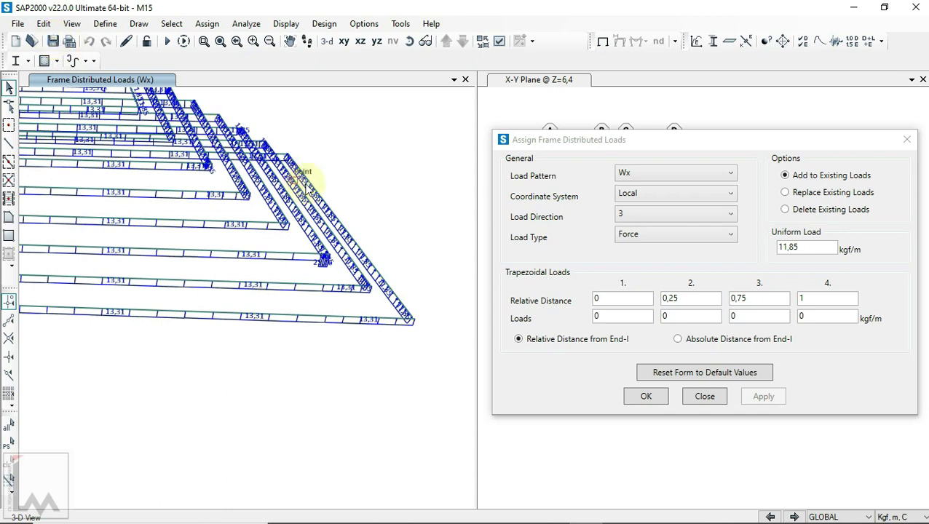
pyautogui.moveTo(368, 222); pyautogui.dragTo(431, 267)
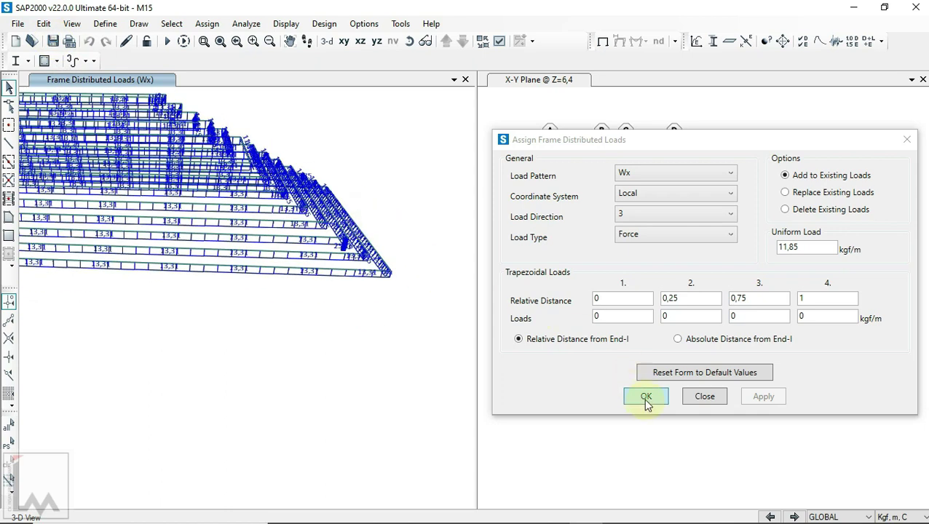
pyautogui.click(646, 403)
pyautogui.click(410, 41)
pyautogui.moveTo(257, 306)
pyautogui.mouseDown()
pyautogui.moveTo(504, 396)
pyautogui.moveTo(516, 418)
pyautogui.mouseUp()
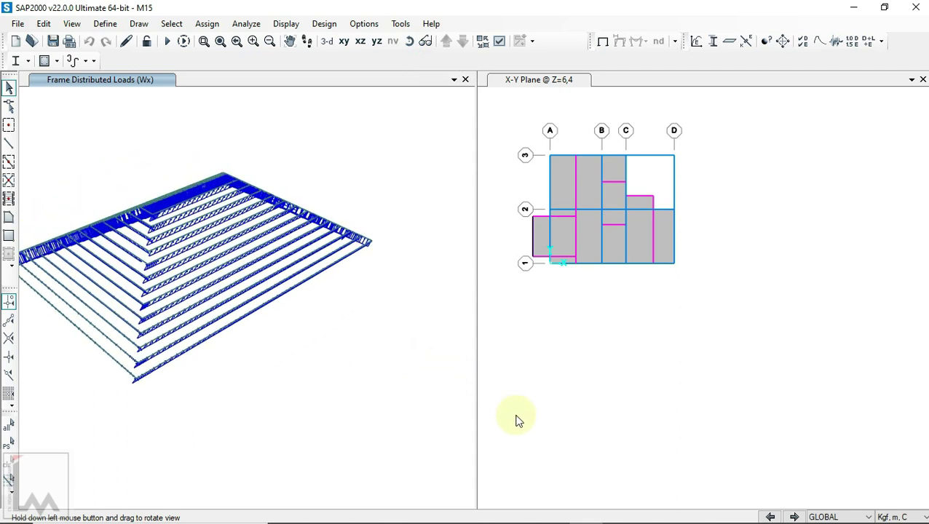
# Clear the load display, show all hidden parts, and orbit the full three-storey building.
pyautogui.click(602, 43)
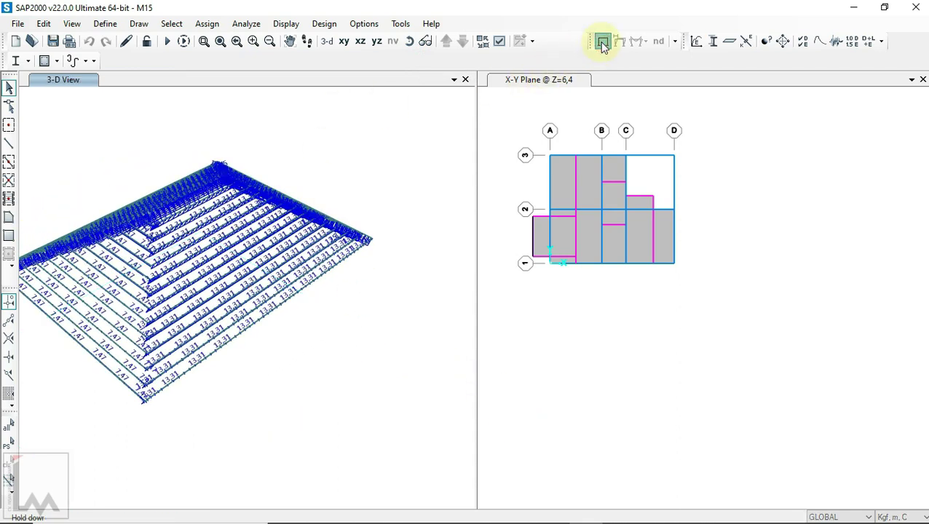
pyautogui.rightClick(352, 157)
pyautogui.click(408, 317)
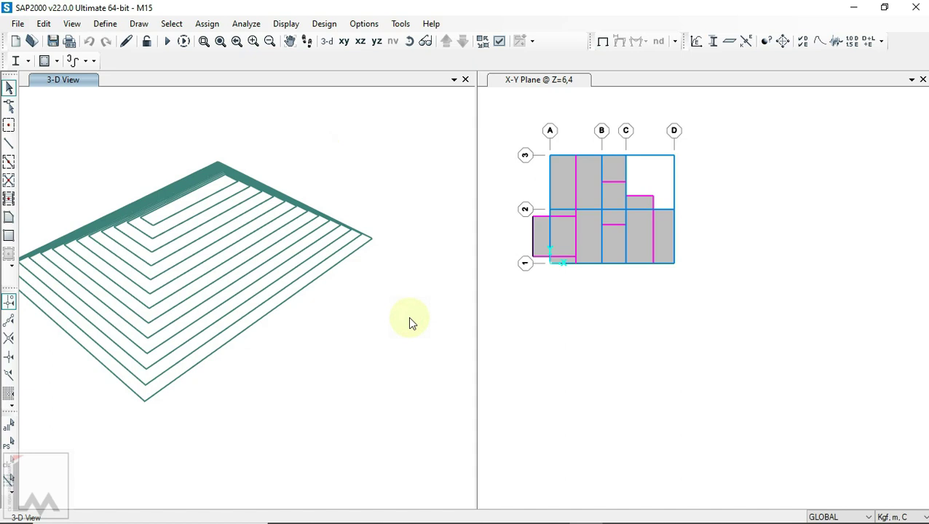
pyautogui.scroll(-2, 402, 218)
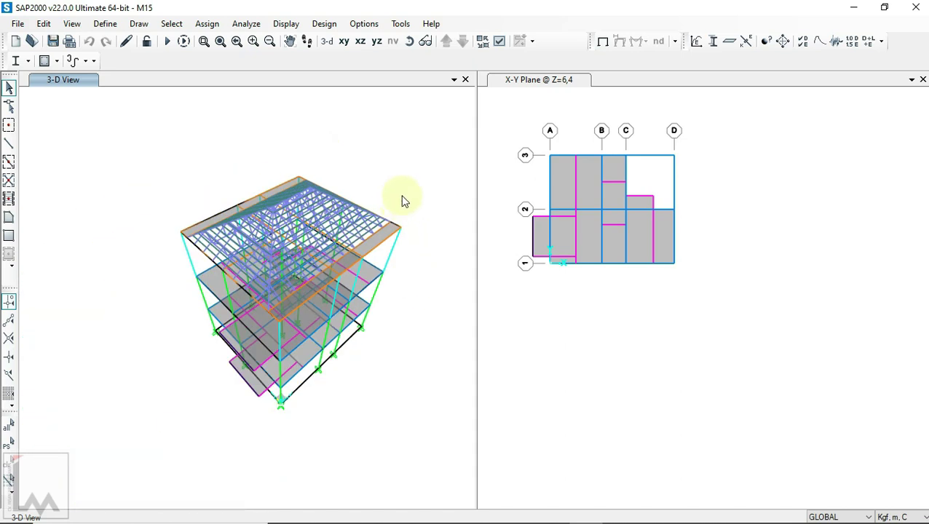
pyautogui.click(409, 42)
pyautogui.moveTo(431, 348); pyautogui.dragTo(428, 277)
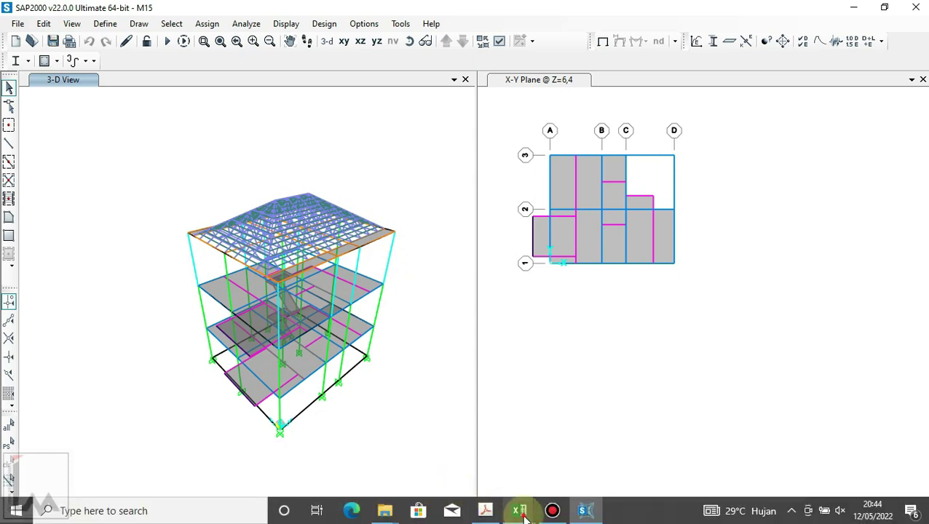
pyautogui.click(522, 513)
# Copy the zone 4 wind pressure 72,08 from cell F209 in Beban Angin 15.xlsx.
pyautogui.moveTo(519, 511)
pyautogui.click(549, 458)
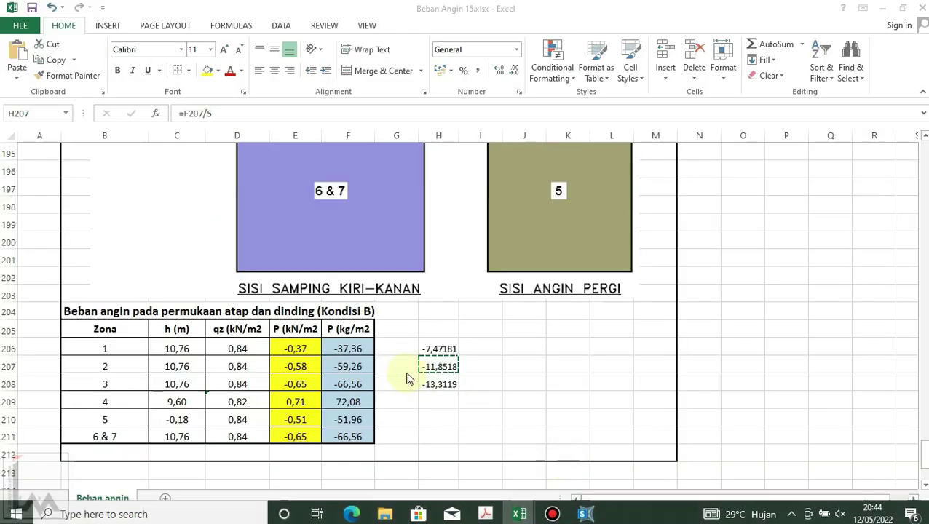
pyautogui.click(486, 402)
pyautogui.press('Escape')
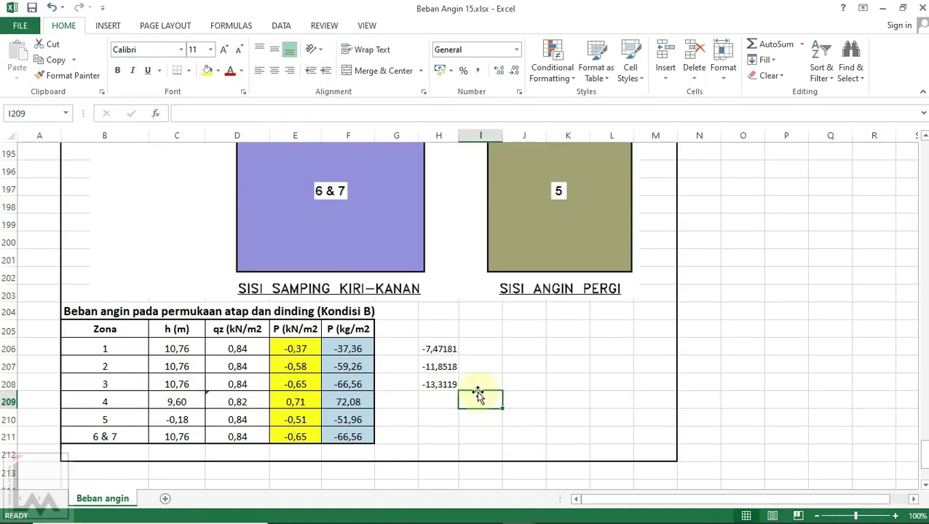
pyautogui.scroll(4, 477, 393)
pyautogui.scroll(3, 451, 386)
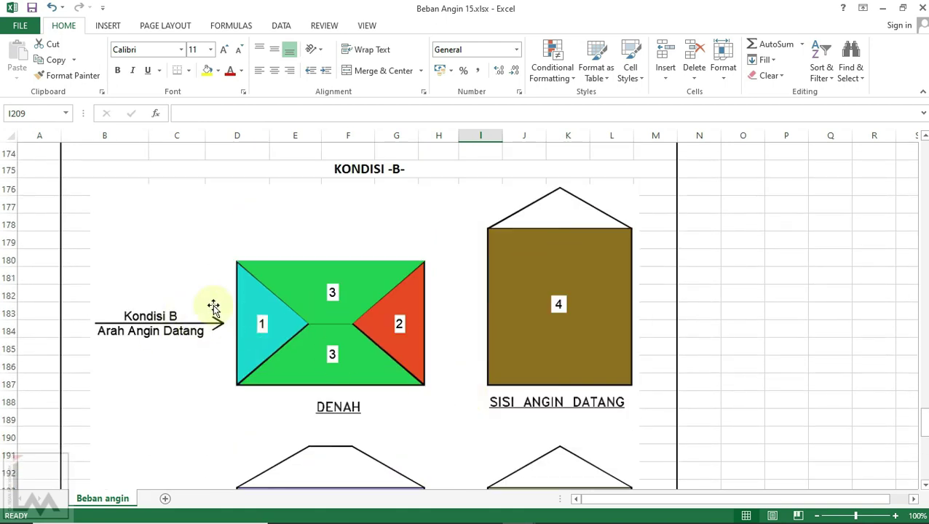
pyautogui.scroll(-1, 210, 308)
pyautogui.scroll(-2, 238, 306)
pyautogui.scroll(-4, 238, 307)
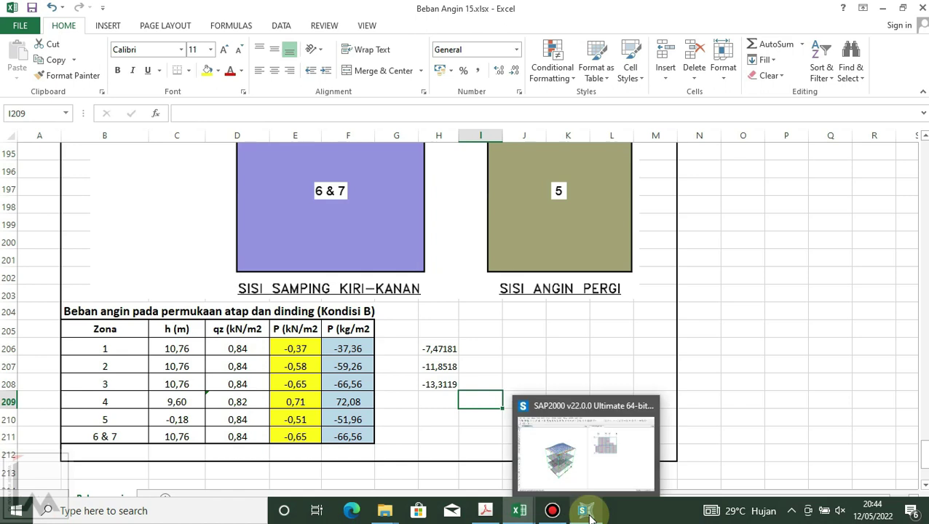
pyautogui.click(357, 402)
pyautogui.hotkey('ctrl', 'c')
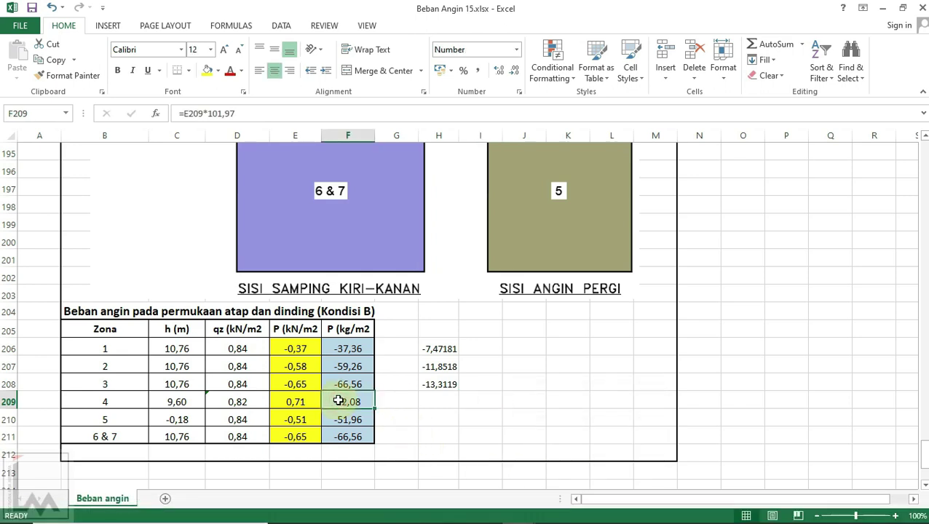
pyautogui.click(592, 514)
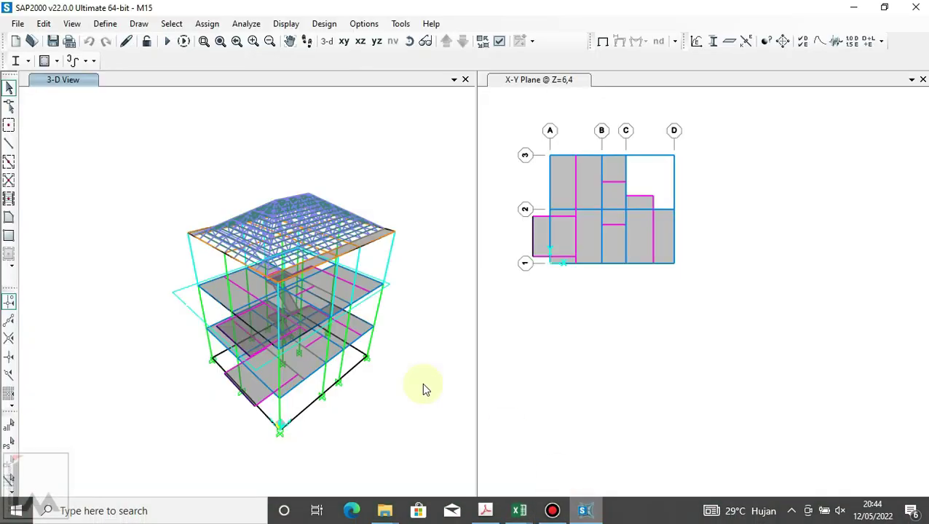
# Select three wall areas of the building.
pyautogui.scroll(3, 275, 422)
pyautogui.click(234, 357)
pyautogui.click(154, 210)
pyautogui.click(141, 125)
pyautogui.moveTo(141, 125); pyautogui.dragTo(193, 186, button='middle')
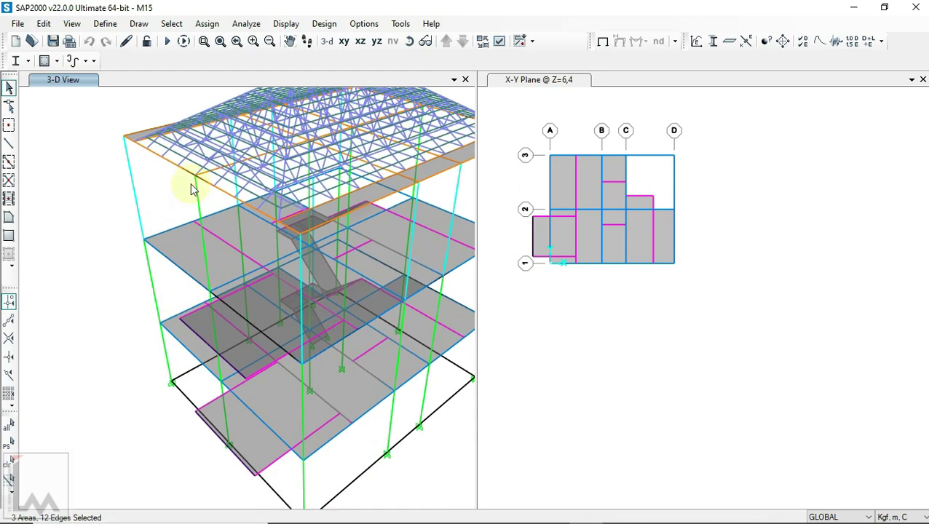
# Assign a 72,08 kgf/m² Wx uniform-to-frame load in GLOBAL X, distributed Two Way.
pyautogui.click(207, 23)
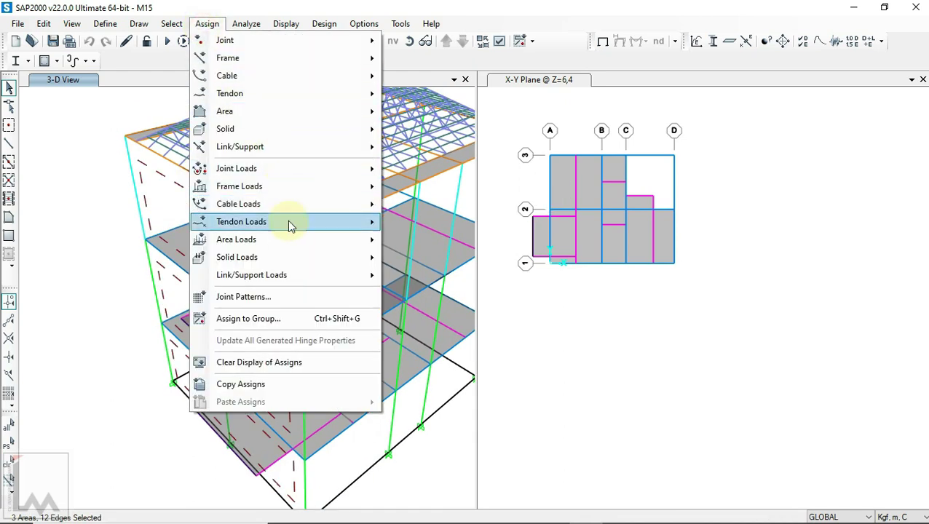
pyautogui.moveTo(237, 239)
pyautogui.click(419, 270)
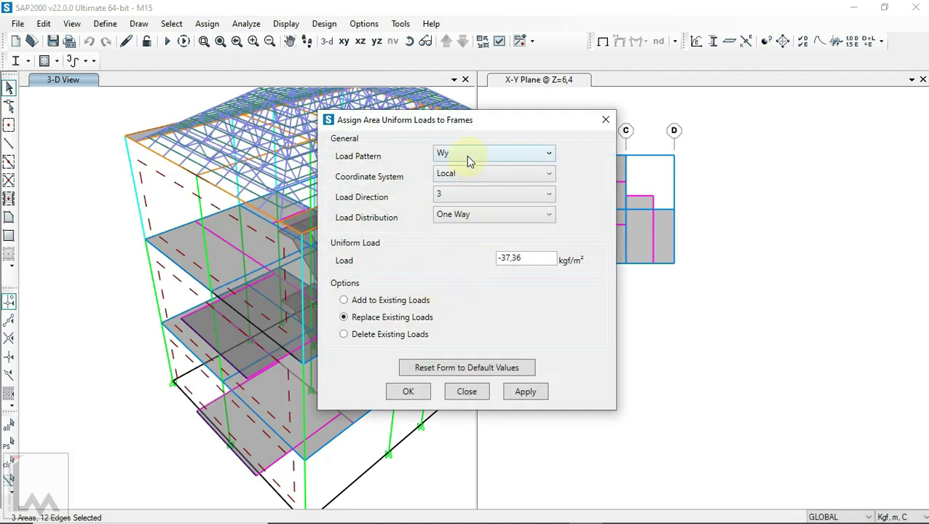
pyautogui.click(468, 159)
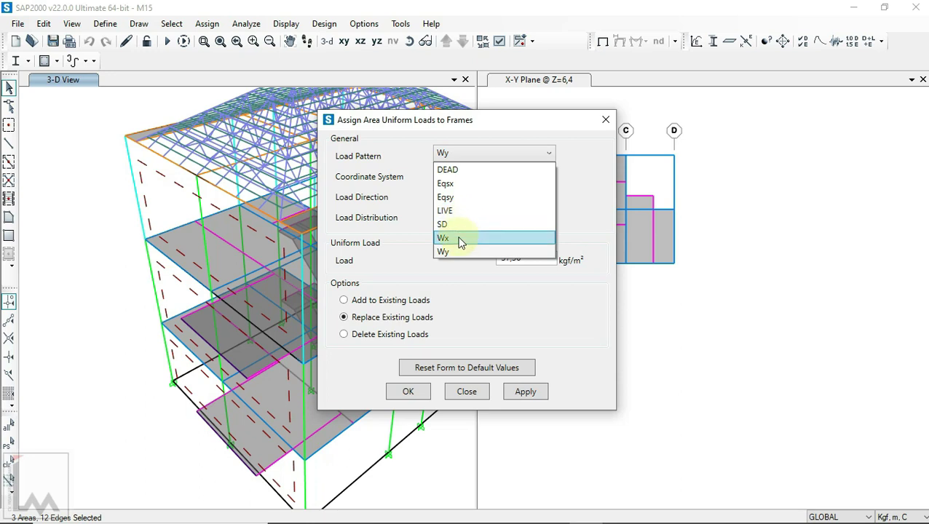
pyautogui.click(461, 239)
pyautogui.click(468, 172)
pyautogui.click(465, 189)
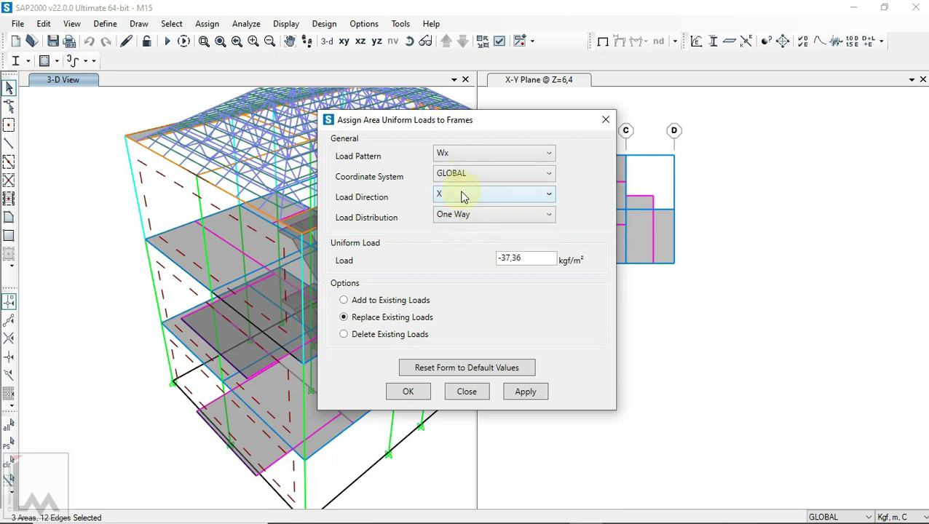
pyautogui.click(472, 216)
pyautogui.click(475, 242)
pyautogui.write('72,08')
pyautogui.click(526, 392)
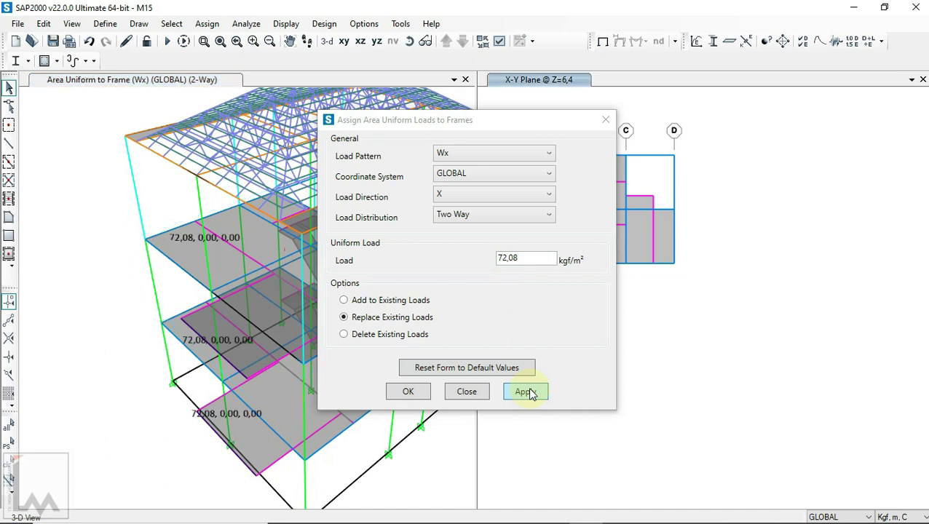
pyautogui.click(529, 393)
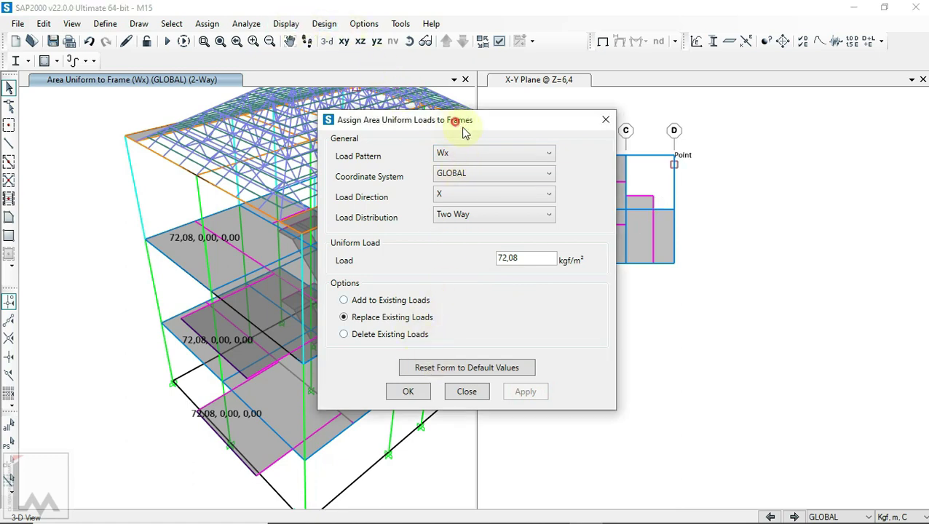
pyautogui.moveTo(461, 126); pyautogui.dragTo(787, 245)
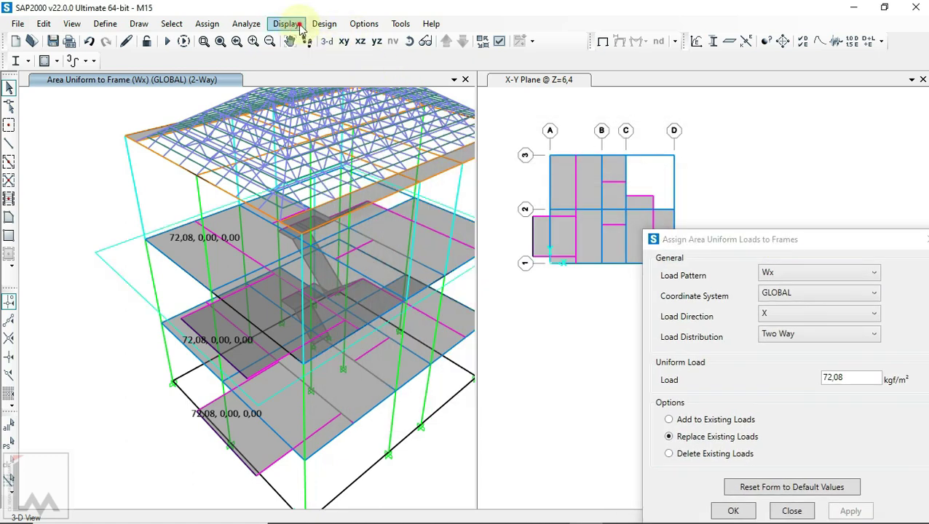
# Display the Wx area load assignments transferred onto the frames.
pyautogui.click(288, 25)
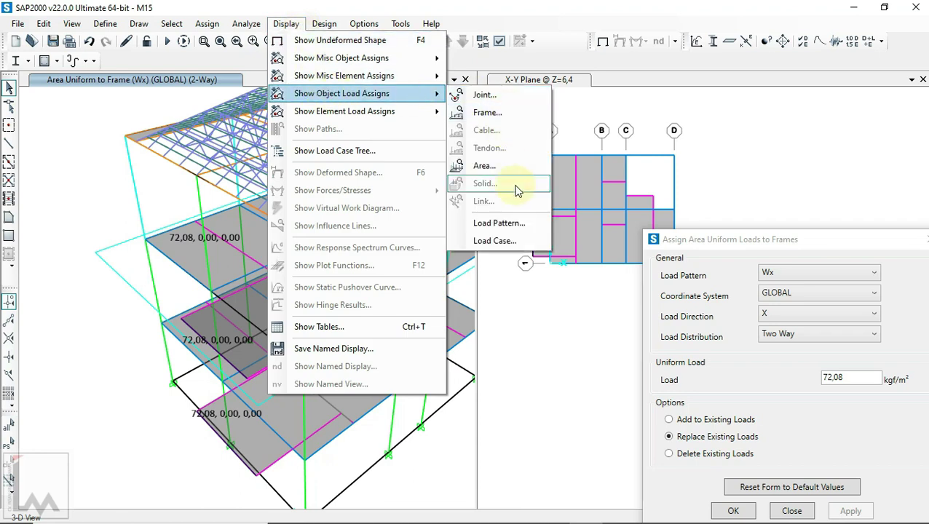
pyautogui.click(509, 224)
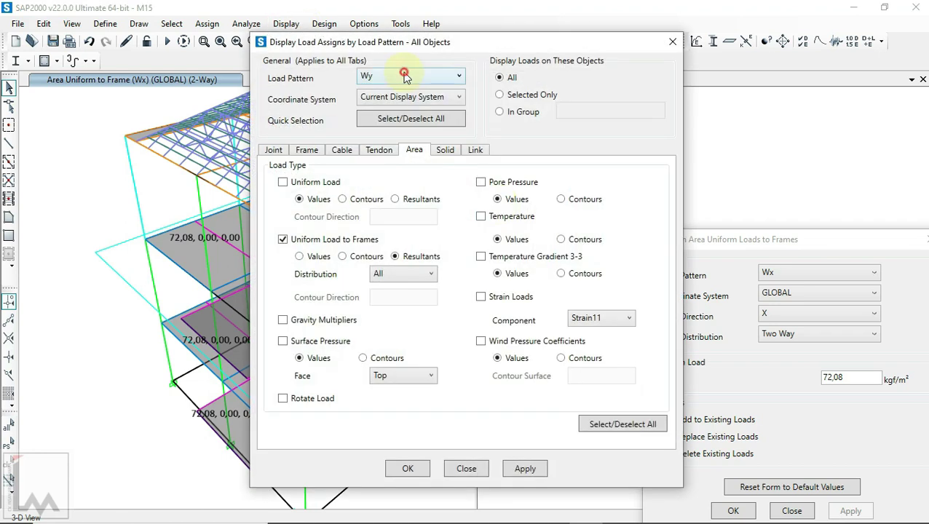
pyautogui.click(405, 75)
pyautogui.click(394, 160)
pyautogui.click(411, 469)
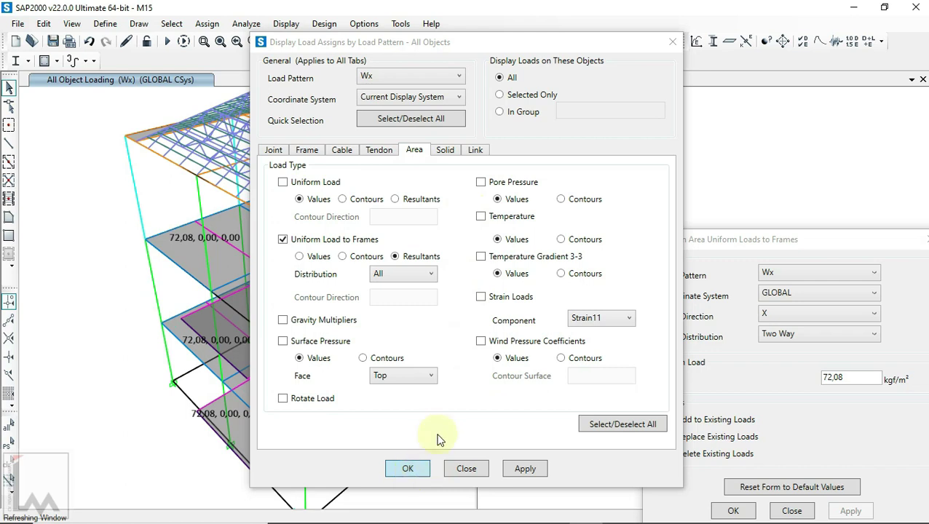
pyautogui.click(409, 467)
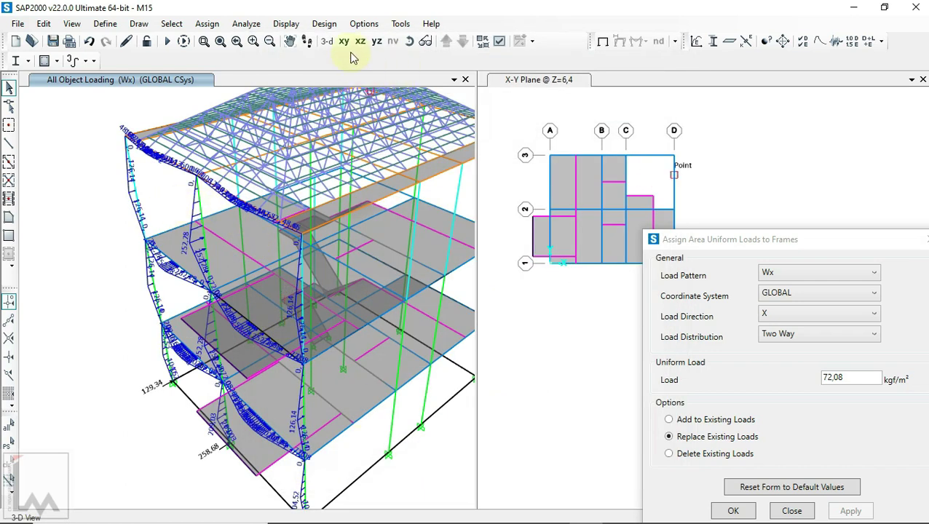
# Orbit the model frontally and select the right-side upper wall areas.
pyautogui.click(413, 44)
pyautogui.moveTo(442, 440)
pyautogui.mouseDown()
pyautogui.moveTo(390, 394)
pyautogui.moveTo(393, 334)
pyautogui.moveTo(439, 321)
pyautogui.moveTo(493, 346)
pyautogui.moveTo(421, 339)
pyautogui.moveTo(420, 377)
pyautogui.moveTo(280, 332)
pyautogui.mouseUp()
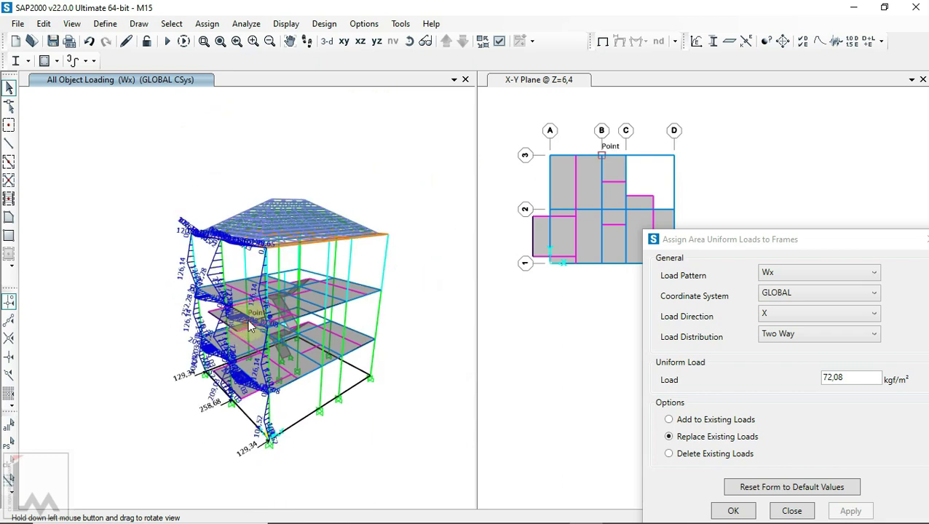
pyautogui.click(407, 45)
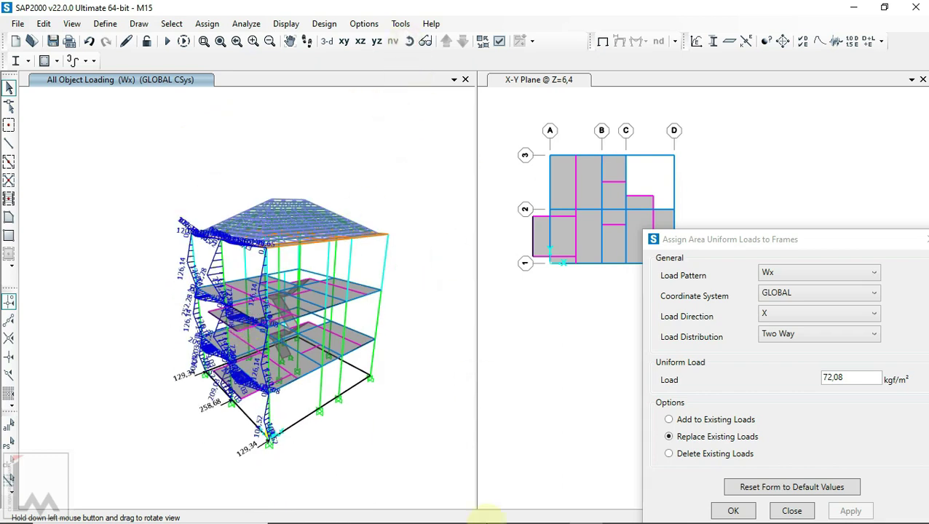
pyautogui.moveTo(436, 377); pyautogui.dragTo(93, 377)
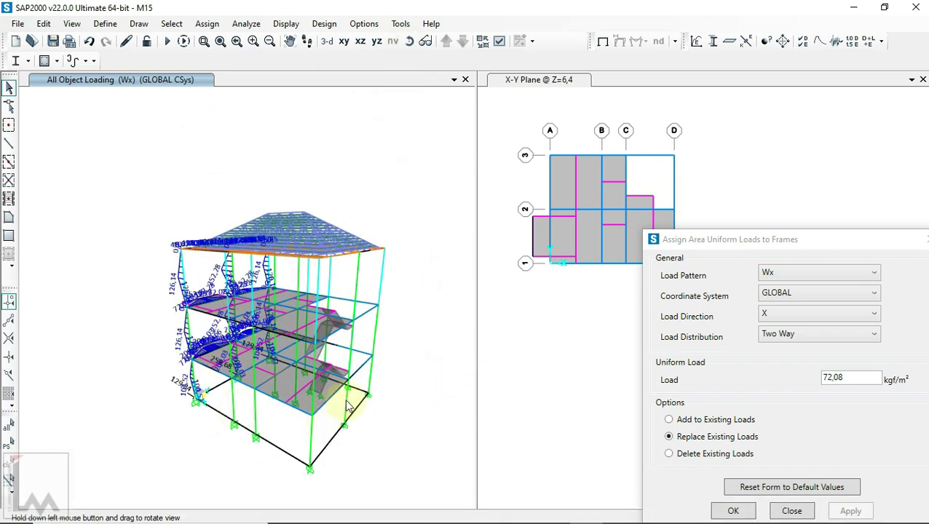
pyautogui.scroll(3, 332, 430)
pyautogui.click(383, 181)
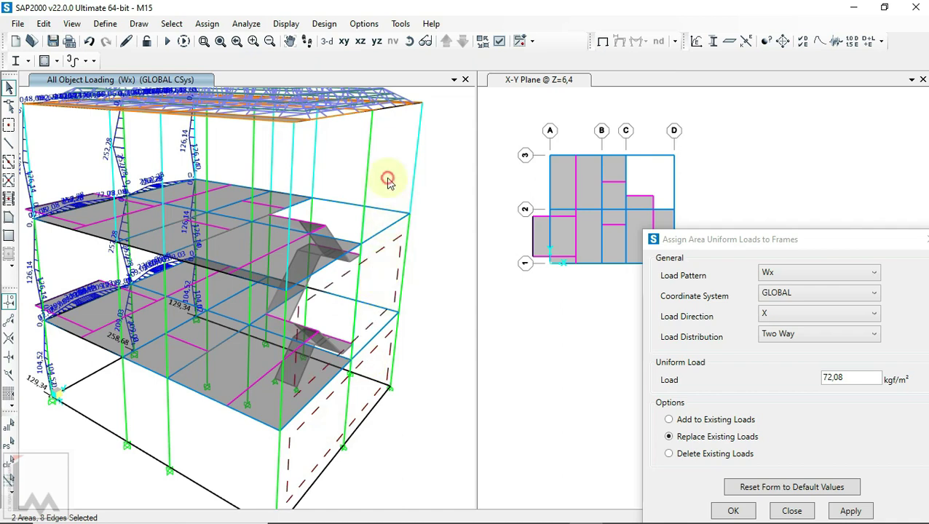
pyautogui.moveTo(518, 511)
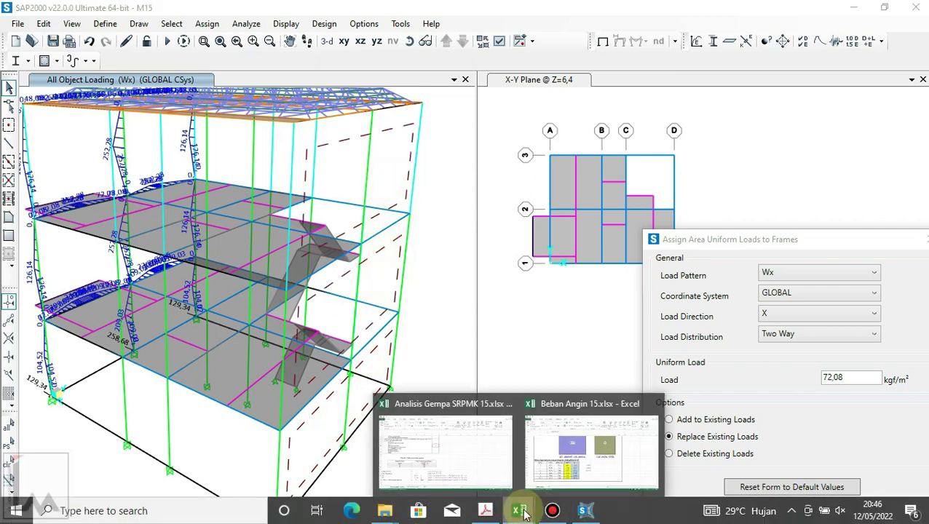
# Pick the zone 5 pressure -51,96 in cell F210 of the Beban Angin table.
pyautogui.click(573, 467)
pyautogui.scroll(5, 462, 383)
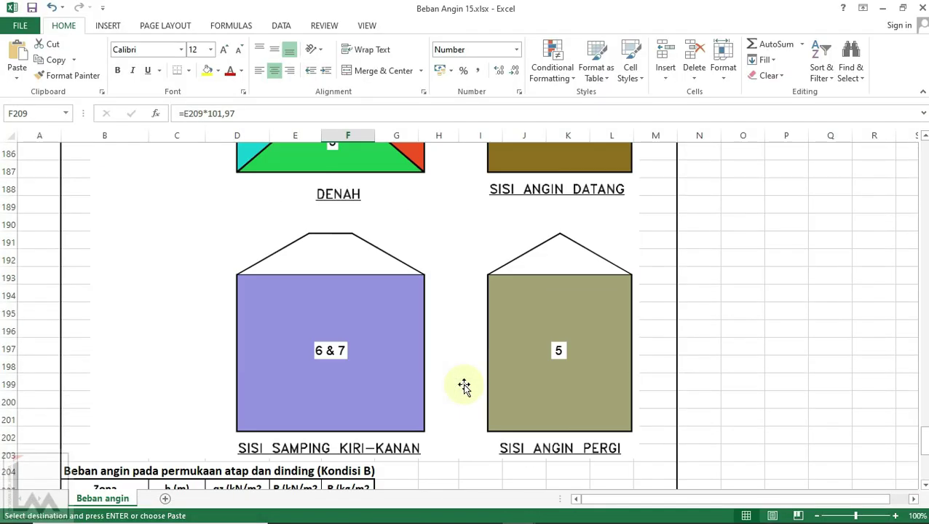
pyautogui.scroll(1, 557, 400)
pyautogui.scroll(-4, 553, 399)
pyautogui.scroll(-2, 546, 393)
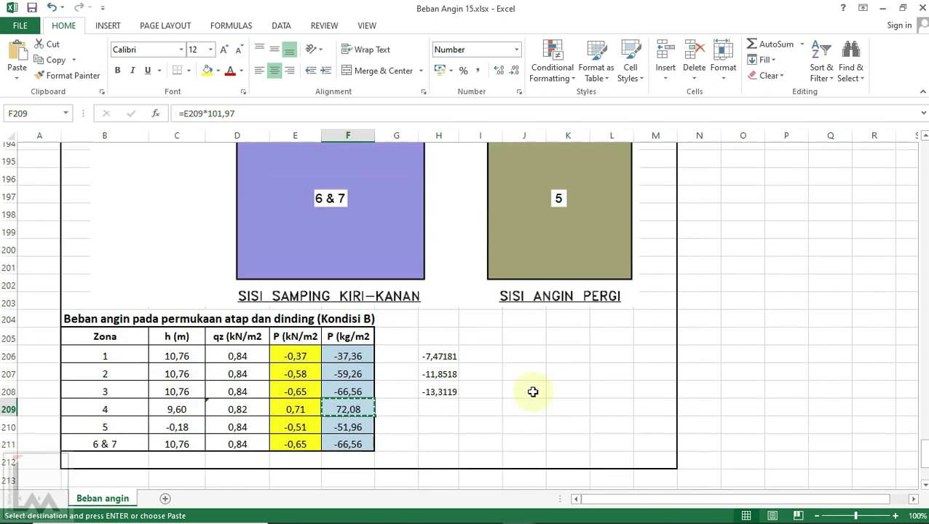
pyautogui.click(353, 421)
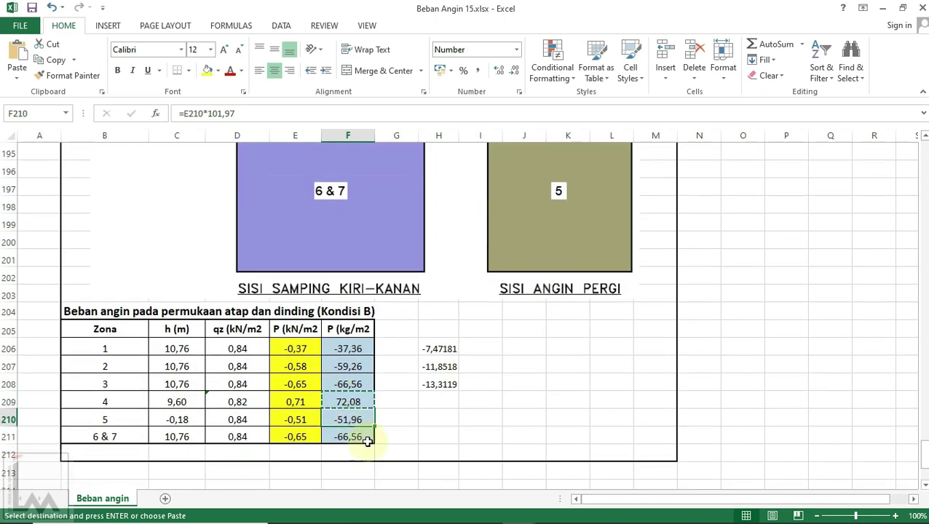
pyautogui.click(585, 510)
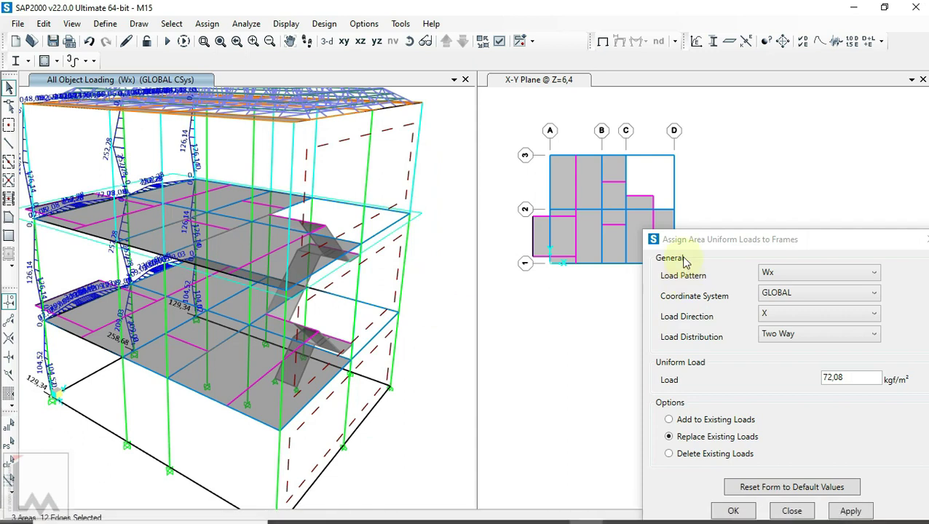
# Apply a 51,96 kgf/m² Wx load in X to the right-side walls.
pyautogui.moveTo(781, 239); pyautogui.dragTo(677, 167)
pyautogui.write('51,96')
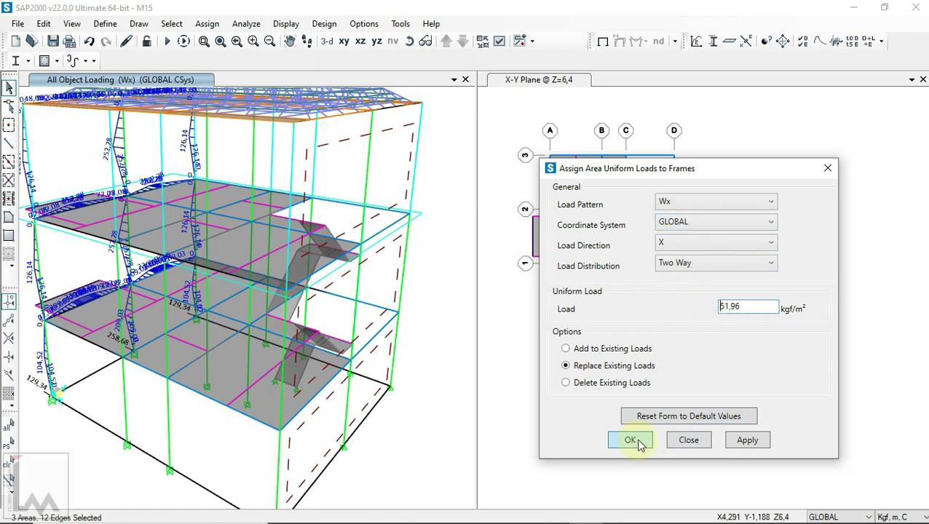
pyautogui.click(741, 442)
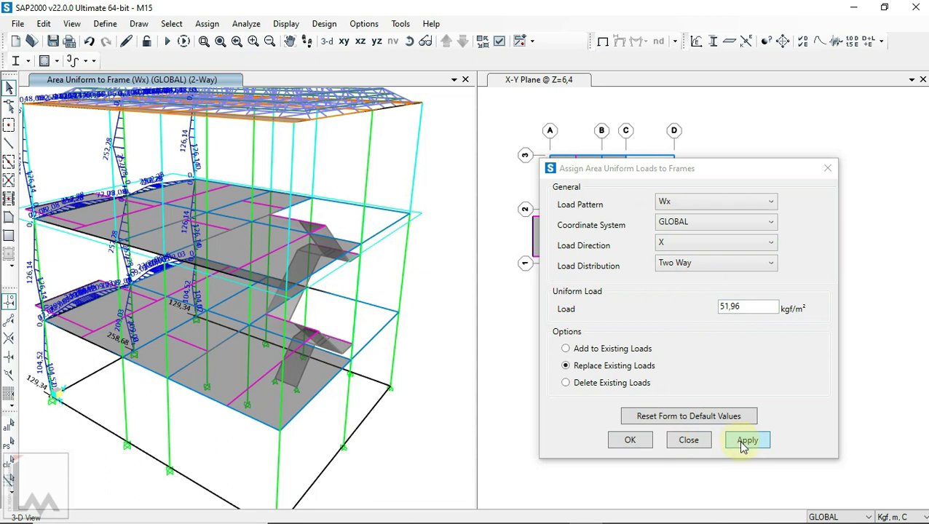
pyautogui.click(742, 445)
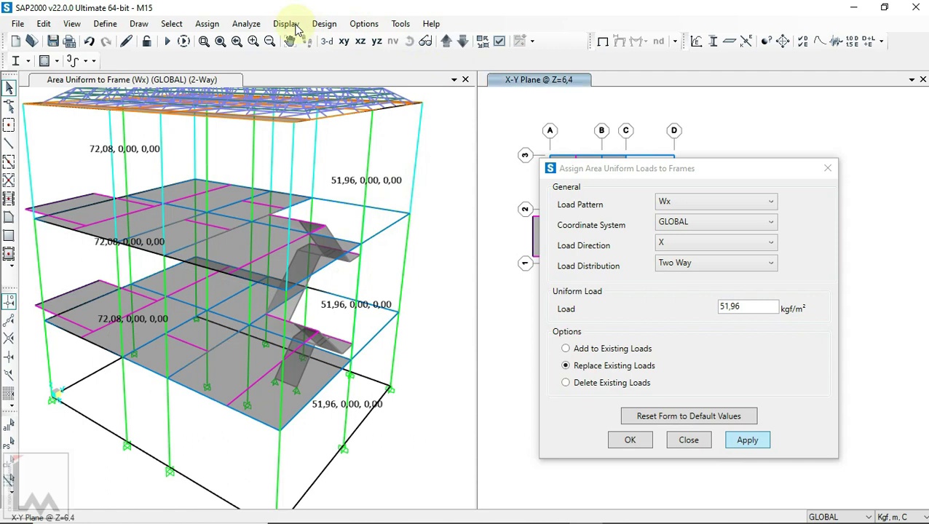
# Select the side wall areas of the building.
pyautogui.click(235, 448)
pyautogui.click(203, 359)
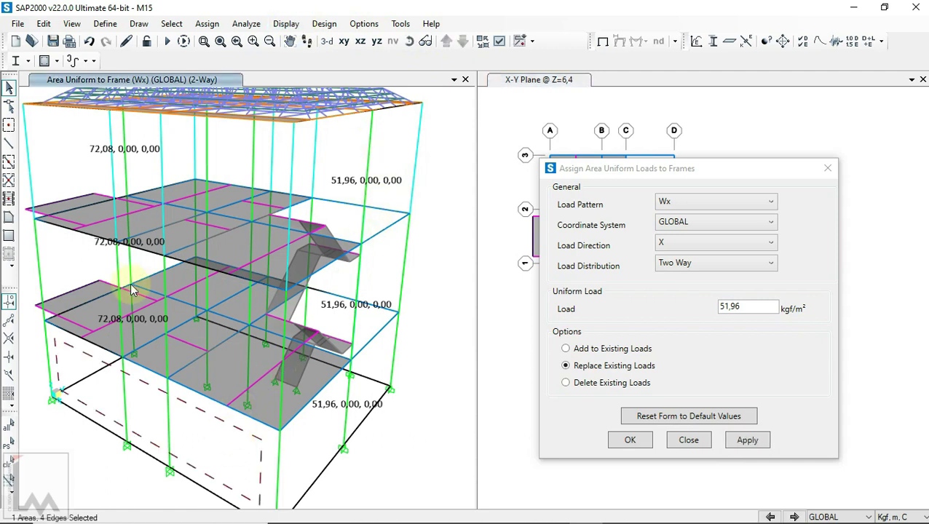
pyautogui.click(65, 151)
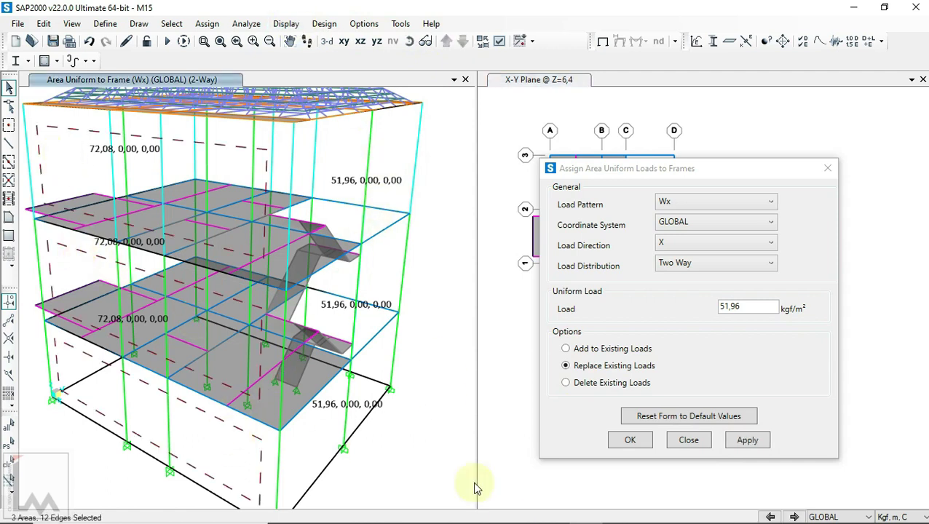
# Copy the zone 6 & 7 pressure -66,56 from cell F211 in the Beban Angin workbook.
pyautogui.click(519, 513)
pyautogui.click(568, 448)
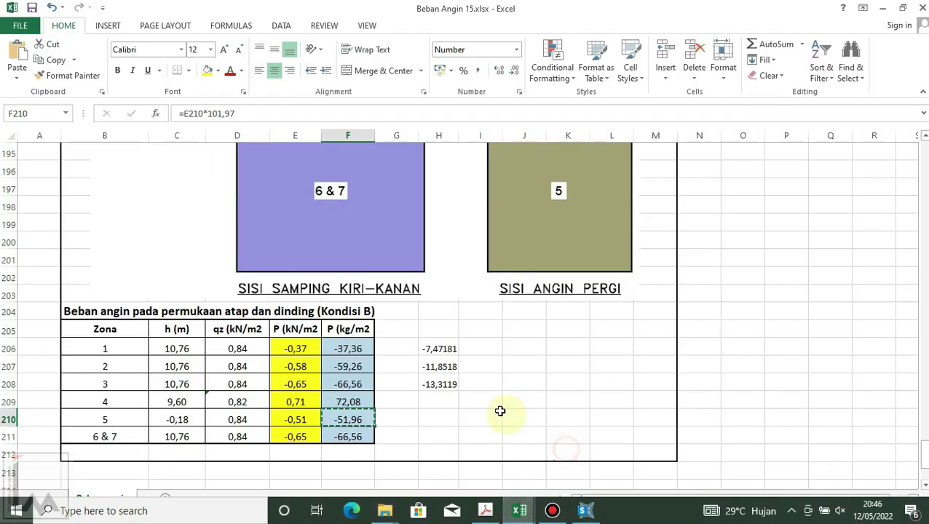
pyautogui.scroll(5, 462, 357)
pyautogui.scroll(-2, 459, 359)
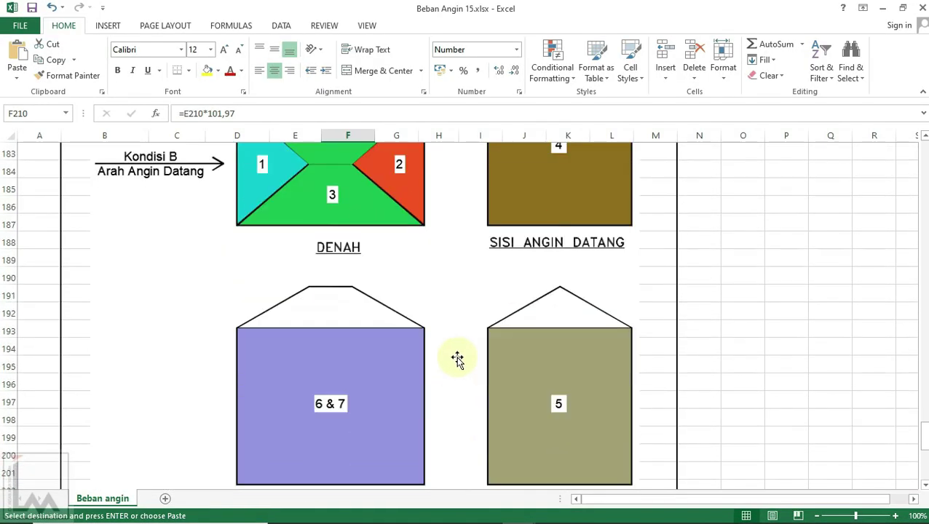
pyautogui.scroll(-4, 459, 359)
pyautogui.scroll(-1, 457, 359)
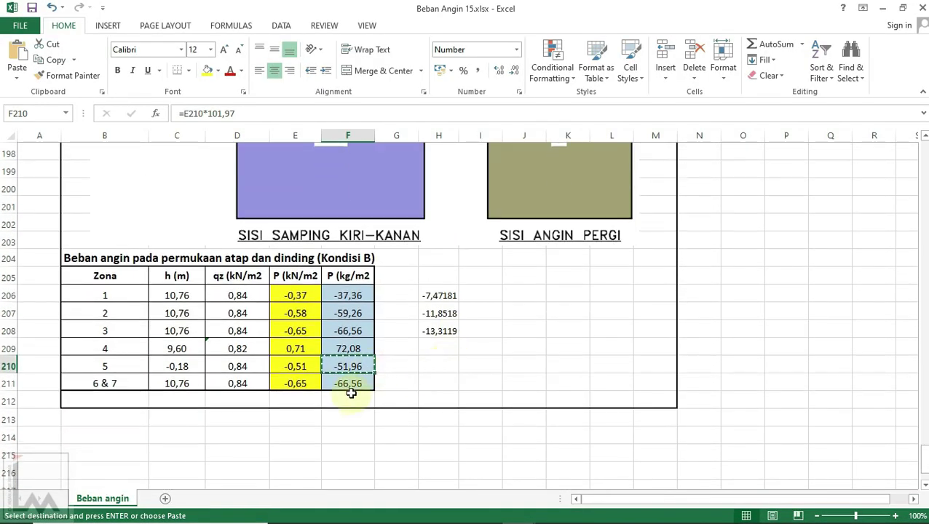
pyautogui.click(353, 383)
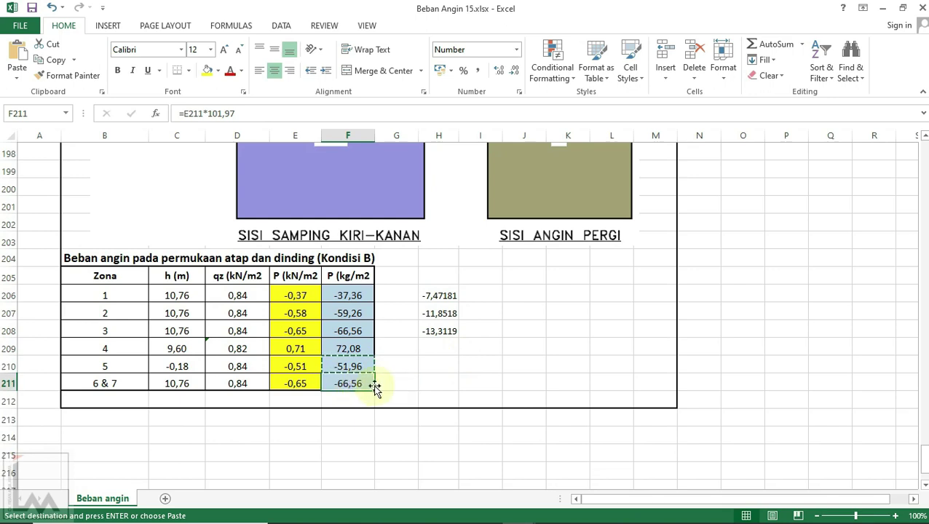
pyautogui.hotkey('ctrl', 'c')
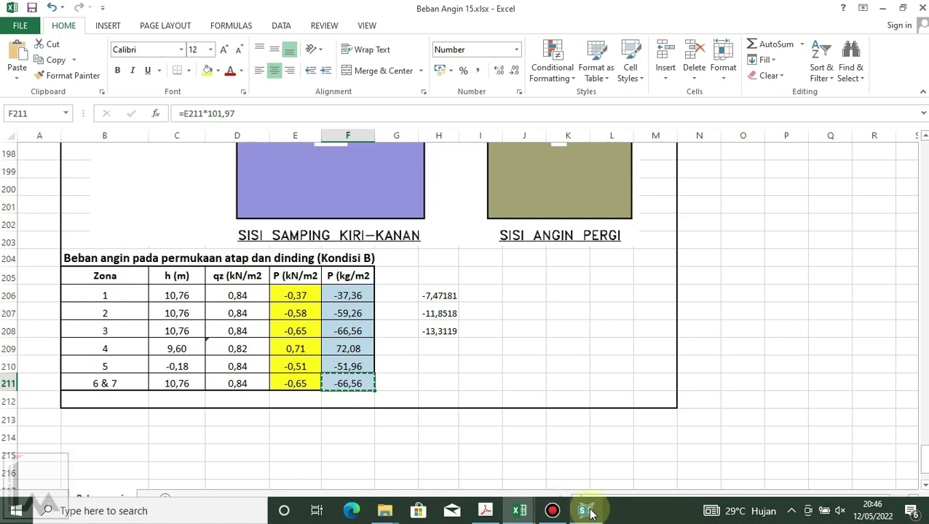
pyautogui.click(590, 513)
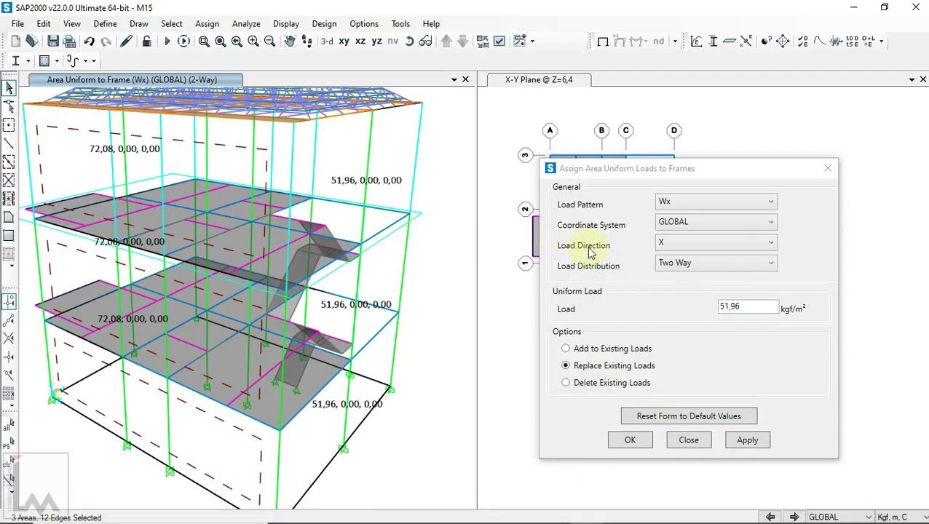
# Apply a -66,56 kgf/m² Wx load in global Y to the side walls.
pyautogui.click(690, 244)
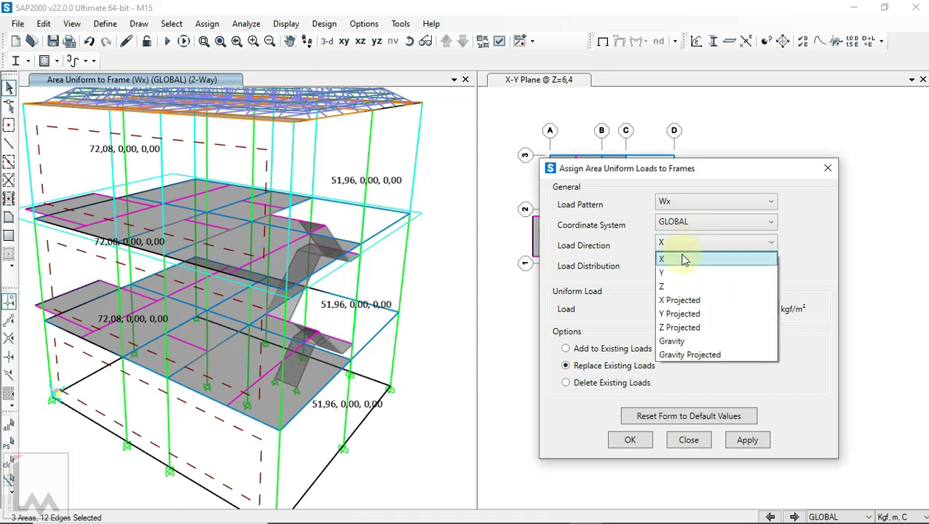
pyautogui.click(683, 274)
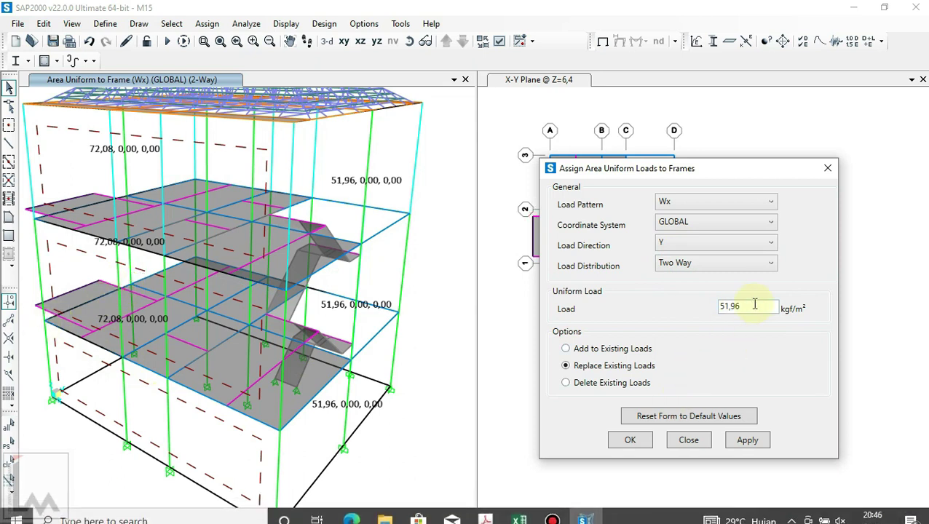
pyautogui.moveTo(754, 307); pyautogui.dragTo(685, 307)
pyautogui.write('-66,56')
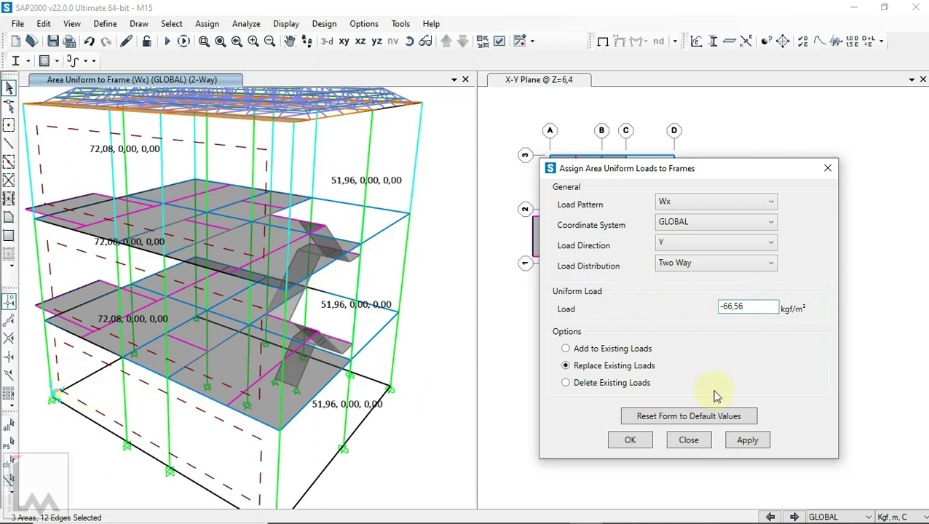
pyautogui.click(757, 441)
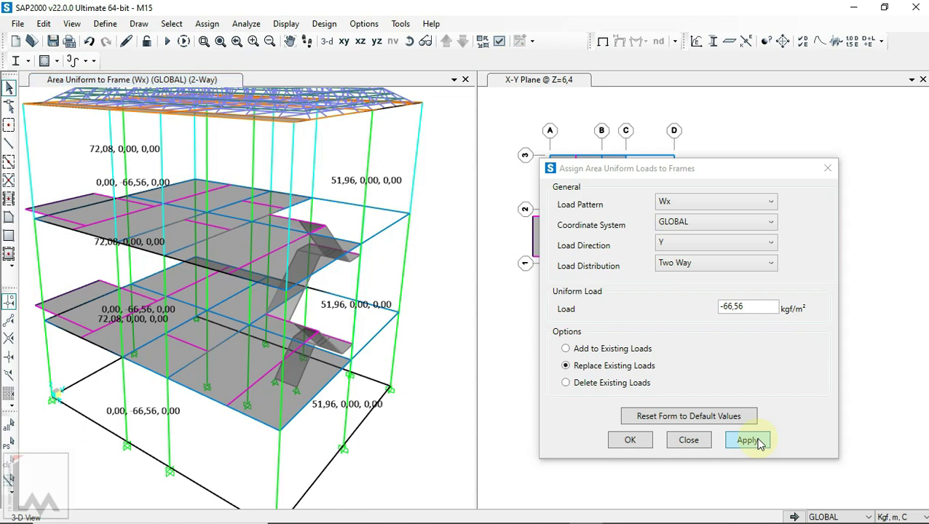
pyautogui.click(411, 42)
pyautogui.moveTo(469, 238); pyautogui.dragTo(401, 284)
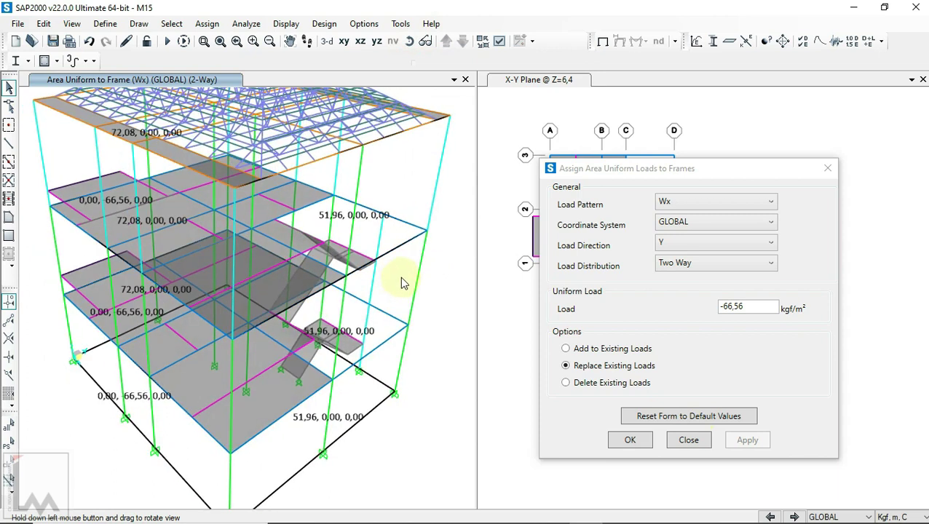
# Select the three wall areas on the opposite side and recheck the Beban Angin workbook.
pyautogui.moveTo(437, 309)
pyautogui.mouseDown()
pyautogui.moveTo(415, 280)
pyautogui.moveTo(358, 242)
pyautogui.mouseUp()
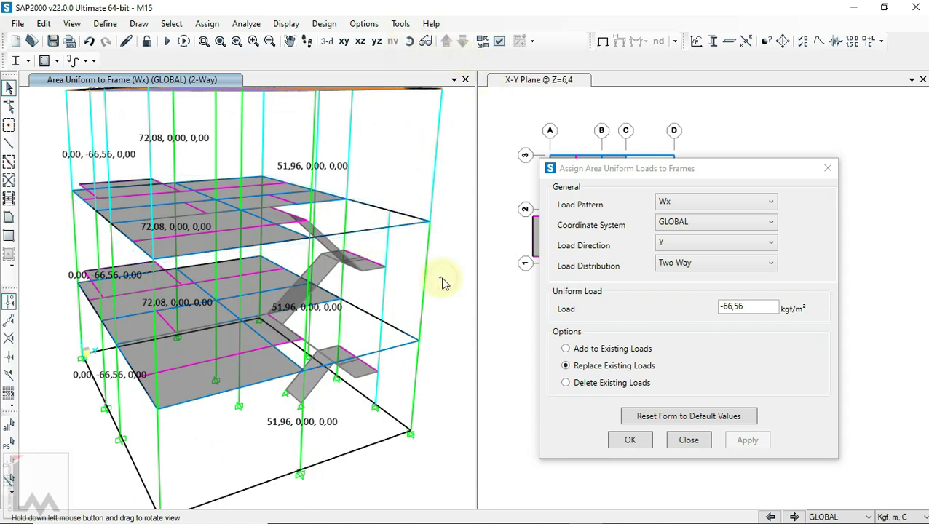
pyautogui.moveTo(455, 293)
pyautogui.mouseDown()
pyautogui.moveTo(130, 323)
pyautogui.moveTo(298, 200)
pyautogui.mouseUp()
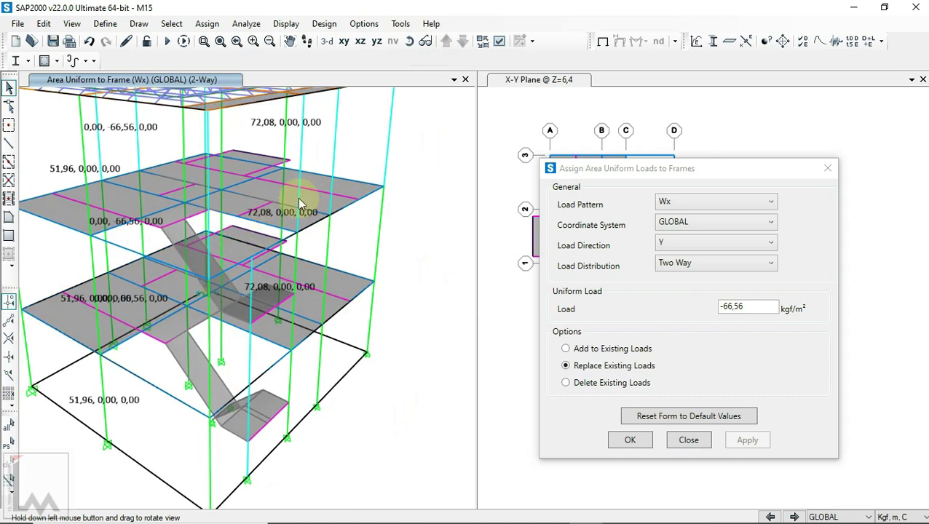
pyautogui.click(363, 153)
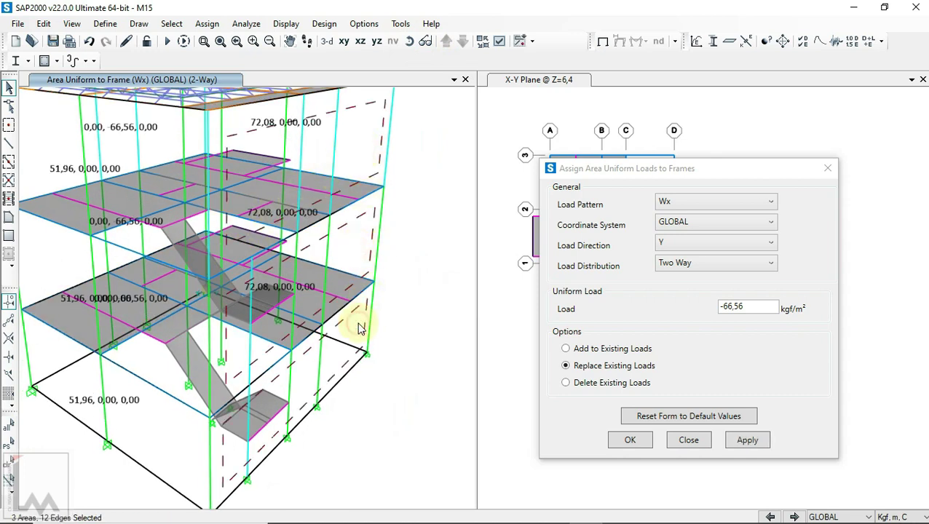
pyautogui.moveTo(518, 510)
pyautogui.click(583, 466)
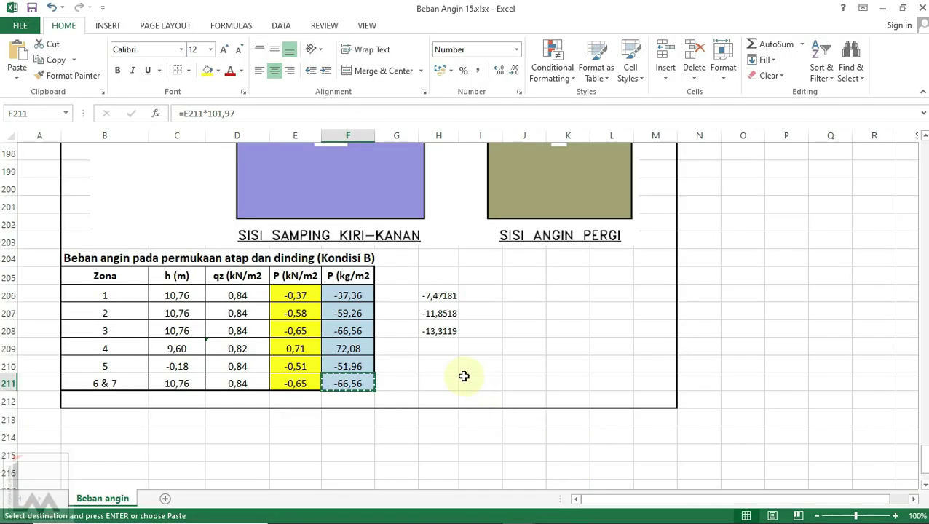
pyautogui.scroll(1, 421, 386)
pyautogui.scroll(-1, 421, 385)
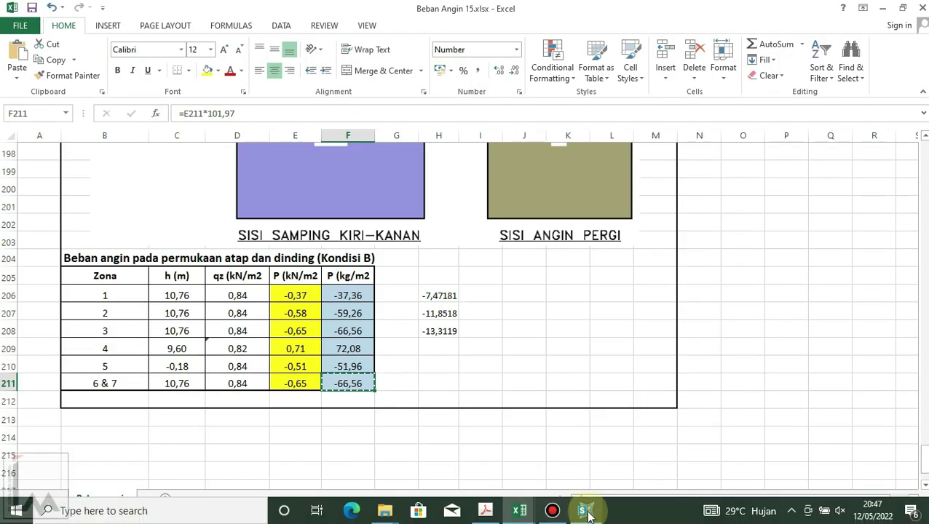
pyautogui.click(586, 512)
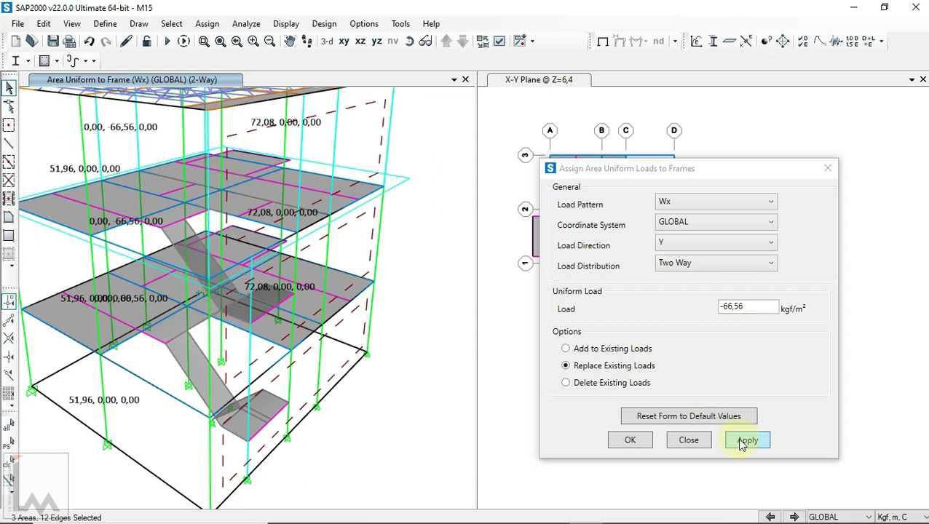
# Apply a positive 66,56 kgf/m² Wx load in global Y to those areas and close the dialog.
pyautogui.click(725, 309)
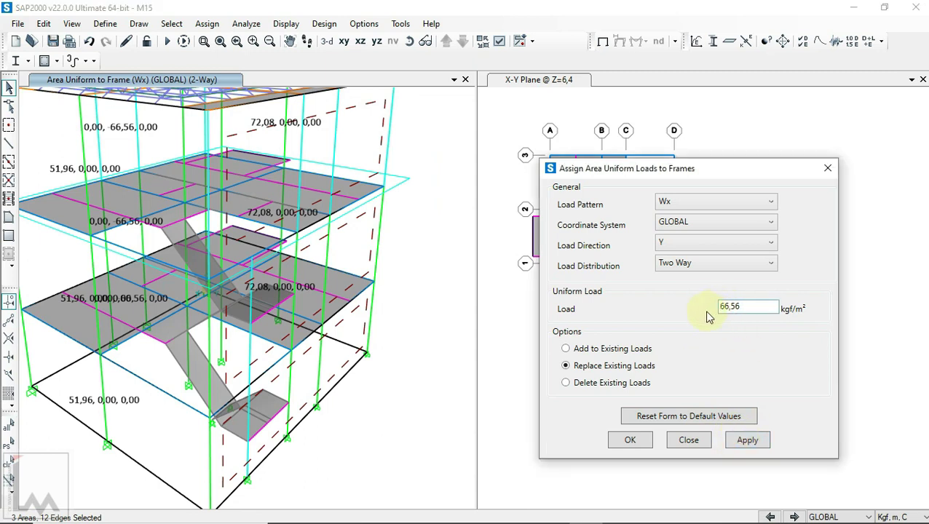
pyautogui.click(757, 442)
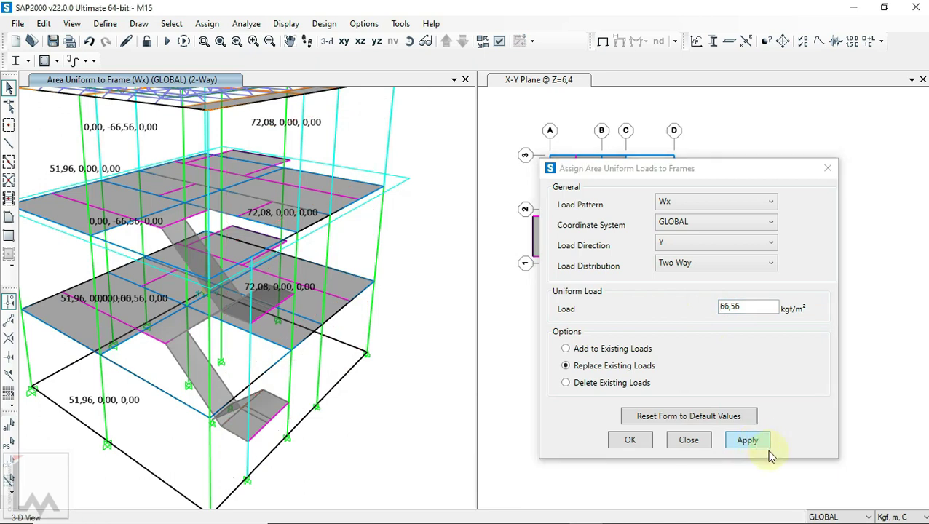
pyautogui.click(767, 442)
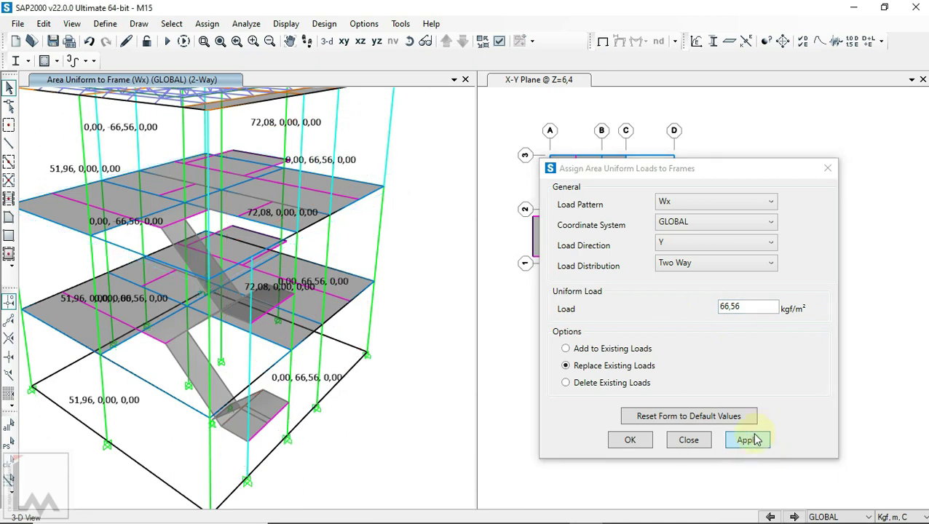
pyautogui.click(630, 444)
pyautogui.scroll(-2, 360, 245)
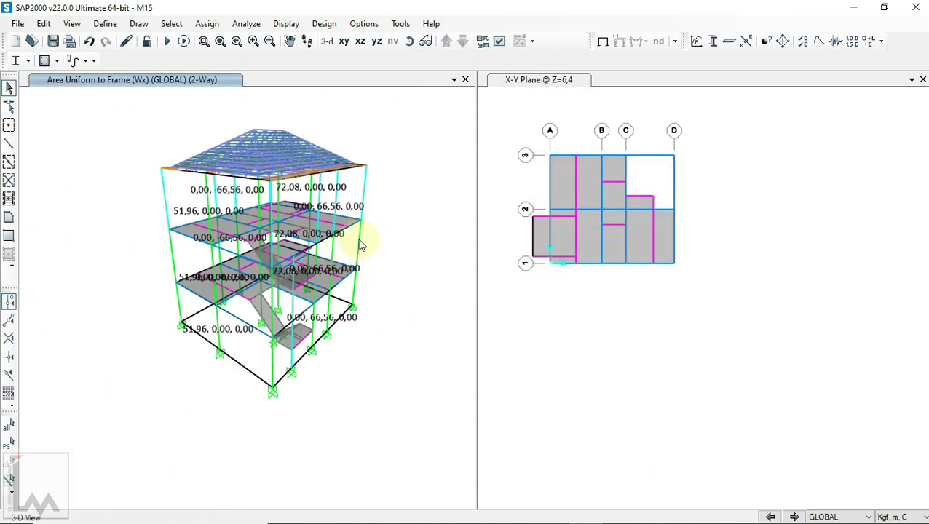
# Display the Wx load pattern assignments on all objects of the model.
pyautogui.click(286, 23)
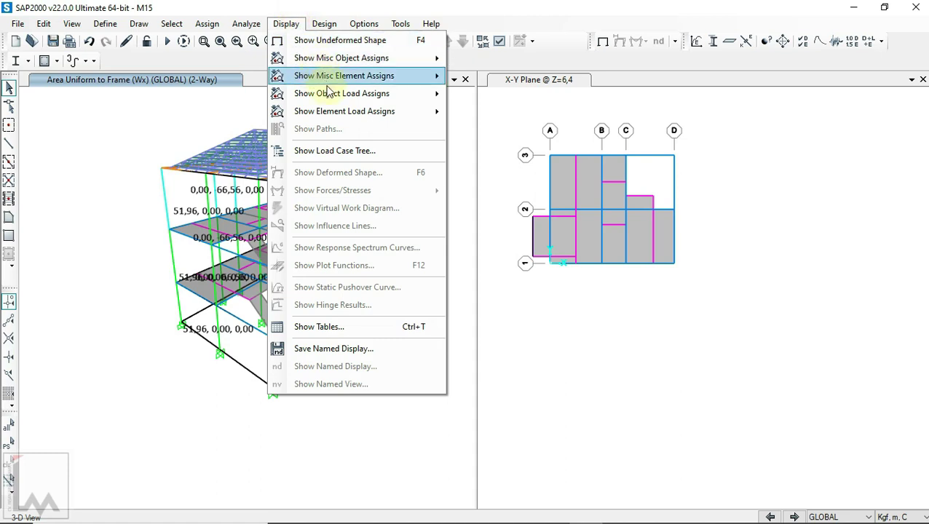
pyautogui.moveTo(342, 93)
pyautogui.click(509, 220)
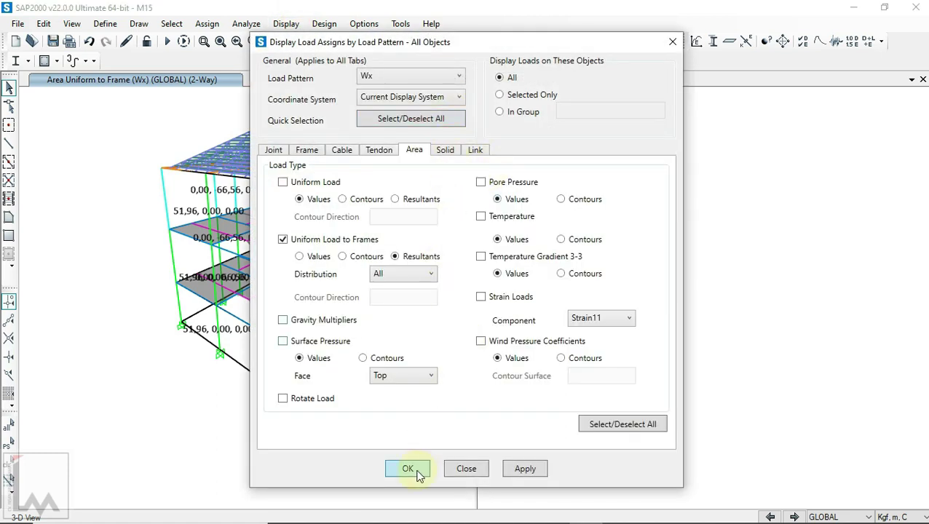
pyautogui.click(417, 473)
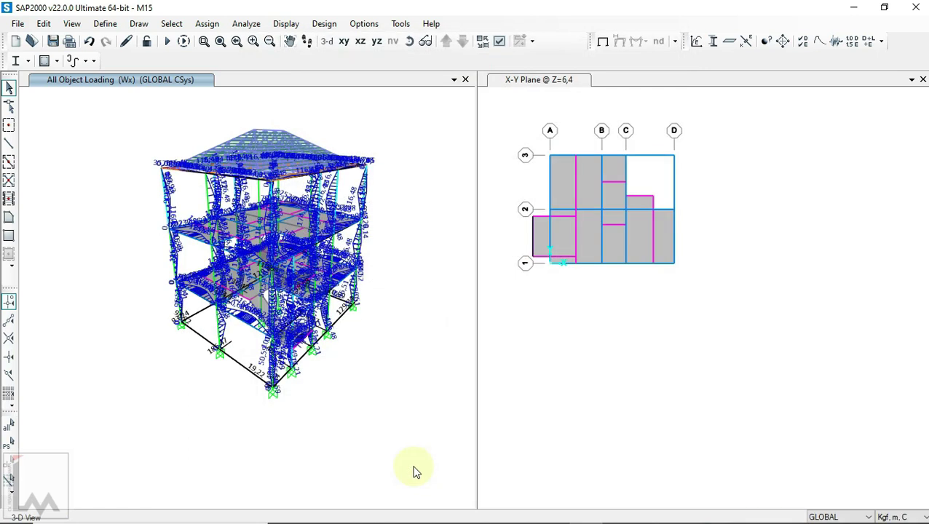
# Orbit the 3-D model to inspect the Wx wind loads on all four faces.
pyautogui.click(411, 44)
pyautogui.scroll(3, 331, 313)
pyautogui.scroll(2, 333, 315)
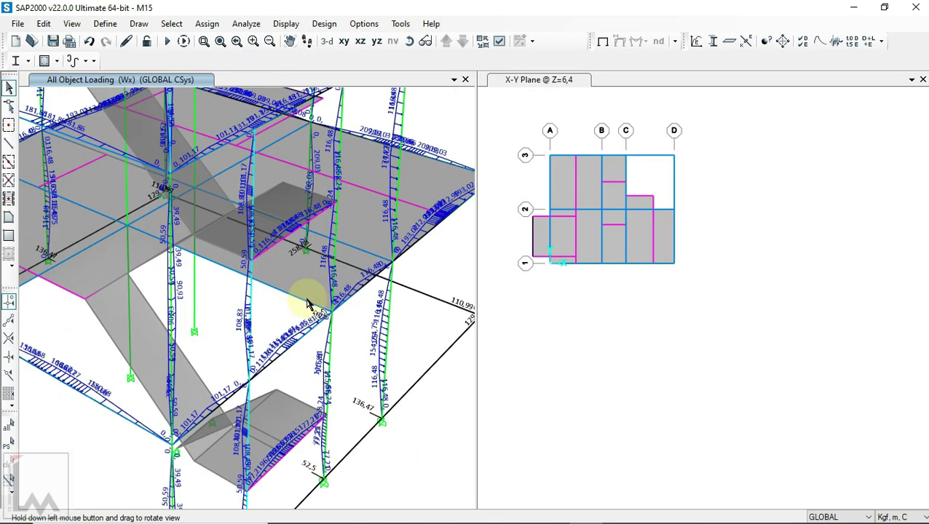
pyautogui.scroll(-5, 339, 326)
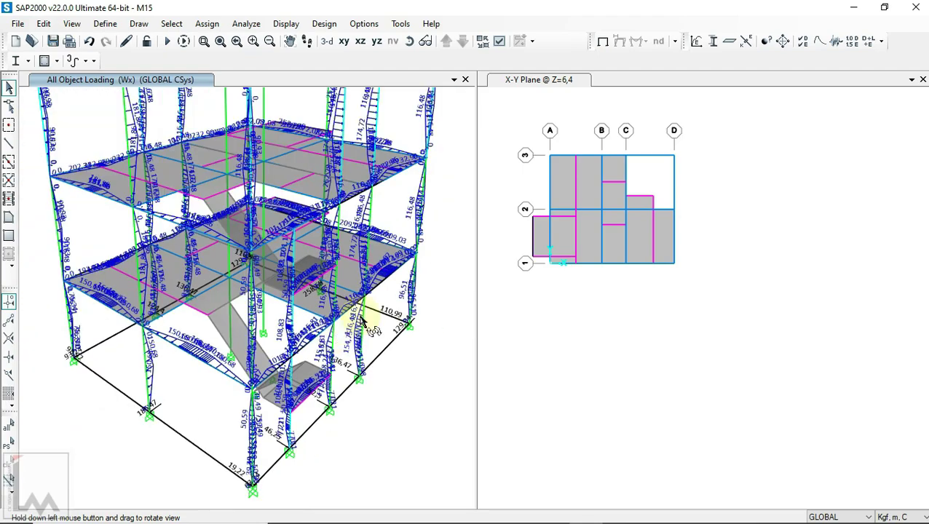
pyautogui.moveTo(421, 236)
pyautogui.mouseDown()
pyautogui.moveTo(327, 243)
pyautogui.moveTo(747, 299)
pyautogui.moveTo(918, 257)
pyautogui.moveTo(918, 236)
pyautogui.moveTo(895, 240)
pyautogui.moveTo(870, 292)
pyautogui.moveTo(614, 287)
pyautogui.moveTo(529, 276)
pyautogui.moveTo(388, 338)
pyautogui.moveTo(439, 157)
pyautogui.mouseUp()
pyautogui.moveTo(321, 414)
pyautogui.mouseDown()
pyautogui.moveTo(712, 409)
pyautogui.moveTo(465, 91)
pyautogui.mouseUp()
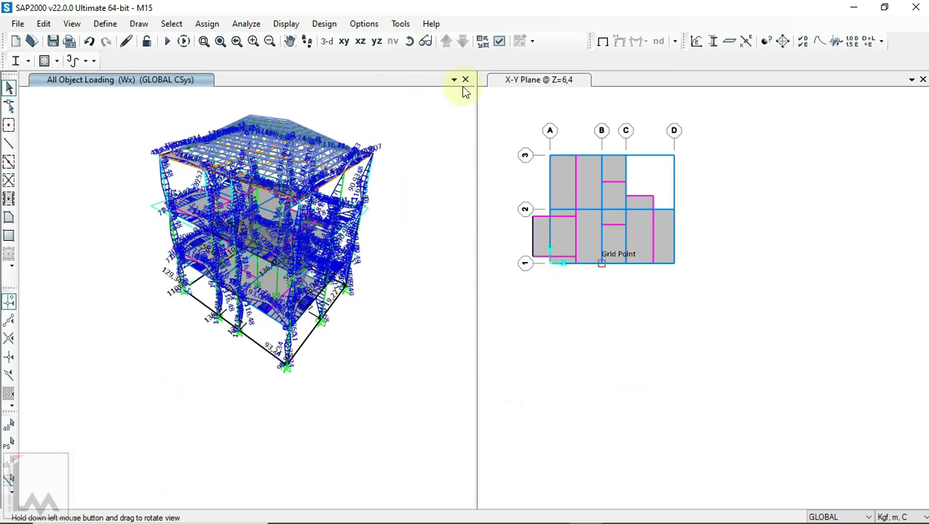
# Show the Wx span loads on the frame members in global coordinates.
pyautogui.click(286, 23)
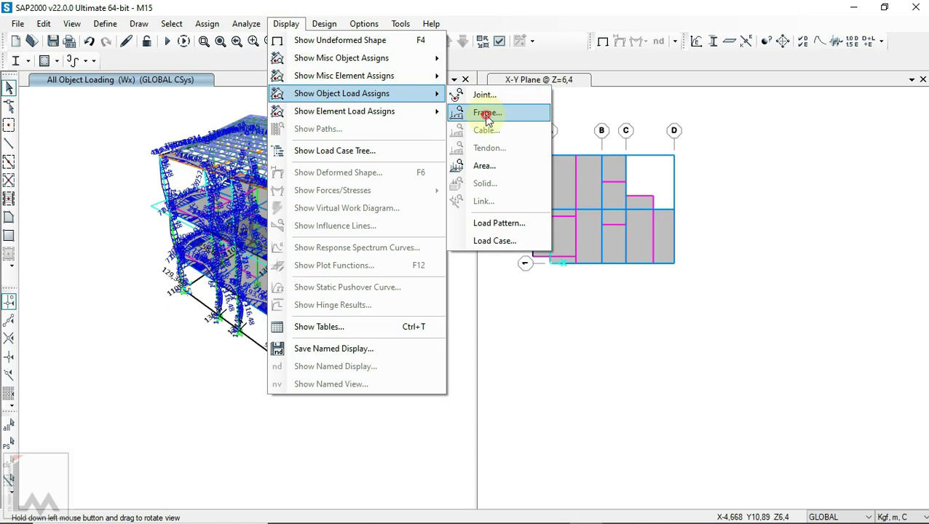
pyautogui.moveTo(341, 93)
pyautogui.click(486, 113)
pyautogui.click(412, 124)
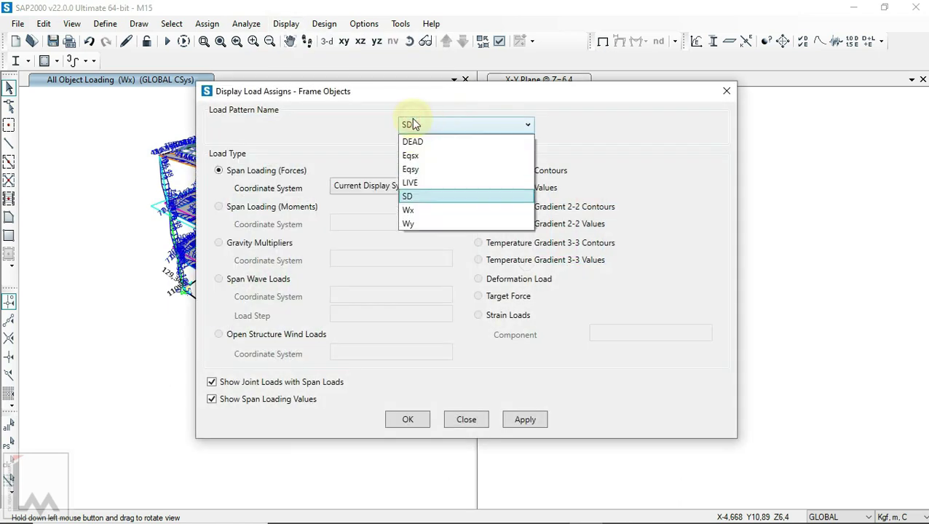
pyautogui.click(424, 210)
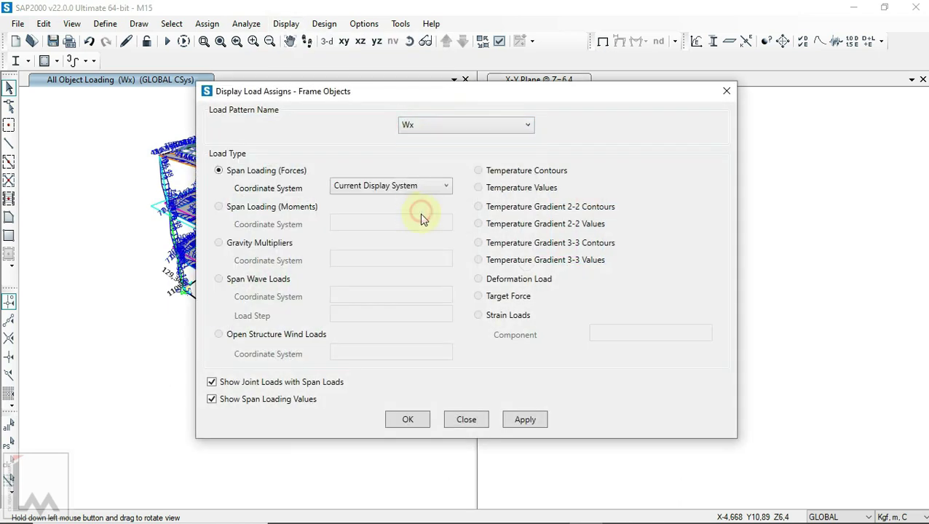
pyautogui.click(407, 422)
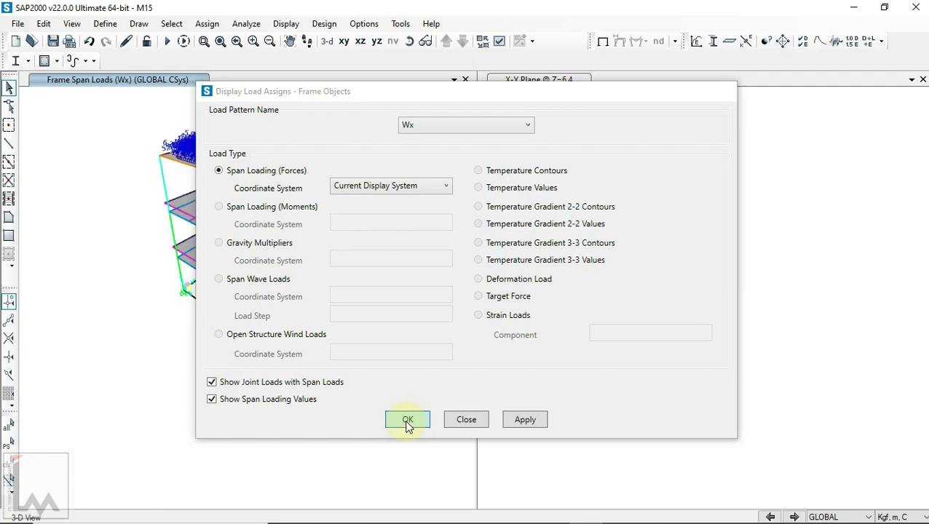
# Zoom and orbit the model to inspect Wx frame loads such as 5,93 and 10,26.
pyautogui.scroll(2, 309, 131)
pyautogui.scroll(3, 320, 128)
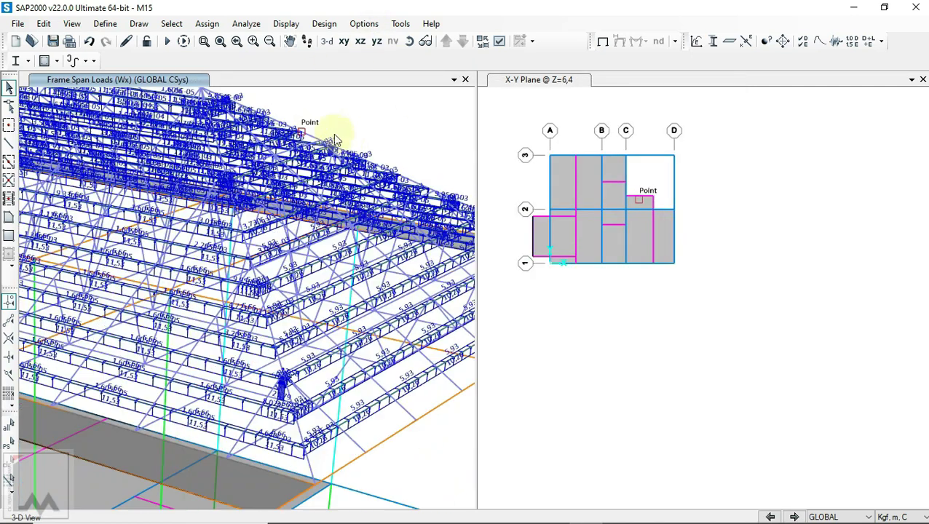
pyautogui.scroll(2, 345, 136)
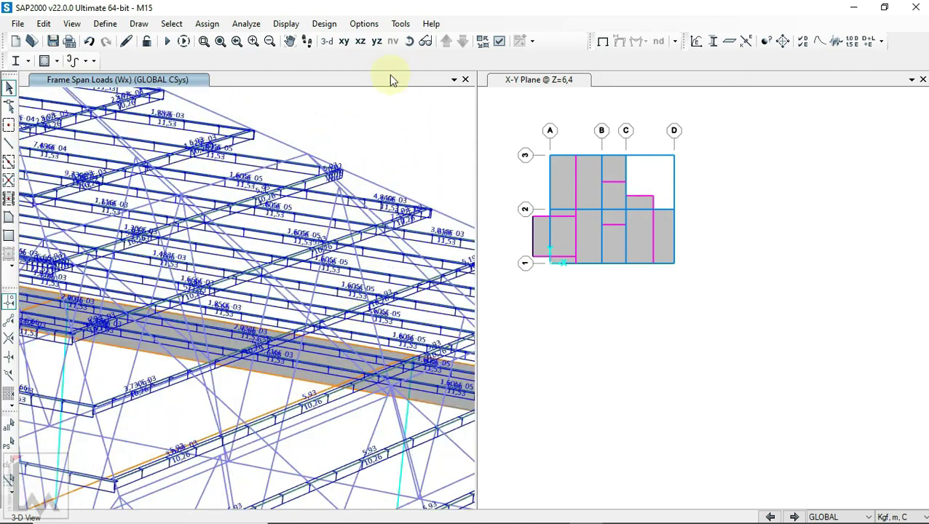
pyautogui.click(410, 42)
pyautogui.moveTo(276, 309)
pyautogui.mouseDown()
pyautogui.moveTo(445, 269)
pyautogui.moveTo(386, 286)
pyautogui.moveTo(377, 278)
pyautogui.moveTo(320, 309)
pyautogui.moveTo(291, 306)
pyautogui.moveTo(421, 321)
pyautogui.moveTo(228, 328)
pyautogui.moveTo(267, 252)
pyautogui.moveTo(271, 264)
pyautogui.mouseUp()
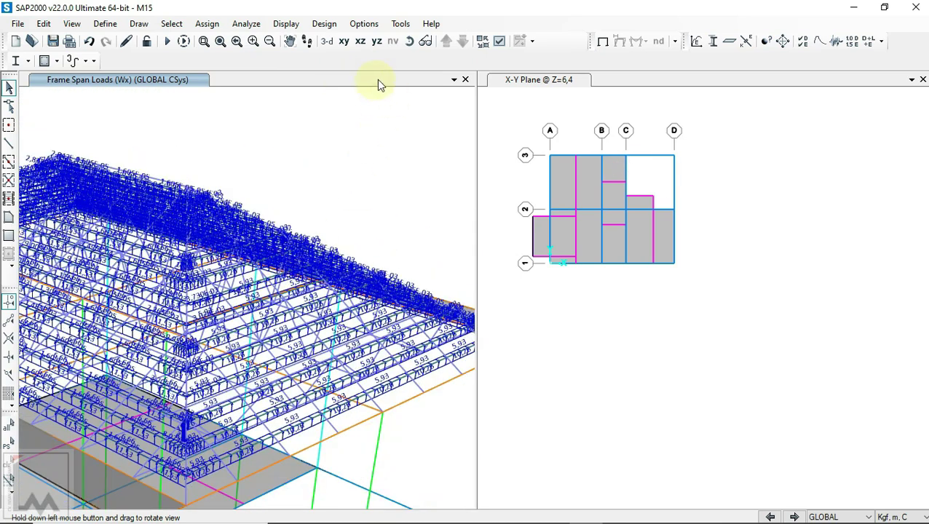
pyautogui.click(296, 25)
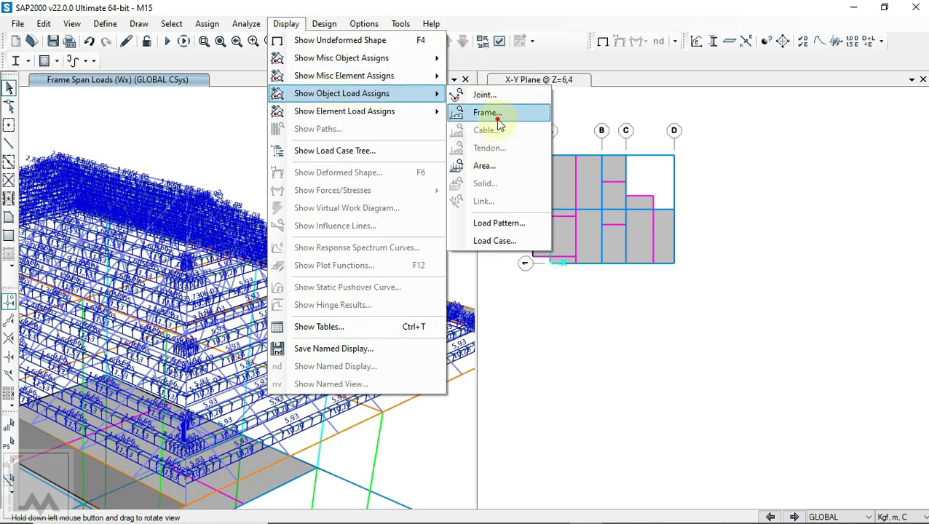
# Redisplay the Wx frame loads in Frame Local coordinates and orbit to the roof loads.
pyautogui.click(488, 113)
pyautogui.click(412, 186)
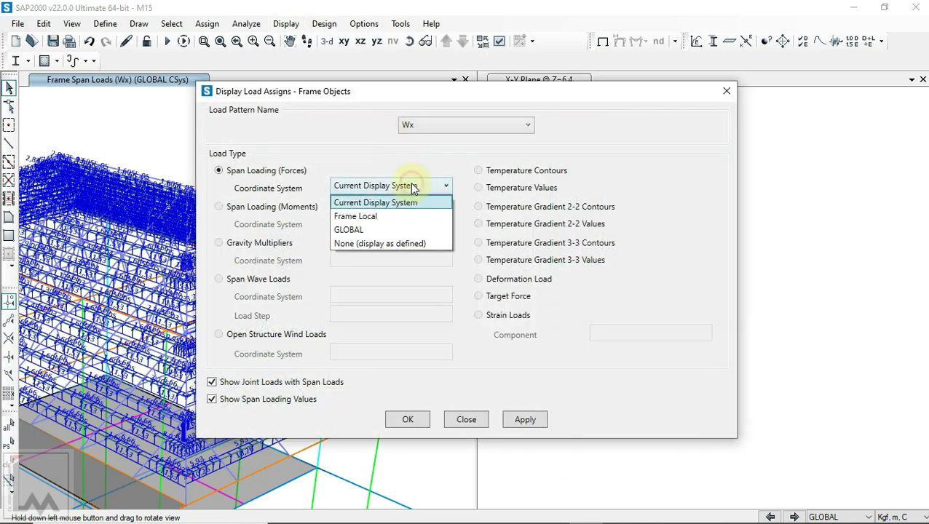
pyautogui.click(389, 218)
pyautogui.click(420, 421)
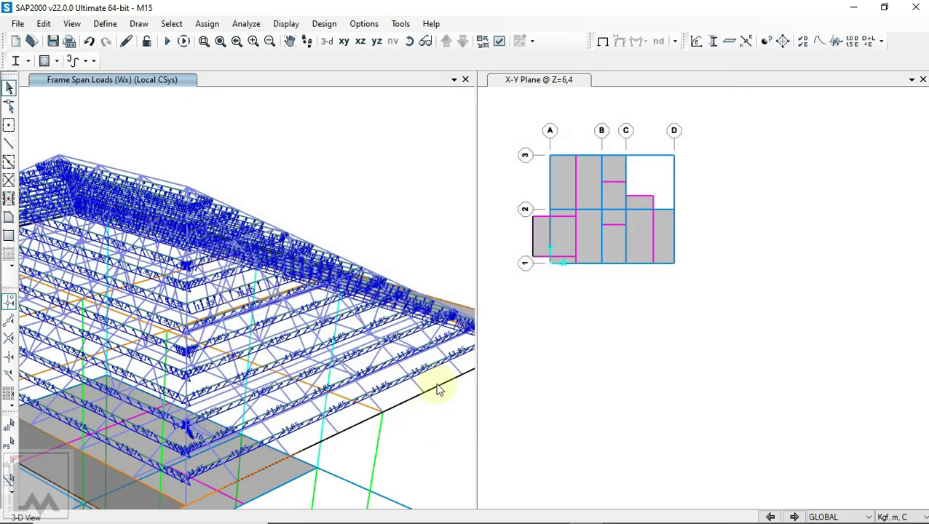
pyautogui.click(410, 41)
pyautogui.moveTo(393, 369)
pyautogui.mouseDown()
pyautogui.moveTo(357, 379)
pyautogui.moveTo(359, 356)
pyautogui.moveTo(388, 356)
pyautogui.moveTo(398, 324)
pyautogui.moveTo(151, 379)
pyautogui.moveTo(302, 334)
pyautogui.moveTo(310, 348)
pyautogui.moveTo(396, 164)
pyautogui.moveTo(705, 201)
pyautogui.moveTo(522, 146)
pyautogui.mouseUp()
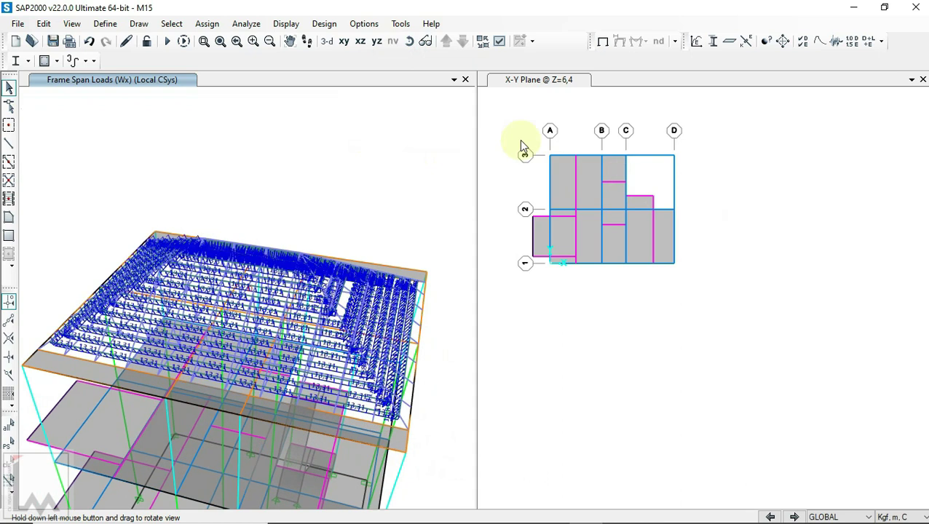
# Return to the undeformed shape in the default 3-D view and save the model.
pyautogui.click(603, 42)
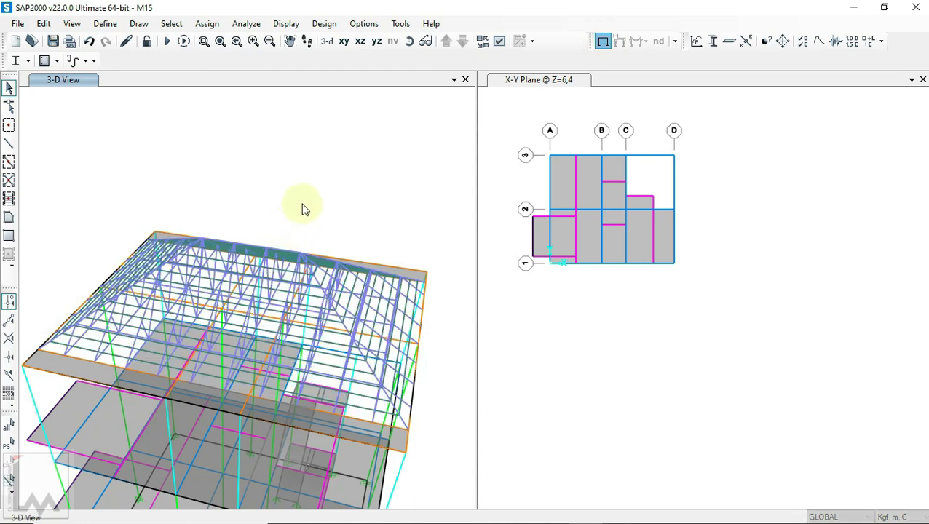
pyautogui.click(328, 42)
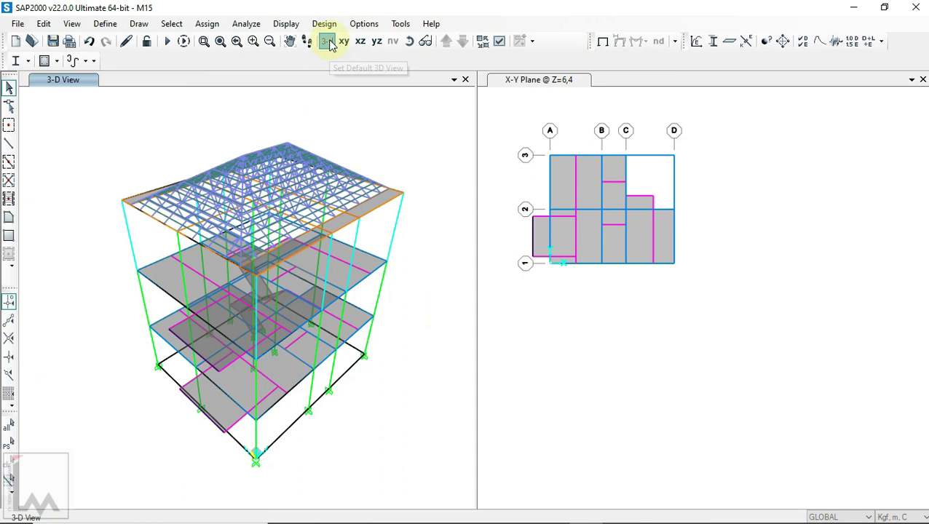
pyautogui.click(54, 44)
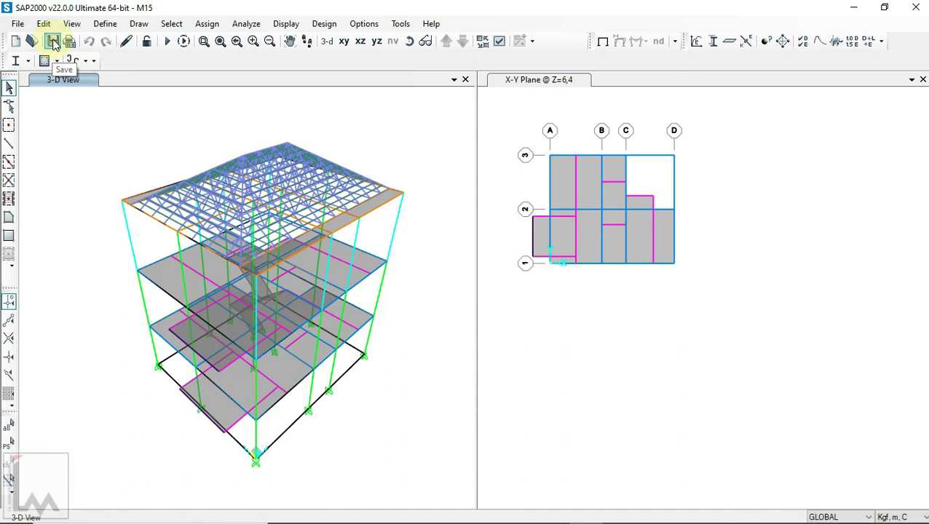
# Review the Kondisi B wind pressure table for zones 1–7 in Excel.
pyautogui.click(549, 508)
pyautogui.click(780, 281)
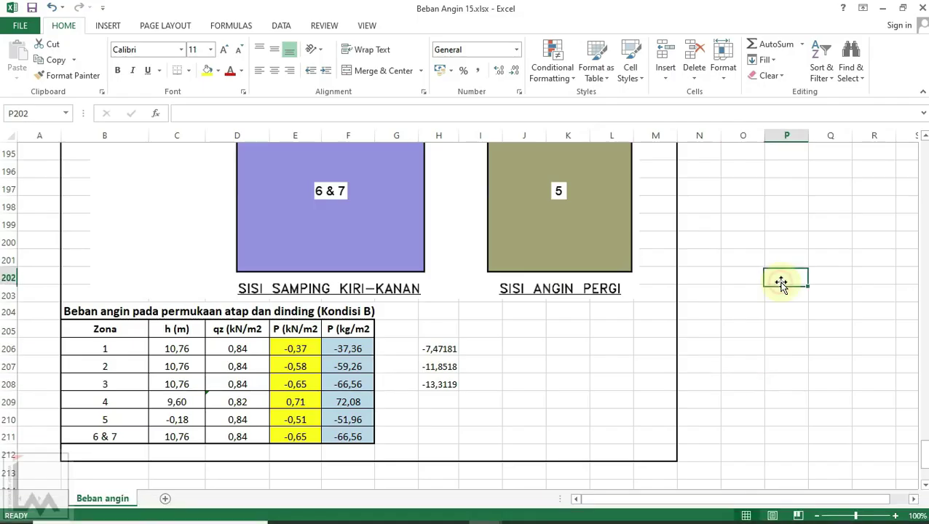
pyautogui.scroll(2, 732, 359)
pyautogui.scroll(3, 733, 359)
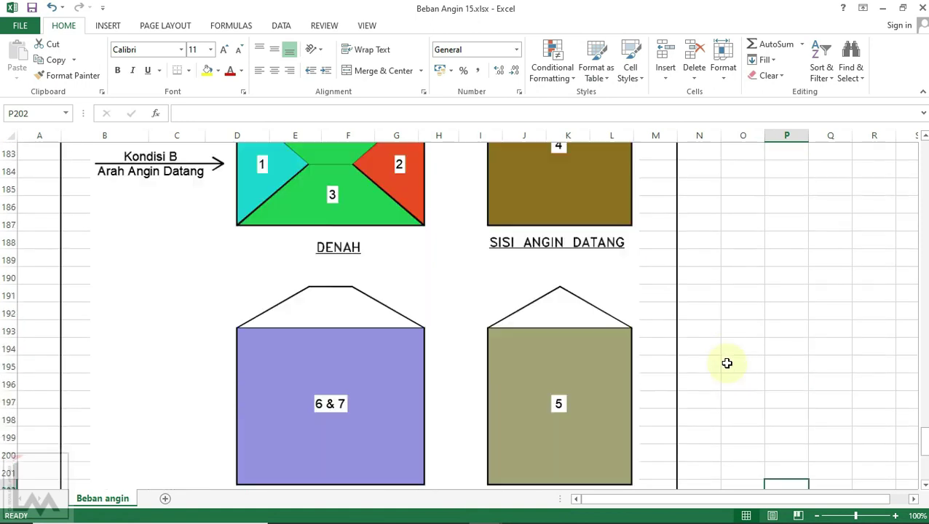
pyautogui.scroll(5, 730, 360)
pyautogui.scroll(2, 727, 363)
pyautogui.scroll(-4, 726, 363)
pyautogui.scroll(-4, 724, 363)
pyautogui.scroll(-2, 724, 362)
pyautogui.scroll(-2, 724, 363)
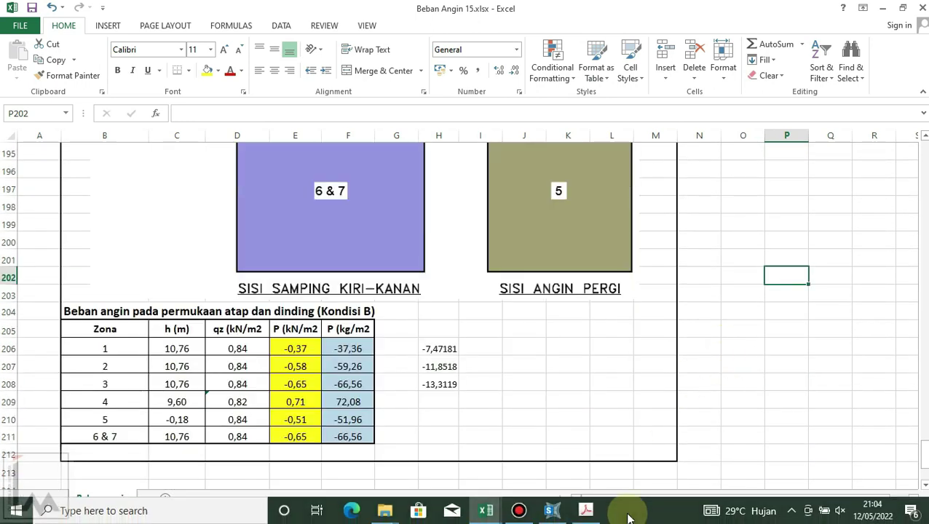
# Bring the SAP2000 model window back to the front.
pyautogui.click(552, 510)
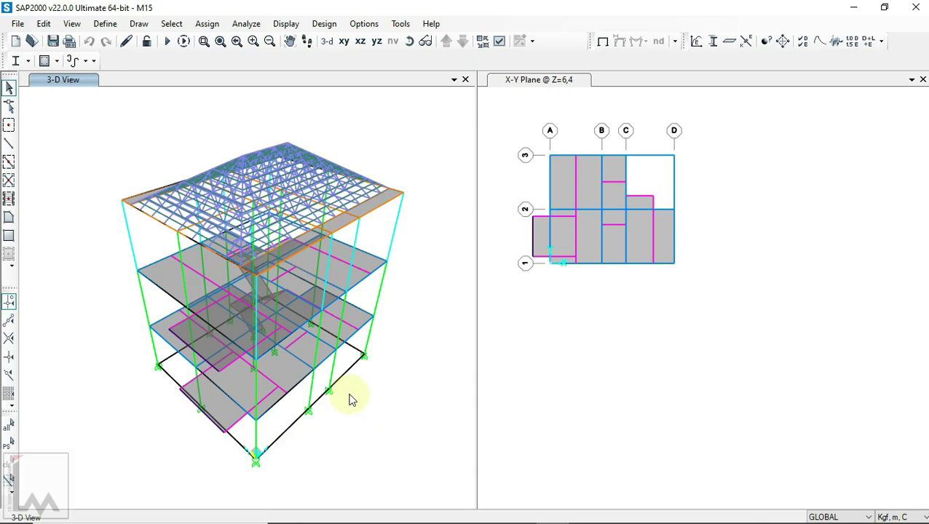
pyautogui.click(487, 510)
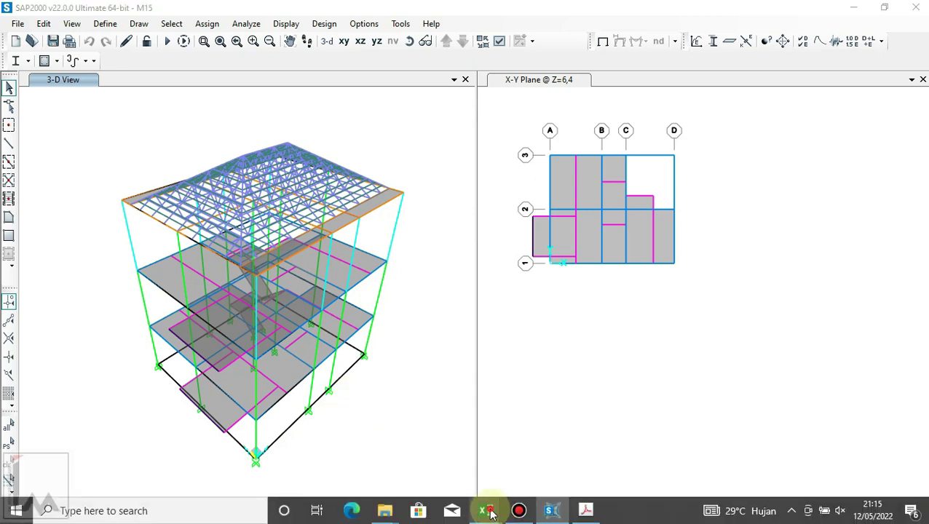
pyautogui.click(484, 452)
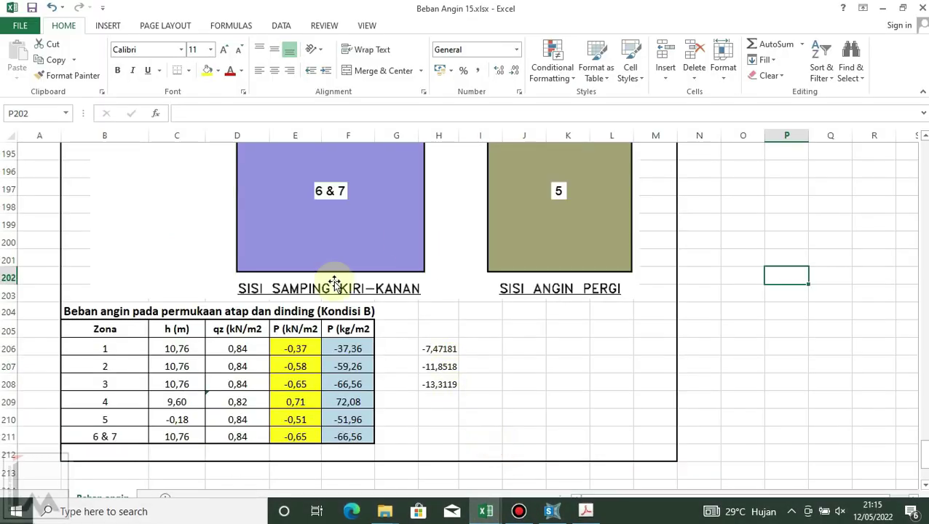
pyautogui.moveTo(498, 515)
pyautogui.click(553, 512)
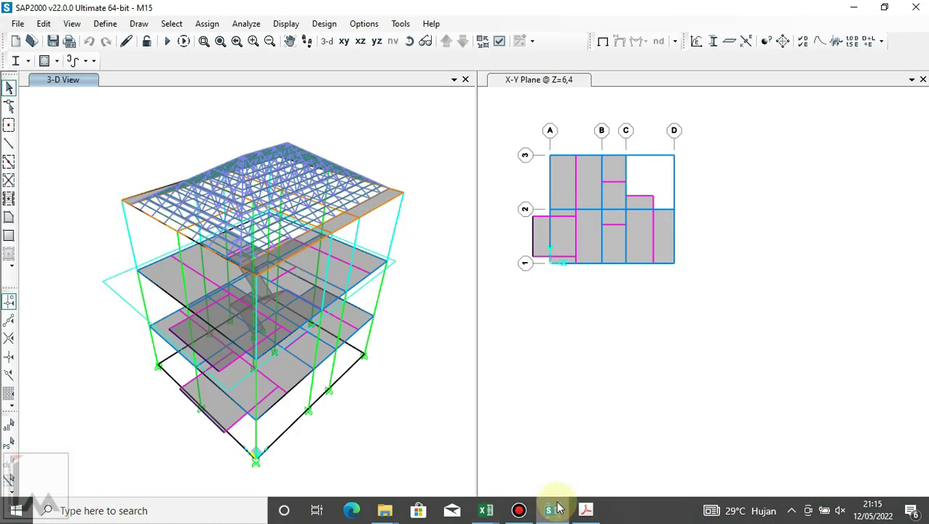
# Define load combination COMB1 with DEAD 1,4 and SD 1,4.
pyautogui.click(104, 24)
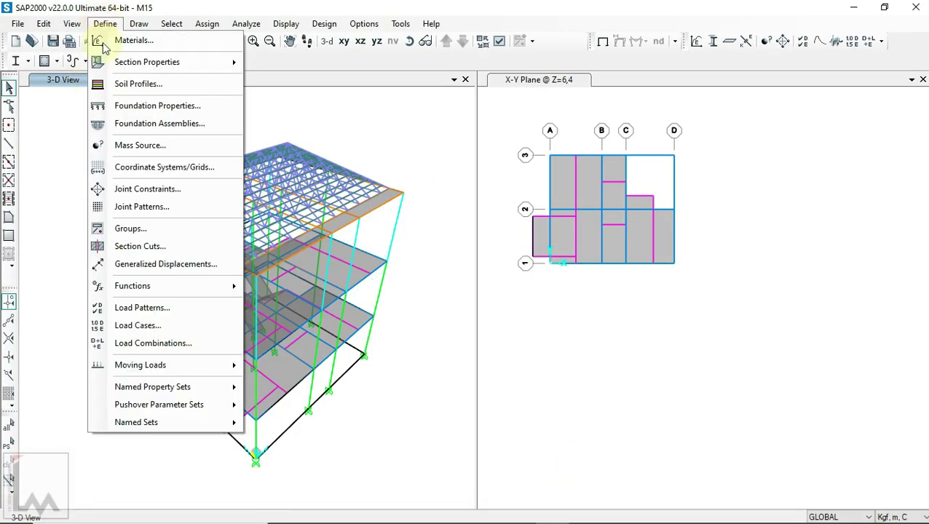
pyautogui.click(149, 343)
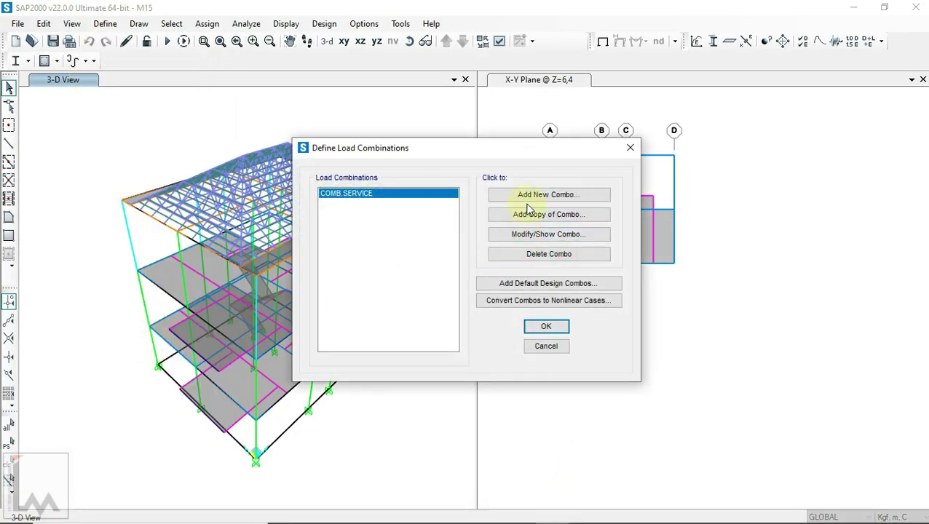
pyautogui.click(526, 195)
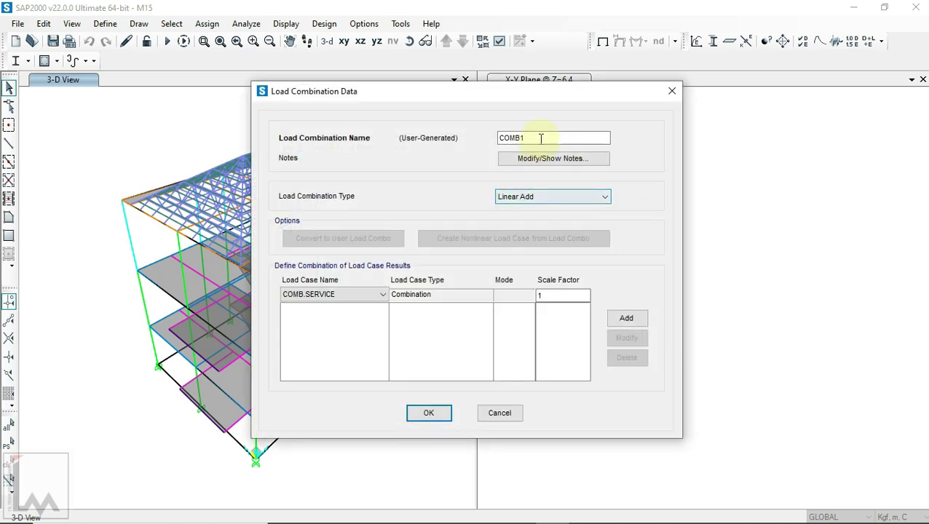
pyautogui.click(360, 294)
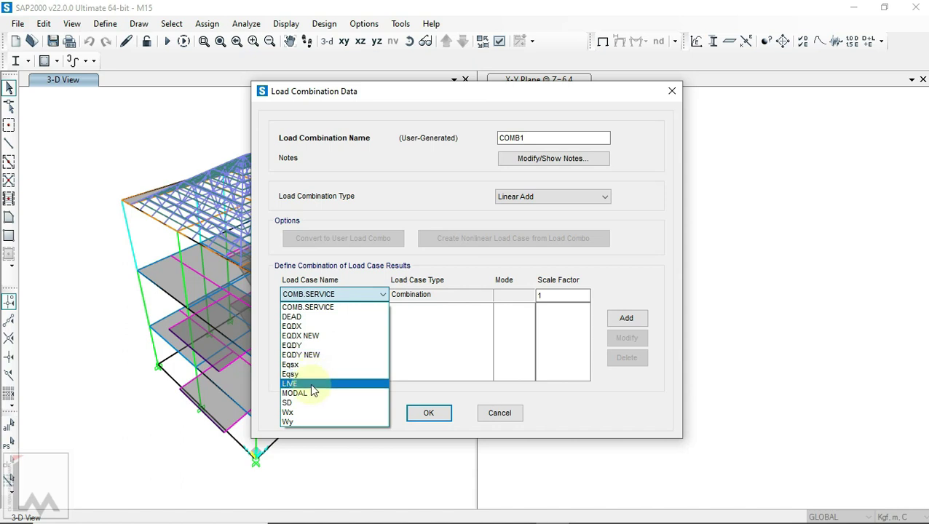
pyautogui.click(302, 317)
pyautogui.click(572, 298)
pyautogui.write(',4')
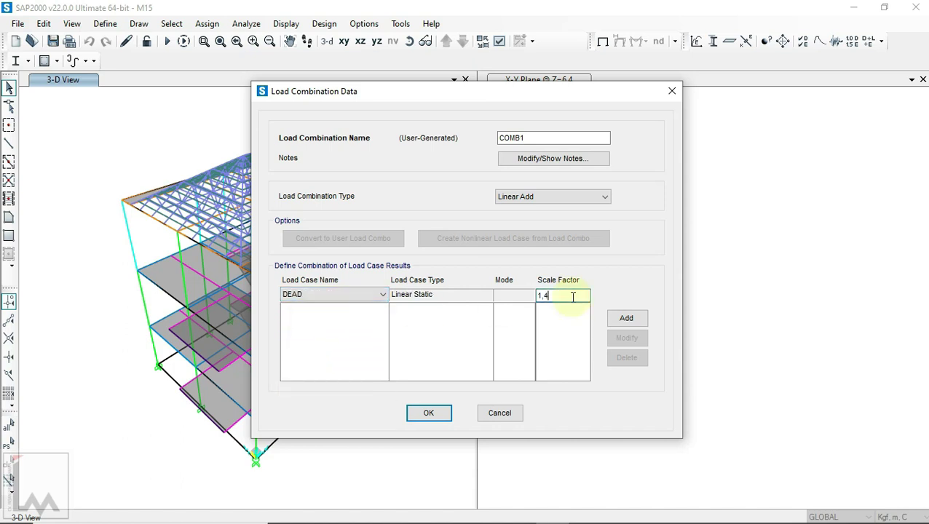
pyautogui.click(626, 318)
pyautogui.click(375, 294)
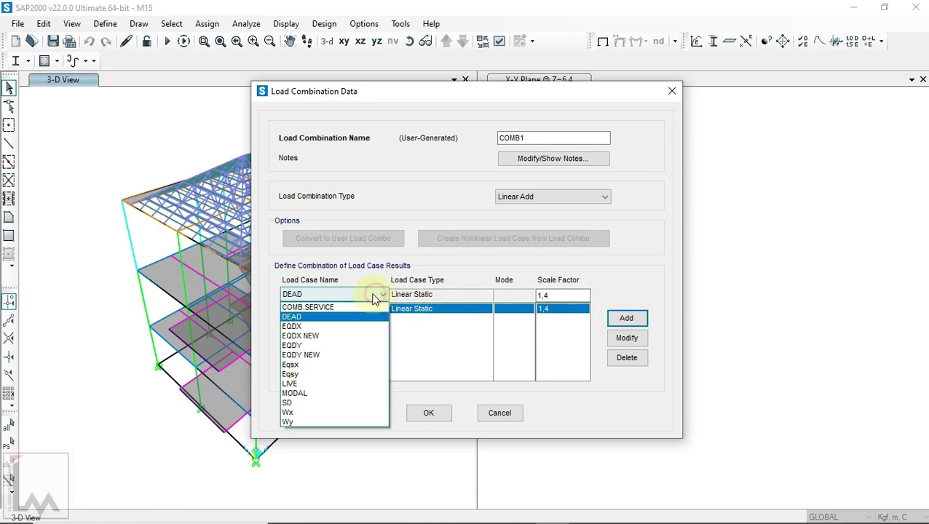
pyautogui.click(319, 399)
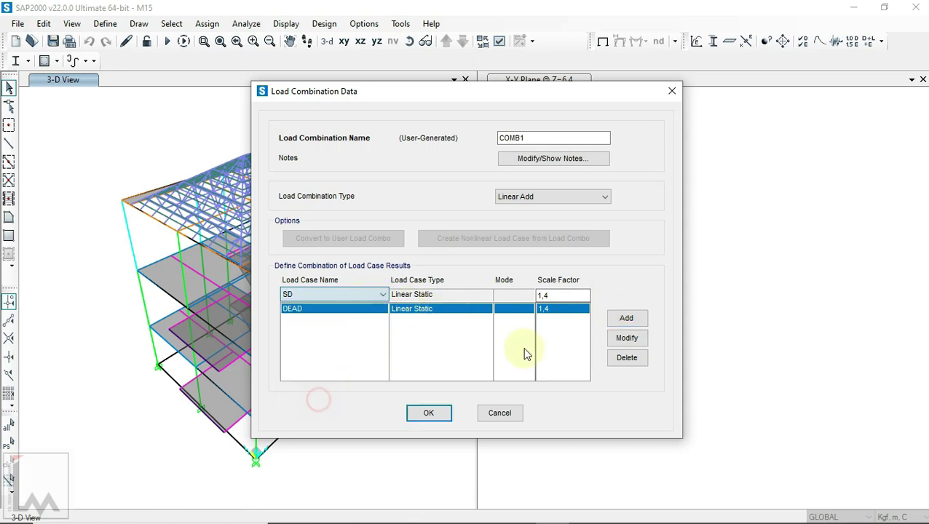
pyautogui.click(626, 320)
pyautogui.click(446, 415)
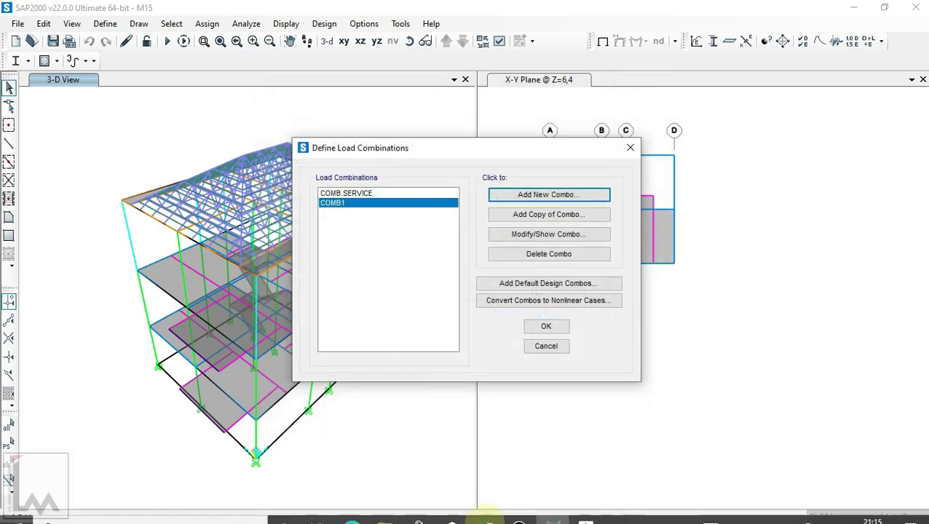
# Cross-check the DL and SIDL factors of combinations 1 and 2 in Kombinasi Beban.
pyautogui.moveTo(487, 519)
pyautogui.click(592, 445)
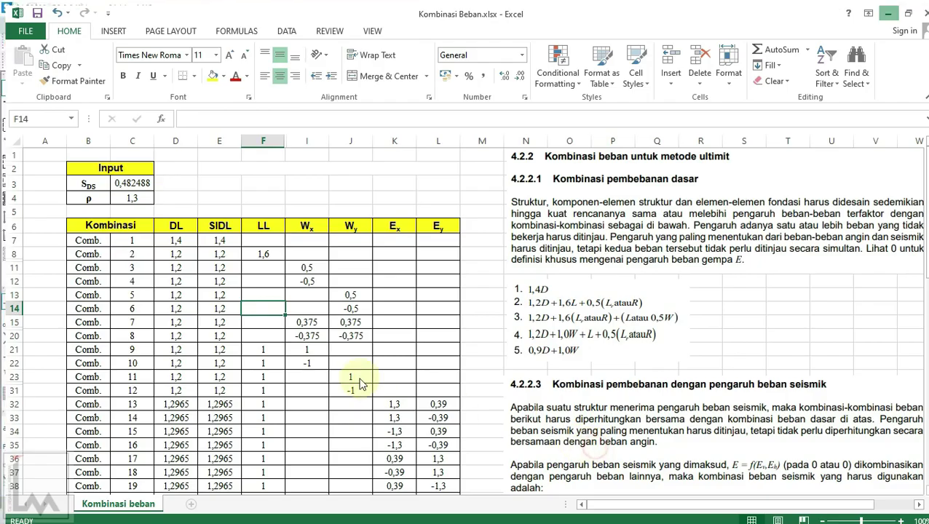
pyautogui.moveTo(170, 236); pyautogui.dragTo(220, 236)
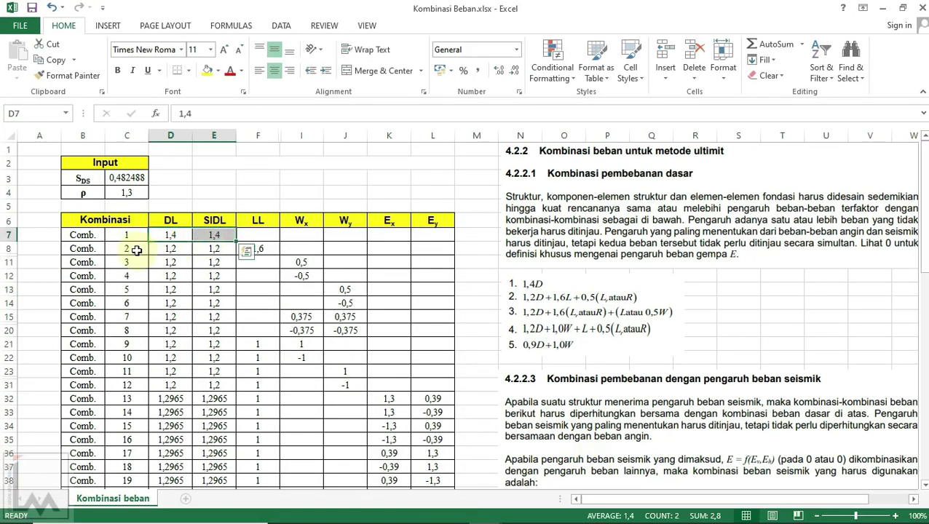
pyautogui.moveTo(127, 249); pyautogui.dragTo(255, 249)
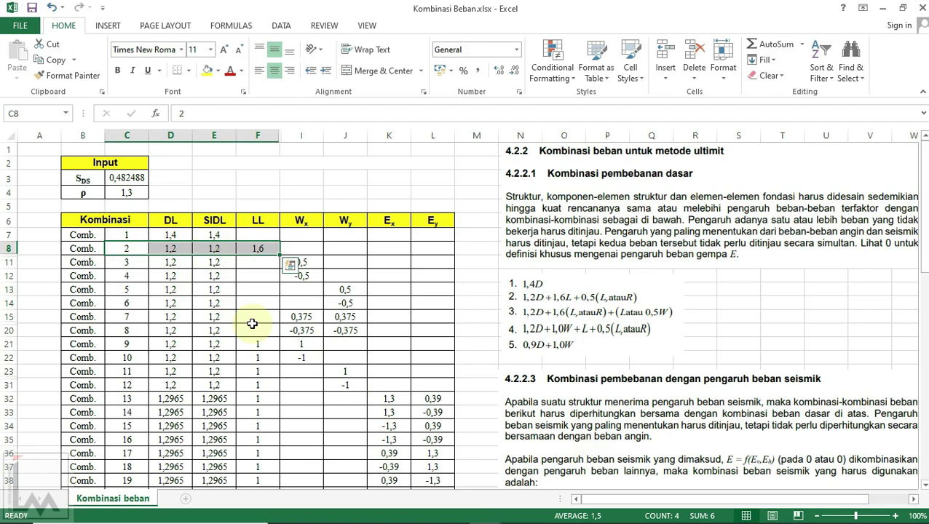
pyautogui.click(551, 512)
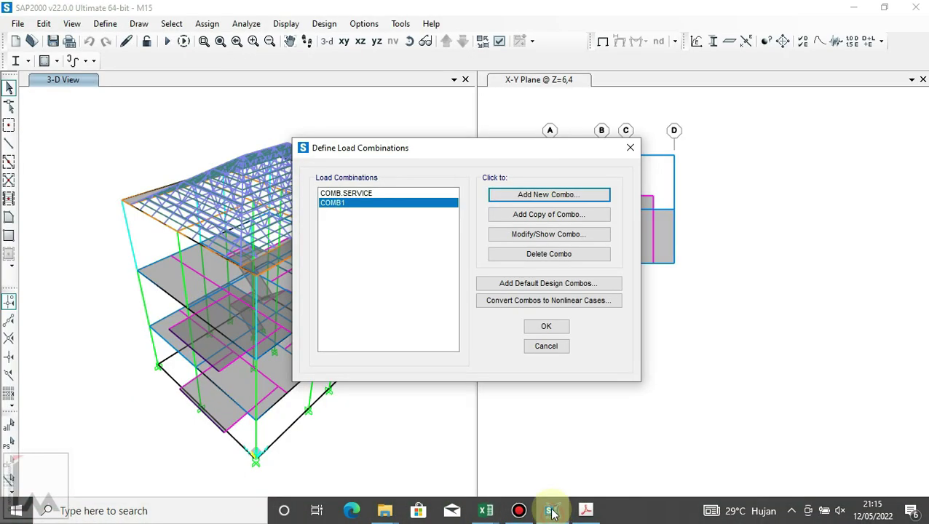
# Create COMB2 from COMB1 with DEAD and SD at 1,2 plus LIVE at 1,6.
pyautogui.click(554, 214)
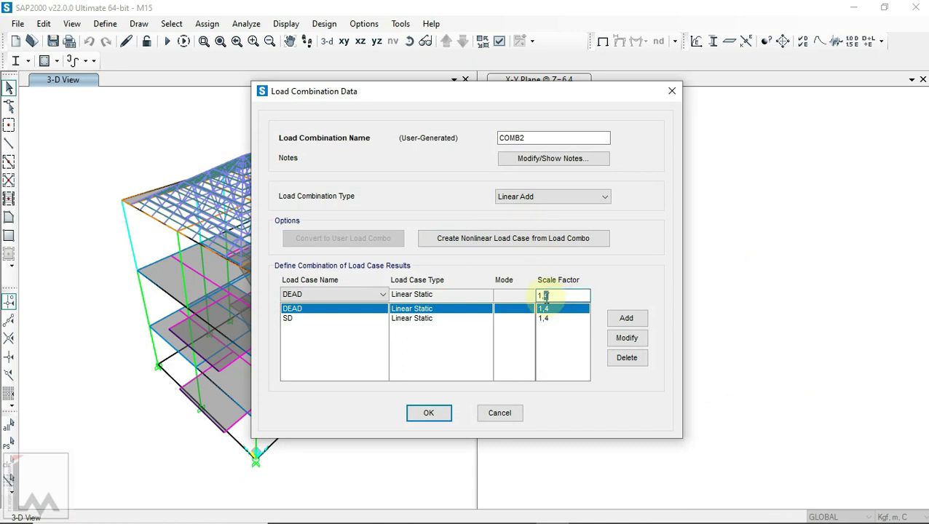
pyautogui.press('BackSpace')
pyautogui.press('BackSpace')
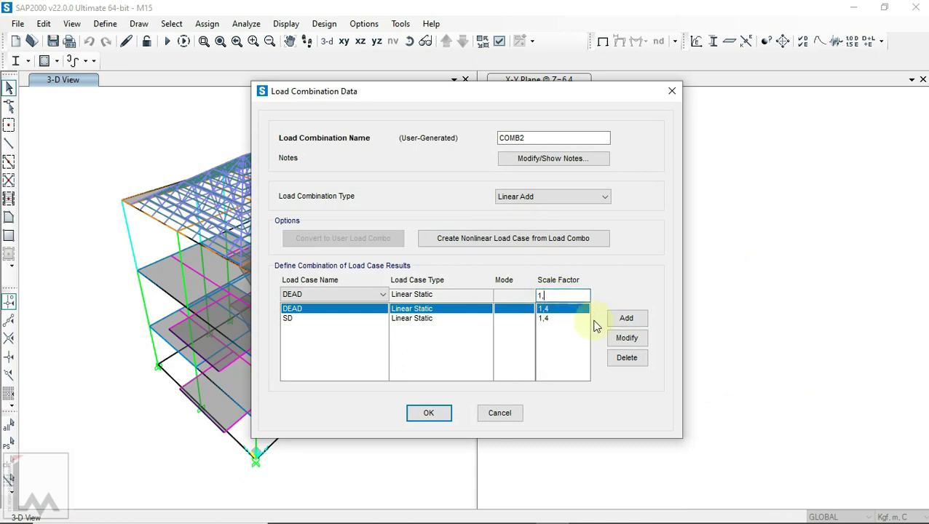
pyautogui.write('2')
pyautogui.click(627, 338)
pyautogui.click(551, 320)
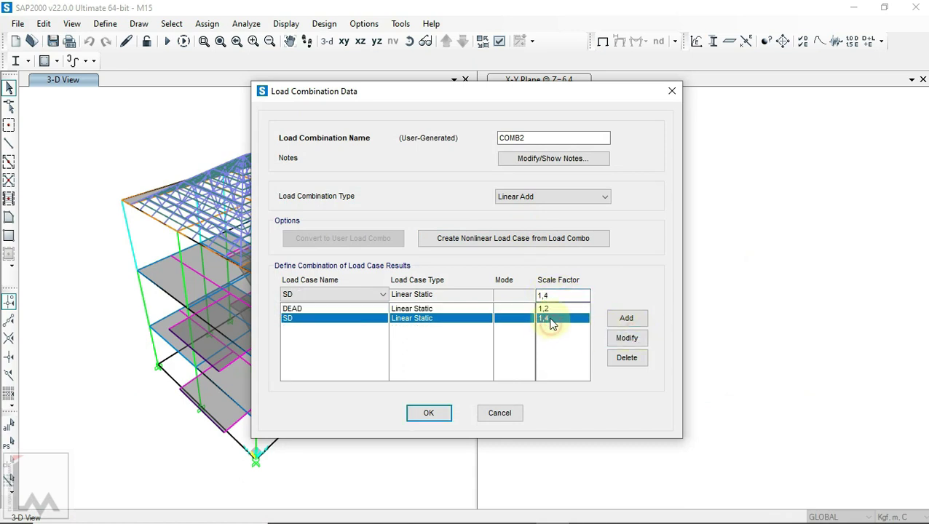
pyautogui.write('1,2')
pyautogui.click(625, 336)
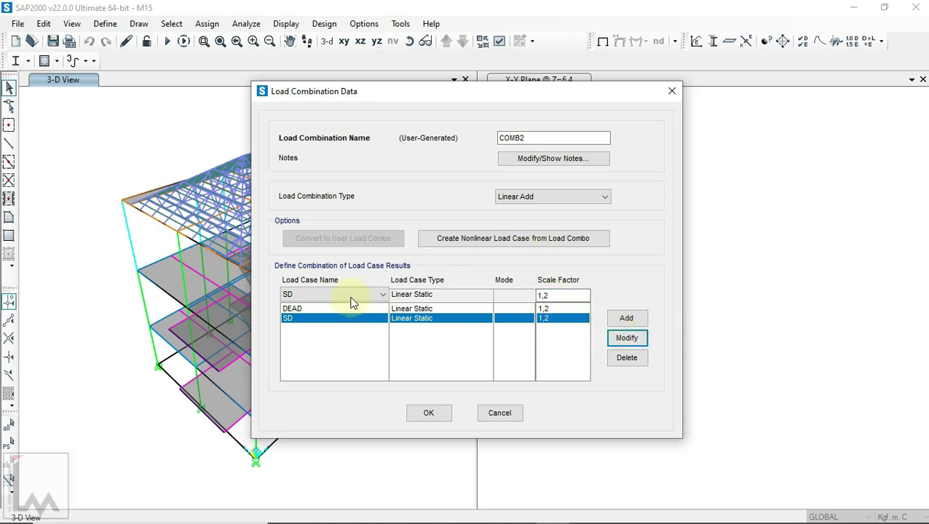
pyautogui.click(351, 298)
pyautogui.click(300, 394)
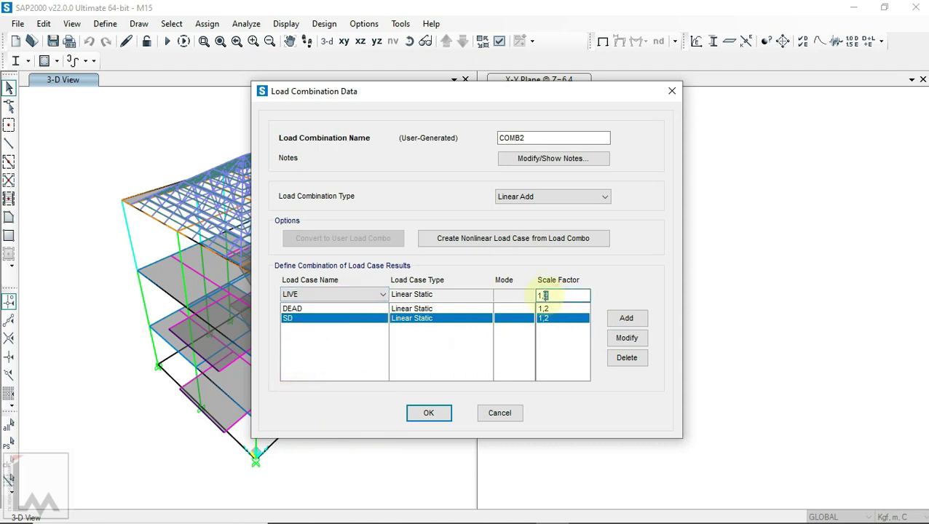
pyautogui.write('1,6')
pyautogui.click(628, 320)
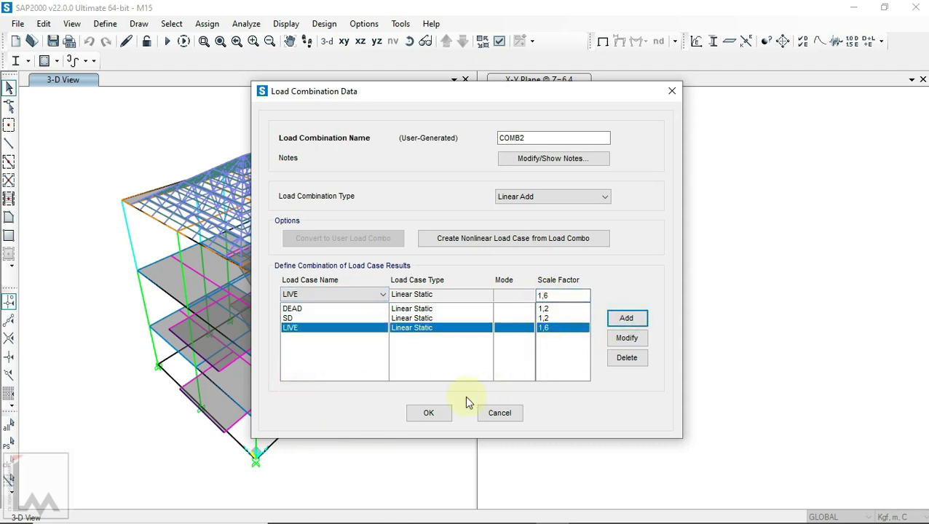
pyautogui.click(431, 413)
# Check the factors of combination 3 in the Kombinasi Beban workbook.
pyautogui.click(353, 212)
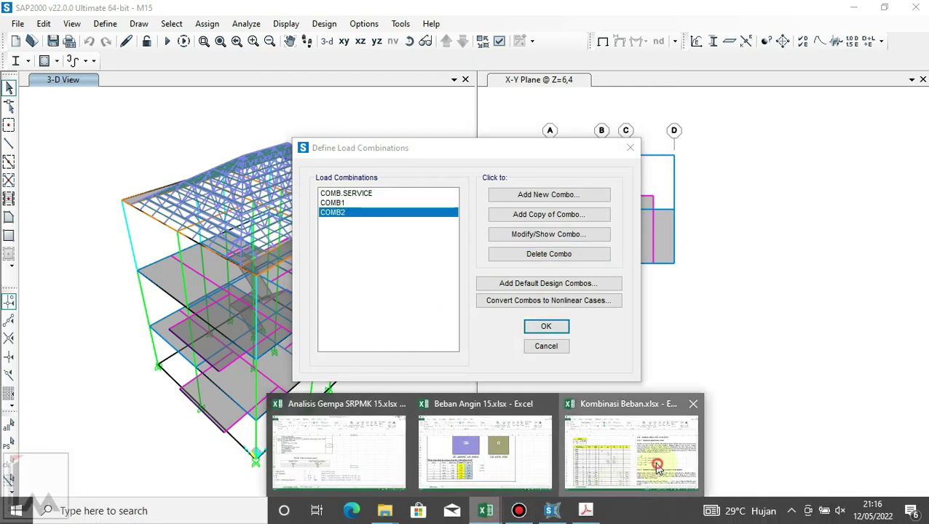
pyautogui.click(653, 465)
pyautogui.moveTo(175, 263); pyautogui.dragTo(300, 265)
# Read combination 4's wind factor in Excel, then start COMB3 as a copy of COMB2.
pyautogui.click(292, 276)
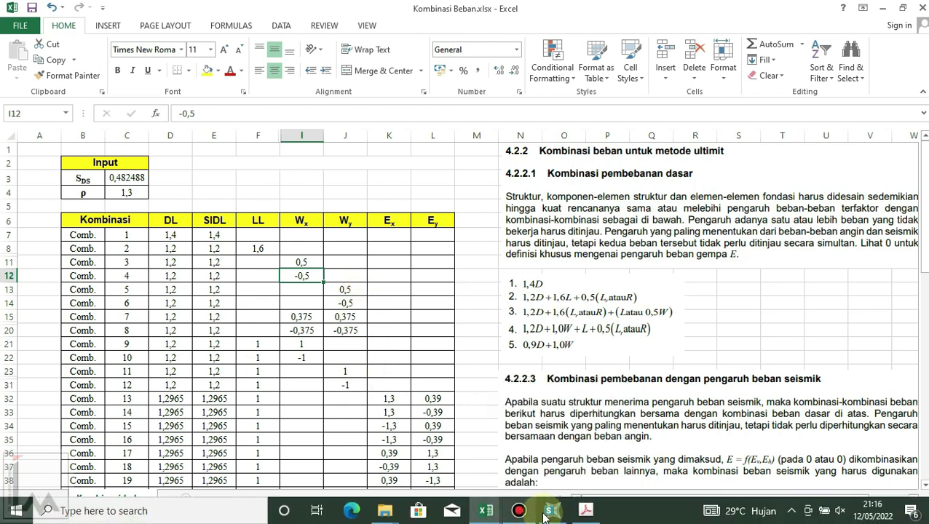
pyautogui.click(551, 510)
pyautogui.click(526, 217)
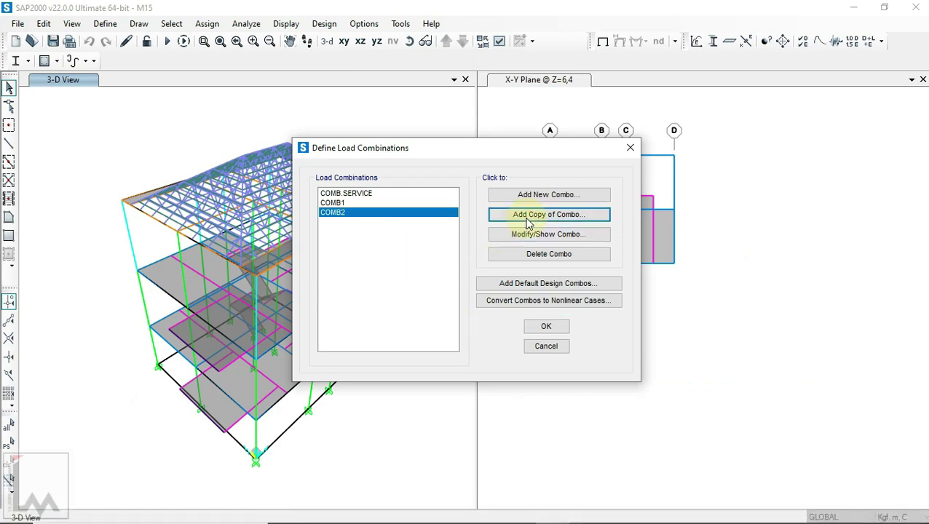
# Set COMB3 to Wx 0,5 in place of LIVE, and add COMB4 with Wx -0,5.
pyautogui.click(305, 327)
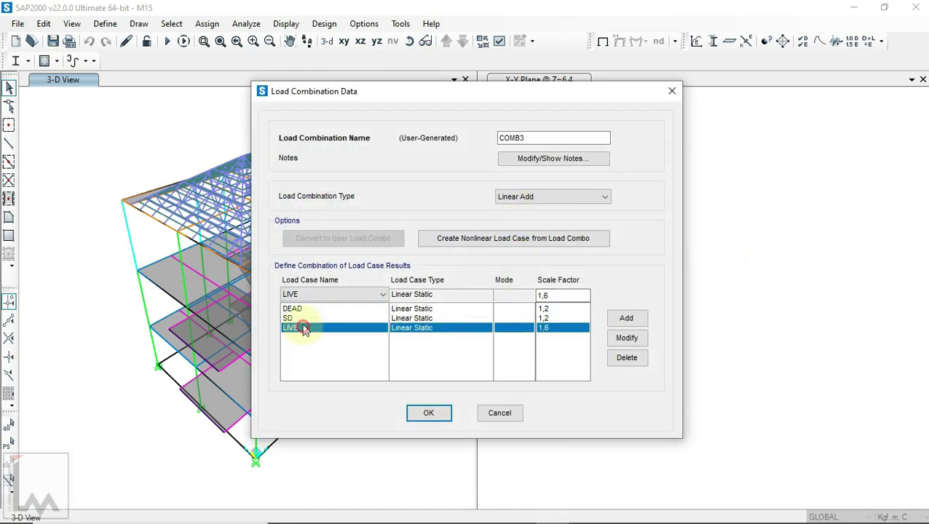
pyautogui.click(309, 294)
pyautogui.click(304, 431)
pyautogui.write('0,5')
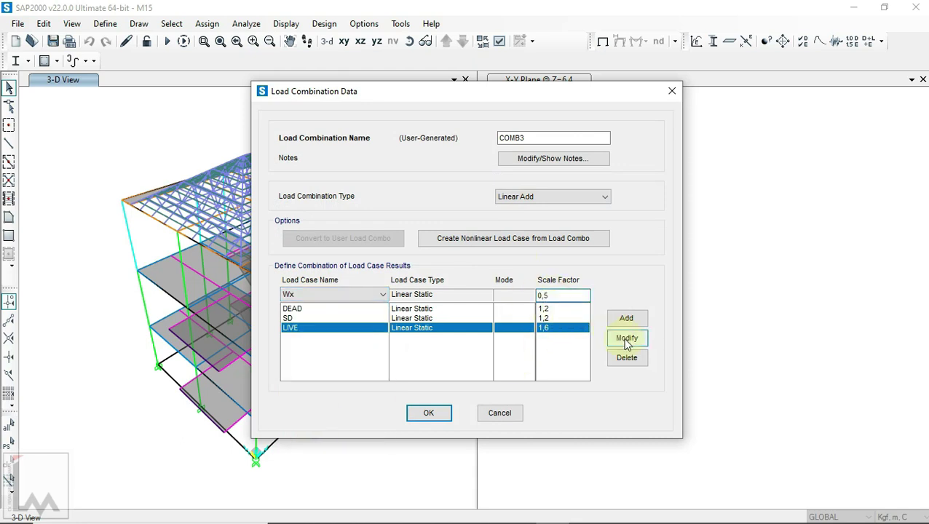
pyautogui.click(434, 413)
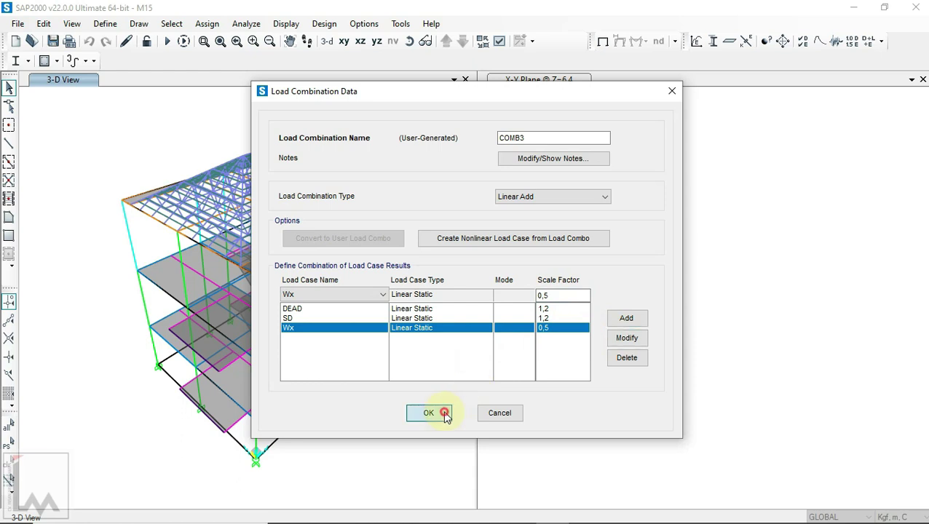
pyautogui.click(530, 215)
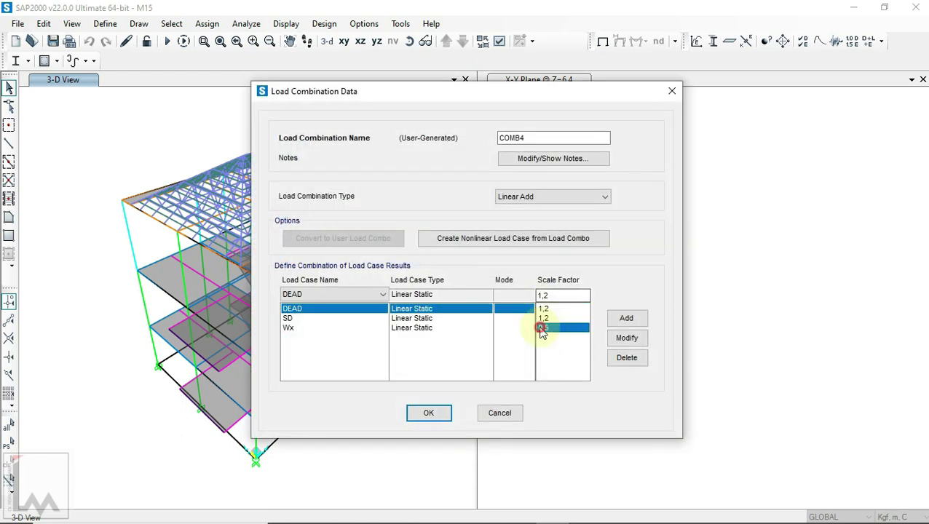
pyautogui.click(543, 329)
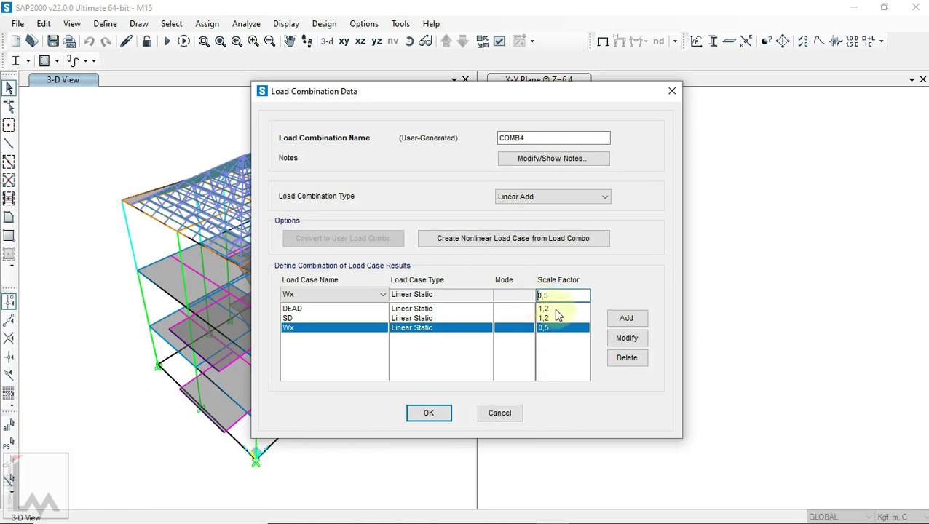
pyautogui.click(621, 339)
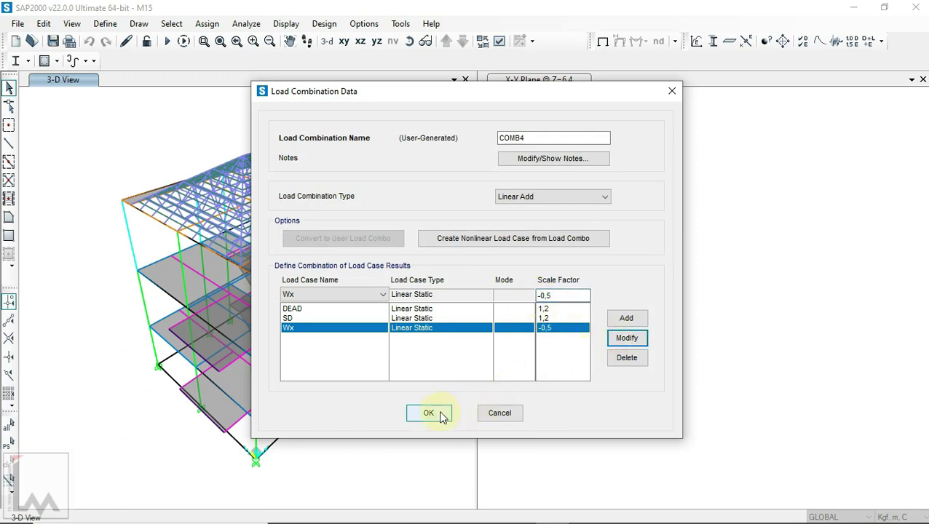
pyautogui.click(428, 413)
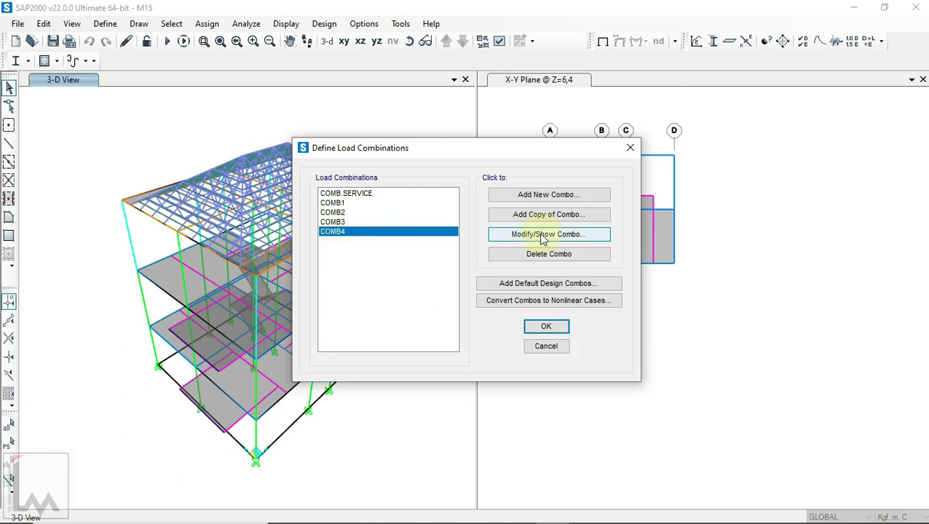
# Add COMB5 and COMB6 with DEAD and SD 1,2 and Wy at 0,5 and -0,5.
pyautogui.click(545, 217)
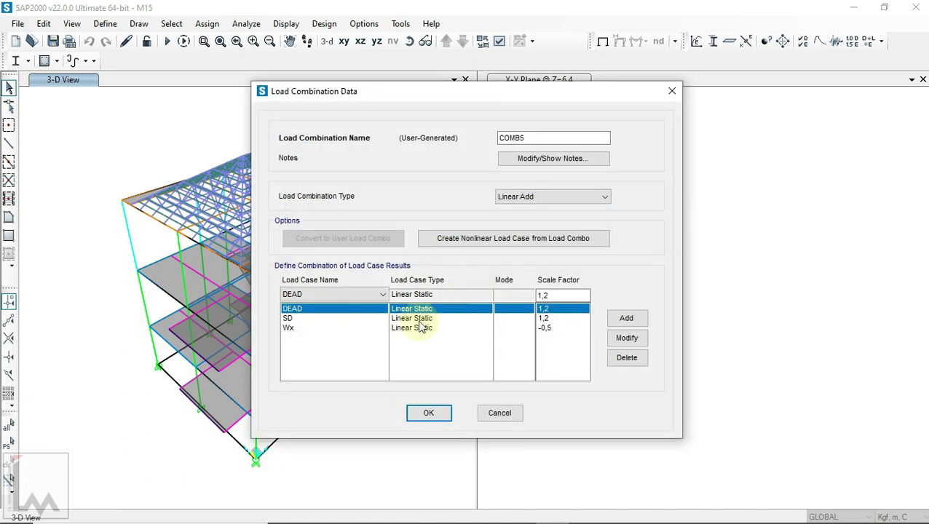
pyautogui.click(321, 329)
pyautogui.click(321, 295)
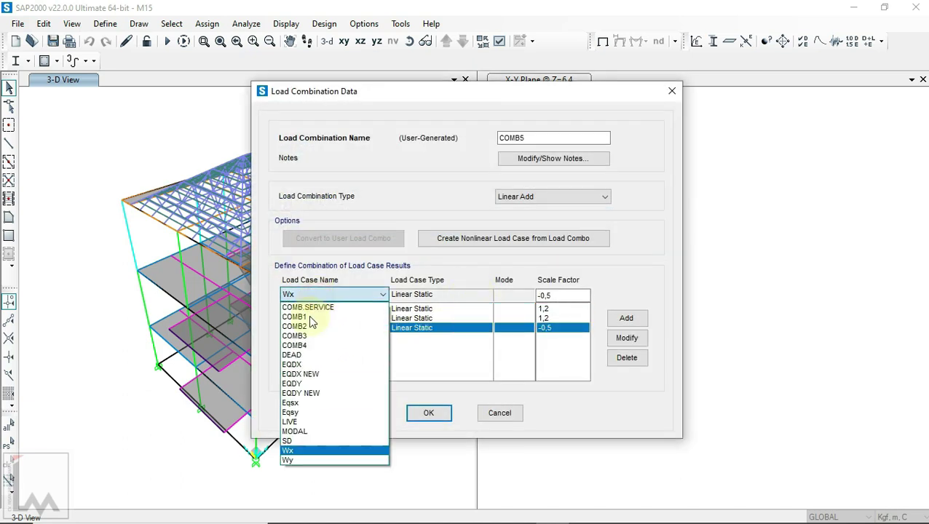
pyautogui.click(303, 460)
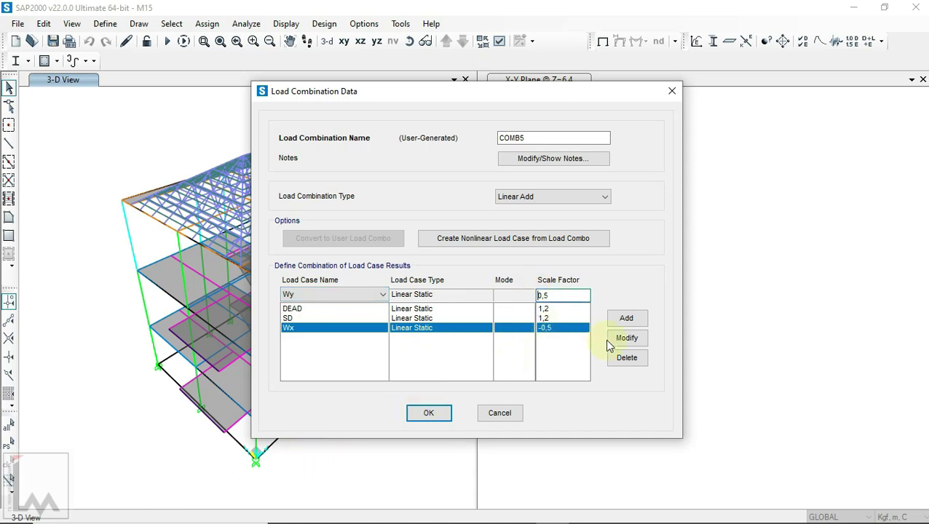
pyautogui.click(438, 413)
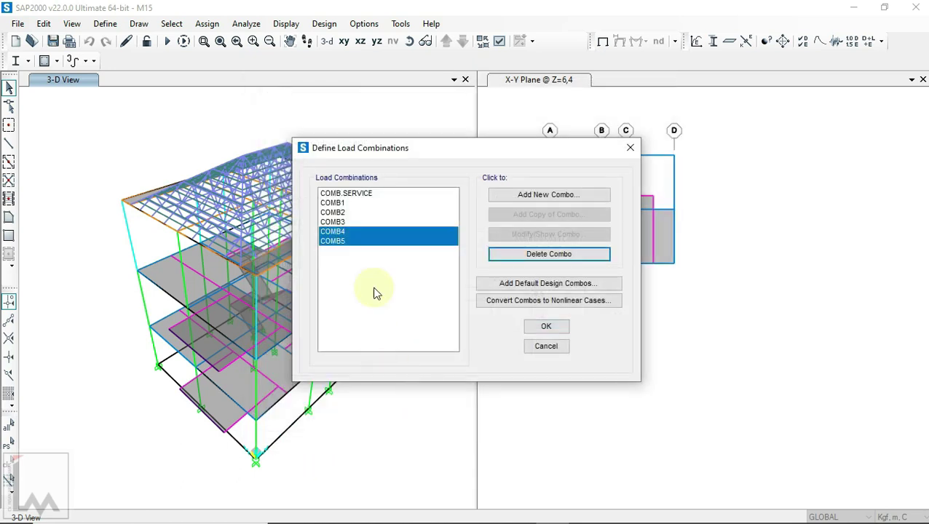
pyautogui.click(541, 215)
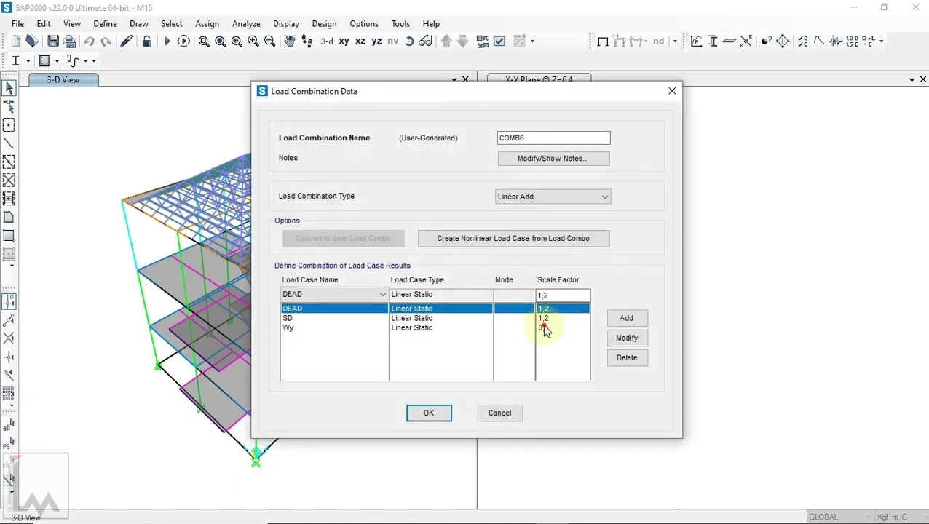
pyautogui.click(544, 329)
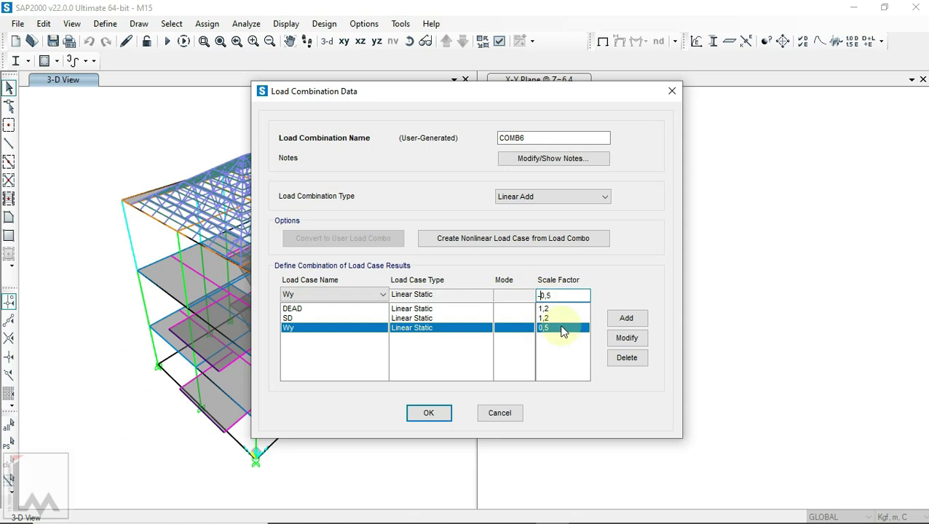
pyautogui.click(622, 340)
pyautogui.click(429, 413)
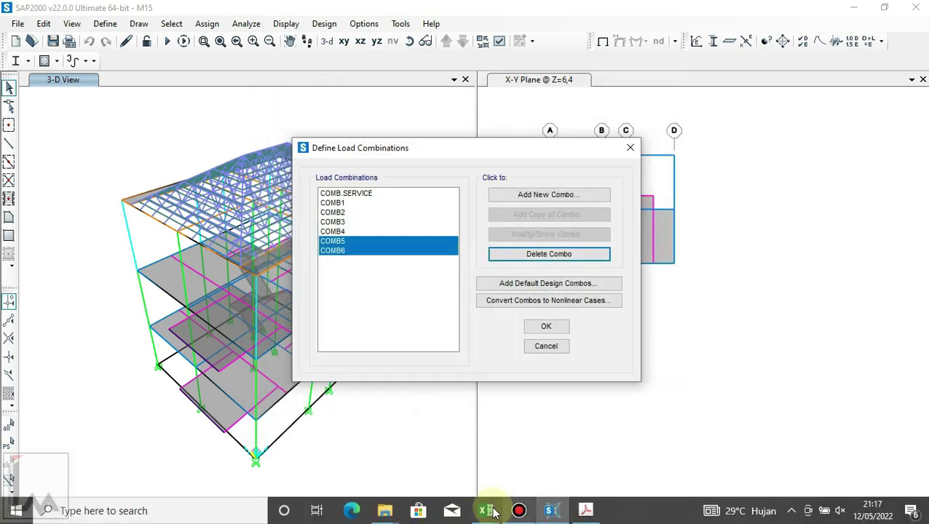
pyautogui.moveTo(485, 511)
pyautogui.click(615, 451)
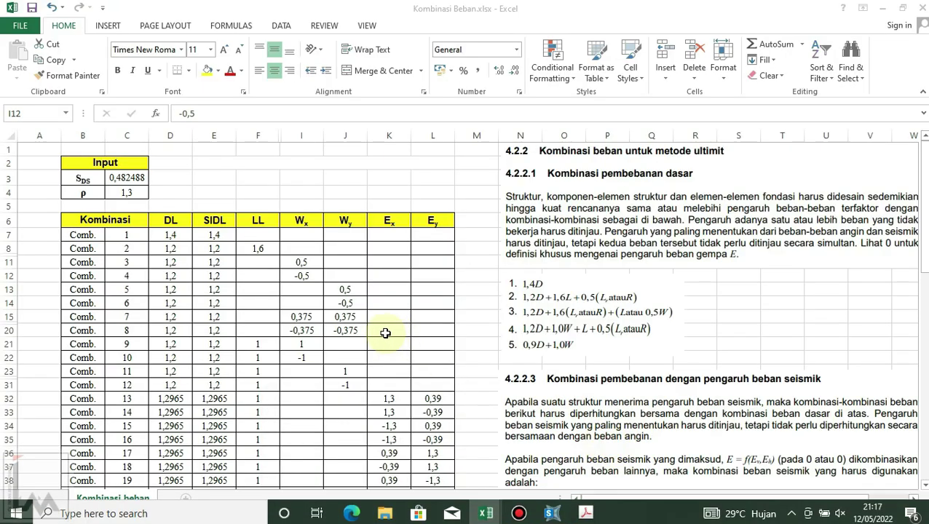
# Review the wind factors for combinations 6 and 7 (0,375), then start COMB7 from COMB6.
pyautogui.moveTo(131, 303); pyautogui.dragTo(339, 307)
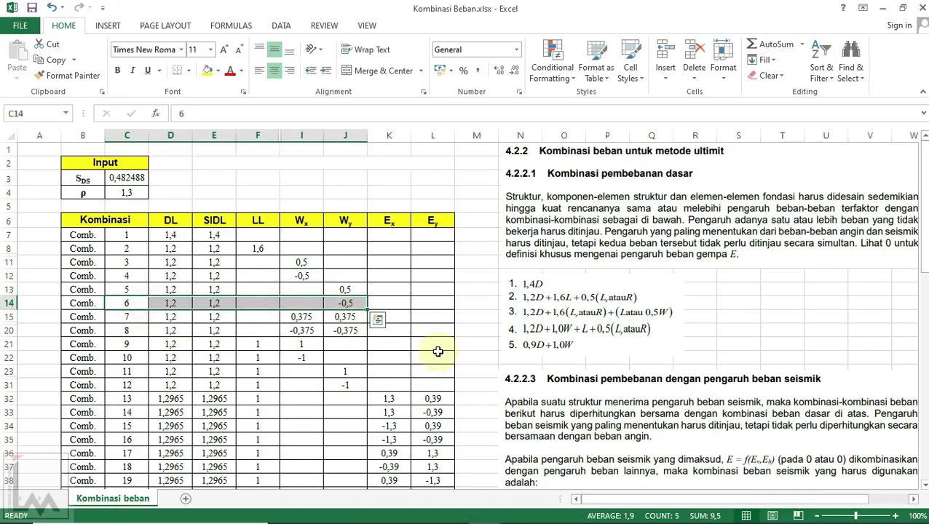
pyautogui.click(292, 318)
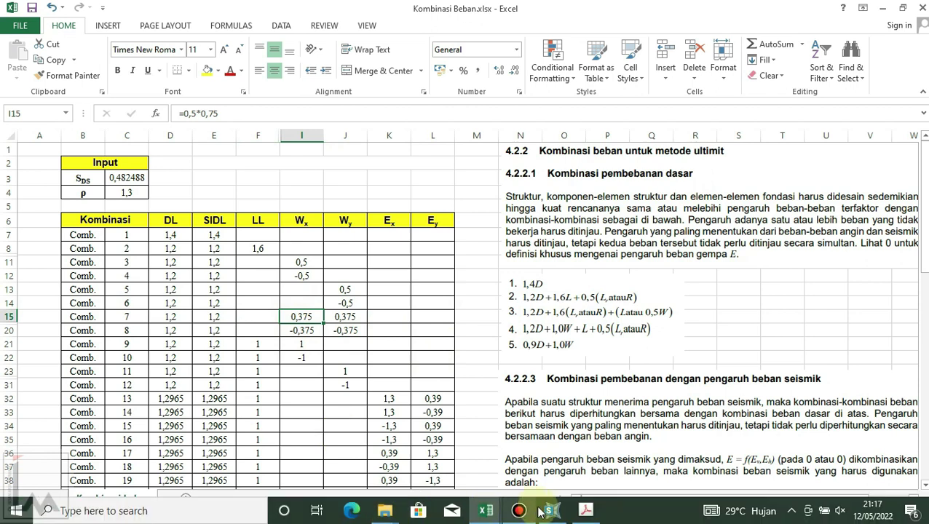
pyautogui.click(552, 511)
pyautogui.click(539, 212)
pyautogui.click(311, 328)
pyautogui.click(383, 294)
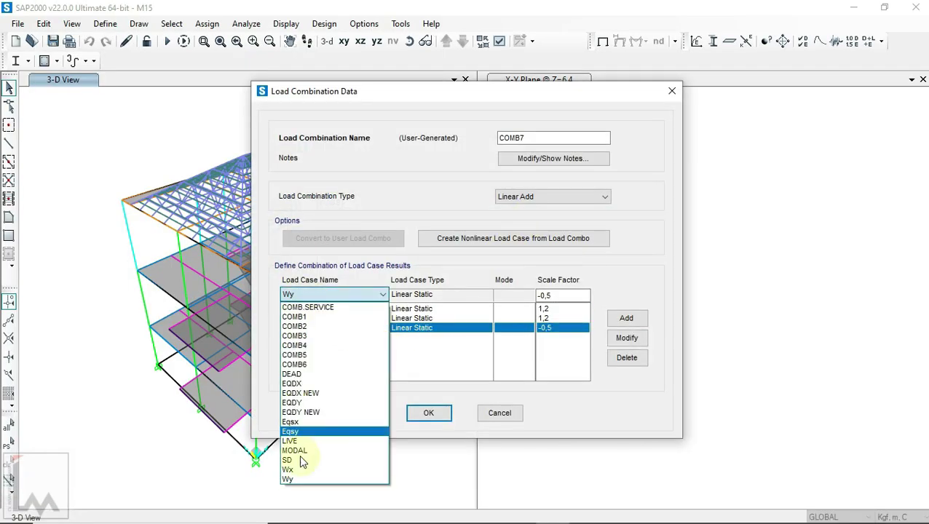
# Finish COMB7 with Wx 0,375 and Wy 0,375.
pyautogui.click(298, 469)
pyautogui.click(627, 338)
pyautogui.click(350, 299)
pyautogui.click(298, 479)
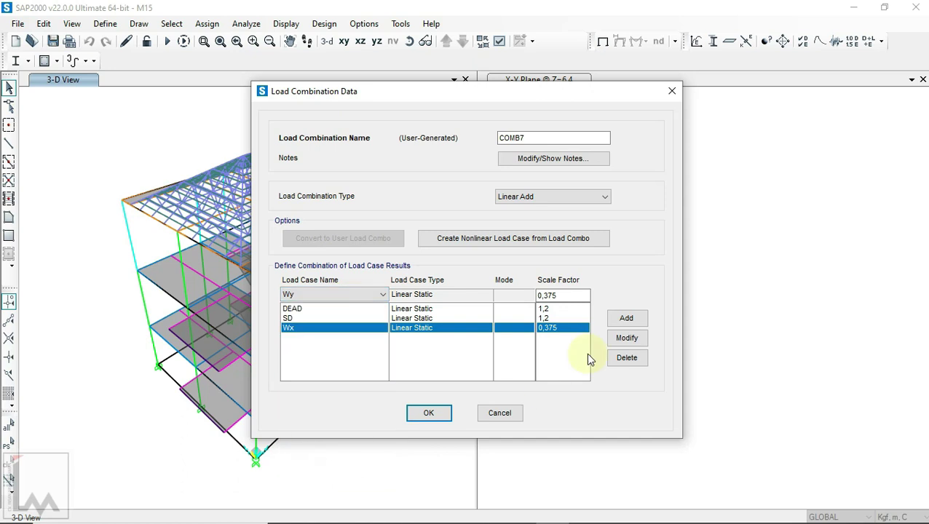
pyautogui.click(626, 318)
pyautogui.click(429, 413)
# Add COMB8 as a copy of COMB7 with wind factors -0,375.
pyautogui.click(342, 270)
pyautogui.click(547, 214)
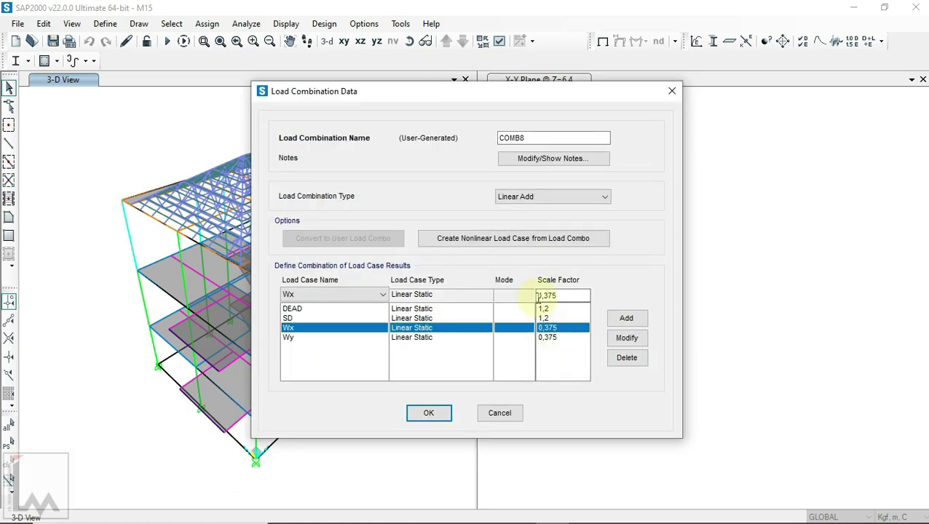
pyautogui.click(628, 345)
pyautogui.click(289, 337)
pyautogui.click(539, 294)
pyautogui.write('-')
pyautogui.click(626, 338)
# Check the combination 9 factors in row 21 of the Excel table.
pyautogui.click(429, 413)
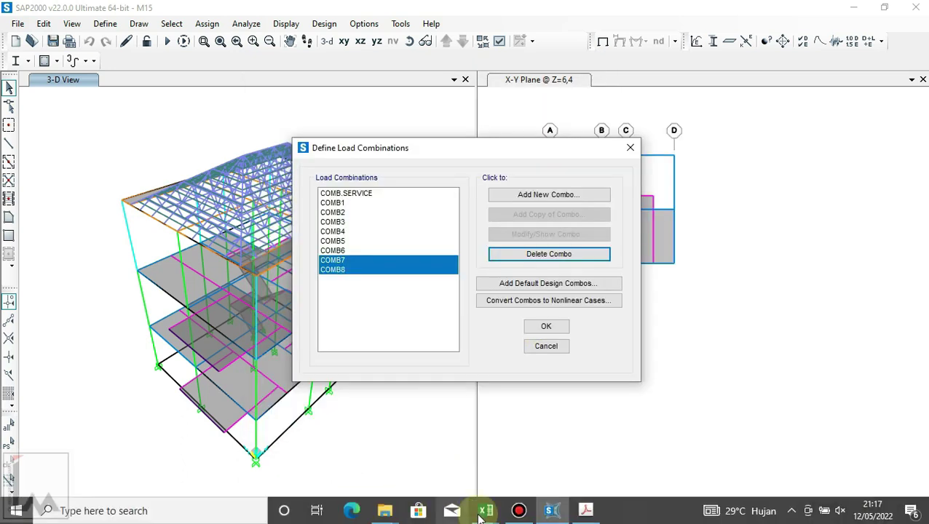
pyautogui.click(301, 343)
pyautogui.scroll(-1, 314, 337)
pyautogui.click(350, 341)
# Build COMB9 from COMB8 with LIVE at factor 1 and Wx at factor 1.
pyautogui.click(480, 510)
pyautogui.click(498, 213)
pyautogui.click(292, 328)
pyautogui.click(382, 294)
pyautogui.click(289, 460)
pyautogui.write('1')
pyautogui.click(626, 338)
pyautogui.click(382, 294)
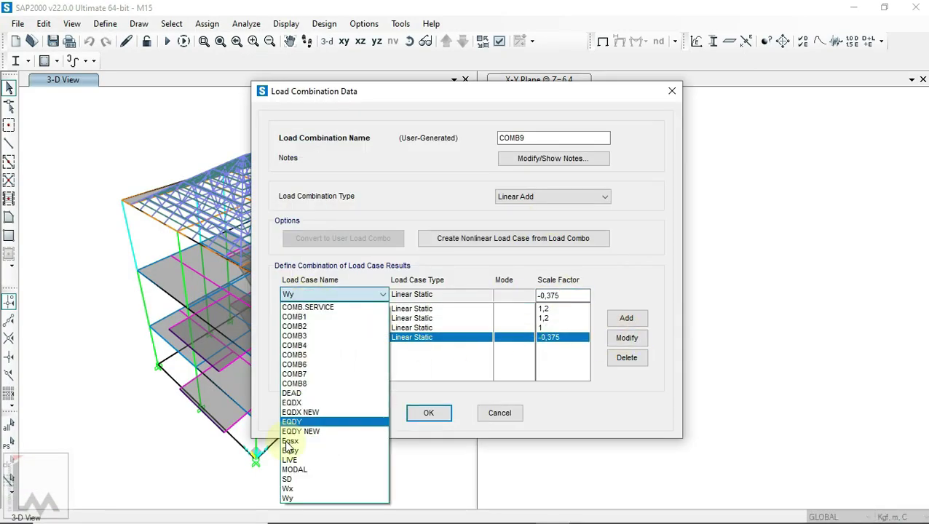
pyautogui.click(288, 488)
pyautogui.doubleClick(550, 294)
pyautogui.write('1')
pyautogui.click(626, 338)
# Confirm COMB9 after rechecking Excel, and start COMB10 by editing its Wx factor.
pyautogui.click(486, 510)
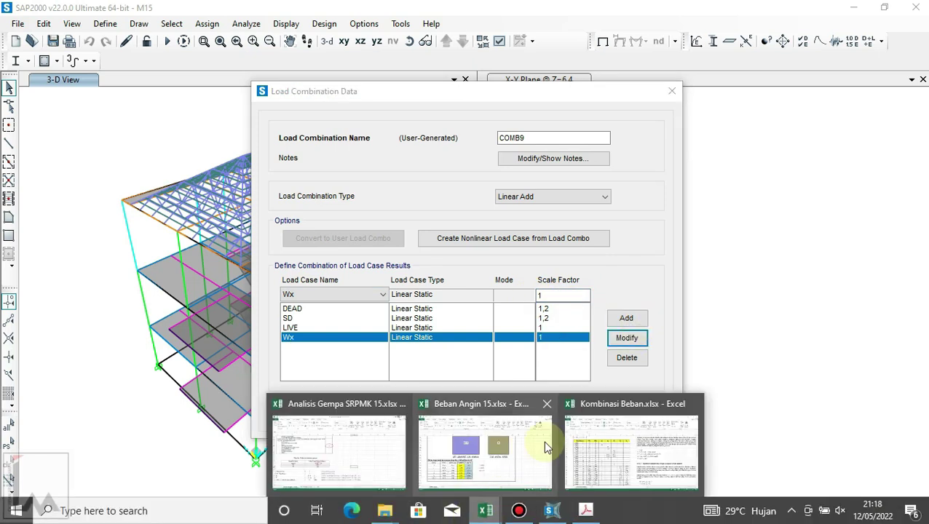
pyautogui.click(631, 445)
pyautogui.click(452, 510)
pyautogui.click(437, 413)
pyautogui.click(509, 214)
pyautogui.click(552, 337)
pyautogui.doubleClick(555, 295)
# Finish COMB10 with the Wx wind factor set to -1.
pyautogui.write('-1')
pyautogui.click(627, 338)
pyautogui.click(429, 413)
# Create COMB11 as a copy, replacing Wx with Wy at factor 1.
pyautogui.click(548, 214)
pyautogui.click(382, 294)
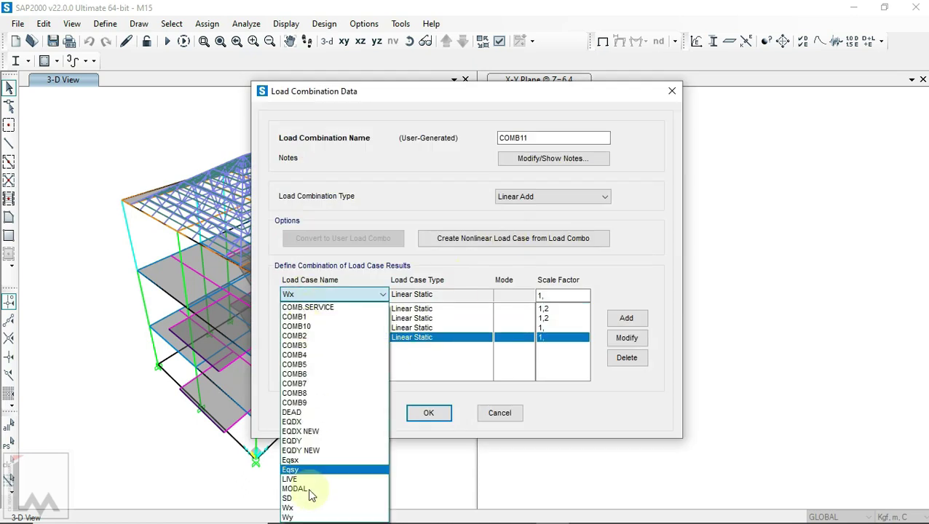
pyautogui.click(306, 513)
pyautogui.click(626, 338)
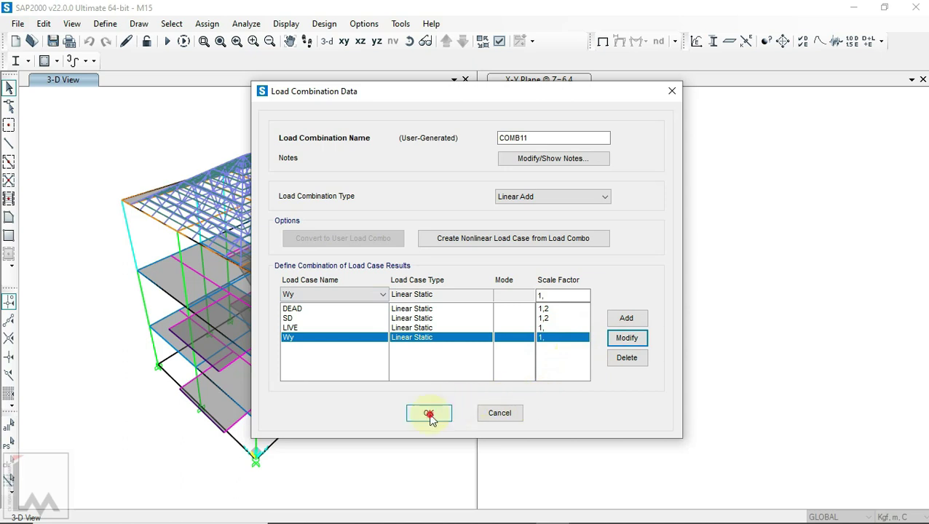
pyautogui.click(429, 413)
# Create COMB12 from COMB11 with Wy changed to -1.
pyautogui.click(351, 289)
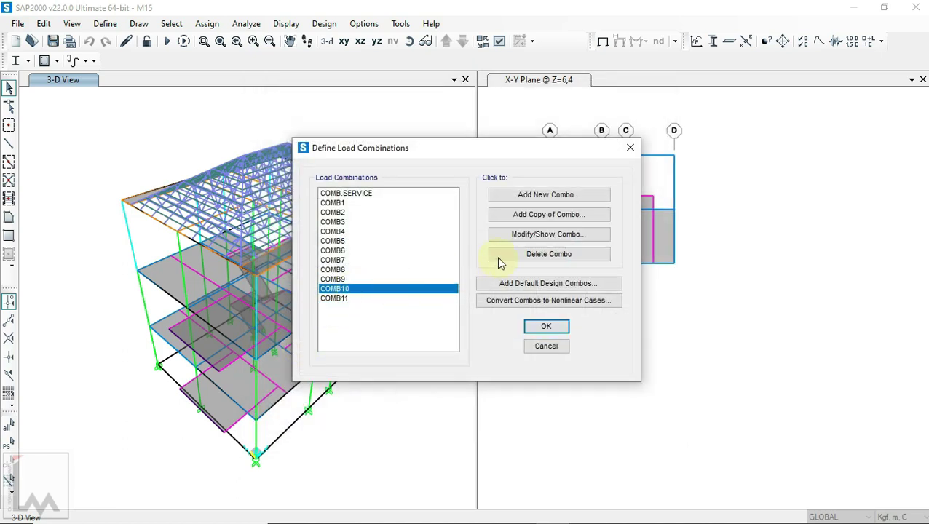
pyautogui.click(351, 300)
pyautogui.click(515, 219)
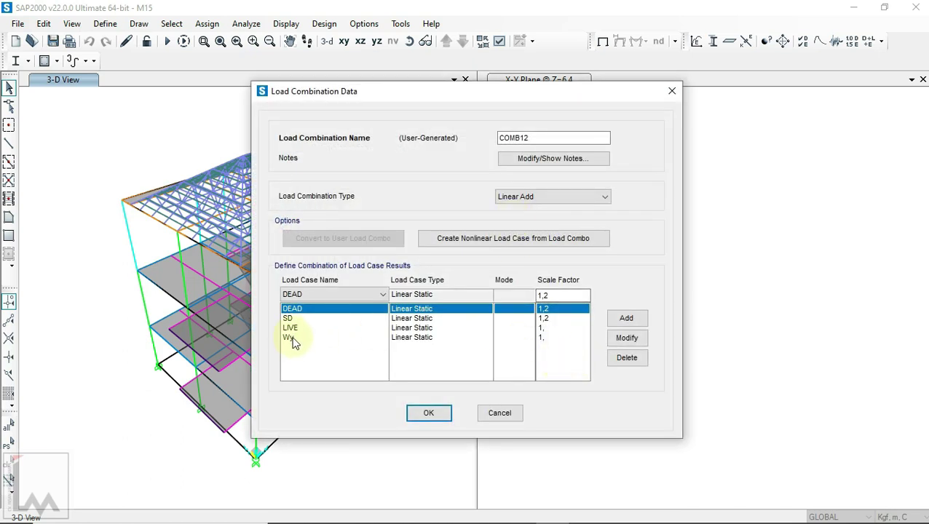
pyautogui.click(289, 338)
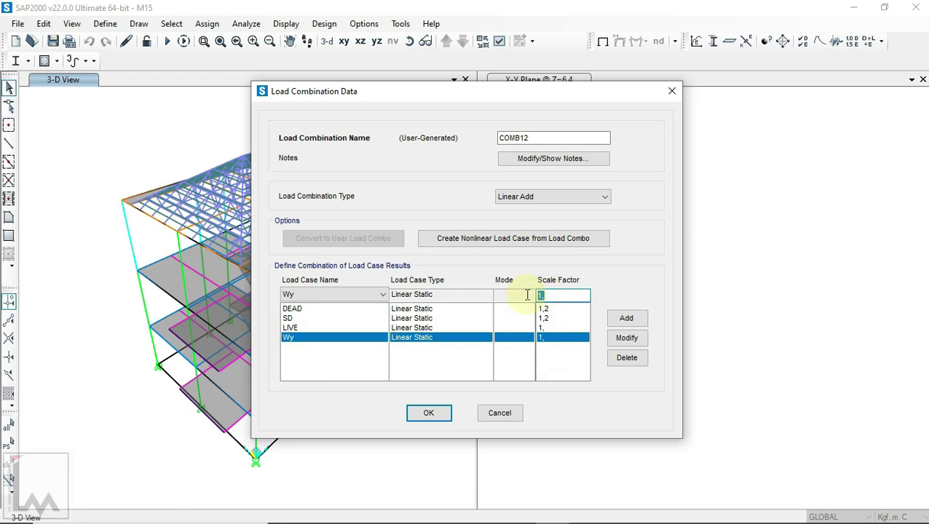
pyautogui.write('-1')
pyautogui.click(634, 347)
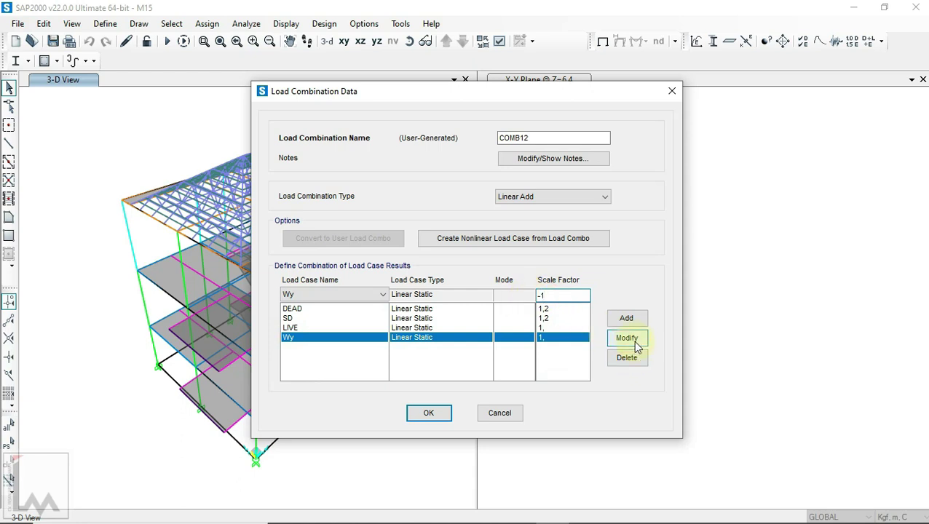
pyautogui.click(436, 413)
pyautogui.click(362, 298)
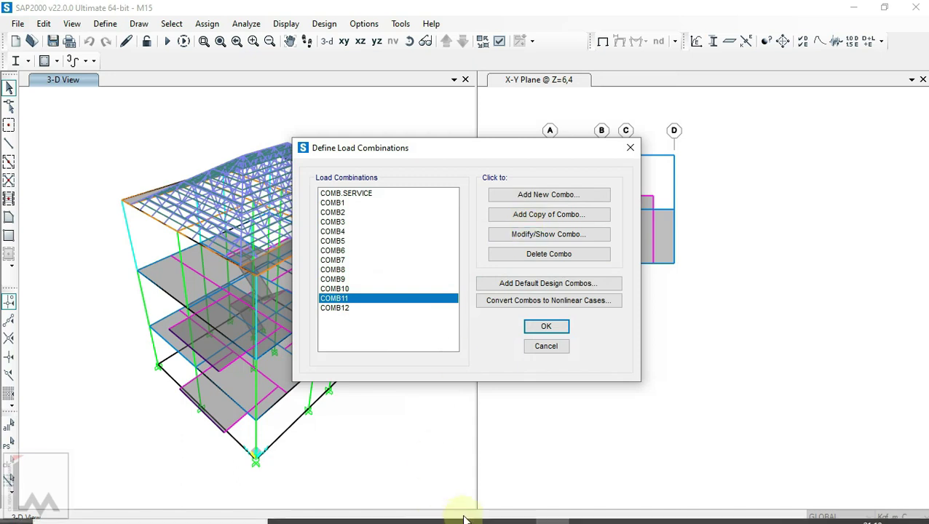
pyautogui.click(492, 511)
pyautogui.moveTo(463, 518)
pyautogui.click(630, 434)
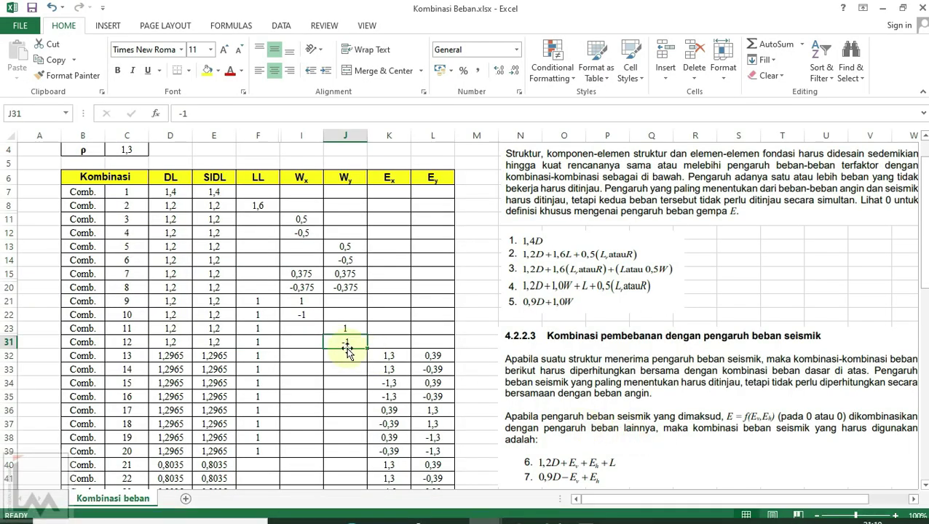
pyautogui.moveTo(124, 342); pyautogui.dragTo(341, 342)
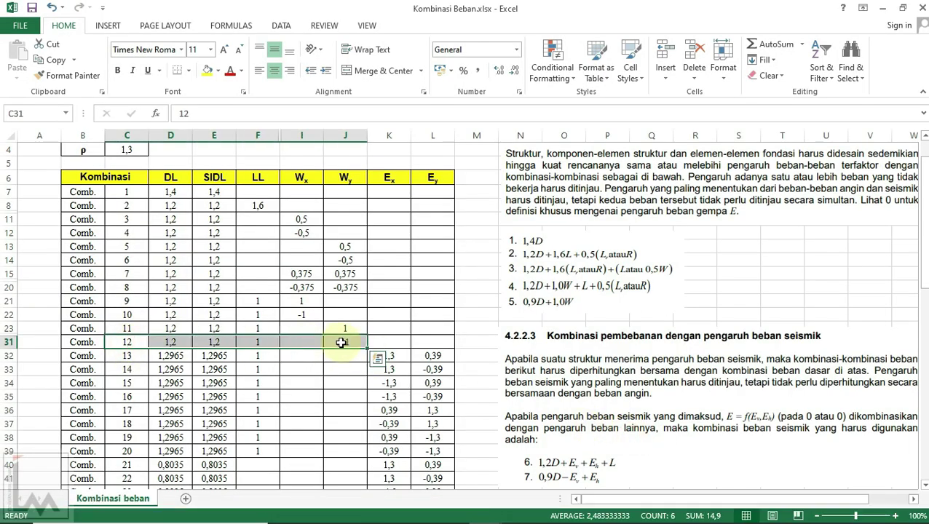
pyautogui.scroll(-1, 349, 343)
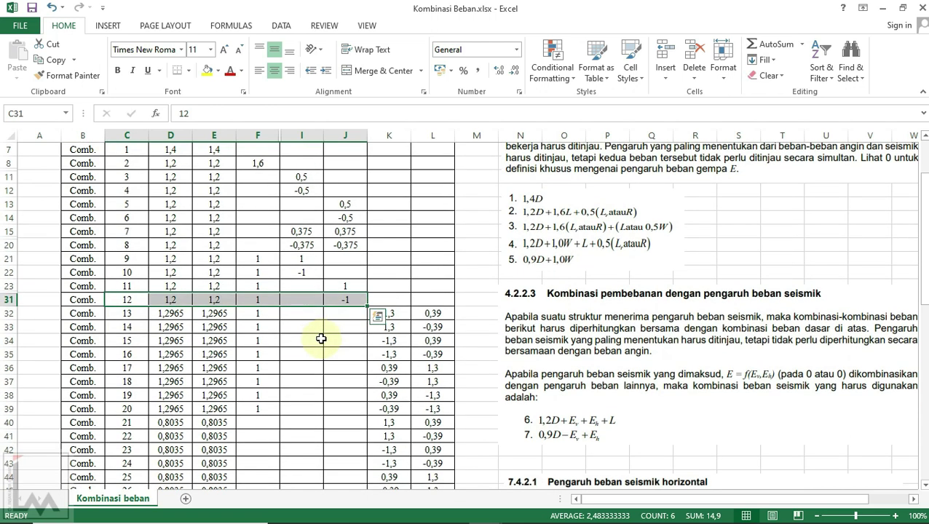
pyautogui.click(299, 339)
pyautogui.click(173, 314)
pyautogui.scroll(1, 180, 332)
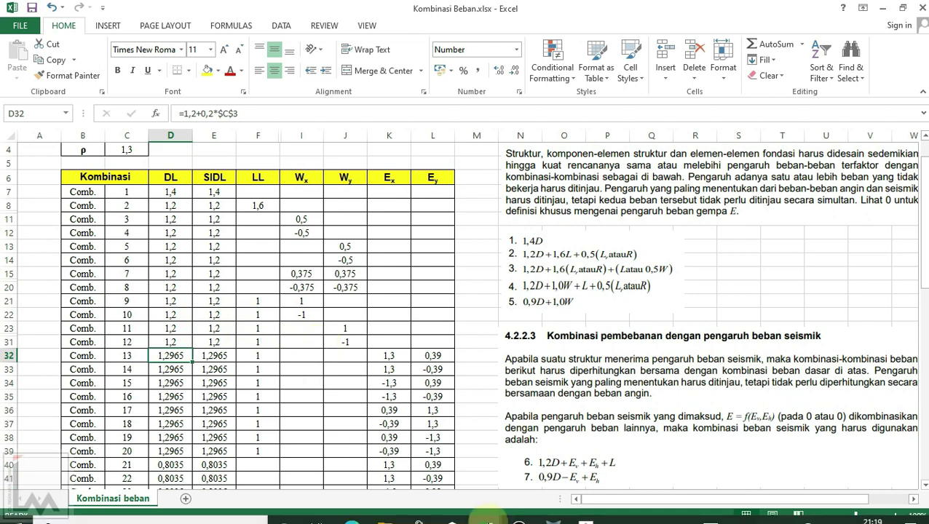
pyautogui.click(551, 518)
pyautogui.click(393, 308)
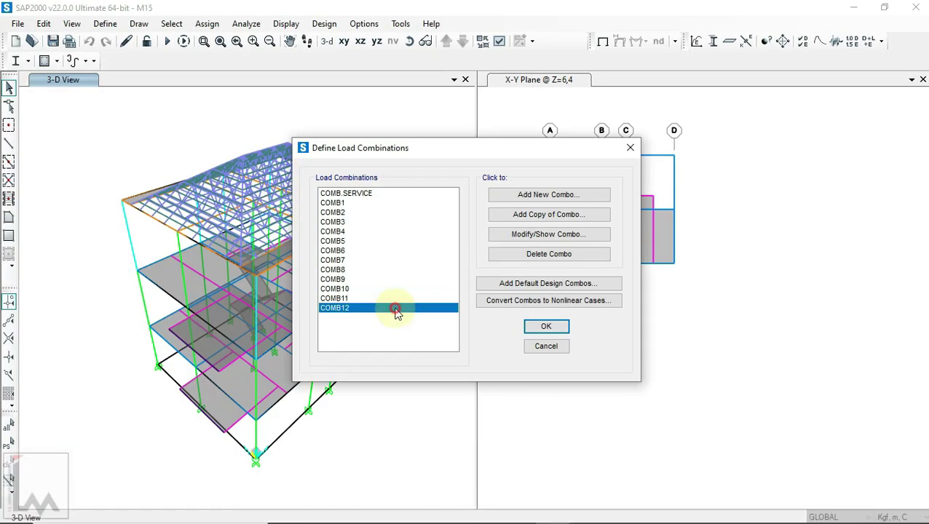
pyautogui.click(534, 212)
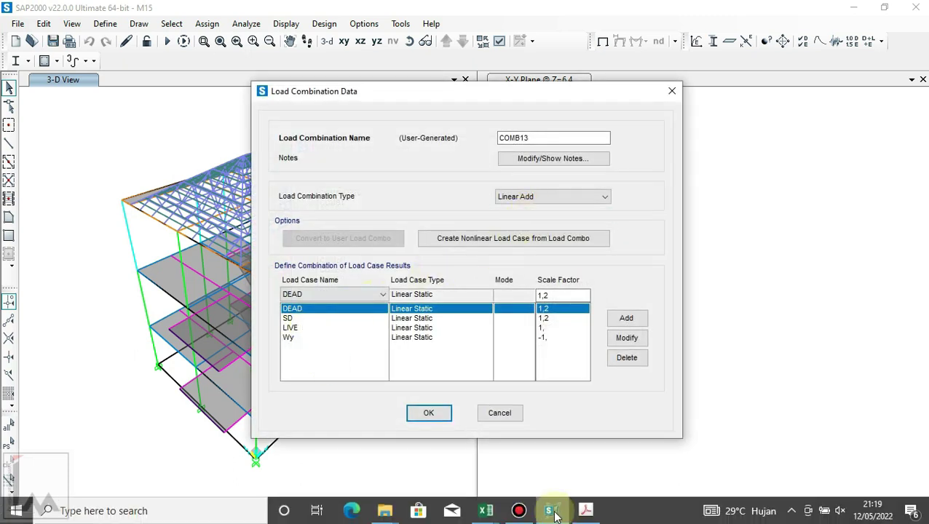
pyautogui.click(486, 511)
pyautogui.click(608, 461)
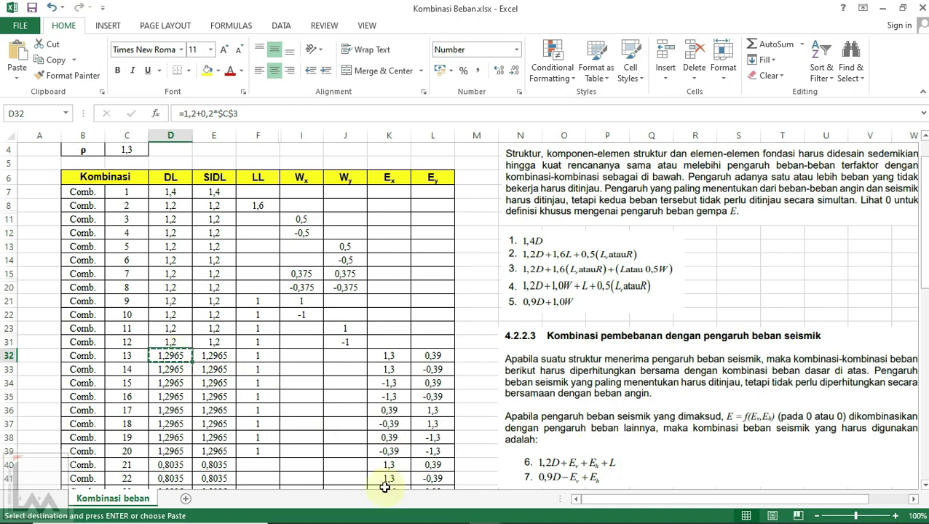
pyautogui.click(551, 510)
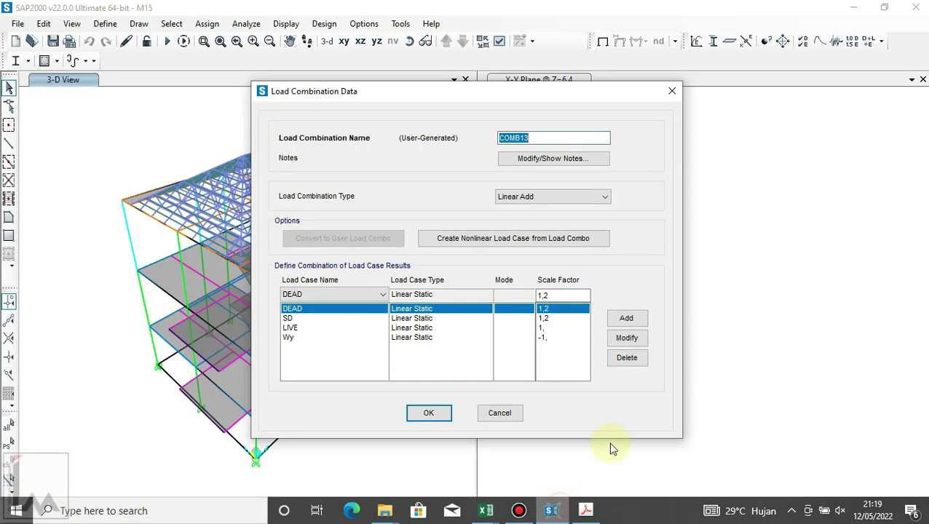
pyautogui.click(546, 296)
pyautogui.click(626, 337)
pyautogui.click(566, 319)
pyautogui.write('1,2965')
pyautogui.click(627, 339)
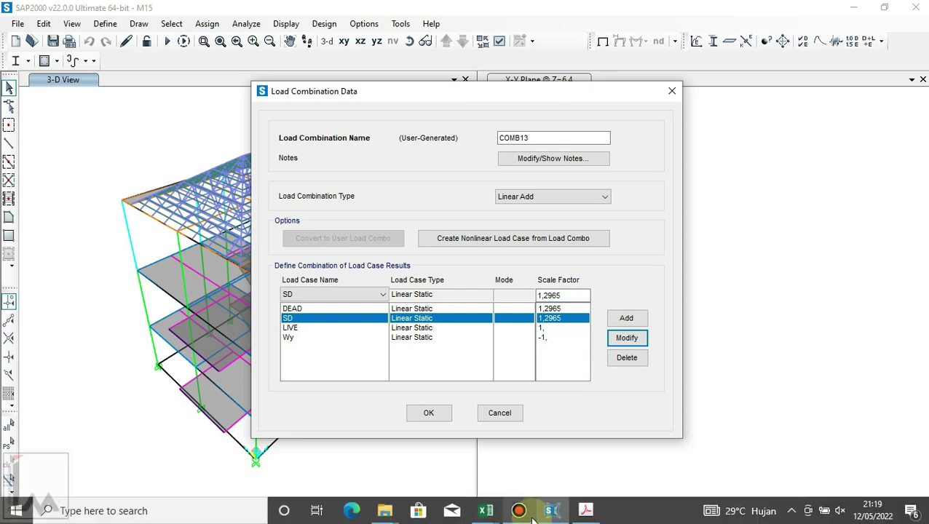
pyautogui.click(484, 511)
pyautogui.click(606, 465)
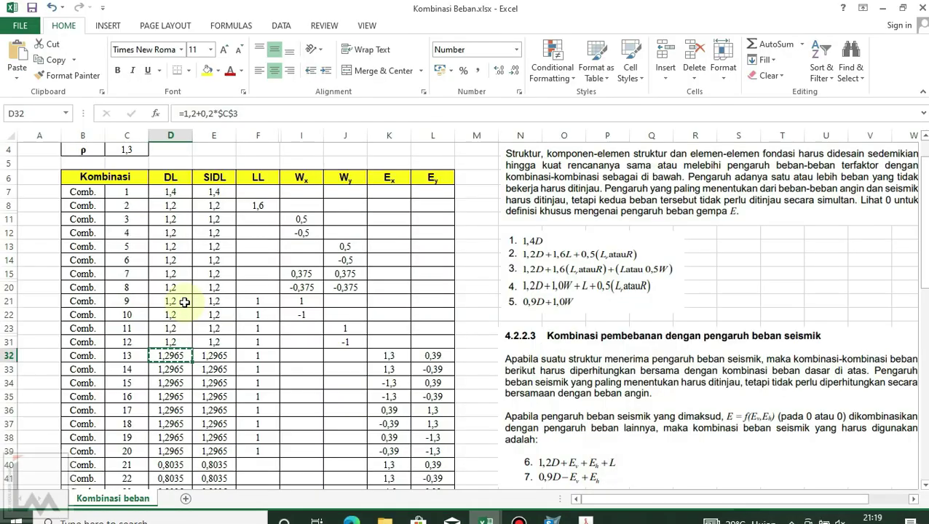
pyautogui.scroll(3, 186, 296)
pyautogui.click(128, 177)
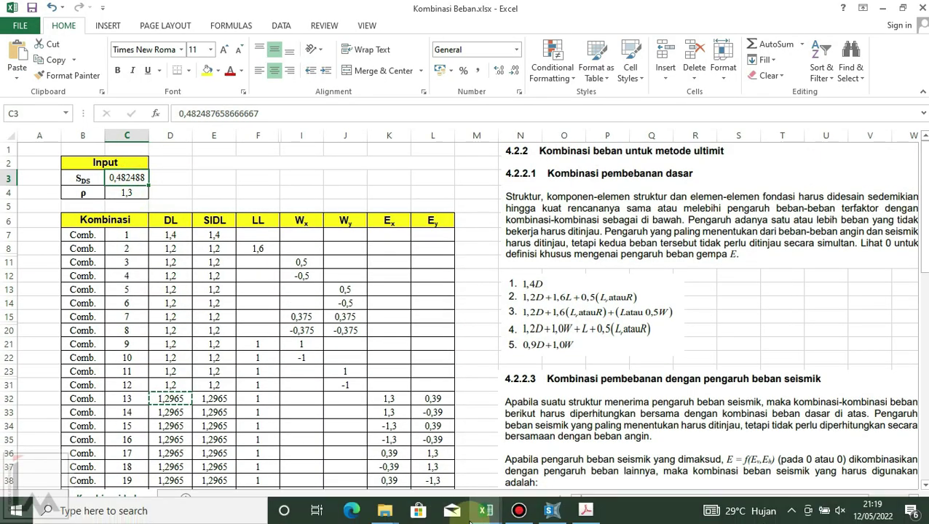
pyautogui.click(485, 510)
pyautogui.click(362, 448)
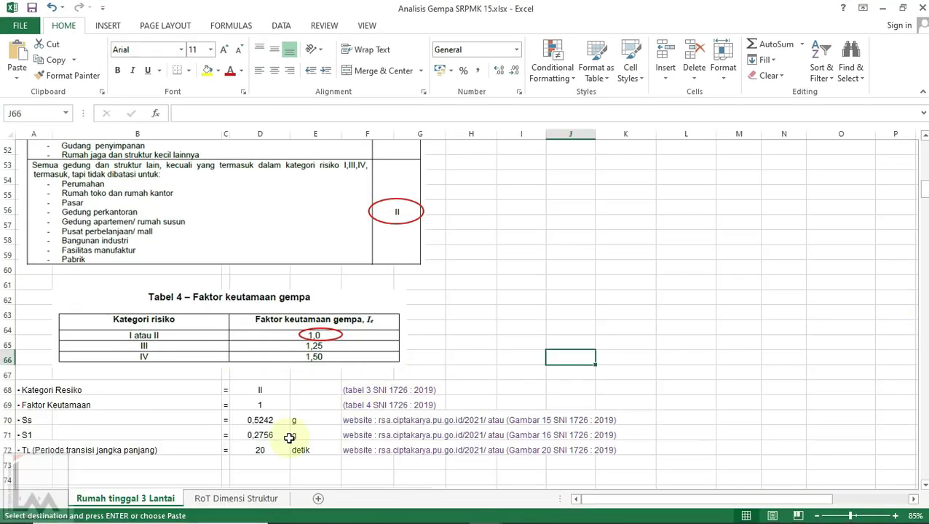
pyautogui.scroll(1, 289, 437)
pyautogui.scroll(3, 290, 435)
pyautogui.scroll(3, 289, 435)
pyautogui.scroll(-7, 295, 430)
pyautogui.scroll(-6, 296, 426)
pyautogui.scroll(-5, 297, 426)
pyautogui.scroll(-4, 296, 425)
pyautogui.scroll(-2, 297, 426)
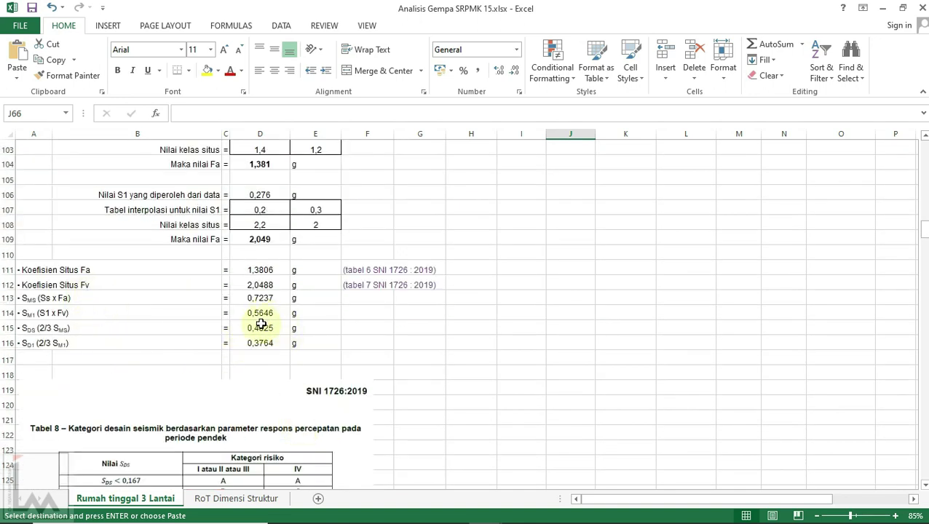
pyautogui.click(484, 510)
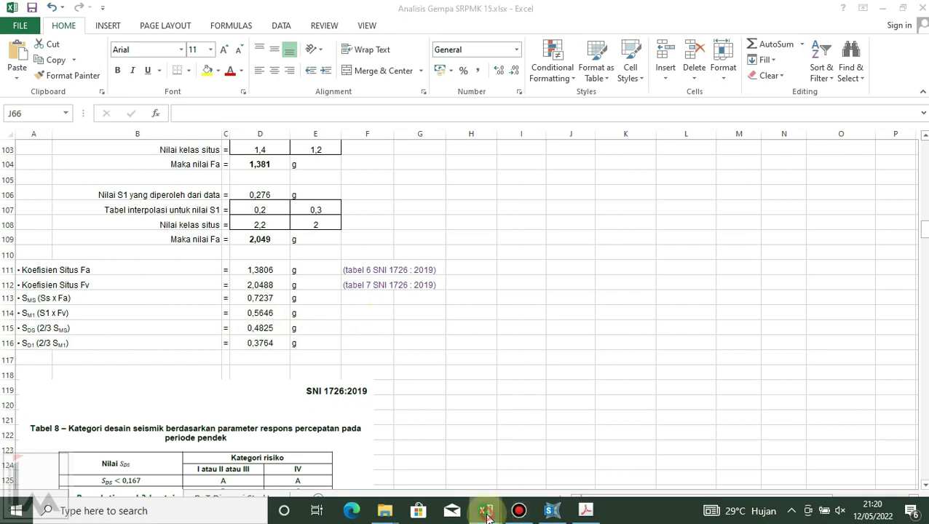
pyautogui.click(625, 470)
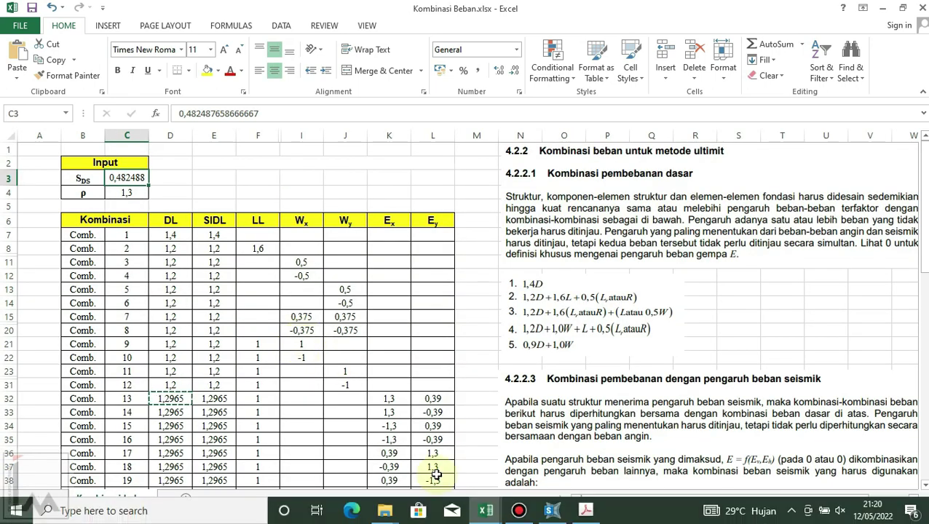
pyautogui.click(530, 510)
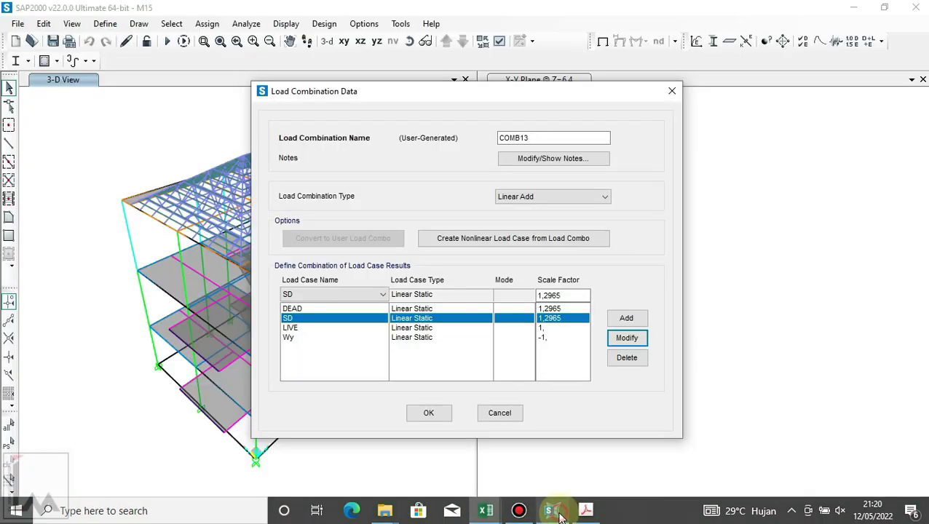
# Replace the Wy entry with EQDX NEW at factor 1,3.
pyautogui.click(292, 327)
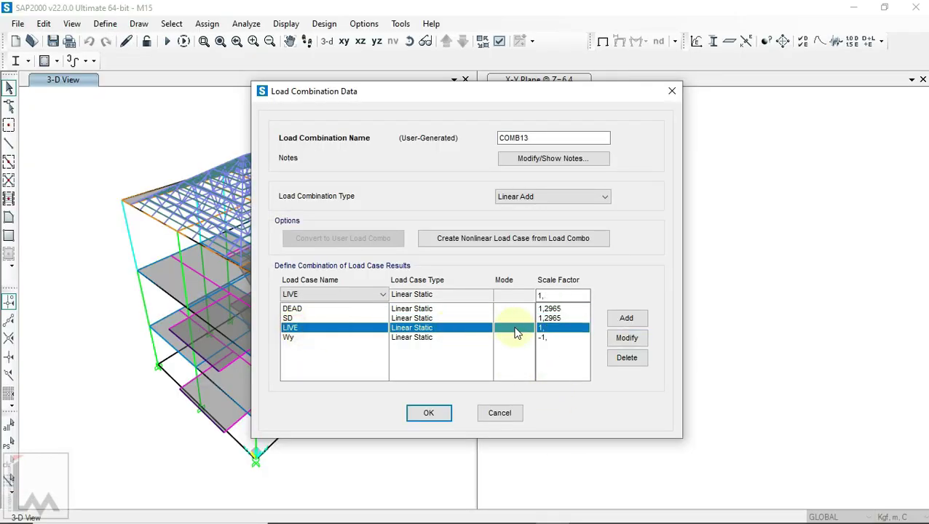
pyautogui.click(306, 337)
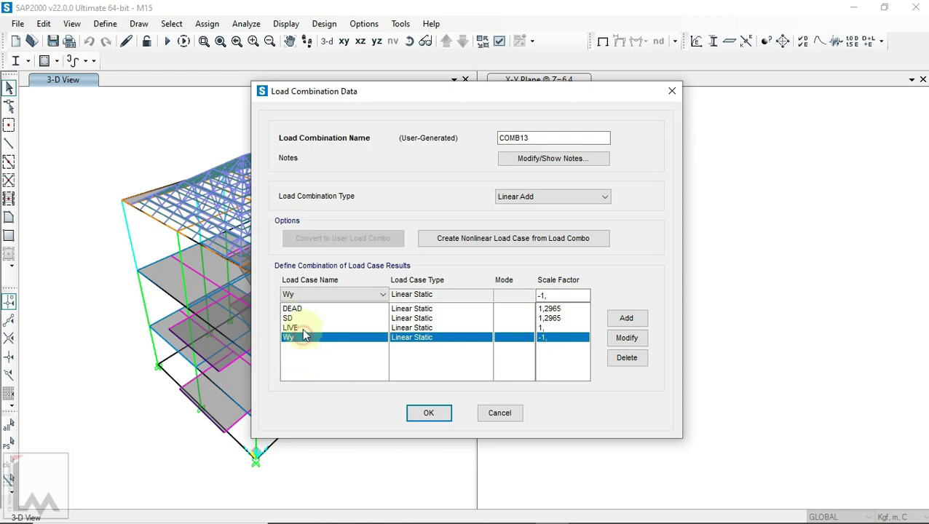
pyautogui.click(305, 295)
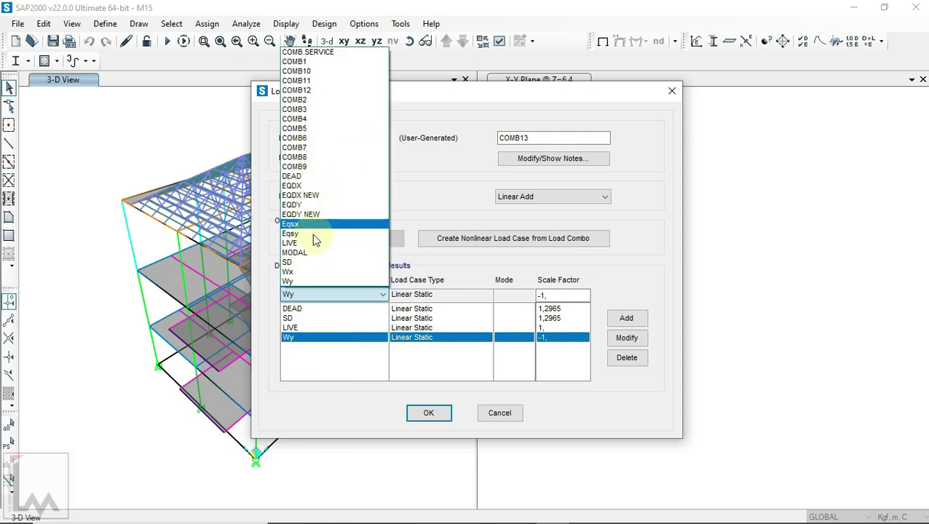
pyautogui.click(312, 197)
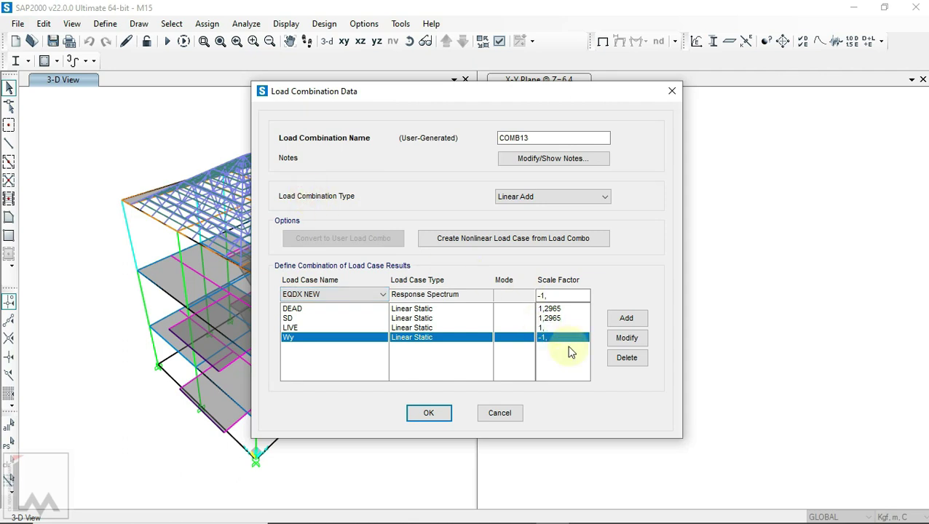
pyautogui.click(627, 338)
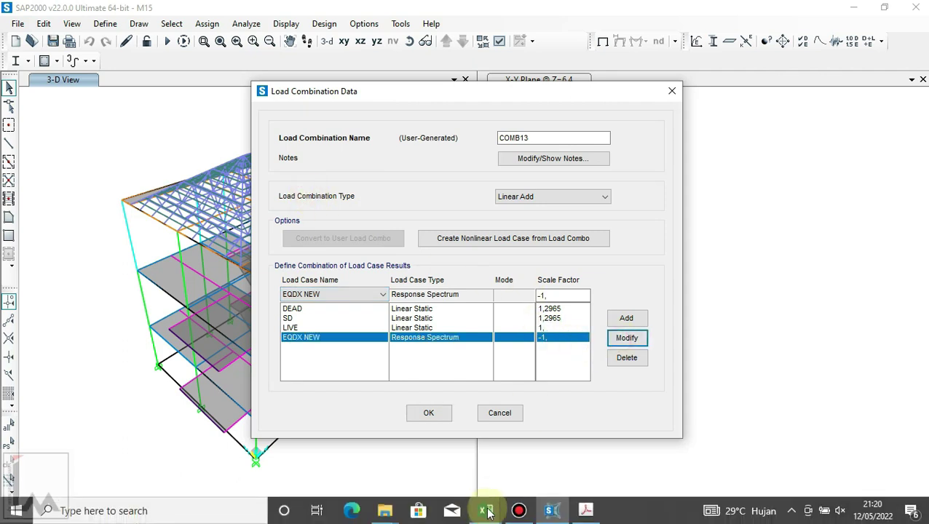
# Copy the factor from the Excel table and add EQDY NEW at 0,39.
pyautogui.moveTo(485, 510)
pyautogui.click(594, 450)
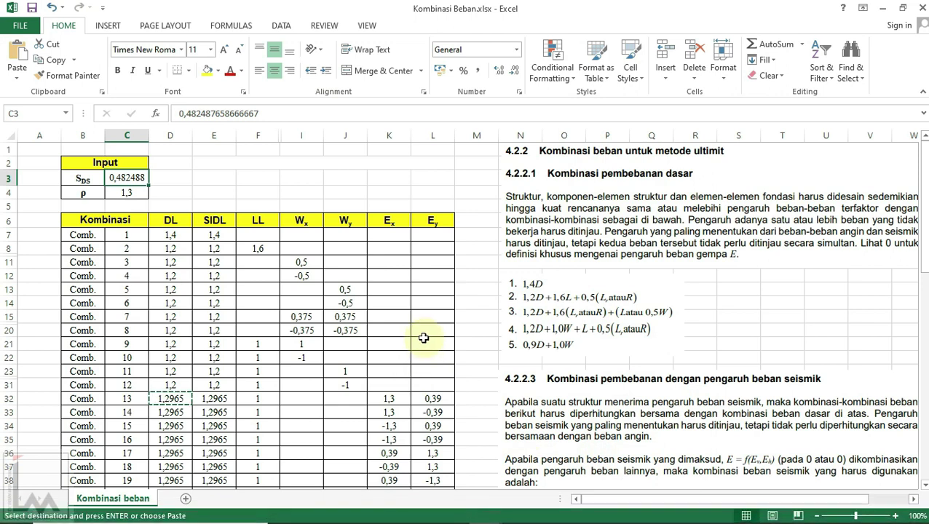
pyautogui.click(398, 399)
pyautogui.press('Escape')
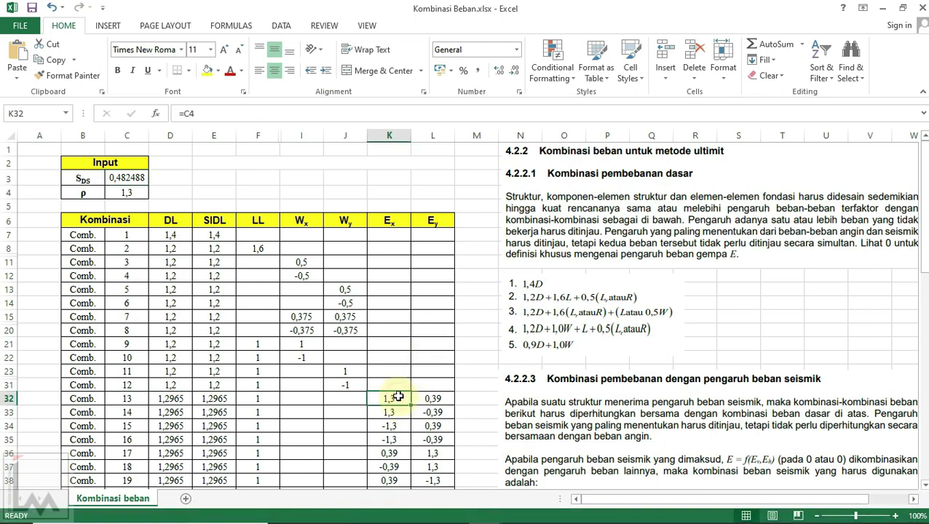
pyautogui.hotkey('ctrl', 'c')
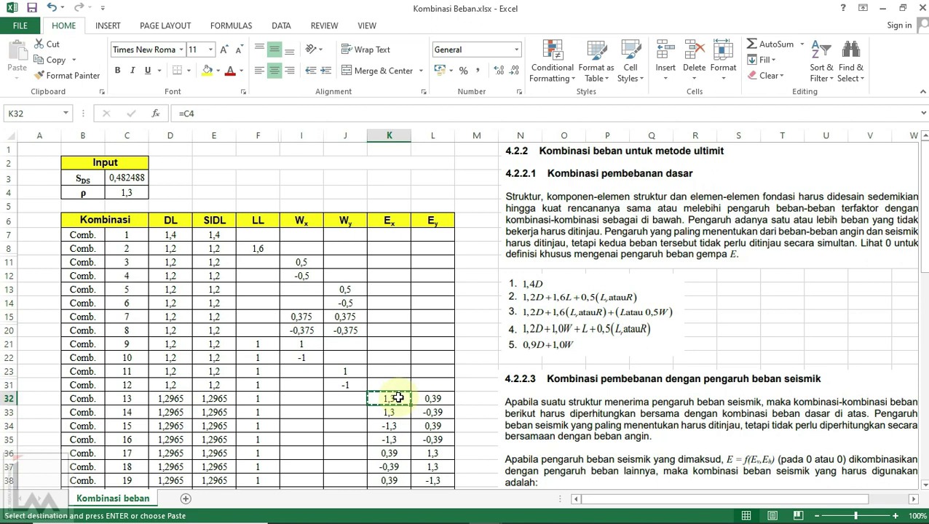
pyautogui.click(553, 511)
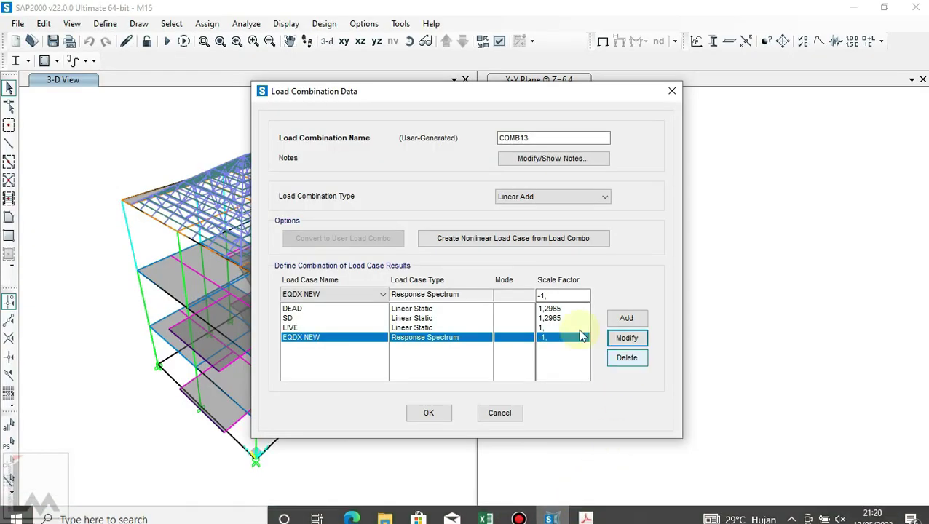
pyautogui.moveTo(553, 295); pyautogui.dragTo(513, 300)
pyautogui.write('1,3')
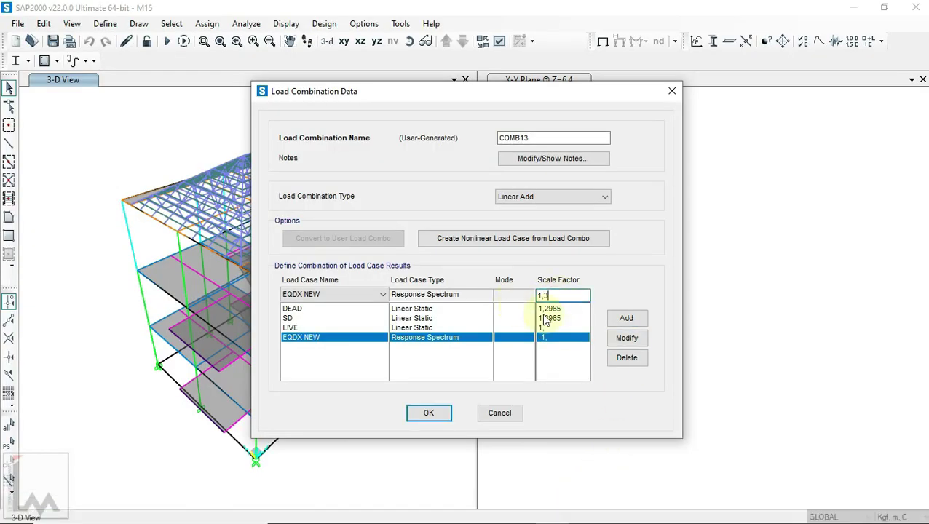
pyautogui.click(335, 294)
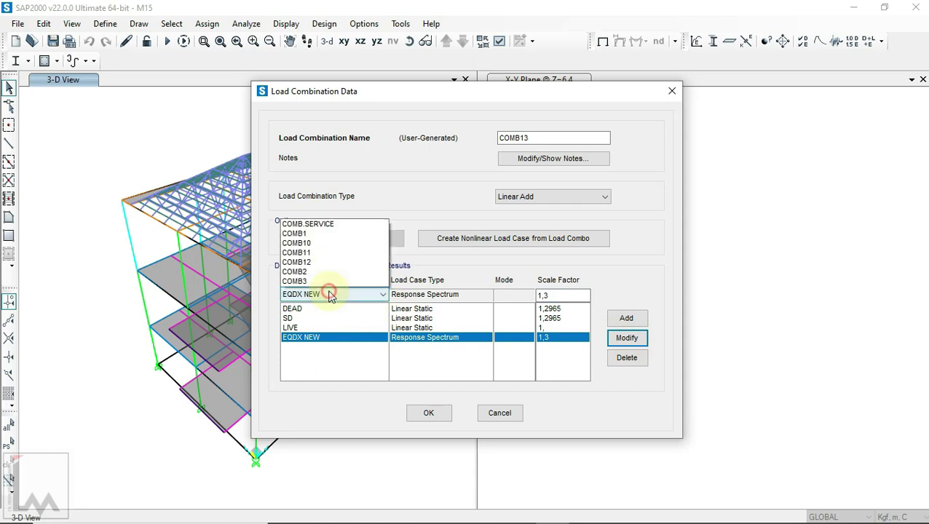
pyautogui.click(319, 215)
pyautogui.write('0,39')
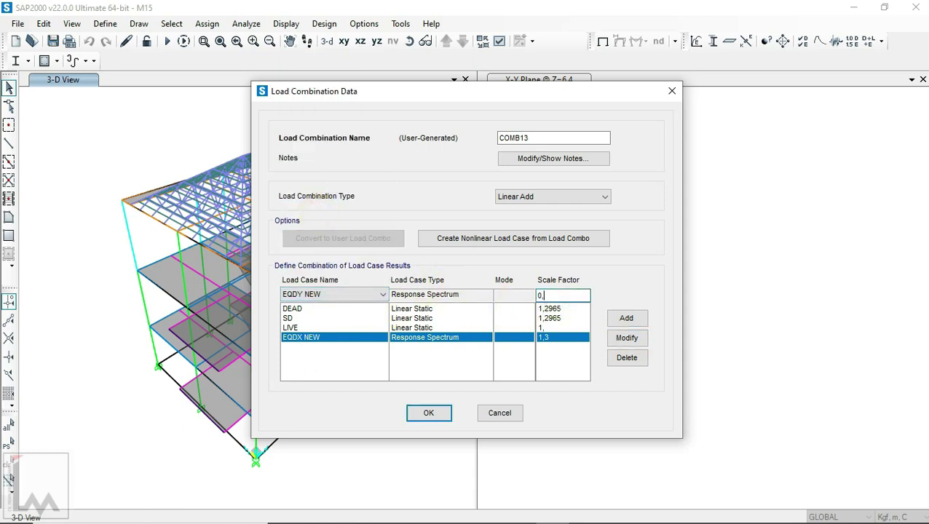
pyautogui.click(626, 320)
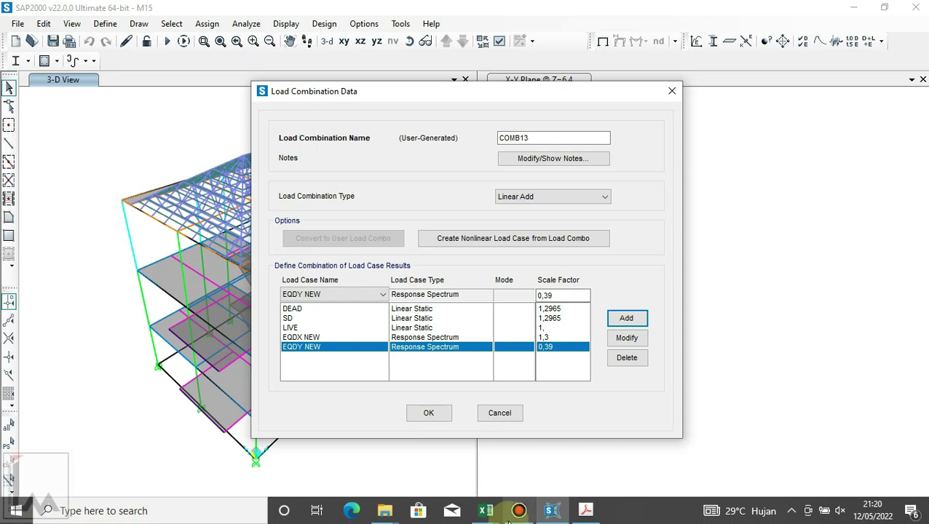
# Check combination 14's DL and Ex factors in Excel, then save COMB13.
pyautogui.click(485, 510)
pyautogui.click(631, 455)
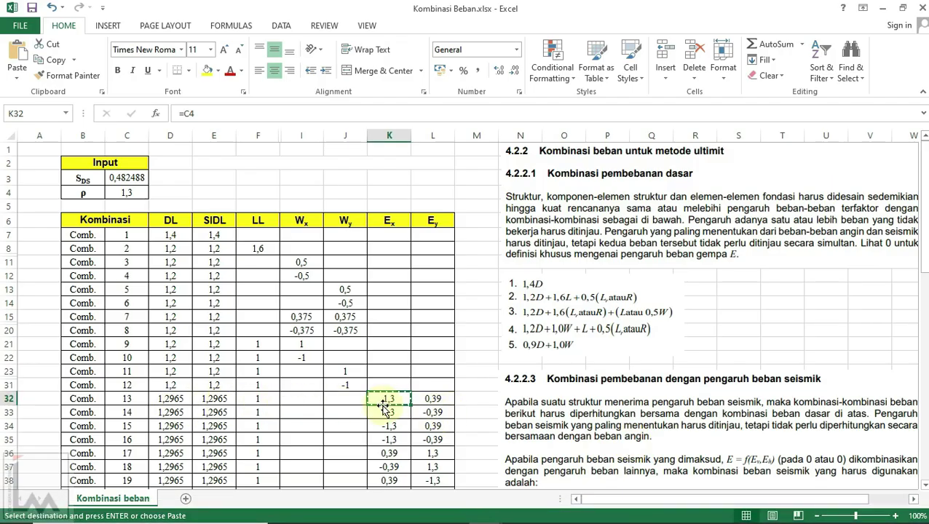
pyautogui.press('Escape')
pyautogui.scroll(-1, 378, 405)
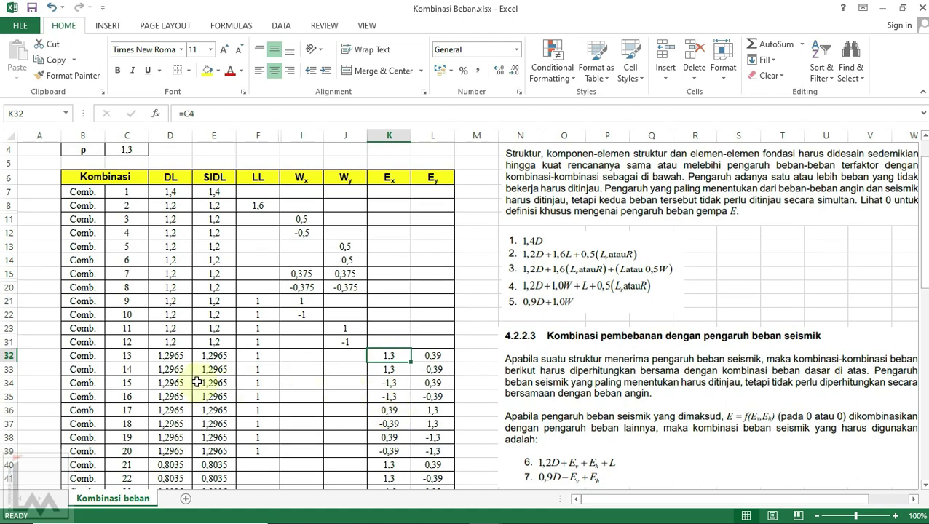
pyautogui.click(176, 370)
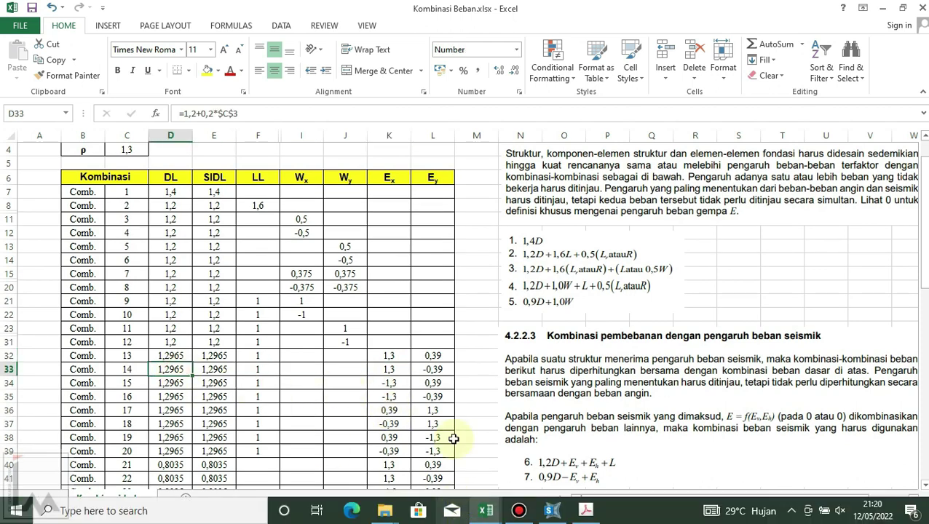
pyautogui.click(386, 367)
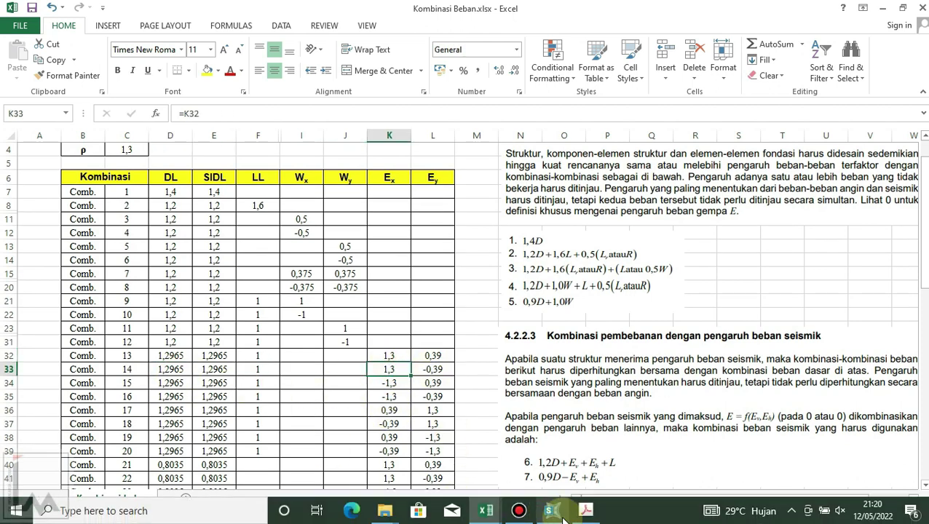
pyautogui.click(562, 514)
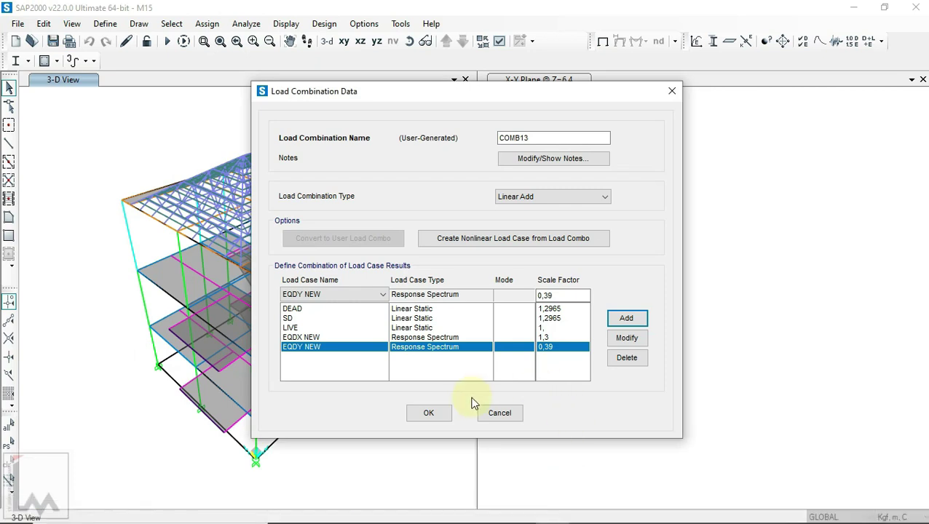
pyautogui.click(446, 413)
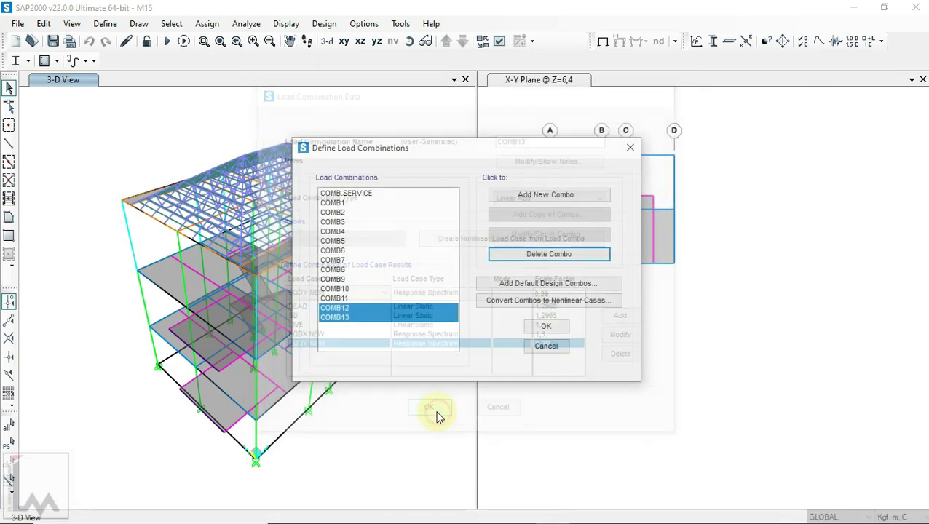
# Copy COMB13 into COMB14 with EQDY NEW at -0,39, then return to the Excel table.
pyautogui.click(554, 215)
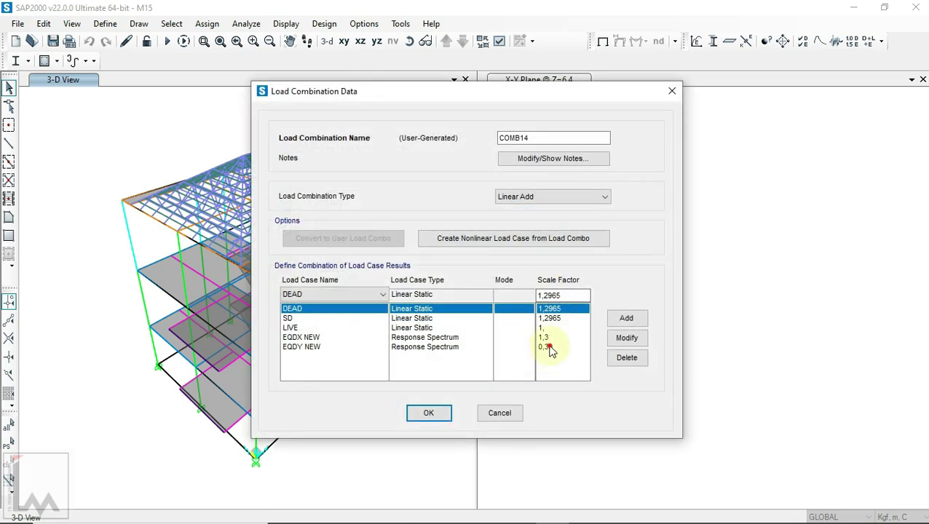
pyautogui.click(550, 347)
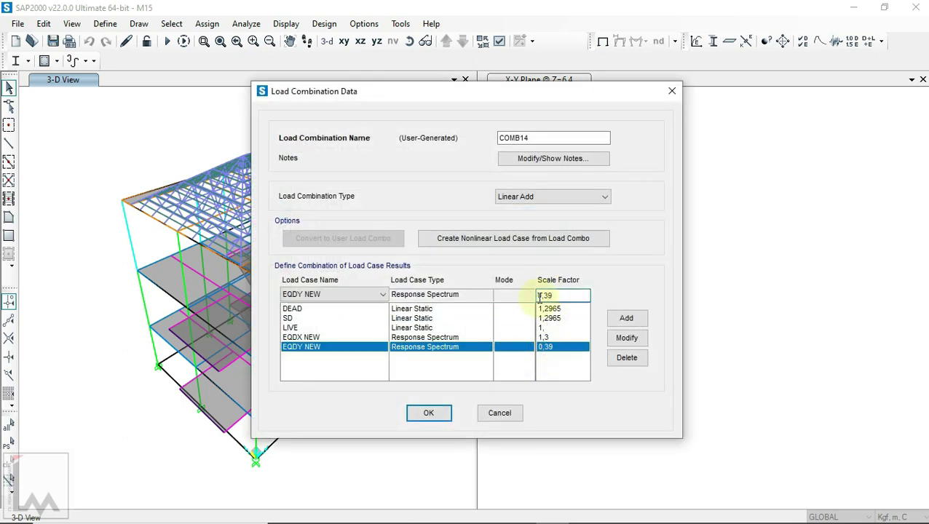
pyautogui.click(627, 339)
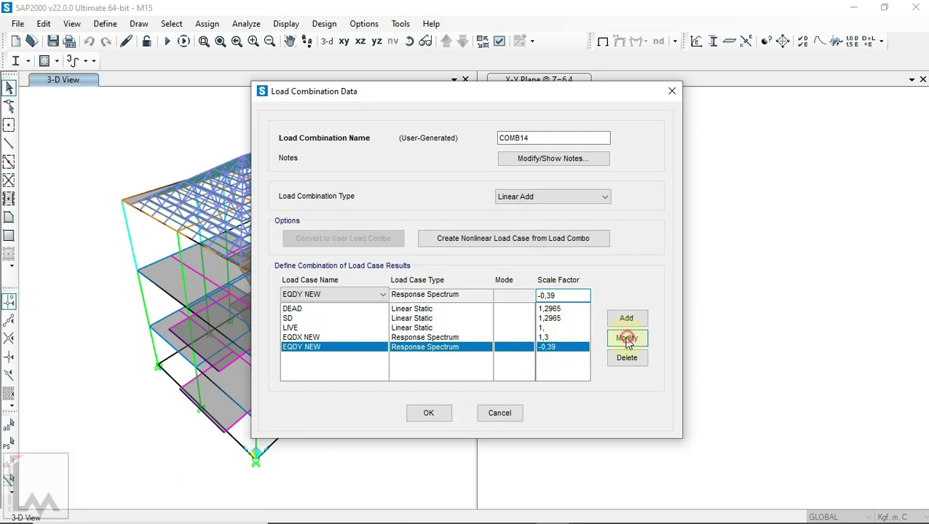
pyautogui.click(440, 415)
pyautogui.moveTo(485, 511)
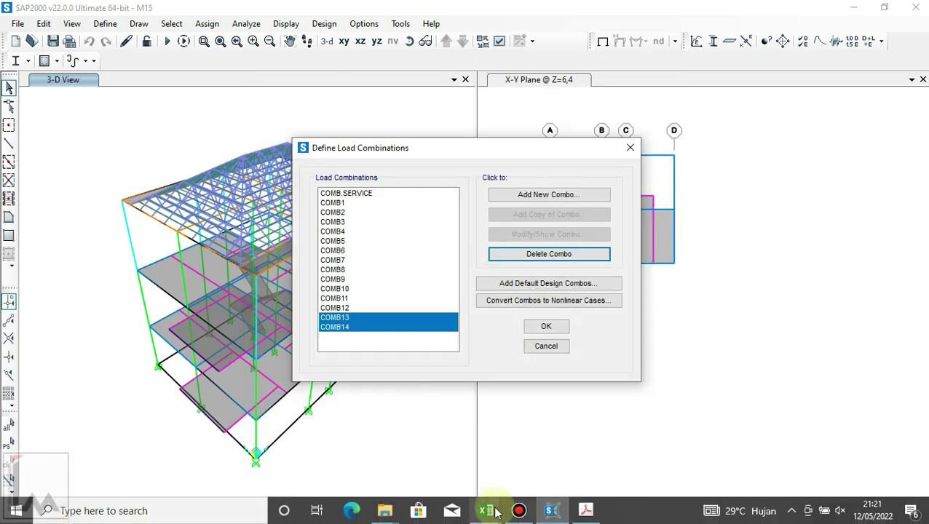
pyautogui.click(586, 444)
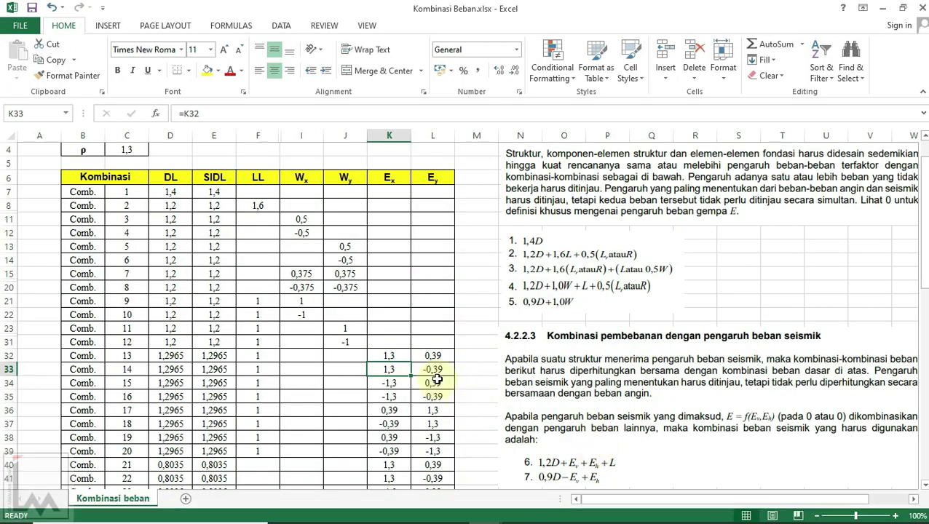
# Create COMB15 from COMB14 with EQDX NEW -1,3 and EQDY NEW 0,39.
pyautogui.click(385, 383)
pyautogui.scroll(-2, 400, 383)
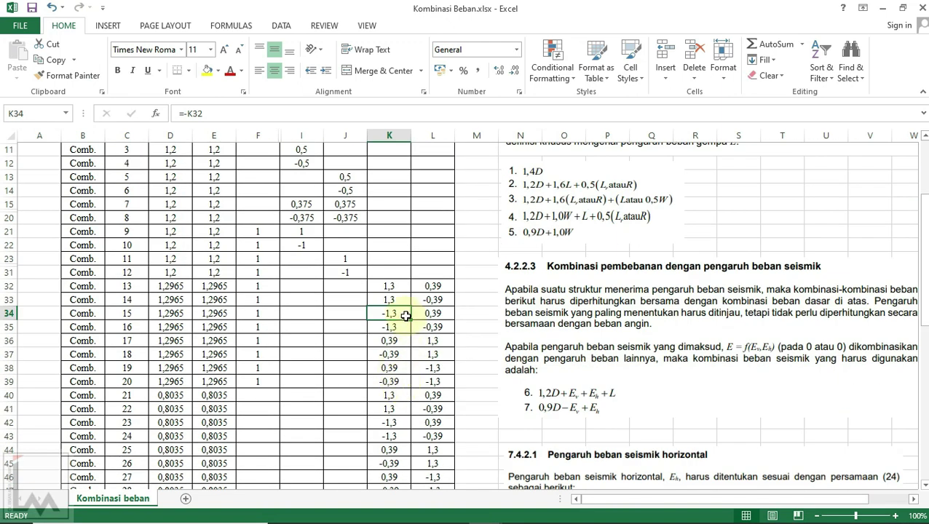
pyautogui.scroll(2, 402, 315)
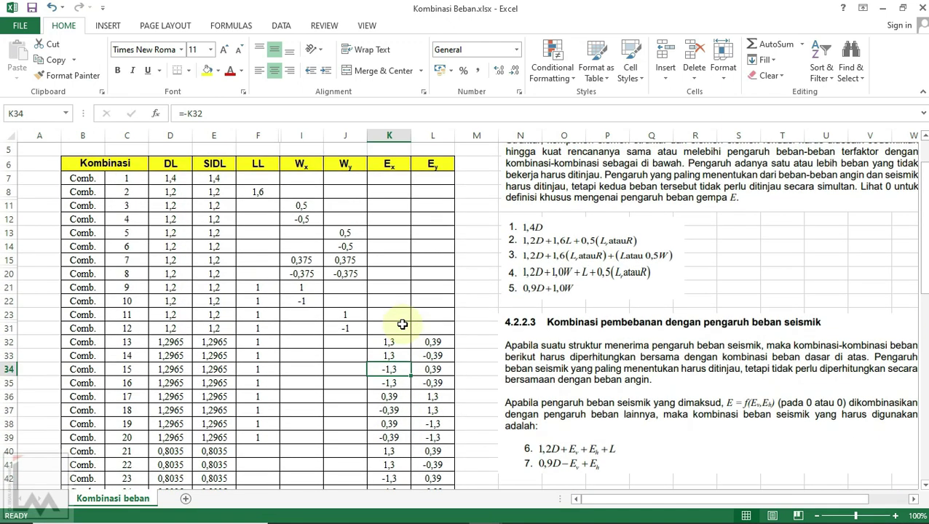
pyautogui.scroll(-1, 430, 313)
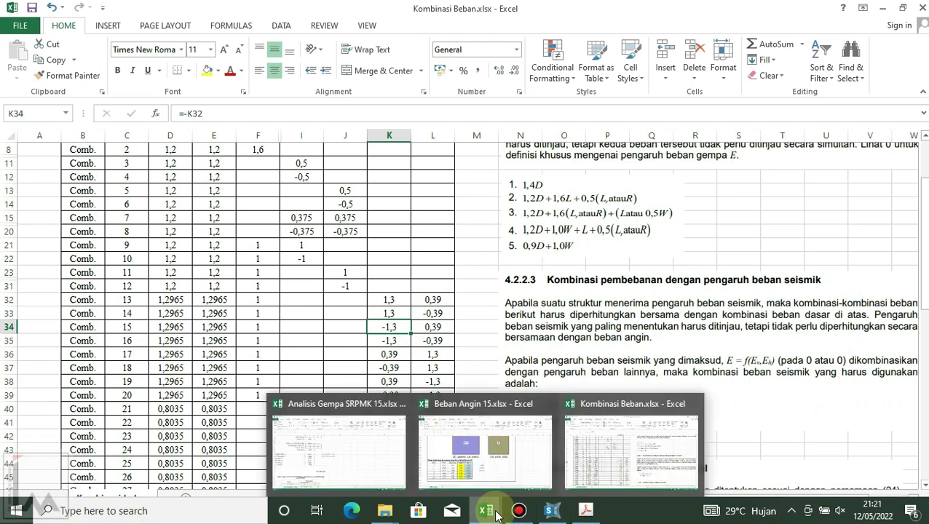
pyautogui.click(551, 510)
pyautogui.click(420, 326)
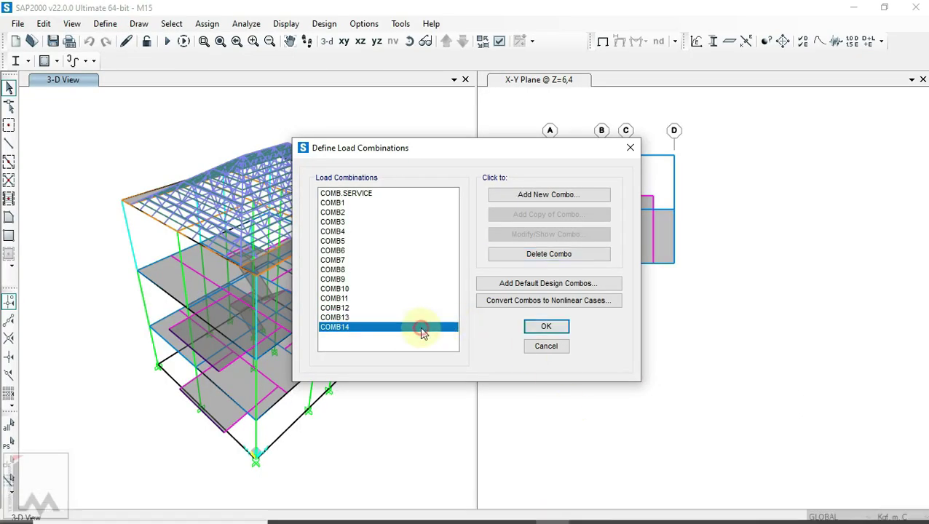
pyautogui.click(535, 218)
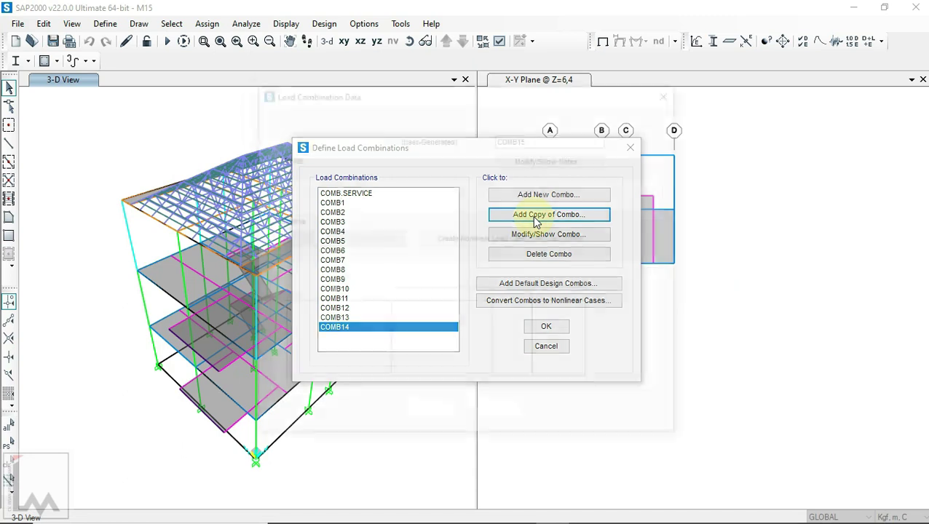
pyautogui.click(544, 338)
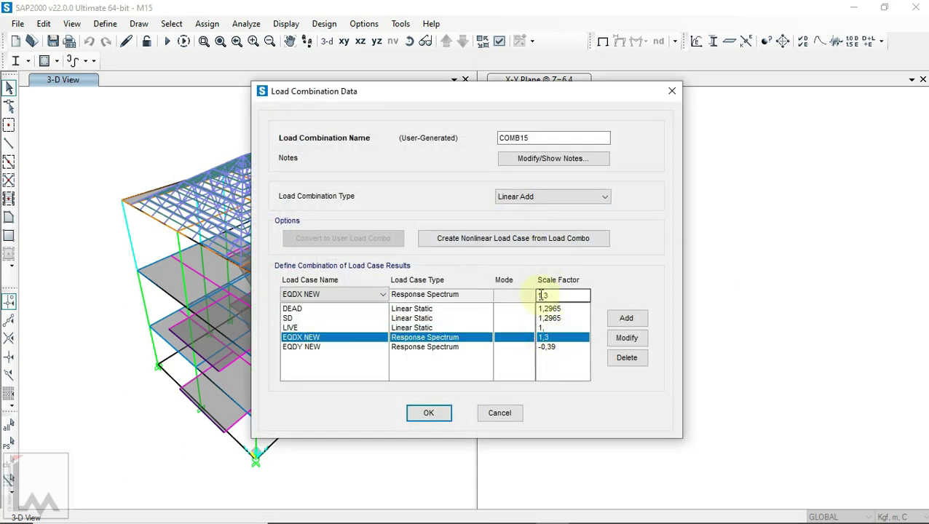
pyautogui.click(626, 338)
pyautogui.click(562, 347)
pyautogui.write('0,39')
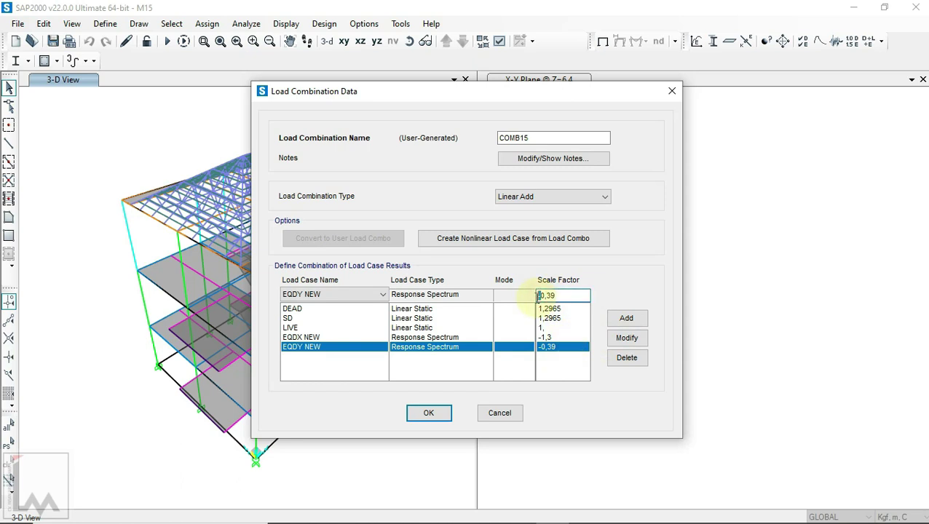
pyautogui.click(440, 415)
# Create COMB16 from COMB15 with EQDY NEW -0,39, close the list, and return to Excel.
pyautogui.click(377, 337)
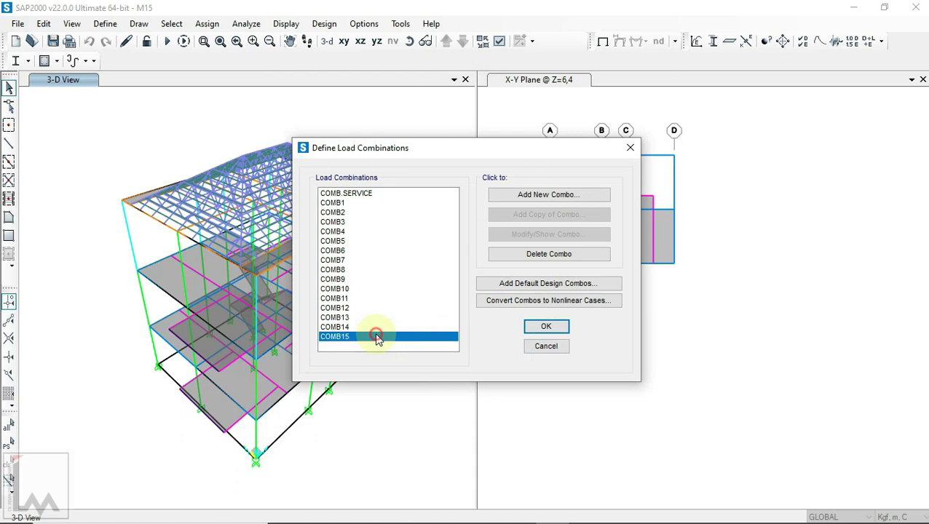
pyautogui.click(533, 218)
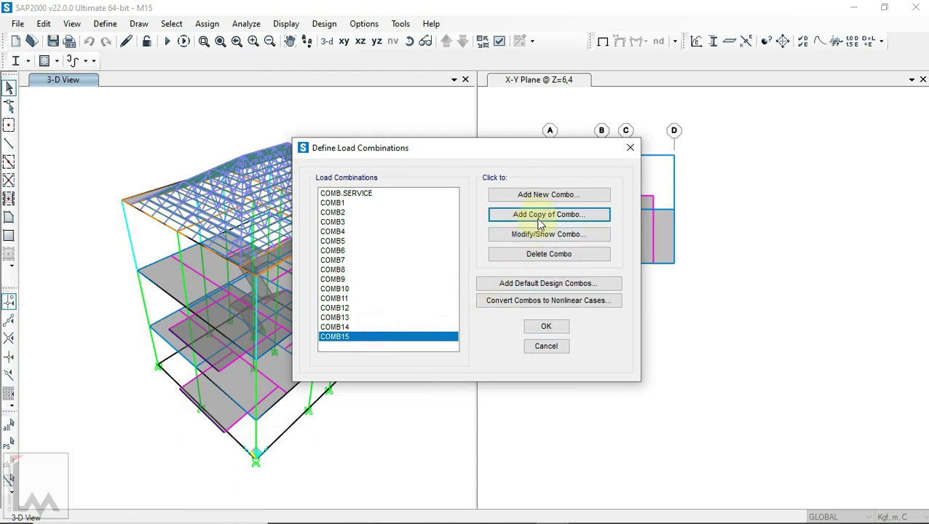
pyautogui.click(548, 345)
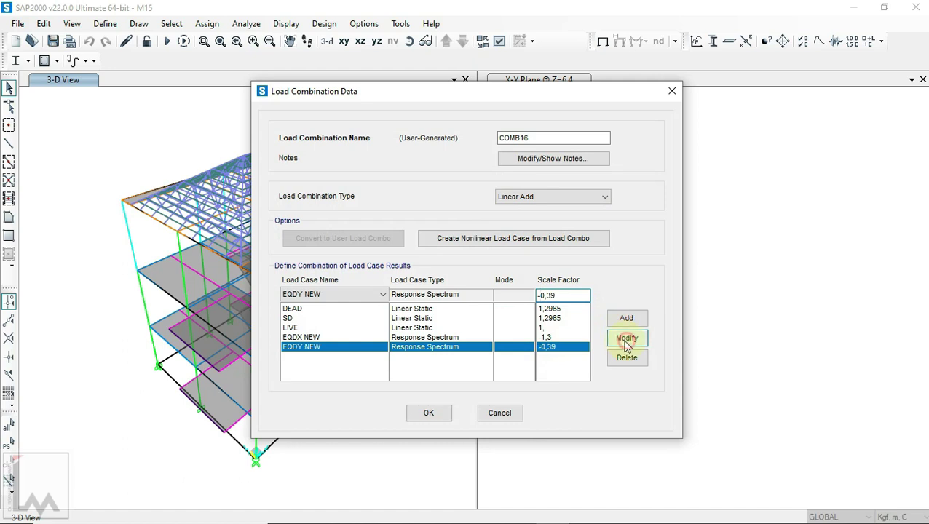
pyautogui.click(434, 414)
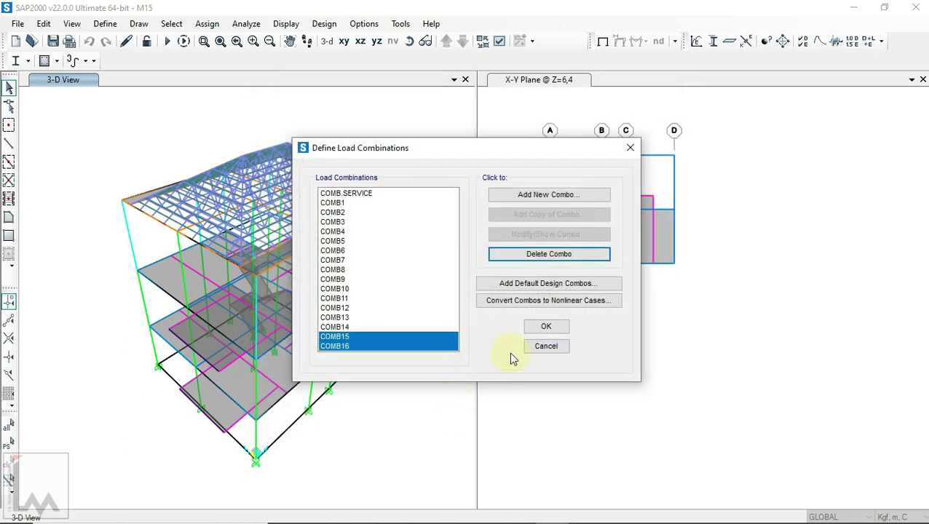
pyautogui.click(546, 326)
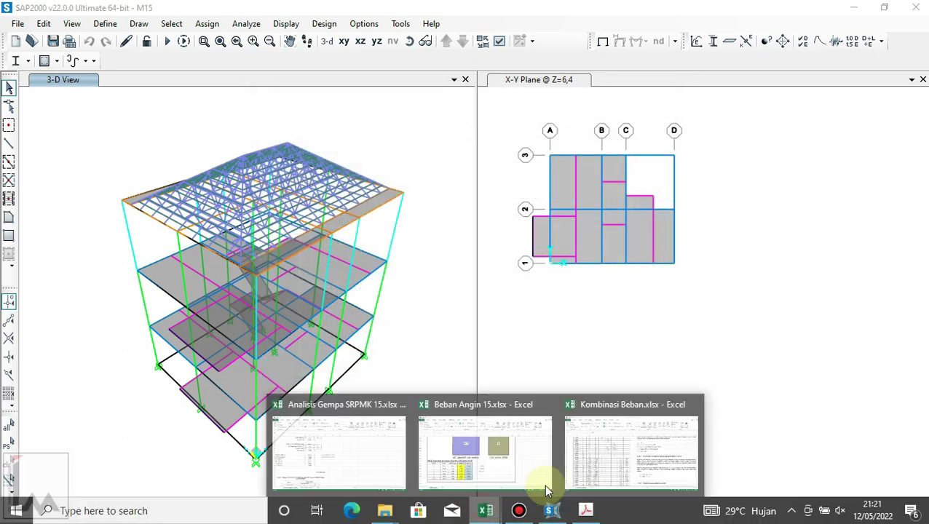
pyautogui.click(606, 450)
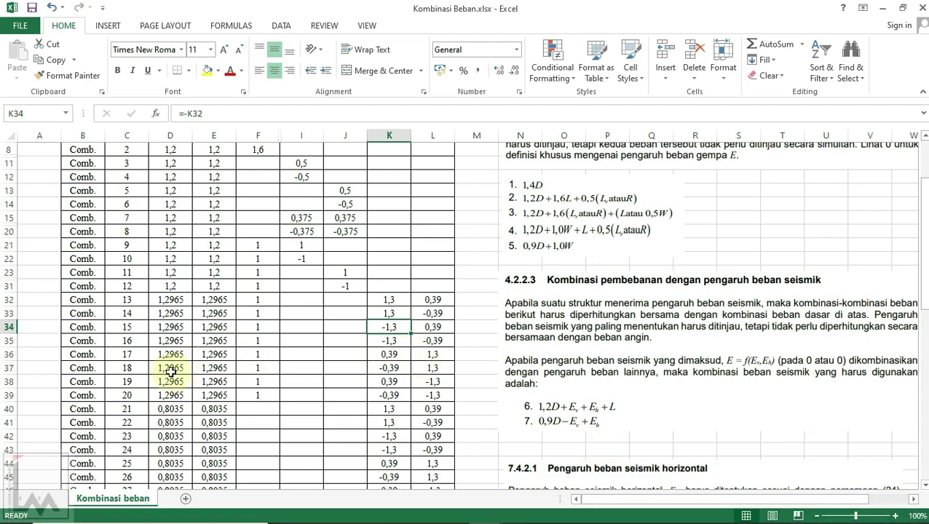
# Review the Comb 16 and Comb 17 factors in the Excel table.
pyautogui.moveTo(147, 340); pyautogui.dragTo(431, 340)
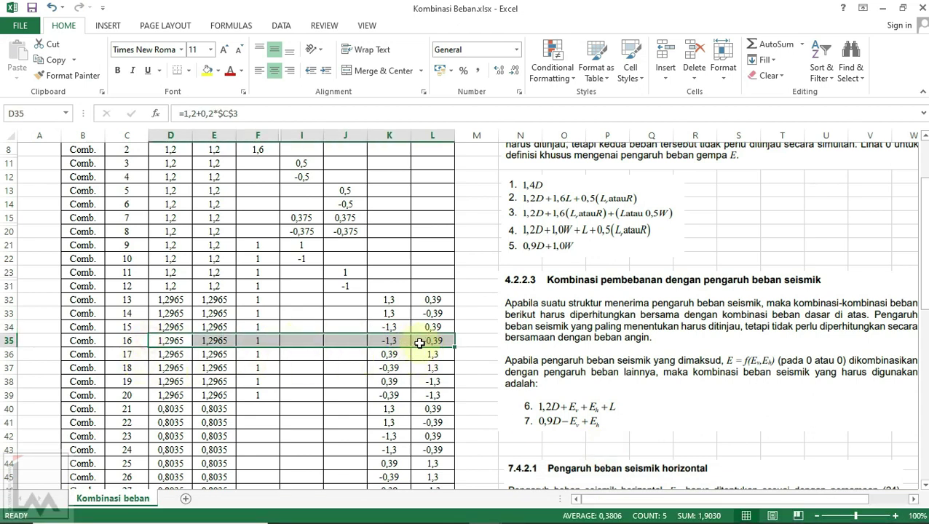
pyautogui.scroll(-1, 372, 337)
pyautogui.scroll(-1, 284, 349)
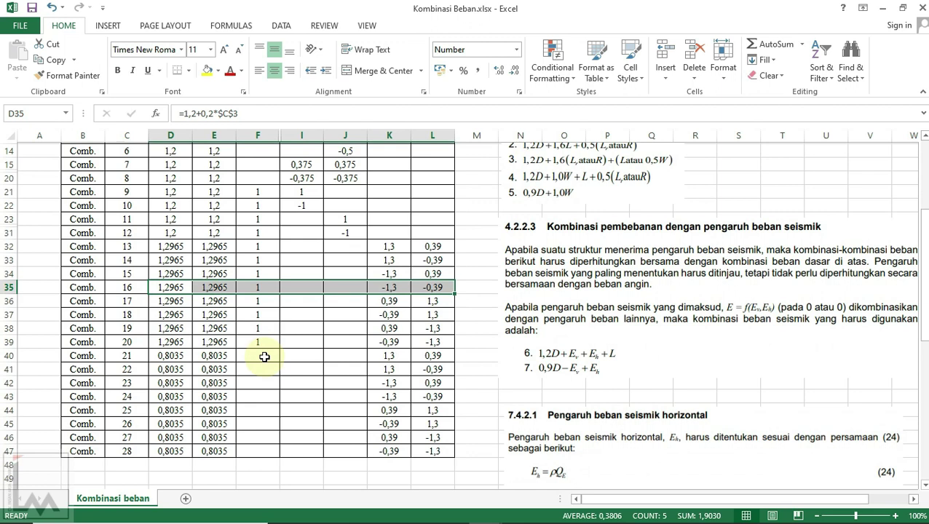
pyautogui.click(250, 301)
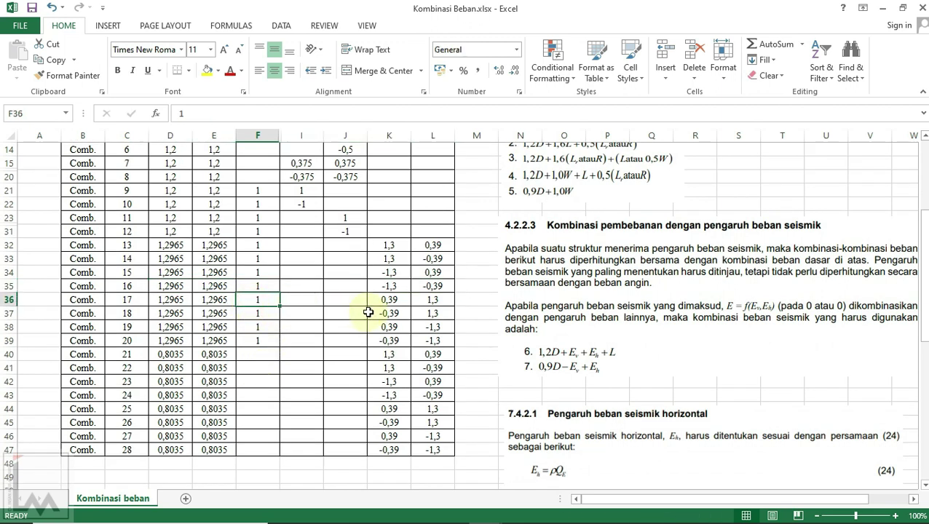
pyautogui.click(384, 299)
pyautogui.scroll(2, 406, 346)
pyautogui.scroll(1, 415, 342)
pyautogui.scroll(-1, 451, 337)
pyautogui.scroll(-1, 460, 335)
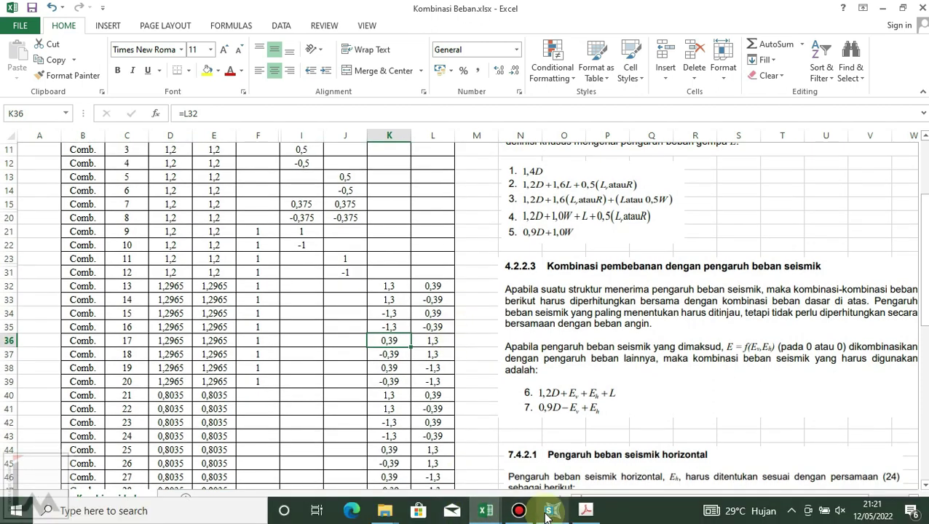
# Copy COMB16 into COMB17 with EQDX NEW 0,39 and EQDY NEW 1,3.
pyautogui.moveTo(552, 511)
pyautogui.click(543, 495)
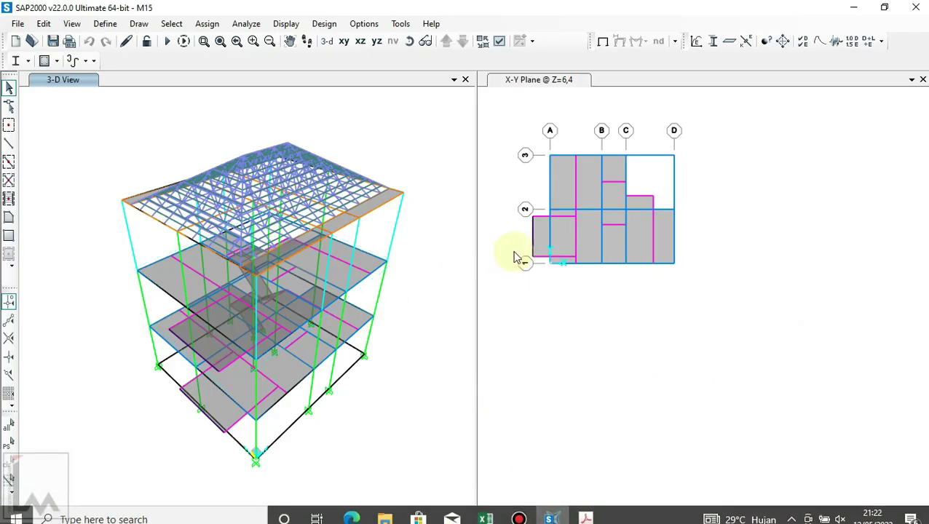
pyautogui.click(105, 23)
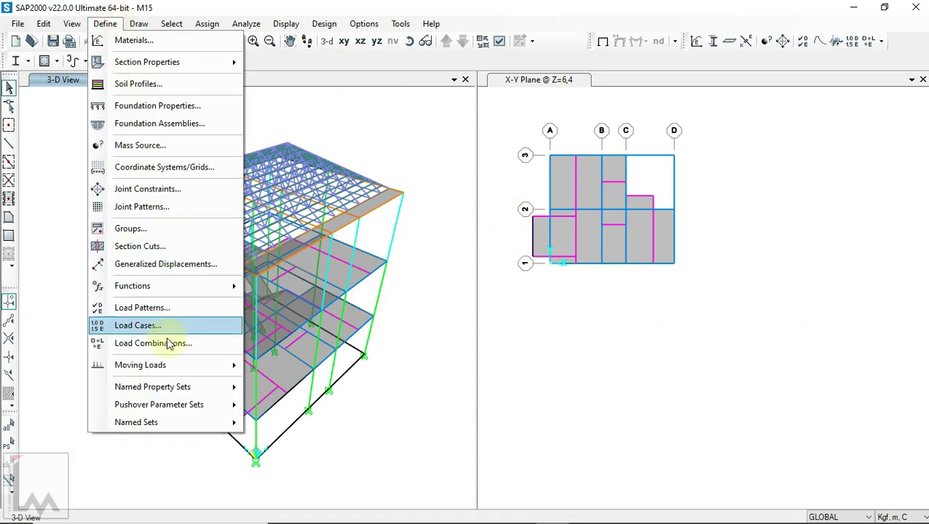
pyautogui.click(195, 343)
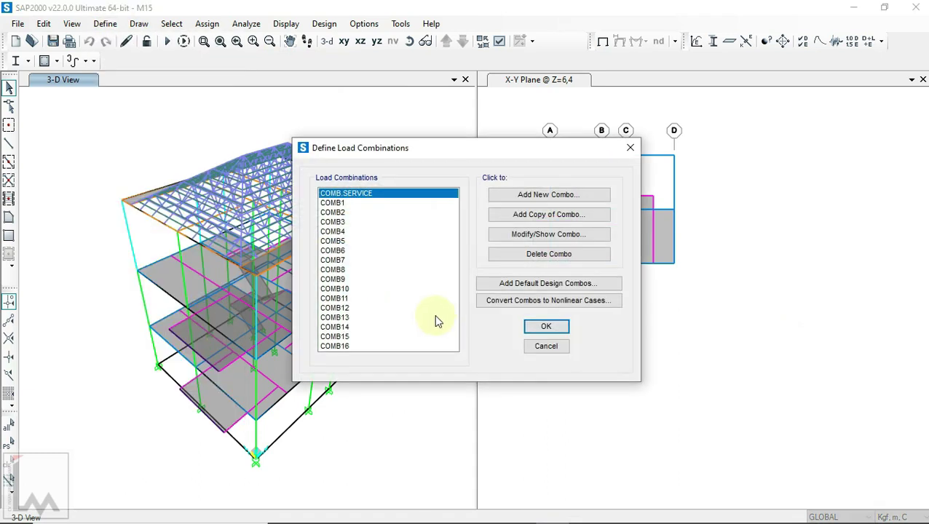
pyautogui.click(349, 348)
pyautogui.click(568, 215)
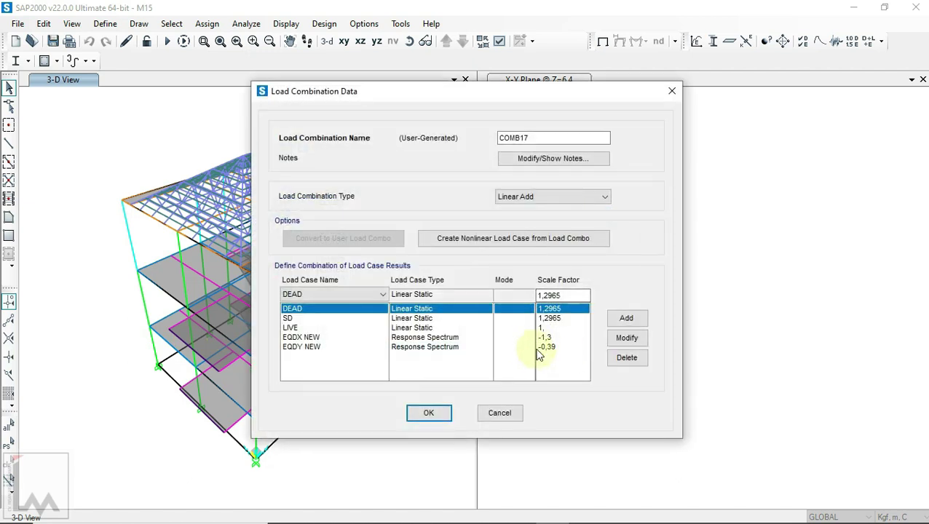
pyautogui.click(545, 338)
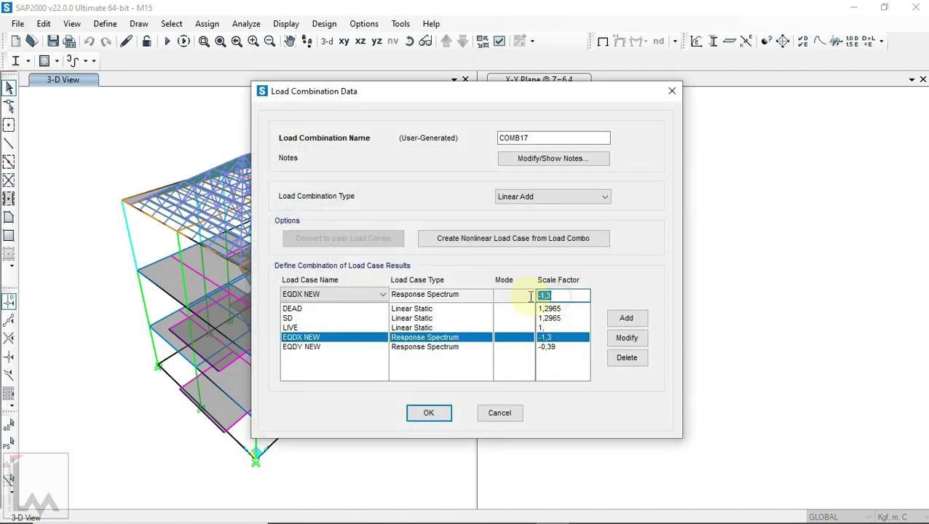
pyautogui.click(617, 345)
pyautogui.click(556, 347)
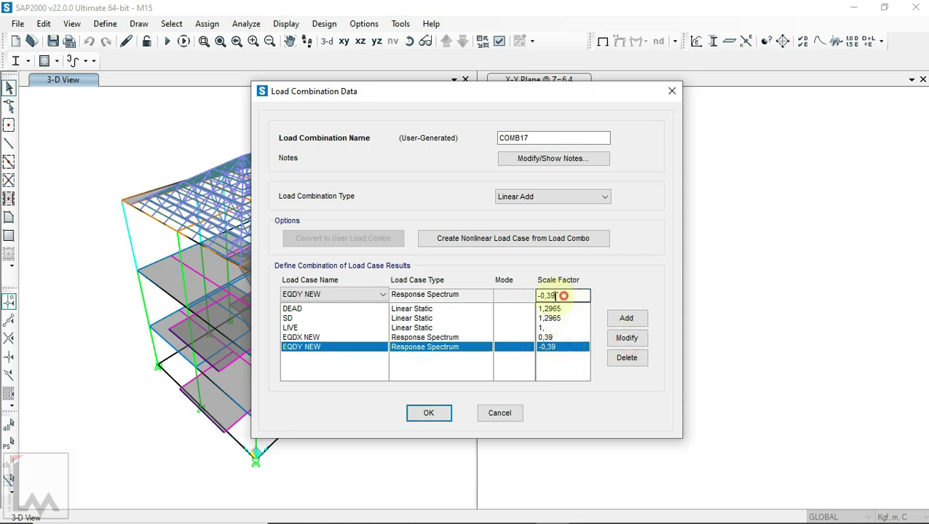
pyautogui.click(624, 345)
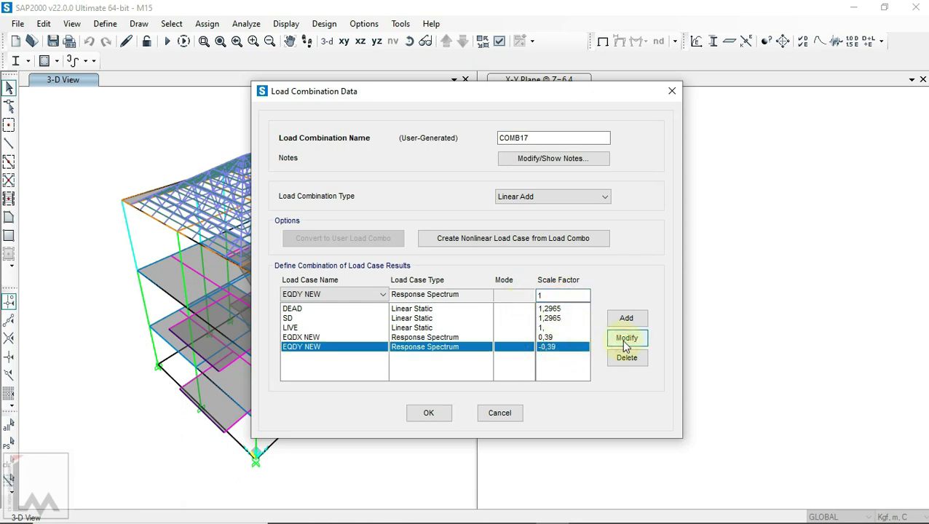
pyautogui.click(623, 346)
pyautogui.click(486, 512)
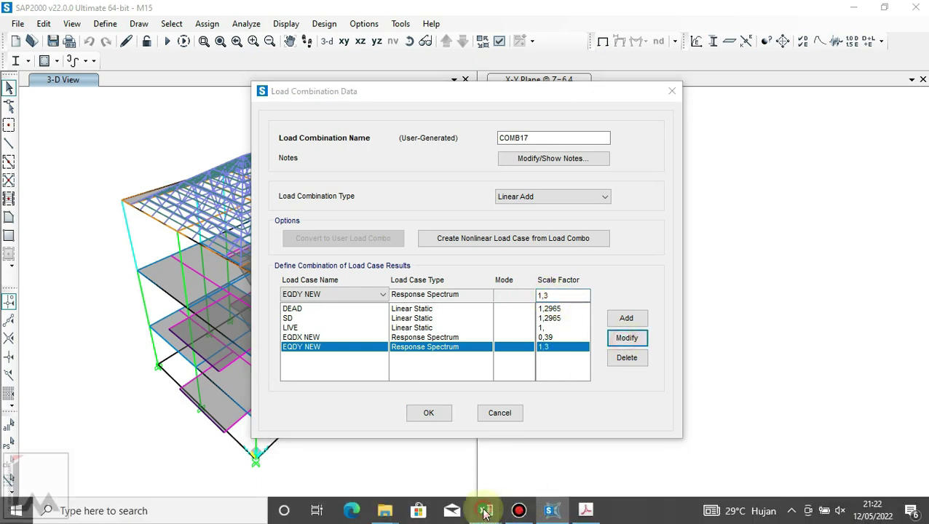
pyautogui.click(619, 447)
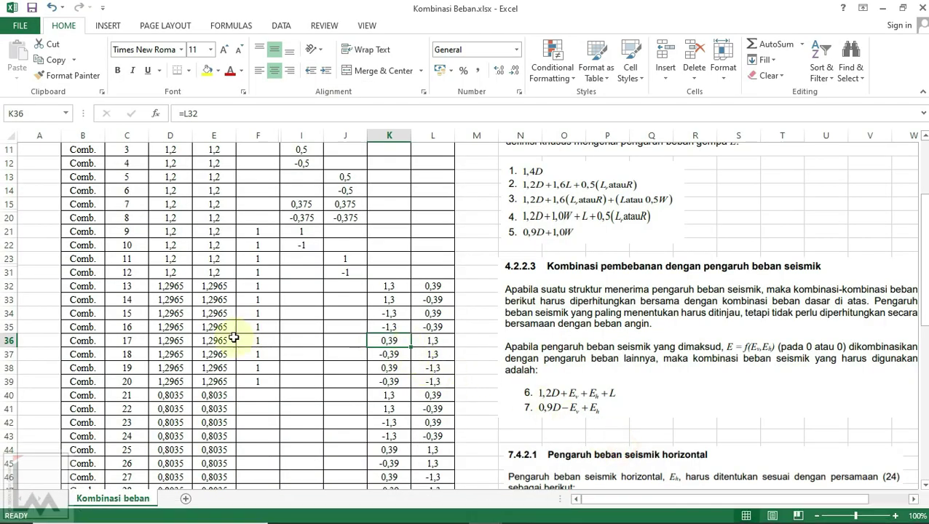
# Mark the Comb 17 and Comb 18 rows in Excel and save COMB17.
pyautogui.click(9, 340)
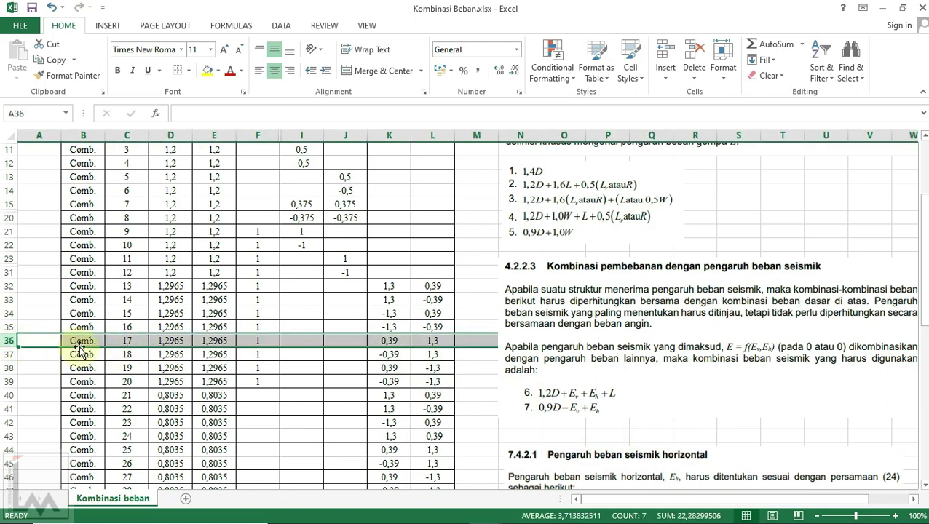
pyautogui.click(10, 356)
pyautogui.click(452, 512)
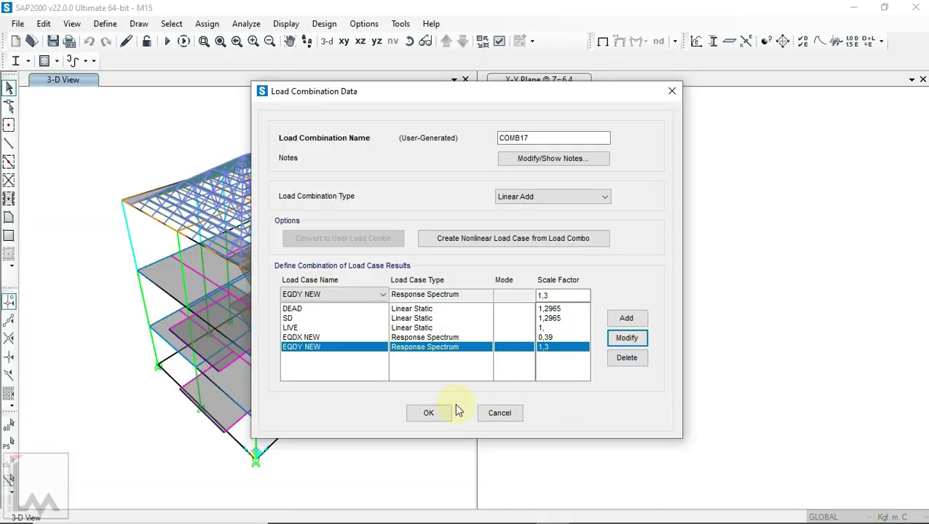
pyautogui.click(425, 411)
# Create COMB18 and COMB19 as successive copies with adjusted EQDX NEW and EQDY NEW factors.
pyautogui.click(546, 215)
pyautogui.click(553, 335)
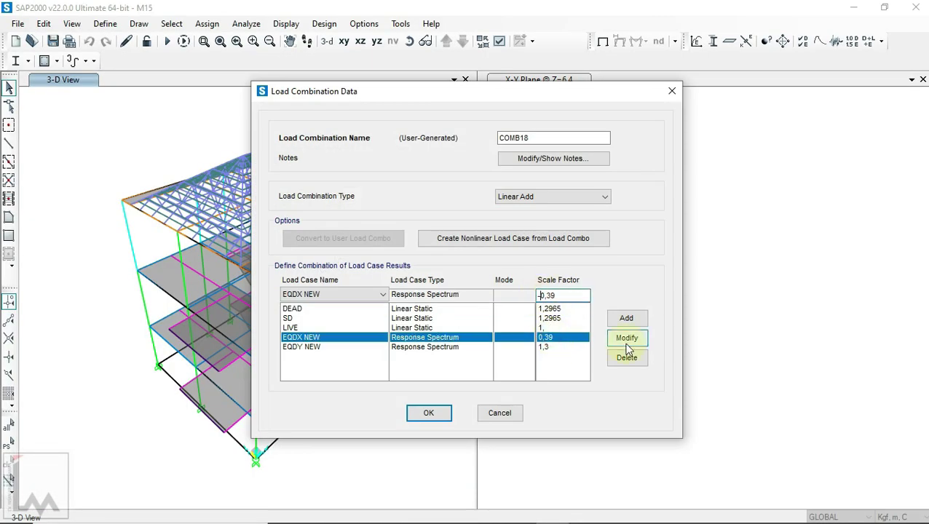
pyautogui.click(428, 407)
pyautogui.hotkey('alt', 'Tab')
pyautogui.press('Down')
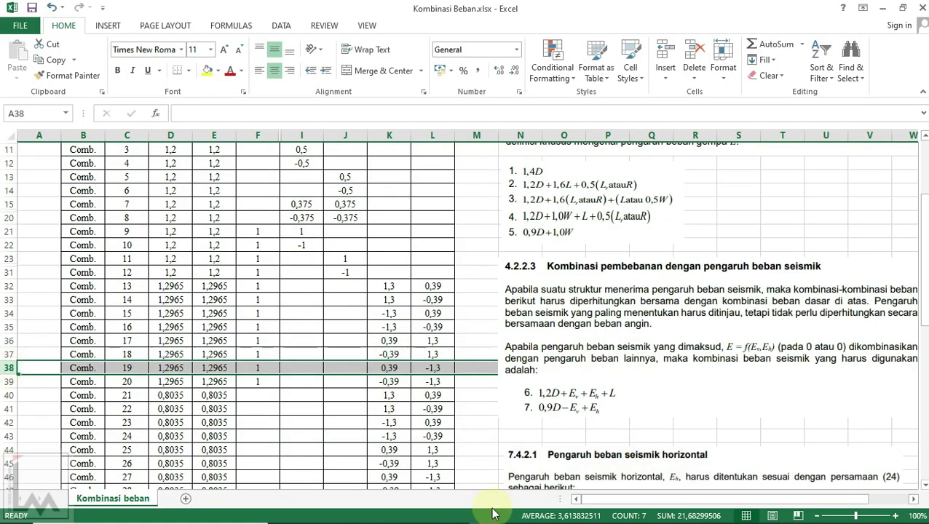
pyautogui.hotkey('alt', 'Tab')
pyautogui.click(393, 346)
pyautogui.click(543, 217)
pyautogui.click(543, 337)
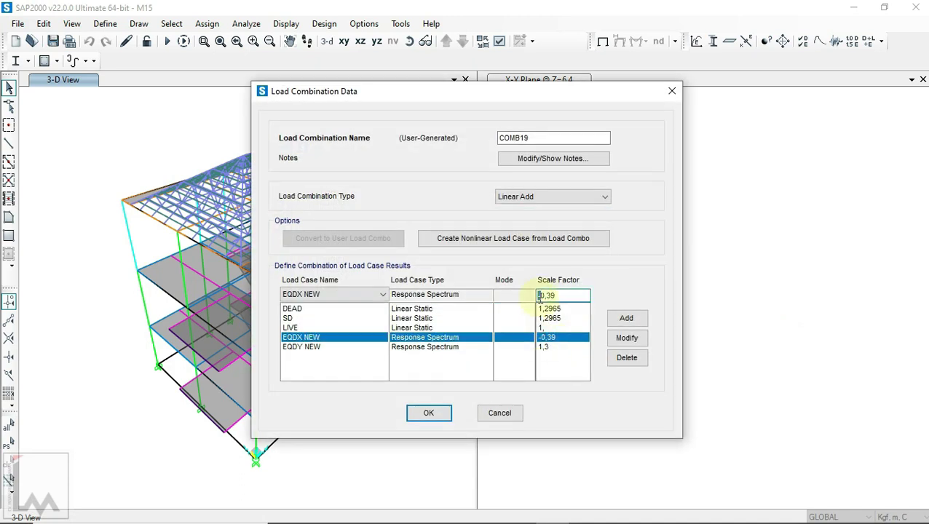
pyautogui.press('Down')
pyautogui.click(428, 413)
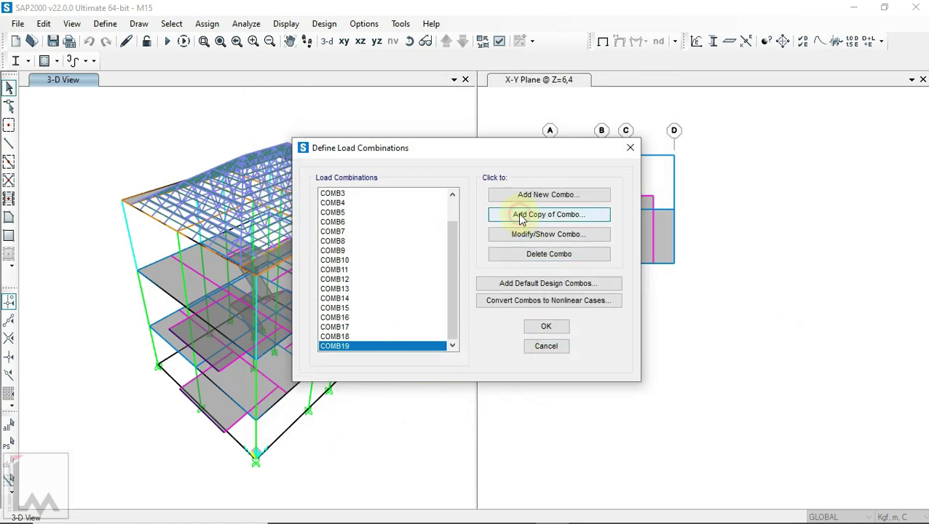
# Create COMB20 with EQDX NEW at 0,39 and close the load combinations list.
pyautogui.click(543, 214)
pyautogui.click(543, 337)
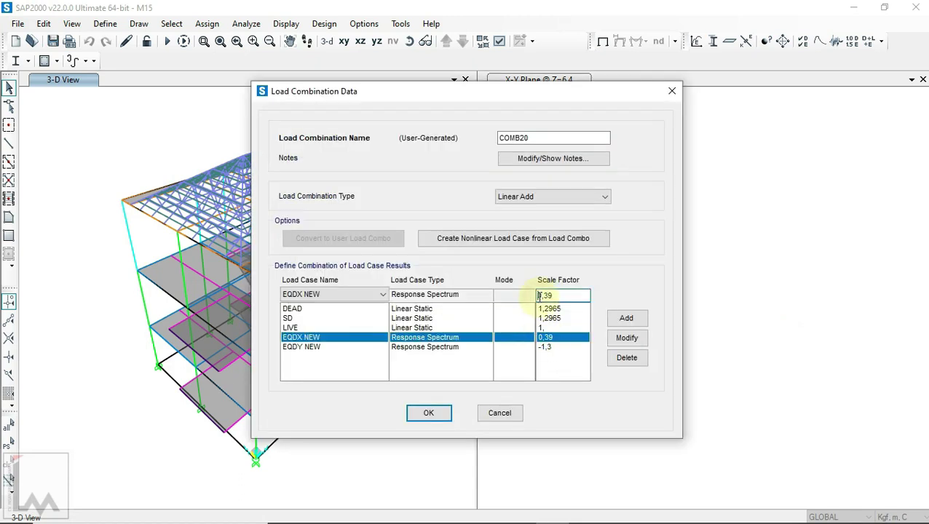
pyautogui.write('-0,39')
pyautogui.click(432, 413)
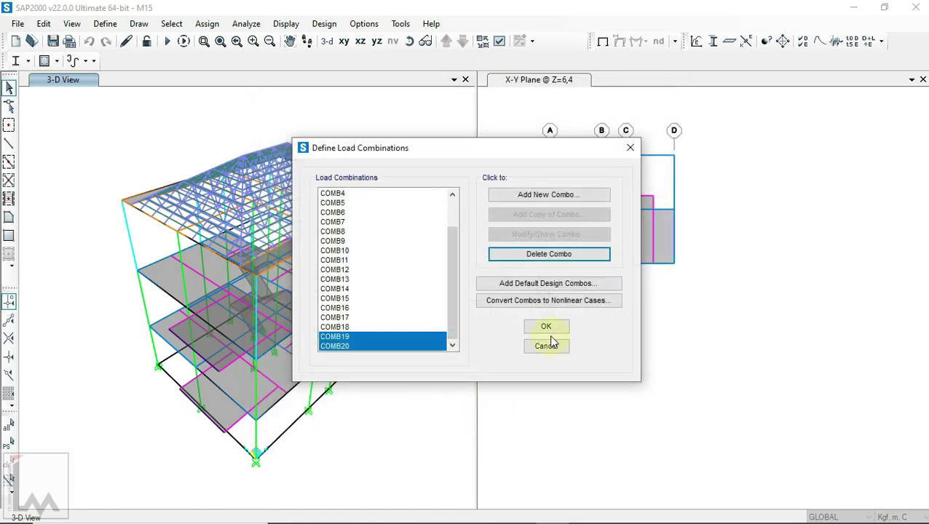
pyautogui.click(546, 326)
# Mark combinations 20 and 21 in the Excel table and return to SAP2000.
pyautogui.click(618, 441)
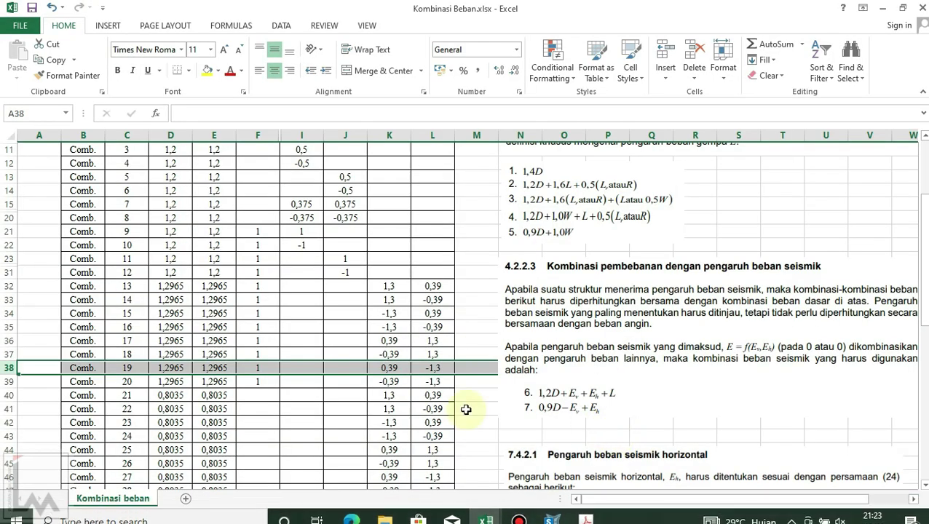
pyautogui.click(11, 382)
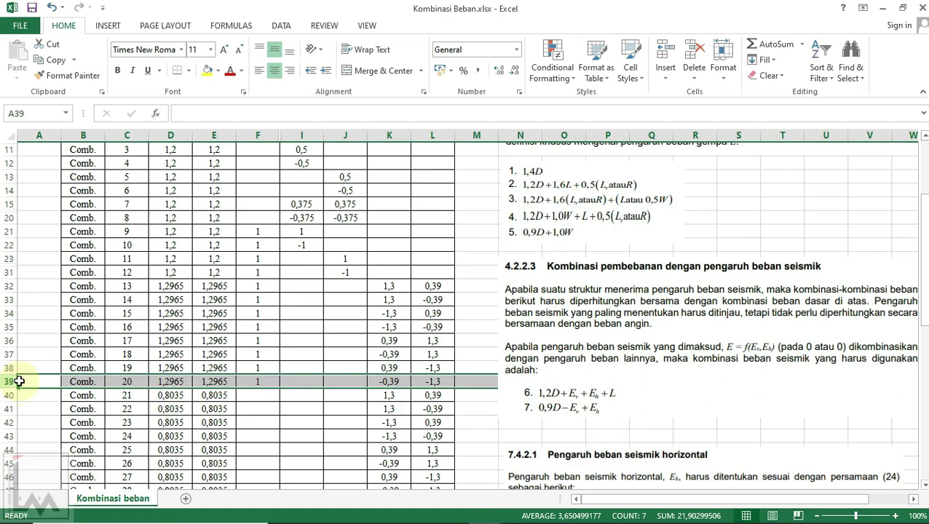
pyautogui.scroll(-2, 80, 389)
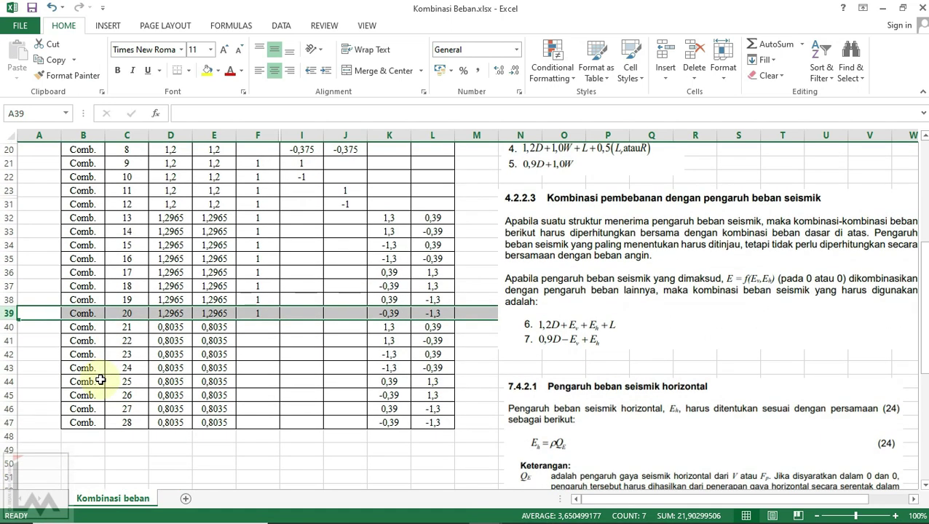
pyautogui.click(20, 327)
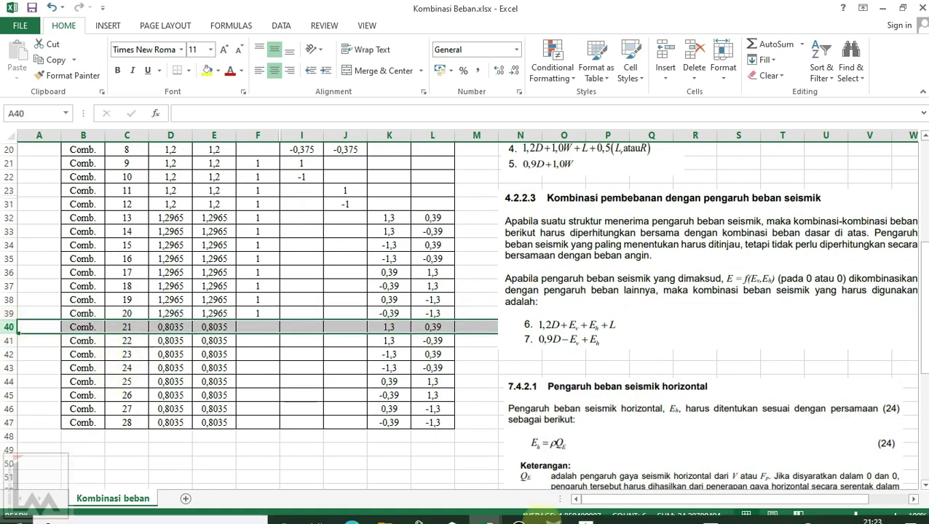
pyautogui.click(550, 511)
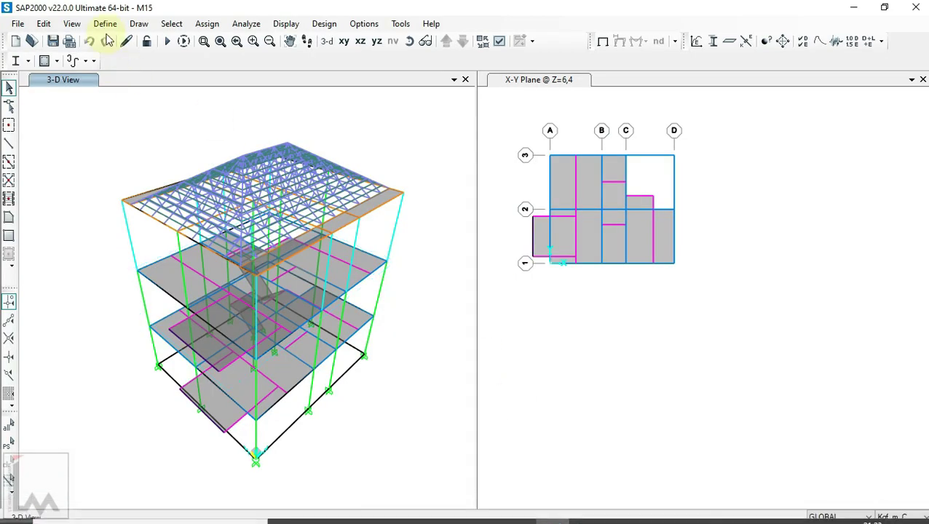
# Start COMB21 as a copy of COMB20.
pyautogui.click(105, 23)
pyautogui.click(173, 342)
pyautogui.scroll(-1, 357, 326)
pyautogui.scroll(-1, 357, 326)
pyautogui.click(351, 346)
pyautogui.click(555, 216)
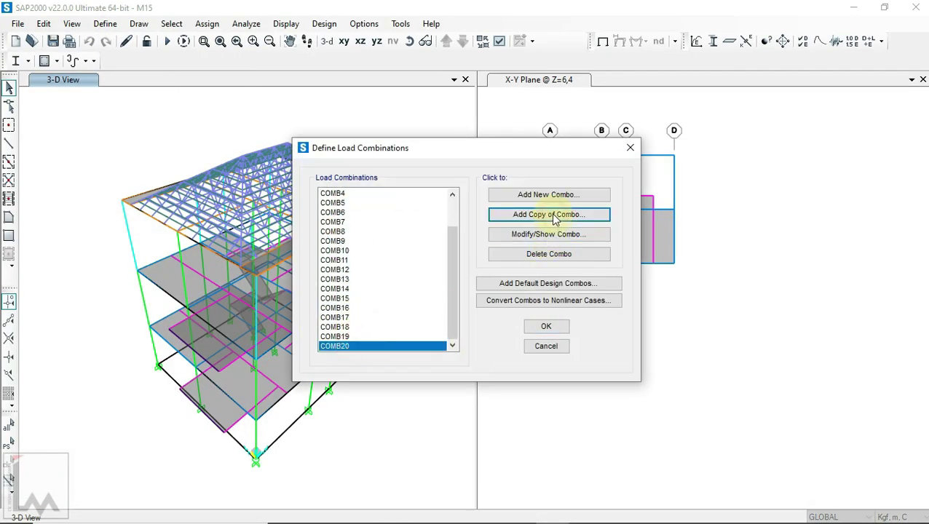
# Set DEAD and SD to 0,8035 from the Excel table and remove LIVE.
pyautogui.moveTo(485, 511)
pyautogui.click(578, 453)
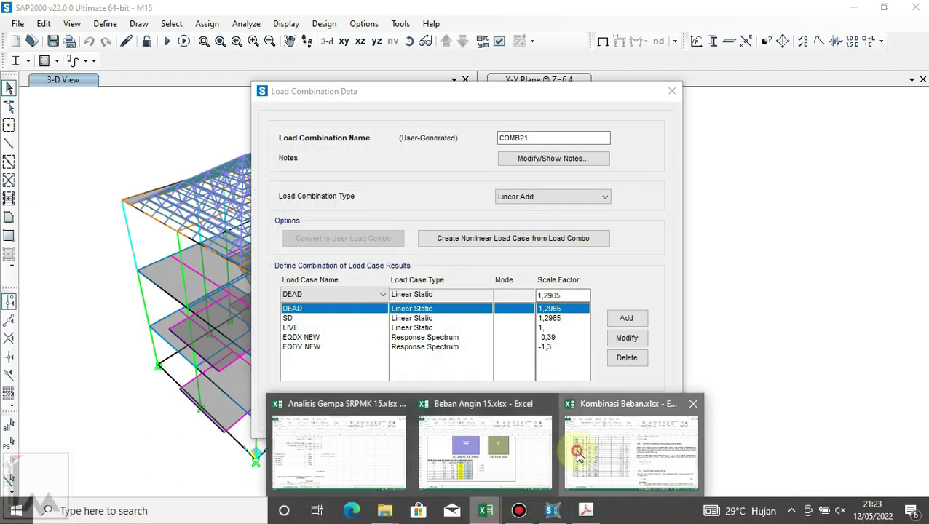
pyautogui.click(170, 327)
pyautogui.hotkey('ctrl', 'c')
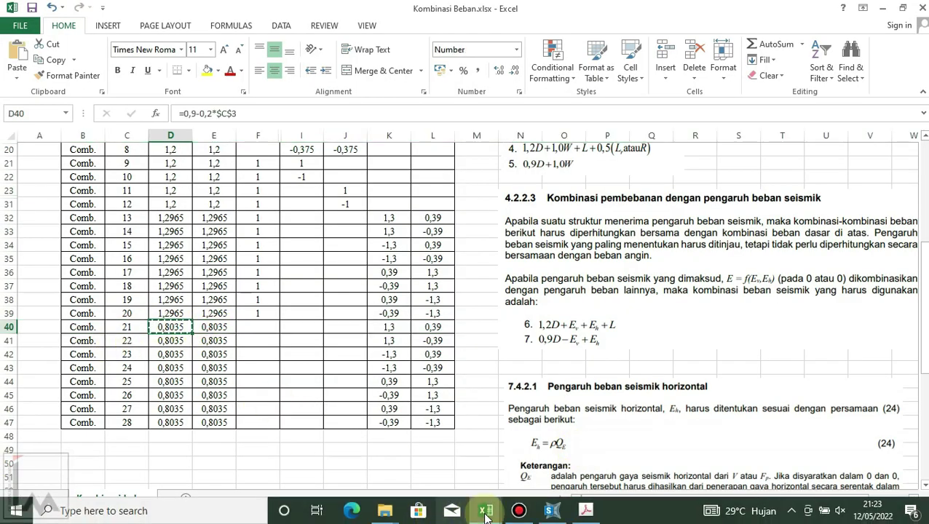
pyautogui.click(551, 510)
pyautogui.moveTo(582, 295); pyautogui.dragTo(521, 298)
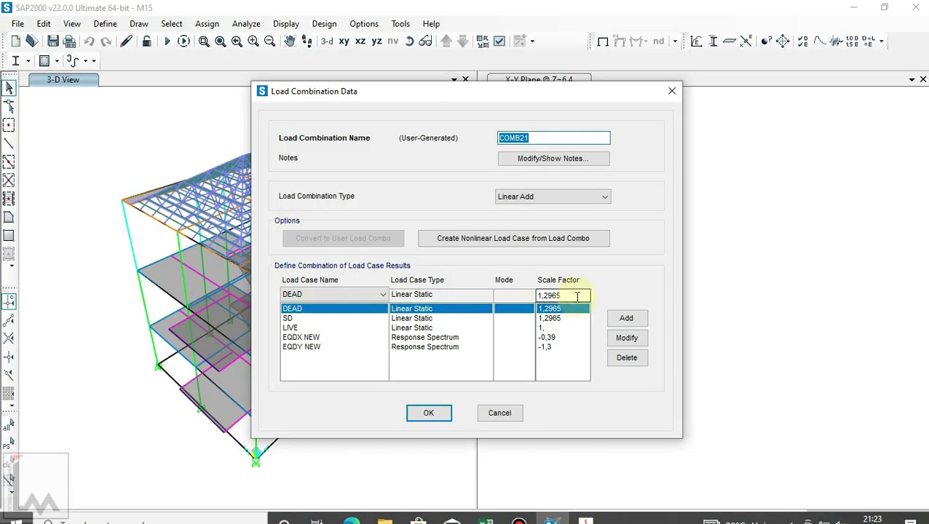
pyautogui.click(627, 338)
pyautogui.click(570, 300)
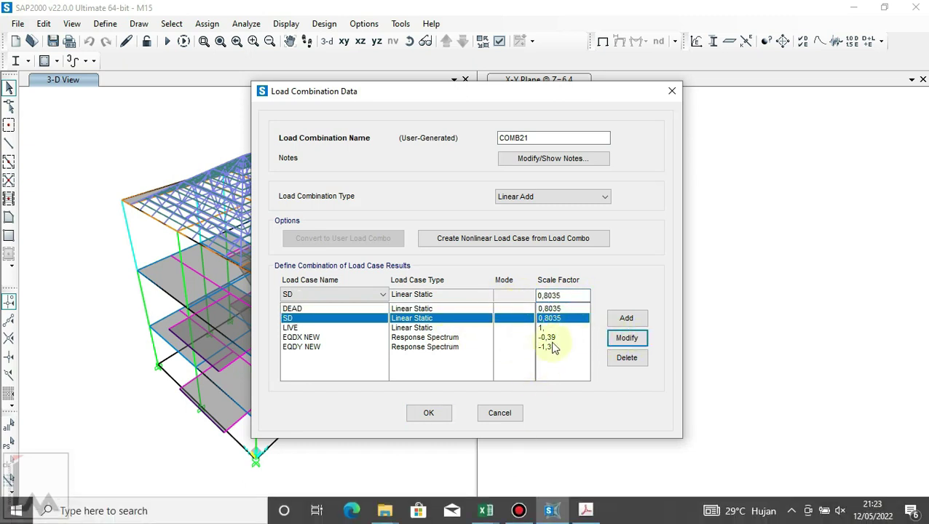
pyautogui.click(564, 327)
pyautogui.click(626, 357)
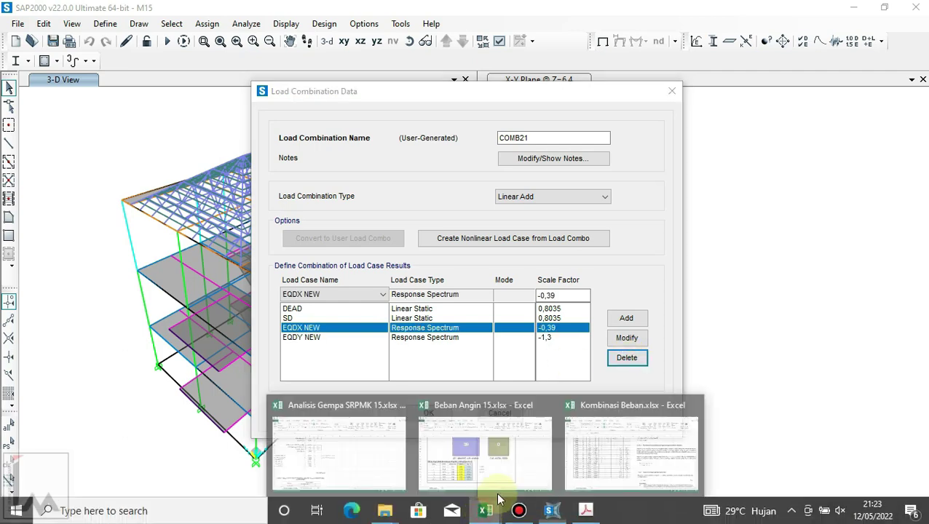
# Set EQDX NEW to 1,3 and EQDY NEW to 0,39, then save COMB21.
pyautogui.moveTo(486, 511)
pyautogui.click(599, 451)
pyautogui.click(394, 332)
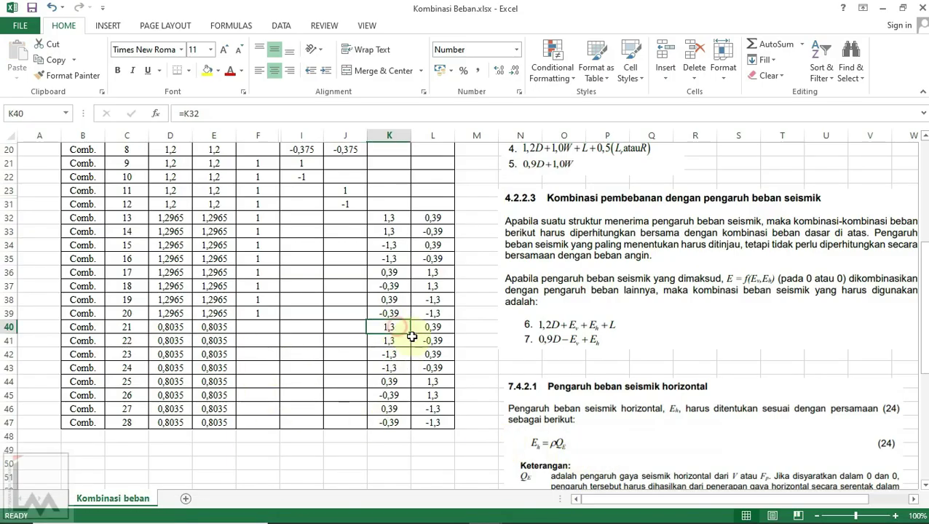
pyautogui.click(552, 510)
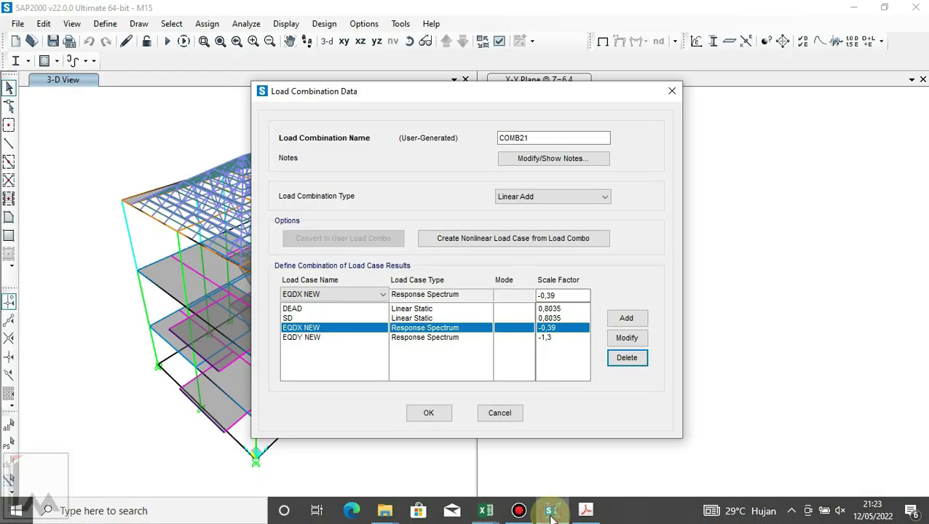
pyautogui.doubleClick(562, 295)
pyautogui.write('1,3')
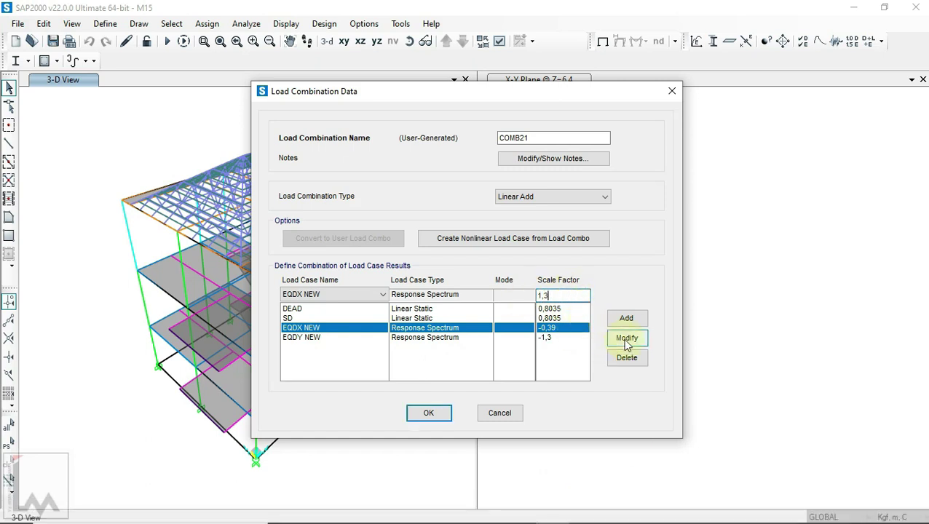
pyautogui.click(626, 339)
pyautogui.click(553, 337)
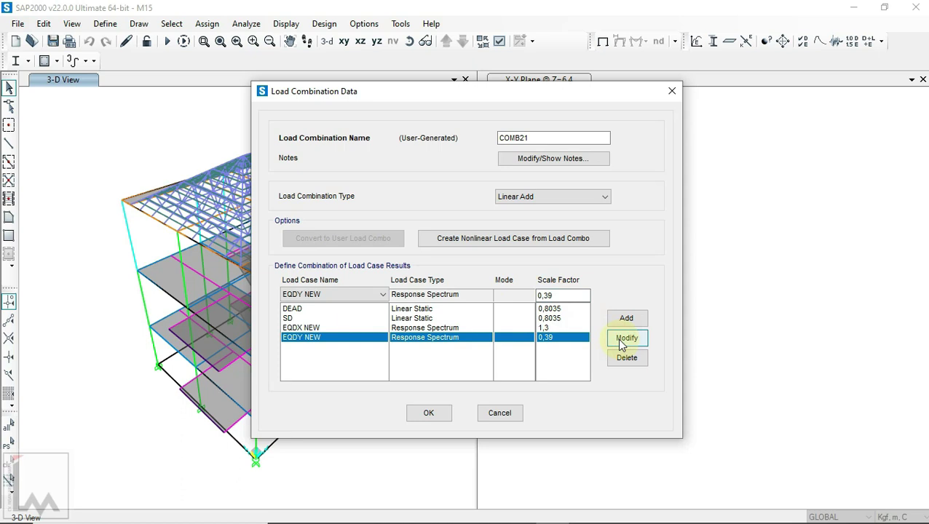
pyautogui.click(429, 413)
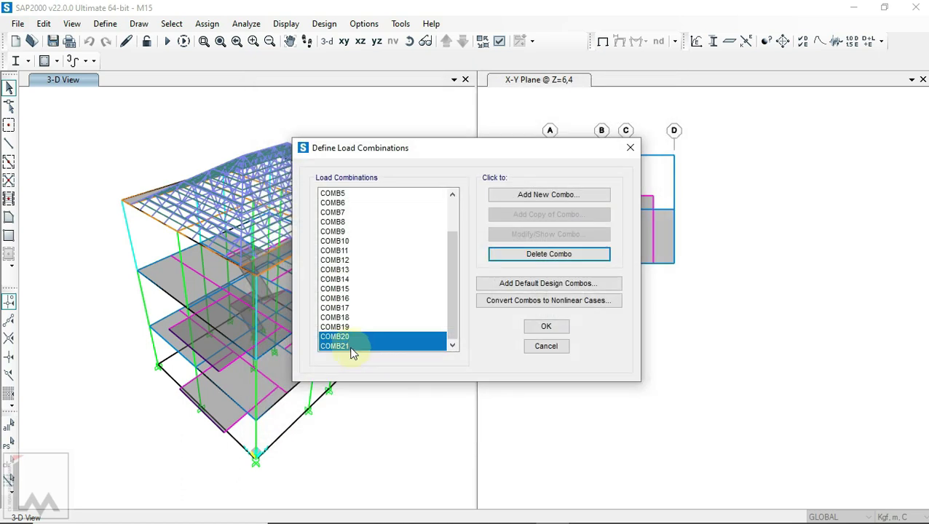
# Add COMB22 as a copy of COMB21 and check its factors against the Kombinasi Beban table.
pyautogui.click(527, 215)
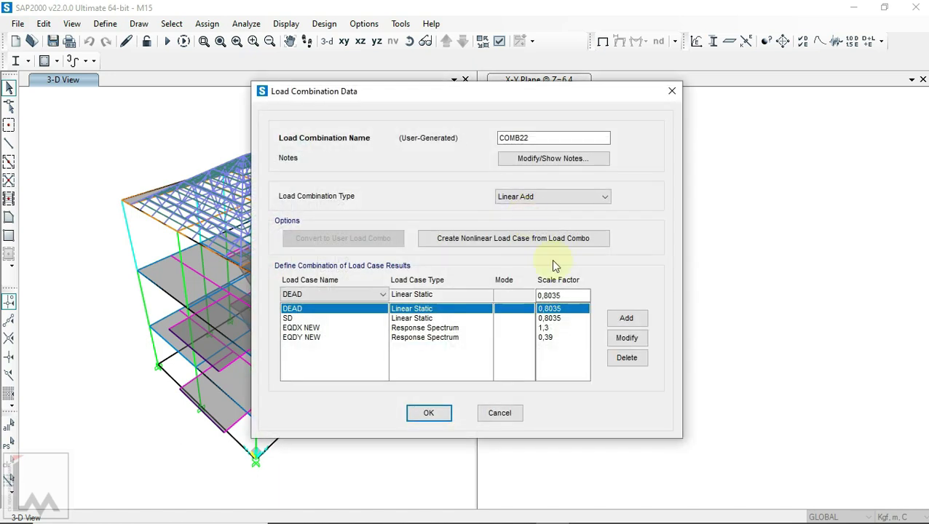
pyautogui.click(546, 328)
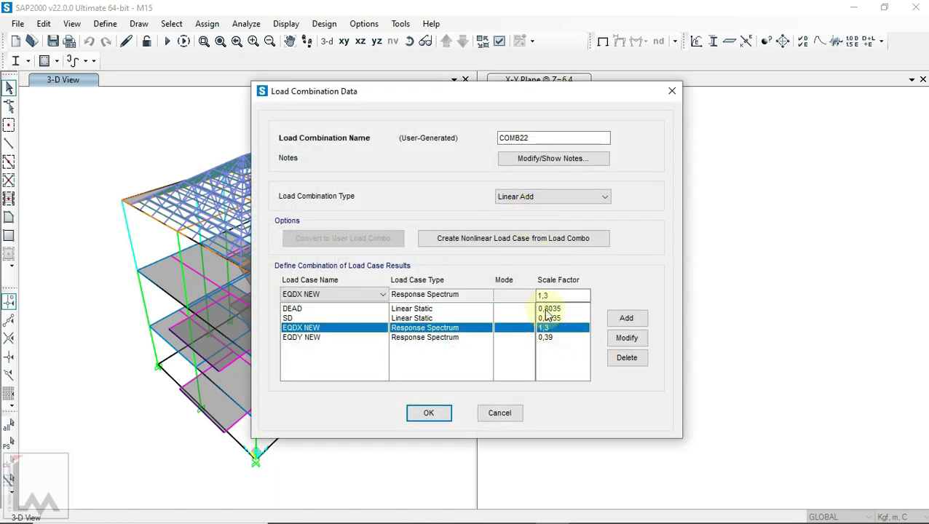
pyautogui.click(624, 338)
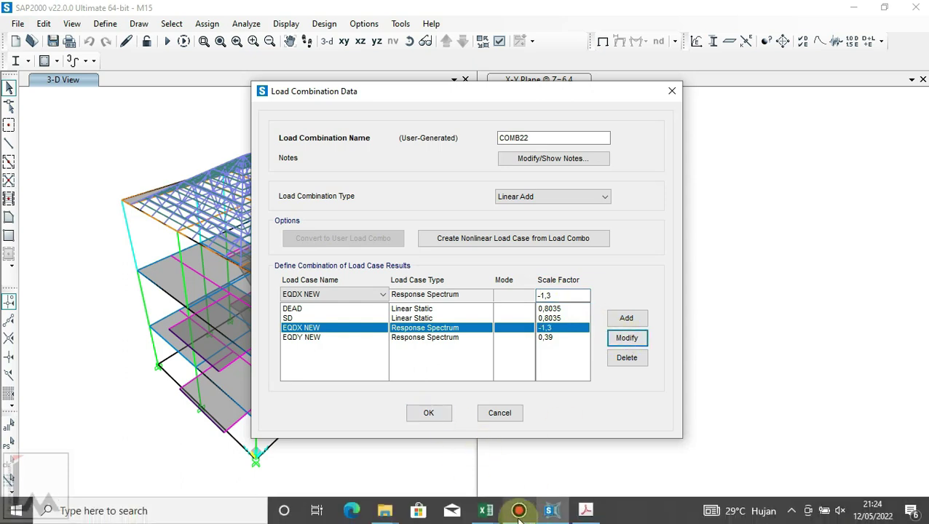
pyautogui.moveTo(486, 510)
pyautogui.click(603, 445)
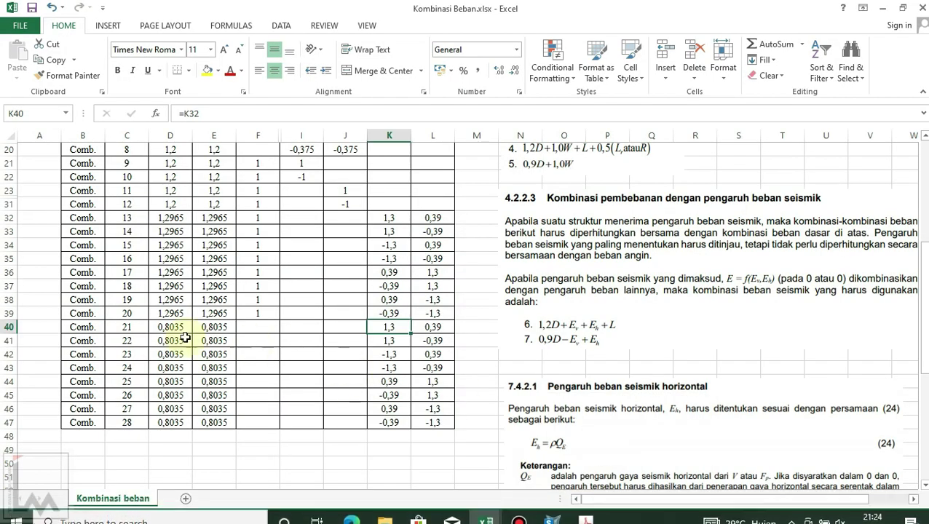
pyautogui.click(10, 328)
pyautogui.click(9, 340)
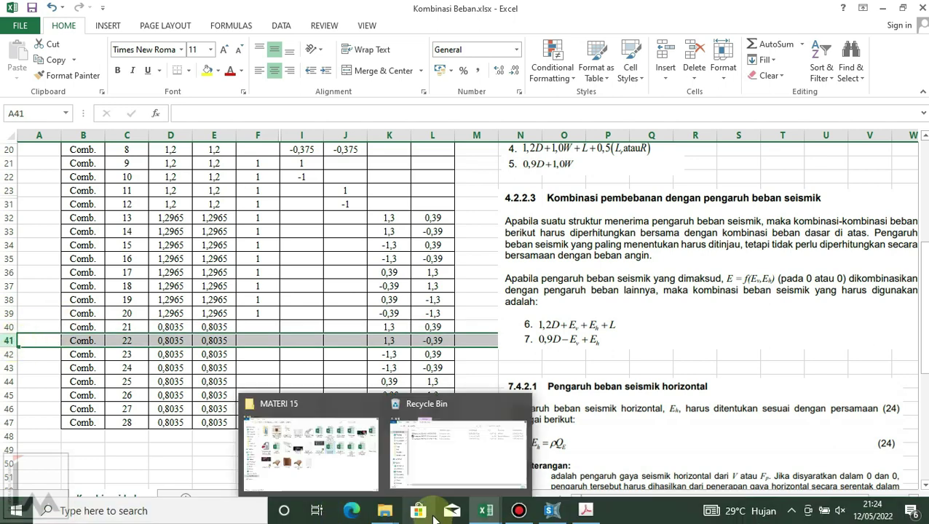
pyautogui.click(546, 509)
# Give COMB22 EQDX NEW 1,3 and EQDY NEW -0,39, then confirm it.
pyautogui.click(537, 295)
pyautogui.click(611, 339)
pyautogui.click(560, 338)
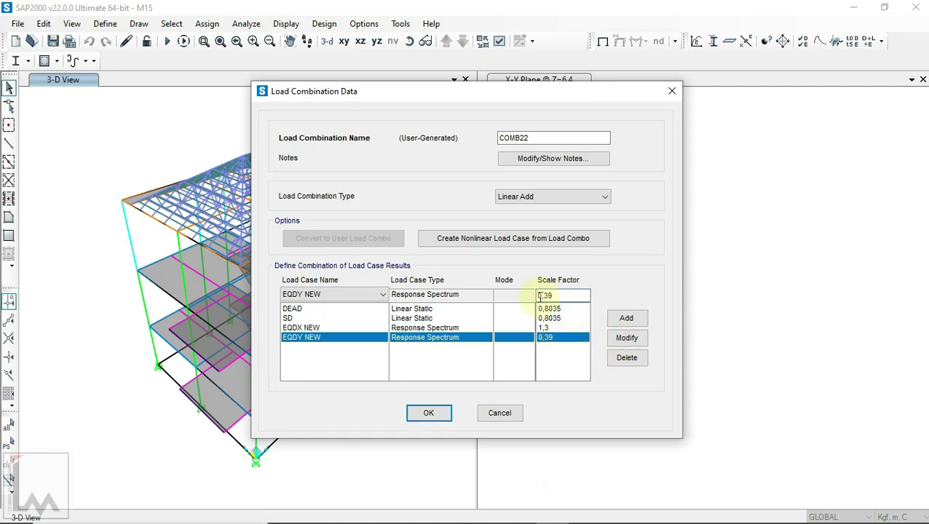
pyautogui.write('-')
pyautogui.click(626, 338)
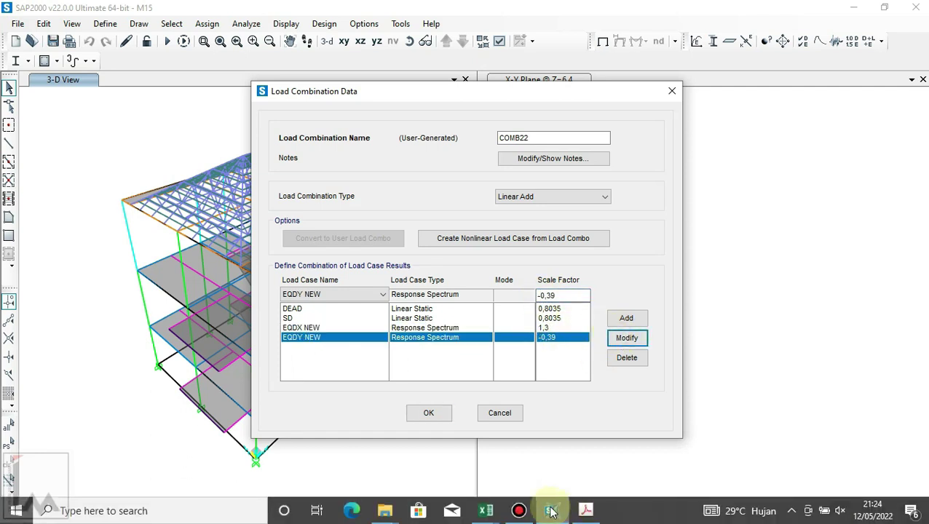
pyautogui.click(581, 479)
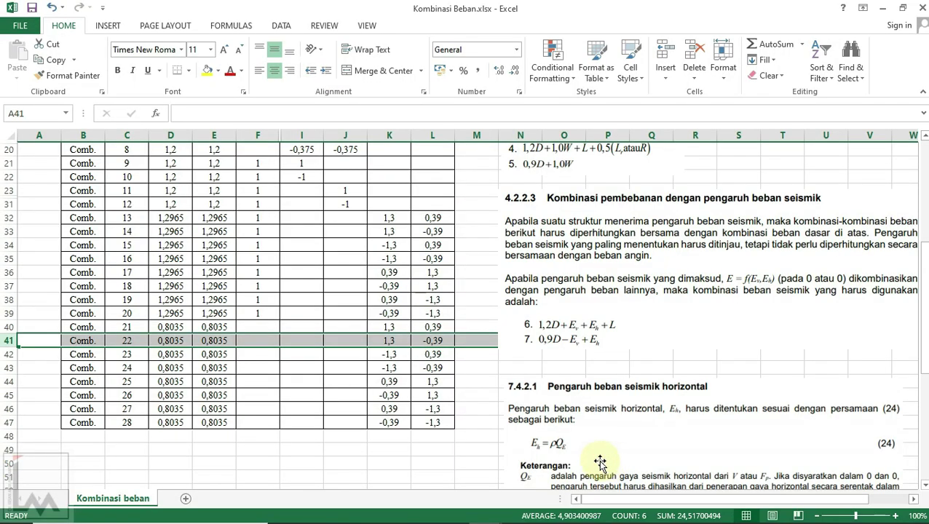
pyautogui.click(8, 354)
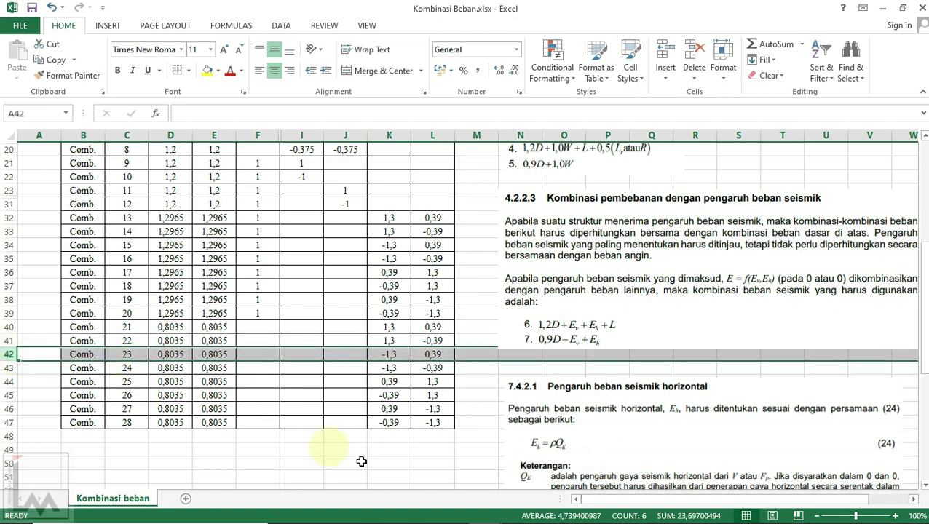
pyautogui.click(552, 519)
pyautogui.click(425, 413)
# Copy combinations onward to COMB28 (EQDX NEW -0,39, EQDY NEW -1,3) and close the definitions.
pyautogui.click(577, 217)
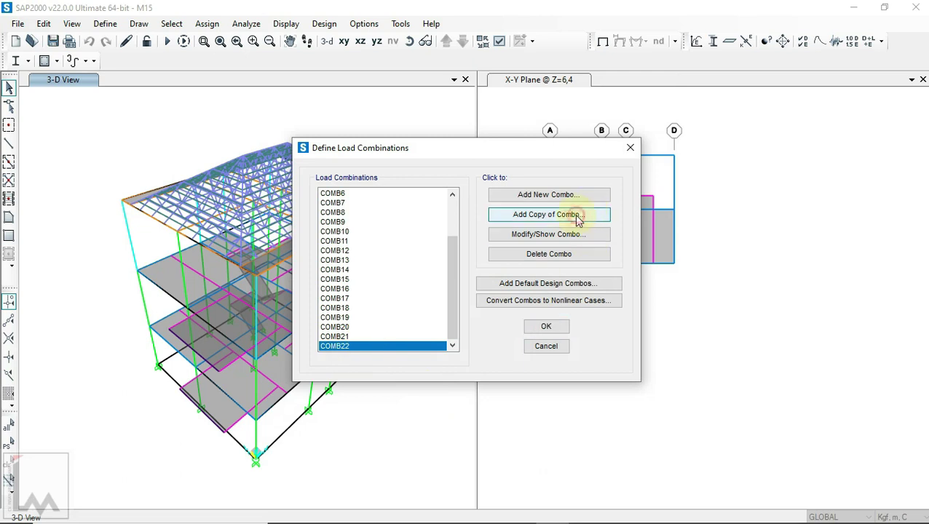
pyautogui.click(553, 328)
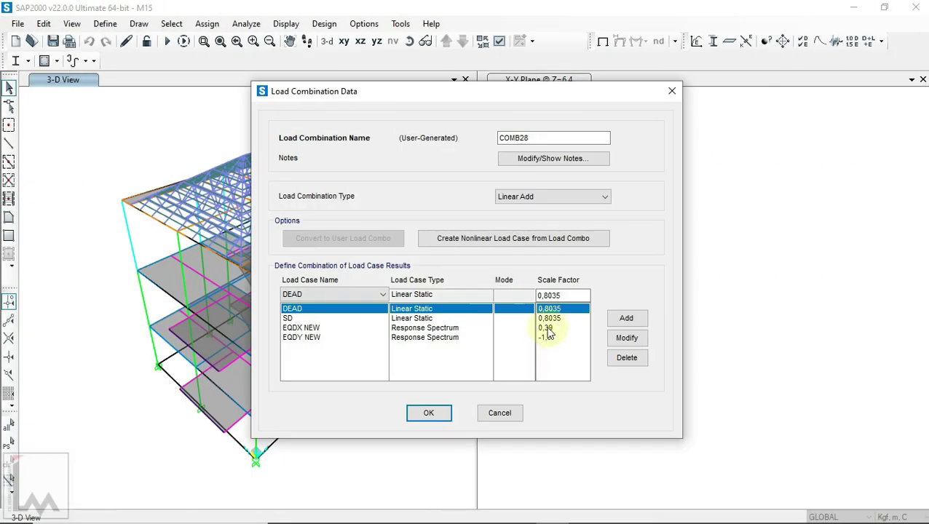
pyautogui.click(547, 328)
pyautogui.write('-0')
pyautogui.click(626, 338)
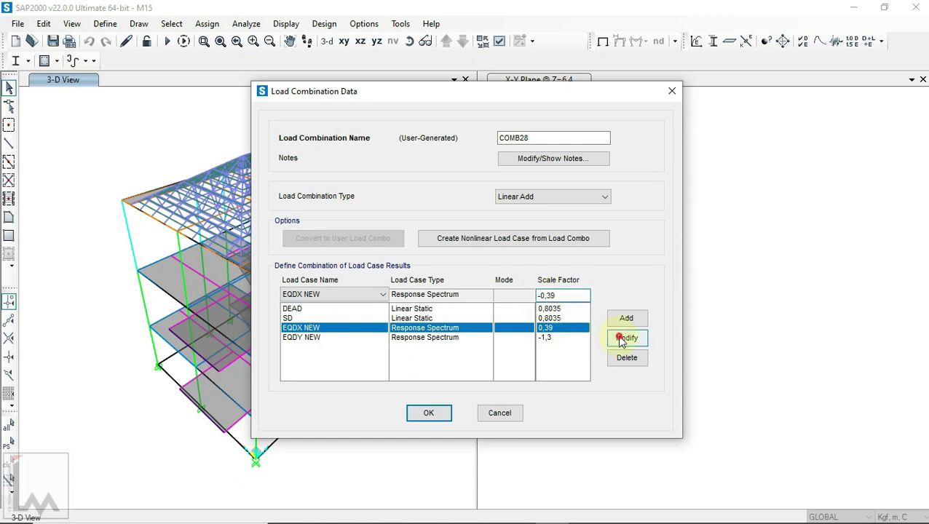
pyautogui.click(443, 413)
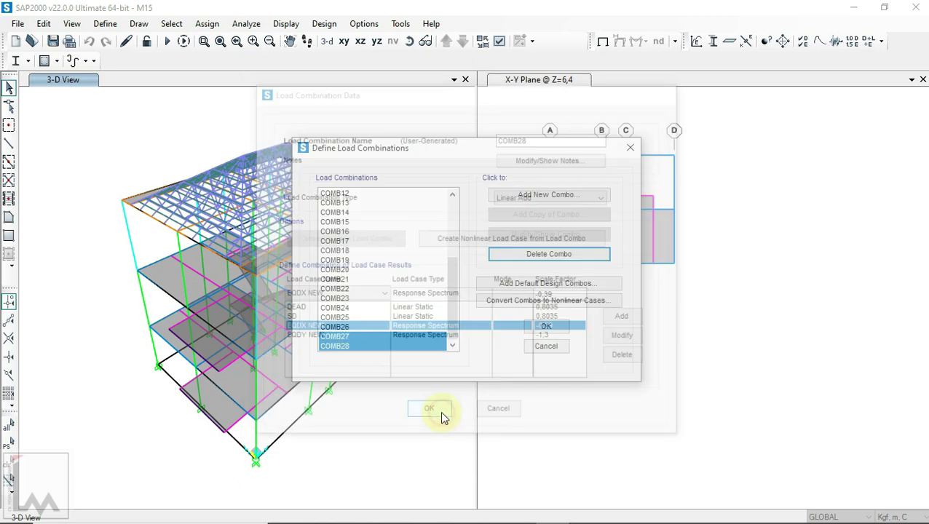
pyautogui.click(552, 327)
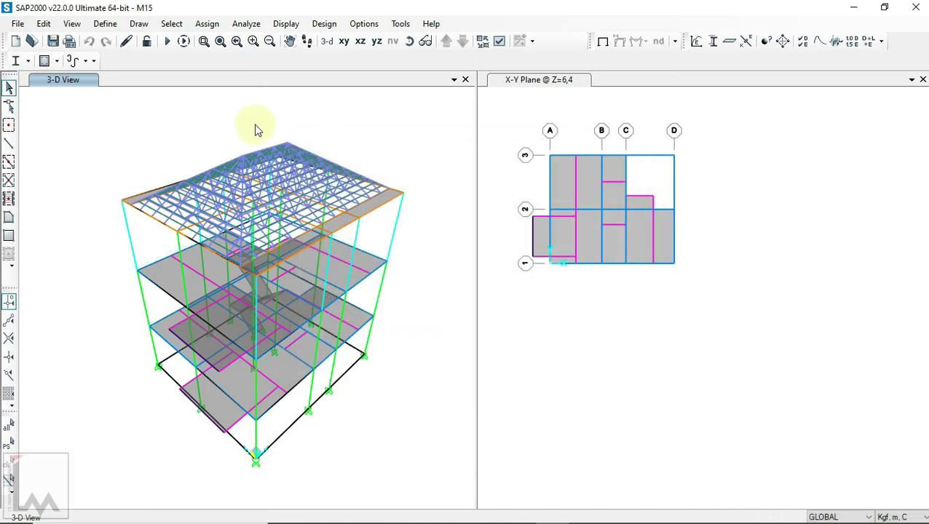
# Save the model and bring up the concrete frame design preferences.
pyautogui.click(52, 42)
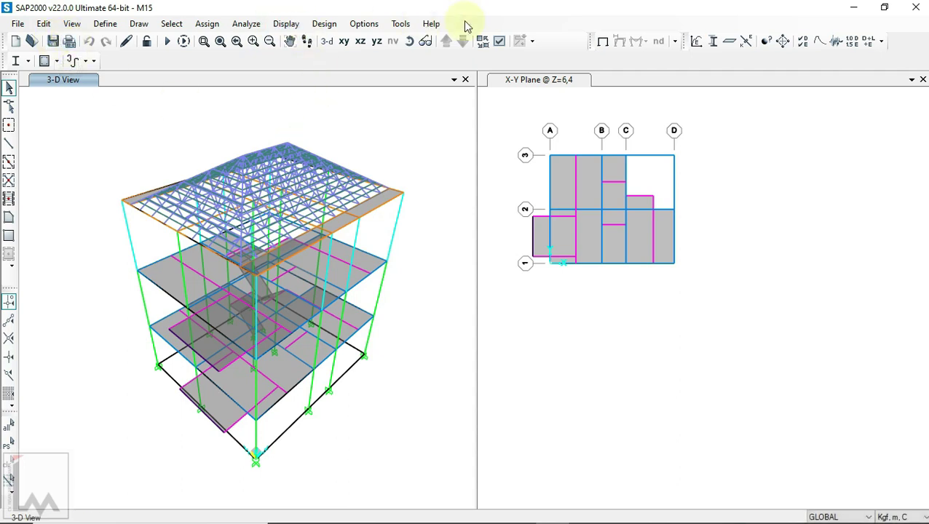
pyautogui.click(57, 61)
pyautogui.click(58, 61)
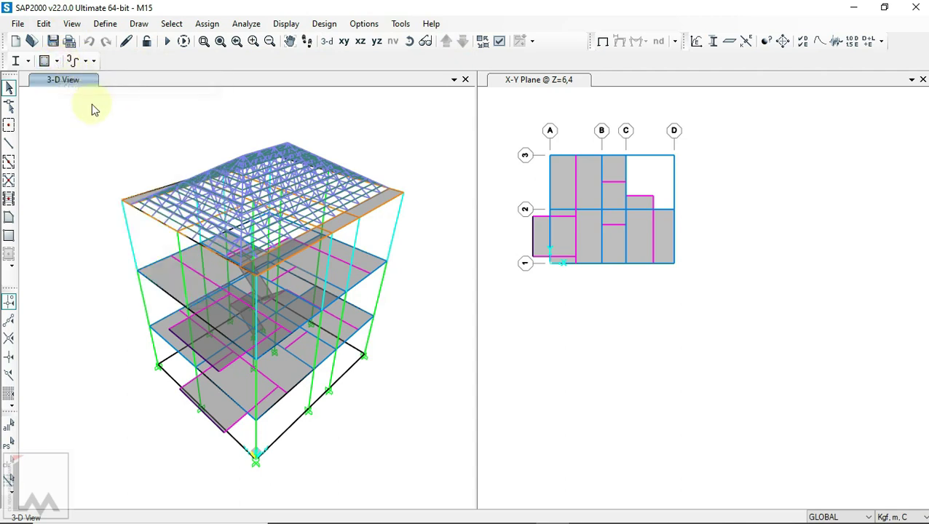
pyautogui.click(59, 61)
pyautogui.click(58, 61)
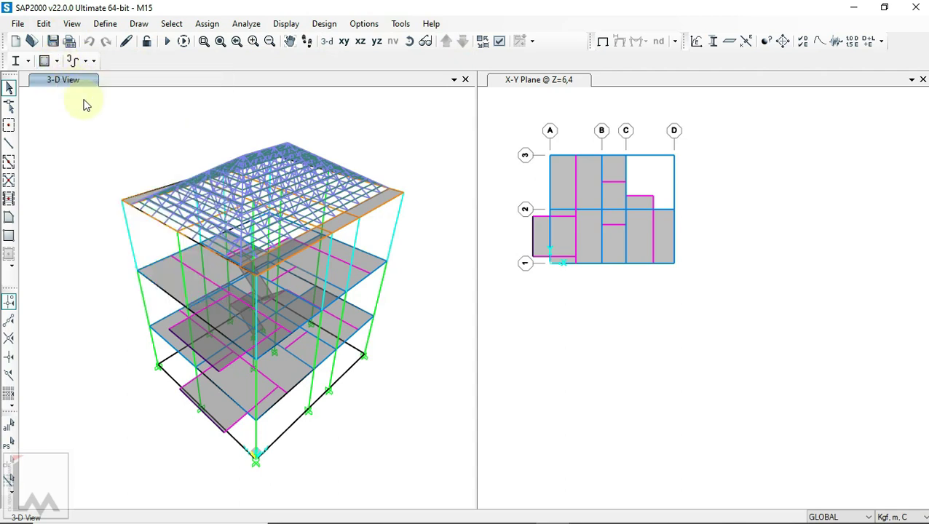
pyautogui.click(56, 63)
pyautogui.click(57, 63)
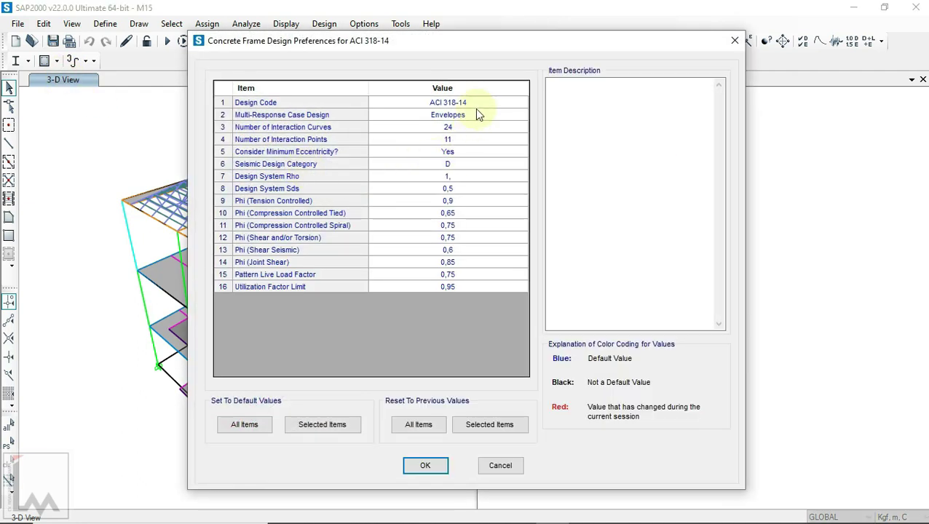
# Set Design System Rho to 1,3, checking the value in Excel cell C4.
pyautogui.click(458, 179)
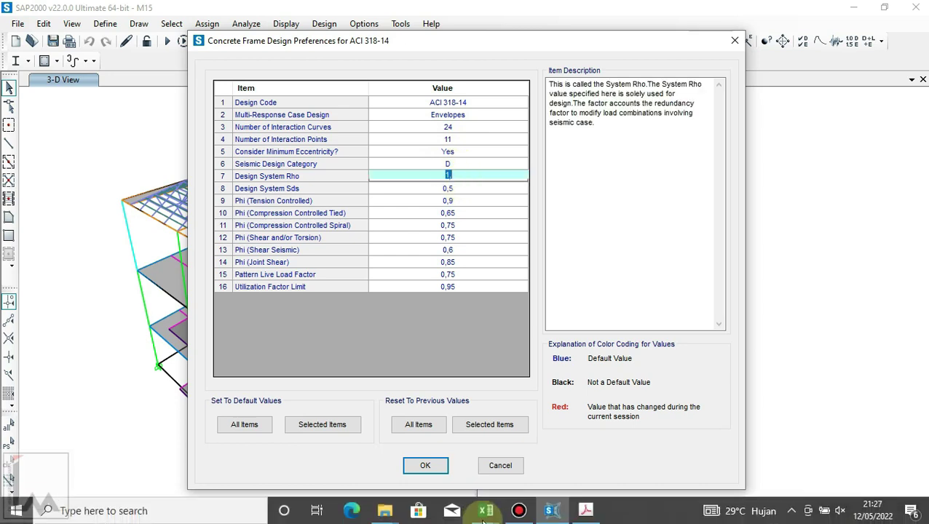
pyautogui.click(485, 510)
pyautogui.click(610, 461)
pyautogui.scroll(3, 149, 269)
pyautogui.scroll(3, 135, 218)
pyautogui.click(146, 194)
pyautogui.click(552, 514)
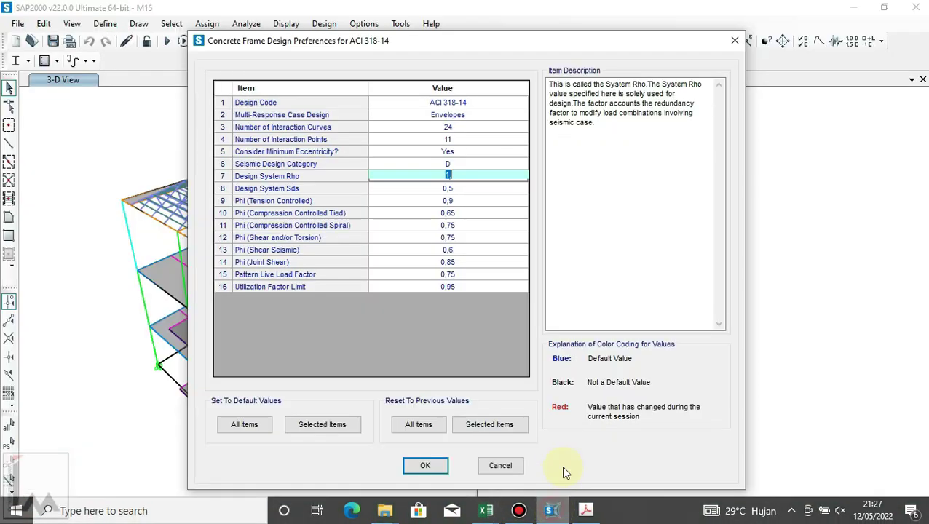
pyautogui.write('1,3')
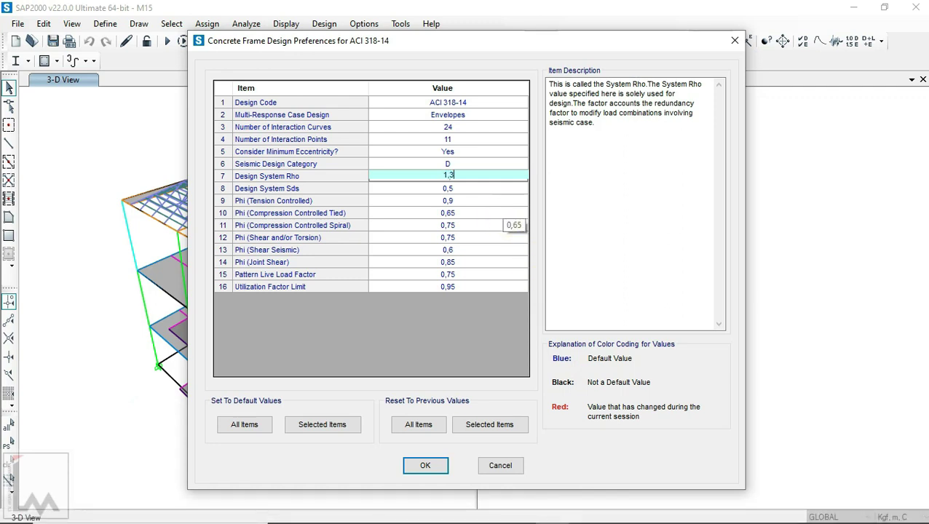
pyautogui.click(457, 190)
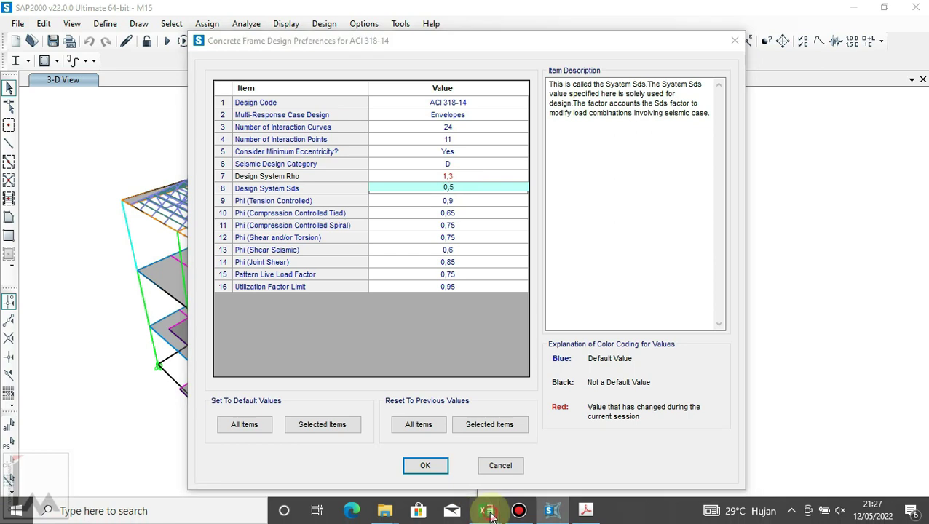
# Paste Design System Sds 0,482487659 from Excel cell C3 and confirm the preferences.
pyautogui.click(608, 455)
pyautogui.click(133, 177)
pyautogui.hotkey('ctrl', 'c')
pyautogui.click(552, 510)
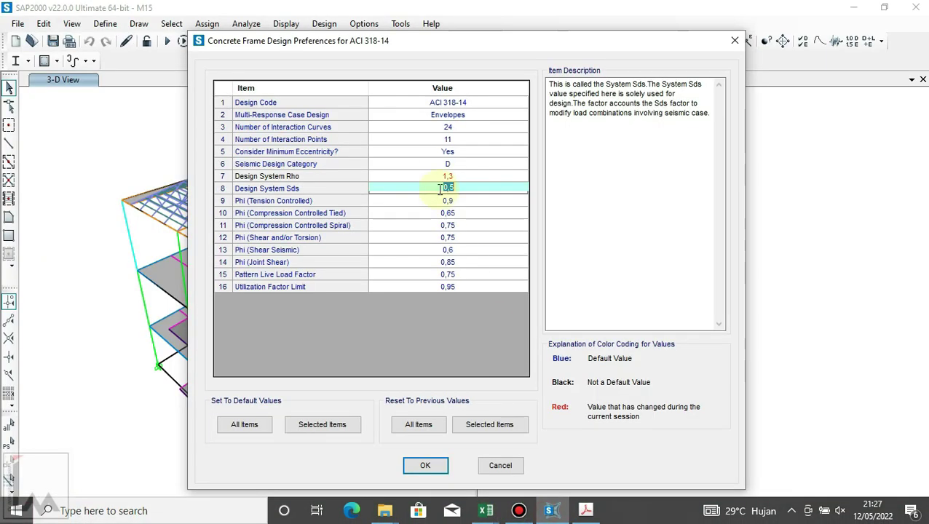
pyautogui.hotkey('ctrl', 'v')
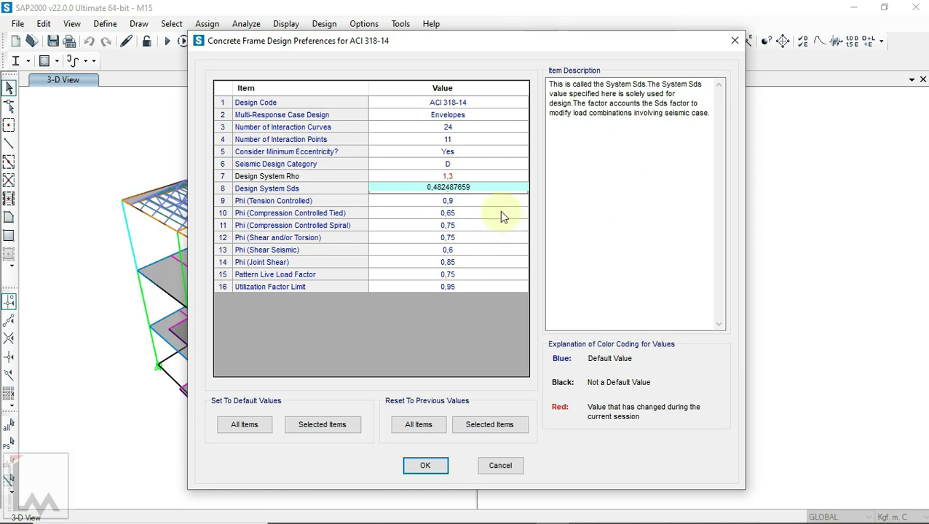
pyautogui.click(460, 202)
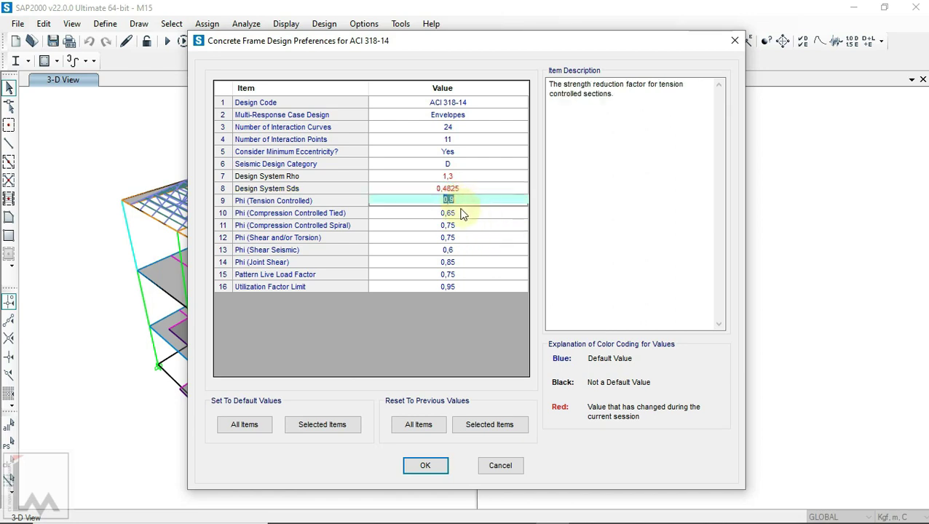
pyautogui.click(422, 465)
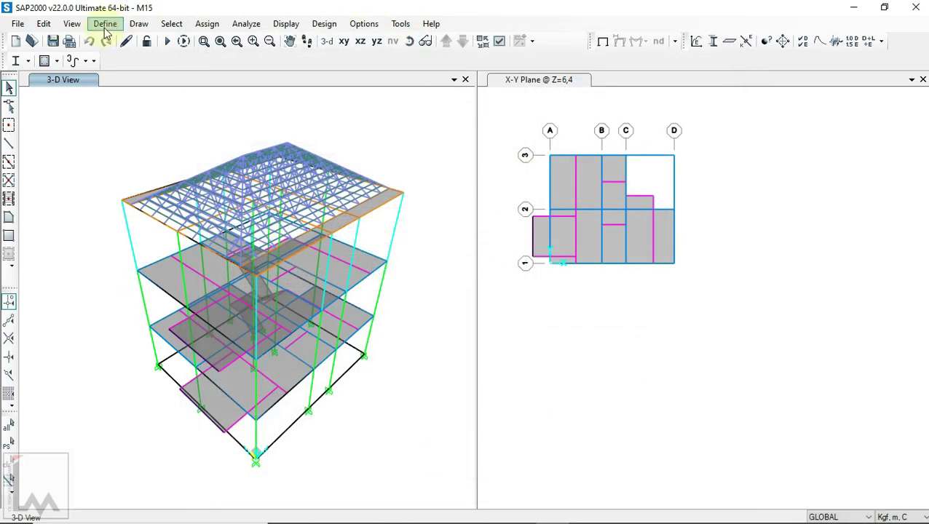
# Add COMB1–COMB9 to the concrete design combos and disable automatic code-based combinations.
pyautogui.click(45, 60)
pyautogui.click(85, 118)
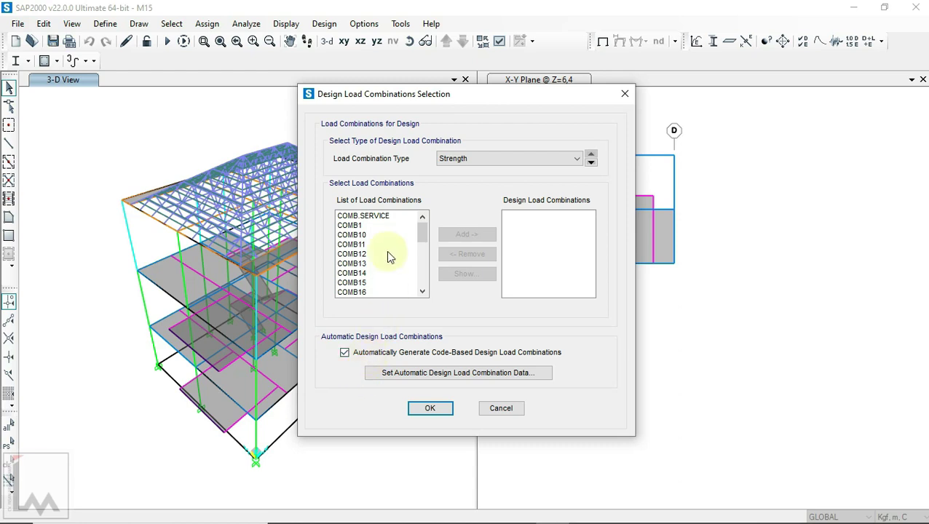
pyautogui.click(380, 217)
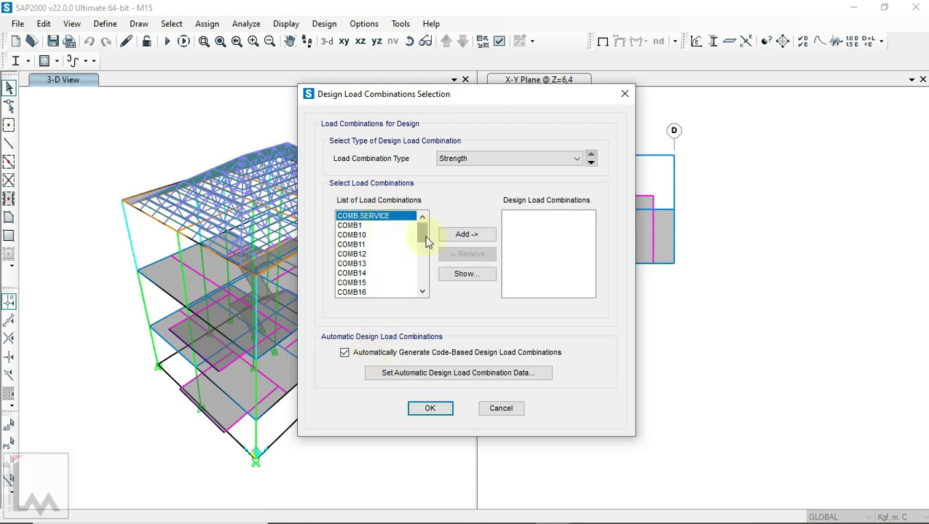
pyautogui.click(364, 225)
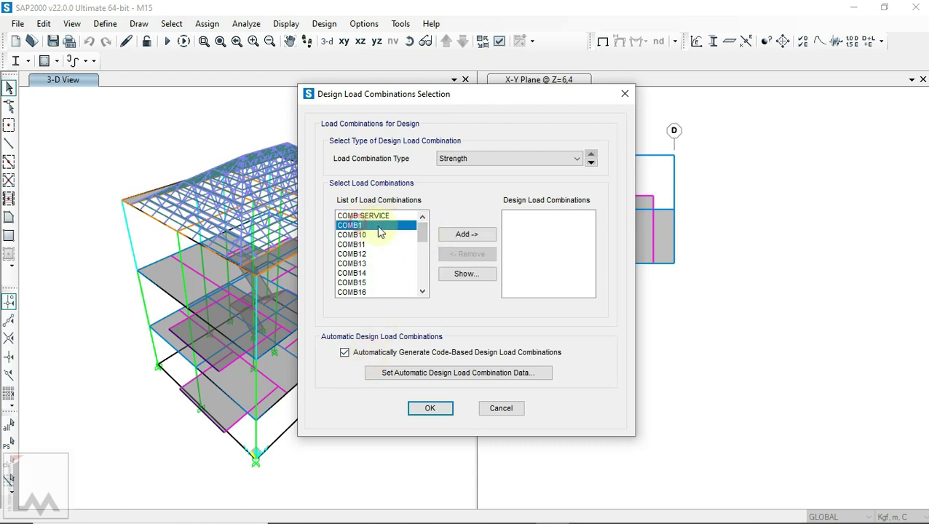
pyautogui.moveTo(422, 234); pyautogui.dragTo(423, 297)
pyautogui.keyDown('shift'); pyautogui.click(377, 291); pyautogui.keyUp('shift')
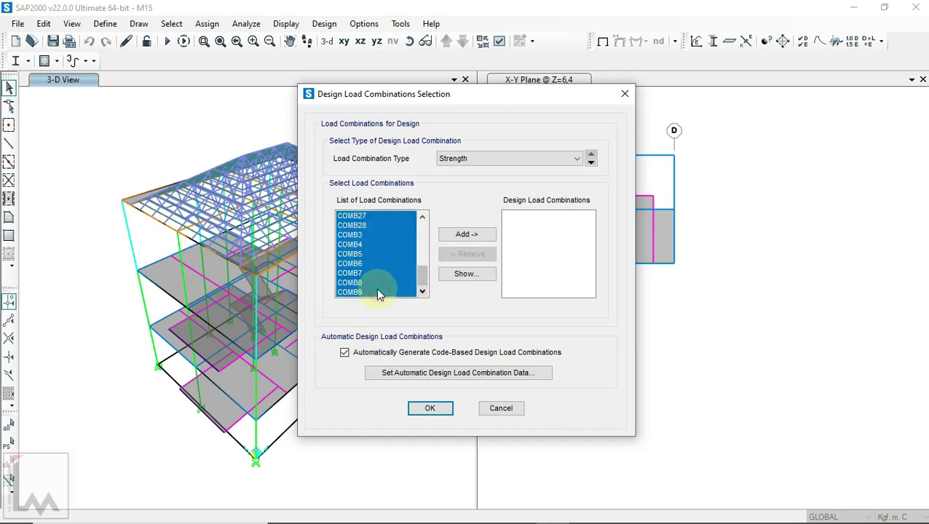
pyautogui.click(465, 233)
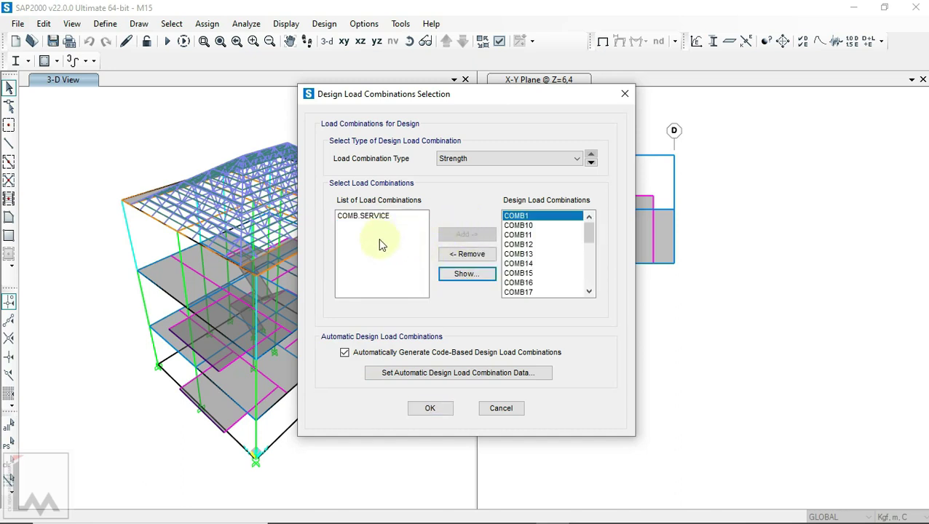
pyautogui.click(370, 355)
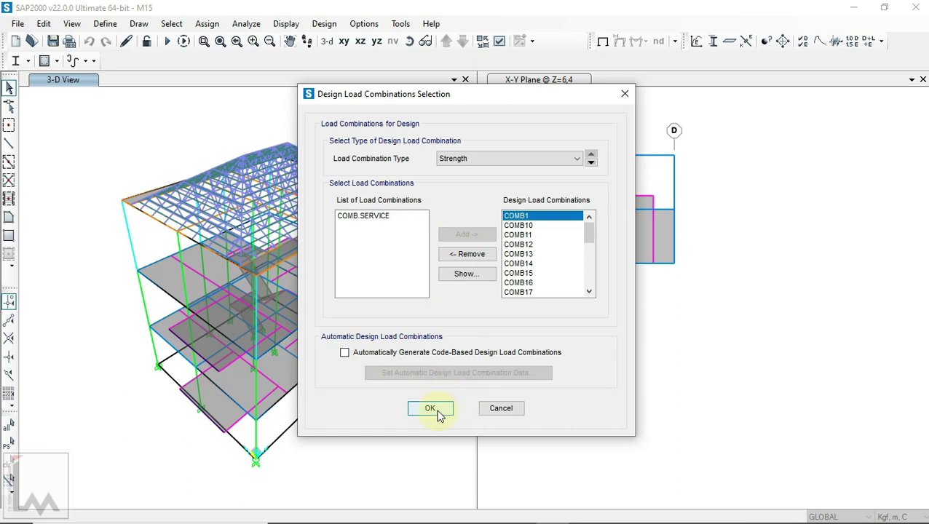
pyautogui.click(431, 409)
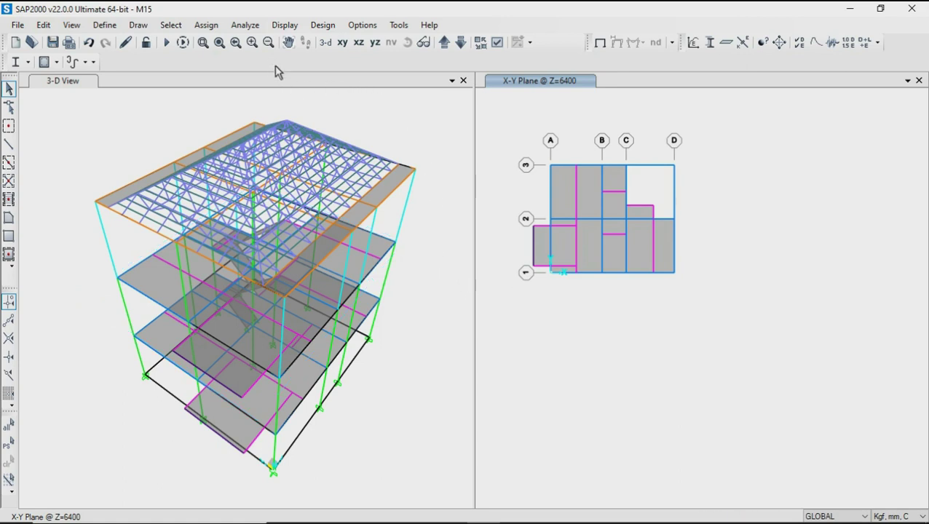
# Run the analysis for all load cases, then start the concrete frame design check.
pyautogui.click(255, 26)
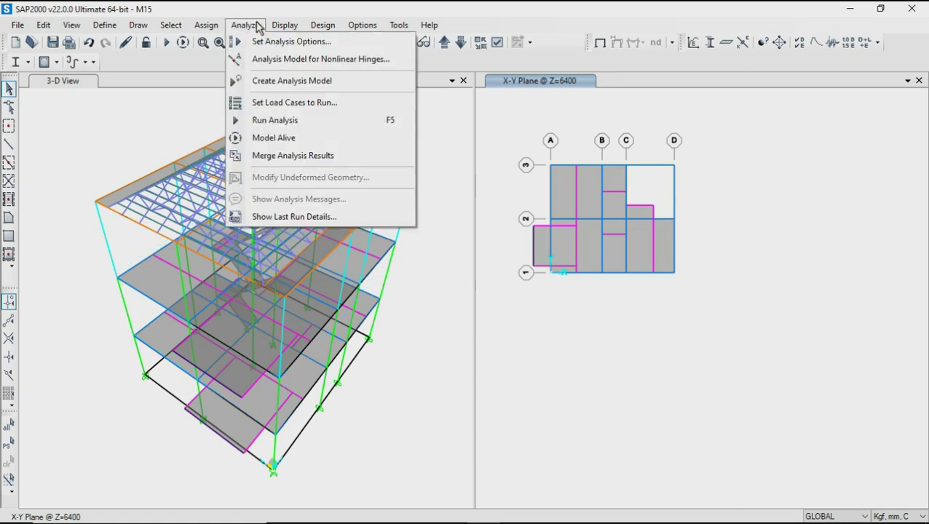
pyautogui.click(269, 120)
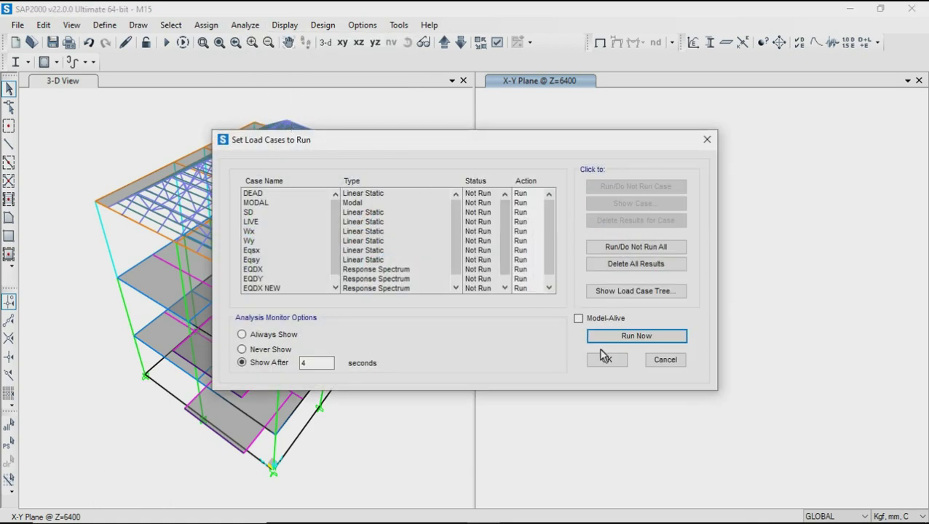
pyautogui.click(602, 337)
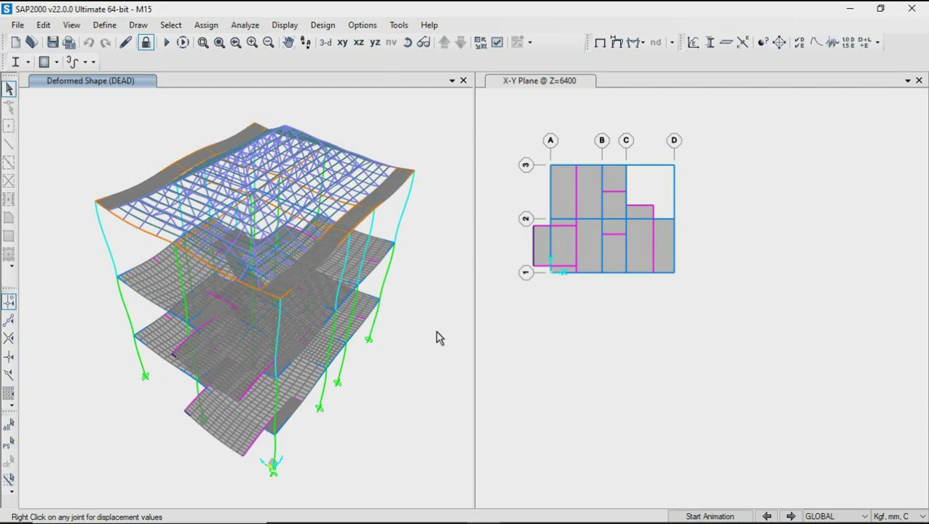
pyautogui.click(57, 63)
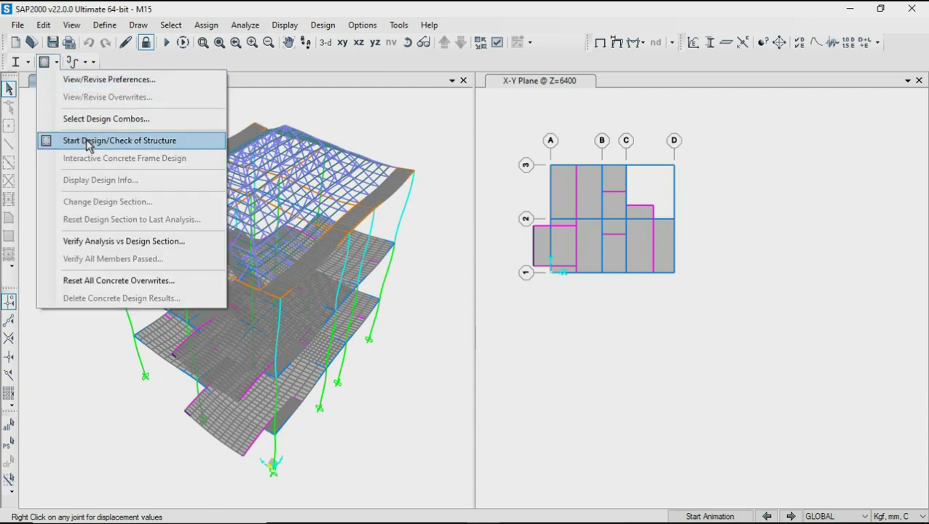
pyautogui.click(46, 139)
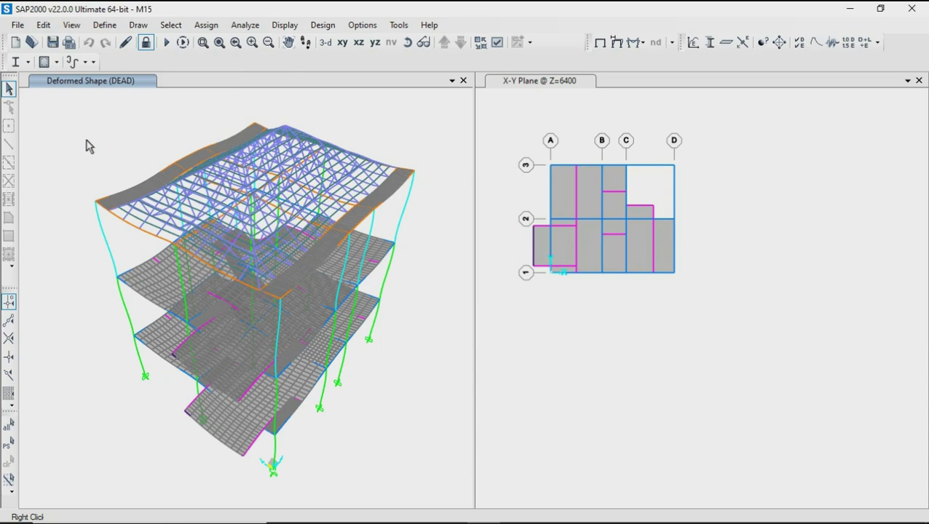
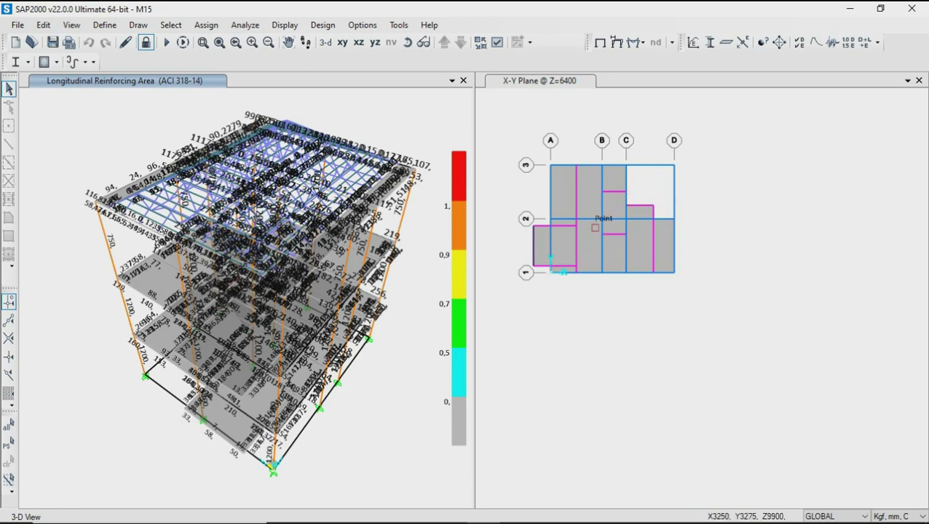
# Verify that the concrete frames' analysis and design sections match.
pyautogui.click(58, 62)
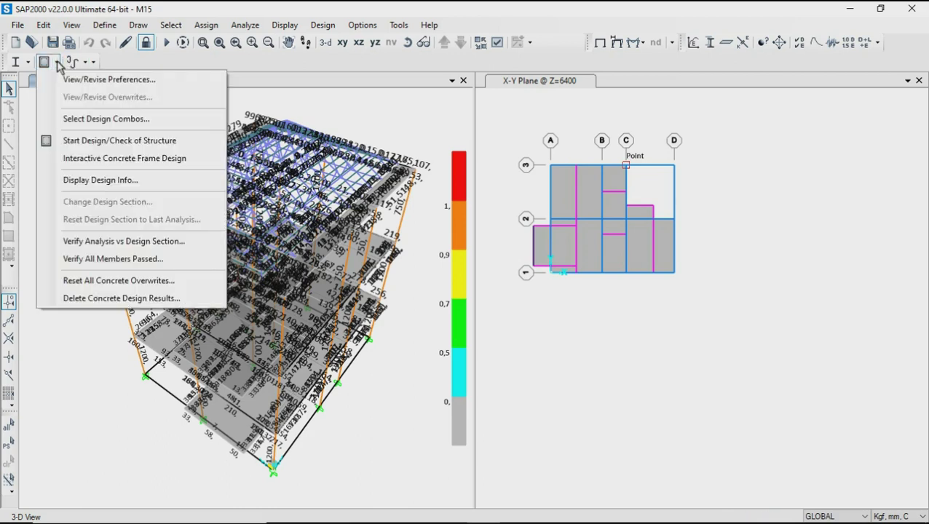
pyautogui.click(57, 64)
pyautogui.click(57, 63)
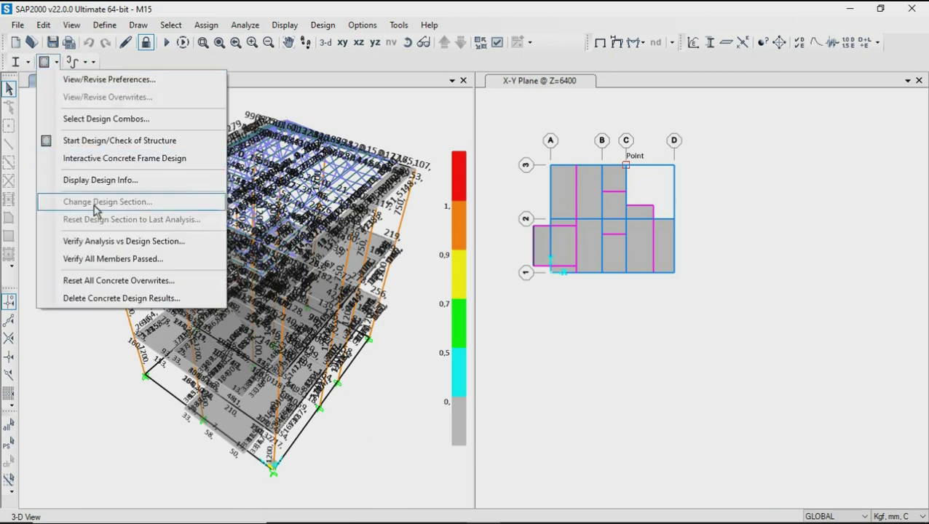
pyautogui.click(95, 241)
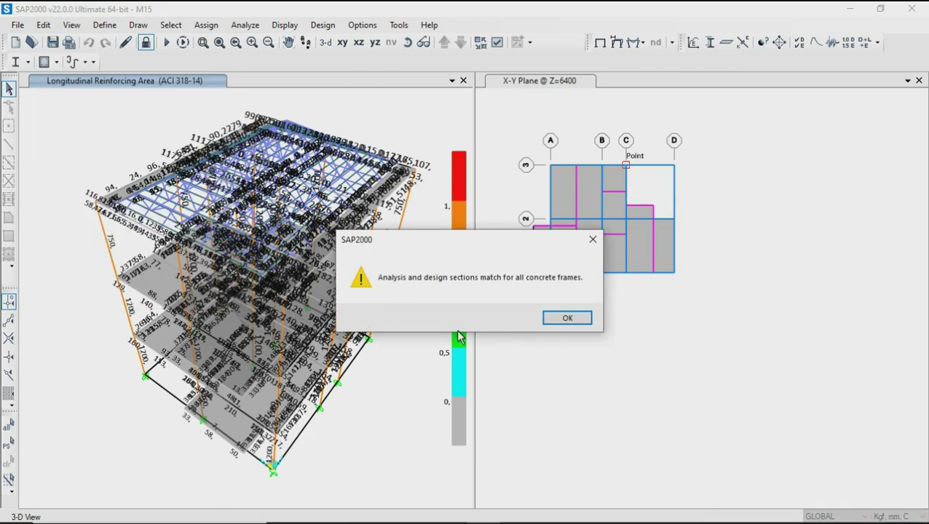
pyautogui.click(566, 318)
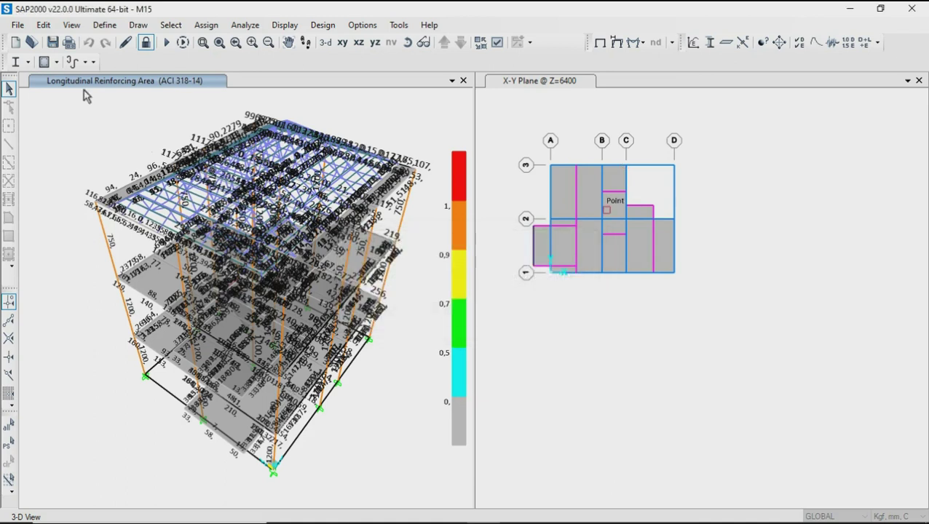
# Check whether all concrete members passed and select the 3 failing frames.
pyautogui.click(57, 63)
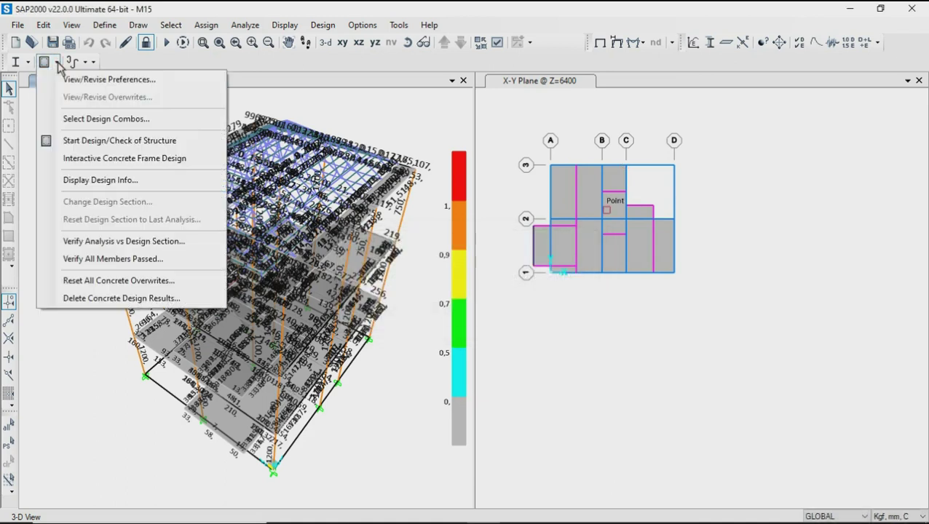
pyautogui.click(95, 258)
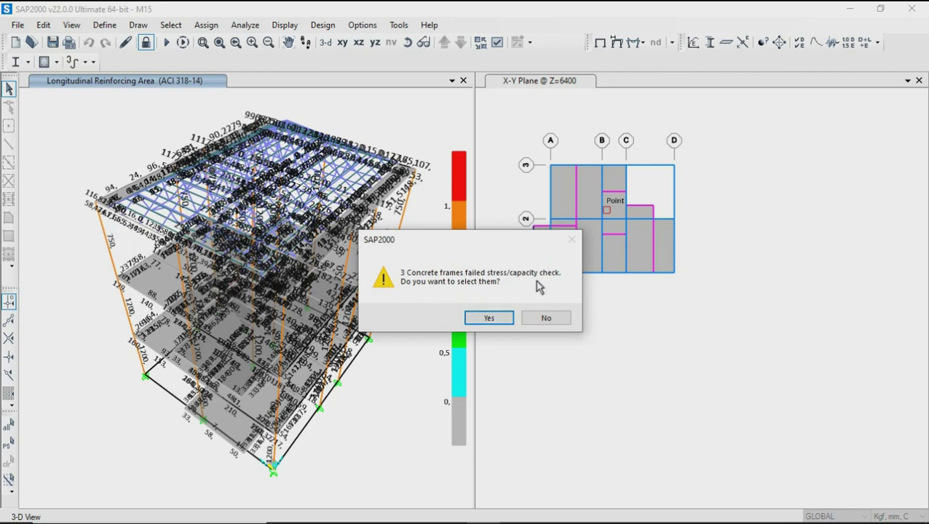
pyautogui.click(488, 317)
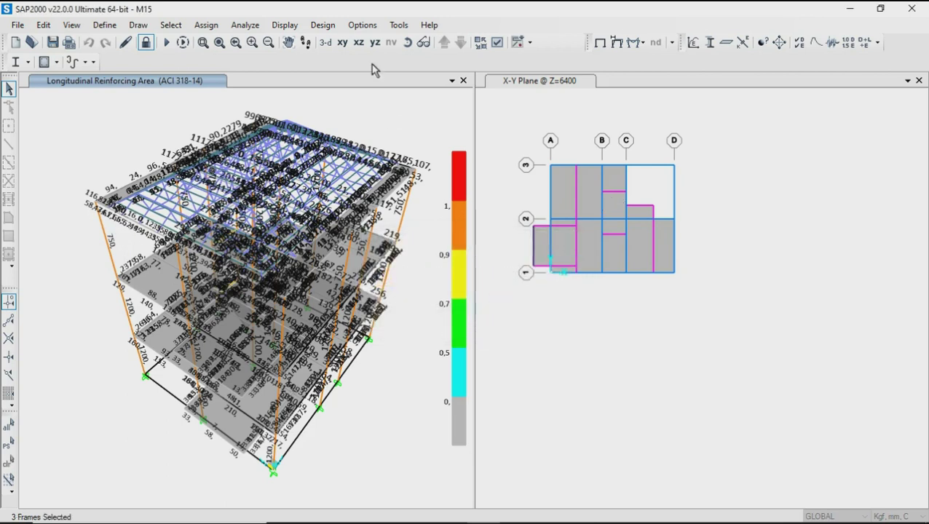
pyautogui.click(407, 42)
# Orbit and zoom the 3-D view onto the red failing stair landing beams.
pyautogui.moveTo(357, 413)
pyautogui.mouseDown()
pyautogui.moveTo(357, 248)
pyautogui.moveTo(359, 260)
pyautogui.mouseUp()
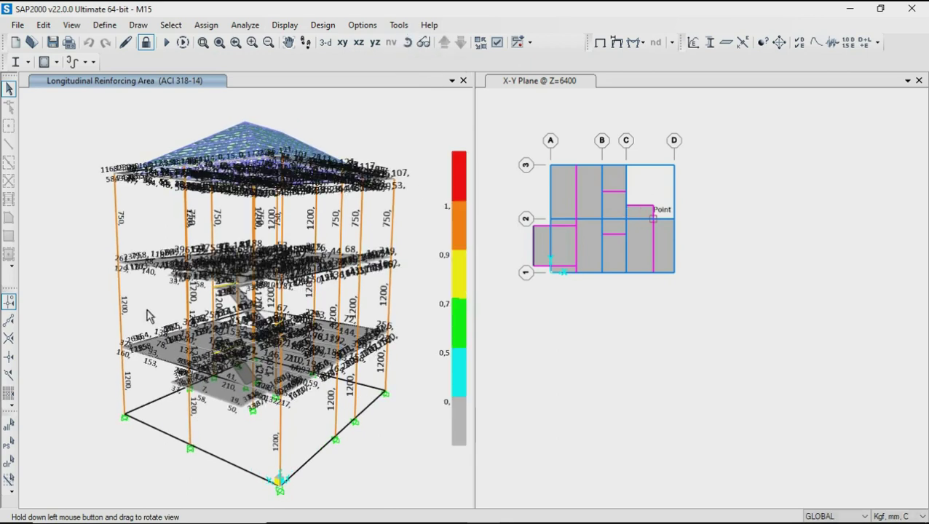
pyautogui.moveTo(79, 288); pyautogui.dragTo(562, 345)
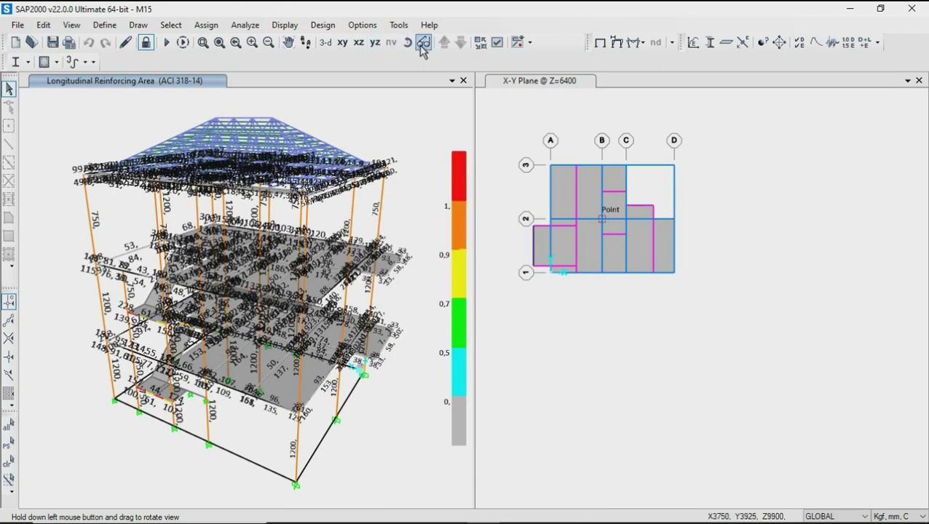
pyautogui.moveTo(37, 281)
pyautogui.mouseDown()
pyautogui.moveTo(434, 321)
pyautogui.moveTo(454, 317)
pyautogui.moveTo(450, 287)
pyautogui.mouseUp()
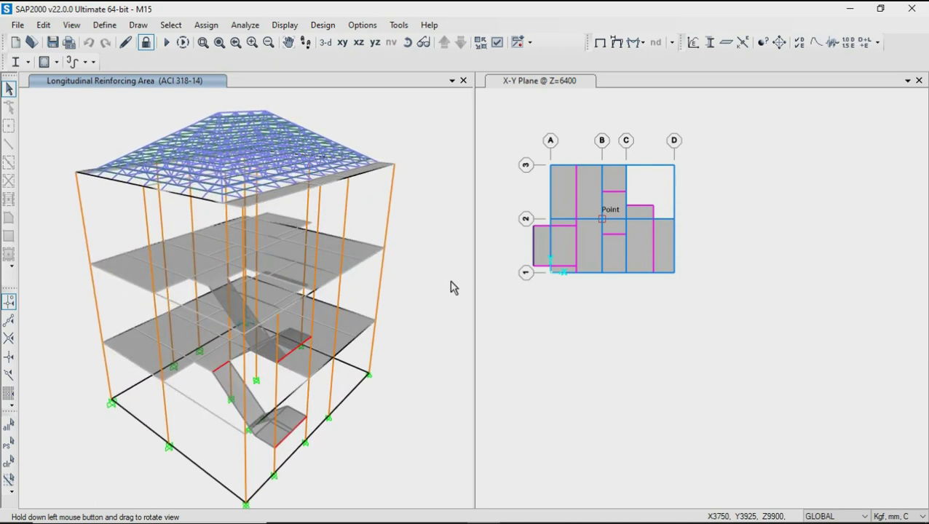
pyautogui.scroll(2, 375, 348)
pyautogui.scroll(2, 364, 320)
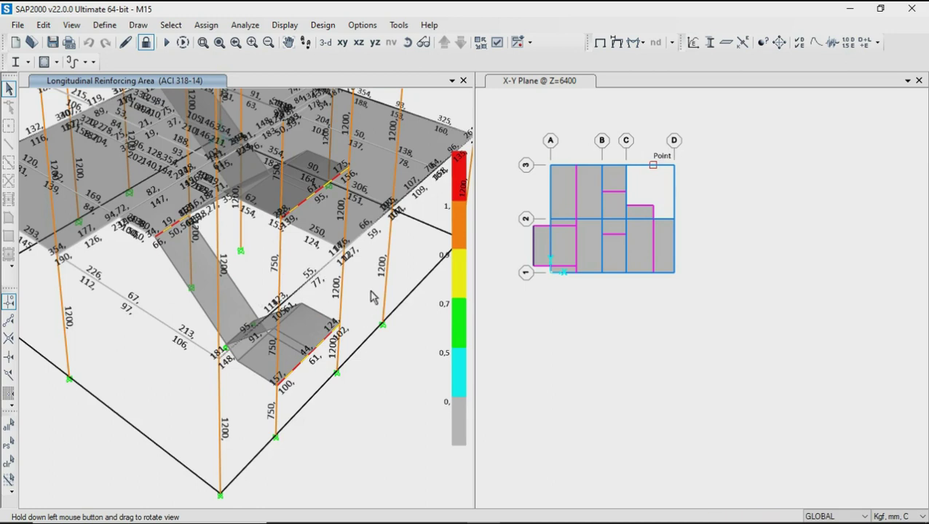
pyautogui.rightClick(304, 209)
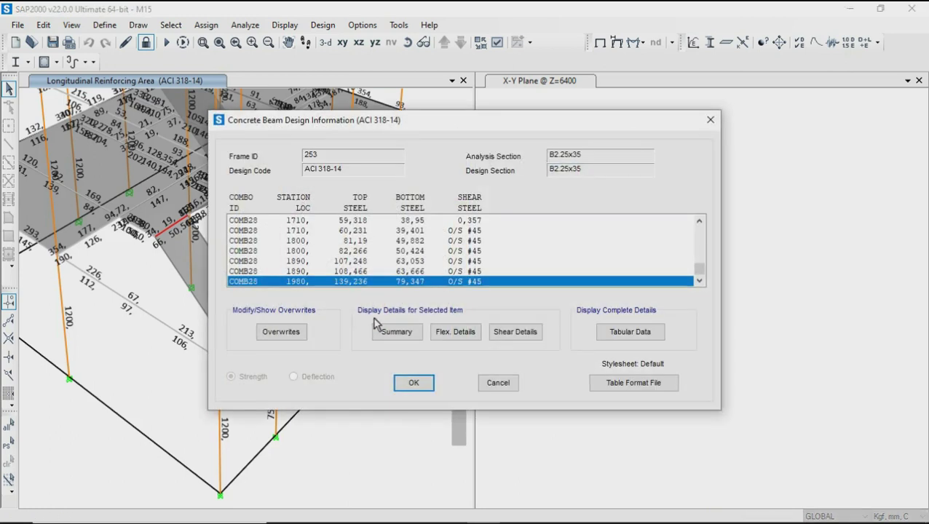
pyautogui.click(397, 334)
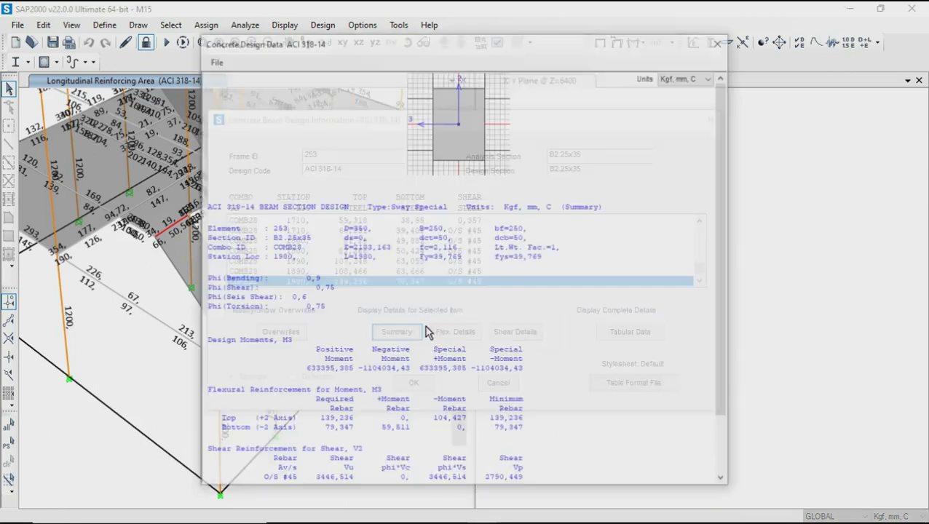
pyautogui.scroll(-3, 466, 327)
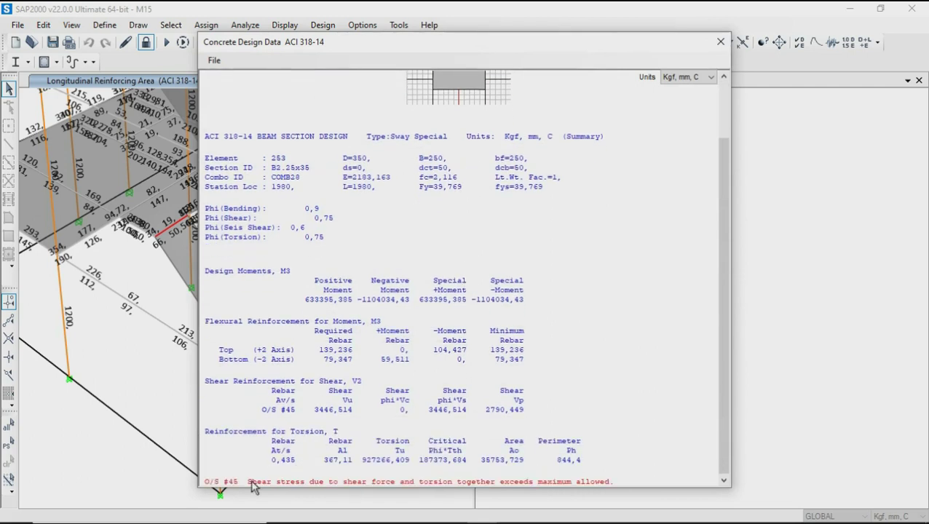
pyautogui.moveTo(206, 483); pyautogui.dragTo(486, 488)
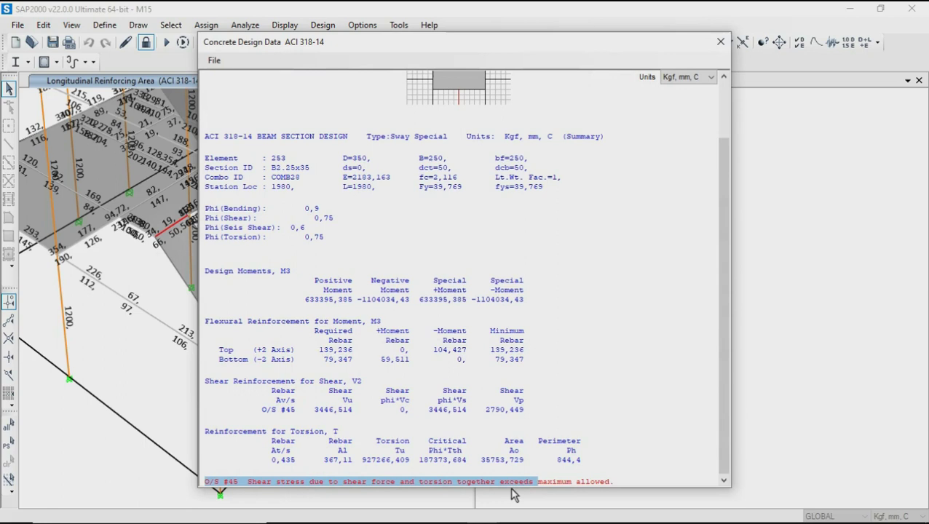
pyautogui.moveTo(511, 494); pyautogui.dragTo(624, 495)
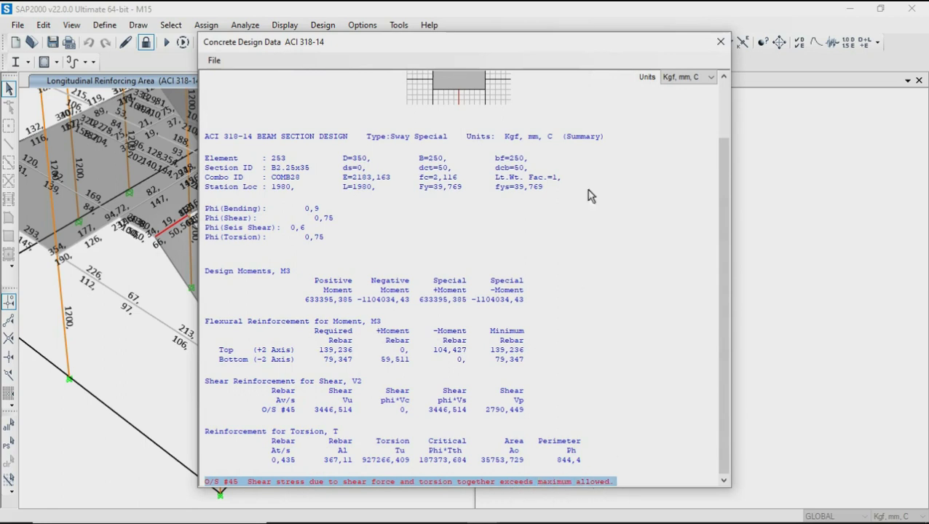
pyautogui.click(720, 42)
pyautogui.click(492, 386)
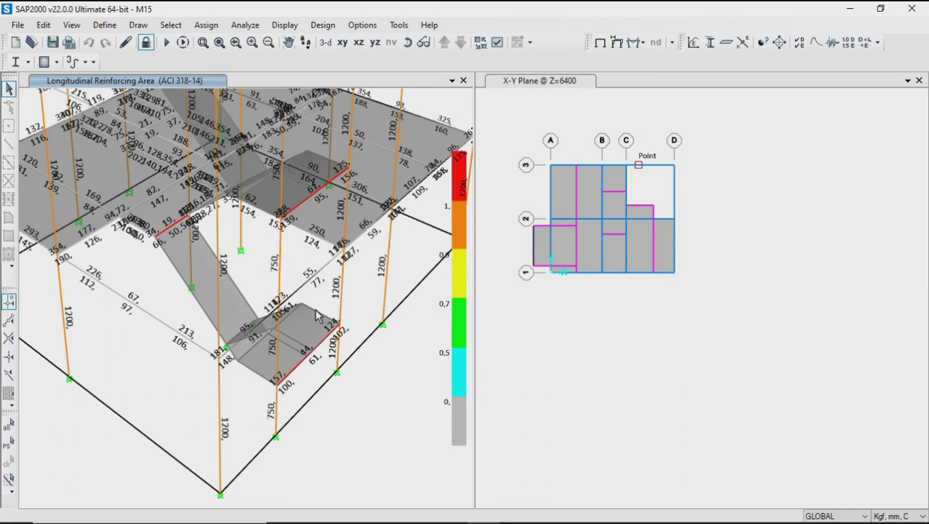
# Unlock the model, discarding results, and select the lower and upper landing beams.
pyautogui.click(147, 42)
pyautogui.click(488, 324)
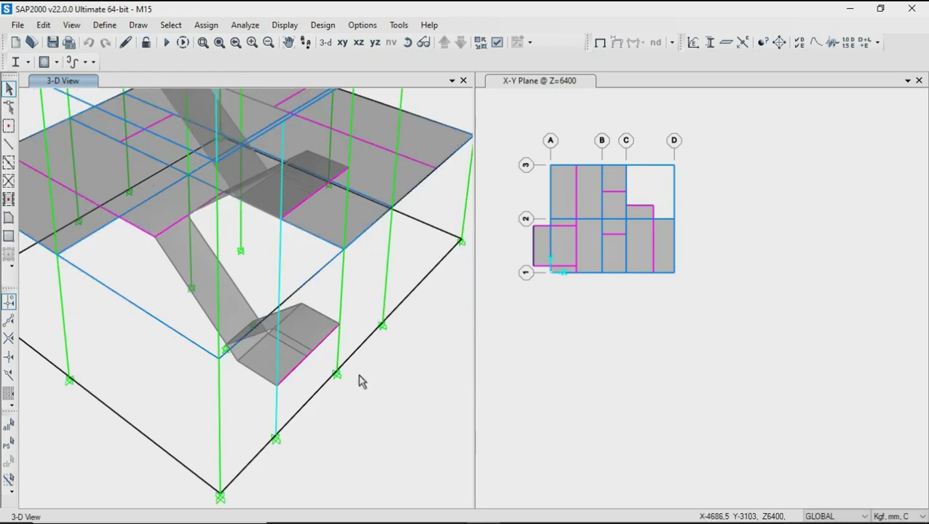
pyautogui.click(325, 341)
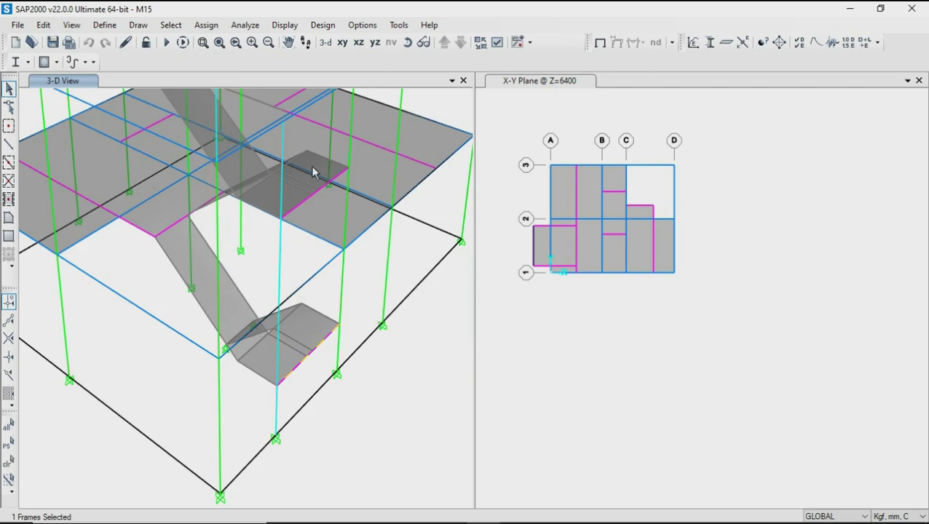
pyautogui.click(302, 204)
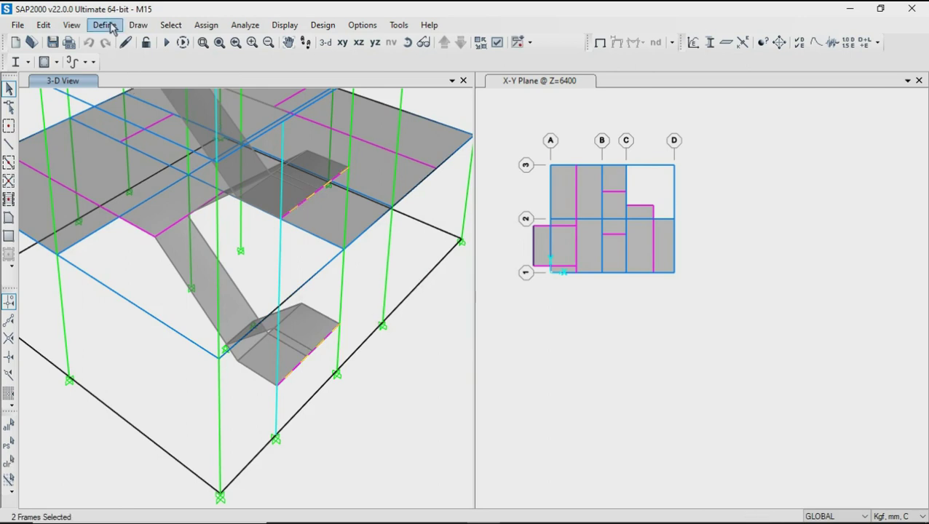
# Assign the B1.25x45 frame section to both beams and orbit to inspect them.
pyautogui.click(207, 26)
pyautogui.moveTo(227, 59)
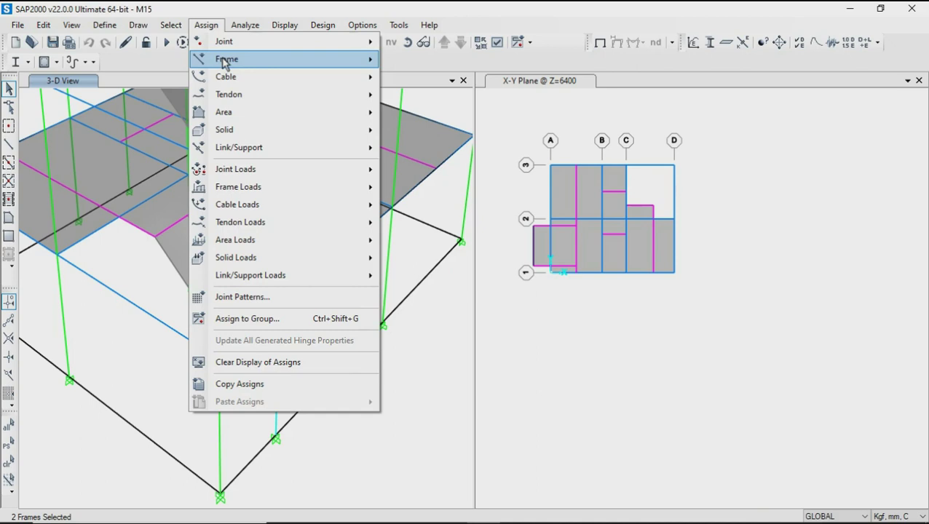
pyautogui.click(412, 65)
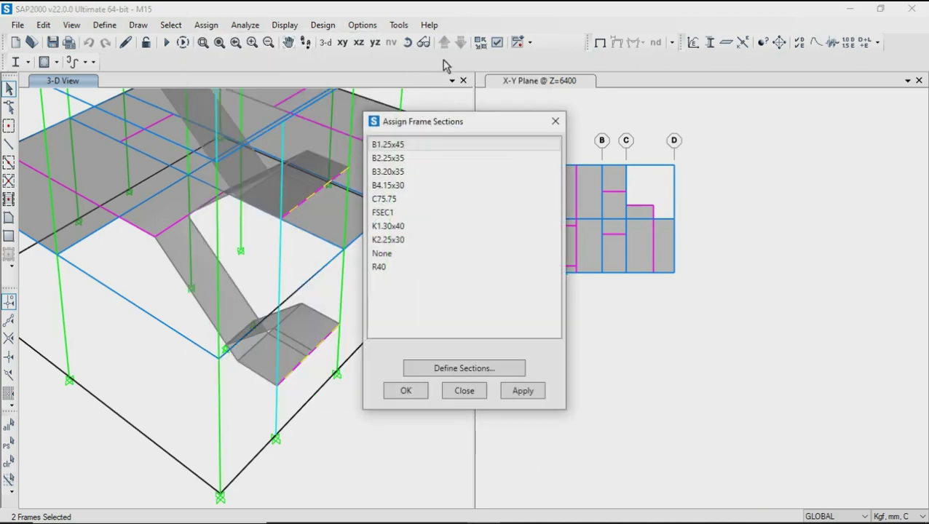
pyautogui.click(401, 147)
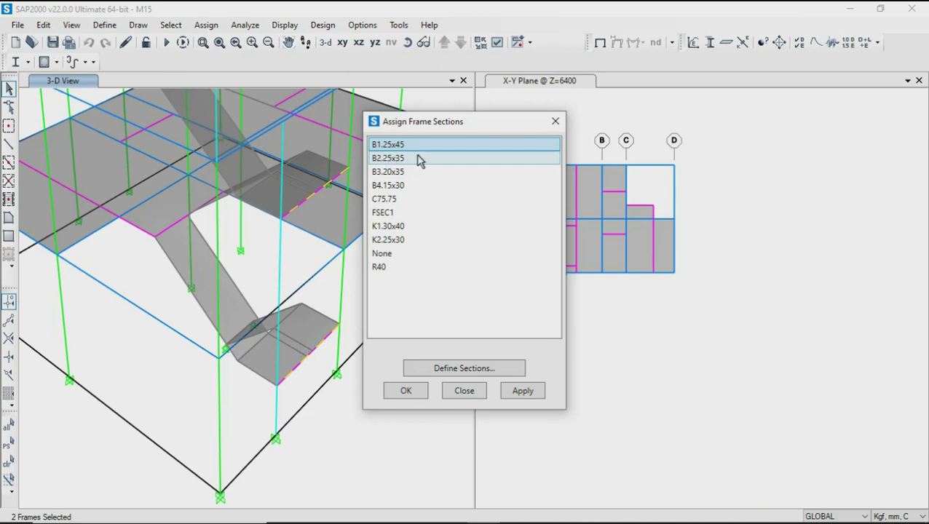
pyautogui.click(415, 394)
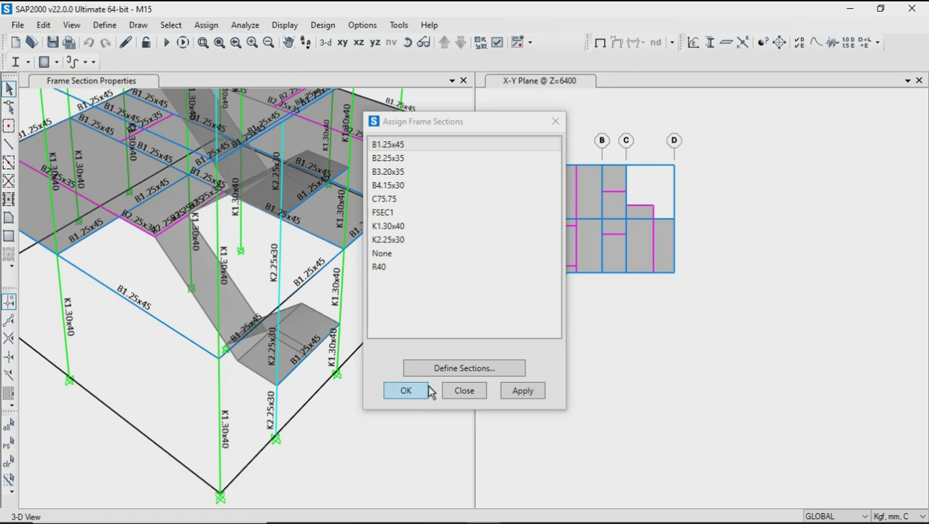
pyautogui.click(406, 397)
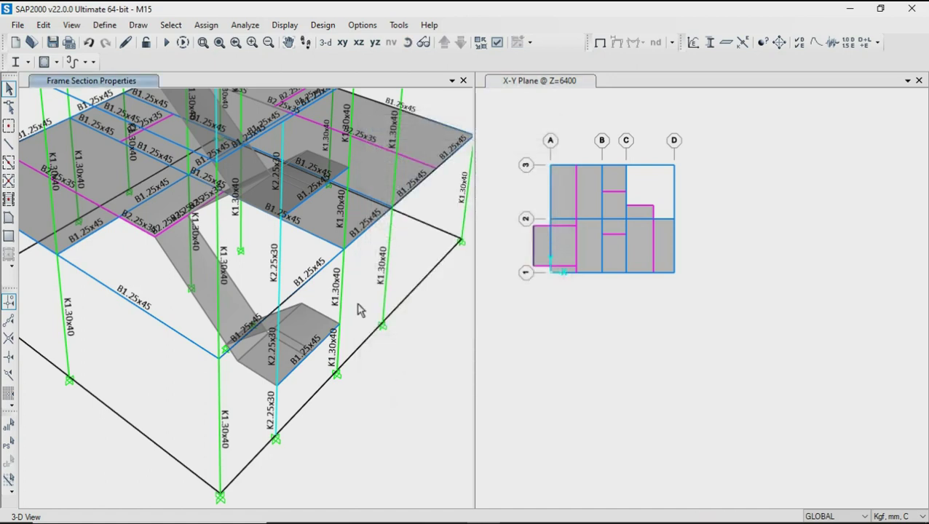
pyautogui.click(407, 42)
pyautogui.moveTo(428, 326)
pyautogui.mouseDown()
pyautogui.moveTo(426, 345)
pyautogui.moveTo(301, 363)
pyautogui.moveTo(370, 355)
pyautogui.moveTo(402, 326)
pyautogui.moveTo(394, 353)
pyautogui.mouseUp()
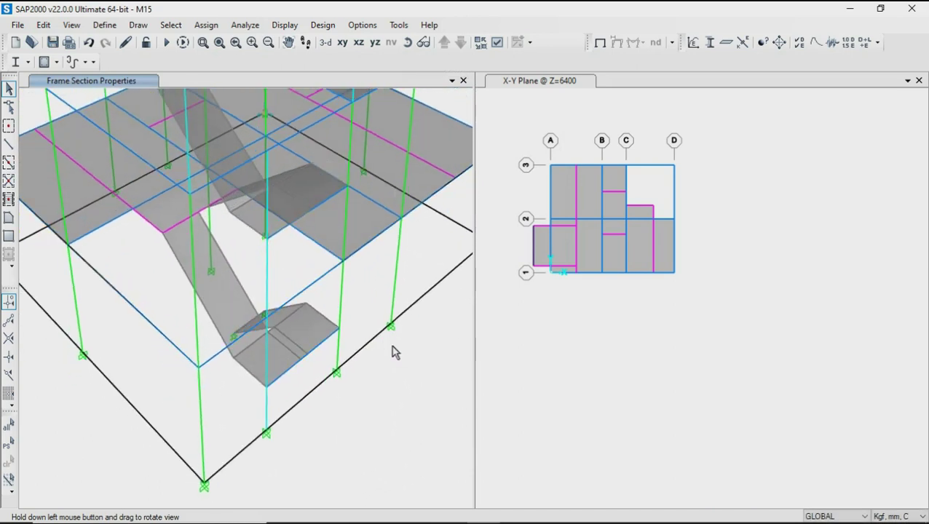
# Rerun the analysis for all load cases, then start the concrete frame design check.
pyautogui.click(249, 28)
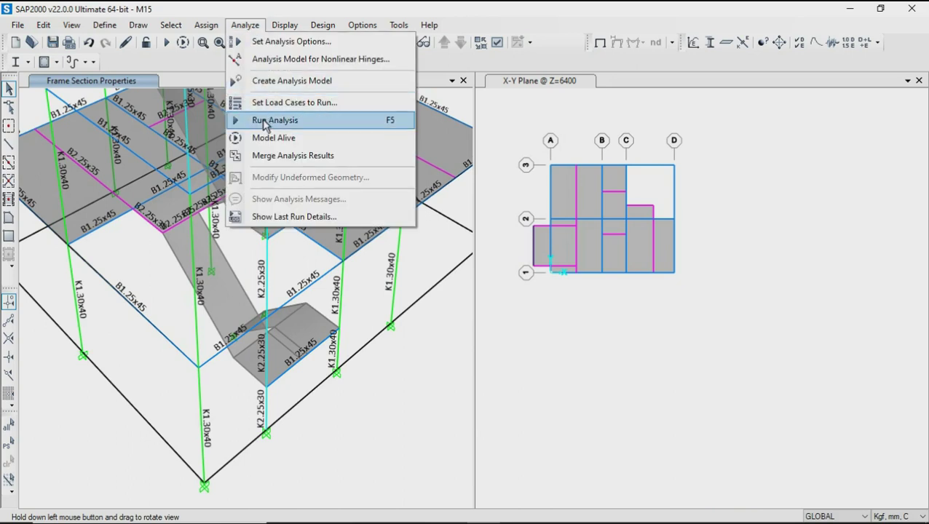
pyautogui.click(265, 122)
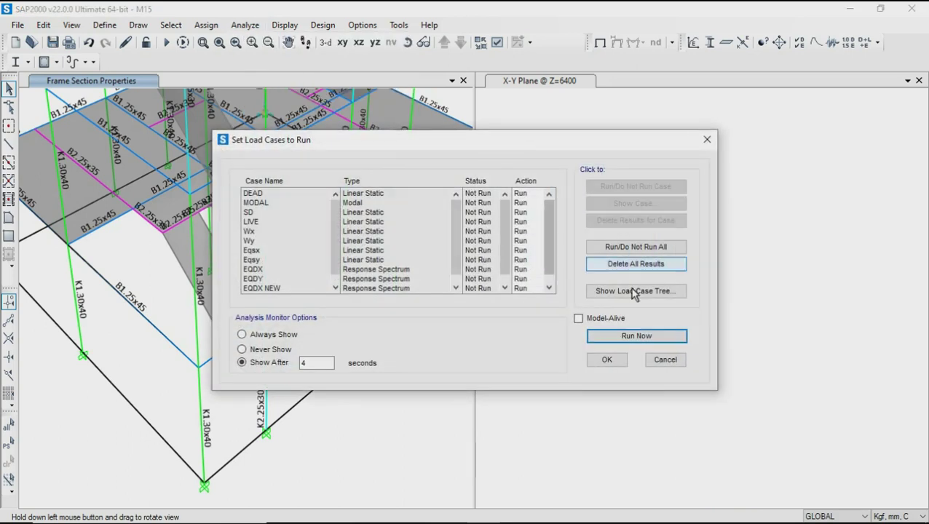
pyautogui.click(674, 342)
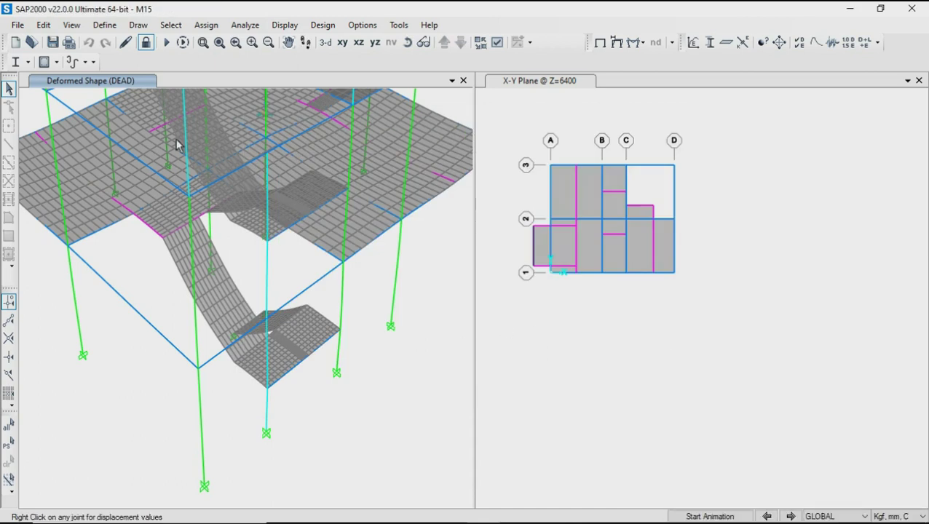
pyautogui.click(56, 62)
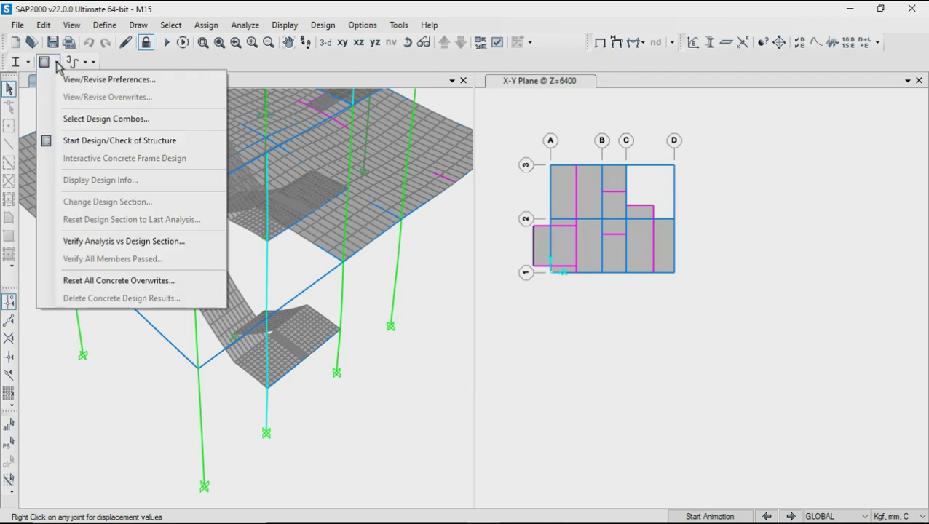
pyautogui.click(76, 141)
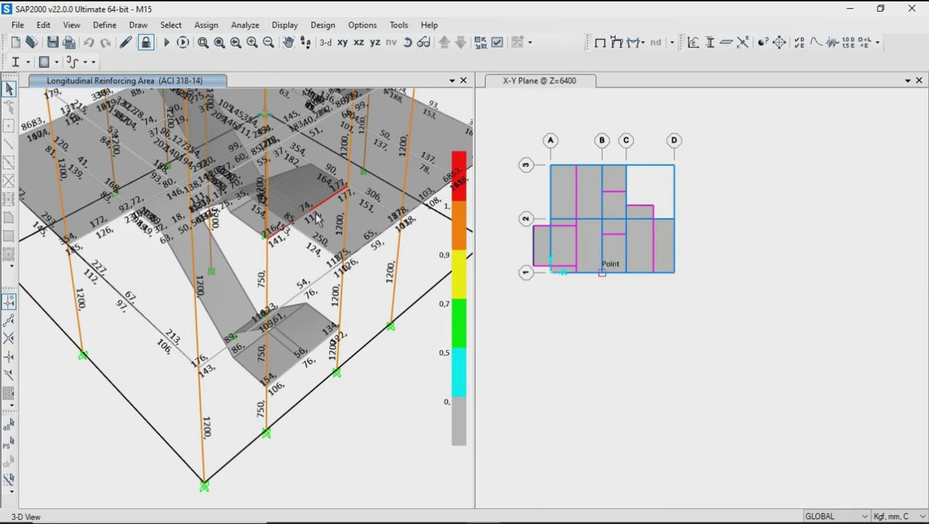
# Check whether all members passed and select the single failing concrete frame.
pyautogui.moveTo(357, 204); pyautogui.dragTo(339, 271, button='middle')
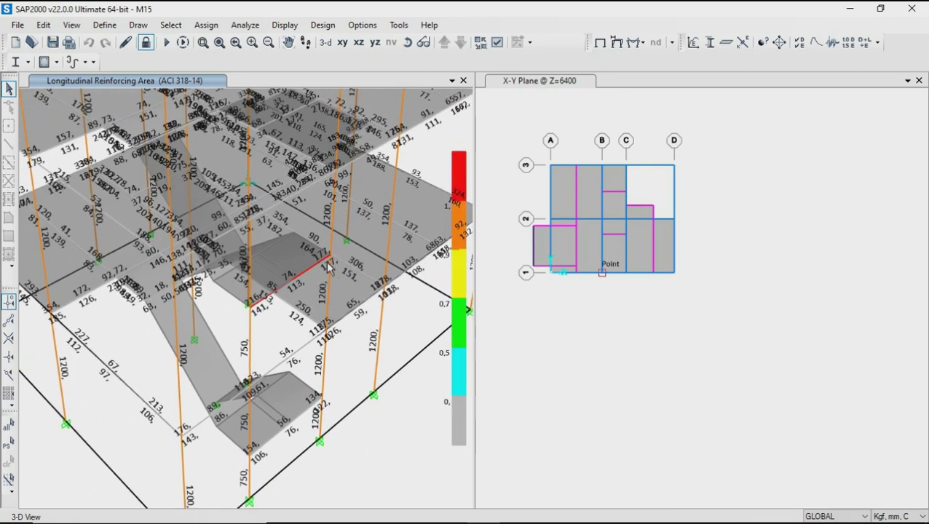
pyautogui.click(59, 61)
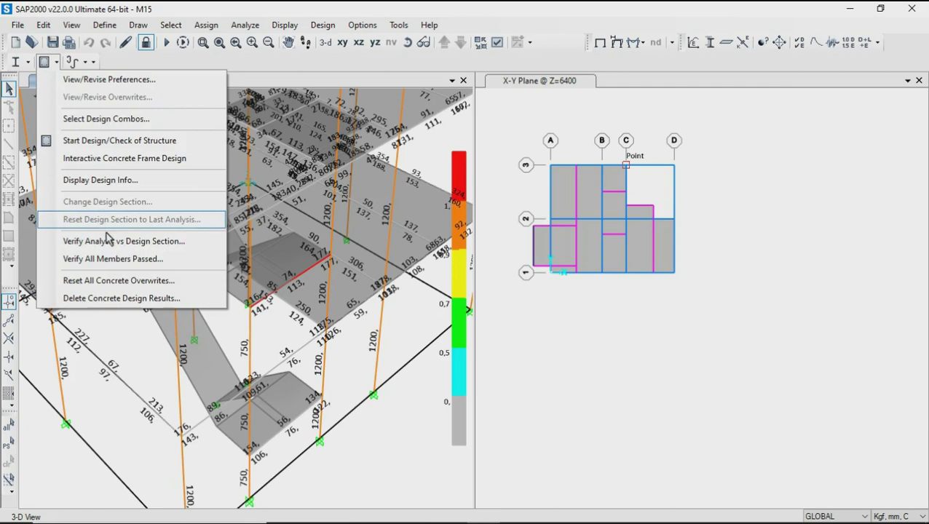
pyautogui.click(105, 261)
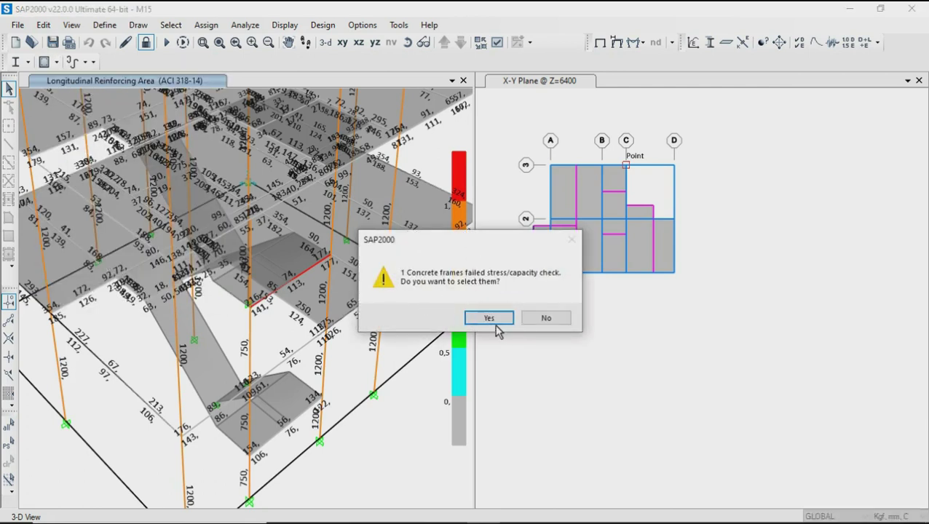
pyautogui.click(543, 321)
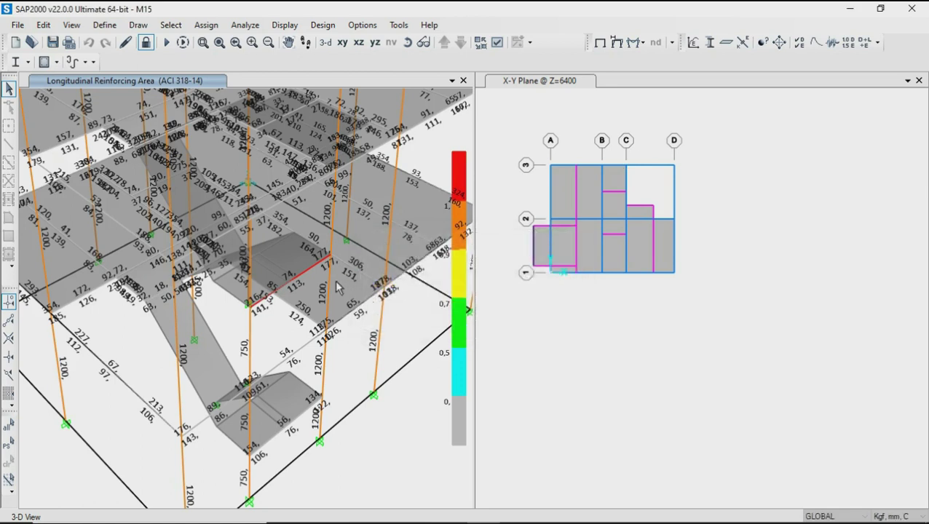
pyautogui.click(56, 62)
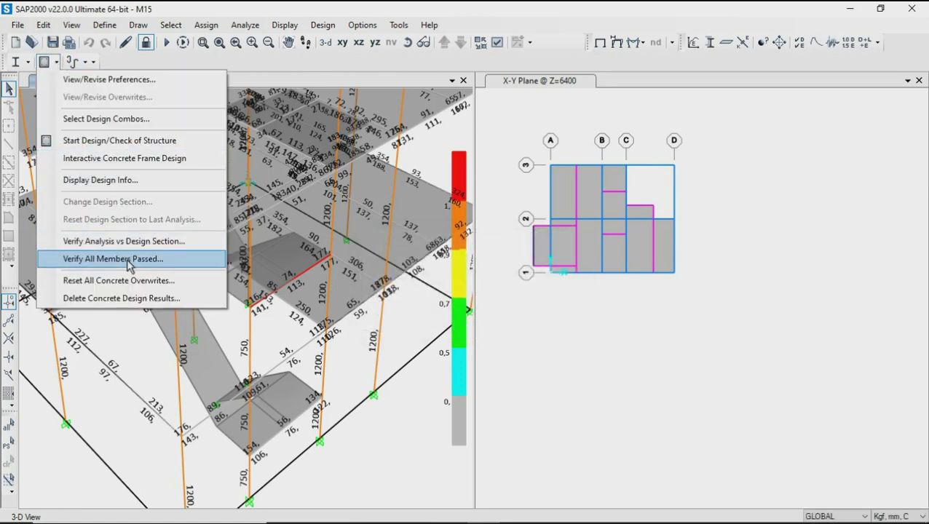
pyautogui.click(129, 259)
pyautogui.click(488, 322)
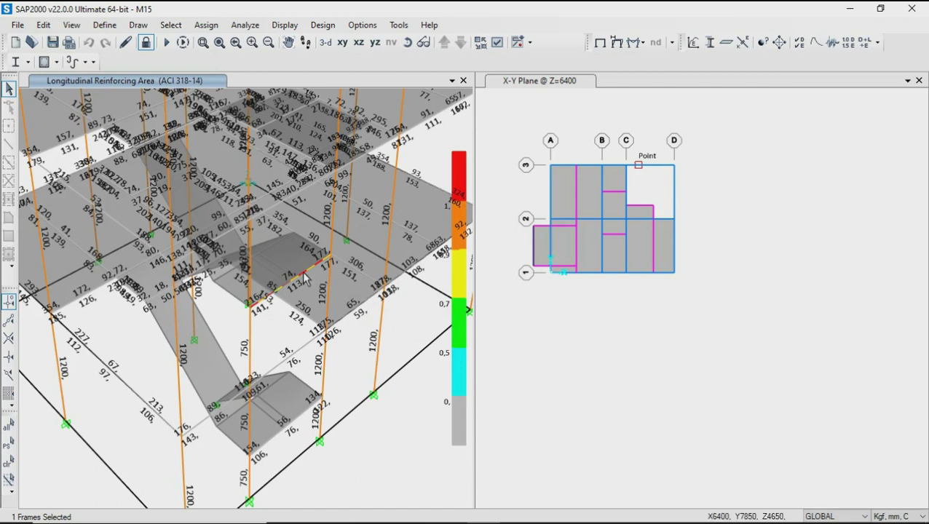
# Clear the selection, zoom to the red beam 253 and open its design details.
pyautogui.click(309, 279)
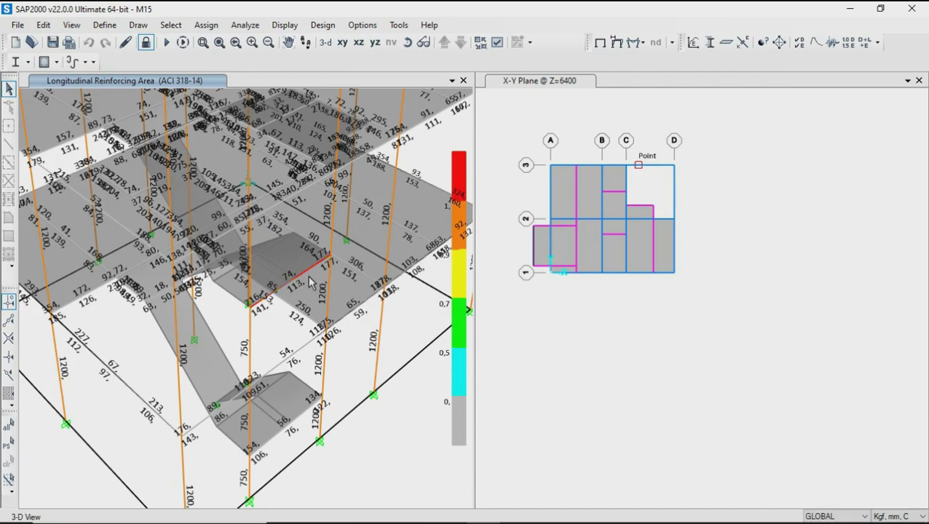
pyautogui.scroll(2, 308, 281)
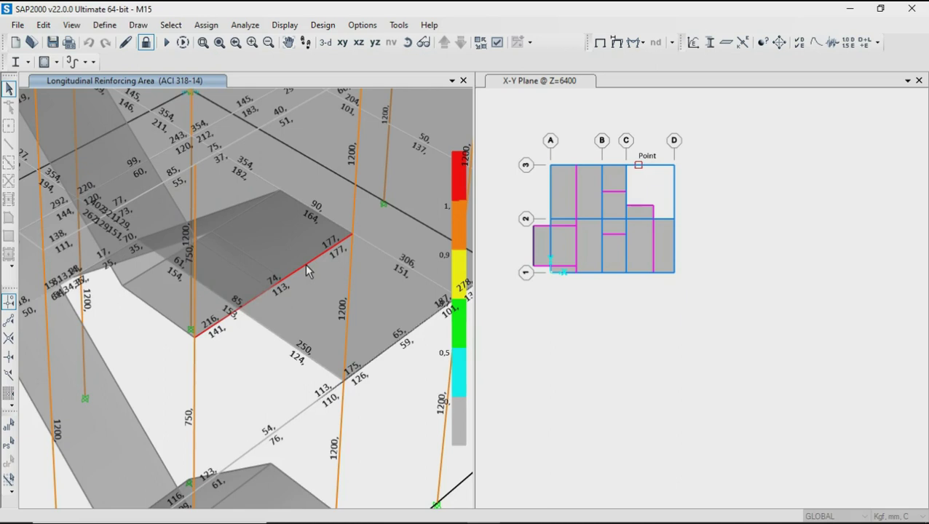
pyautogui.rightClick(326, 279)
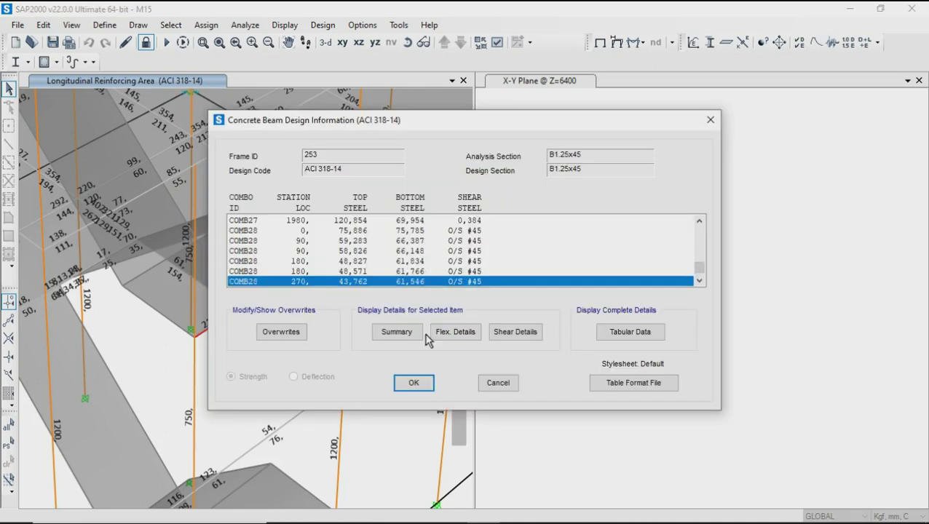
pyautogui.click(414, 337)
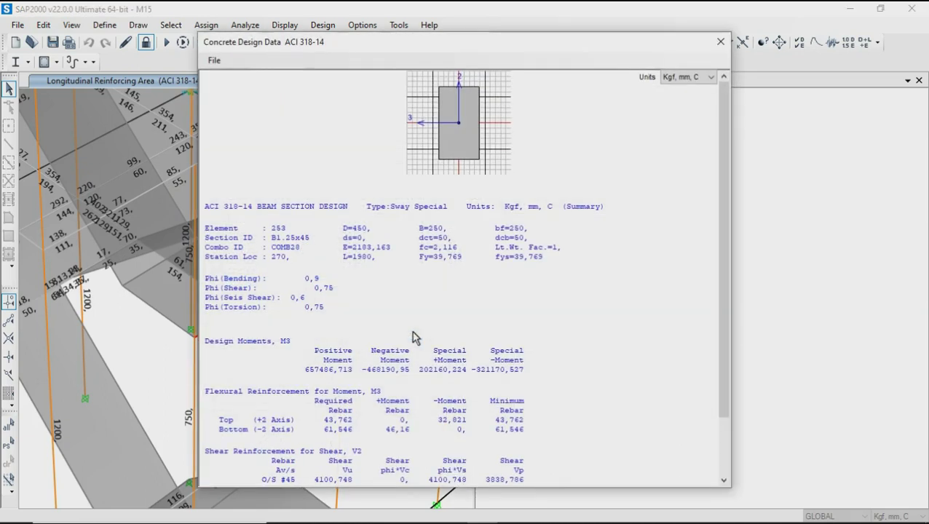
pyautogui.scroll(-3, 447, 449)
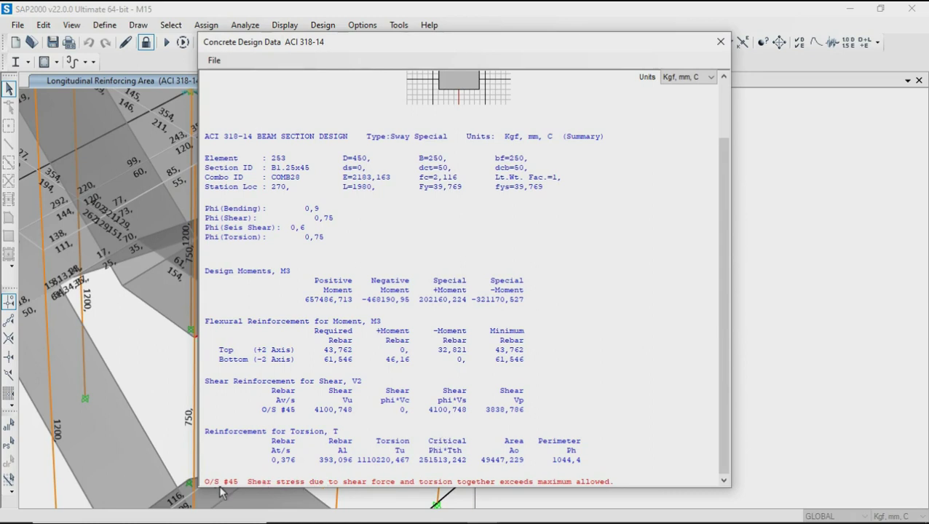
pyautogui.moveTo(204, 484); pyautogui.dragTo(613, 499)
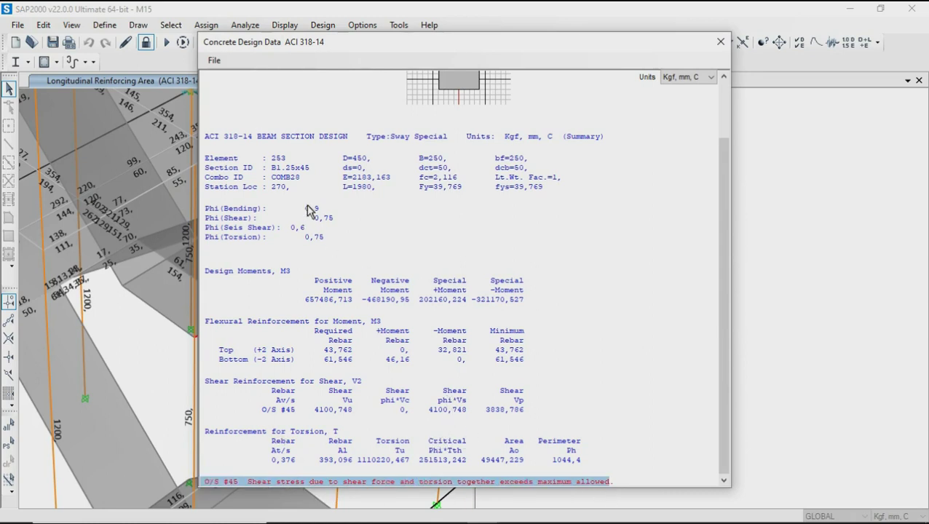
pyautogui.click(721, 42)
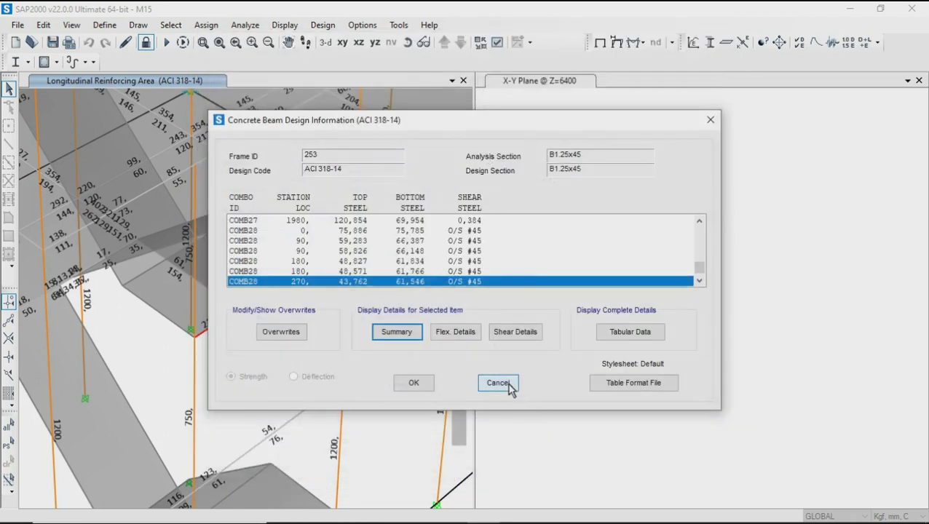
pyautogui.click(504, 384)
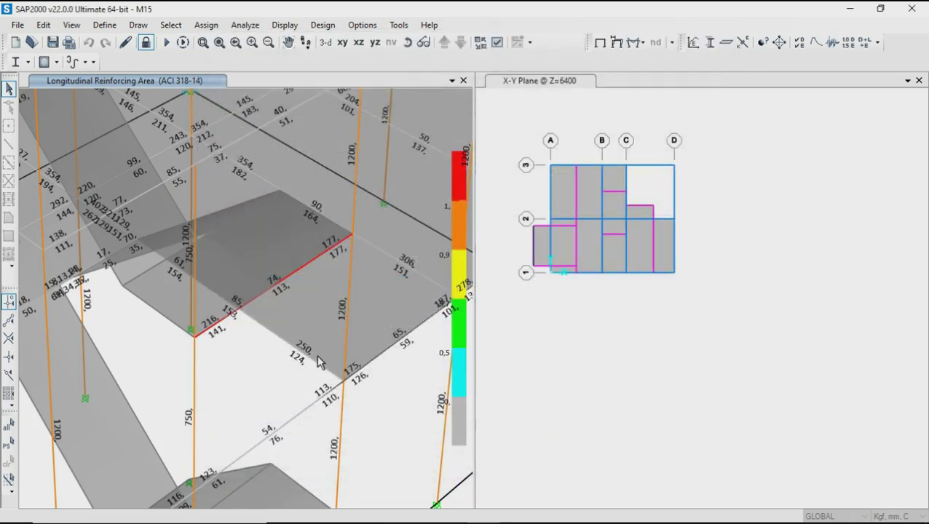
# Show the deformed shape with COMB28 chosen as the combination.
pyautogui.click(616, 42)
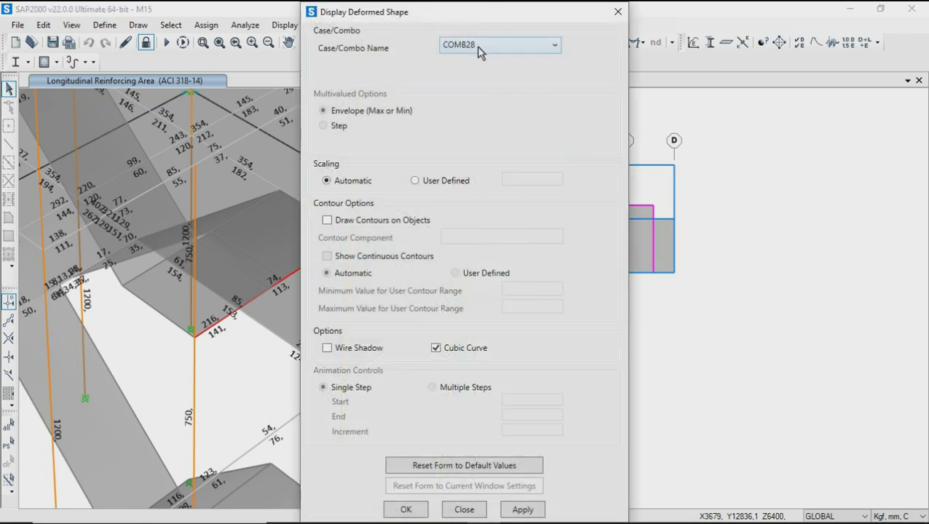
pyautogui.click(477, 45)
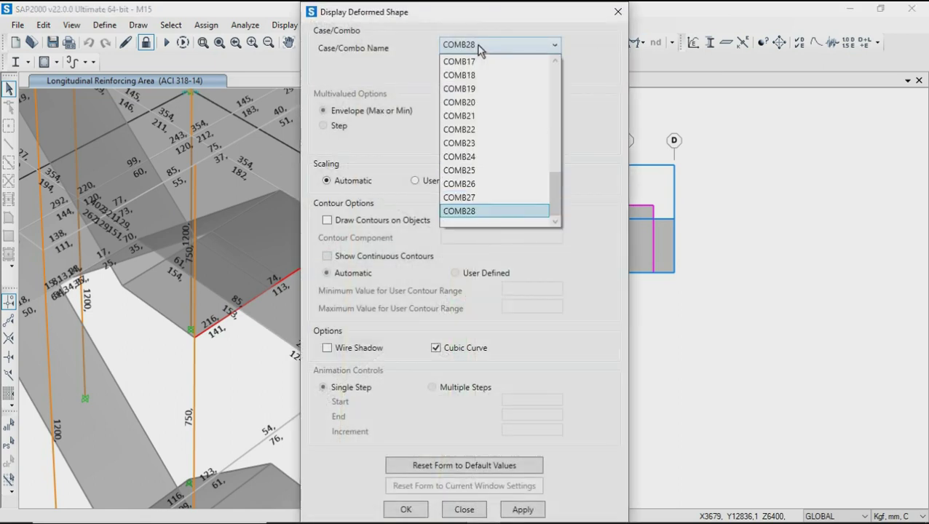
pyautogui.click(485, 211)
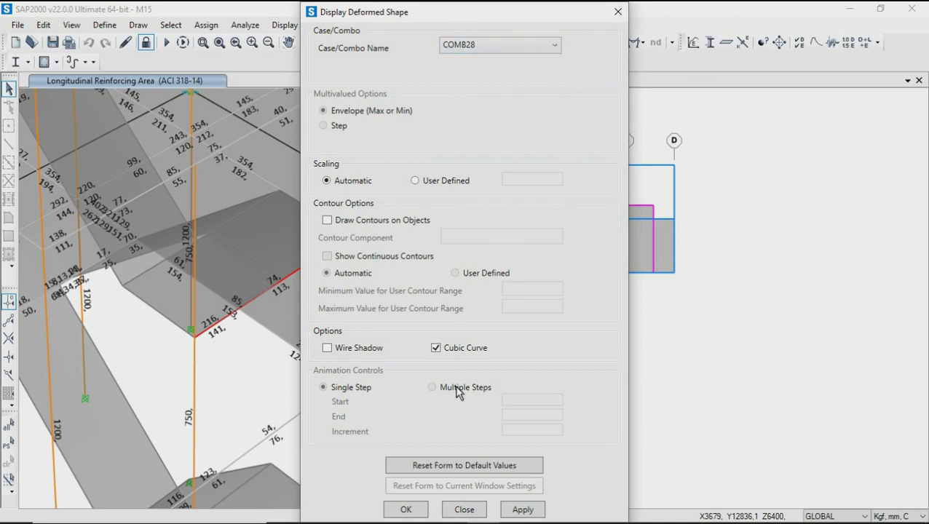
pyautogui.click(405, 510)
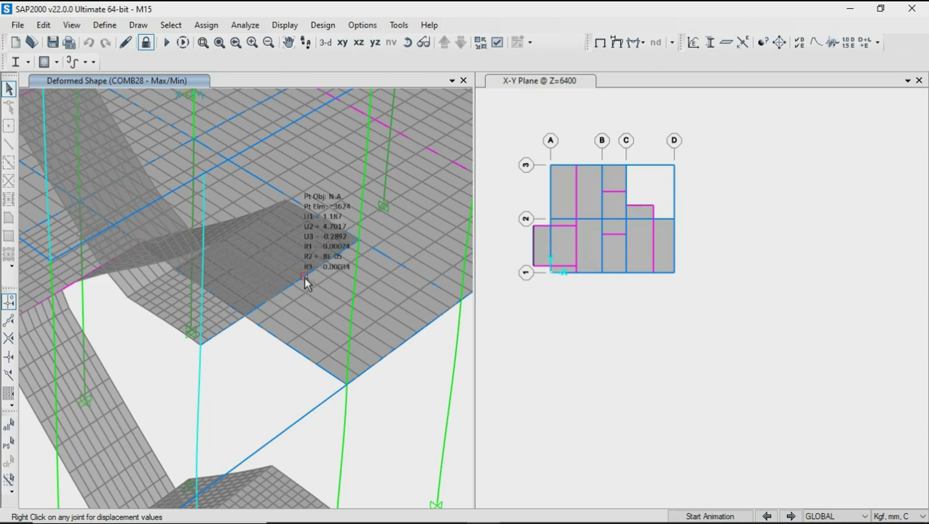
# Zoom and orbit to a top-down view of the stair, then start the deformation animation.
pyautogui.scroll(-3, 305, 284)
pyautogui.scroll(-2, 304, 283)
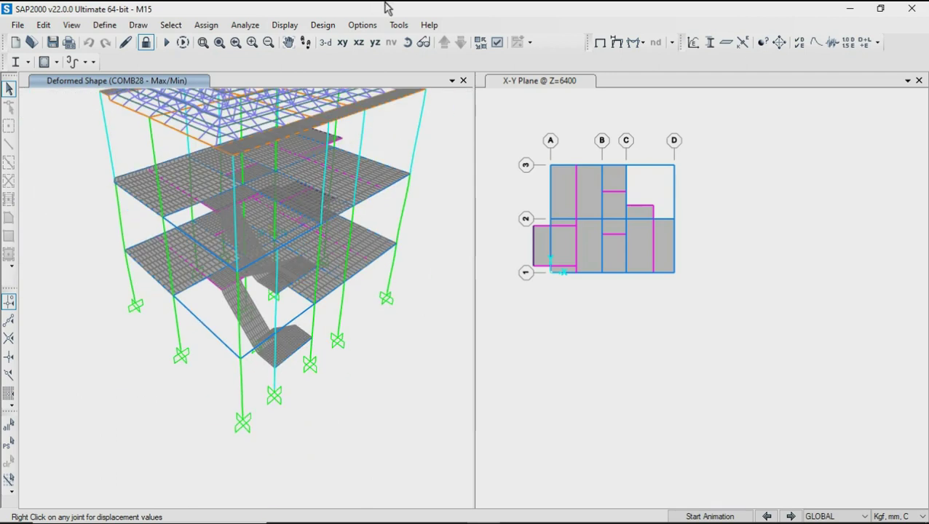
pyautogui.click(407, 42)
pyautogui.moveTo(177, 429)
pyautogui.mouseDown()
pyautogui.moveTo(362, 298)
pyautogui.moveTo(315, 347)
pyautogui.mouseUp()
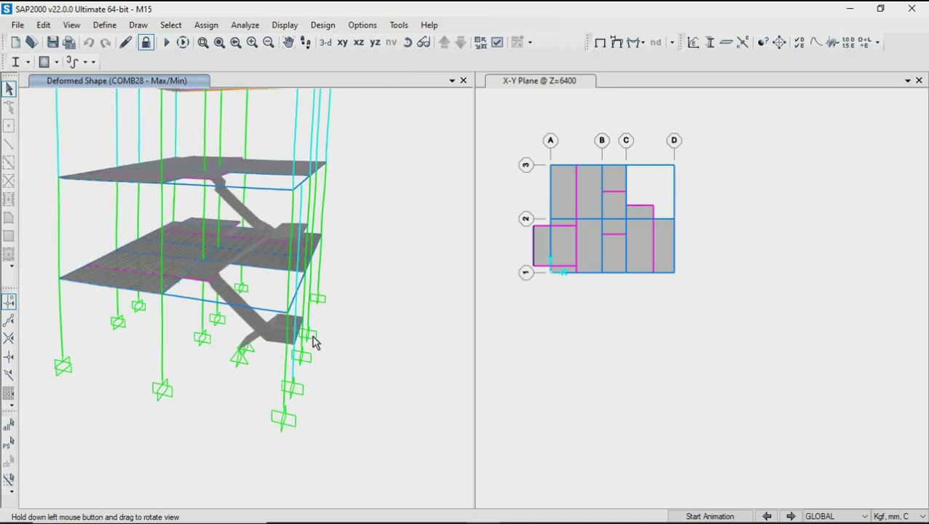
pyautogui.scroll(2, 253, 188)
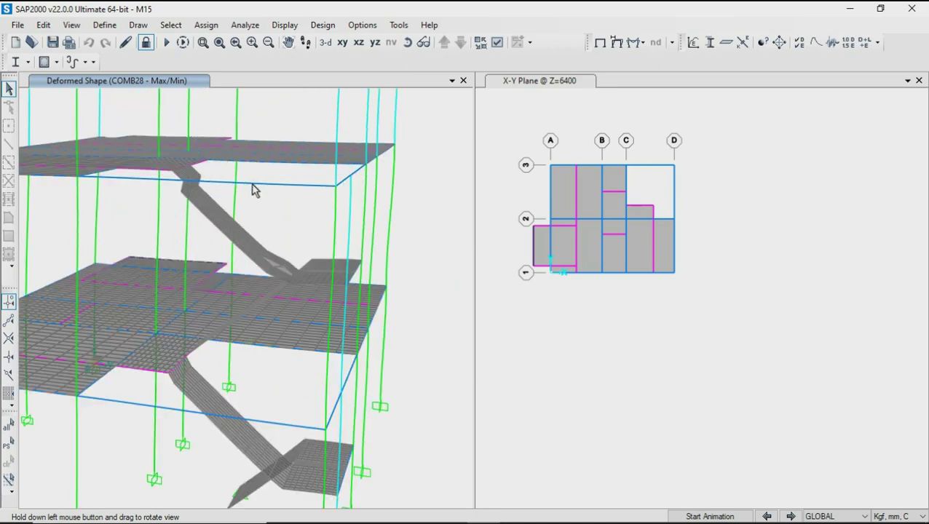
pyautogui.scroll(2, 261, 202)
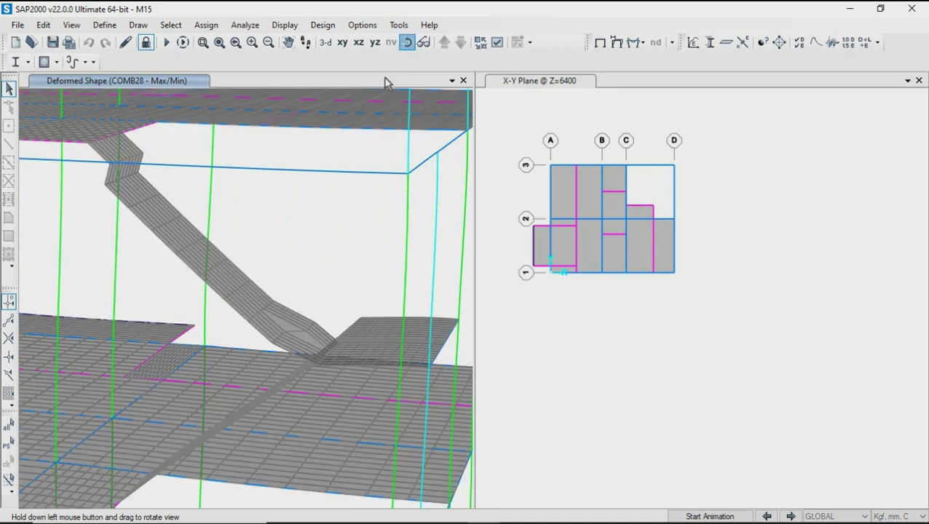
pyautogui.moveTo(291, 230)
pyautogui.mouseDown()
pyautogui.moveTo(337, 288)
pyautogui.moveTo(280, 303)
pyautogui.moveTo(290, 308)
pyautogui.moveTo(293, 291)
pyautogui.mouseUp()
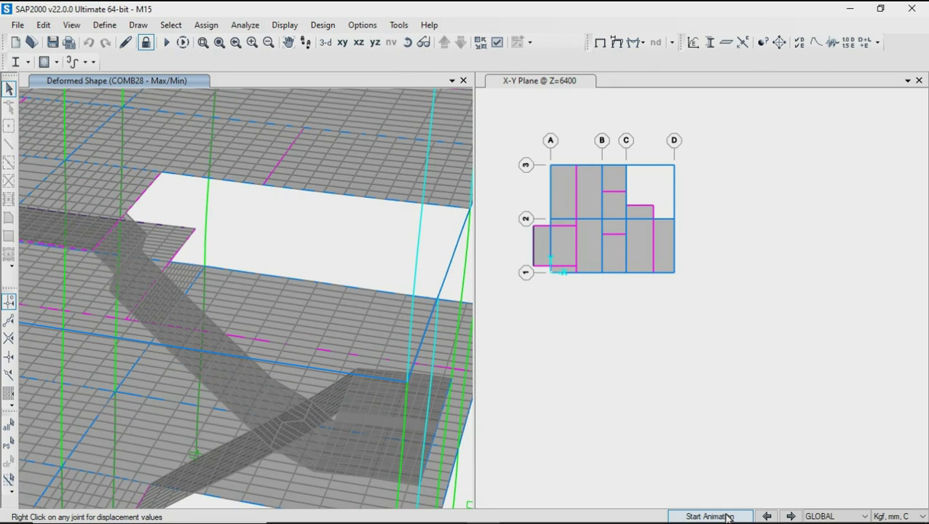
pyautogui.click(726, 517)
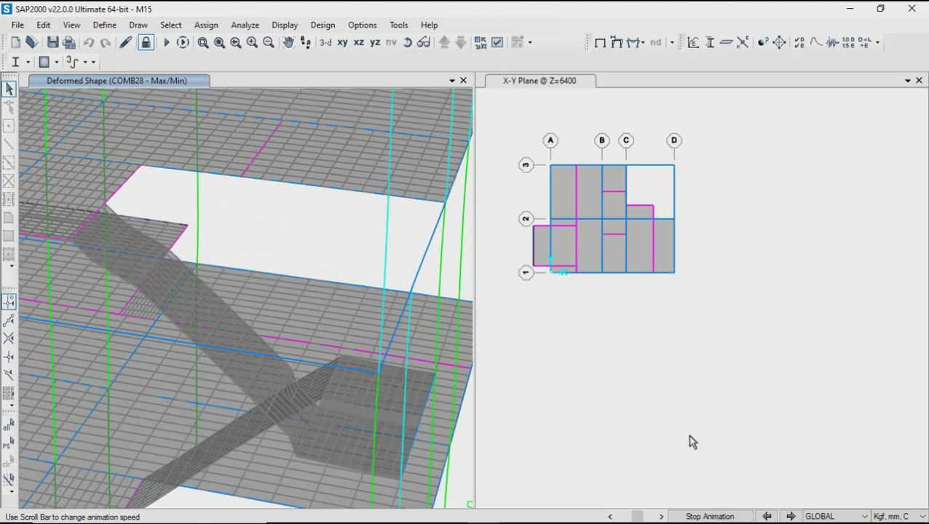
# Stop the COMB28 animation and request unlocking the model.
pyautogui.click(696, 514)
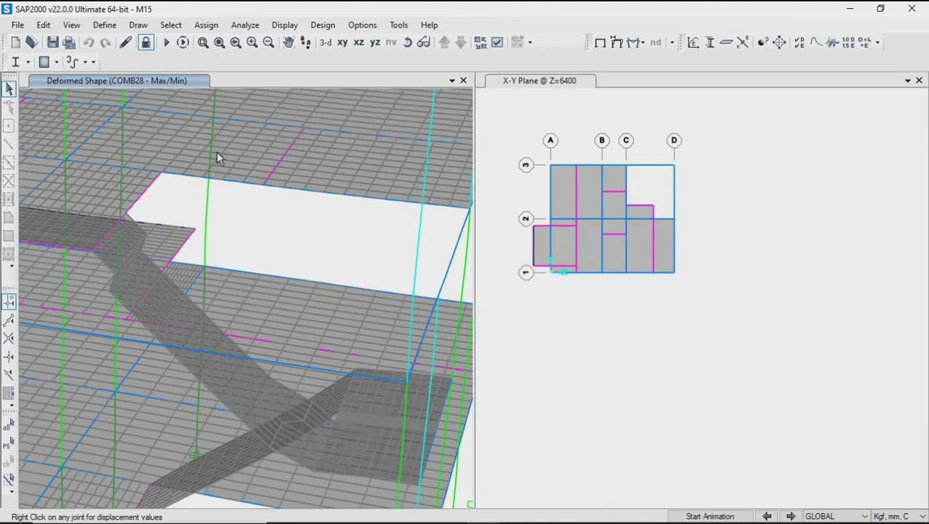
pyautogui.click(147, 44)
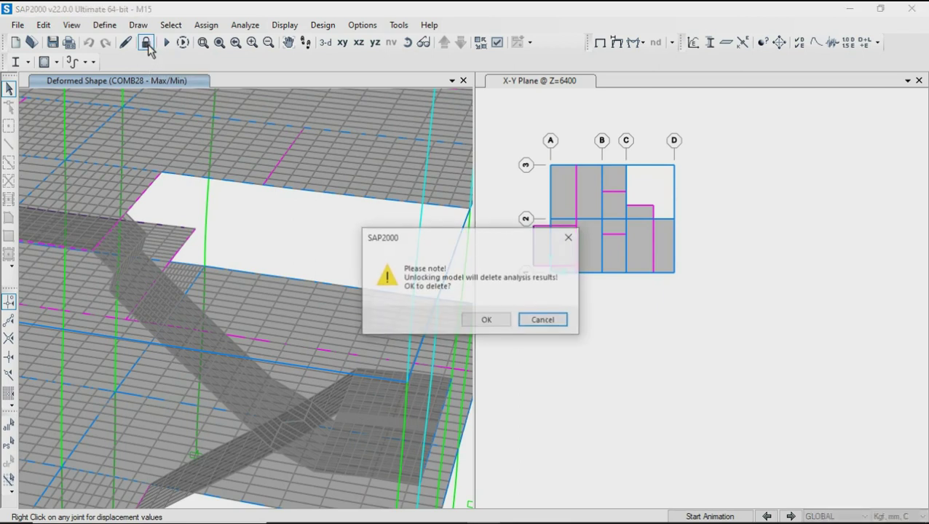
# Confirm deleting analysis results, then orbit and zoom toward the stair landing.
pyautogui.click(495, 325)
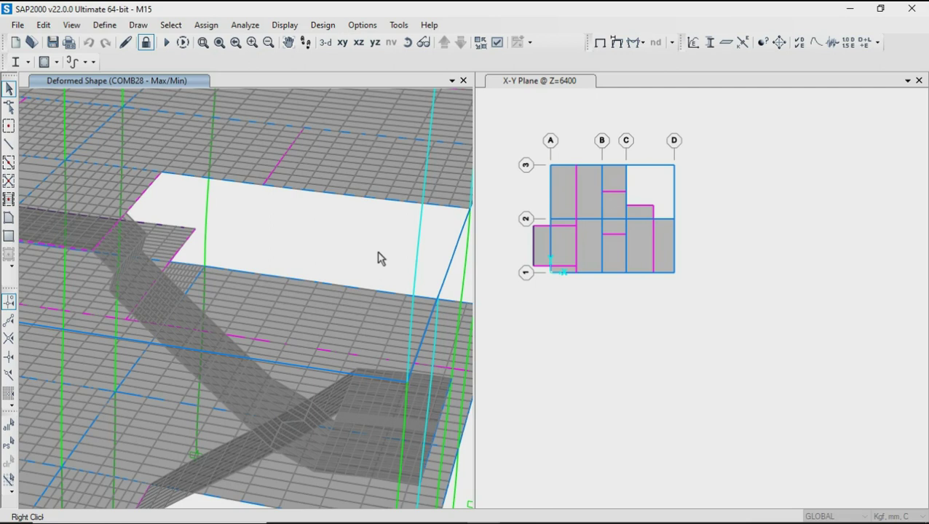
pyautogui.scroll(-2, 306, 224)
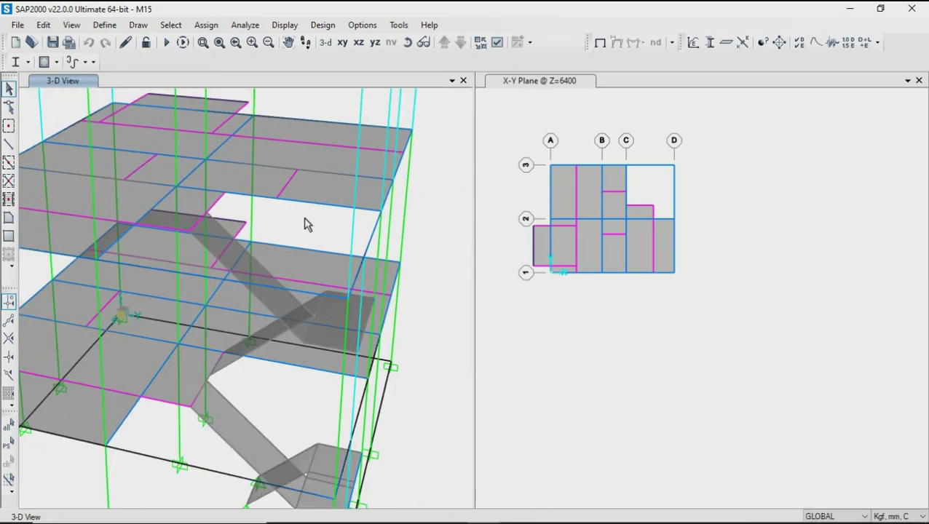
pyautogui.click(408, 42)
pyautogui.moveTo(436, 311)
pyautogui.mouseDown()
pyautogui.moveTo(337, 318)
pyautogui.moveTo(327, 341)
pyautogui.moveTo(363, 315)
pyautogui.moveTo(357, 271)
pyautogui.mouseUp()
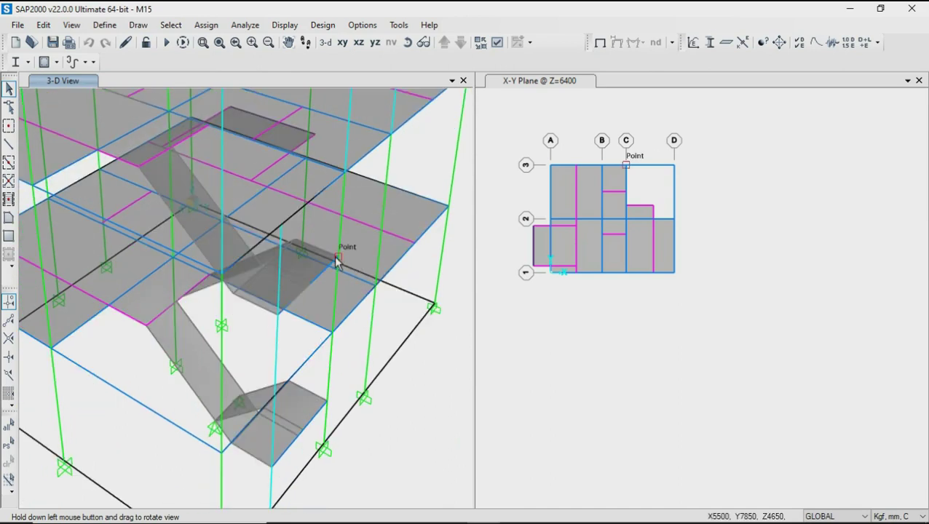
pyautogui.scroll(2, 312, 286)
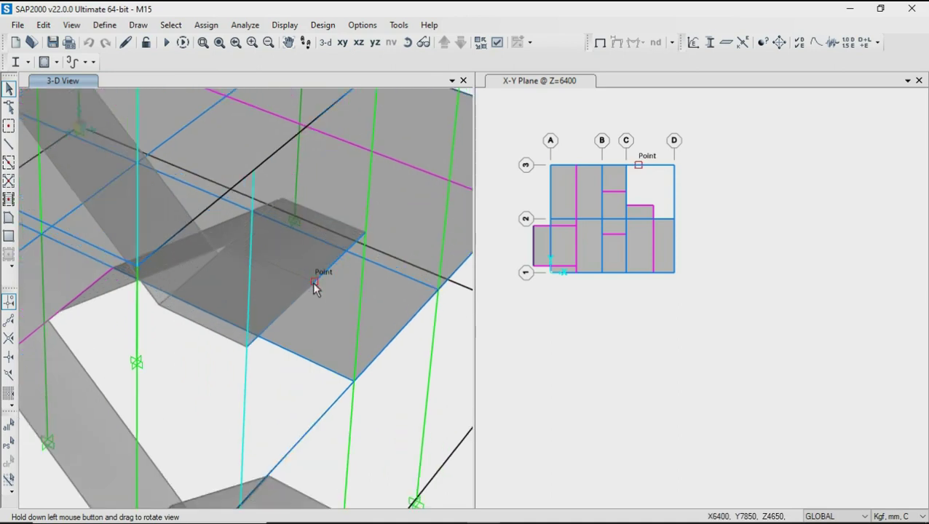
pyautogui.scroll(-2, 303, 281)
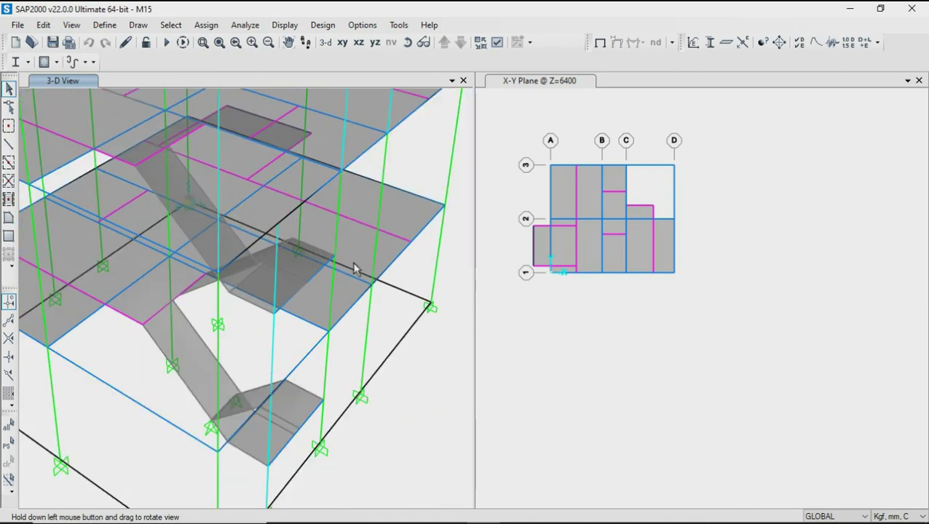
pyautogui.click(104, 25)
pyautogui.moveTo(147, 63)
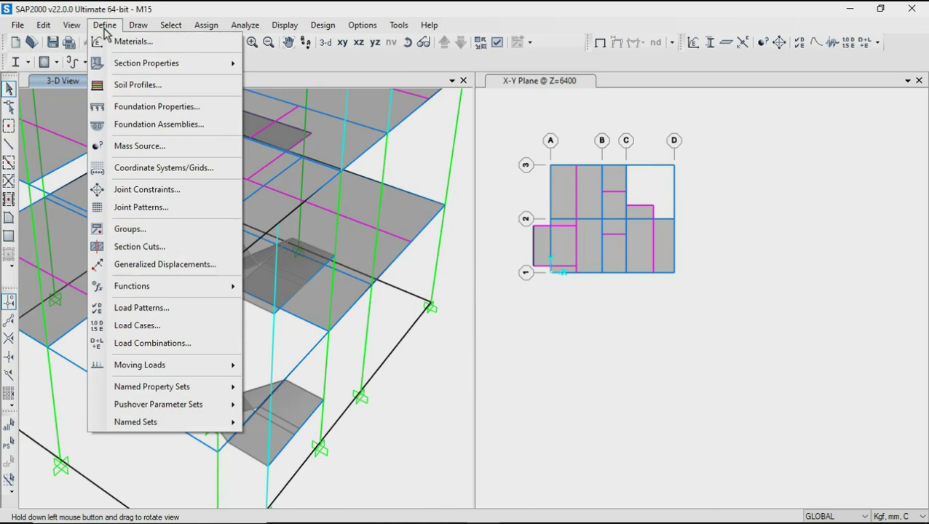
# Copy section B1.25x45 as new section B5.30x45 with dark red display colour.
pyautogui.click(256, 64)
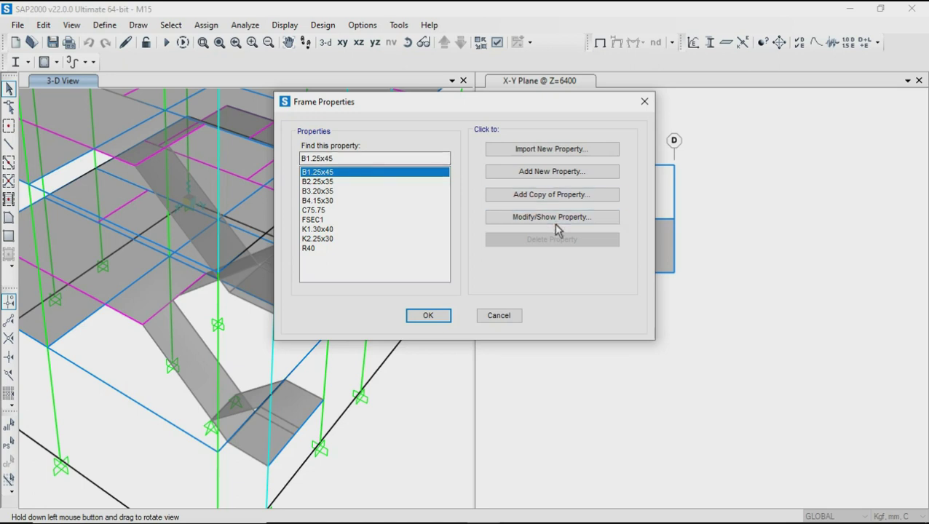
pyautogui.click(560, 198)
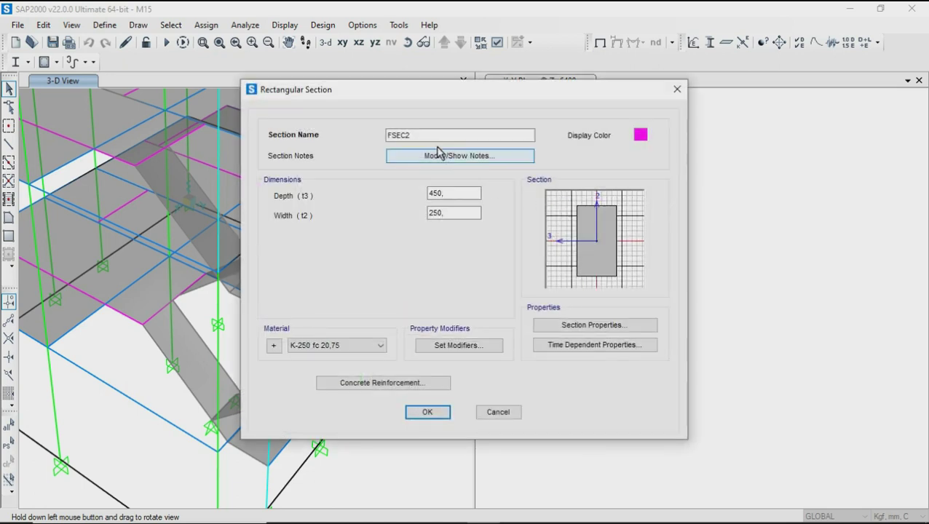
pyautogui.write('B5.')
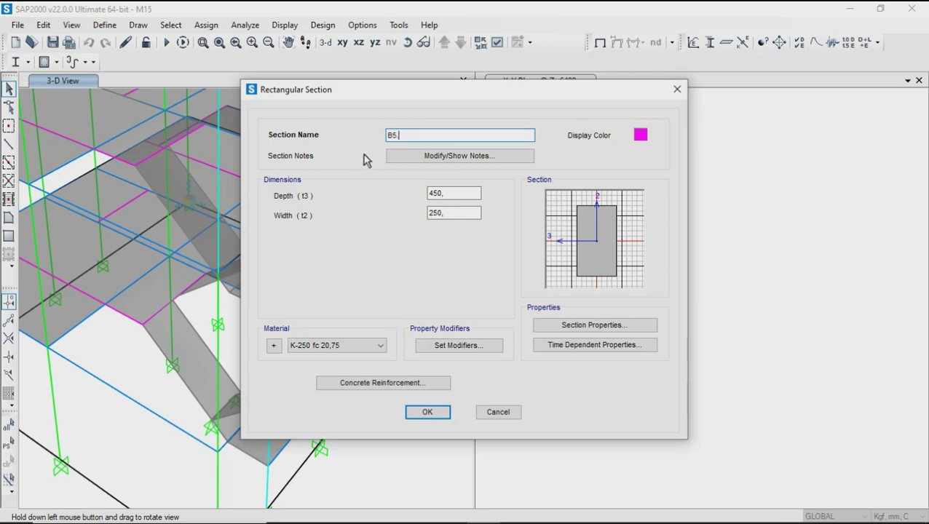
pyautogui.write('30x45')
pyautogui.click(640, 134)
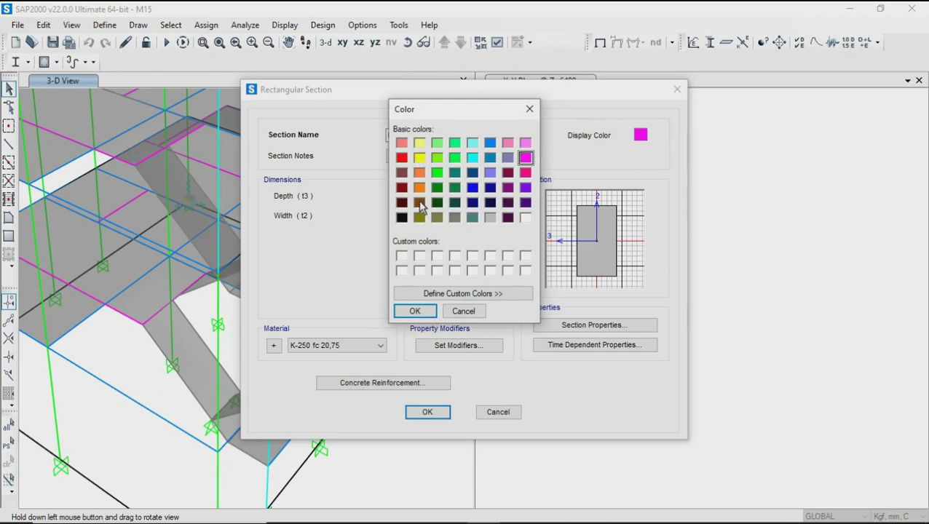
pyautogui.click(402, 188)
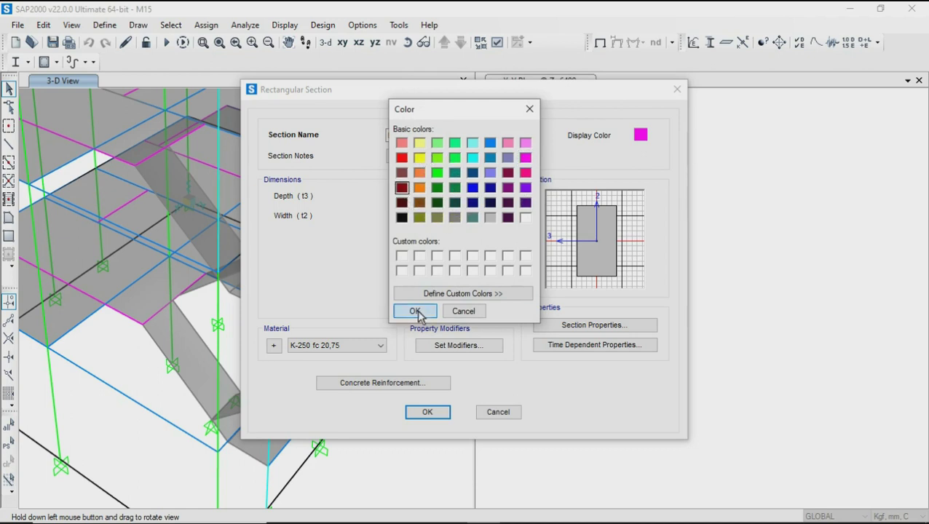
pyautogui.click(411, 313)
# Set the B5.30x45 width to 300, keep stiffness modifiers, and save the section.
pyautogui.moveTo(454, 213); pyautogui.dragTo(395, 216)
pyautogui.write('00')
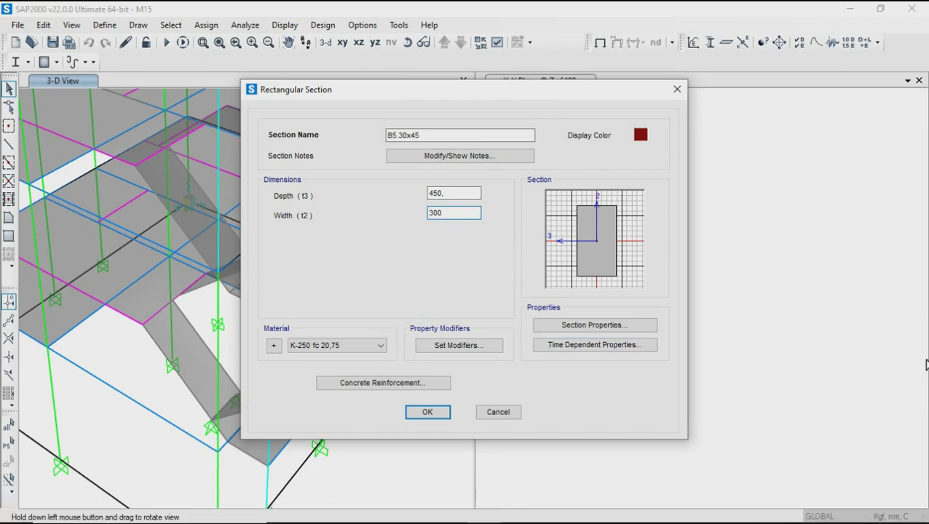
pyautogui.click(459, 347)
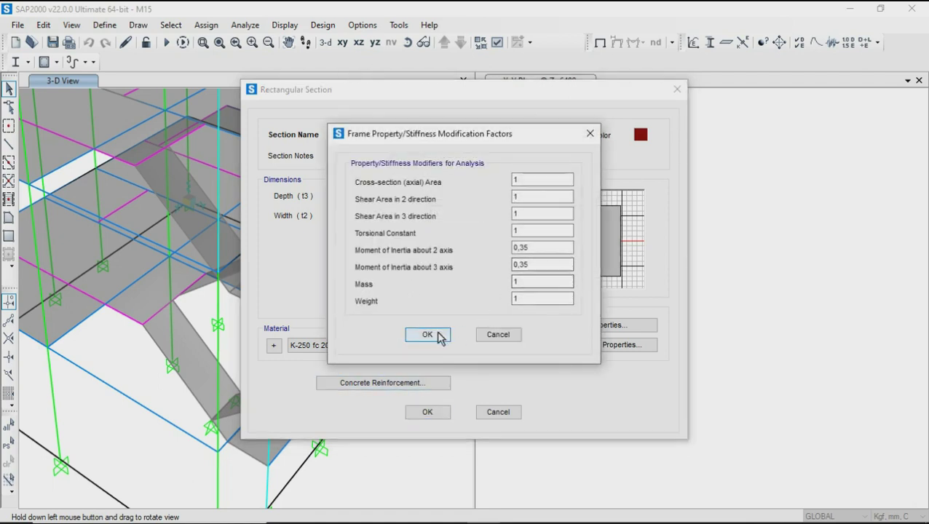
pyautogui.click(440, 336)
pyautogui.click(440, 420)
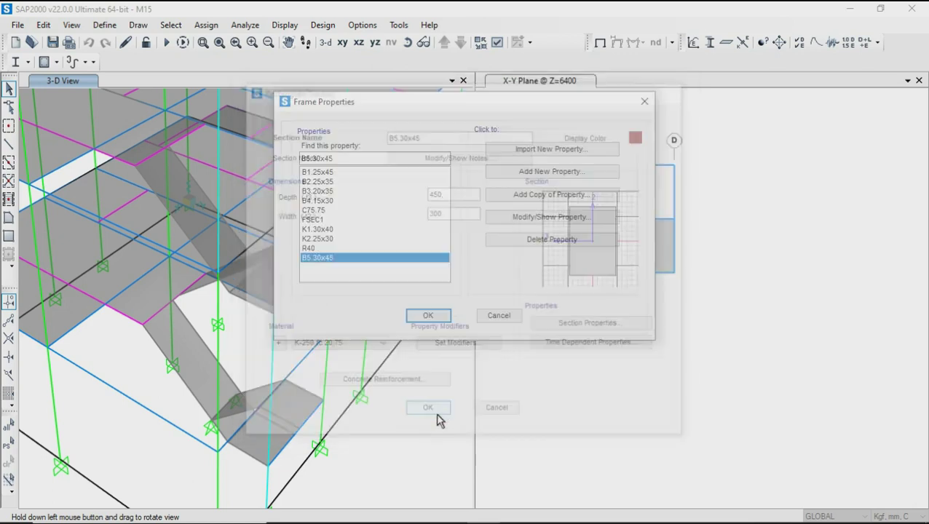
pyautogui.click(428, 316)
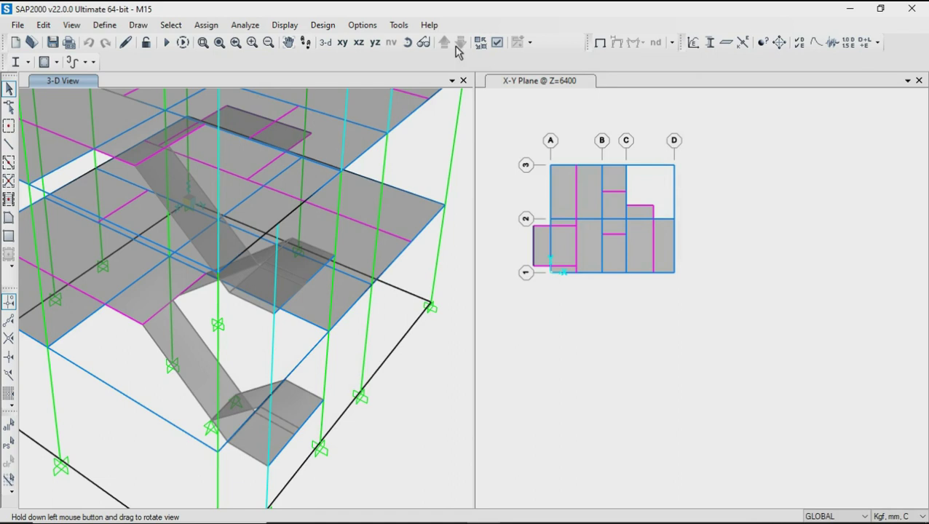
# Assign the B5.30x45 frame section to the stair landing's front-edge beam.
pyautogui.moveTo(400, 389)
pyautogui.mouseDown()
pyautogui.moveTo(386, 393)
pyautogui.moveTo(357, 373)
pyautogui.mouseUp()
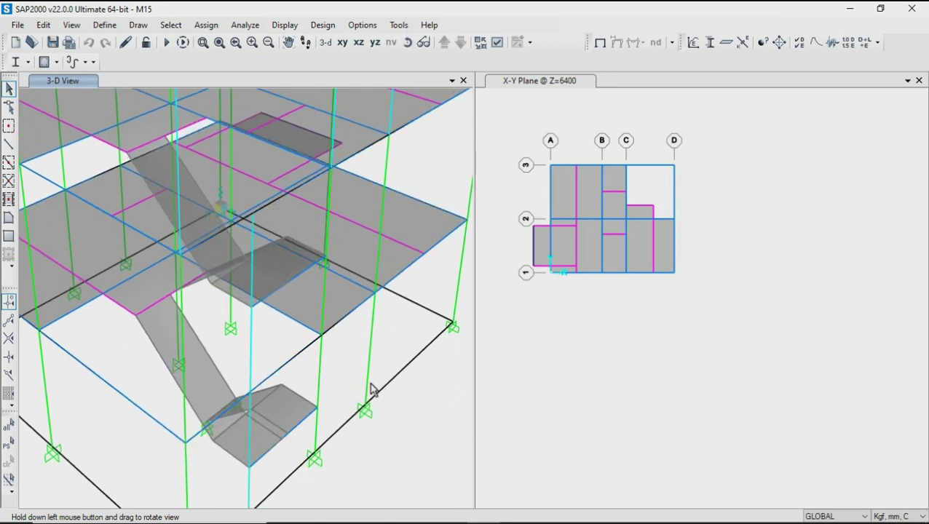
pyautogui.scroll(2, 305, 311)
pyautogui.click(307, 246)
pyautogui.click(307, 244)
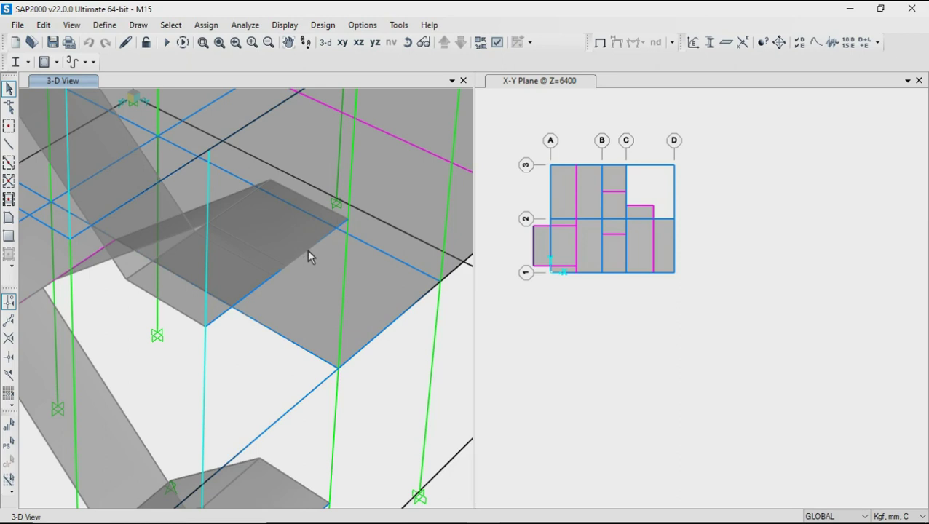
pyautogui.click(266, 281)
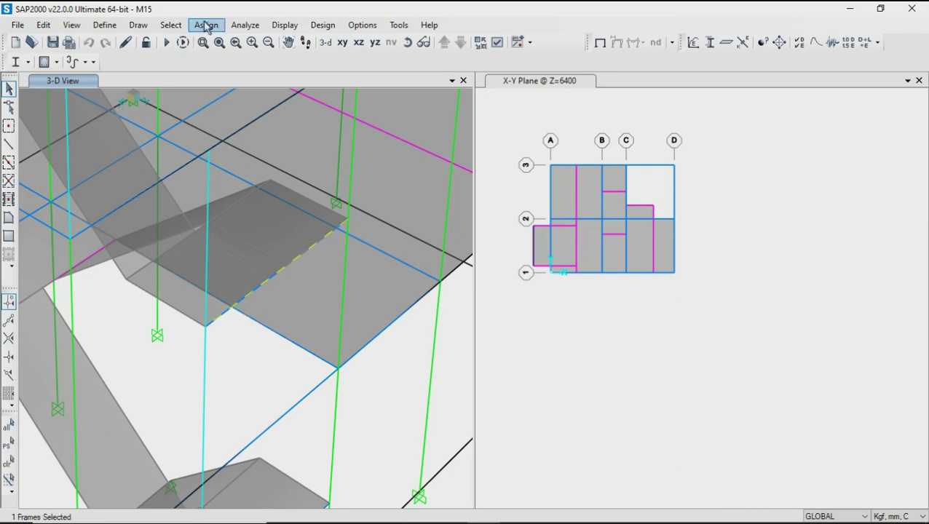
pyautogui.click(206, 25)
pyautogui.click(391, 64)
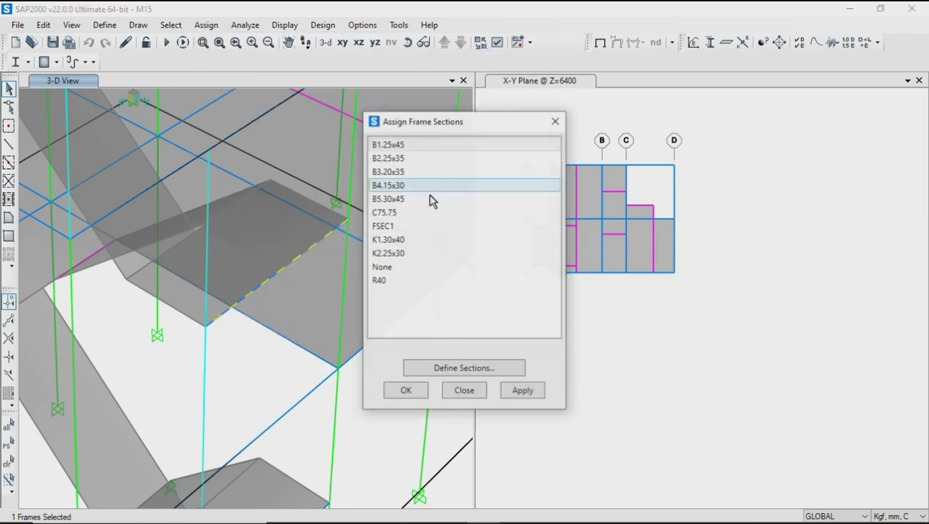
pyautogui.click(407, 201)
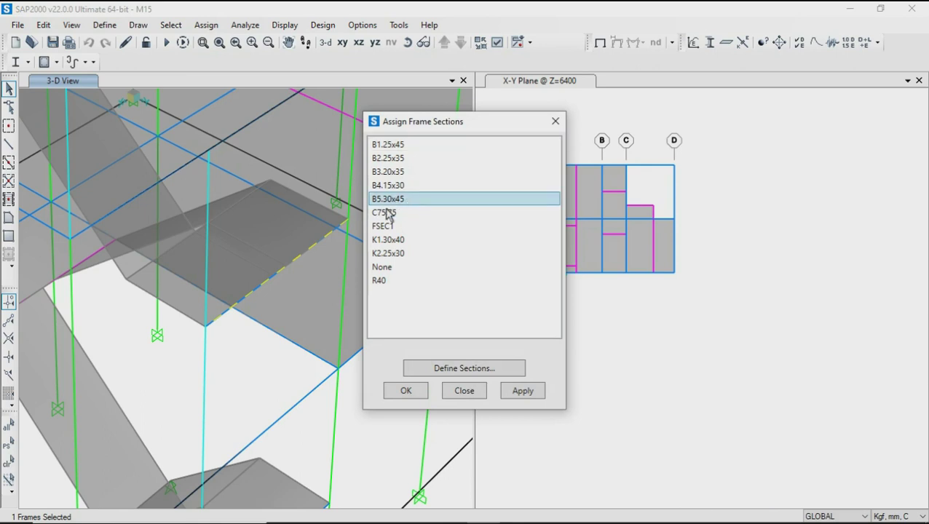
pyautogui.click(406, 391)
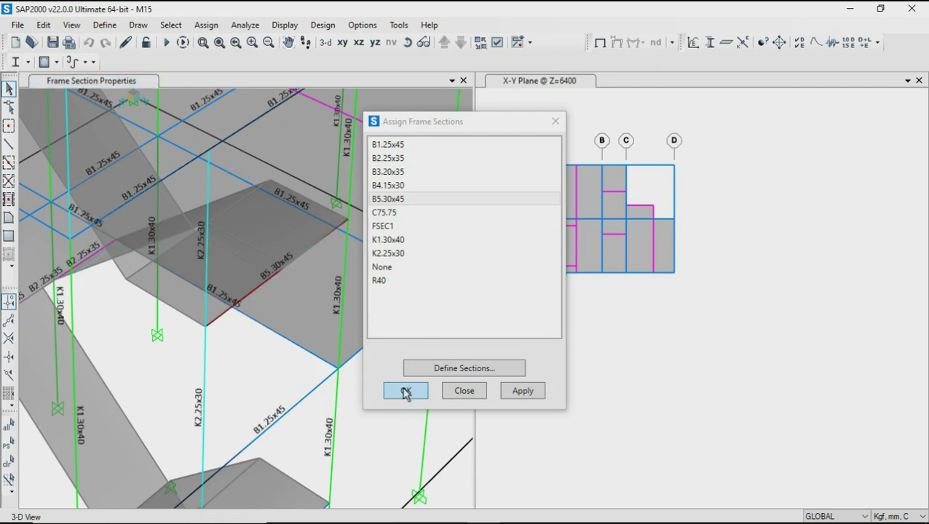
pyautogui.click(404, 390)
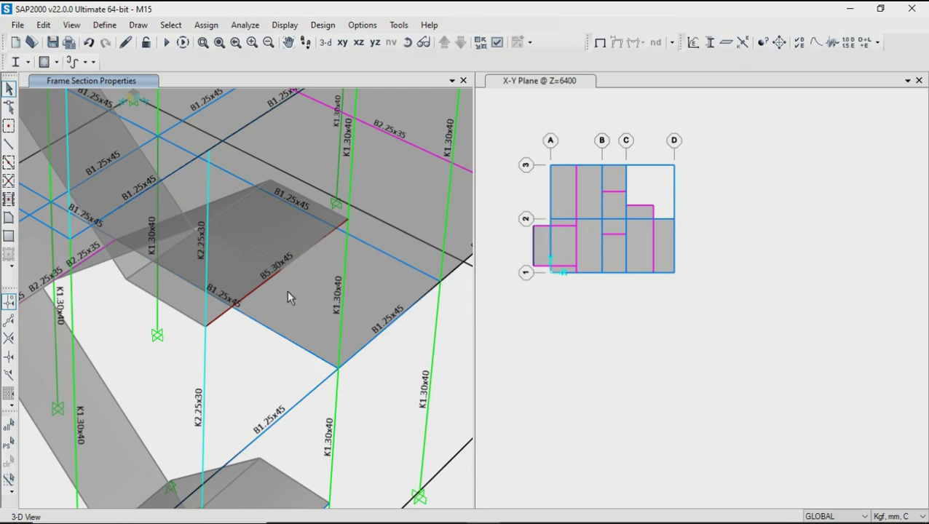
# Select the lower and upper K2.25x30 column segments beside the stair, four frames in all.
pyautogui.scroll(2, 249, 291)
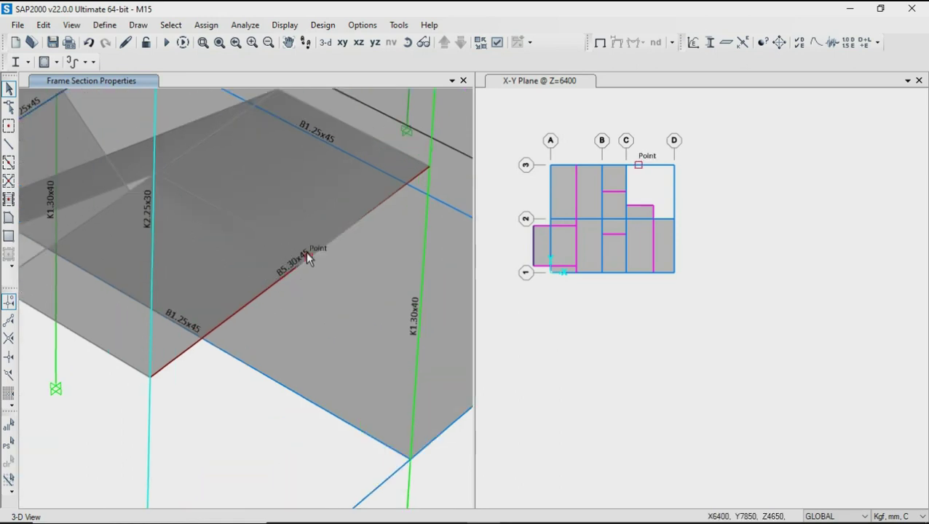
pyautogui.scroll(-2, 305, 252)
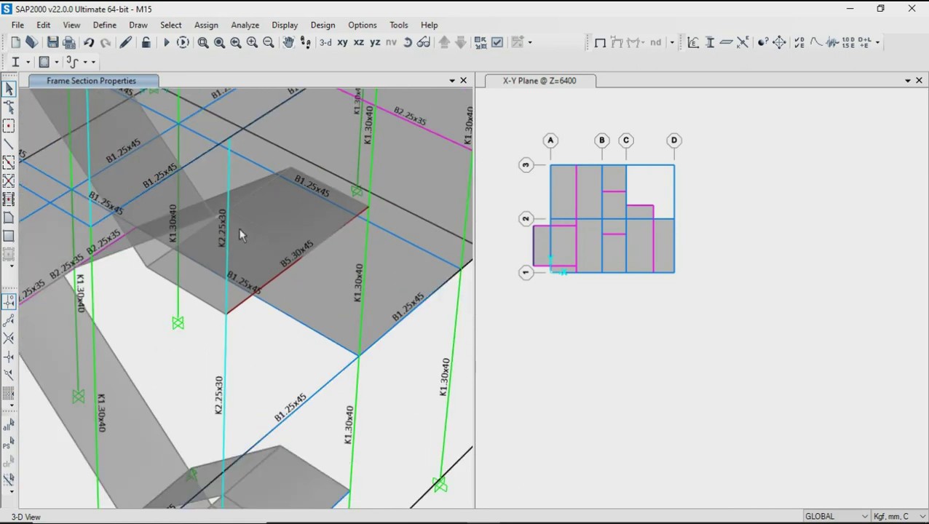
pyautogui.scroll(2, 223, 242)
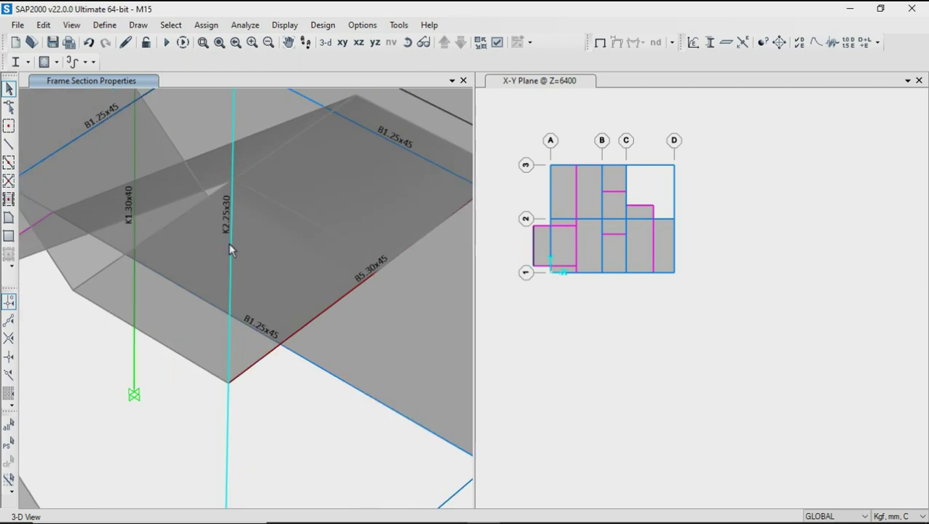
pyautogui.scroll(-2, 229, 250)
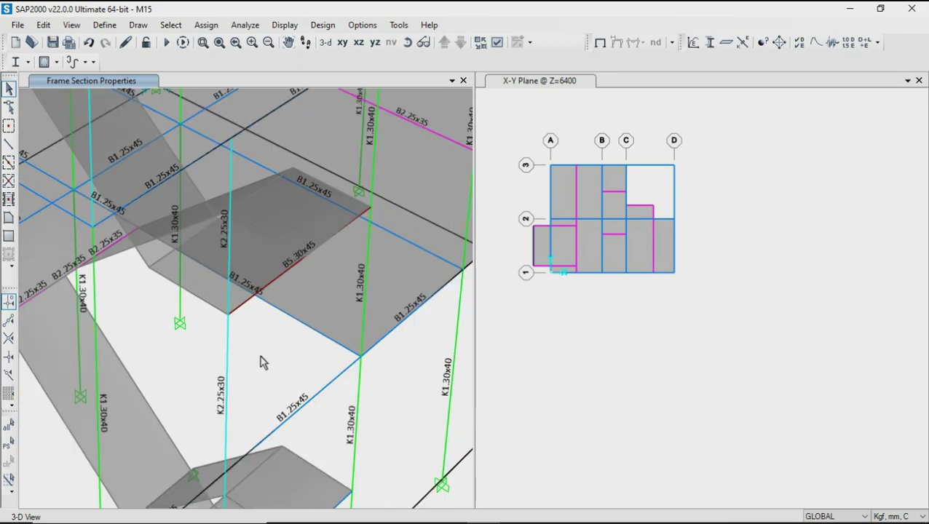
pyautogui.moveTo(265, 352); pyautogui.dragTo(267, 298, button='middle')
pyautogui.click(227, 321)
pyautogui.click(232, 194)
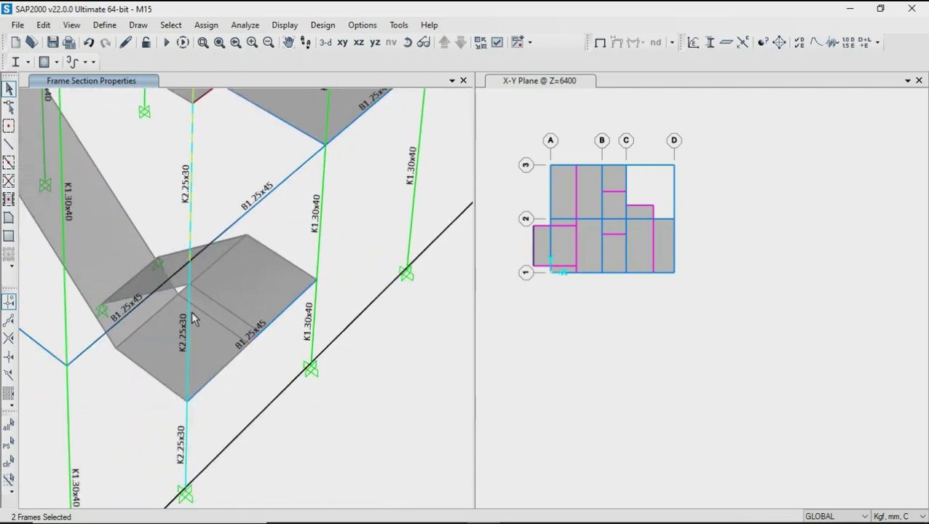
pyautogui.click(189, 416)
pyautogui.scroll(1, 277, 369)
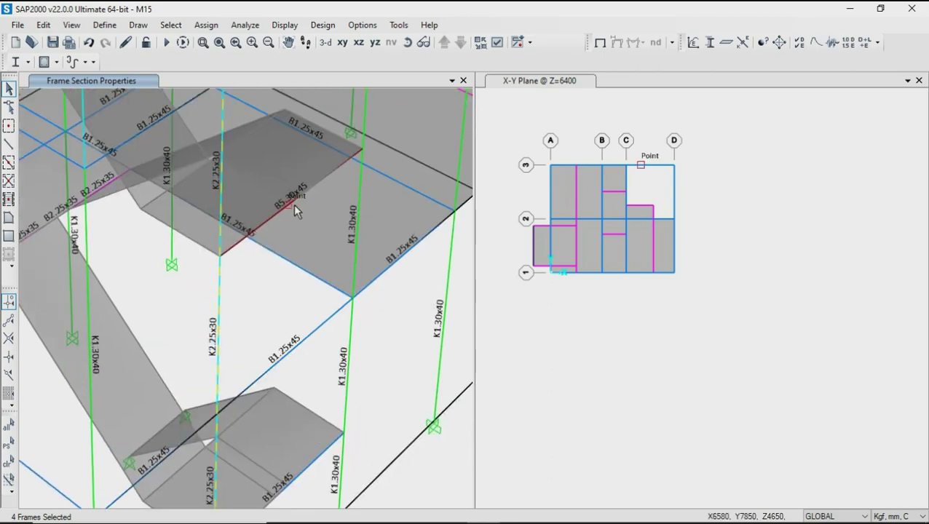
pyautogui.click(203, 26)
pyautogui.moveTo(226, 59)
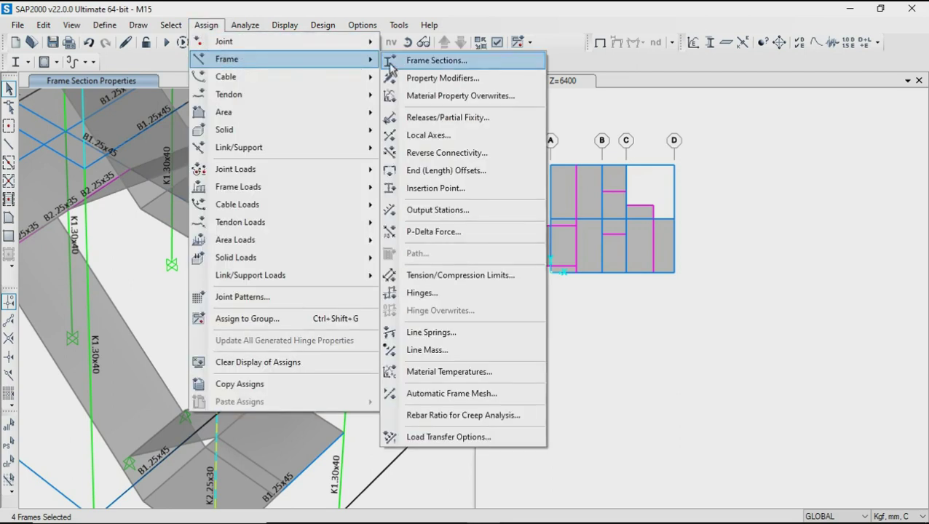
# Give the selected stair-side column frames the K1.30x40 section.
pyautogui.click(435, 60)
pyautogui.click(397, 240)
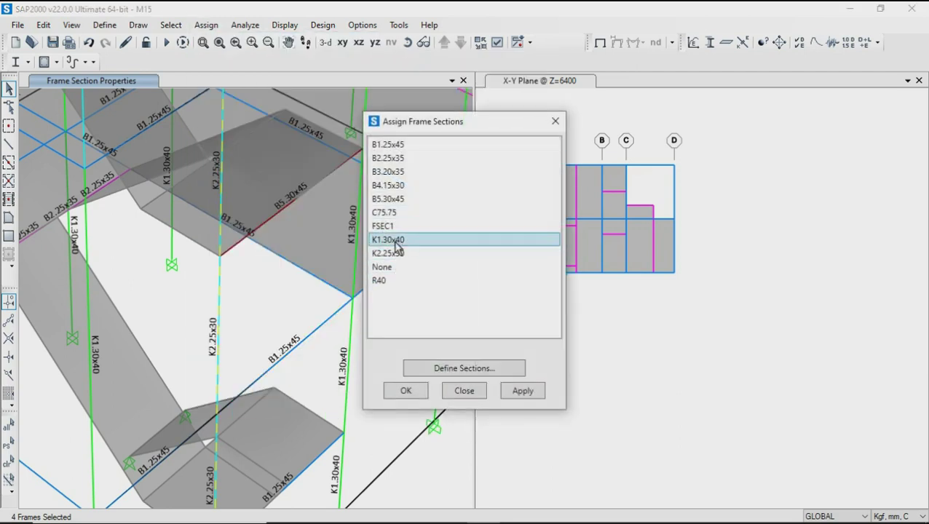
pyautogui.click(405, 391)
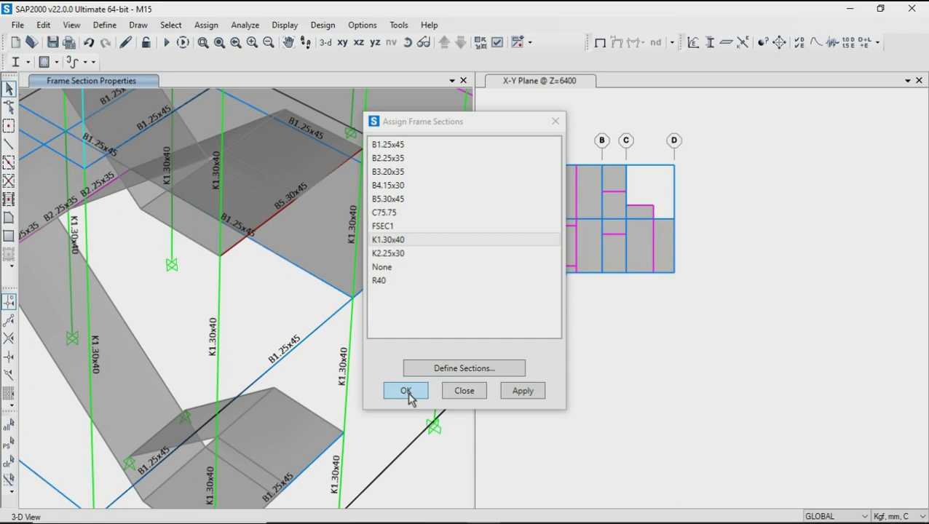
pyautogui.click(407, 395)
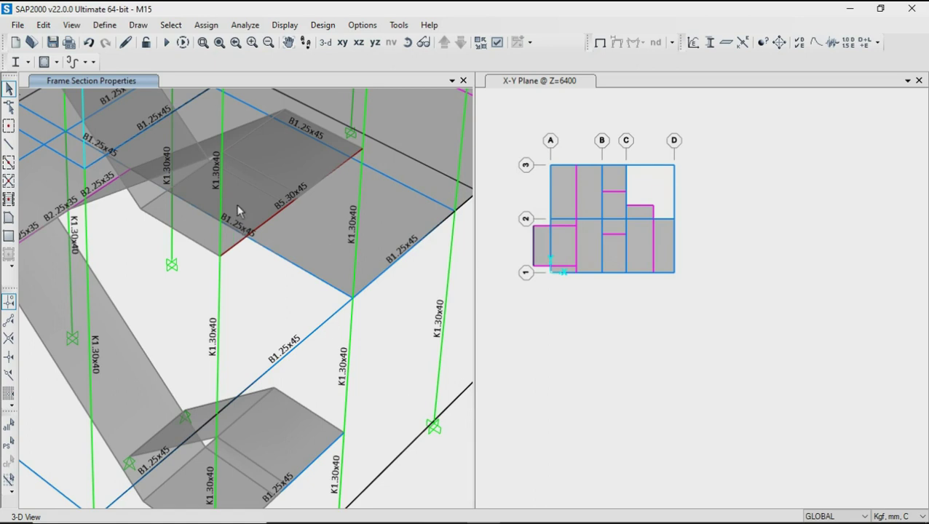
pyautogui.scroll(-3, 237, 207)
pyautogui.scroll(3, 235, 244)
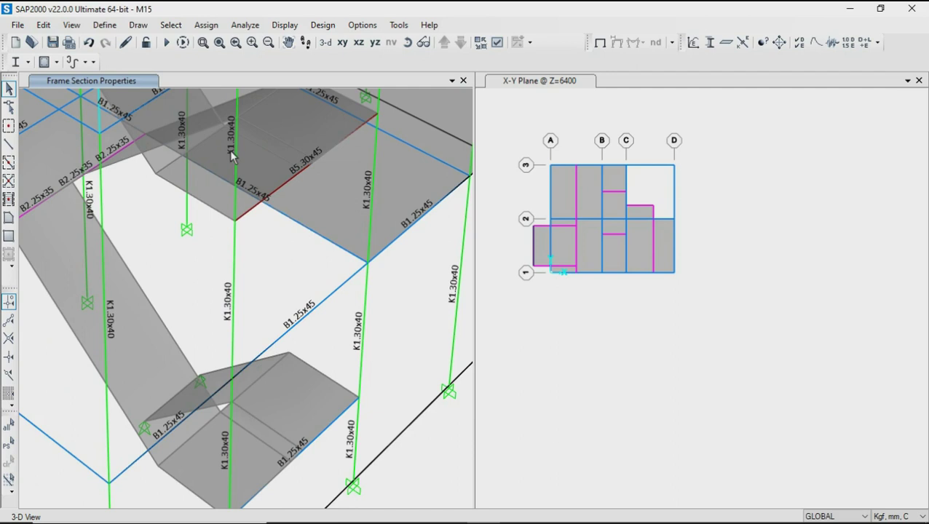
pyautogui.scroll(-2, 238, 240)
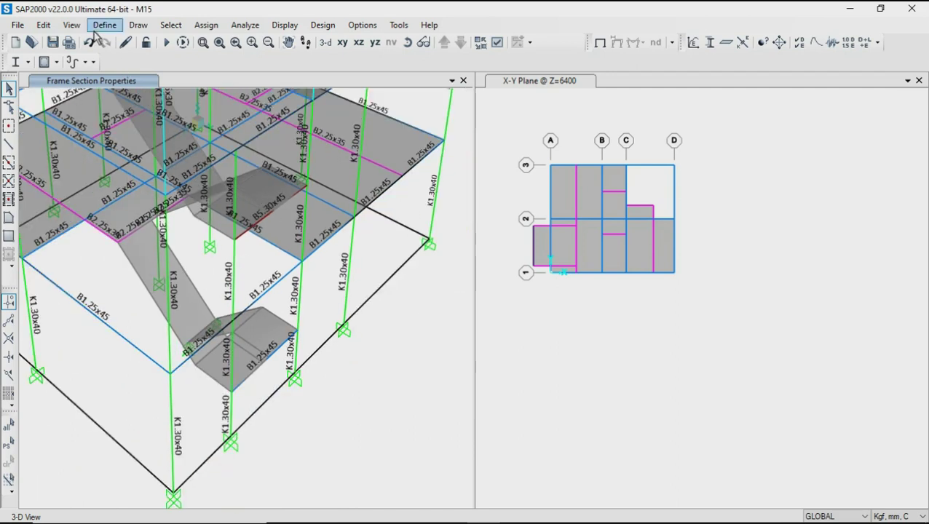
pyautogui.click(244, 25)
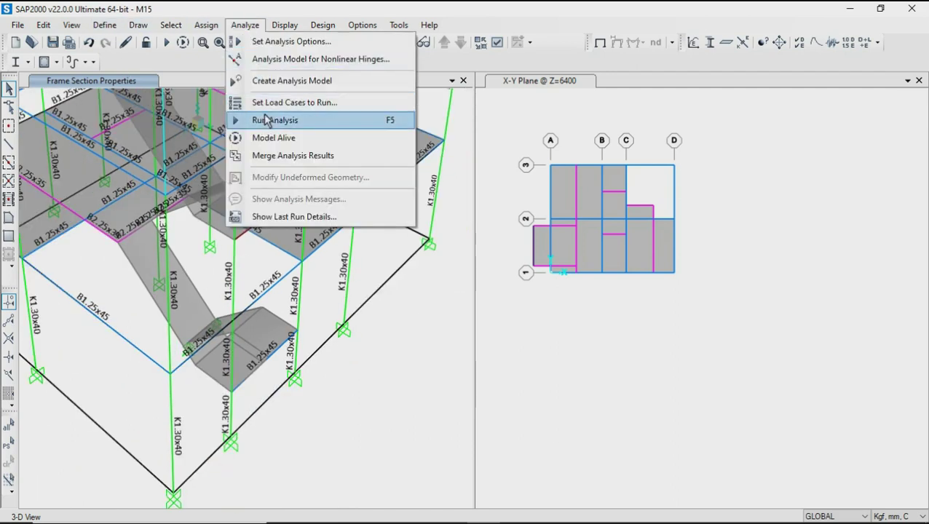
# Run the analysis on the set load cases to show the DEAD-case deformed shape.
pyautogui.click(266, 120)
pyautogui.click(644, 336)
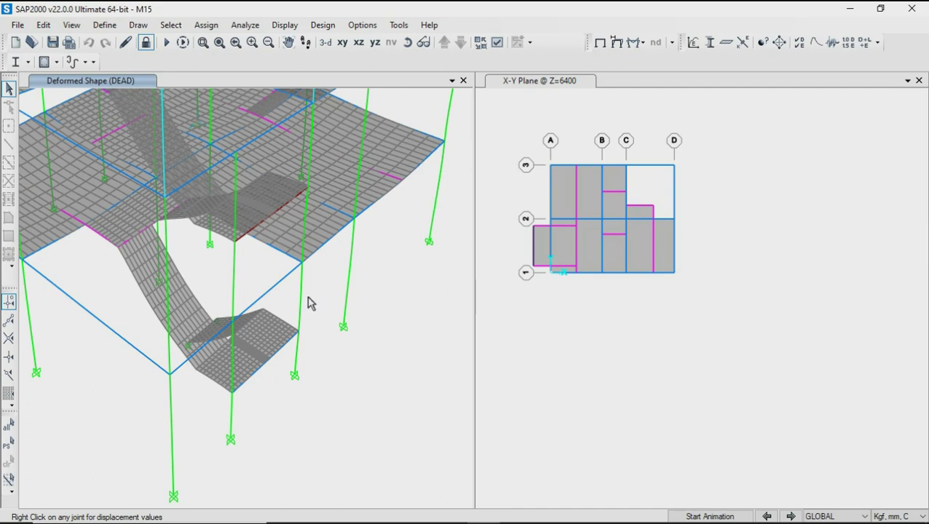
pyautogui.click(57, 63)
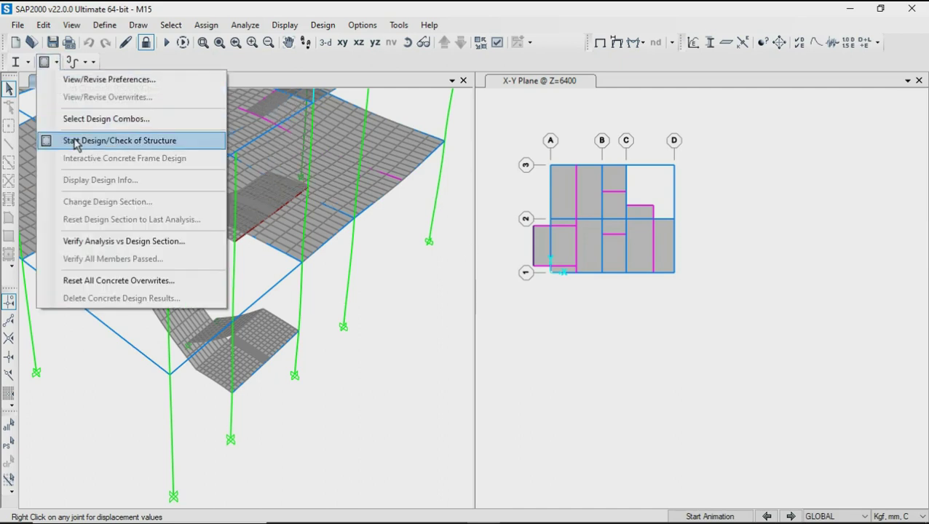
# Run the concrete design check, verify all members, and select the one failing frame.
pyautogui.click(76, 142)
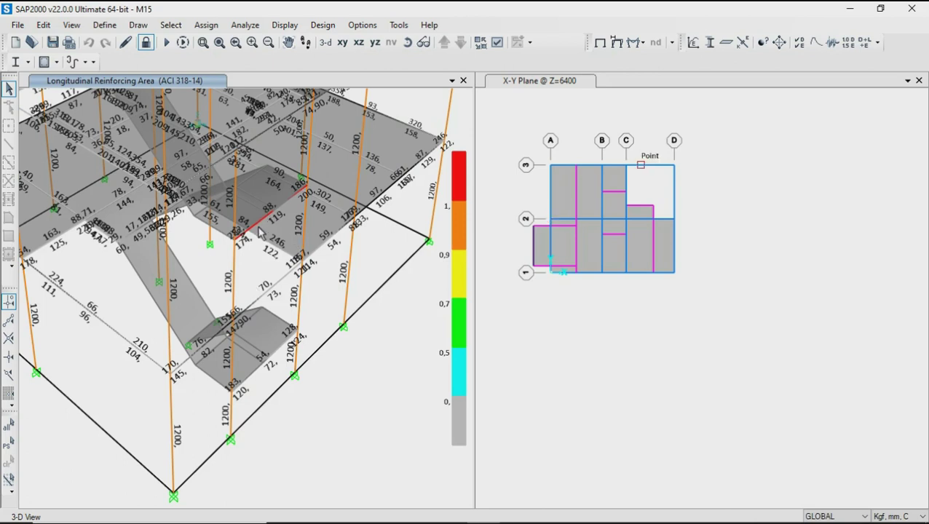
pyautogui.click(56, 62)
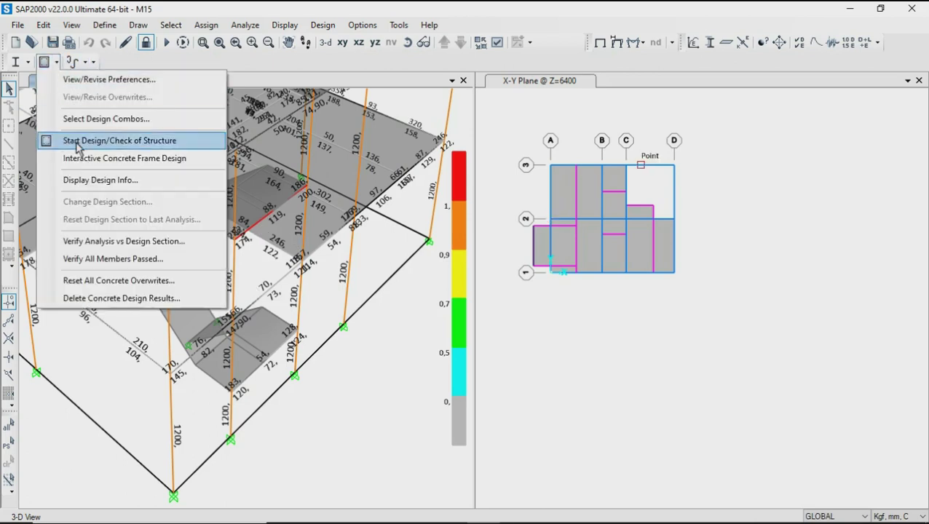
pyautogui.click(102, 259)
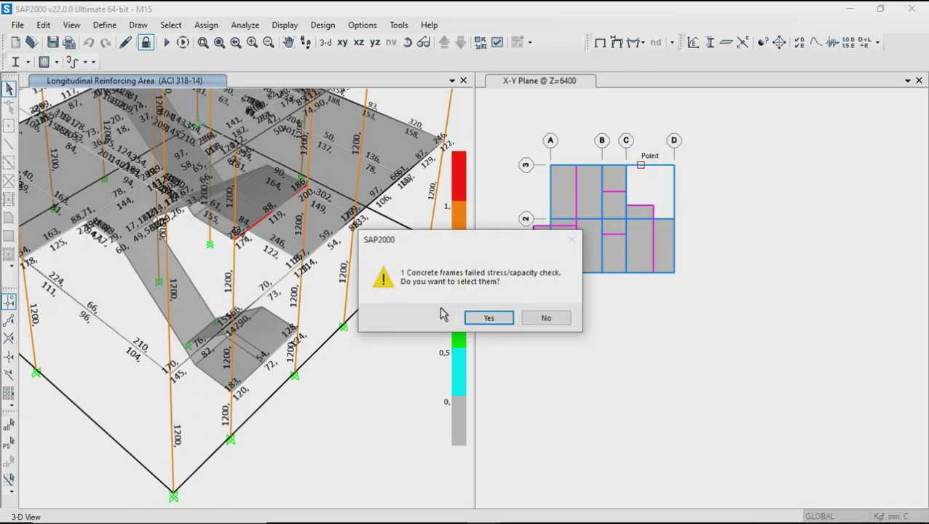
pyautogui.click(489, 318)
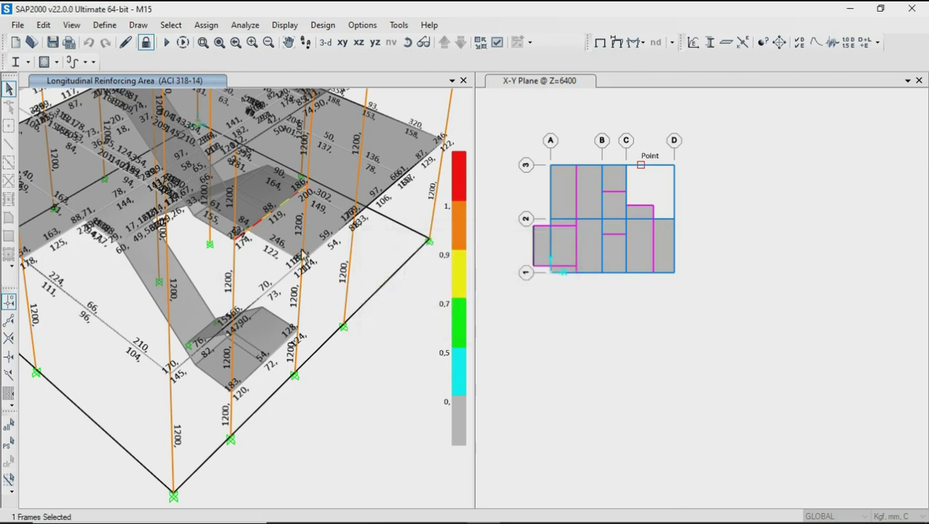
pyautogui.rightClick(260, 230)
pyautogui.click(396, 332)
pyautogui.scroll(-2, 420, 340)
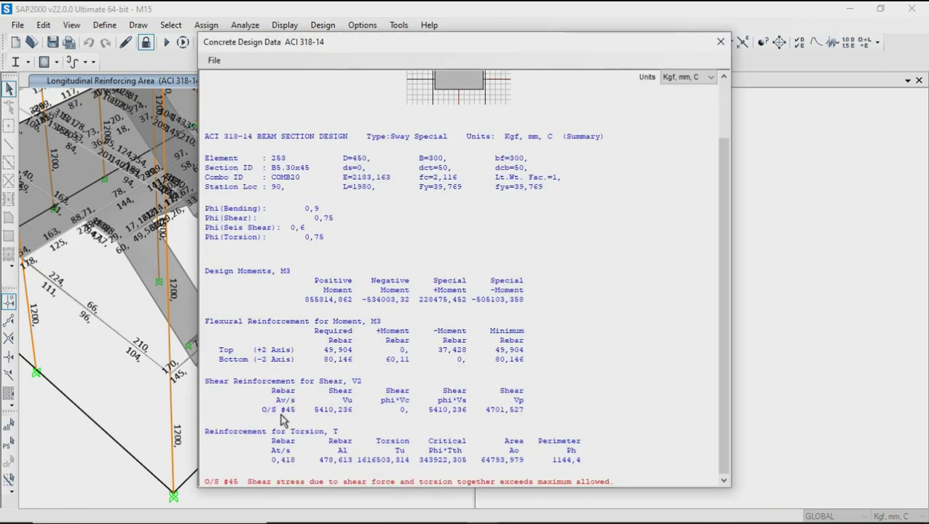
pyautogui.moveTo(206, 484); pyautogui.dragTo(615, 506)
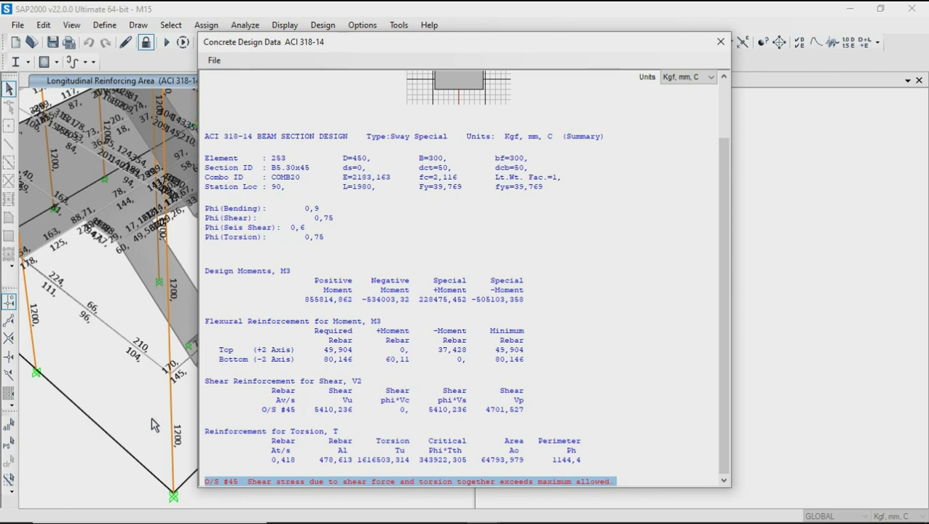
pyautogui.click(722, 40)
pyautogui.click(501, 382)
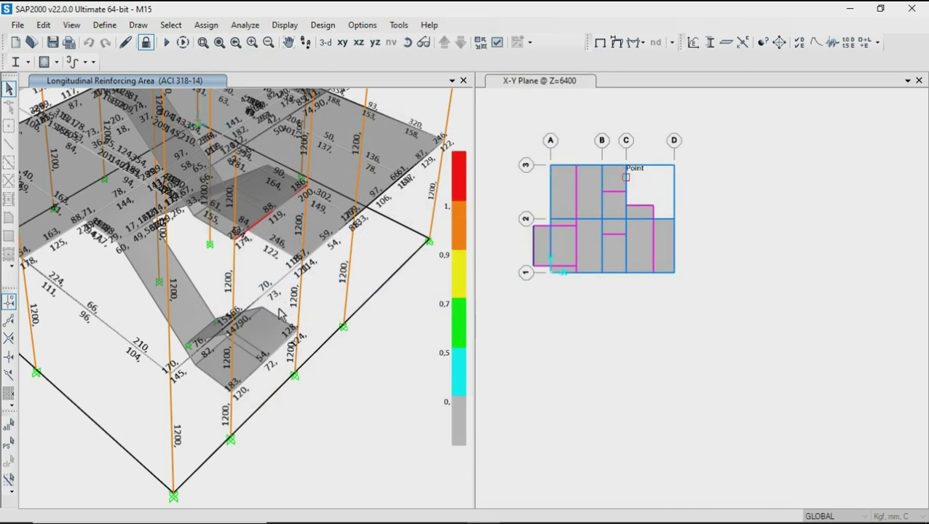
# Unlock the model, accepting deletion of the analysis and design results.
pyautogui.scroll(-2, 230, 188)
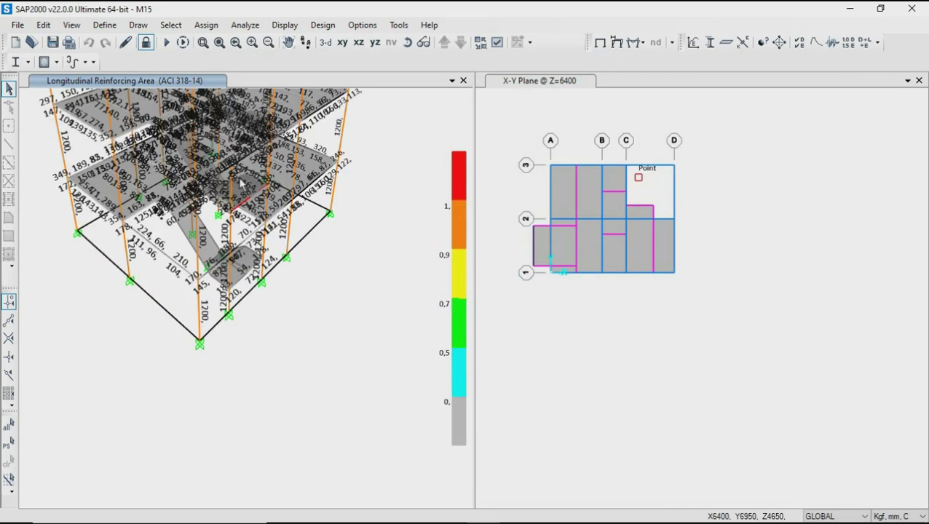
pyautogui.keyDown('shift'); pyautogui.moveTo(241, 188); pyautogui.dragTo(251, 246, button='middle'); pyautogui.keyUp('shift')
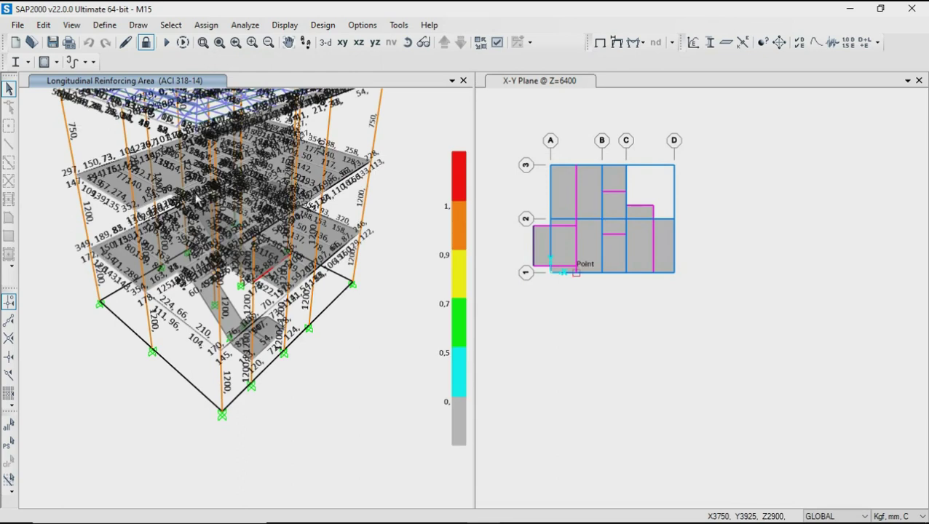
pyautogui.scroll(2, 262, 227)
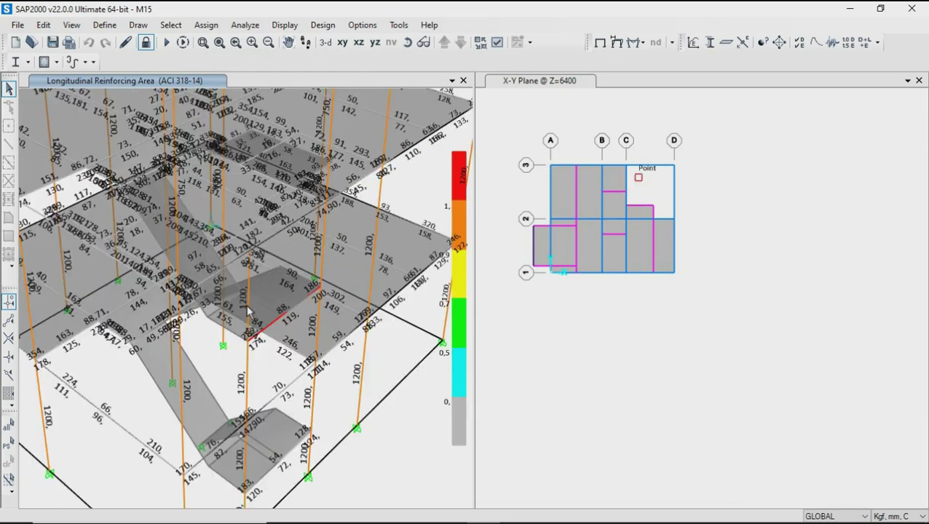
pyautogui.moveTo(248, 312); pyautogui.dragTo(269, 337, button='middle')
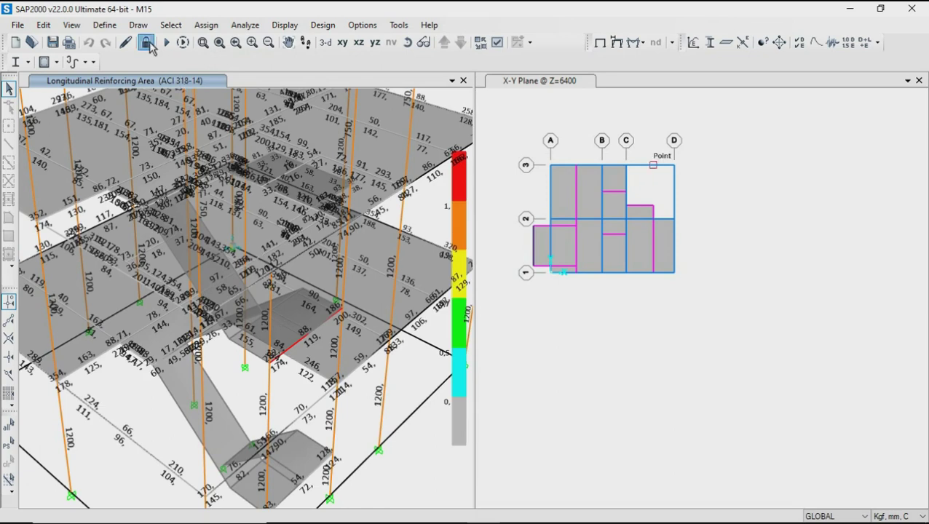
pyautogui.click(148, 42)
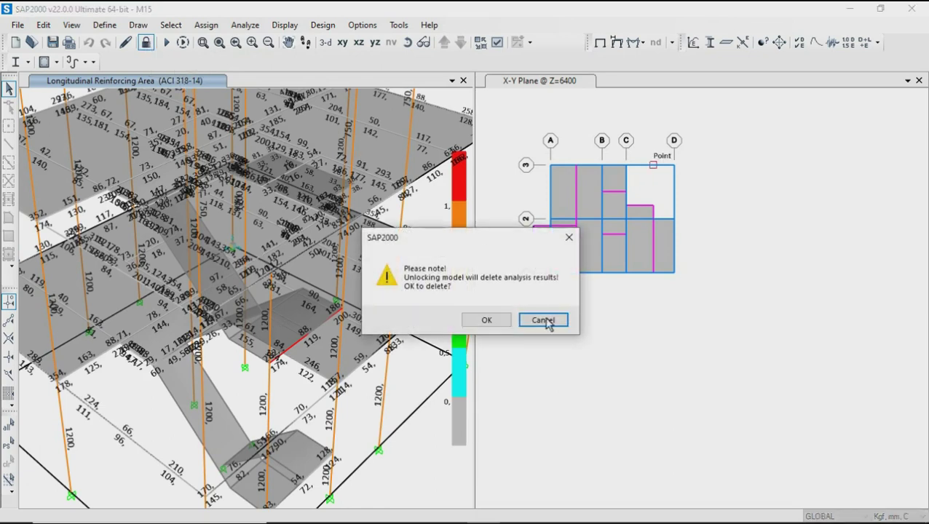
pyautogui.click(505, 324)
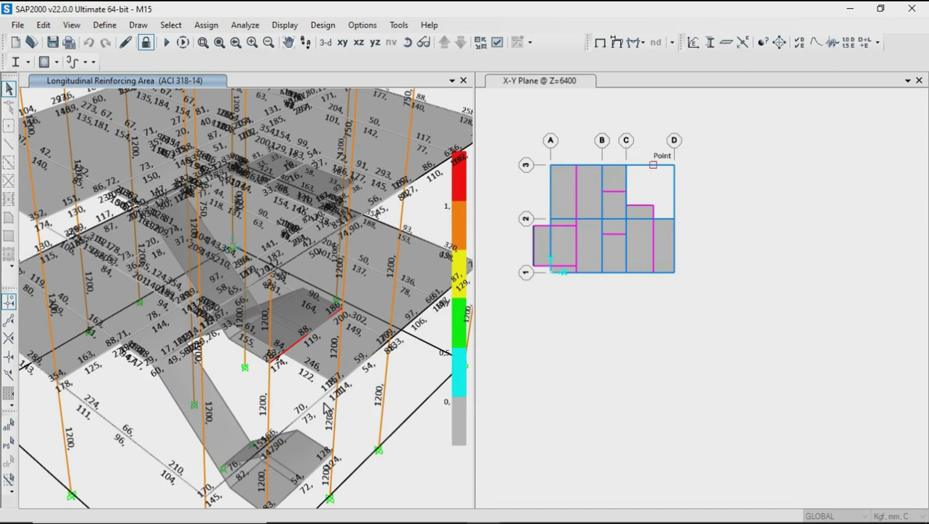
# Rotate the 3-D view to a new viewing angle of the model.
pyautogui.click(407, 41)
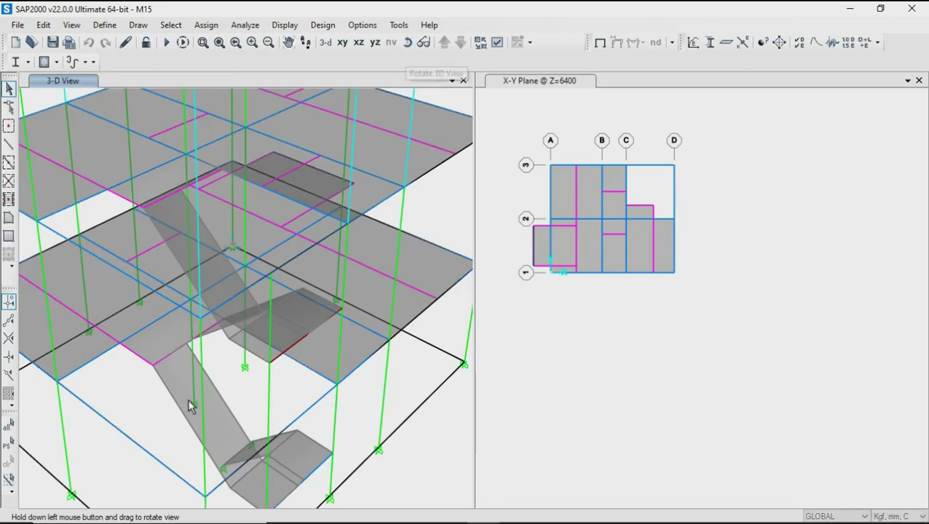
pyautogui.moveTo(136, 394)
pyautogui.mouseDown()
pyautogui.moveTo(336, 447)
pyautogui.moveTo(398, 452)
pyautogui.moveTo(406, 406)
pyautogui.mouseUp()
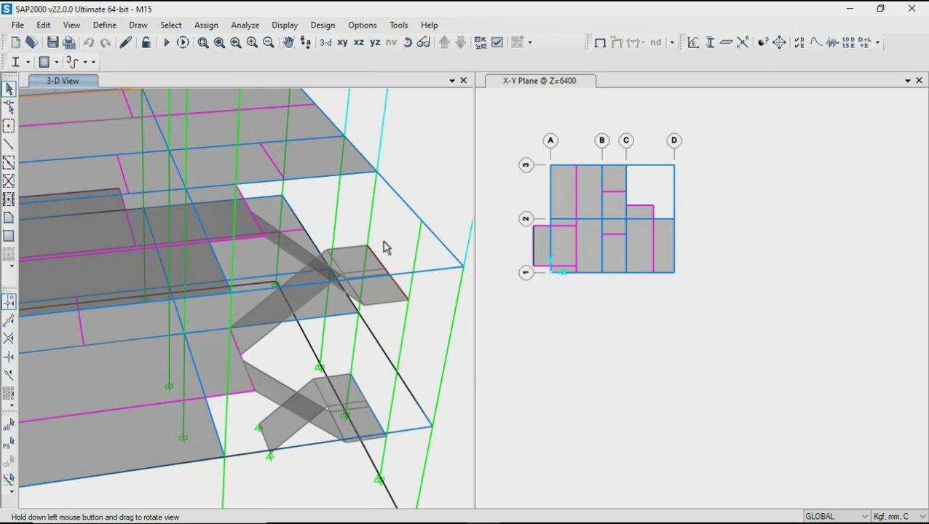
pyautogui.moveTo(421, 136)
pyautogui.mouseDown()
pyautogui.moveTo(409, 150)
pyautogui.moveTo(422, 156)
pyautogui.mouseUp()
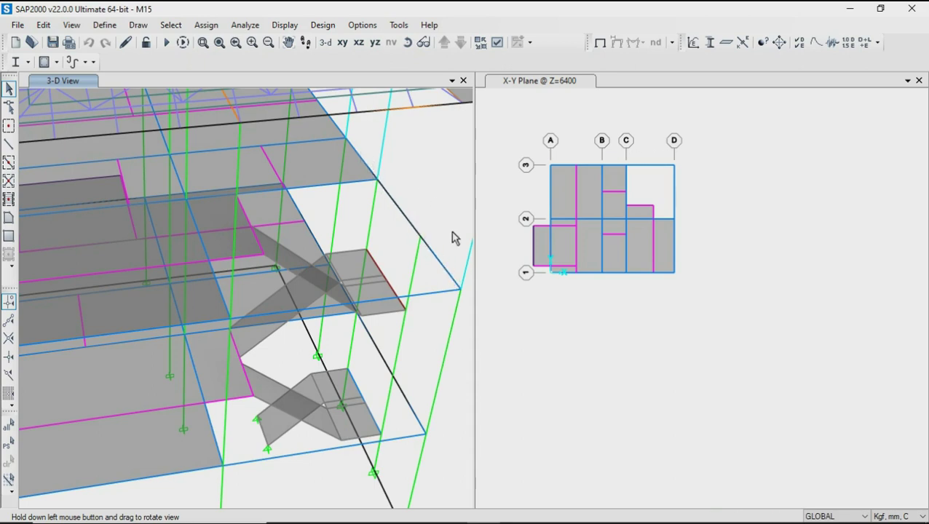
pyautogui.moveTo(439, 231); pyautogui.dragTo(431, 212)
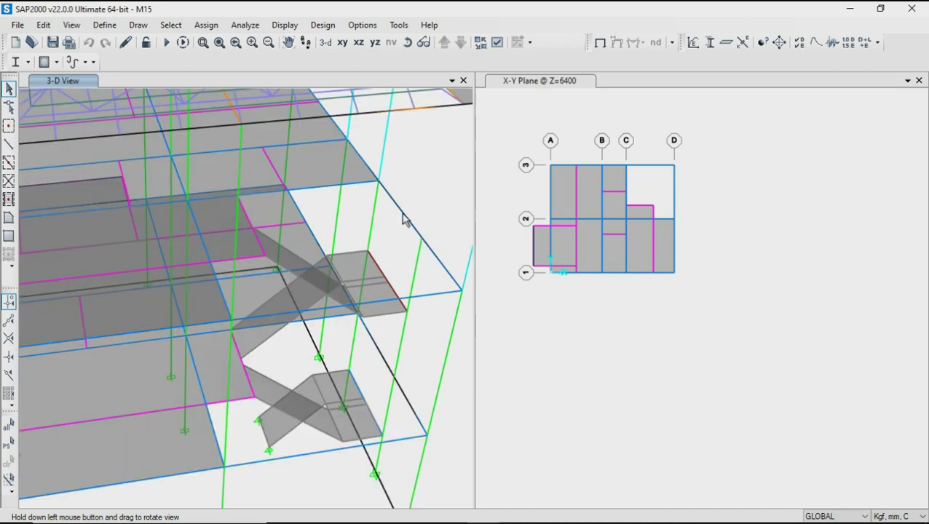
# Clear the slab-edge beam selection and set the Draw Frame section to B2.25x35.
pyautogui.click(405, 218)
pyautogui.click(433, 260)
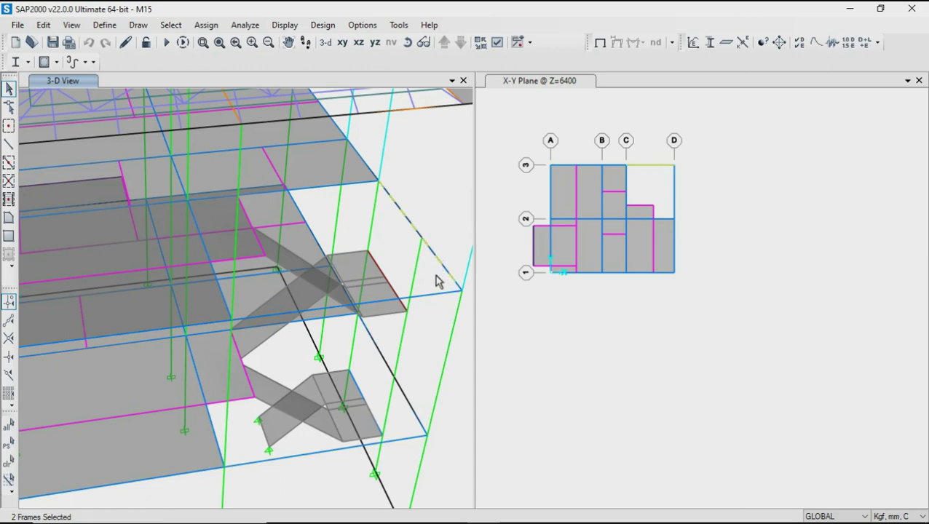
pyautogui.press('Escape')
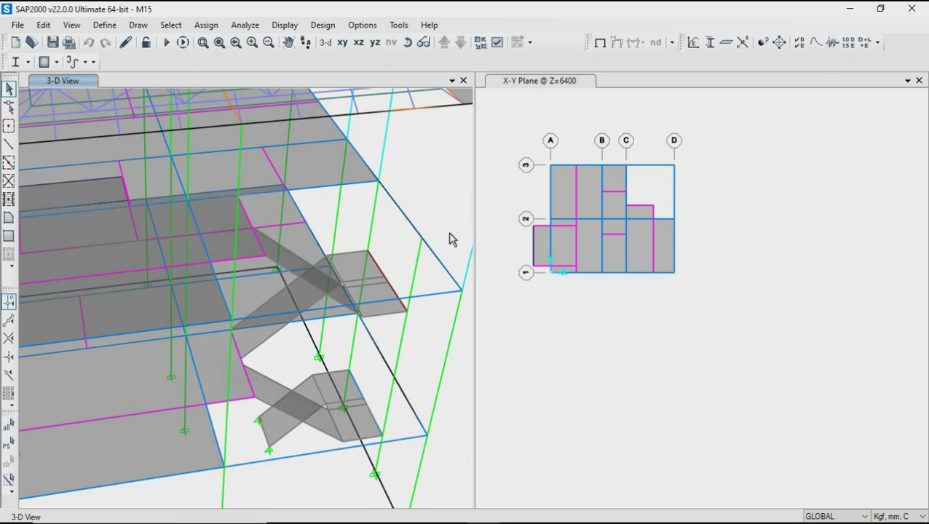
pyautogui.click(9, 144)
pyautogui.click(524, 251)
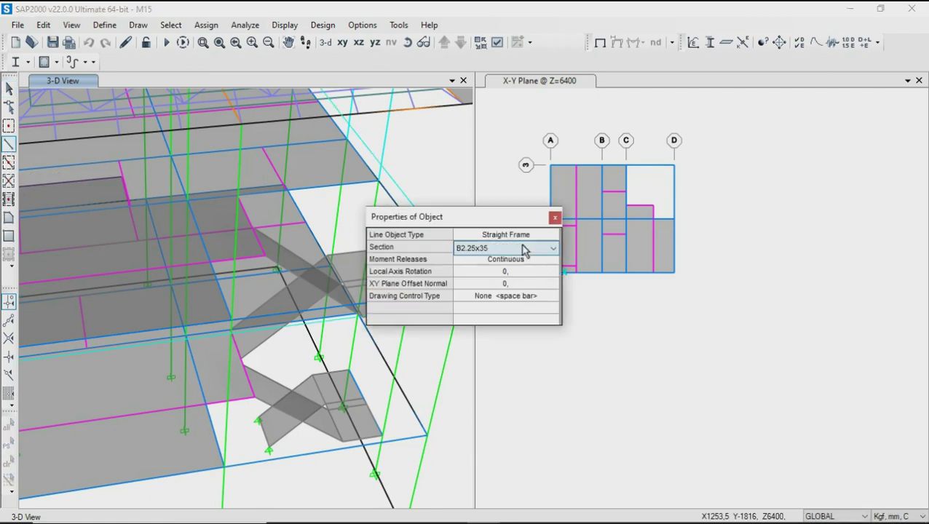
pyautogui.click(524, 250)
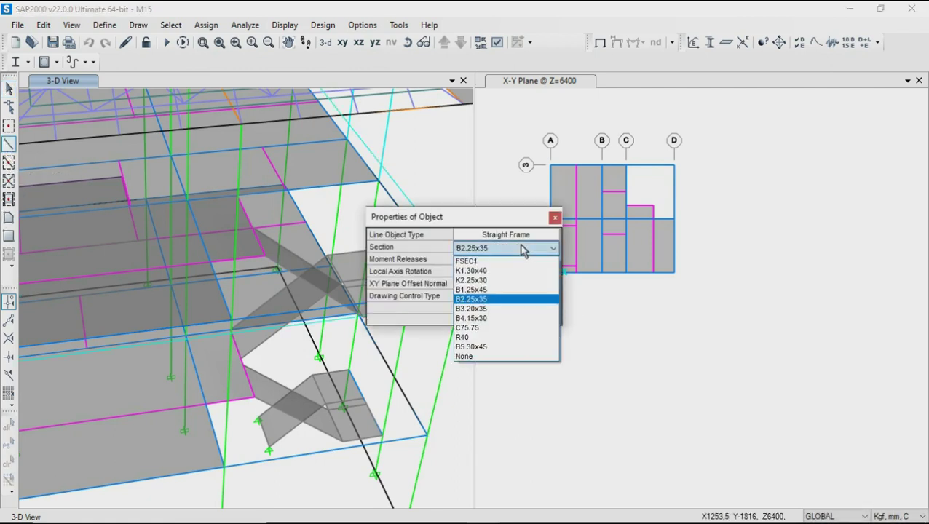
pyautogui.click(490, 299)
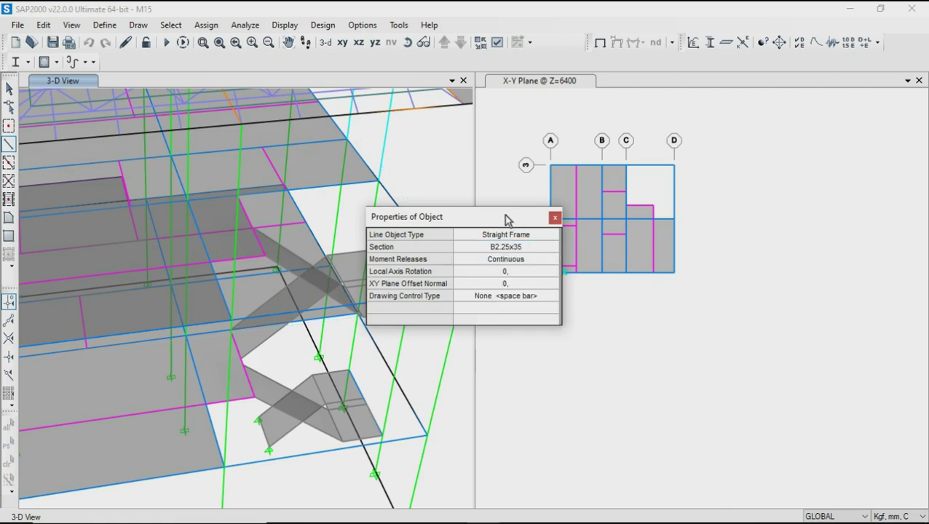
pyautogui.moveTo(504, 216); pyautogui.dragTo(618, 263)
# Draw the new B2.25x35 beam between two upper-floor grid points, then orbit the whole structure.
pyautogui.click(276, 270)
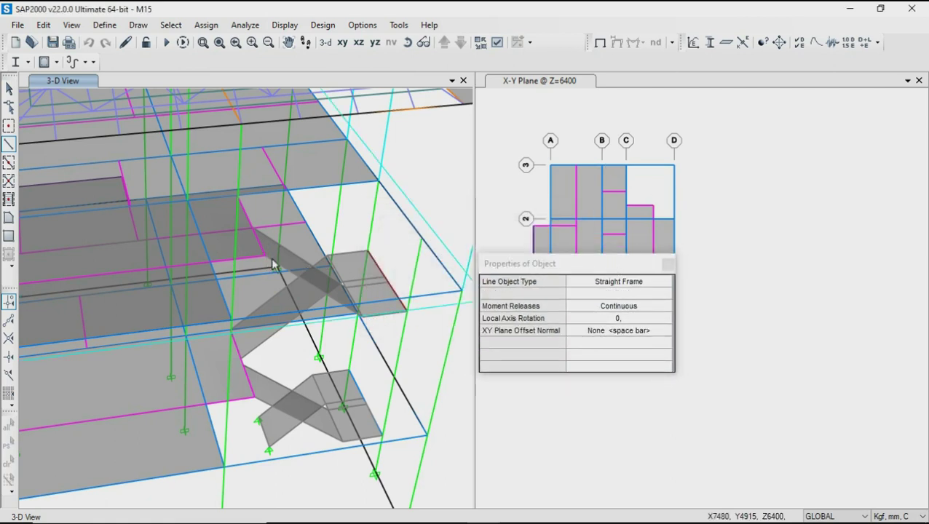
pyautogui.click(425, 245)
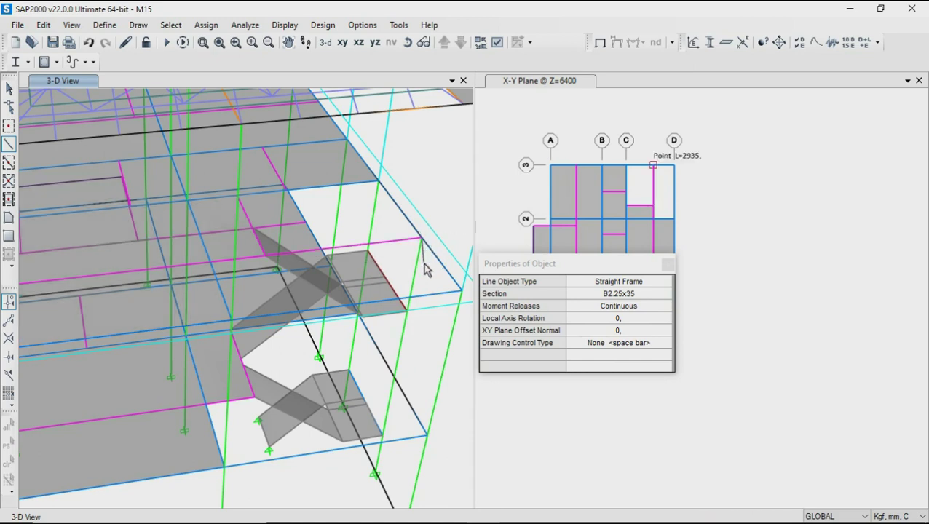
pyautogui.click(8, 88)
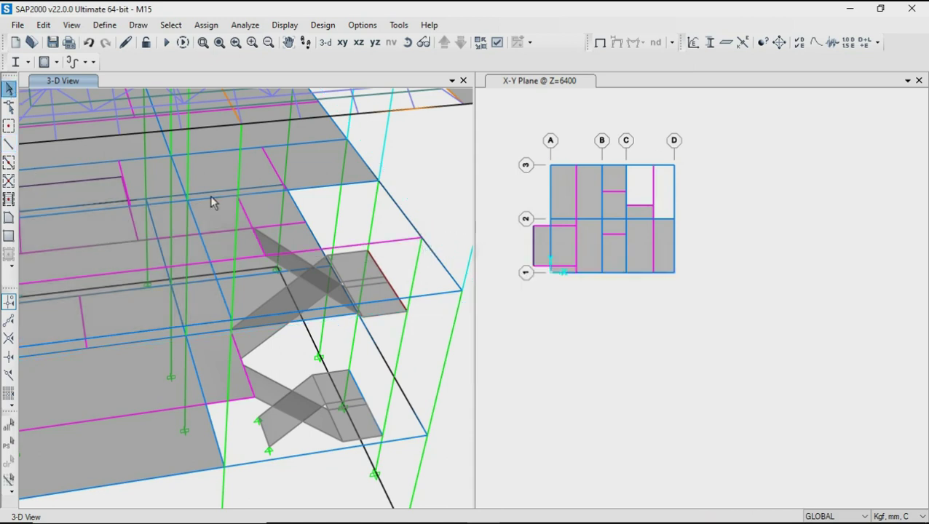
pyautogui.scroll(-3, 215, 202)
pyautogui.click(407, 42)
pyautogui.moveTo(404, 248)
pyautogui.mouseDown()
pyautogui.moveTo(241, 211)
pyautogui.moveTo(134, 201)
pyautogui.moveTo(31, 214)
pyautogui.moveTo(260, 235)
pyautogui.moveTo(460, 182)
pyautogui.moveTo(489, 199)
pyautogui.moveTo(468, 264)
pyautogui.moveTo(504, 201)
pyautogui.moveTo(520, 197)
pyautogui.moveTo(257, 210)
pyautogui.moveTo(281, 227)
pyautogui.moveTo(351, 239)
pyautogui.moveTo(129, 238)
pyautogui.moveTo(147, 244)
pyautogui.moveTo(293, 217)
pyautogui.moveTo(302, 255)
pyautogui.moveTo(316, 213)
pyautogui.mouseUp()
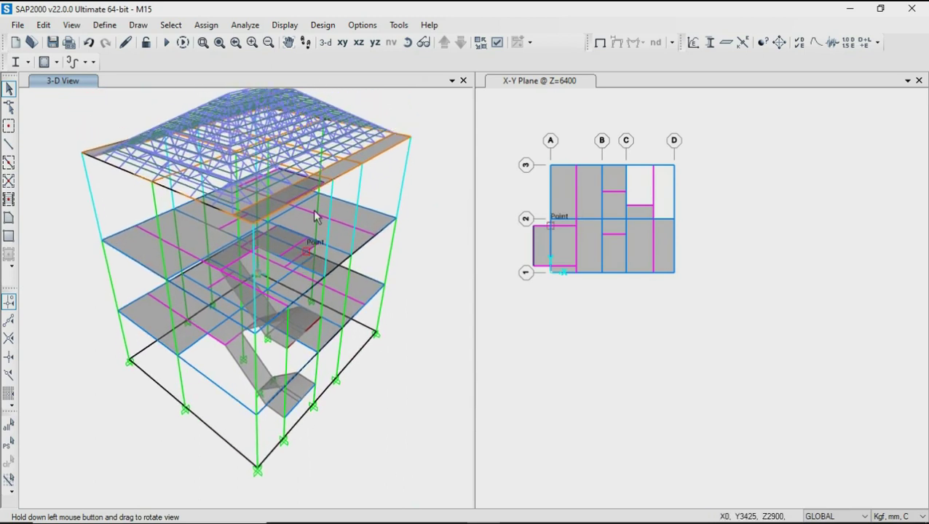
# Rerun the analysis with Run Now so the DEAD-case deformed shape appears.
pyautogui.click(246, 26)
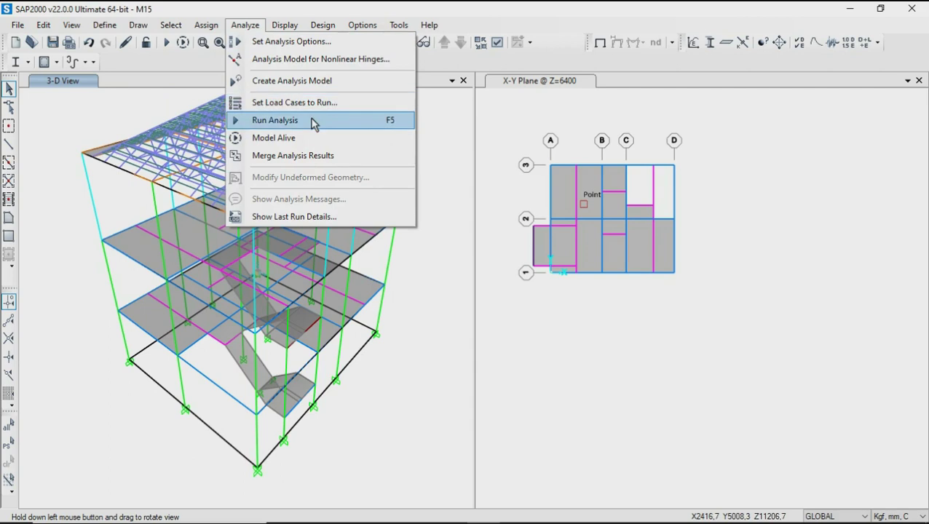
pyautogui.click(314, 121)
pyautogui.click(655, 338)
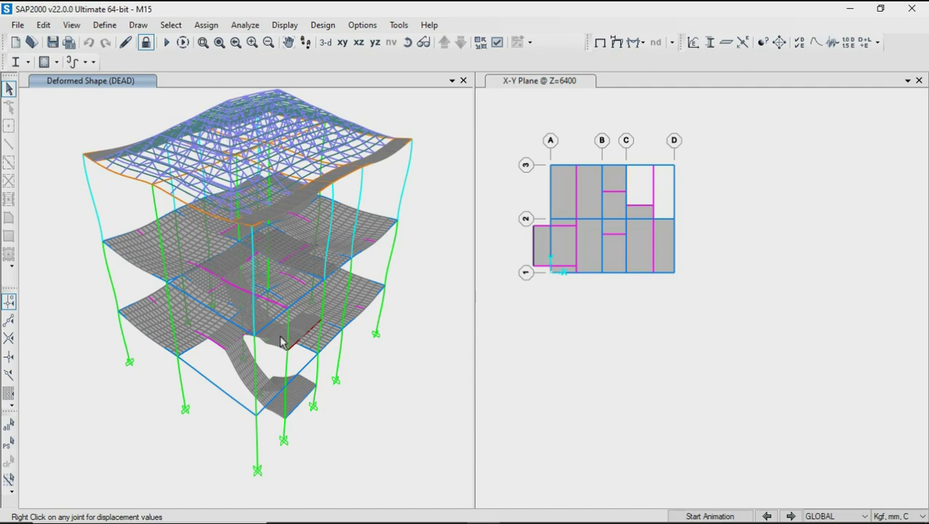
# Start the concrete design check and confirm all concrete members passed.
pyautogui.click(57, 63)
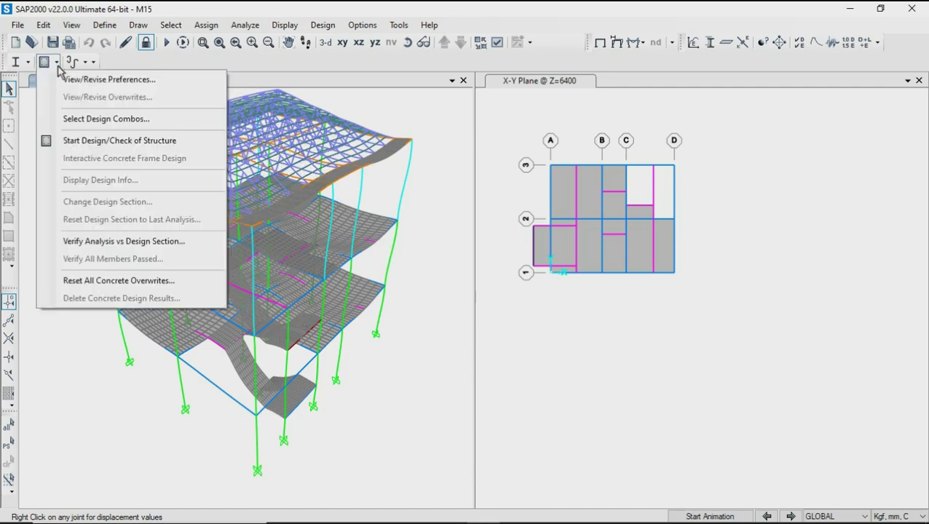
pyautogui.click(74, 142)
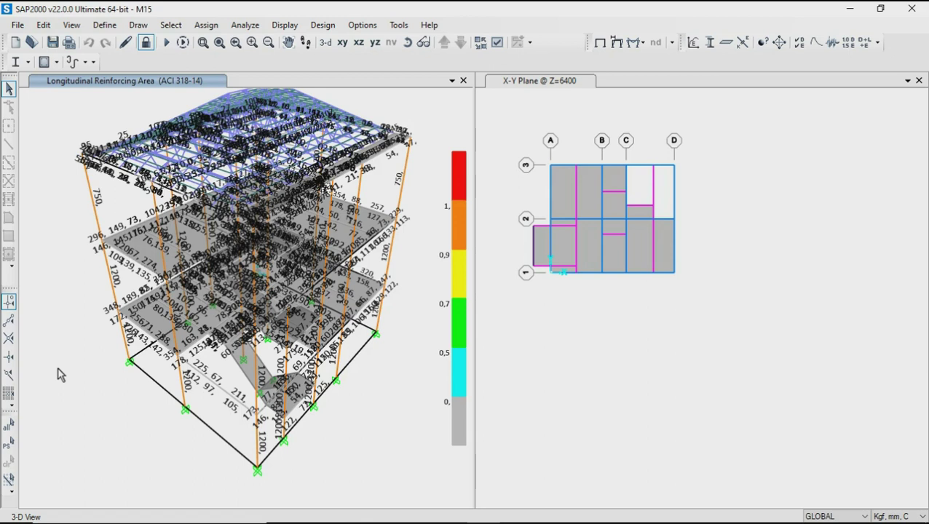
pyautogui.click(57, 62)
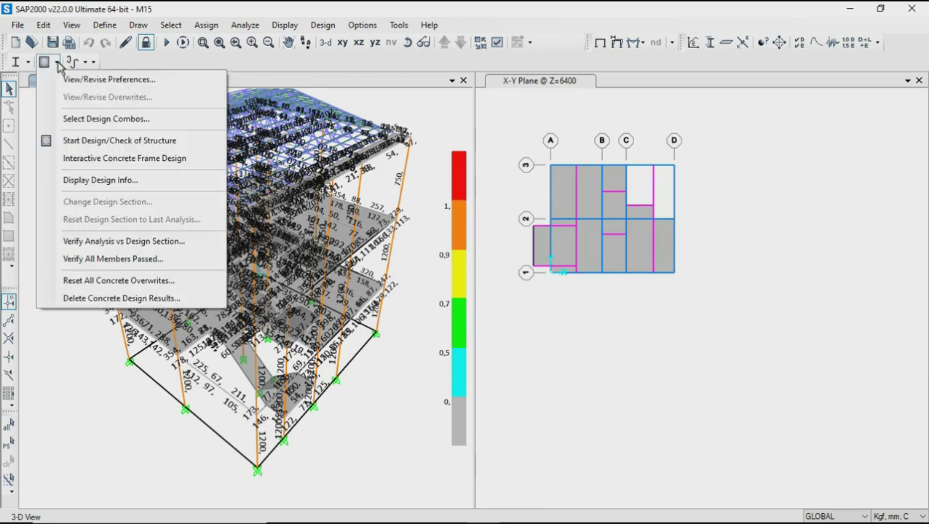
pyautogui.click(91, 259)
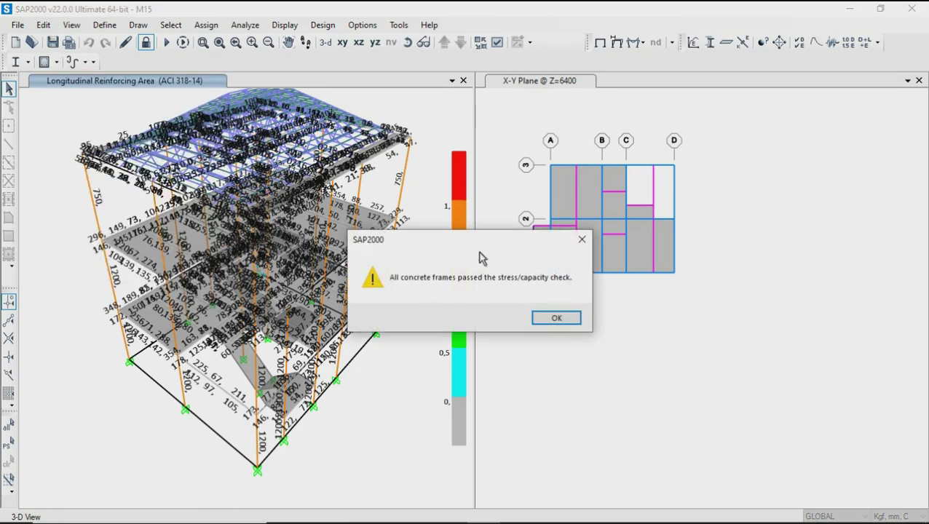
pyautogui.click(552, 318)
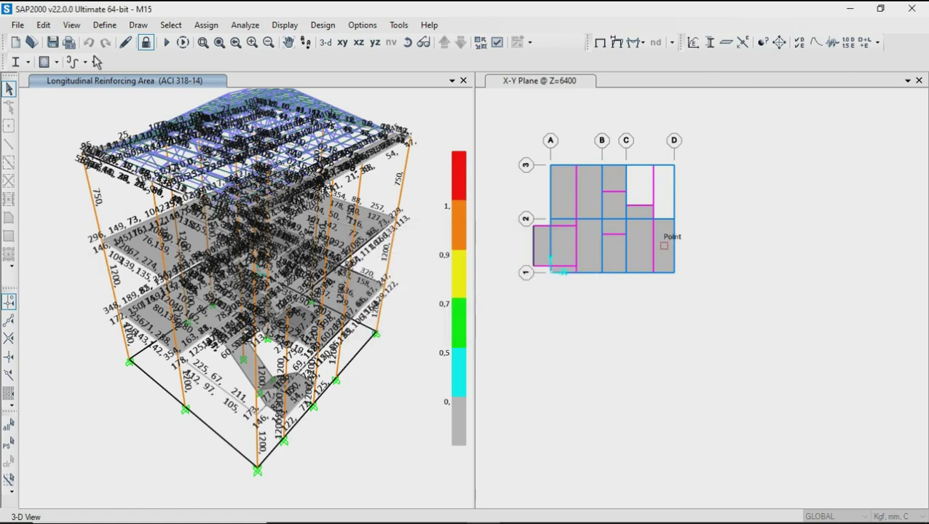
# Verify that the analysis and design sections match.
pyautogui.click(70, 64)
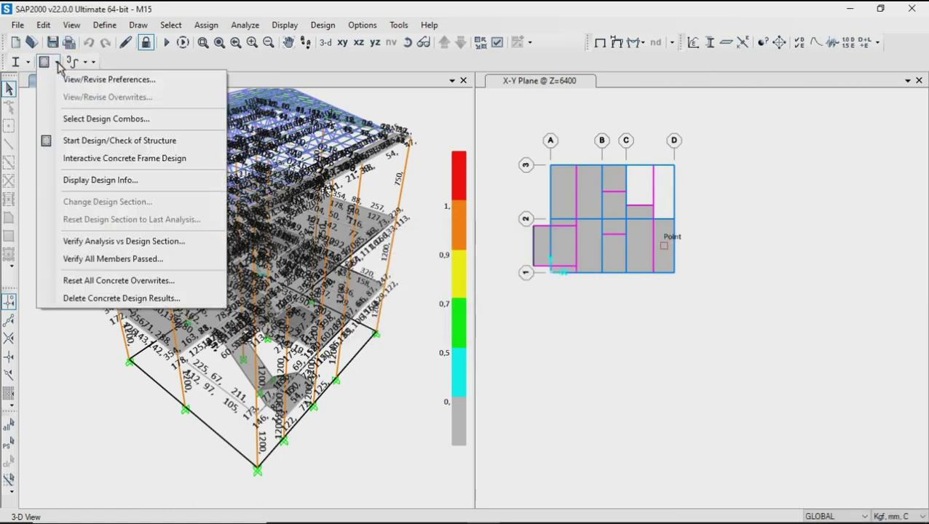
pyautogui.click(95, 241)
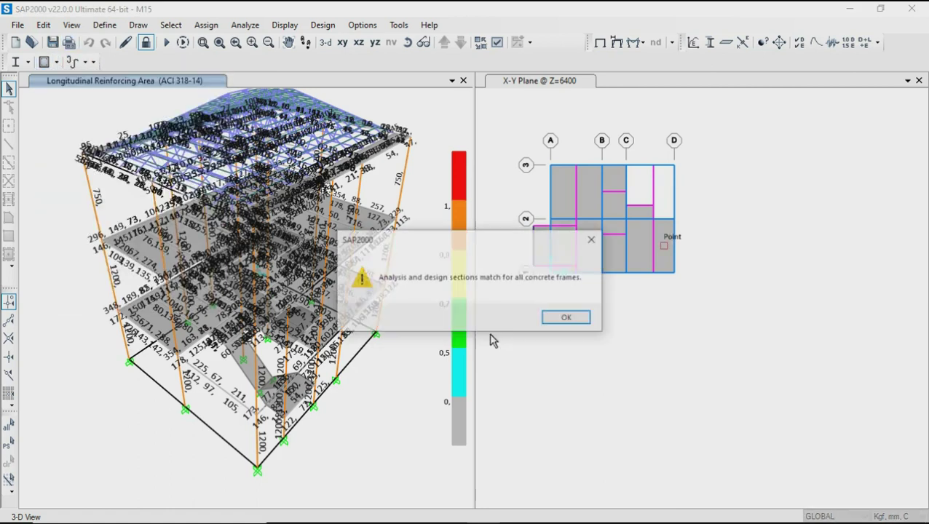
pyautogui.click(567, 318)
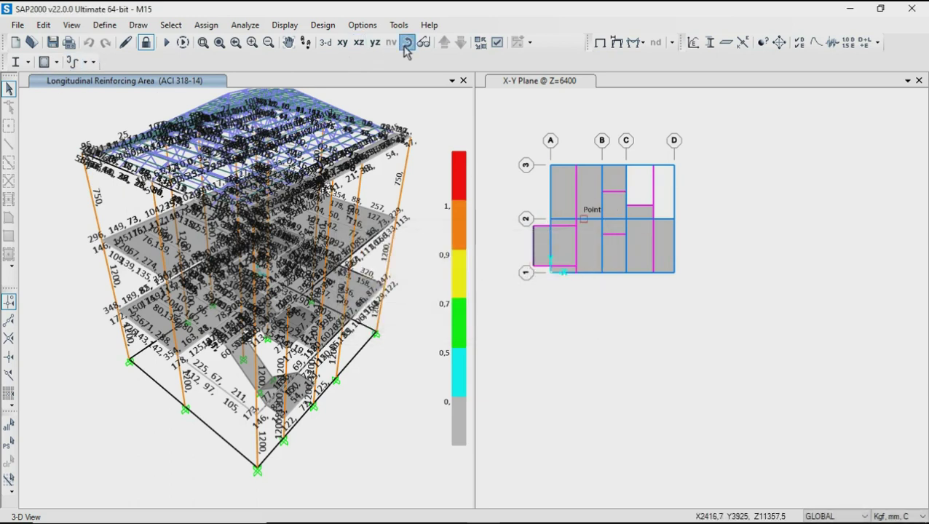
# Unlock the model again, accepting deletion of the analysis and design results.
pyautogui.moveTo(391, 421)
pyautogui.mouseDown()
pyautogui.moveTo(417, 355)
pyautogui.moveTo(401, 420)
pyautogui.mouseUp()
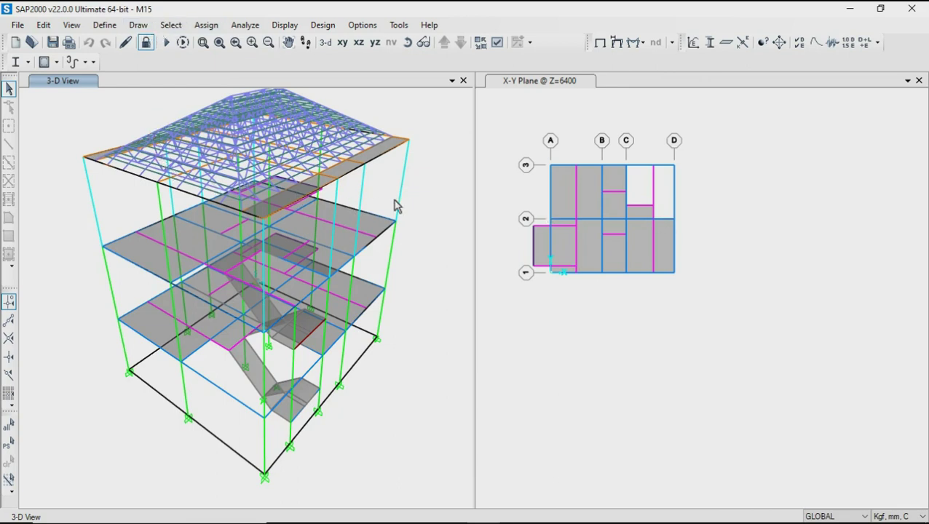
pyautogui.moveTo(395, 206); pyautogui.dragTo(392, 221, button='middle')
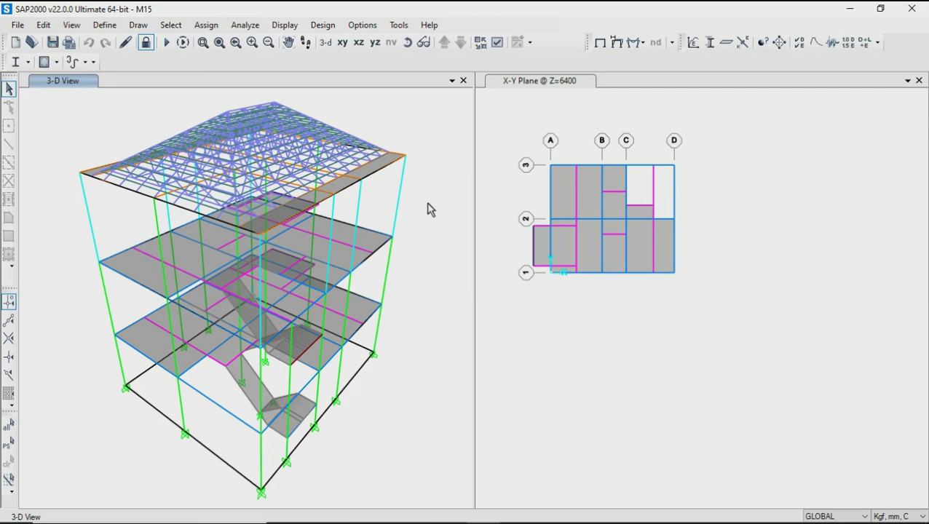
pyautogui.click(145, 45)
pyautogui.click(481, 320)
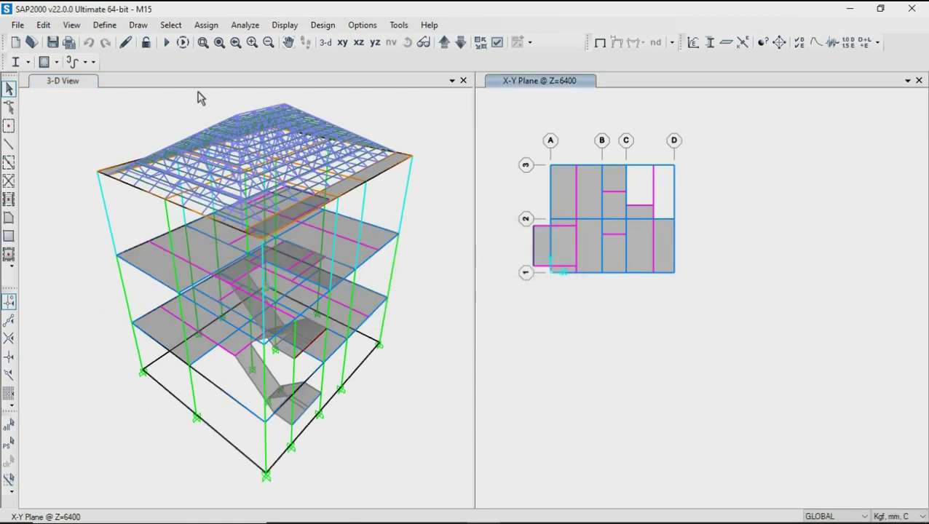
pyautogui.click(81, 64)
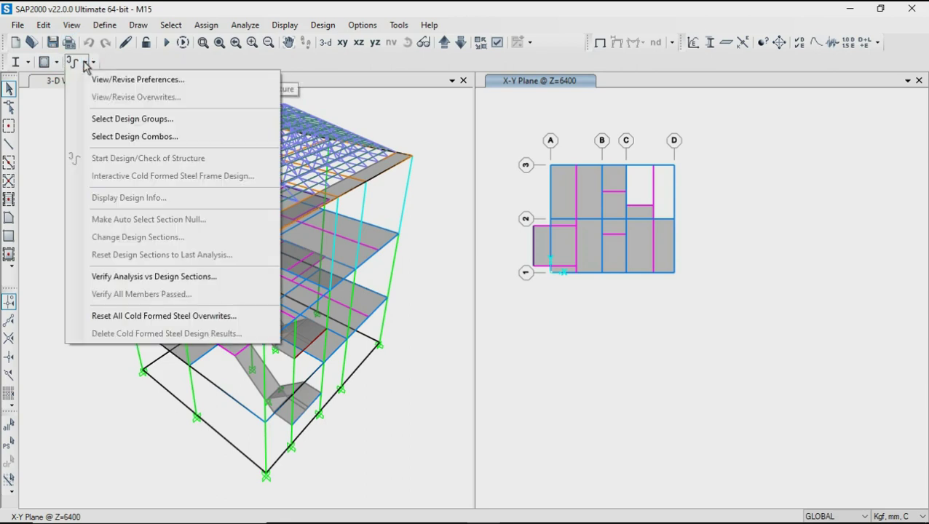
# Set the cold-formed steel design code to AISI-LRFD96 in the design preferences.
pyautogui.click(102, 82)
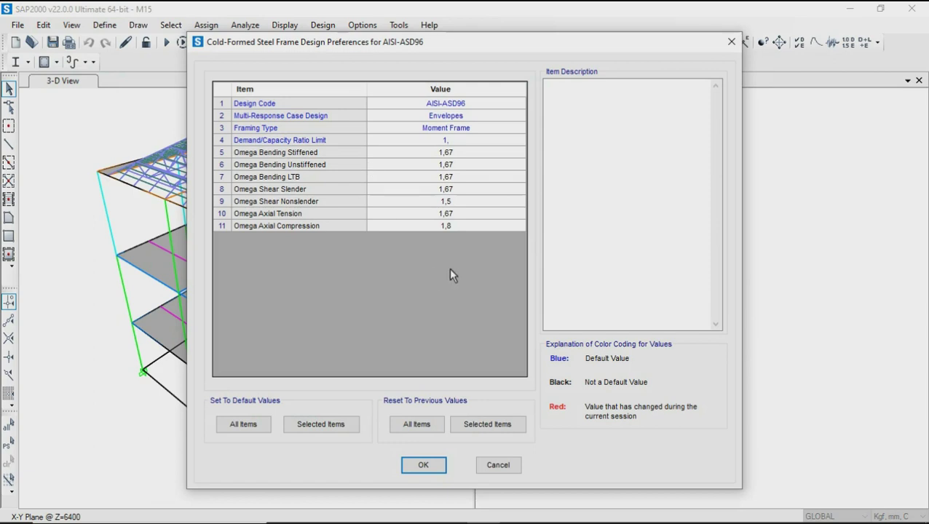
pyautogui.click(452, 104)
pyautogui.click(452, 104)
pyautogui.click(412, 128)
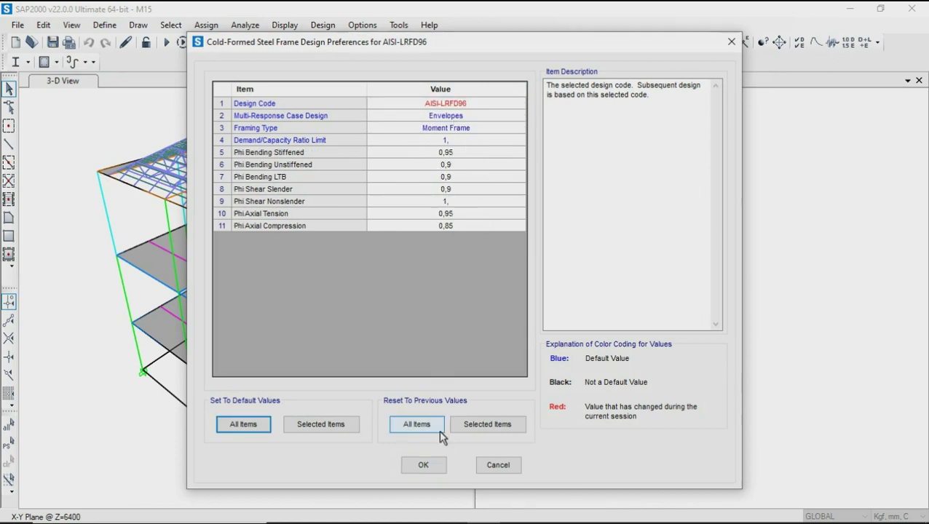
pyautogui.click(425, 465)
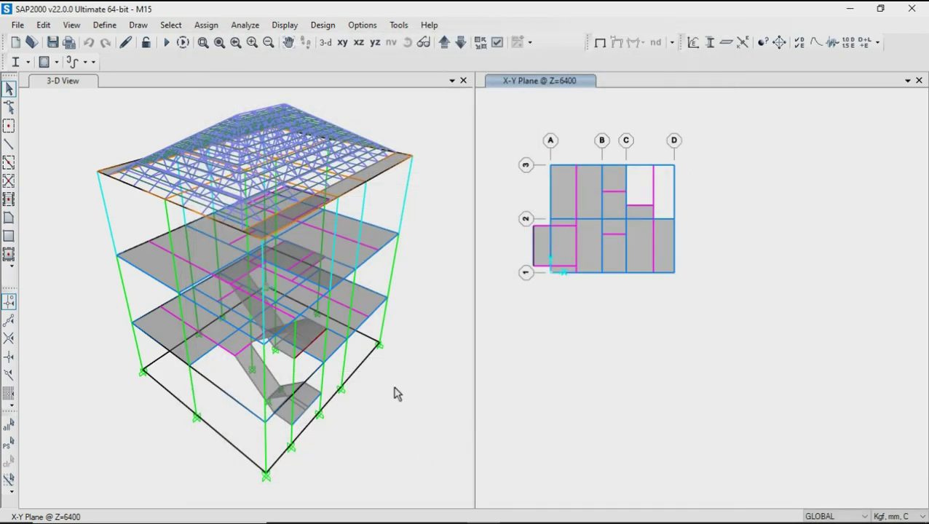
# Add COMB1–COMB9 as design combinations and turn off automatically generated code combinations.
pyautogui.click(88, 64)
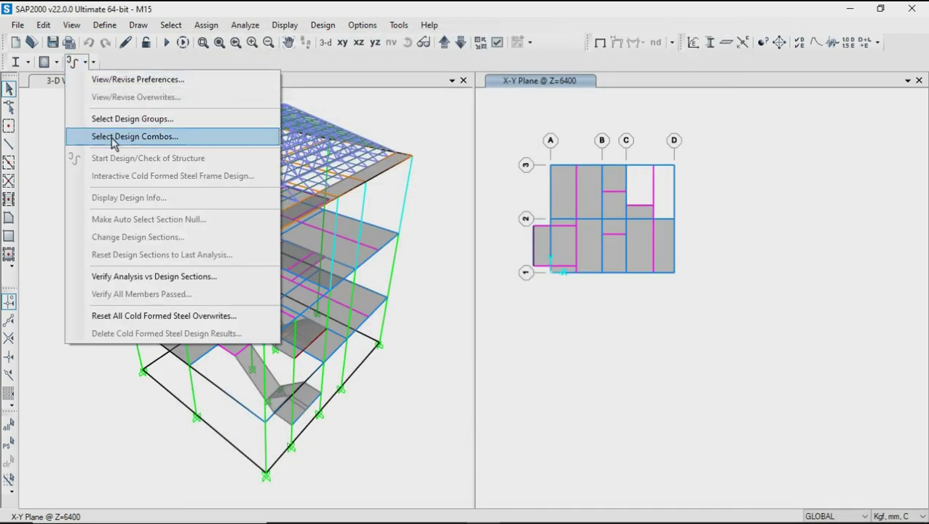
pyautogui.click(117, 137)
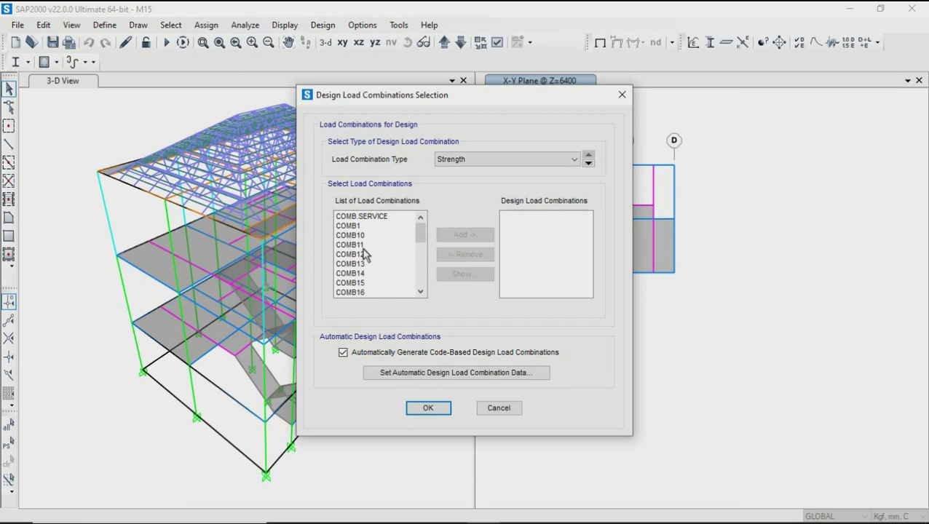
pyautogui.click(354, 227)
pyautogui.moveTo(420, 238); pyautogui.dragTo(420, 295)
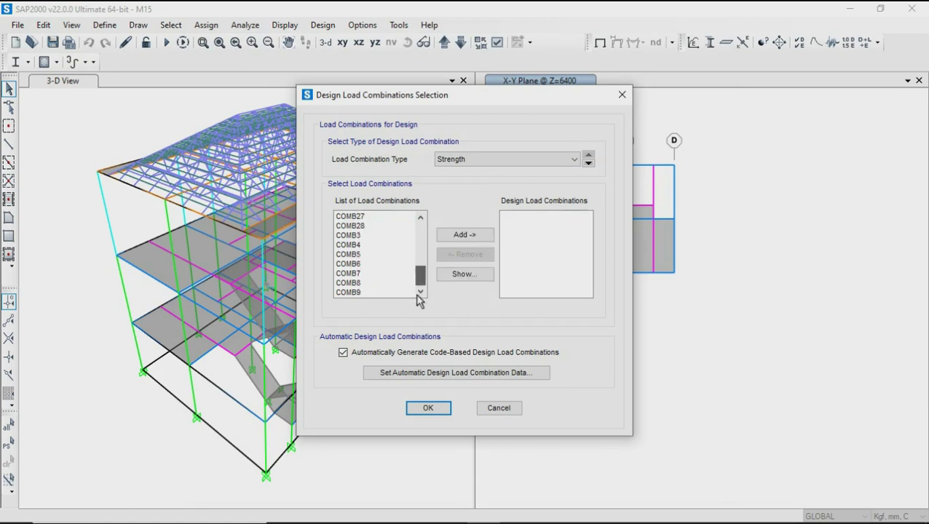
pyautogui.keyDown('shift'); pyautogui.click(378, 292); pyautogui.keyUp('shift')
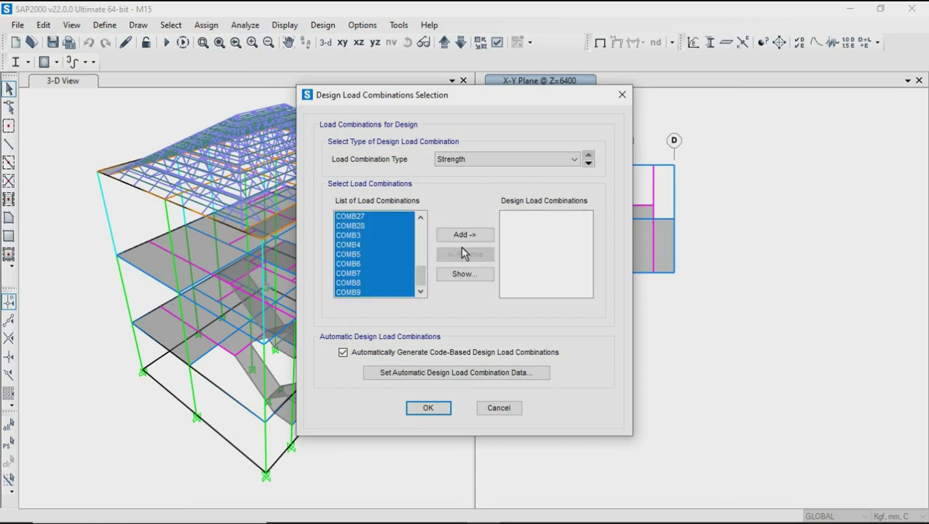
pyautogui.click(464, 236)
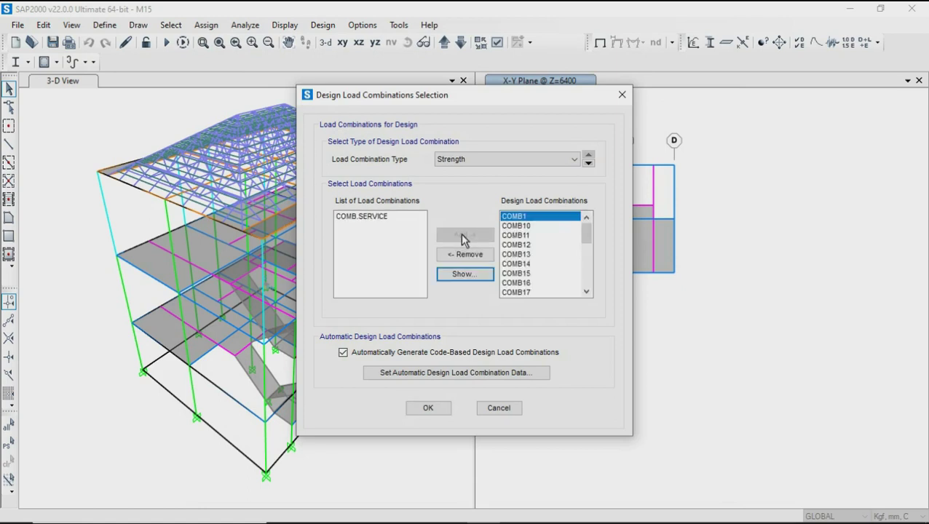
pyautogui.click(343, 353)
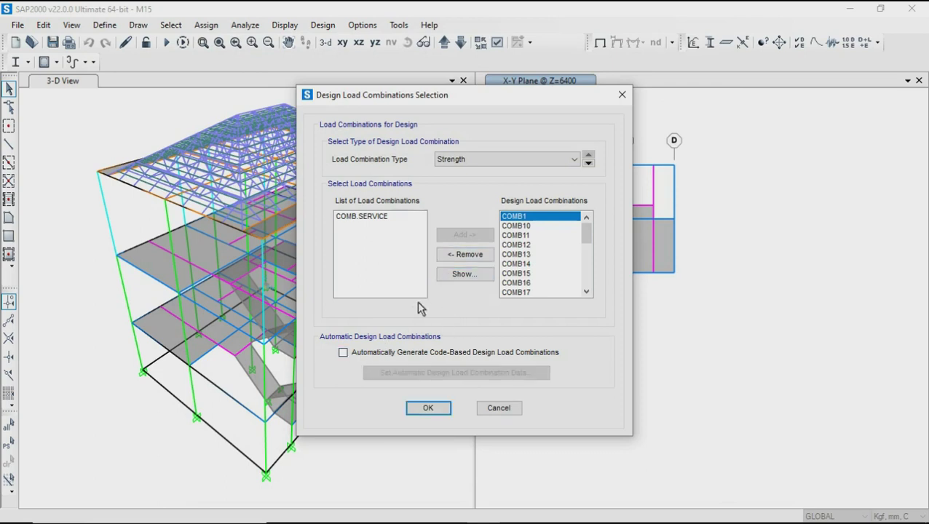
pyautogui.click(435, 409)
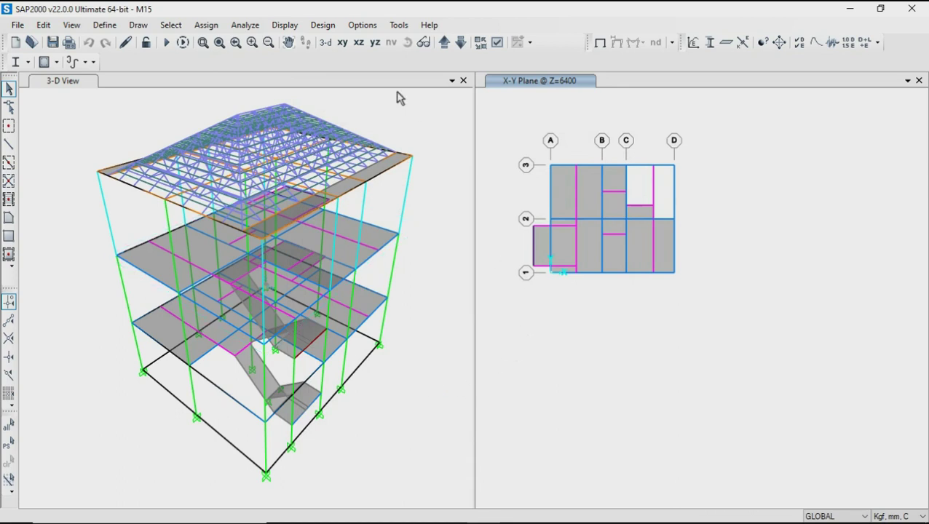
pyautogui.click(247, 25)
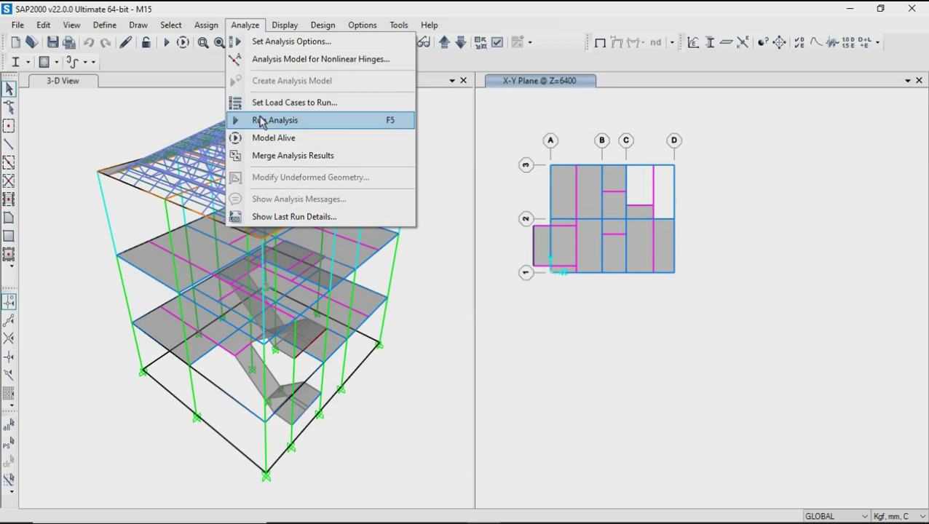
# Run the analysis for every load case, rerunning with F5, to show the DEAD deformed shape.
pyautogui.click(261, 120)
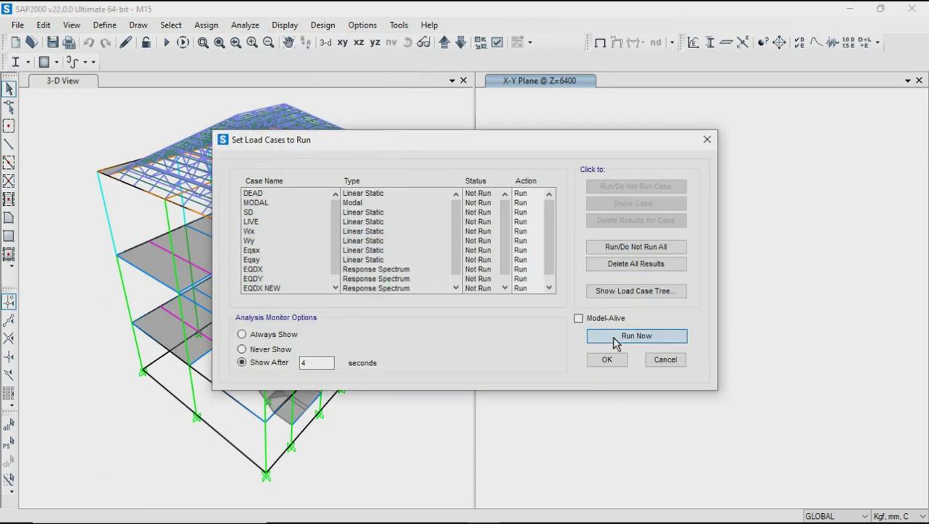
pyautogui.click(612, 336)
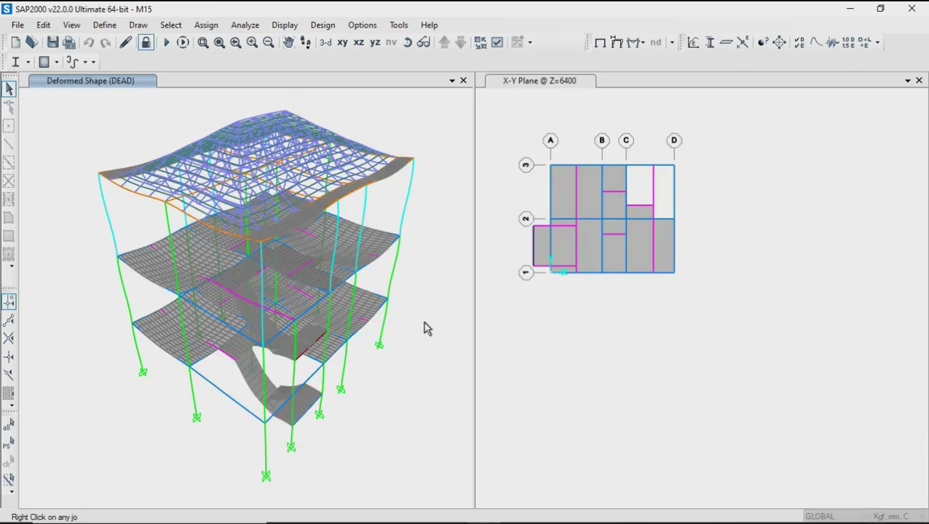
pyautogui.press('F5')
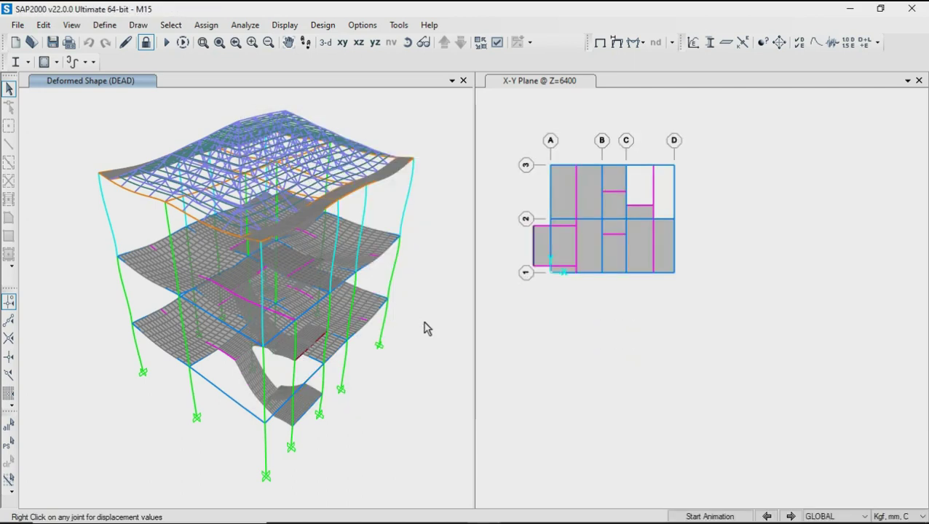
pyautogui.click(86, 62)
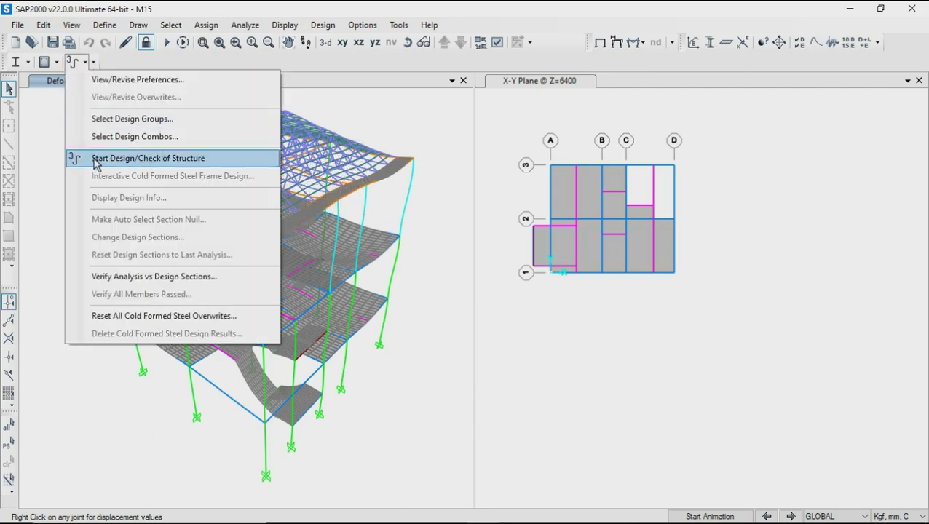
# Start the cold-formed steel design check and confirm analysis and design sections match.
pyautogui.click(133, 160)
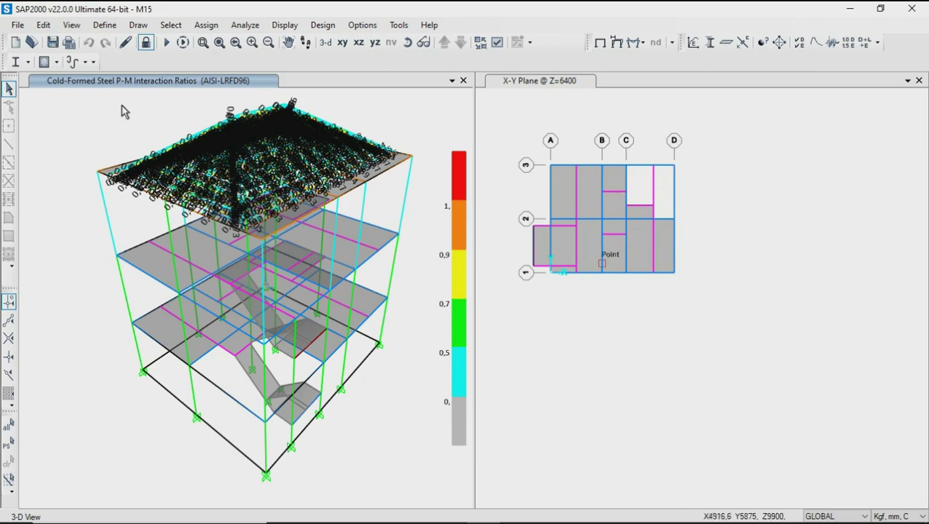
pyautogui.click(86, 62)
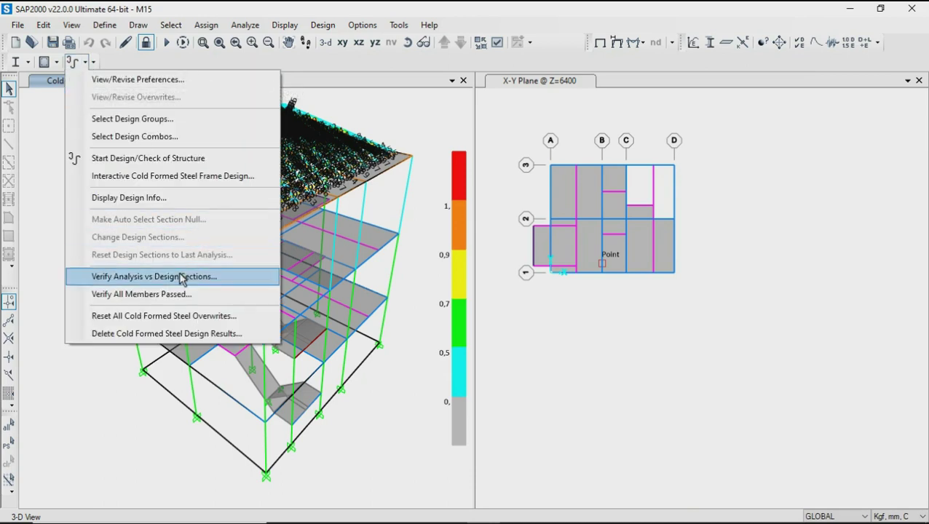
pyautogui.click(181, 275)
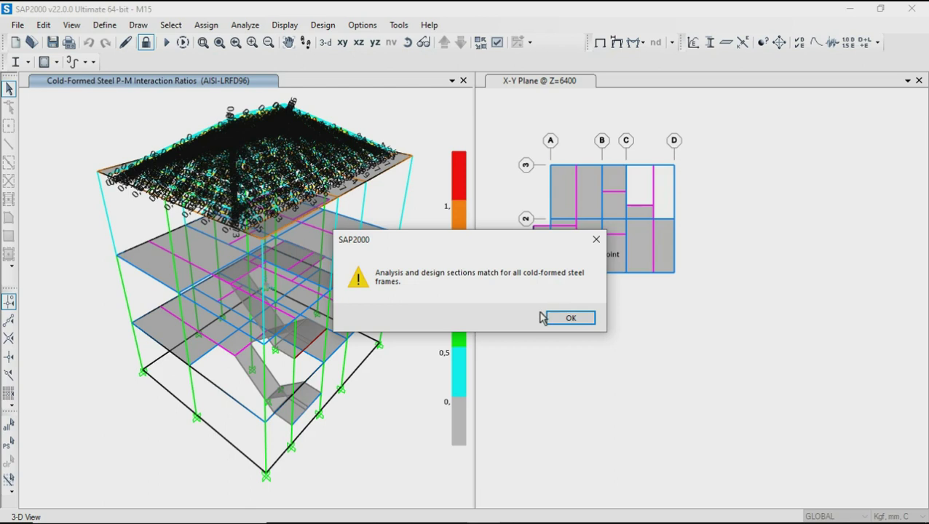
pyautogui.click(567, 322)
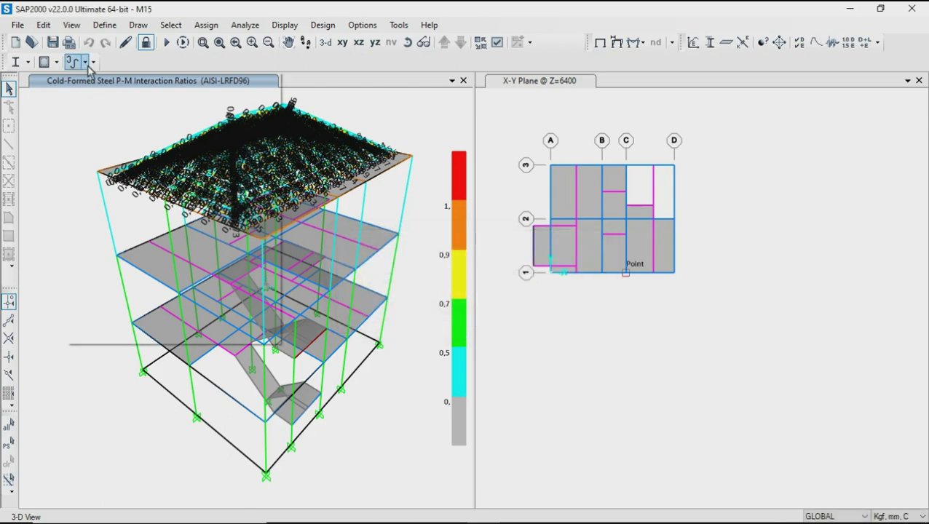
# Verify that all steel members passed the design check.
pyautogui.click(86, 62)
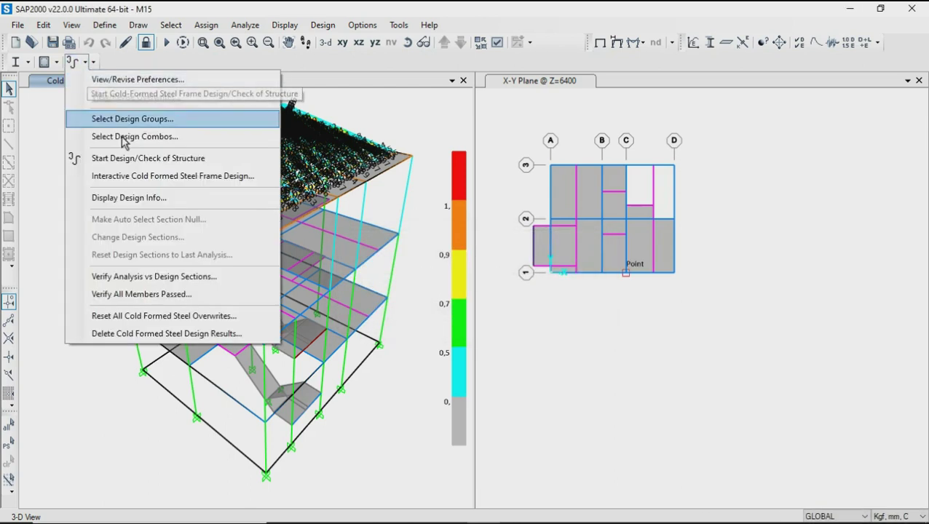
pyautogui.click(137, 294)
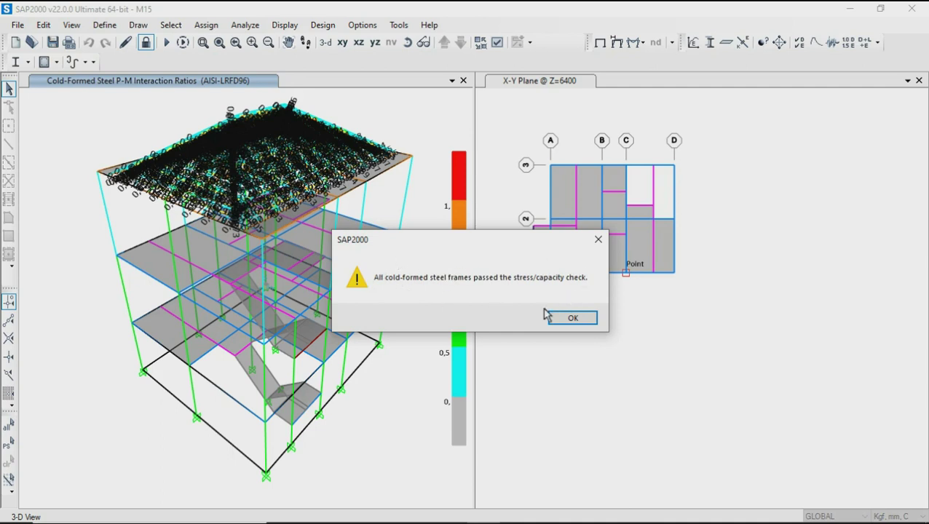
pyautogui.click(572, 318)
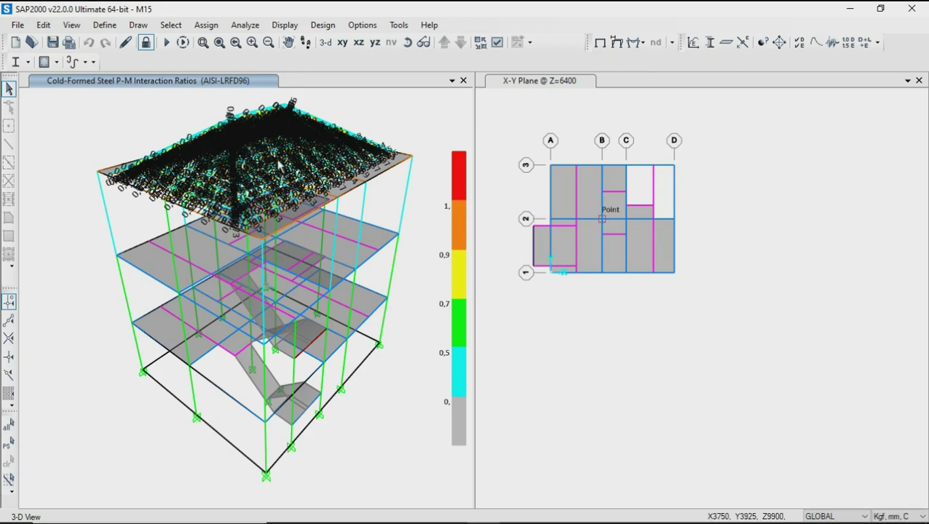
# Zoom, pan and orbit over the roof trusses, selecting members to read their P-M ratios.
pyautogui.scroll(3, 279, 166)
pyautogui.scroll(2, 279, 165)
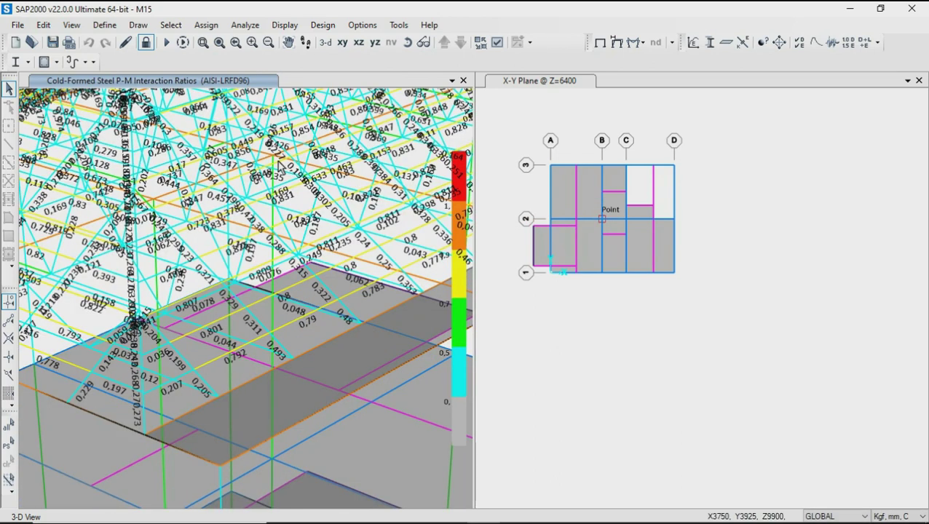
pyautogui.moveTo(309, 198); pyautogui.dragTo(268, 242, button='middle')
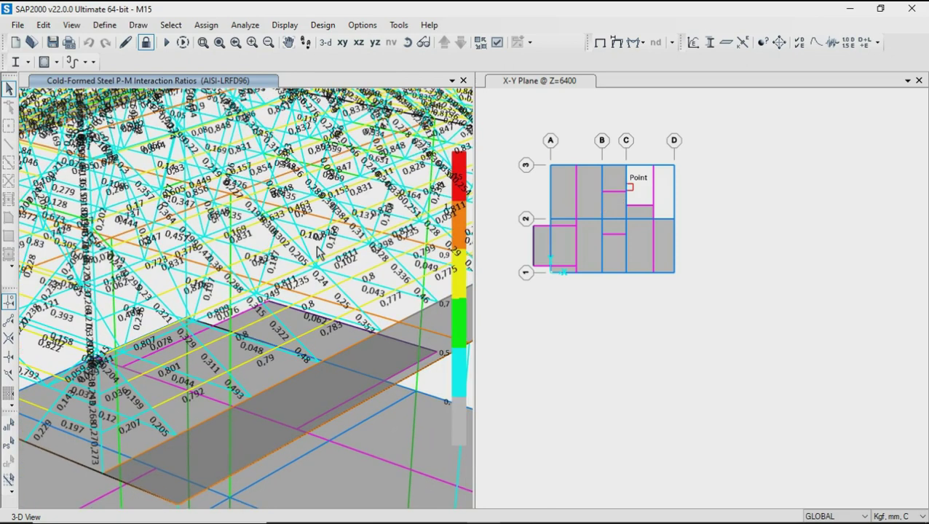
pyautogui.moveTo(324, 233); pyautogui.dragTo(304, 272, button='middle')
pyautogui.click(408, 45)
pyautogui.moveTo(292, 262); pyautogui.dragTo(254, 309)
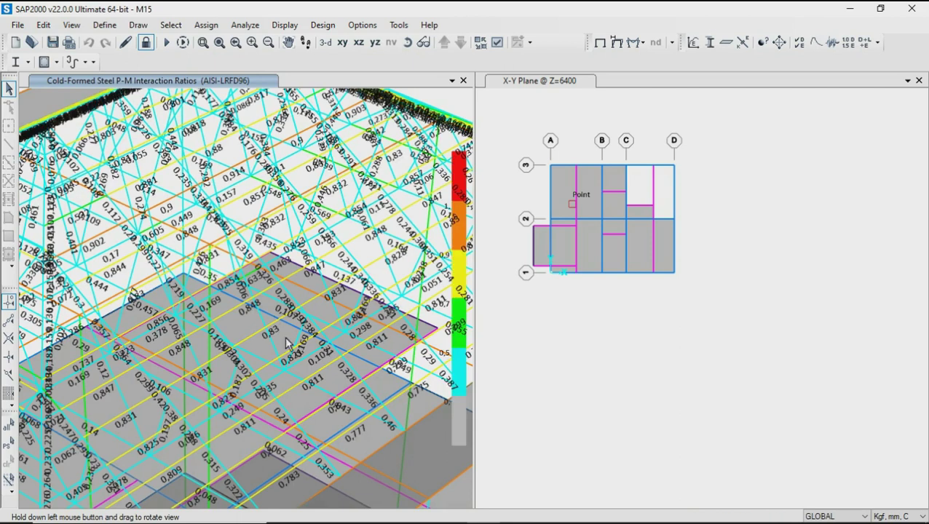
pyautogui.moveTo(311, 310); pyautogui.dragTo(303, 278, button='middle')
pyautogui.scroll(2, 260, 299)
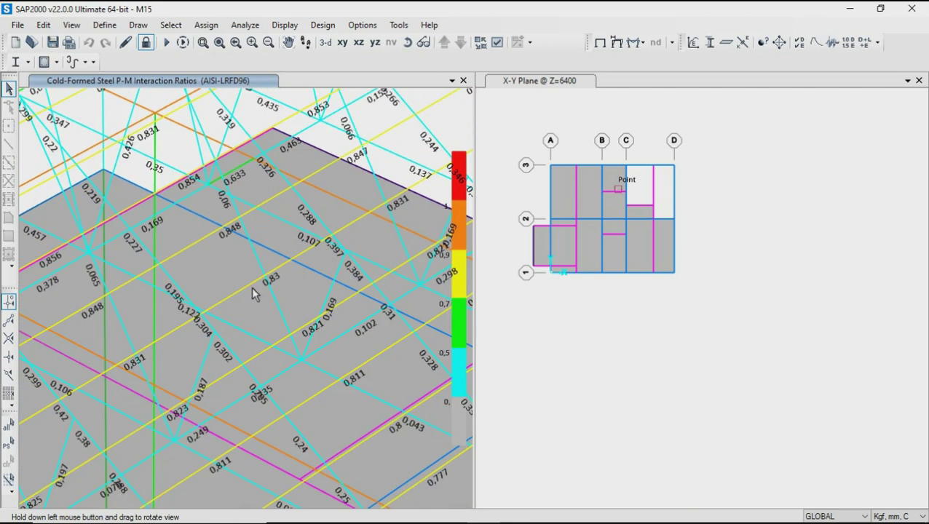
pyautogui.click(248, 284)
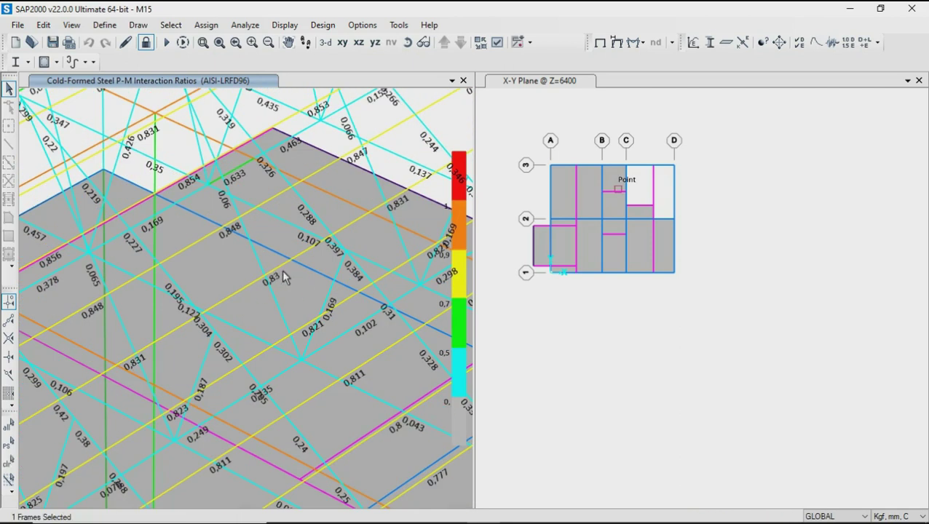
pyautogui.click(282, 274)
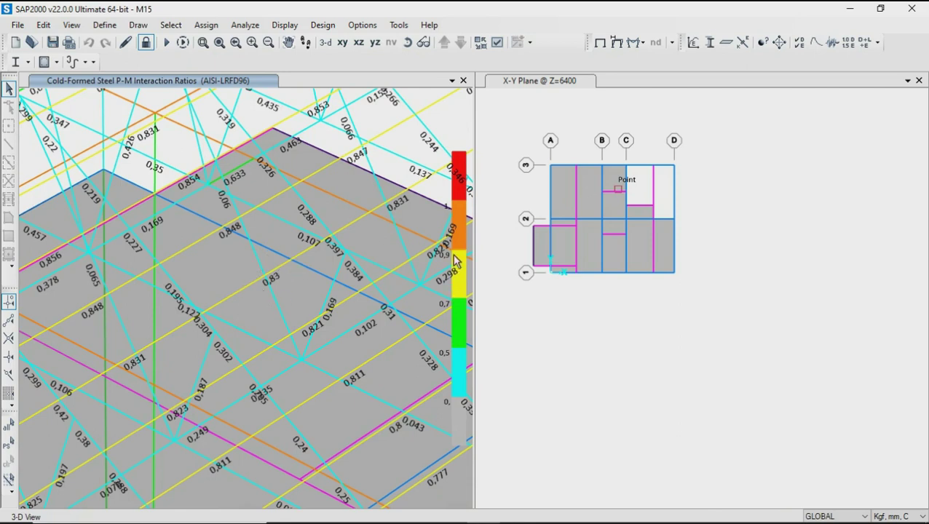
pyautogui.moveTo(429, 255); pyautogui.dragTo(292, 220, button='middle')
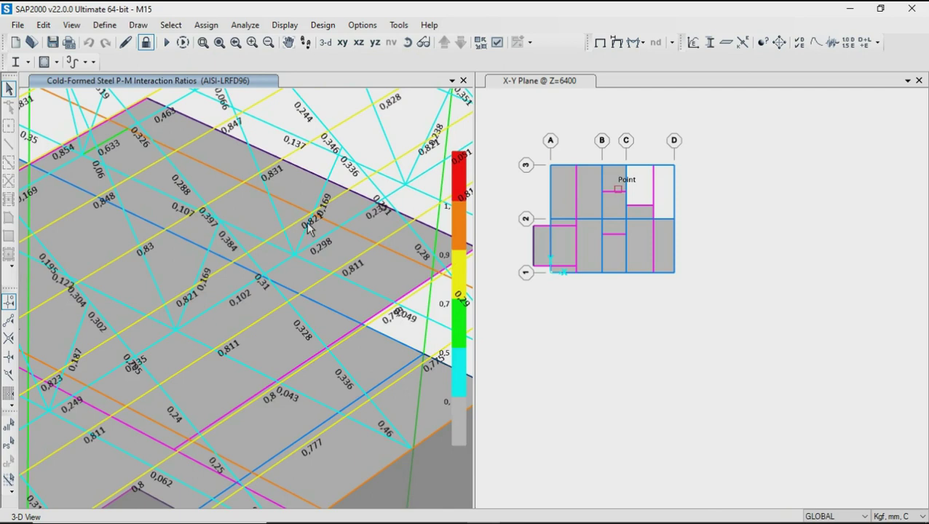
pyautogui.scroll(-2, 466, 271)
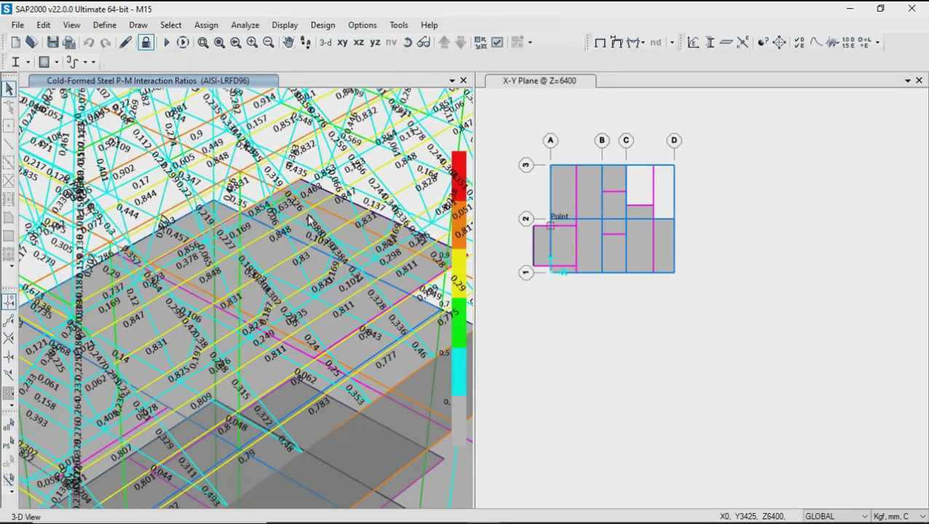
pyautogui.moveTo(306, 212); pyautogui.dragTo(306, 319, button='middle')
pyautogui.scroll(2, 250, 189)
pyautogui.scroll(1, 280, 211)
pyautogui.click(303, 193)
pyautogui.scroll(-2, 288, 204)
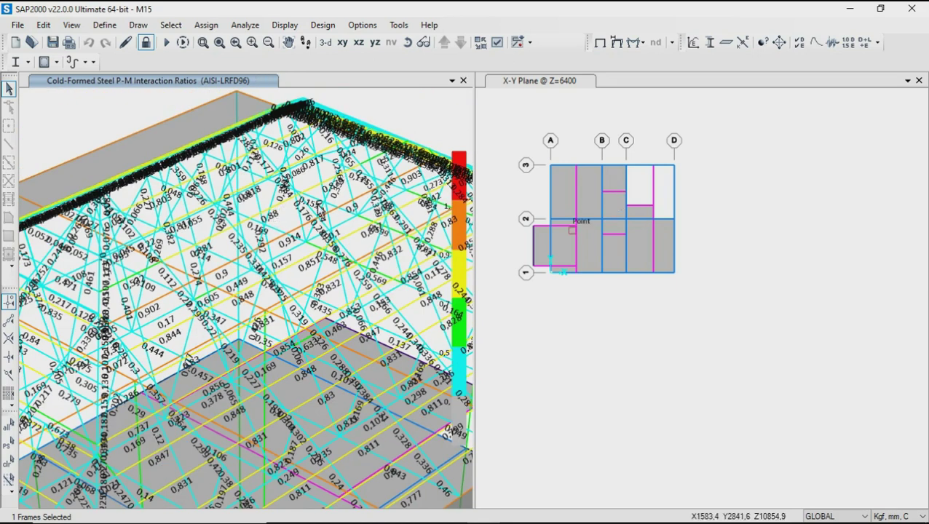
# Orbit out to see the whole building and return to the undeformed 3-D view.
pyautogui.click(408, 42)
pyautogui.moveTo(292, 255)
pyautogui.mouseDown()
pyautogui.moveTo(235, 223)
pyautogui.moveTo(151, 213)
pyautogui.moveTo(147, 270)
pyautogui.mouseUp()
pyautogui.scroll(3, 362, 250)
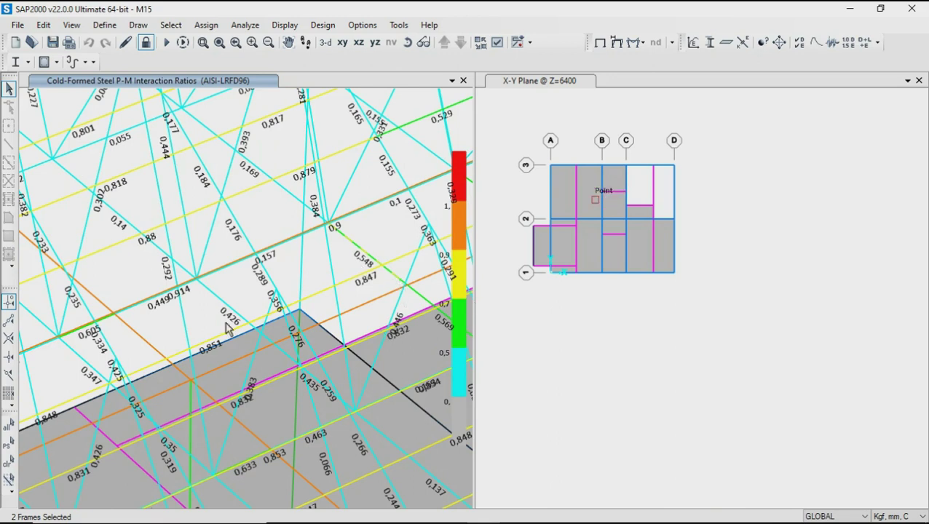
pyautogui.moveTo(171, 315); pyautogui.dragTo(203, 271, button='middle')
pyautogui.scroll(-2, 206, 260)
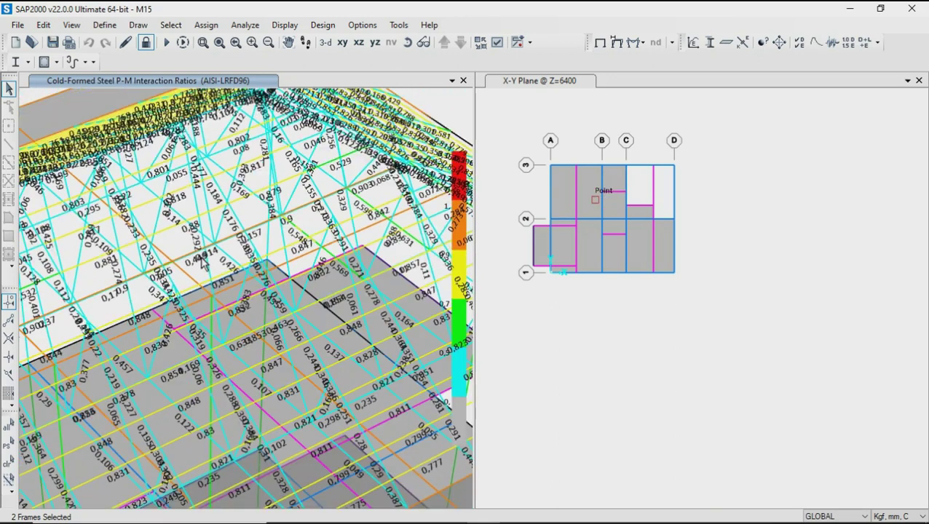
pyautogui.click(407, 41)
pyautogui.moveTo(182, 291)
pyautogui.mouseDown()
pyautogui.moveTo(283, 276)
pyautogui.moveTo(470, 286)
pyautogui.moveTo(436, 265)
pyautogui.moveTo(332, 255)
pyautogui.moveTo(188, 266)
pyautogui.moveTo(232, 249)
pyautogui.moveTo(240, 255)
pyautogui.mouseUp()
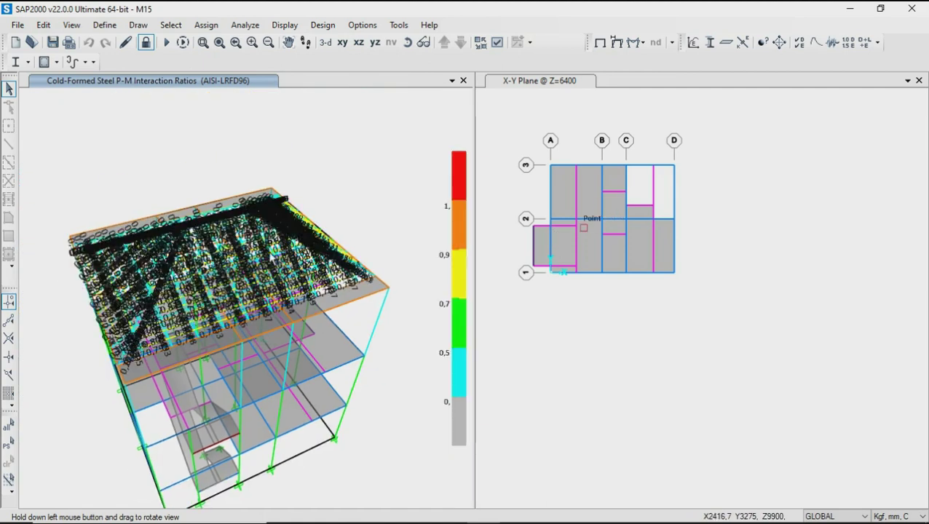
pyautogui.click(600, 46)
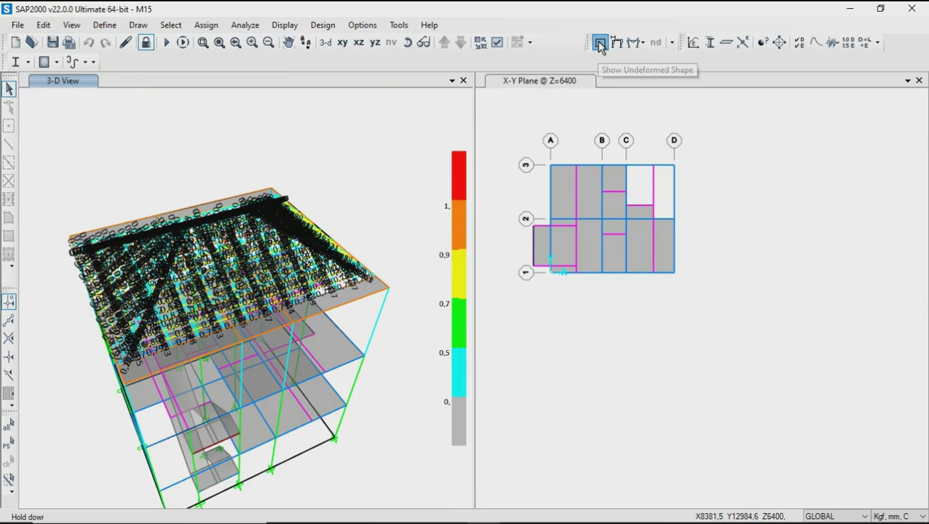
# Pan and orbit the undeformed model to a clearer view of the whole building.
pyautogui.moveTo(372, 230); pyautogui.dragTo(375, 178, button='middle')
pyautogui.click(407, 42)
pyautogui.moveTo(358, 264)
pyautogui.mouseDown()
pyautogui.moveTo(415, 280)
pyautogui.moveTo(481, 247)
pyautogui.moveTo(493, 212)
pyautogui.moveTo(481, 227)
pyautogui.mouseUp()
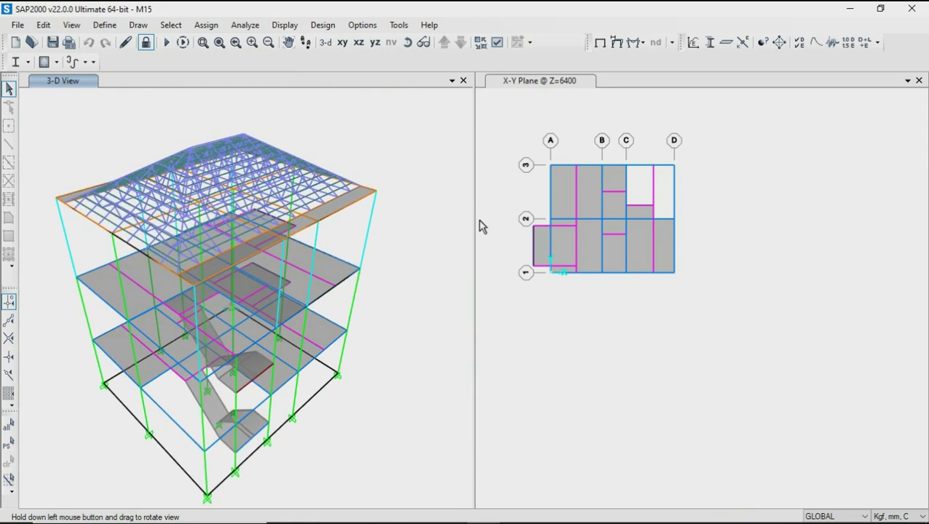
pyautogui.moveTo(398, 261); pyautogui.dragTo(429, 247)
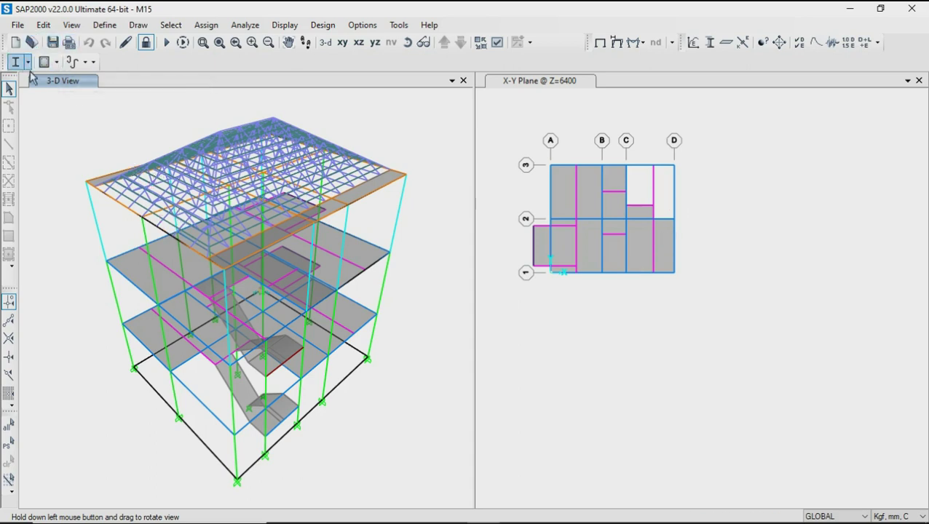
pyautogui.click(56, 64)
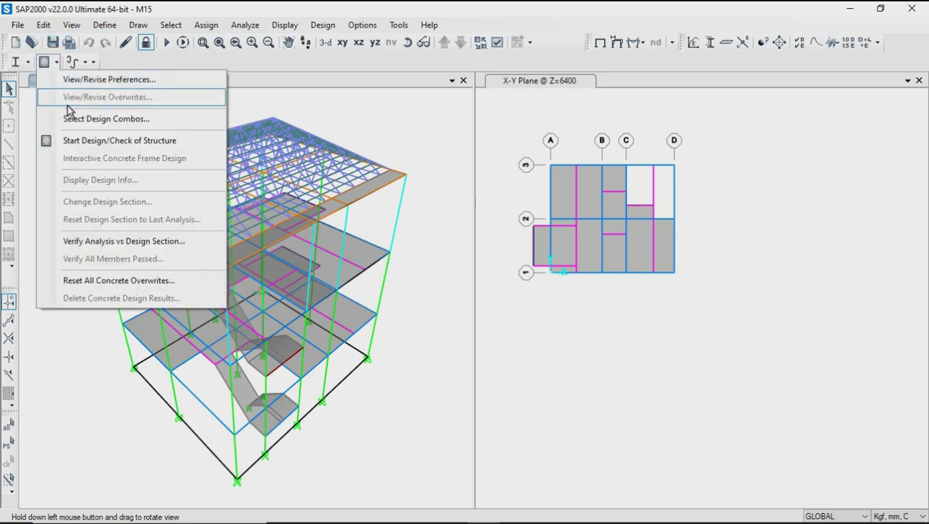
pyautogui.click(77, 142)
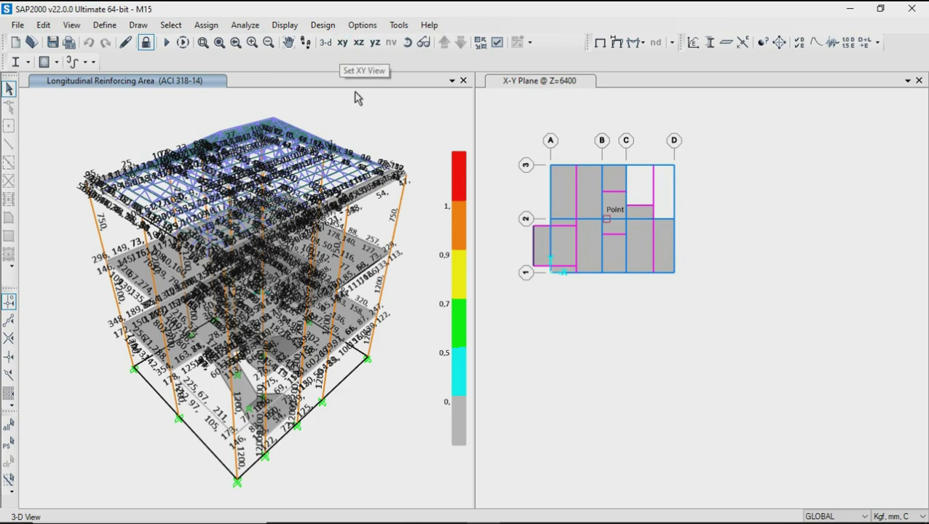
pyautogui.click(343, 44)
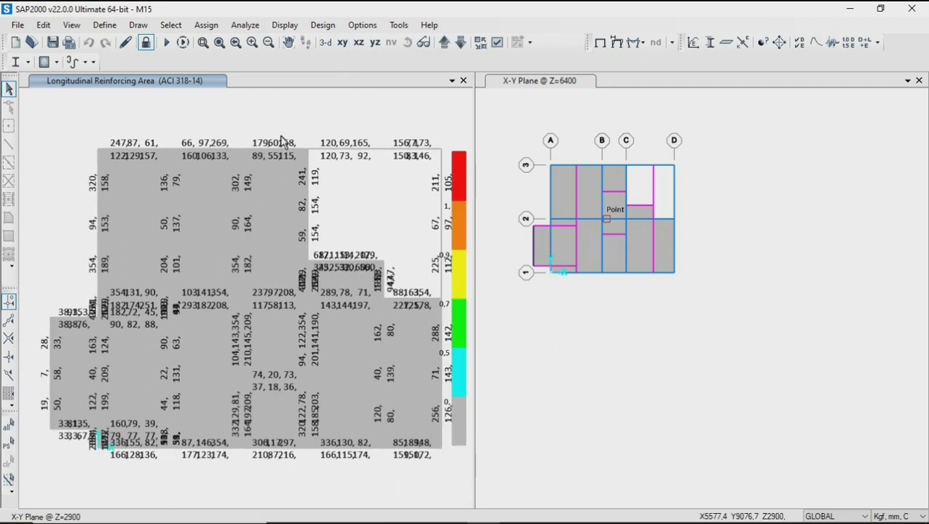
pyautogui.scroll(-2, 281, 140)
pyautogui.scroll(2, 272, 163)
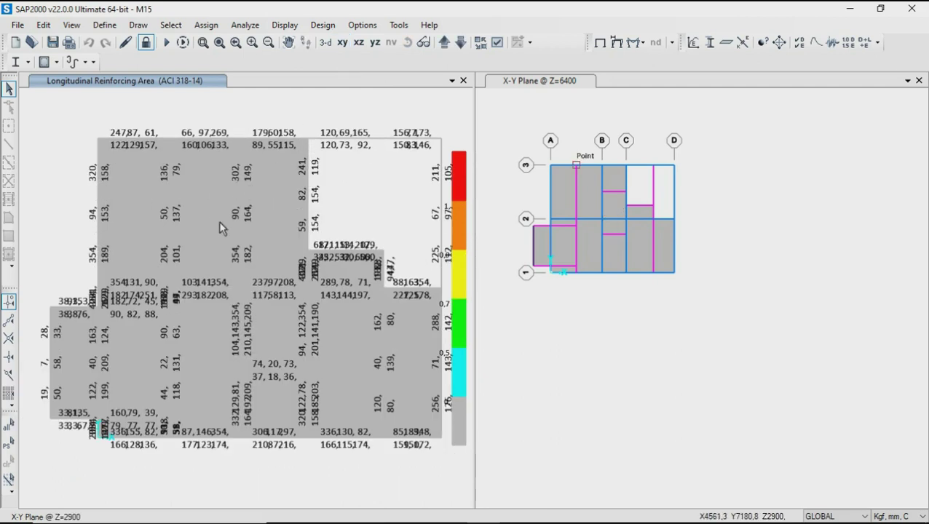
pyautogui.scroll(-1, 280, 253)
pyautogui.scroll(1, 294, 257)
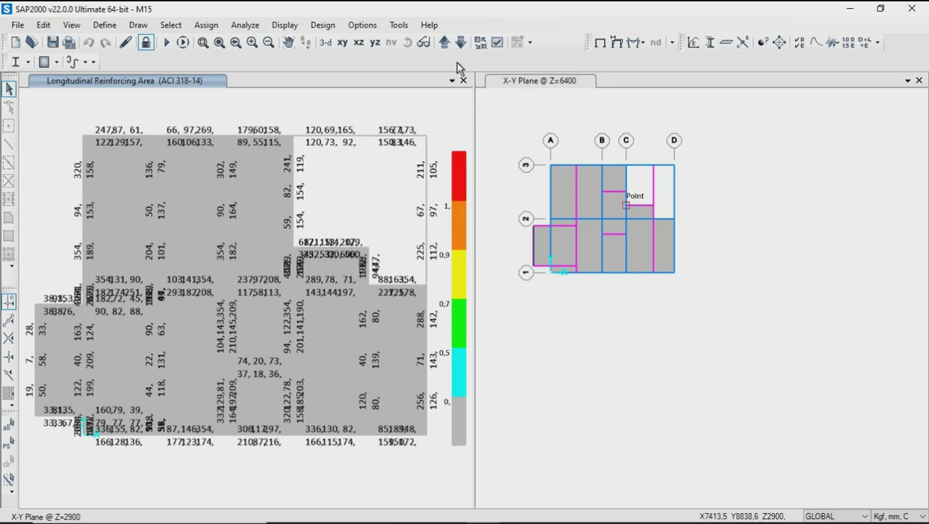
pyautogui.click(497, 41)
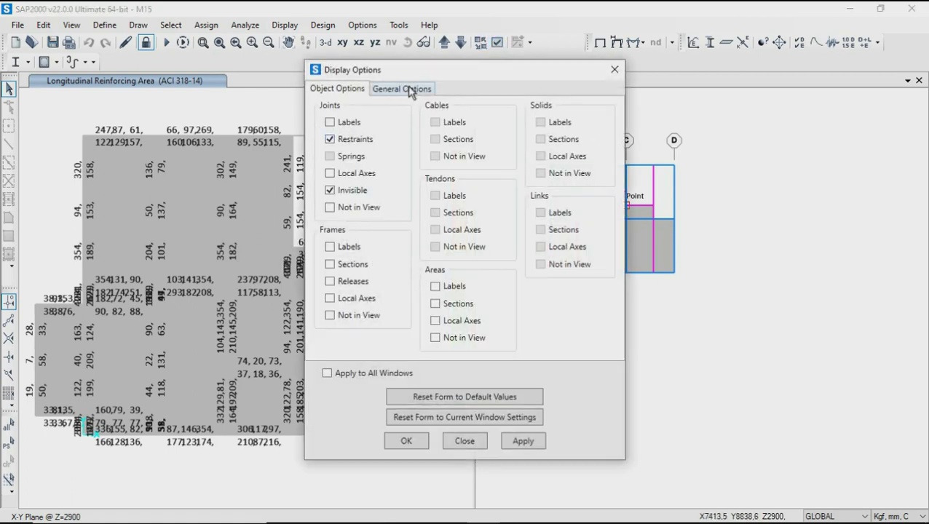
# Turn off Fill Objects in the General display options for all windows.
pyautogui.click(410, 92)
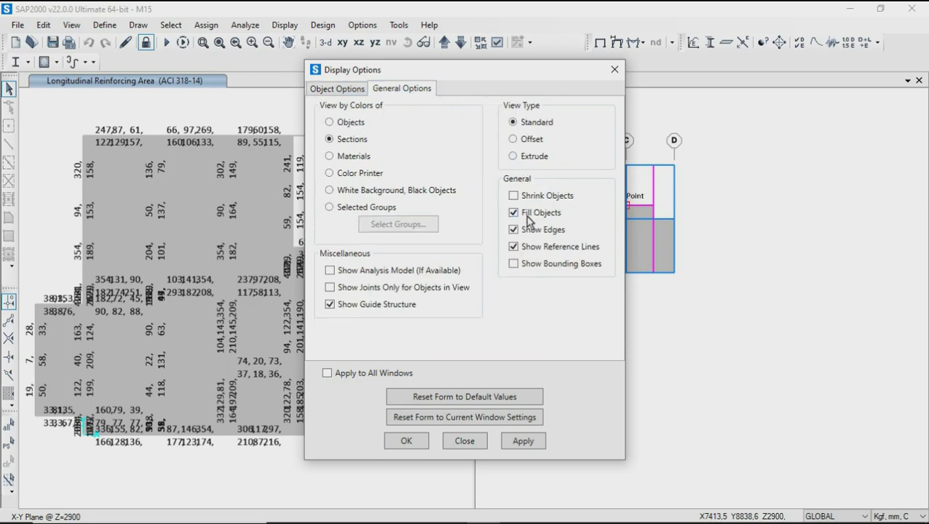
pyautogui.click(342, 373)
pyautogui.click(416, 444)
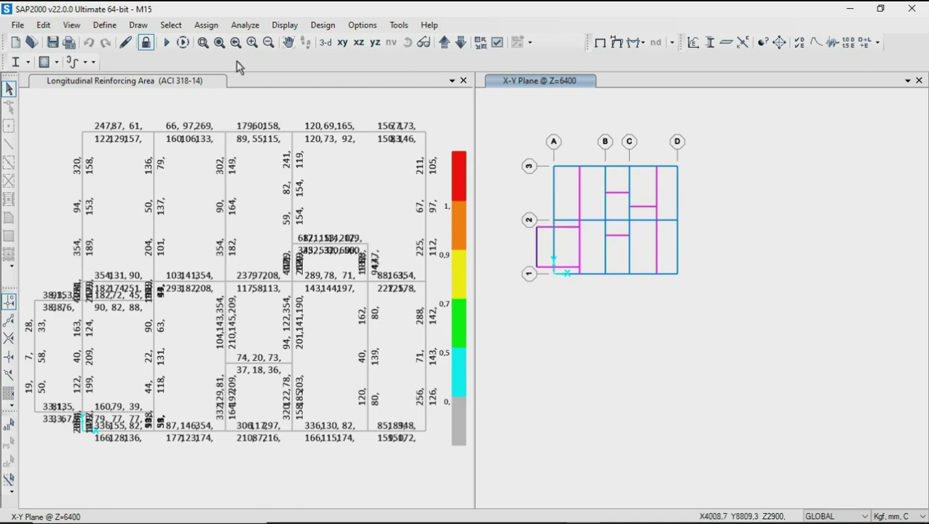
pyautogui.click(171, 25)
pyautogui.moveTo(192, 41)
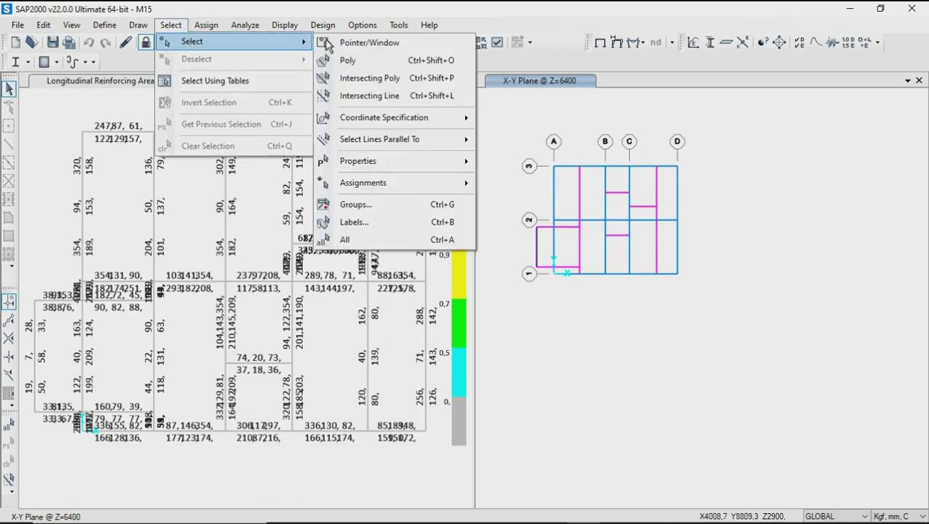
# Select all B1.25x45 frame sections and show only the selection.
pyautogui.click(508, 178)
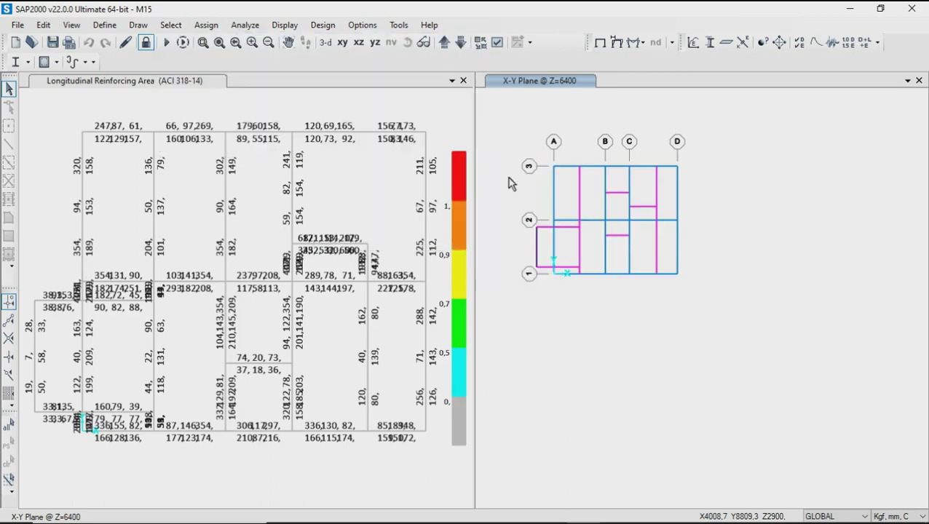
pyautogui.click(387, 183)
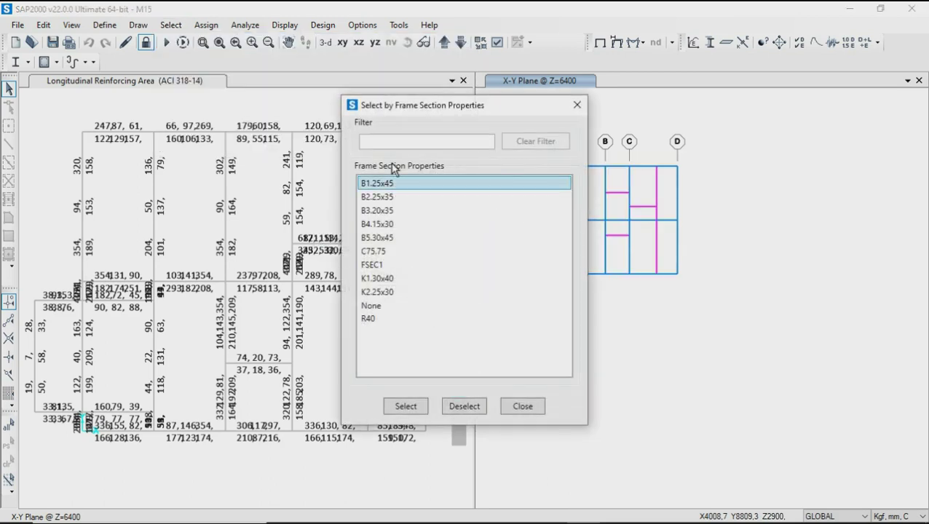
pyautogui.click(405, 410)
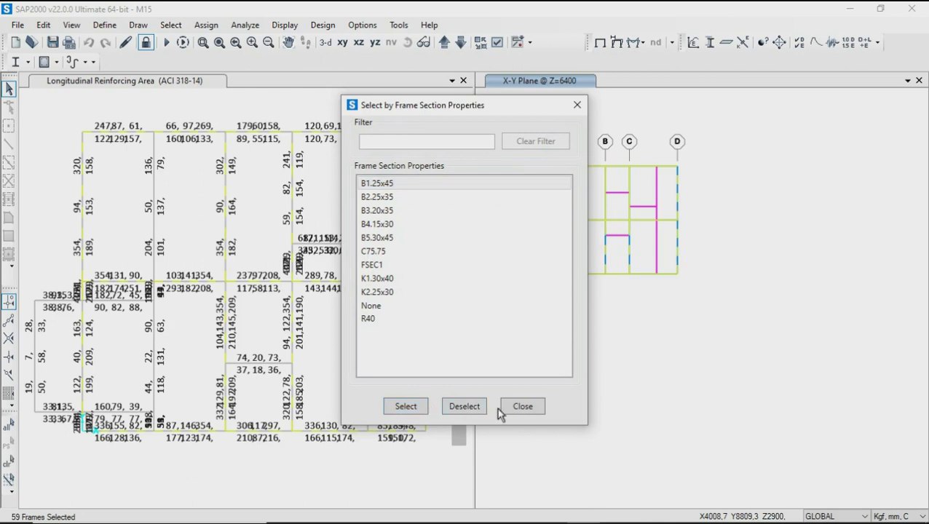
pyautogui.click(525, 409)
pyautogui.rightClick(306, 105)
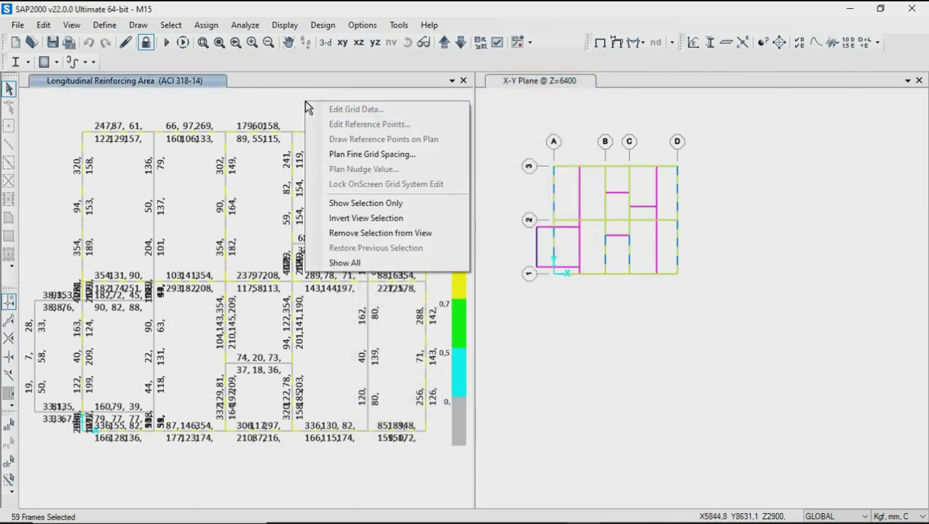
pyautogui.click(358, 204)
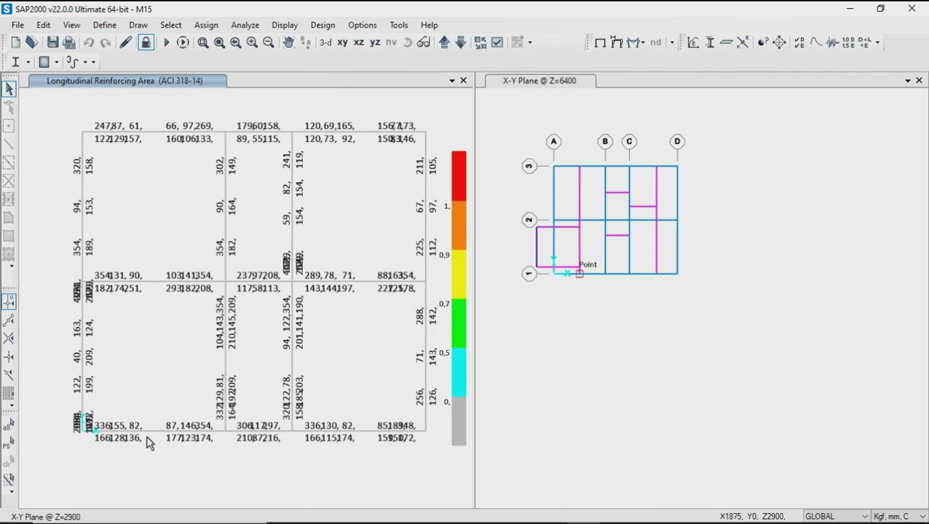
# Zoom into the top-left bay's reinforcing values, then bring up the Excel beam flexure sheet.
pyautogui.scroll(2, 144, 444)
pyautogui.scroll(1, 166, 442)
pyautogui.scroll(-1, 172, 442)
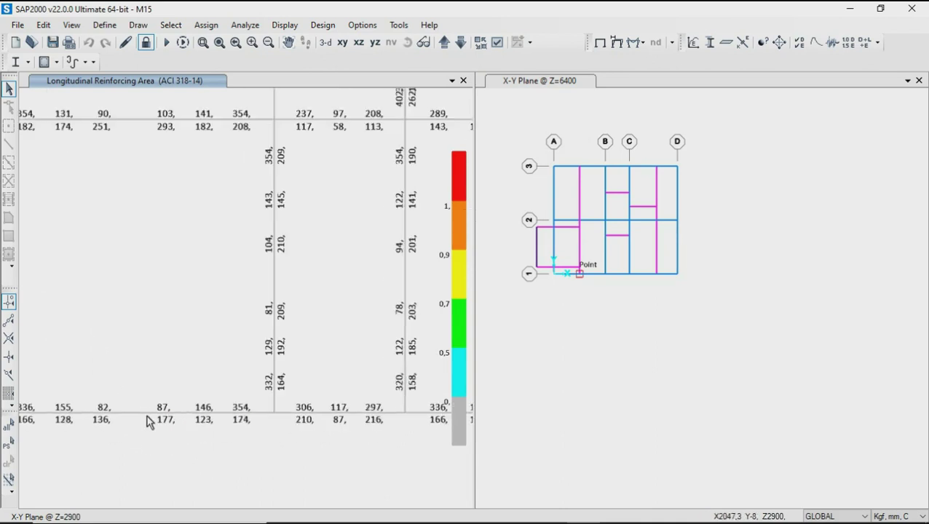
pyautogui.moveTo(335, 431); pyautogui.dragTo(222, 476, button='middle')
pyautogui.scroll(-2, 222, 445)
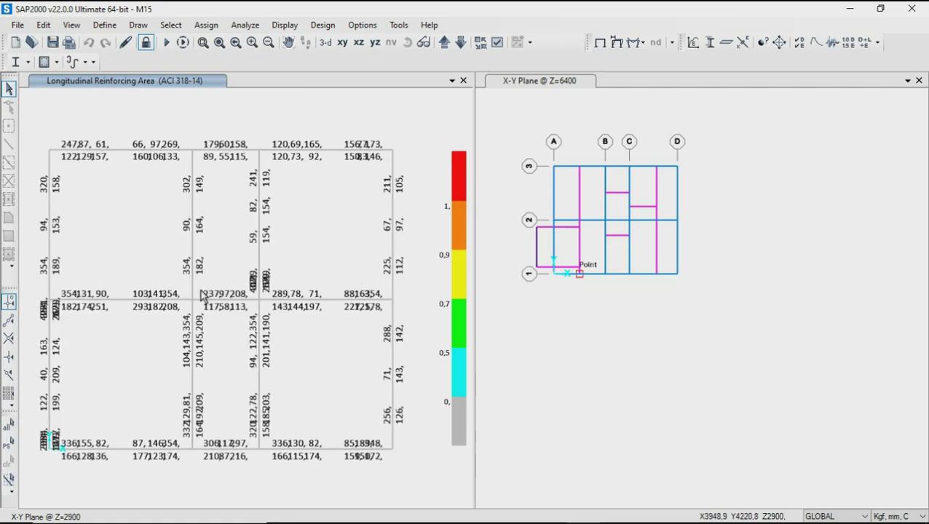
pyautogui.press('F4')
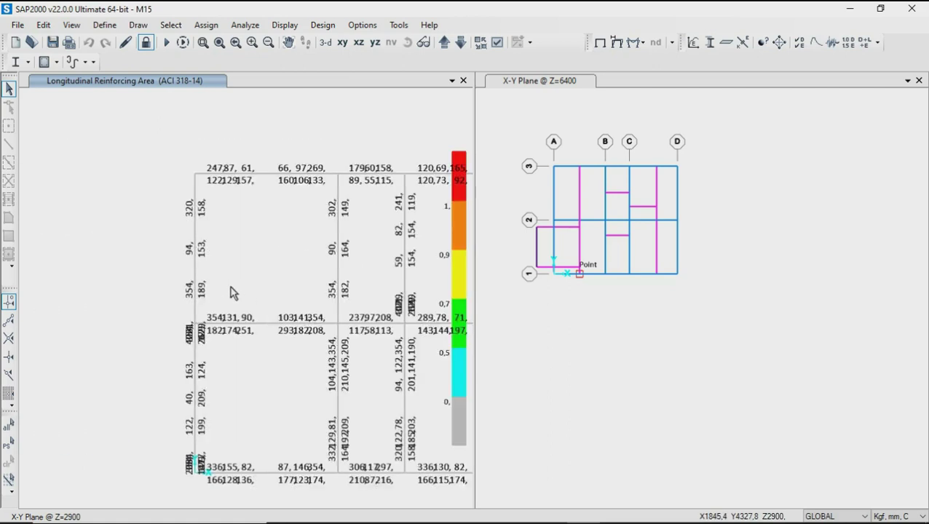
pyautogui.scroll(3, 235, 291)
pyautogui.moveTo(234, 290); pyautogui.dragTo(211, 347, button='middle')
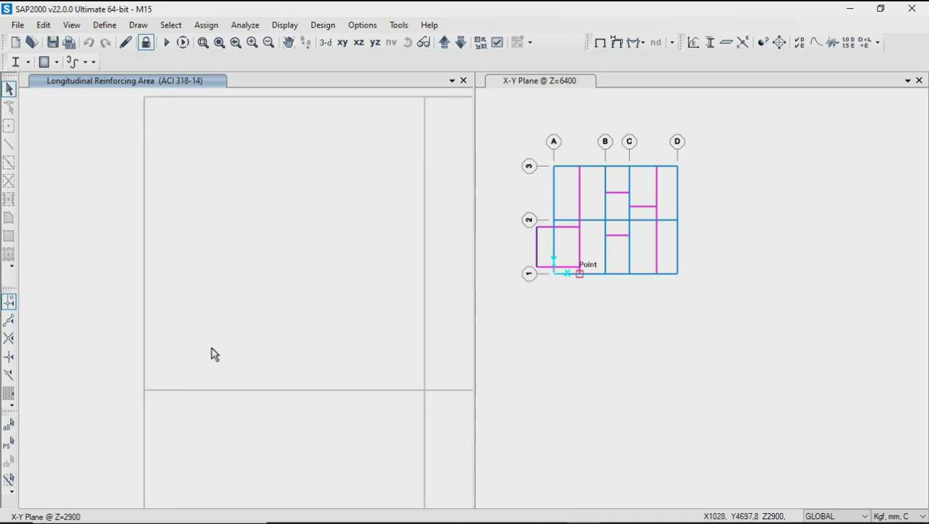
pyautogui.moveTo(212, 292); pyautogui.dragTo(235, 327, button='middle')
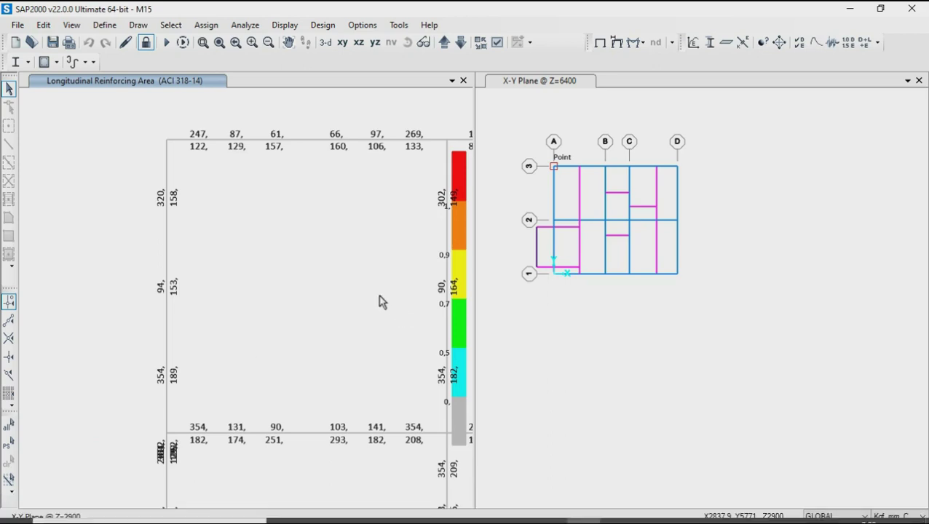
pyautogui.click(549, 518)
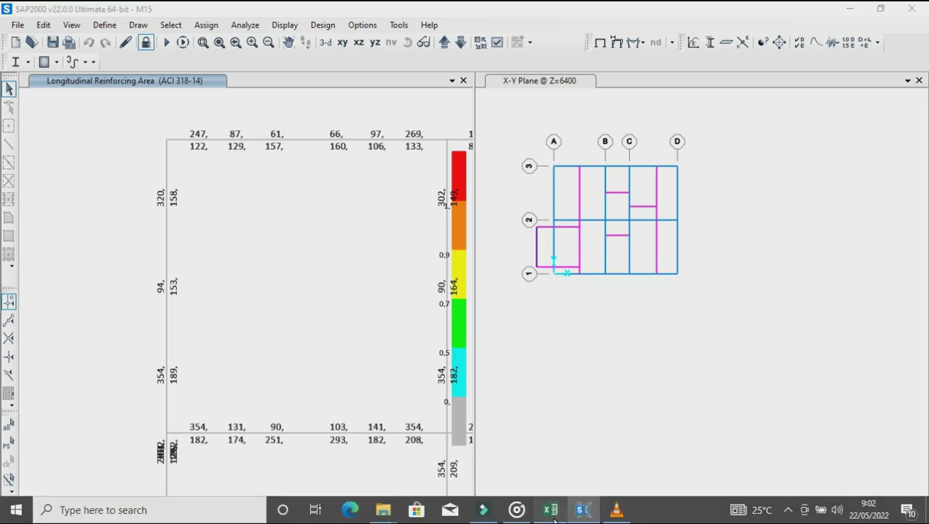
pyautogui.click(268, 376)
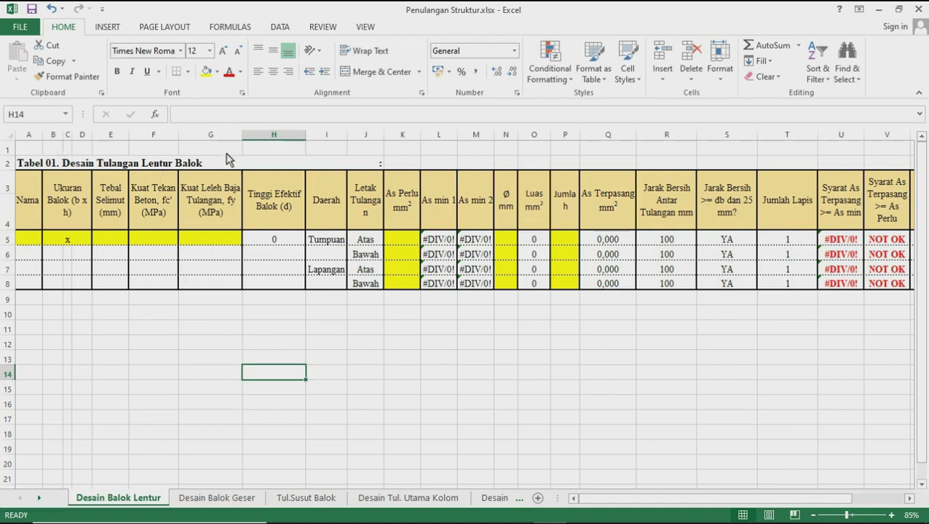
pyautogui.moveTo(599, 498)
pyautogui.mouseDown()
pyautogui.moveTo(671, 507)
pyautogui.moveTo(571, 504)
pyautogui.mouseUp()
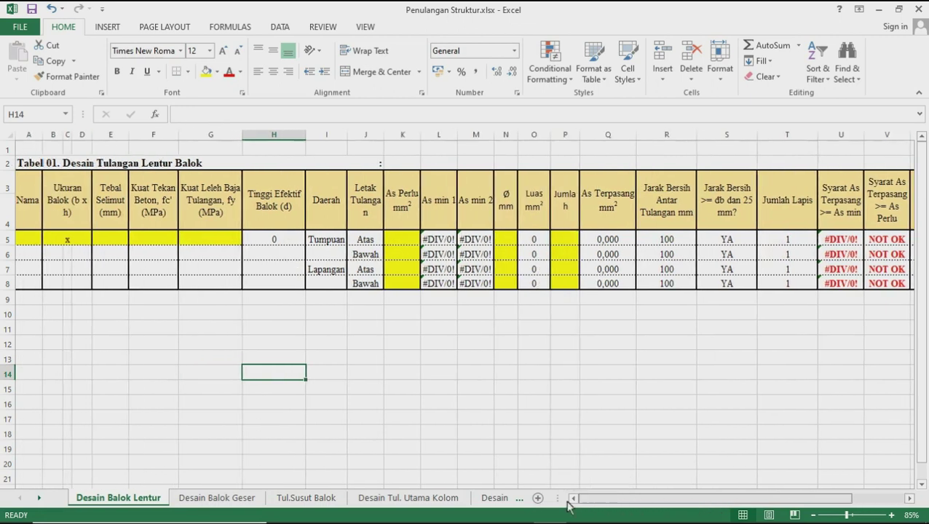
pyautogui.click(245, 498)
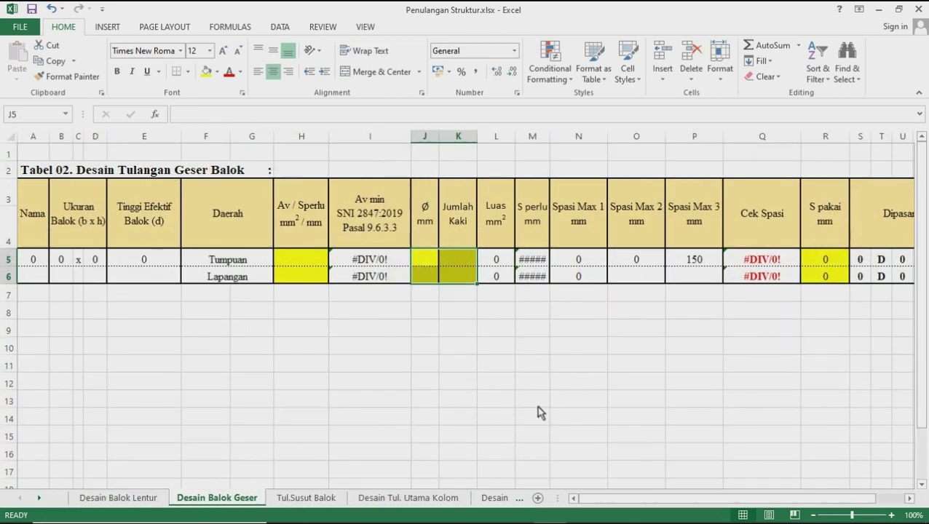
pyautogui.moveTo(666, 504)
pyautogui.mouseDown()
pyautogui.moveTo(725, 500)
pyautogui.moveTo(667, 502)
pyautogui.mouseUp()
pyautogui.click(318, 501)
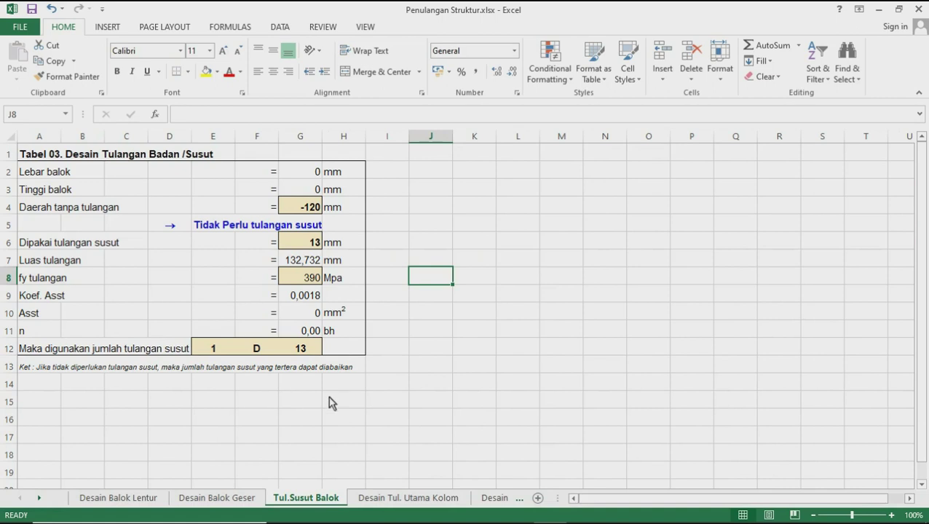
pyautogui.click(415, 499)
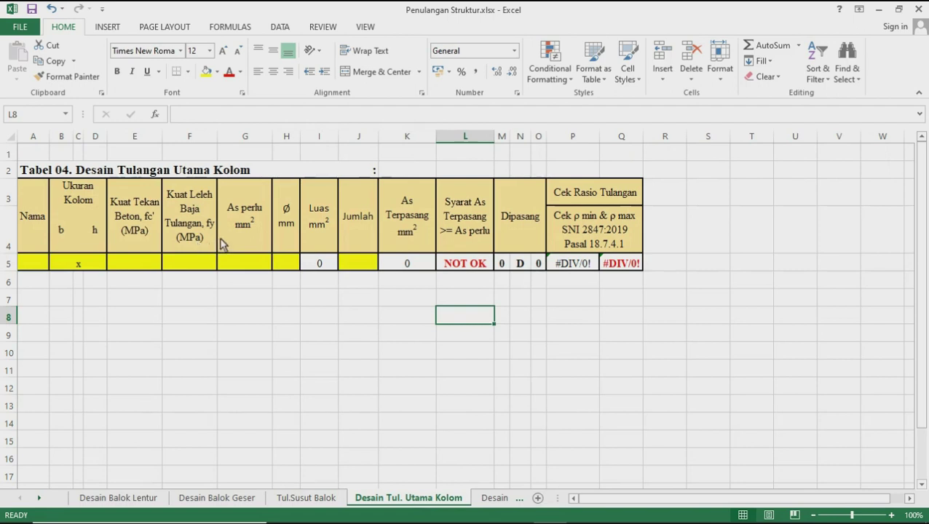
pyautogui.click(483, 501)
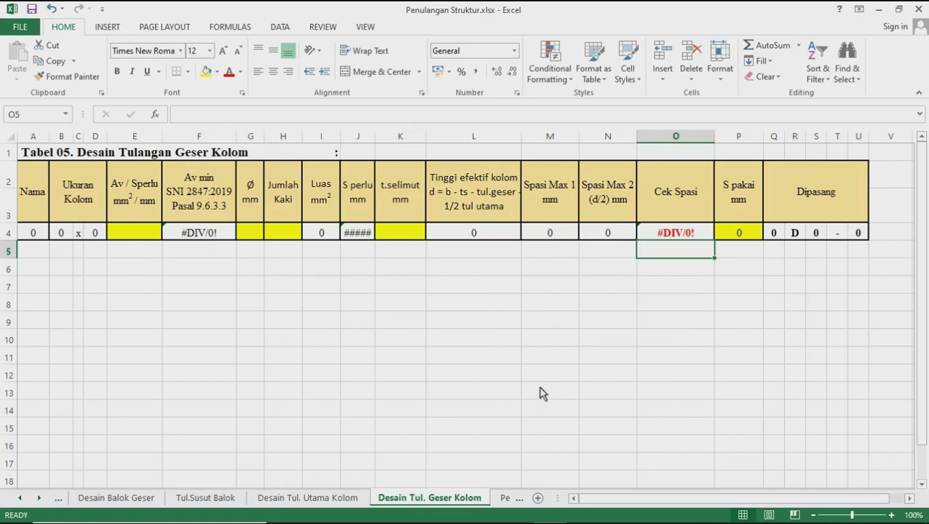
pyautogui.click(509, 500)
pyautogui.click(443, 498)
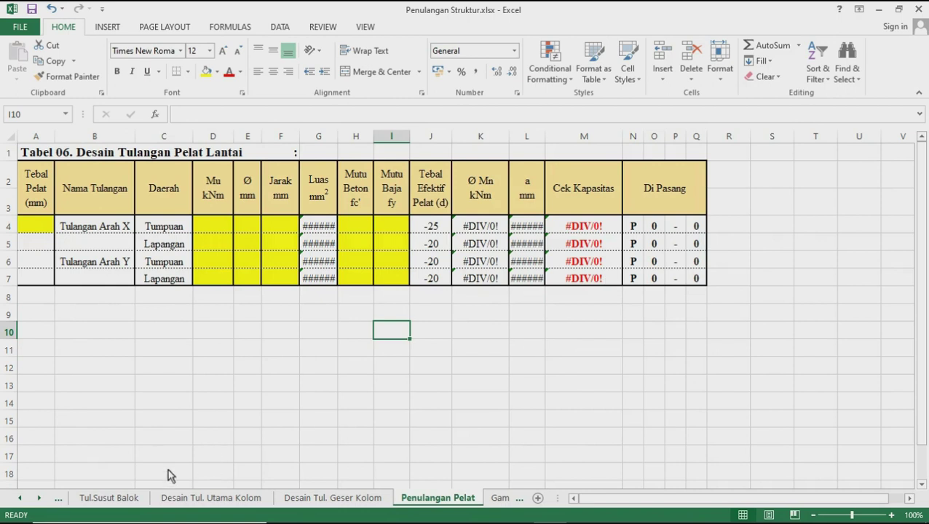
pyautogui.click(19, 498)
pyautogui.click(20, 498)
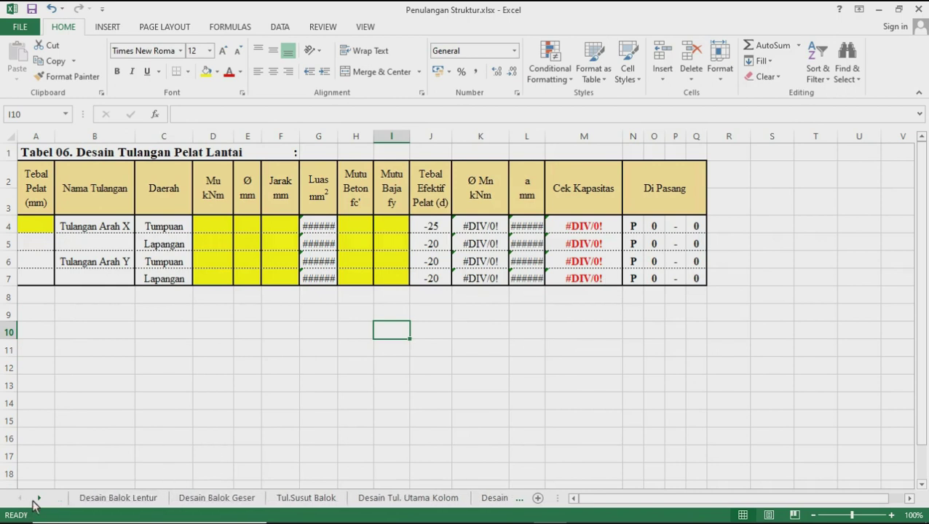
pyautogui.click(116, 498)
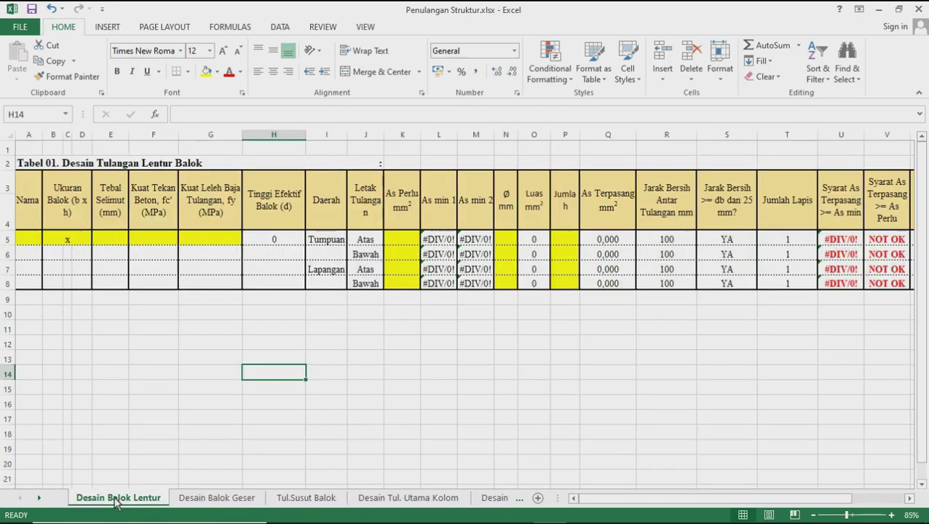
pyautogui.click(40, 245)
# Enter beam name B1 with section size 250 x 450.
pyautogui.write('B')
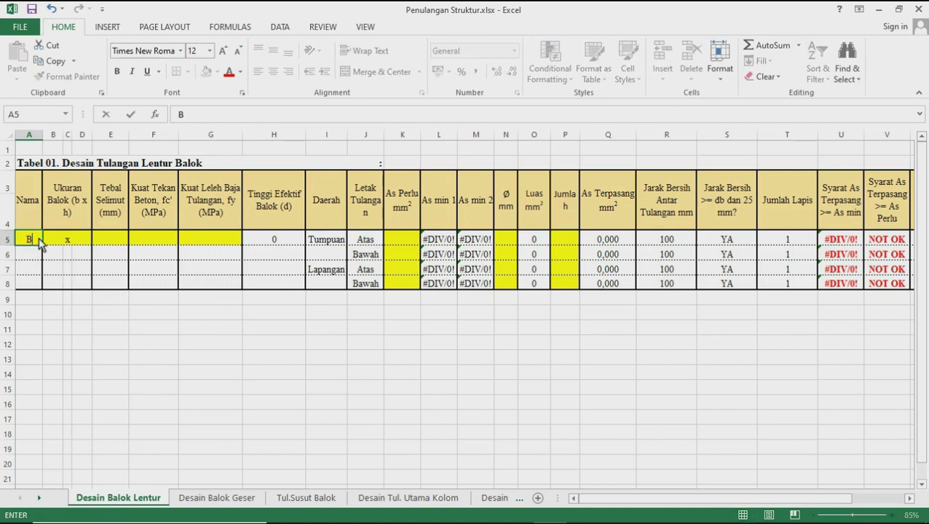
pyautogui.write('1')
pyautogui.click(62, 244)
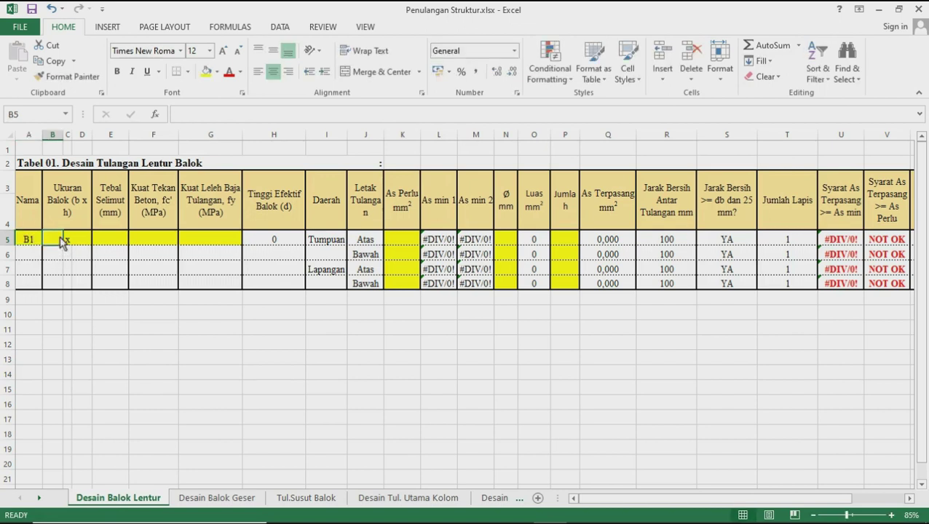
pyautogui.write('250')
pyautogui.click(84, 240)
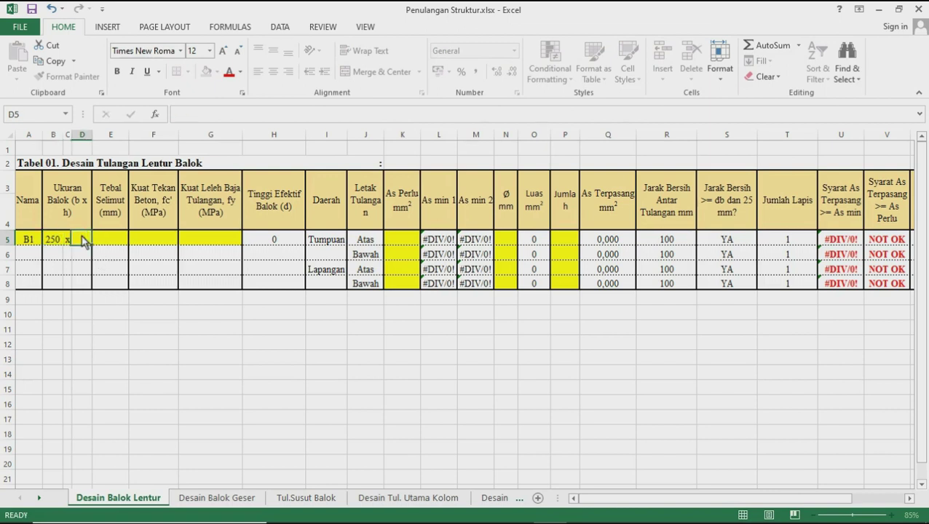
pyautogui.write('450')
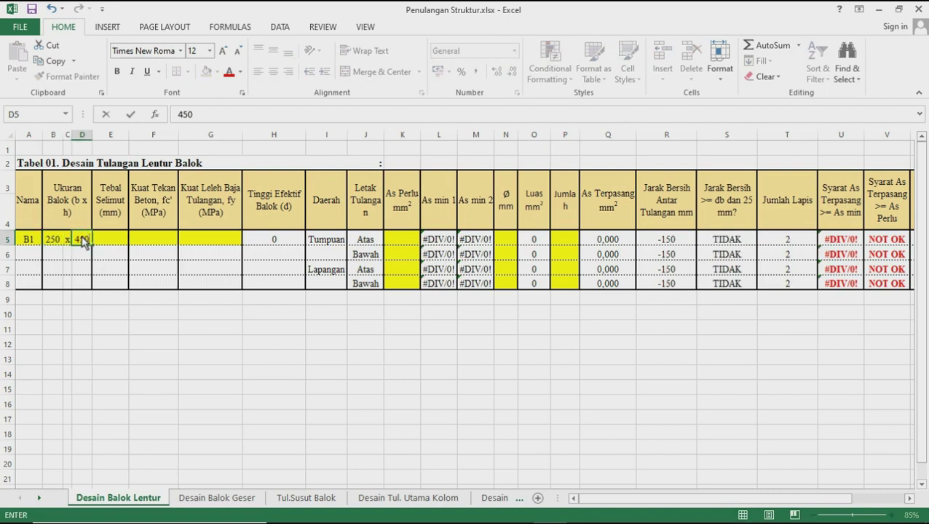
pyautogui.click(89, 313)
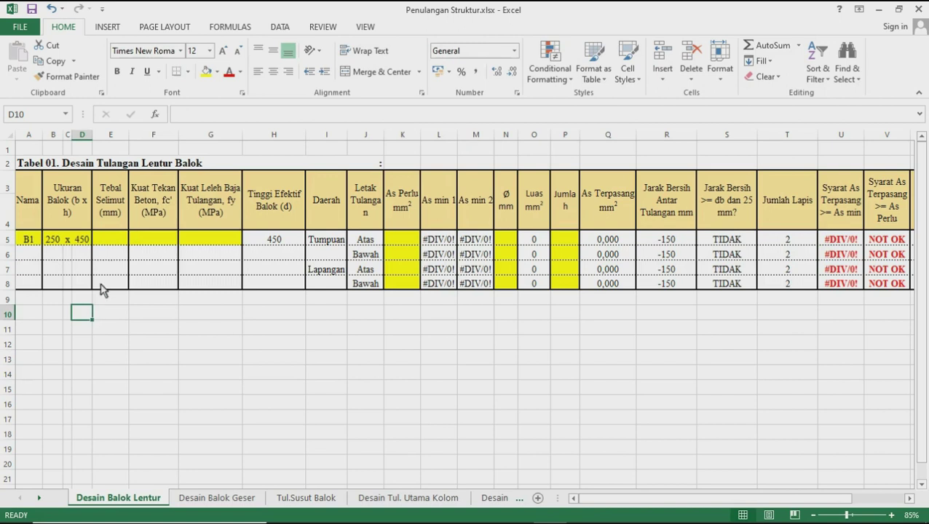
# Enter concrete cover 50, fc' 20,75 and fy 390 for beam B1.
pyautogui.click(108, 241)
pyautogui.write('50')
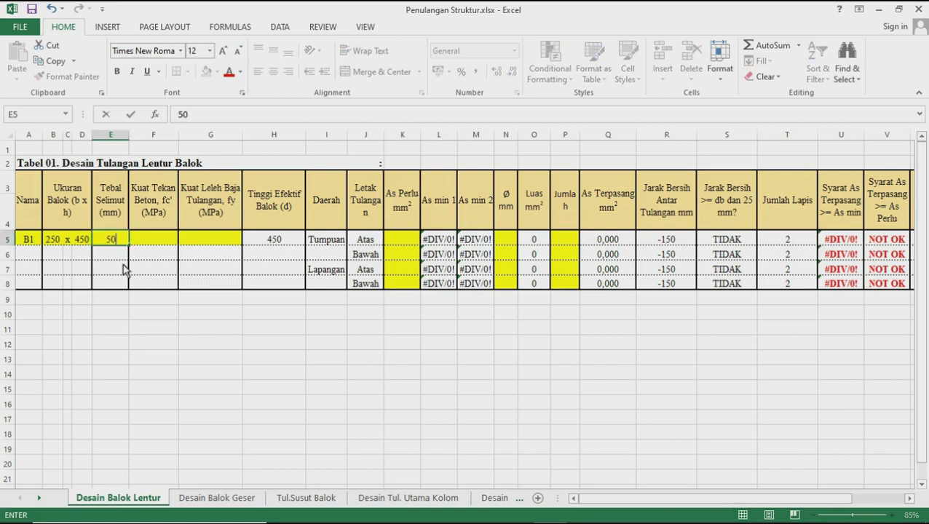
pyautogui.click(124, 269)
pyautogui.click(151, 240)
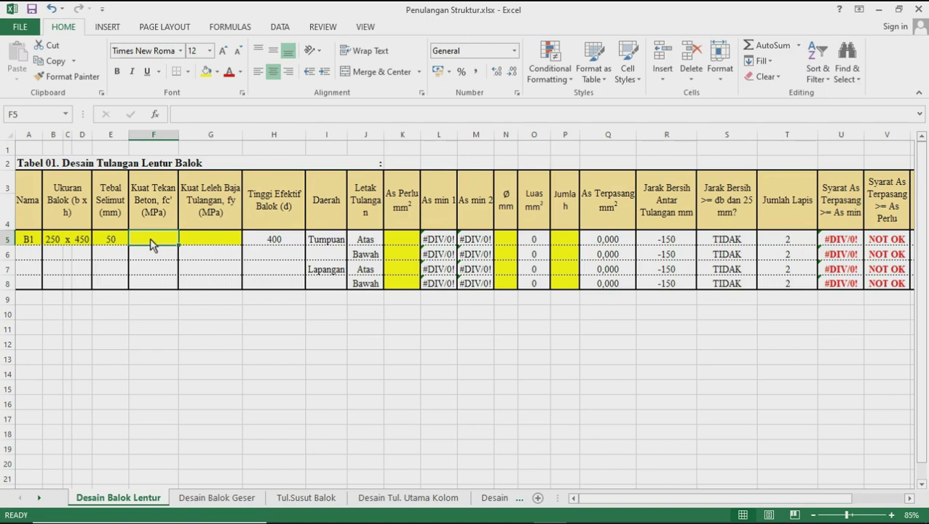
pyautogui.write('20,')
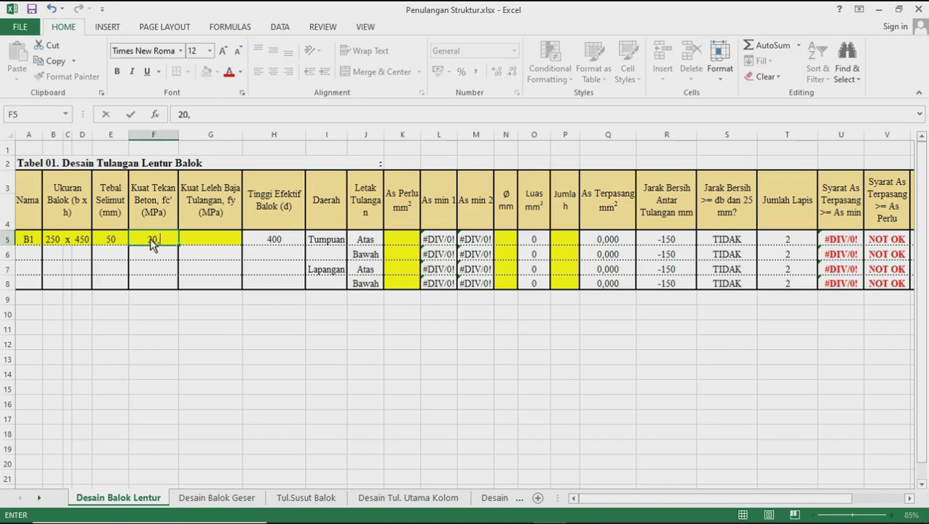
pyautogui.write('75')
pyautogui.click(195, 297)
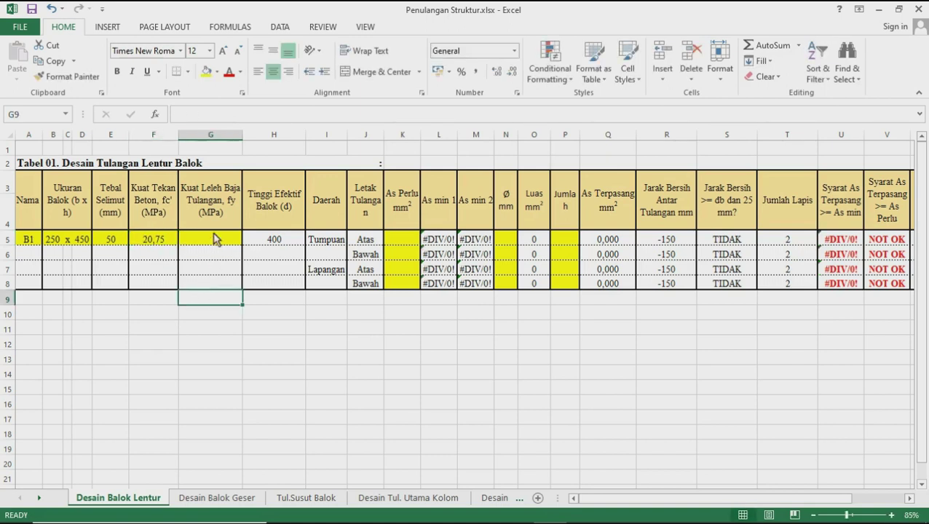
pyautogui.click(215, 243)
pyautogui.write('390')
pyautogui.press('Return')
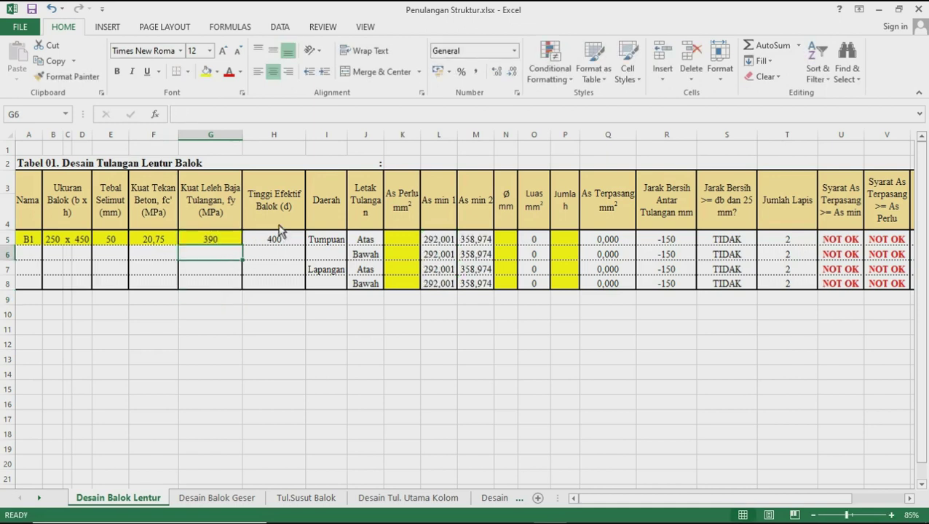
pyautogui.click(394, 246)
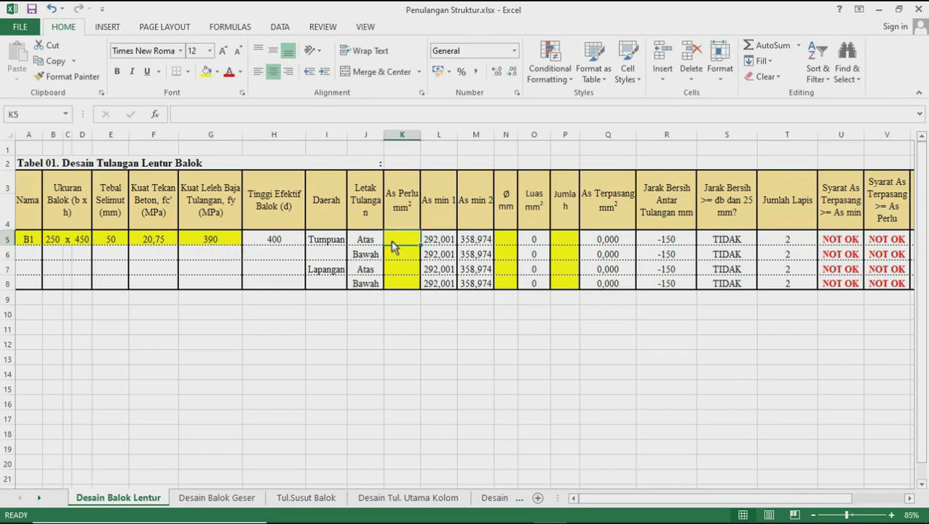
pyautogui.click(597, 513)
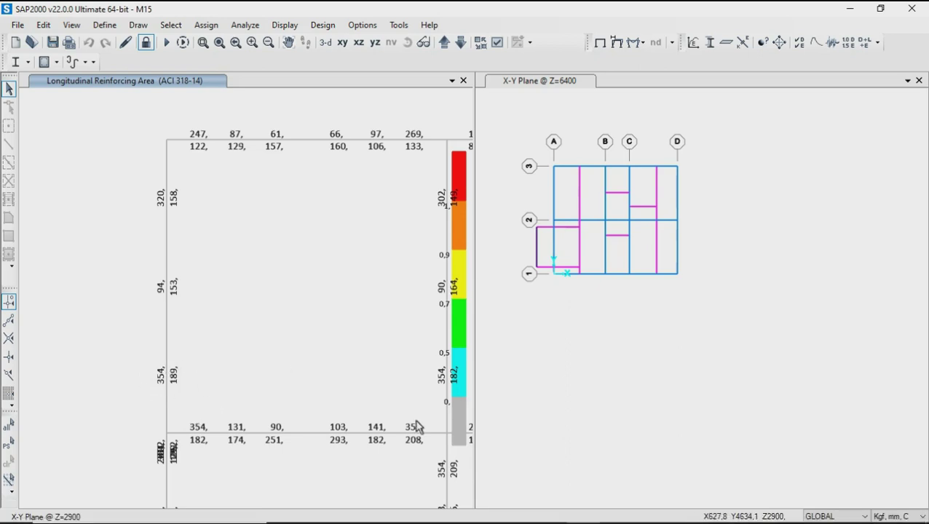
# Enter support steel areas 354 and 189 in K5 and K6.
pyautogui.click(550, 512)
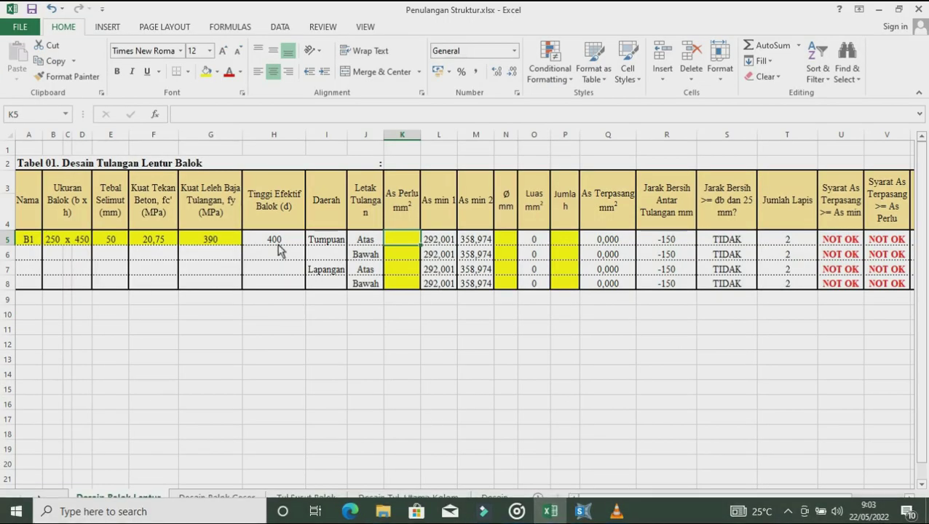
pyautogui.write('354')
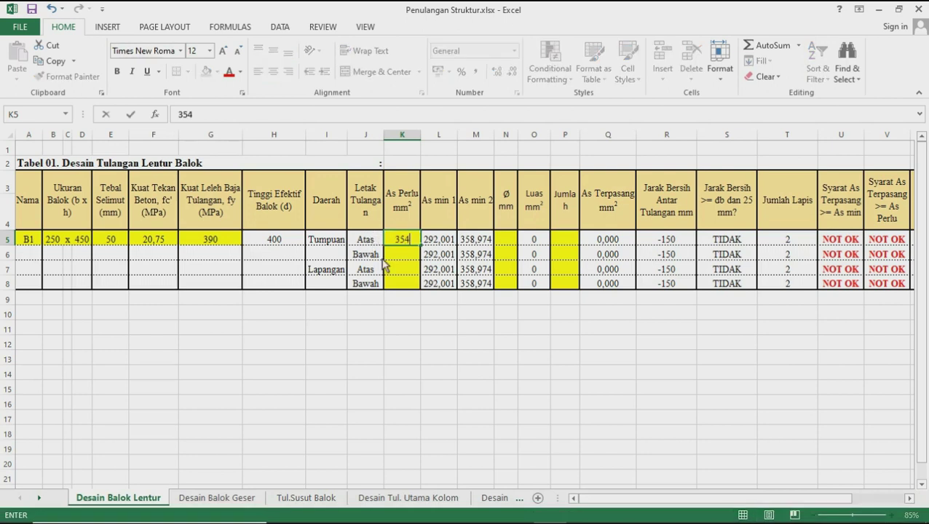
pyautogui.click(406, 260)
pyautogui.write('189')
pyautogui.click(407, 274)
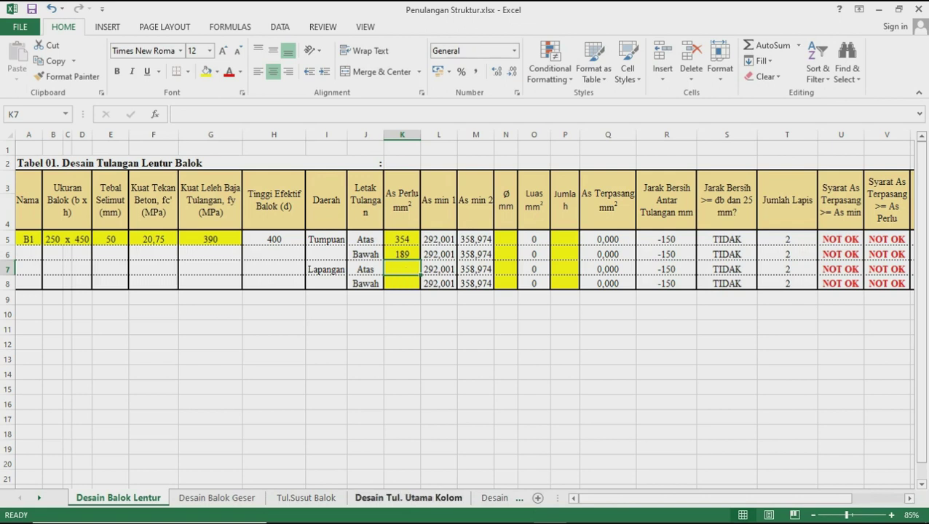
pyautogui.moveTo(582, 510)
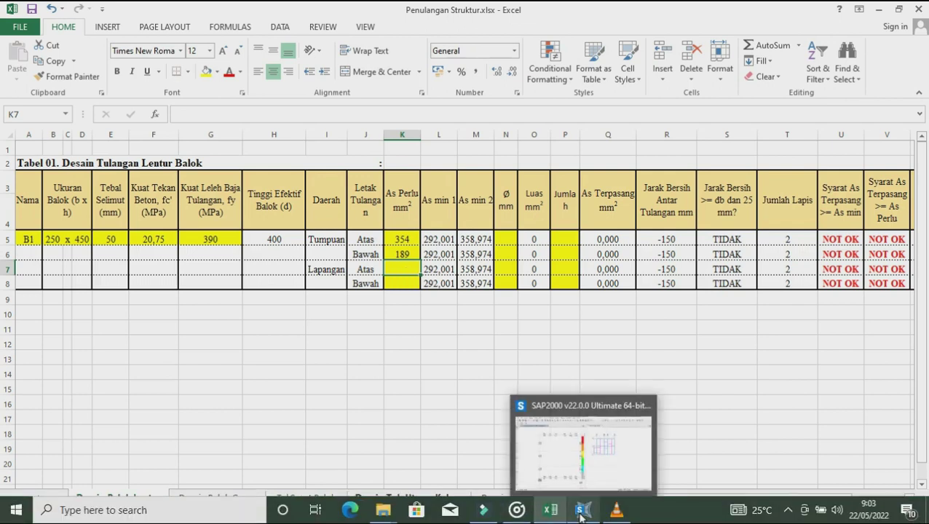
# Enter midspan steel areas 94 and 153 in K7 and K8, checking SAP2000 values.
pyautogui.click(581, 514)
pyautogui.click(581, 513)
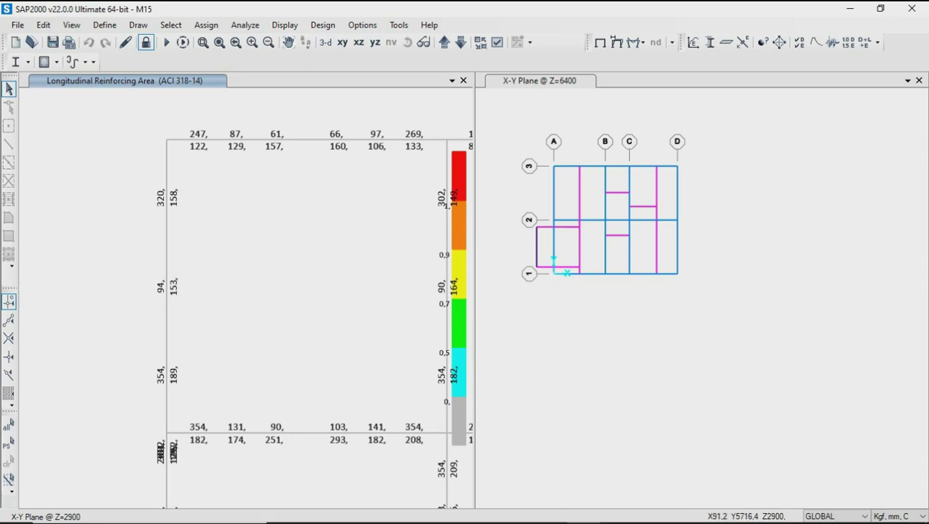
pyautogui.click(549, 510)
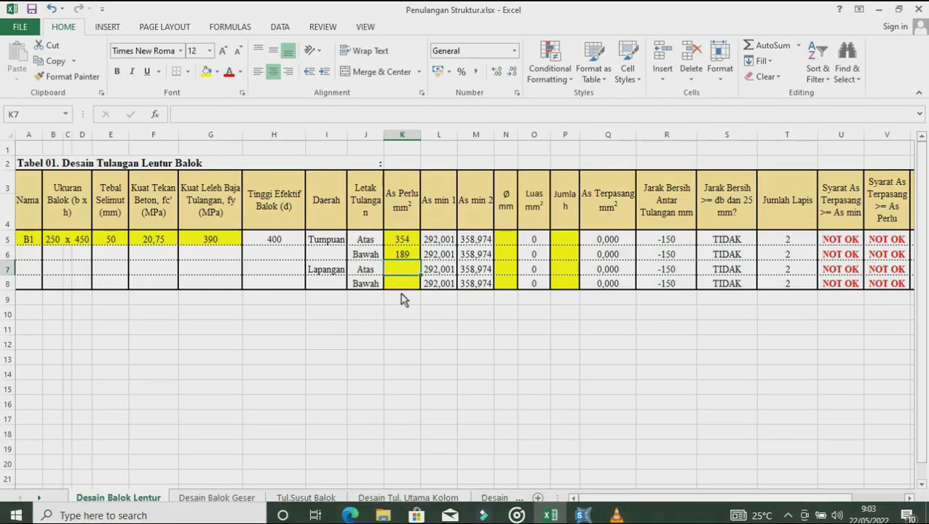
pyautogui.write('94')
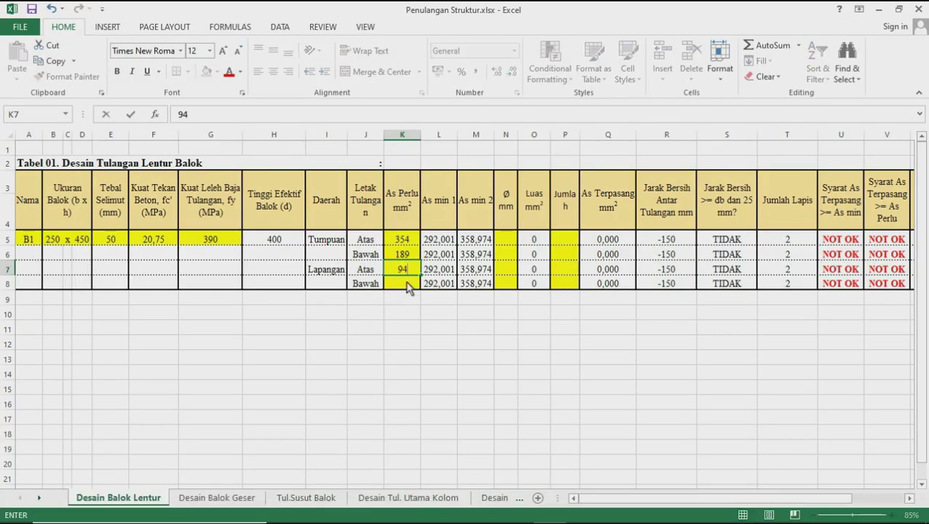
pyautogui.press('Return')
pyautogui.click(583, 509)
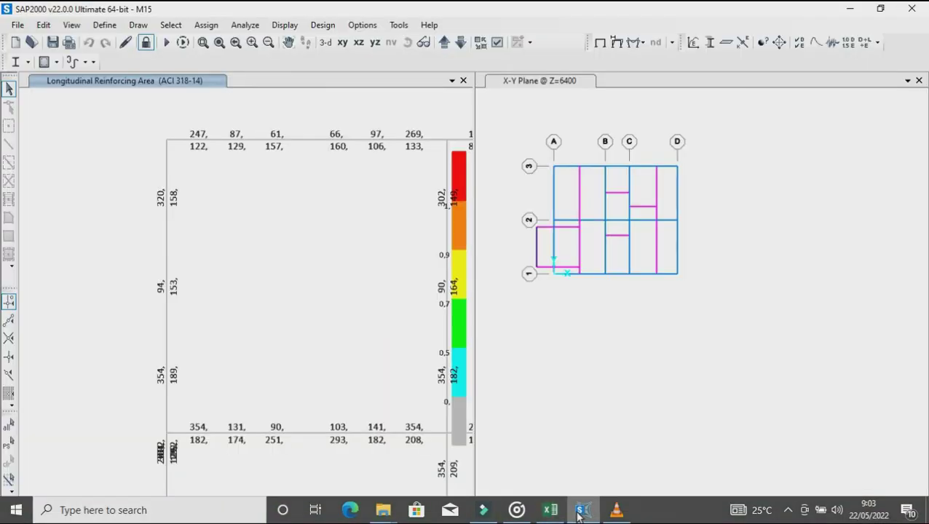
pyautogui.click(550, 509)
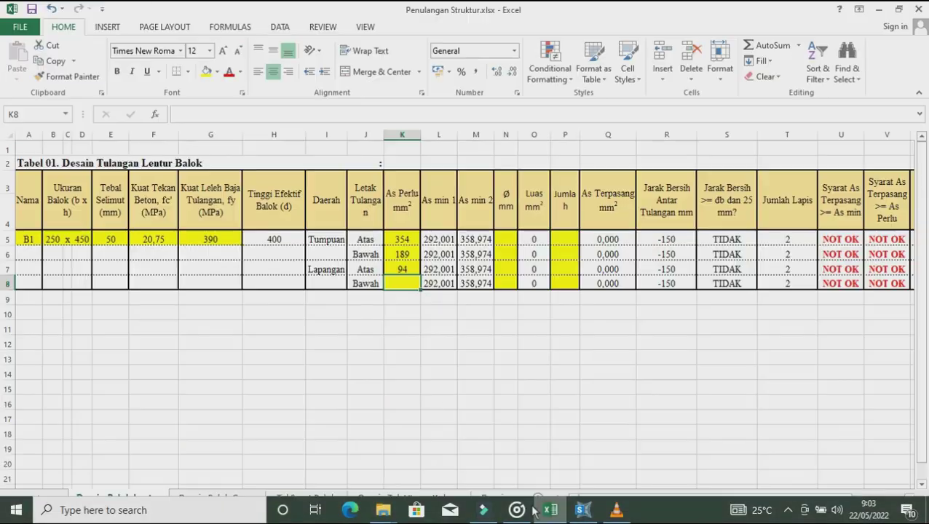
pyautogui.write('153')
pyautogui.click(405, 313)
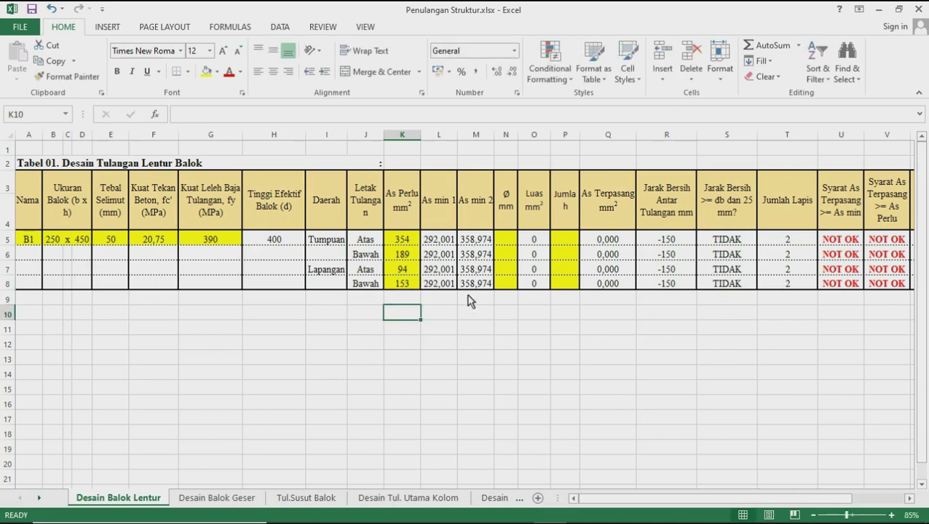
# Set 16 mm bar diameter in N5 through N8.
pyautogui.click(507, 246)
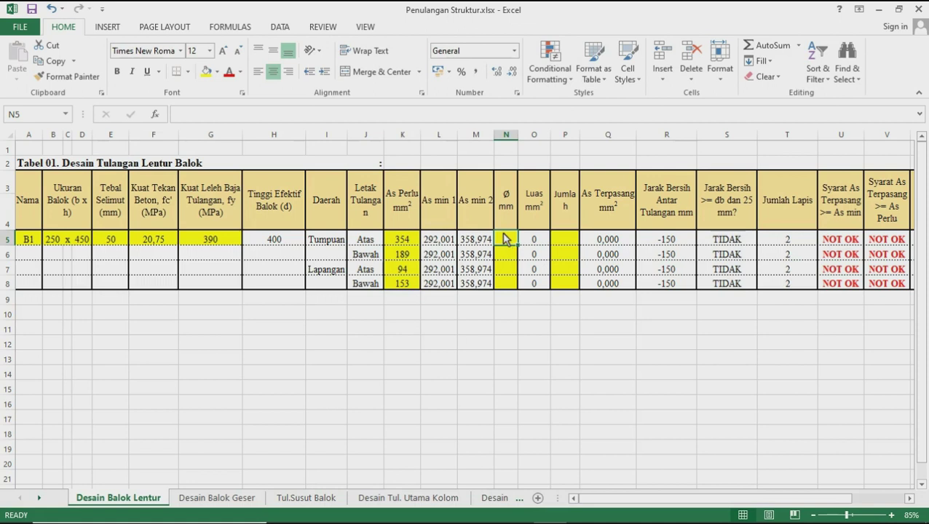
pyautogui.write('16')
pyautogui.press('Return')
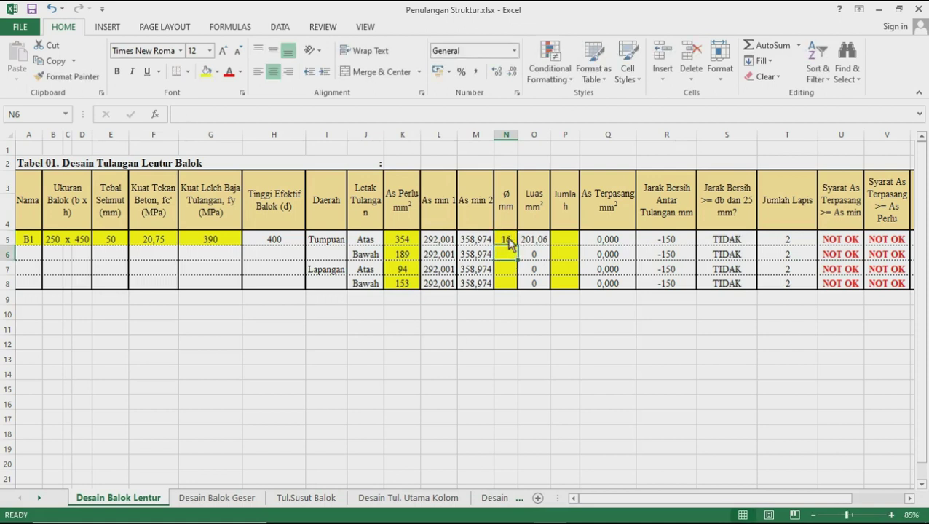
pyautogui.write('16')
pyautogui.press('Return')
pyautogui.write('16')
pyautogui.press('Return')
pyautogui.write('16')
pyautogui.click(507, 315)
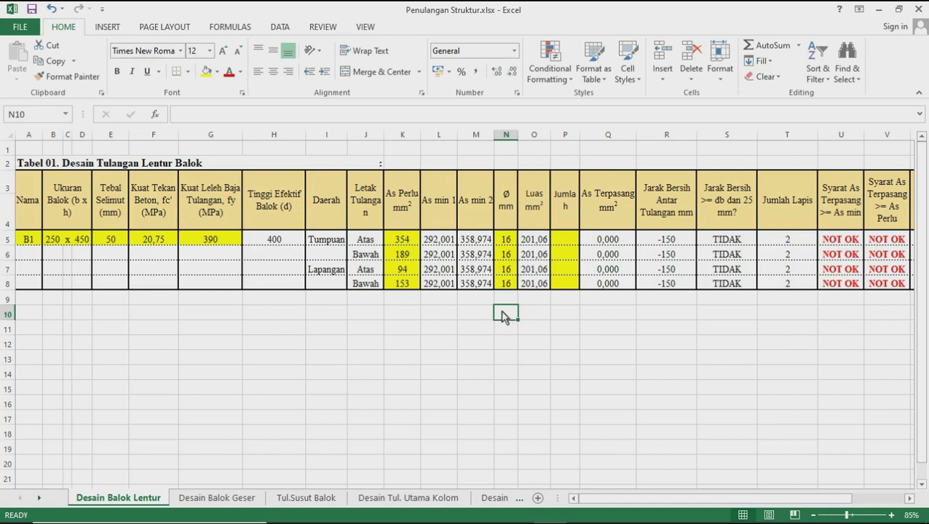
# Enter bar counts 3, 2, 2 and 3 in P5–P8 and inspect the U5 check formula.
pyautogui.click(575, 241)
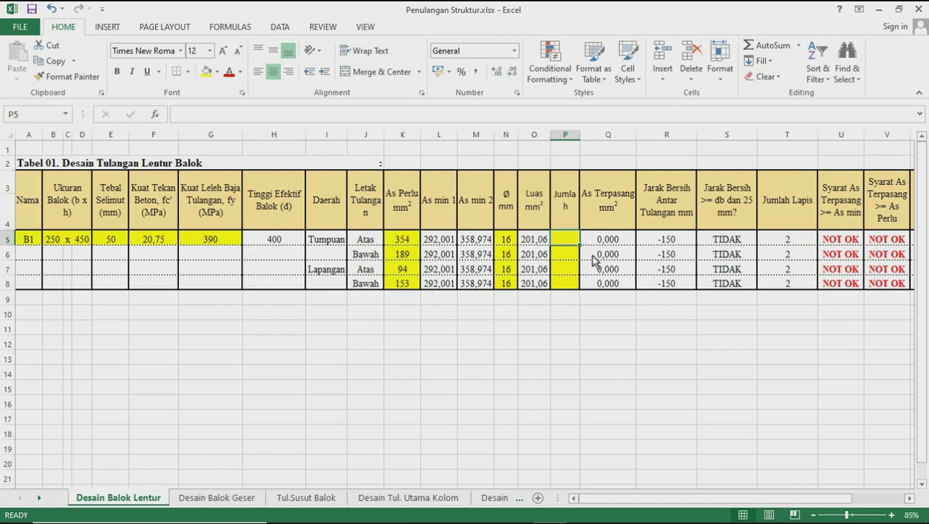
pyautogui.write('3')
pyautogui.press('Return')
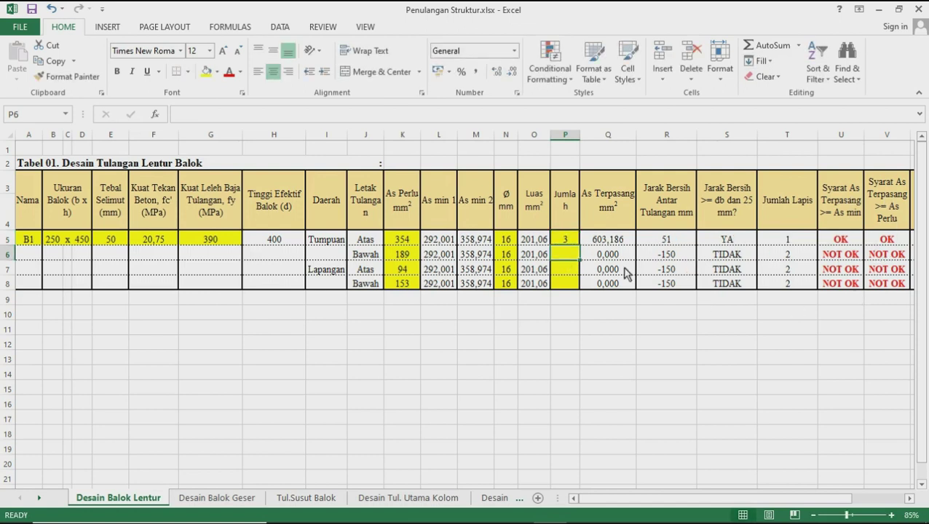
pyautogui.write('2')
pyautogui.press('Return')
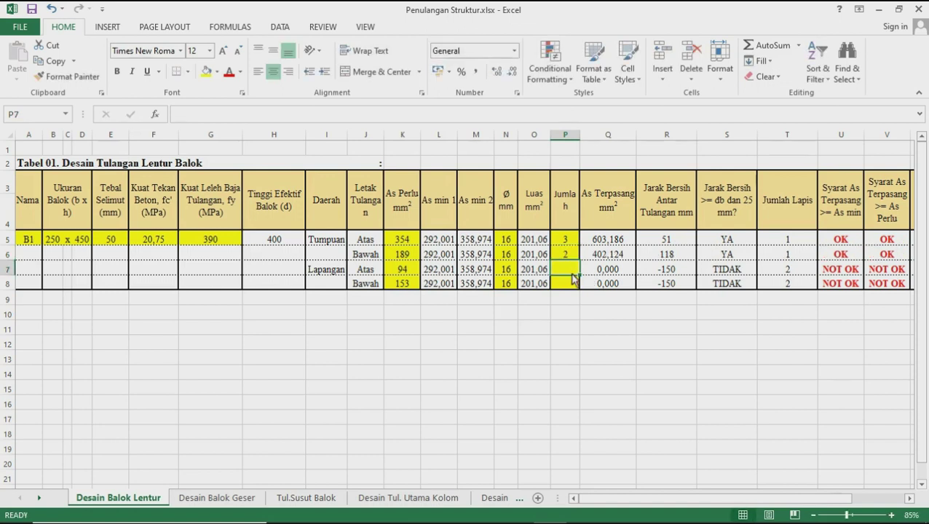
pyautogui.write('2')
pyautogui.press('Return')
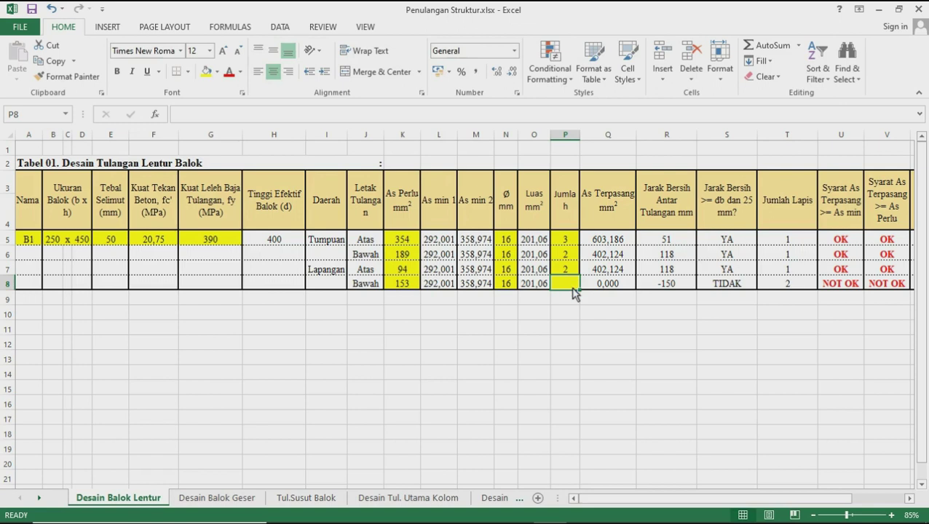
pyautogui.write('3')
pyautogui.click(565, 313)
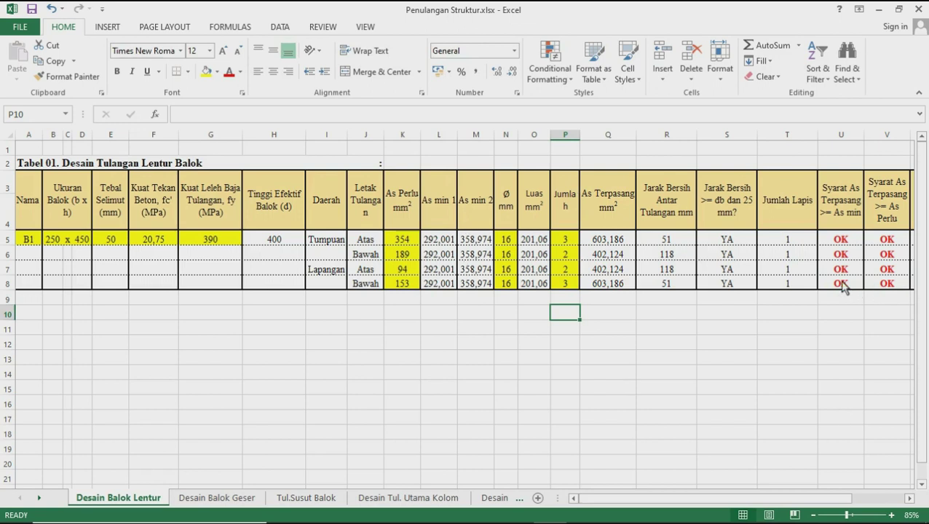
pyautogui.click(849, 242)
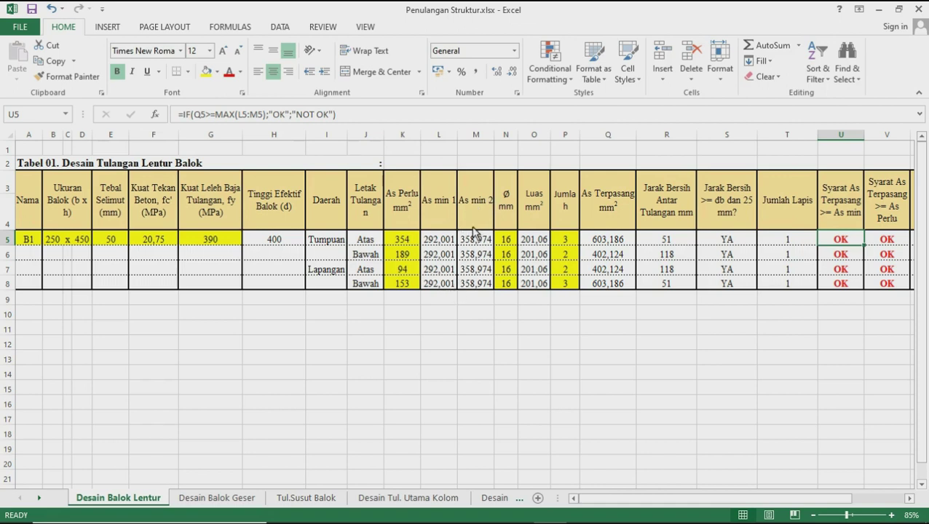
# Check V5, then on Desain Balok Geser trace the B5, D5 and E5 references and select empty H5.
pyautogui.click(890, 240)
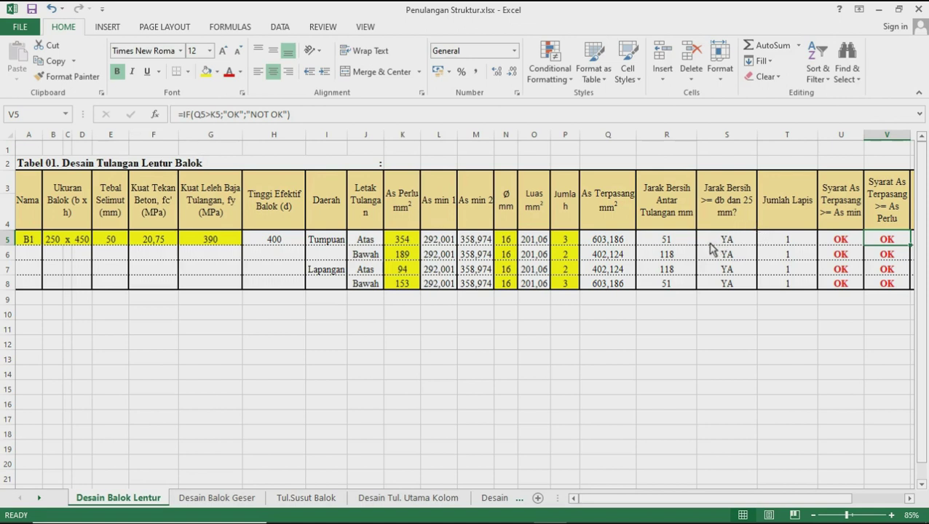
pyautogui.click(208, 498)
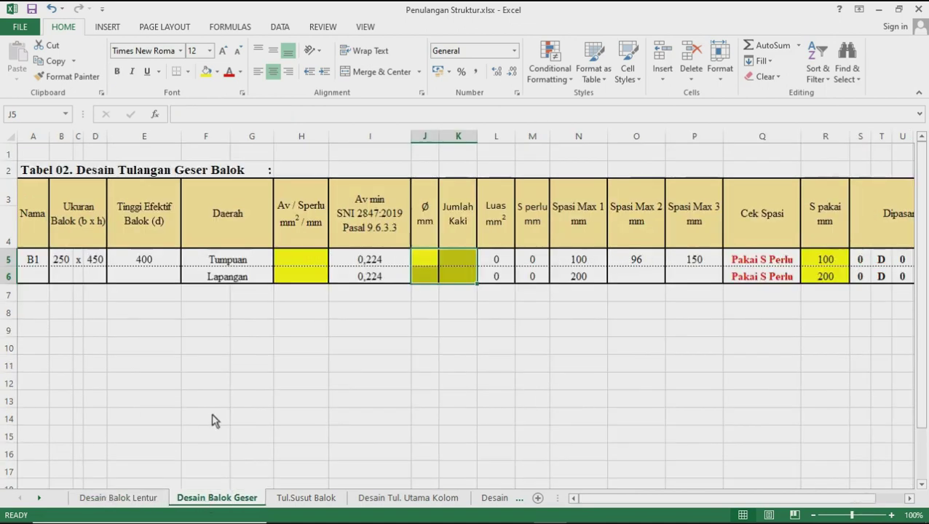
pyautogui.click(71, 262)
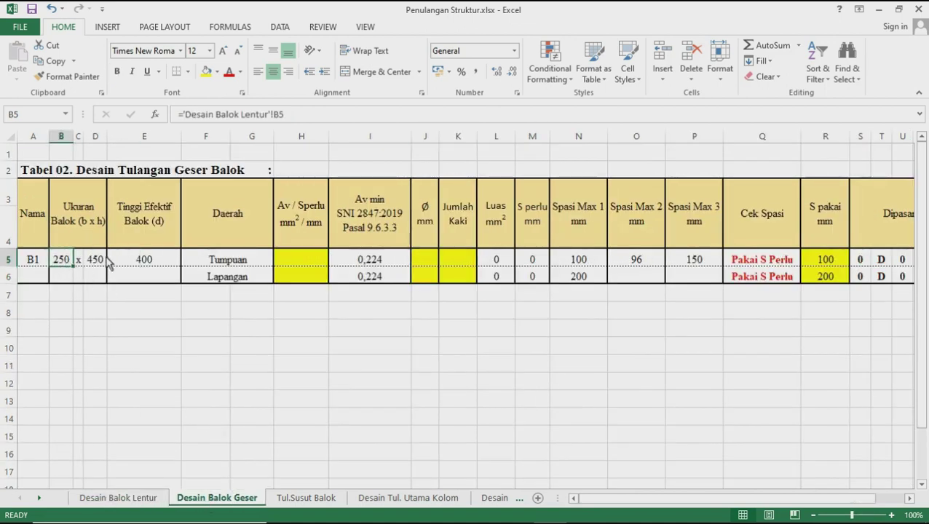
pyautogui.click(97, 262)
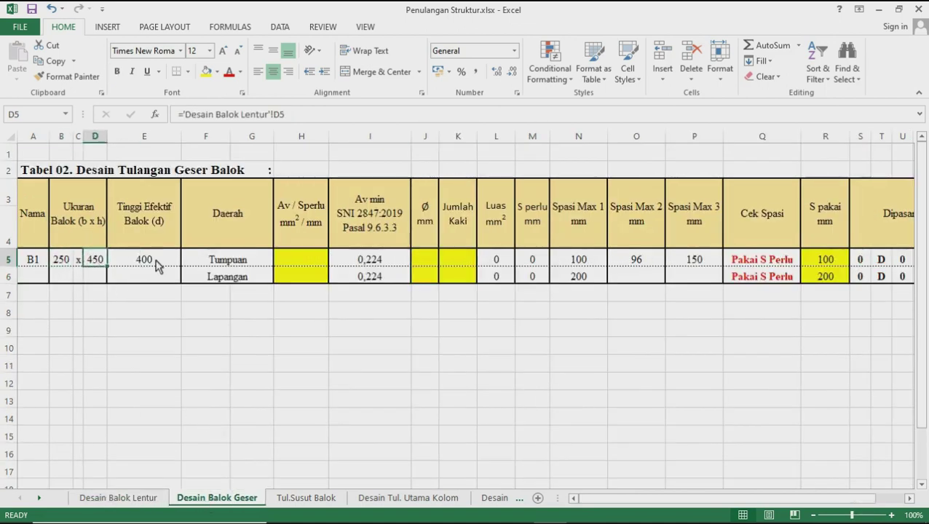
pyautogui.click(155, 260)
pyautogui.click(304, 265)
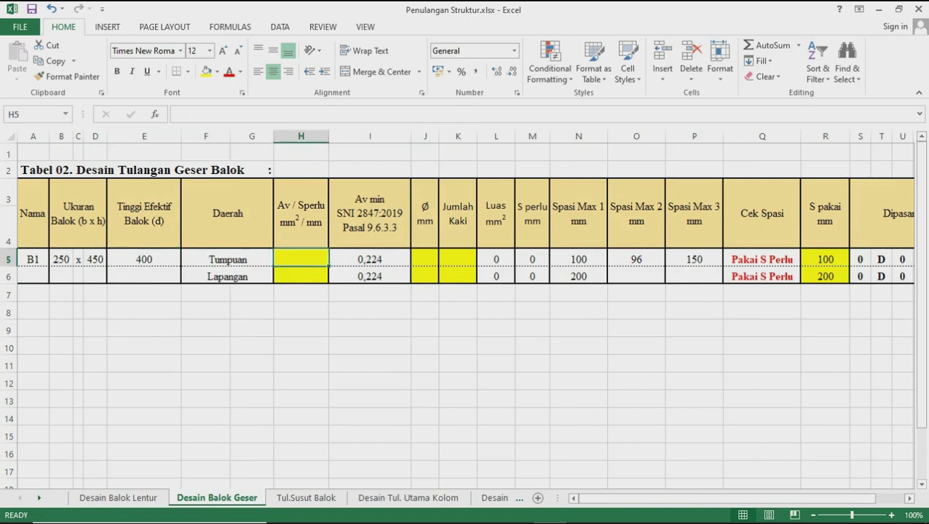
pyautogui.click(583, 512)
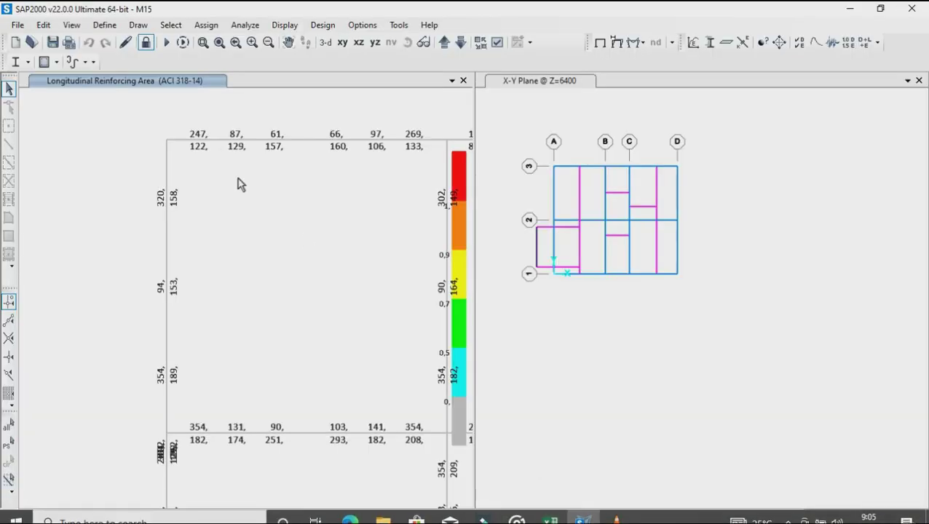
# Set SAP2000's Display Design Info output to Shear Reinforcing, then go back to Excel.
pyautogui.click(57, 63)
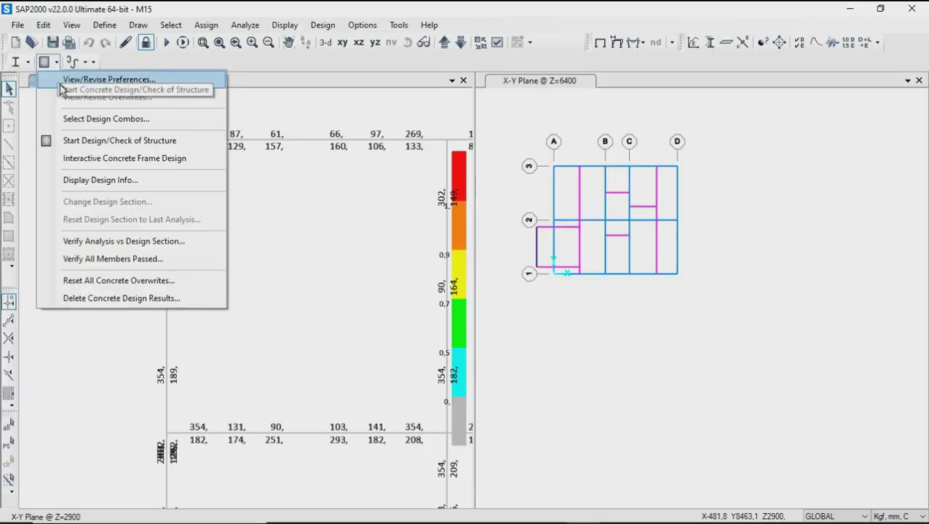
pyautogui.click(93, 183)
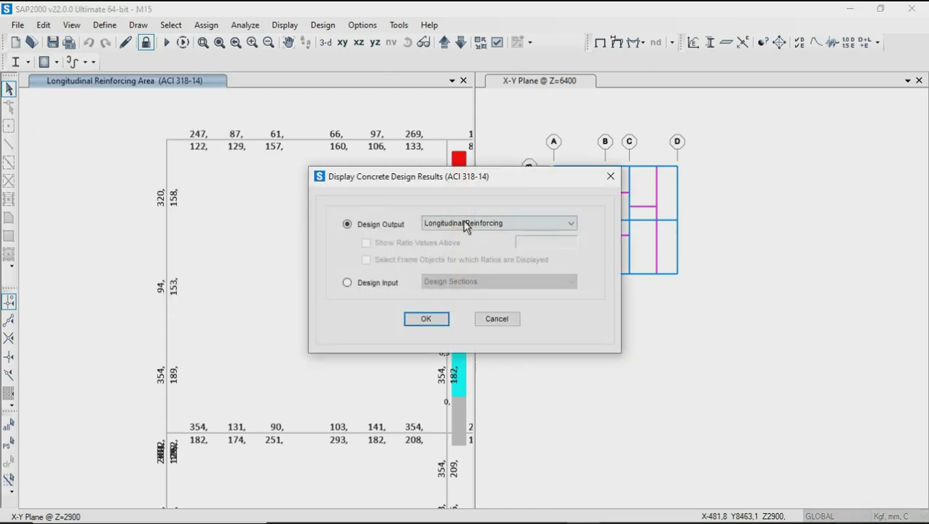
pyautogui.click(462, 223)
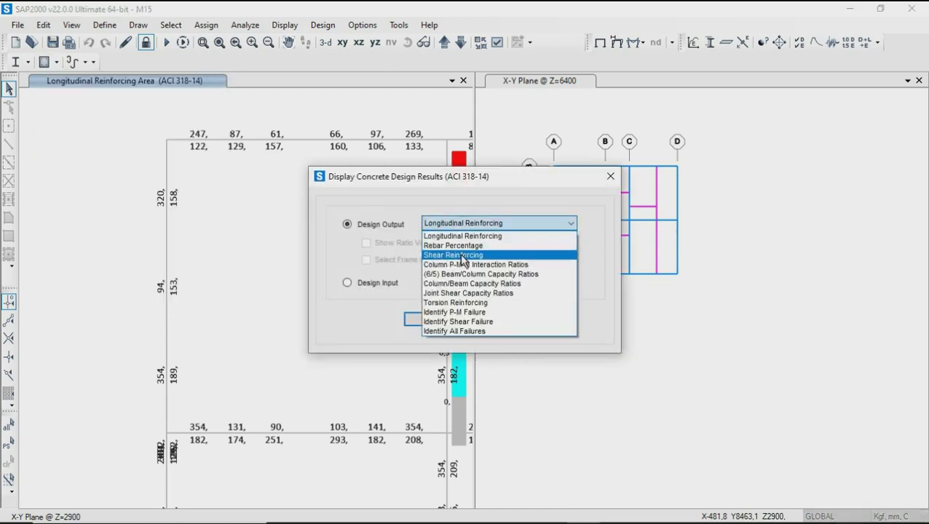
pyautogui.click(461, 256)
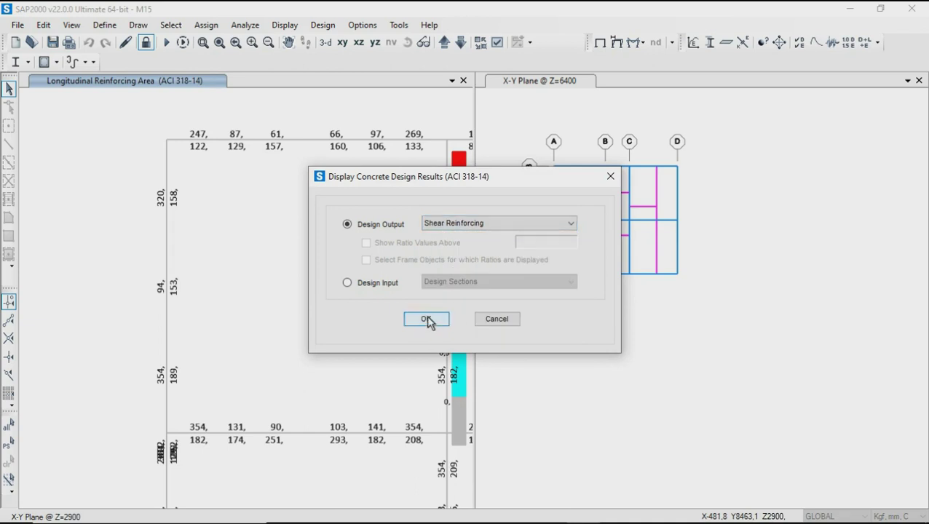
pyautogui.click(427, 320)
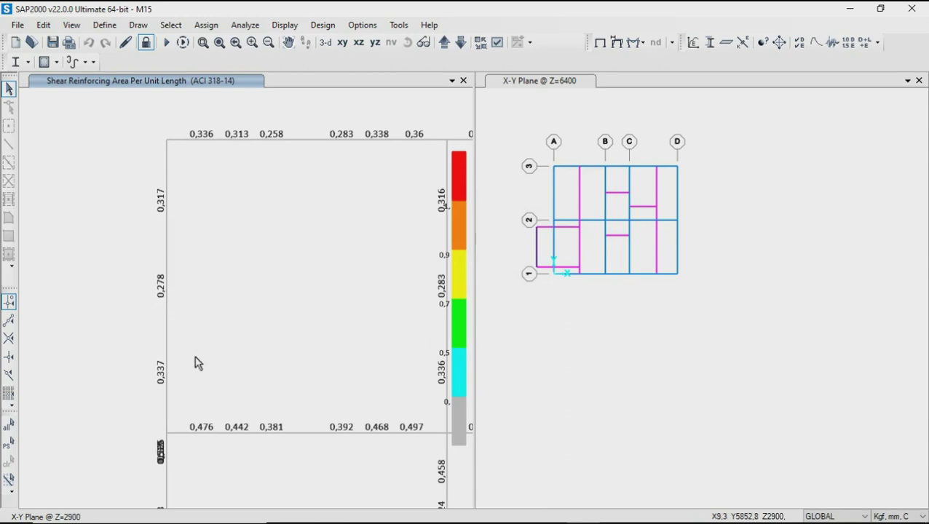
pyautogui.click(551, 514)
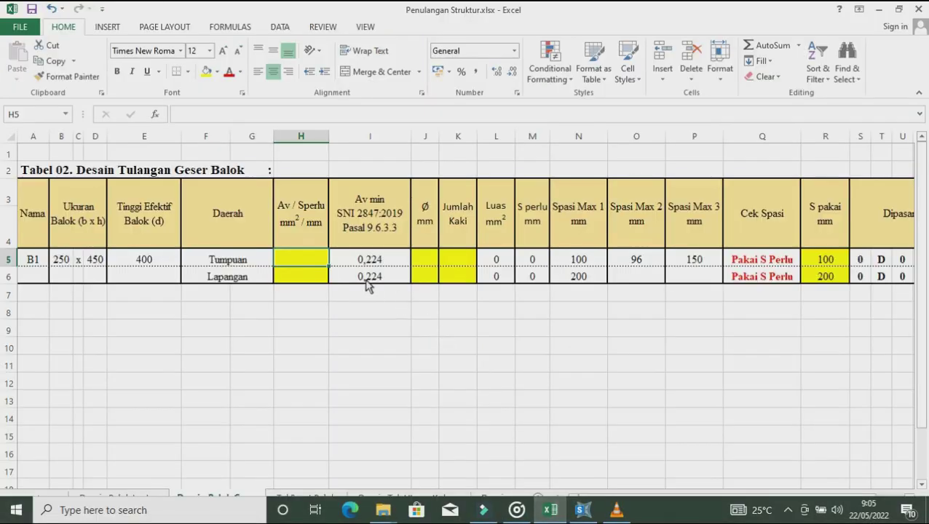
# Enter Av/Sperlu 0,337 for Tumpuan and 0,278 for Lapangan, reading values from SAP2000.
pyautogui.write('0,337')
pyautogui.click(318, 286)
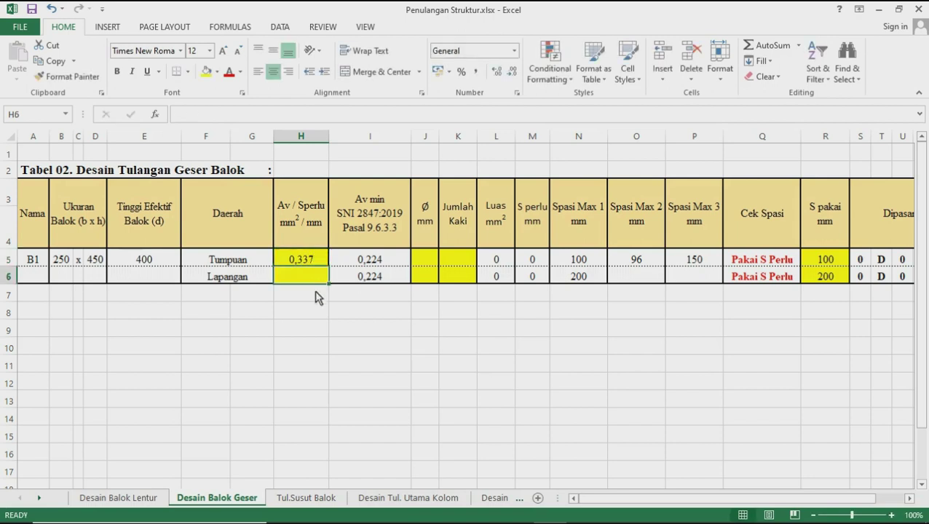
pyautogui.click(582, 510)
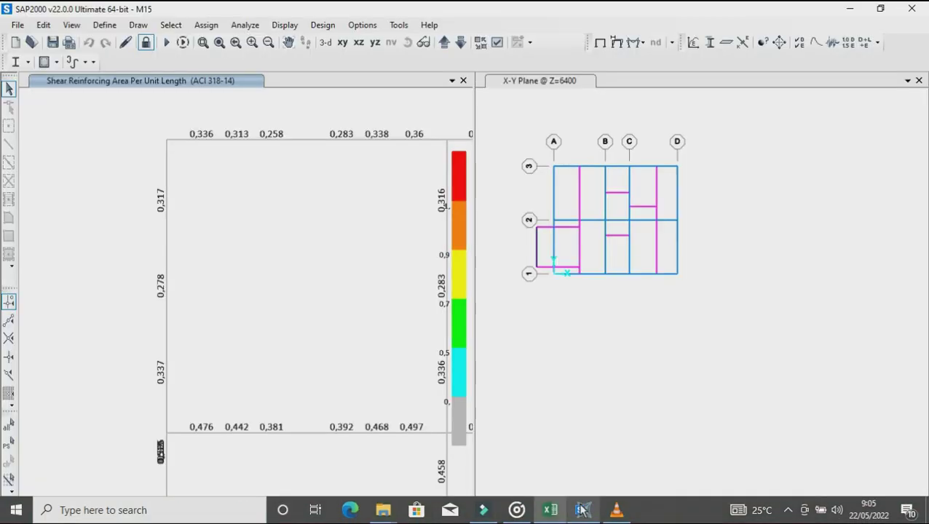
pyautogui.hotkey('alt', 'Tab')
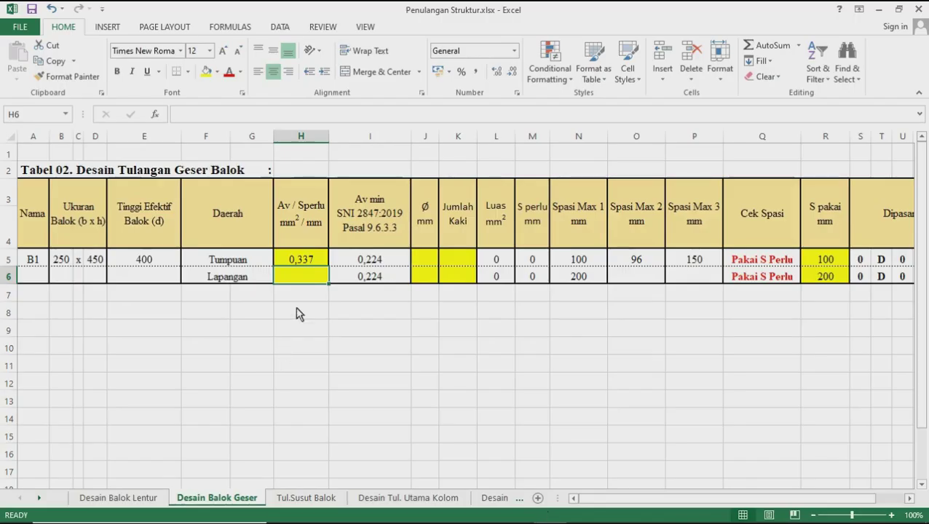
pyautogui.write('0,278')
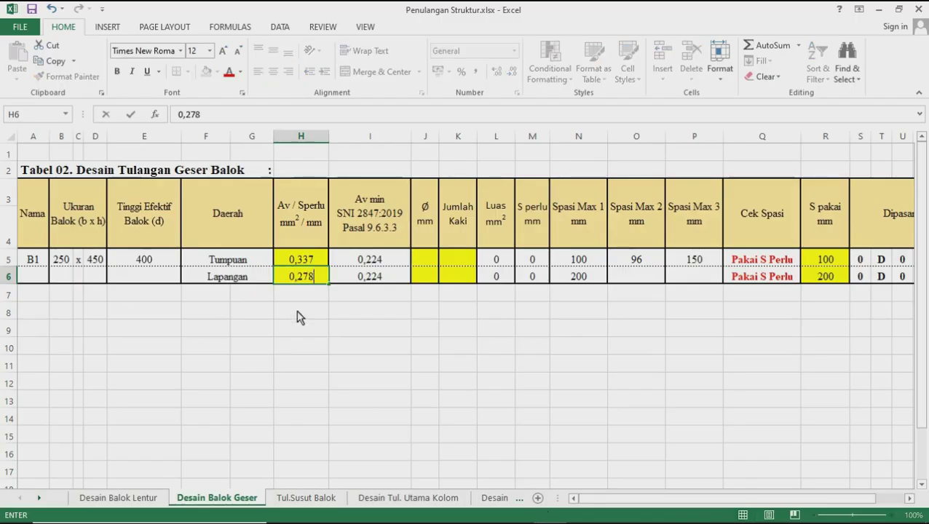
pyautogui.click(299, 315)
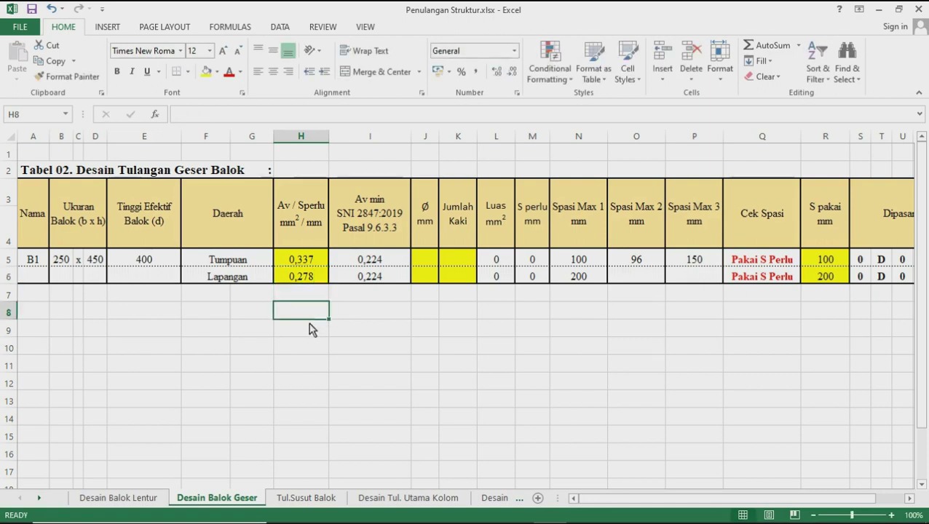
# Enter 10 mm stirrup diameter and 2 legs for both Tumpuan and Lapangan.
pyautogui.click(421, 263)
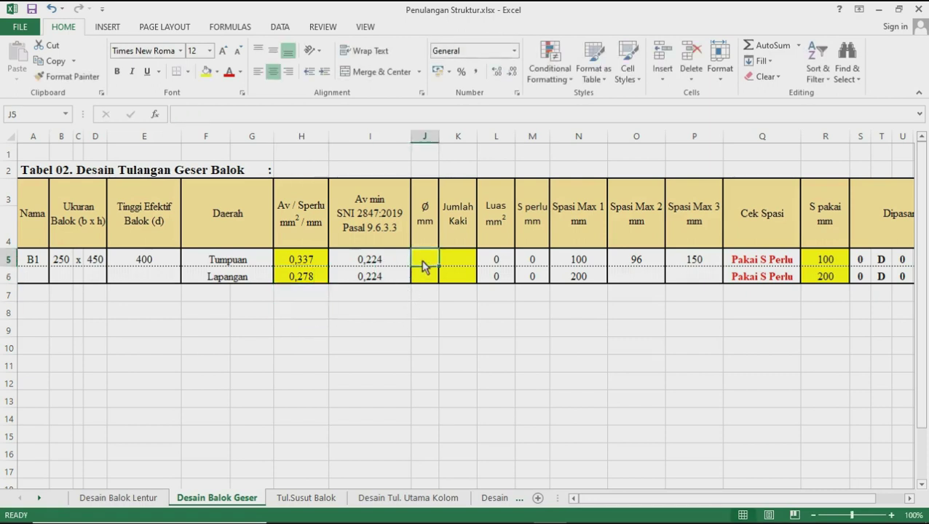
pyautogui.write('10')
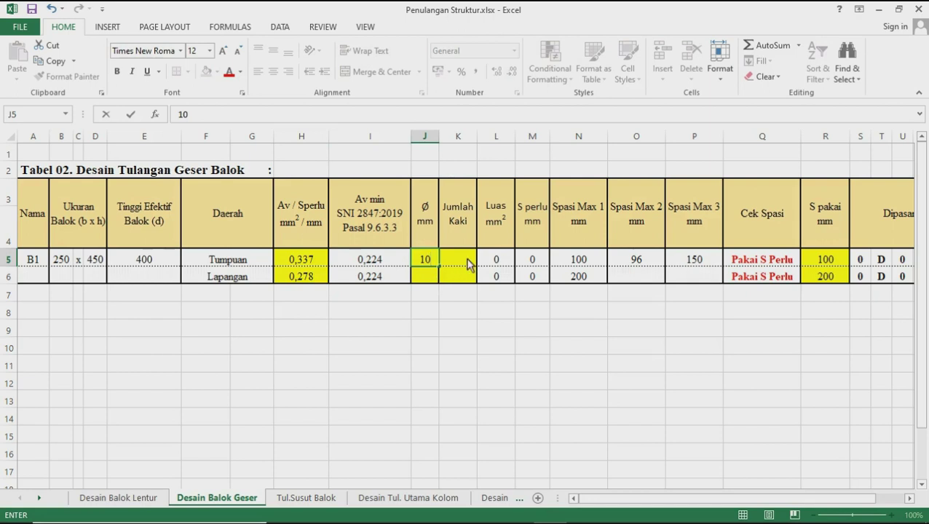
pyautogui.doubleClick(466, 264)
pyautogui.write('2')
pyautogui.click(485, 320)
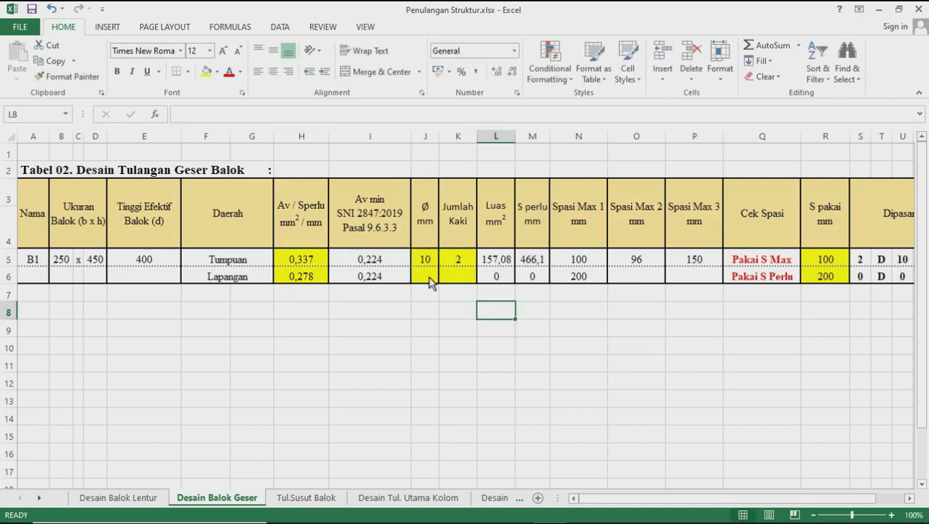
pyautogui.click(430, 283)
pyautogui.write('10')
pyautogui.click(458, 314)
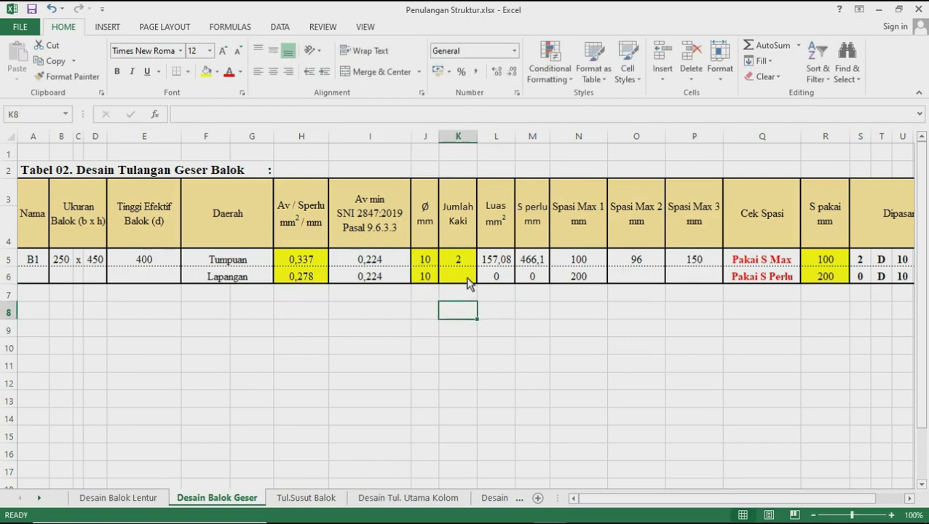
pyautogui.click(460, 277)
pyautogui.write('2')
pyautogui.click(484, 328)
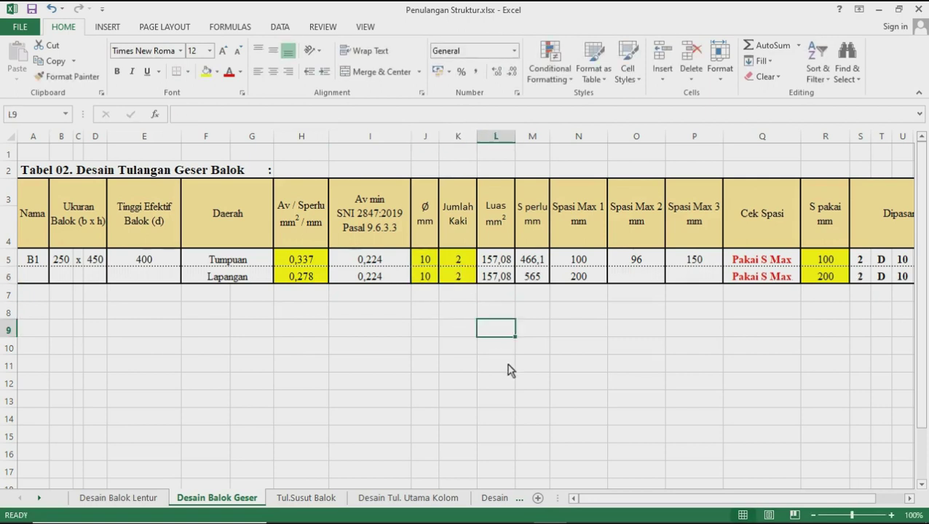
# Check the S perlu formula in M5.
pyautogui.moveTo(602, 499); pyautogui.dragTo(671, 504)
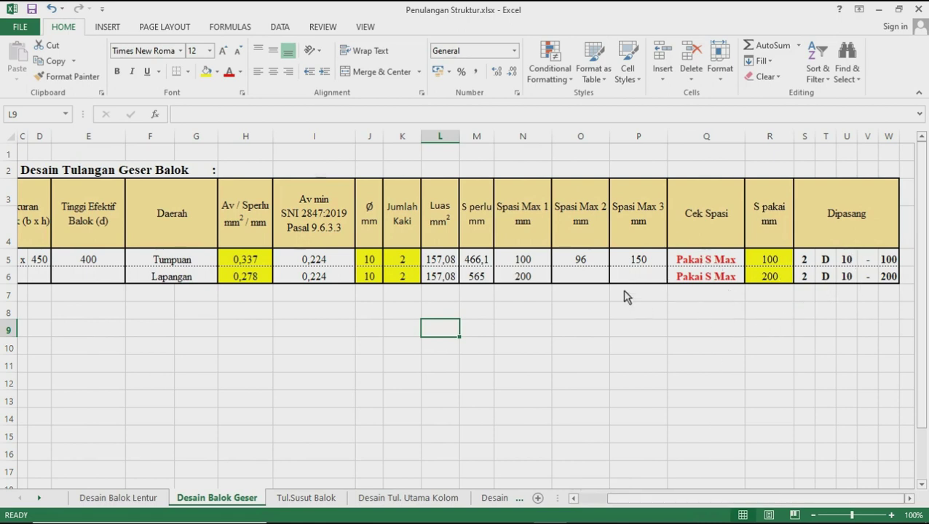
pyautogui.moveTo(785, 500); pyautogui.dragTo(749, 502)
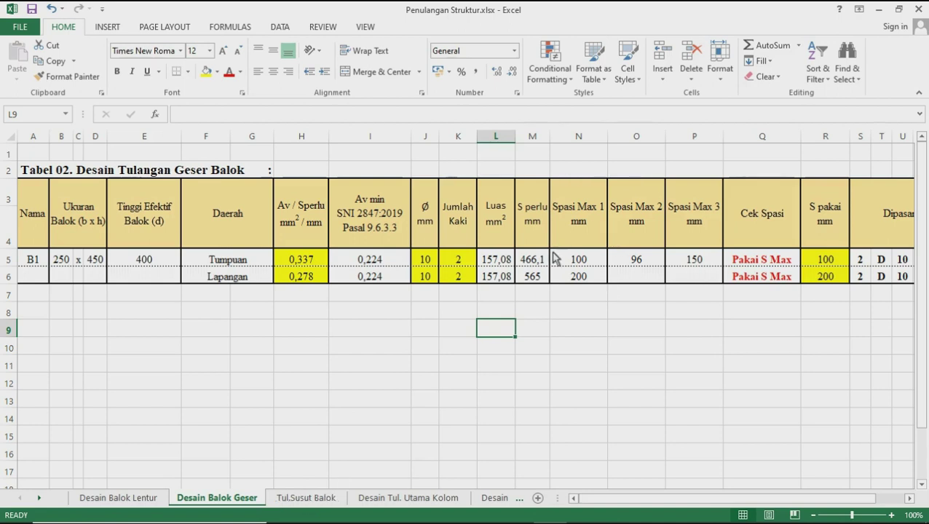
pyautogui.click(539, 262)
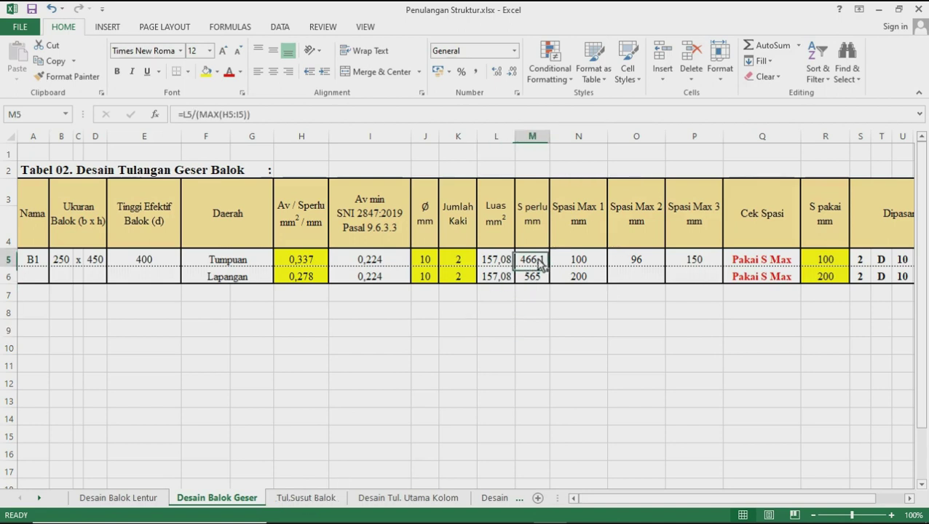
# On the Tul.Susut Balok sheet, check the beam width and height references in G2 and G3.
pyautogui.click(307, 501)
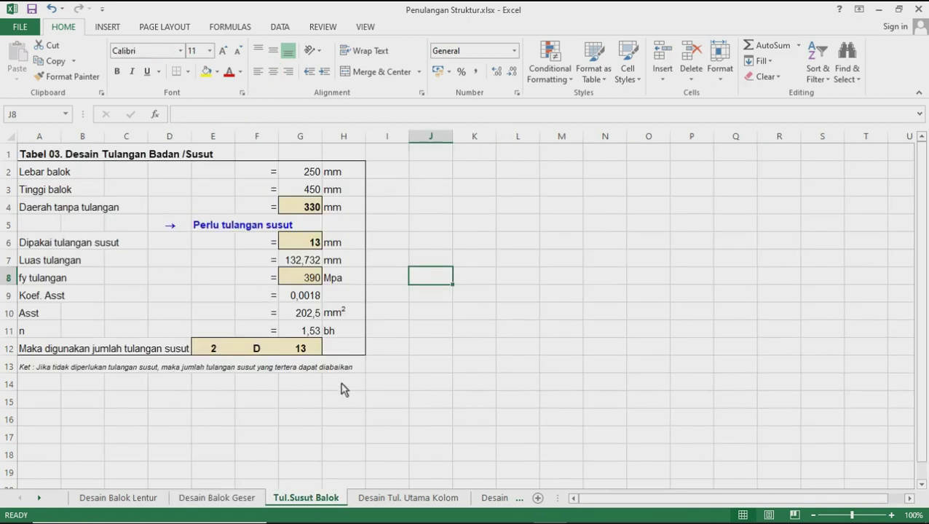
pyautogui.click(311, 179)
pyautogui.click(310, 185)
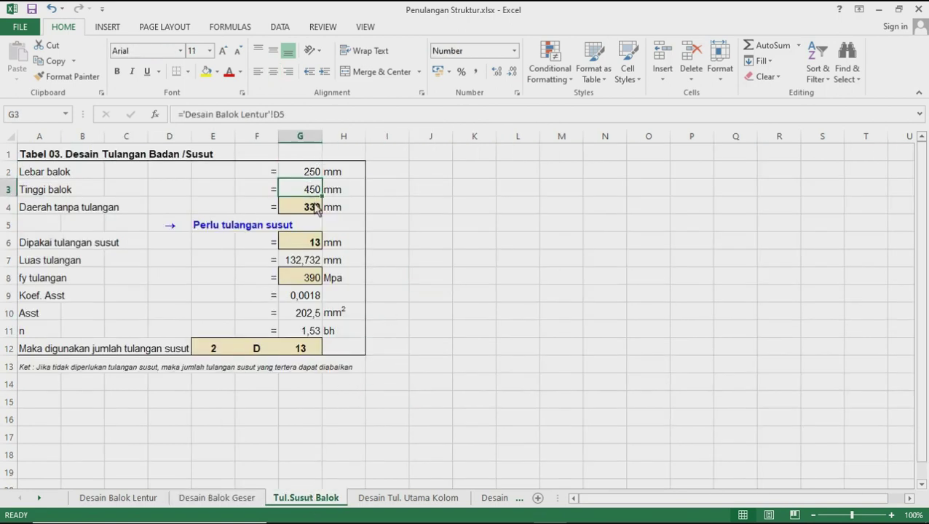
# Set the skin bar diameter in G6 to 10, then change it to 13 mm.
pyautogui.click(316, 247)
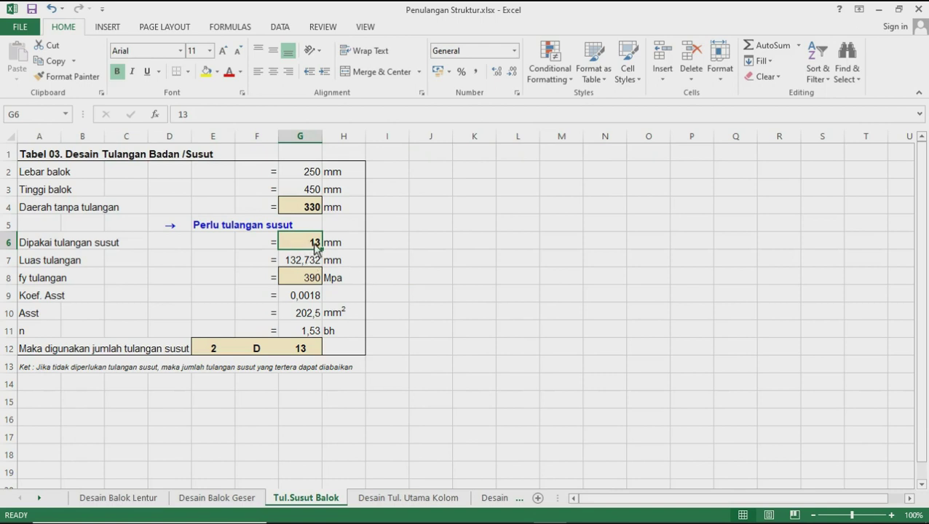
pyautogui.write('10')
pyautogui.click(405, 278)
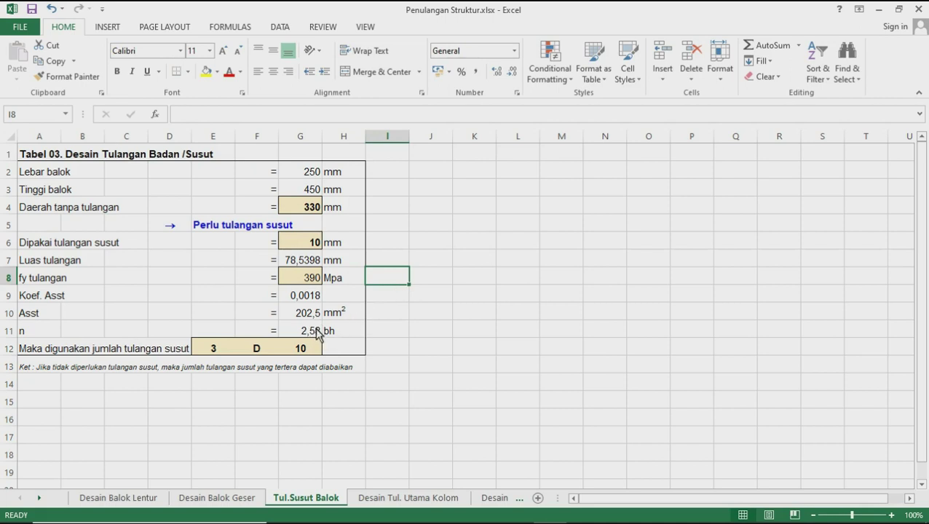
pyautogui.click(309, 243)
pyautogui.write('13')
pyautogui.click(424, 259)
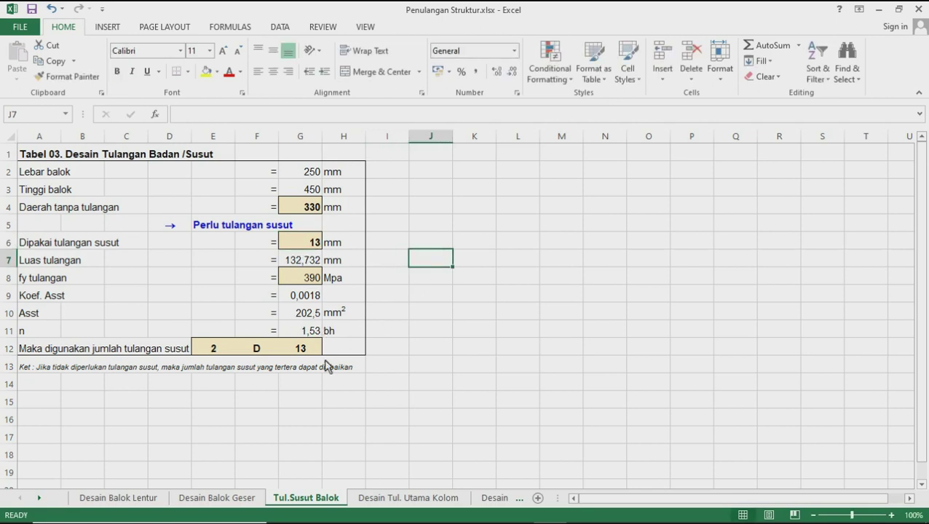
pyautogui.click(373, 501)
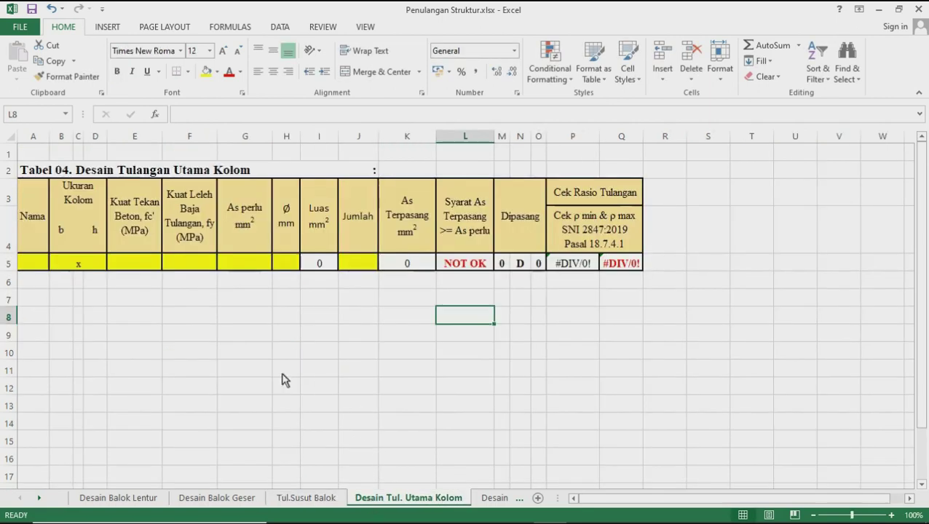
# Enter column name K1 with width 300 and height 400.
pyautogui.click(36, 265)
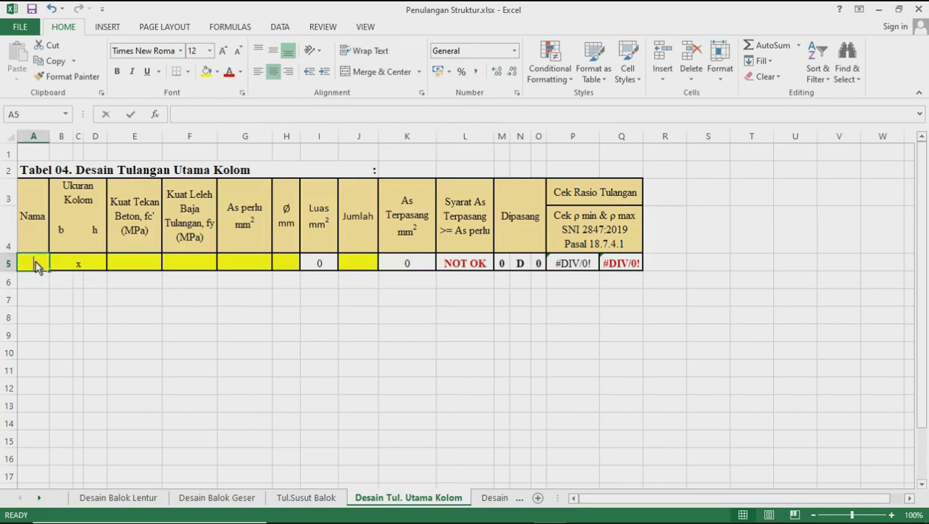
pyautogui.write('K1')
pyautogui.click(103, 320)
pyautogui.click(65, 265)
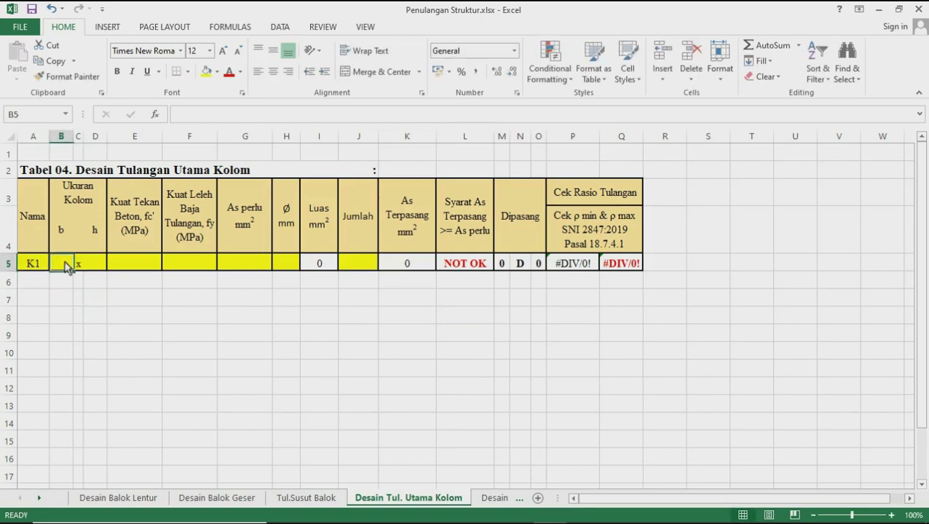
pyautogui.write('300')
pyautogui.click(98, 270)
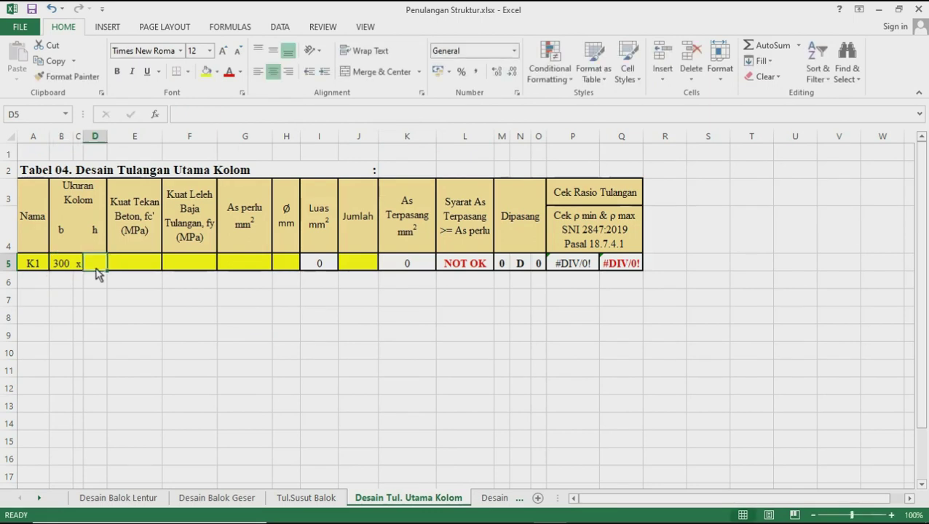
pyautogui.write('400')
pyautogui.click(129, 300)
# Enter concrete strength 20,75 MPa and steel yield strength 390 MPa.
pyautogui.click(142, 264)
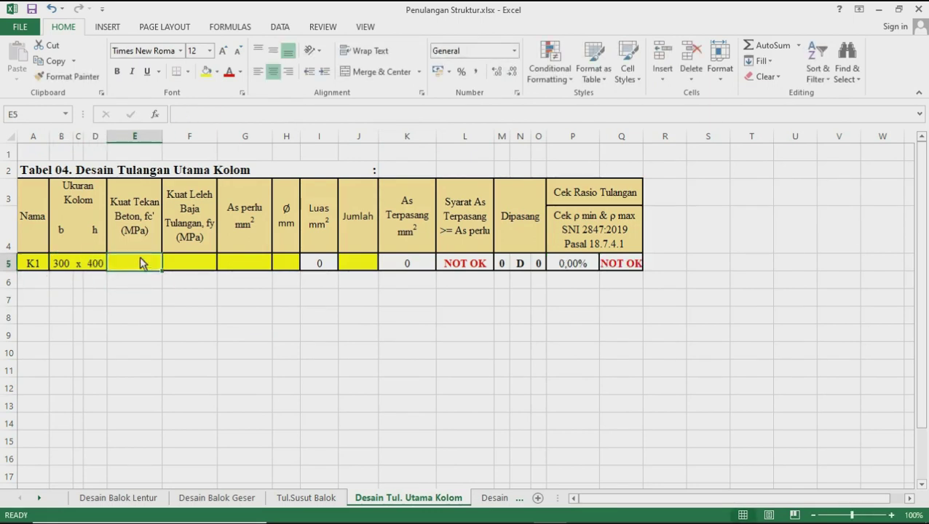
pyautogui.write('20,75')
pyautogui.click(189, 316)
pyautogui.click(205, 271)
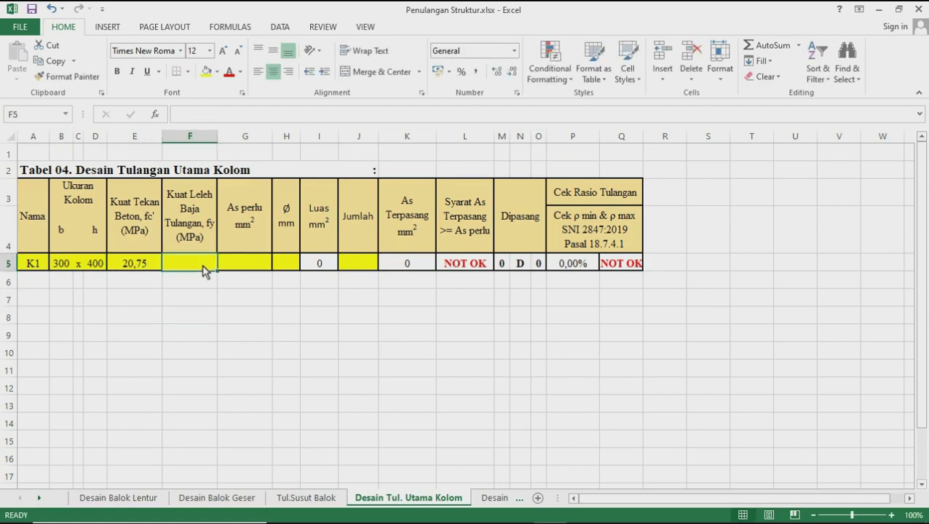
pyautogui.write('390')
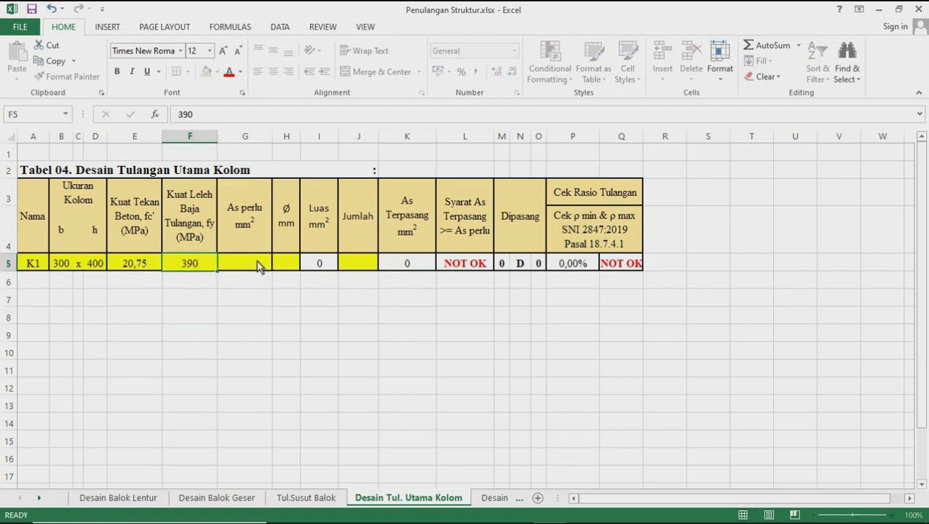
pyautogui.click(258, 266)
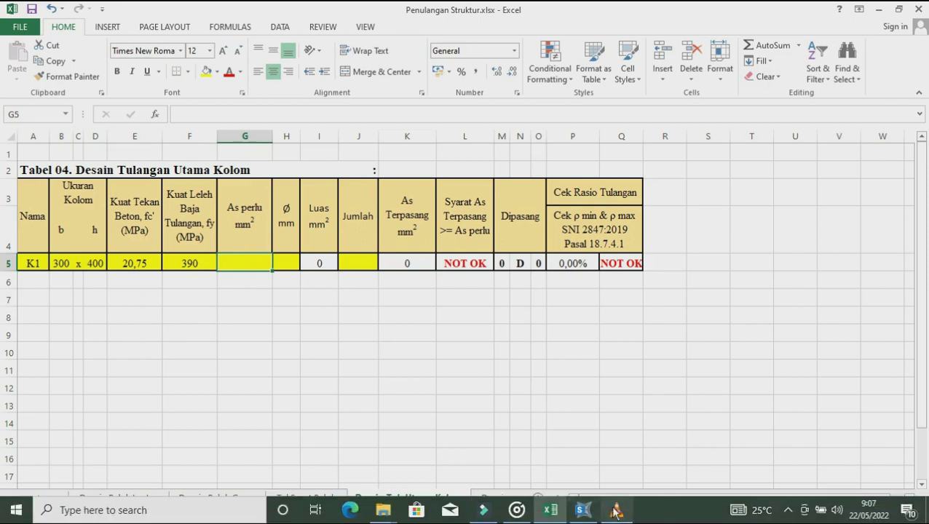
# In SAP2000, show all members in the left view.
pyautogui.click(584, 512)
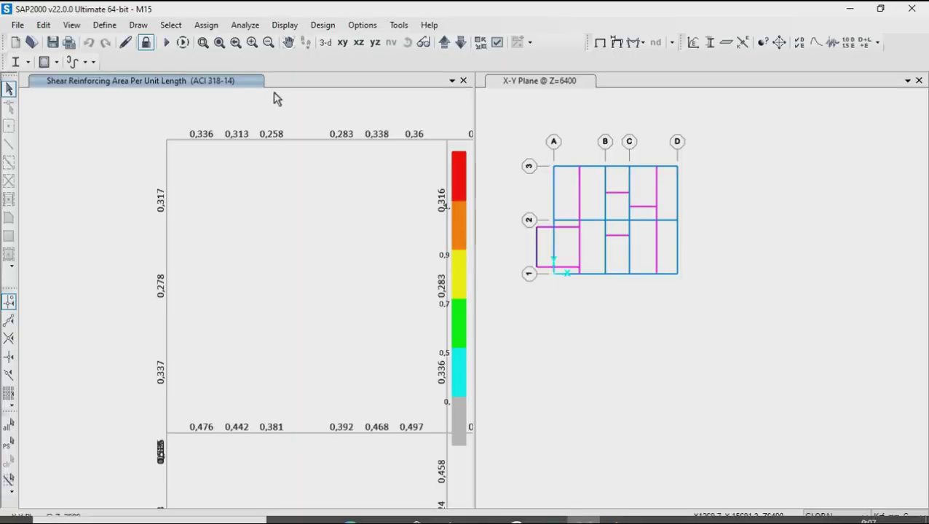
pyautogui.rightClick(304, 108)
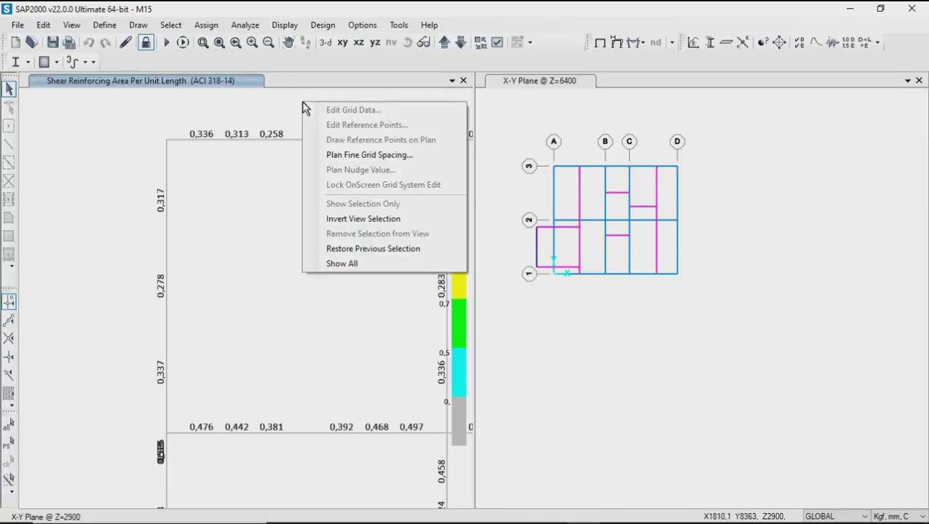
pyautogui.click(354, 264)
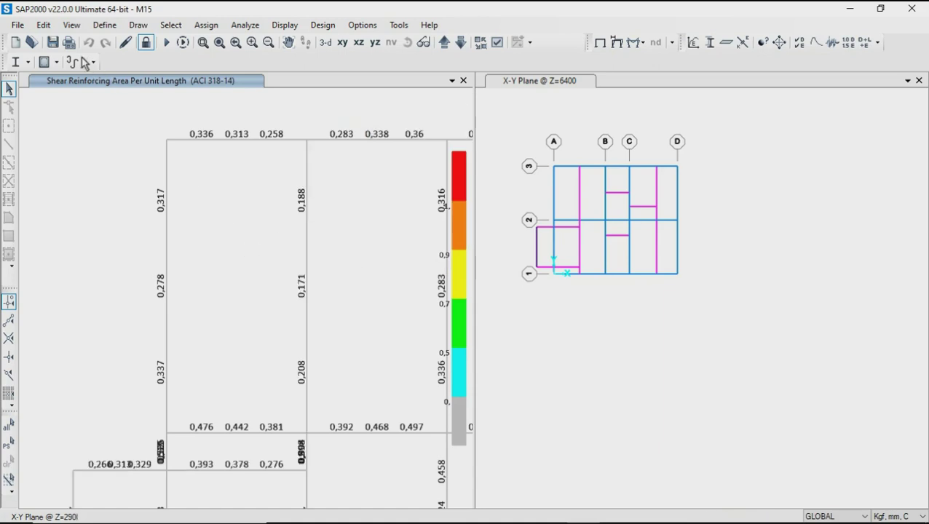
# Display Longitudinal Reinforcing as the concrete design output.
pyautogui.click(58, 63)
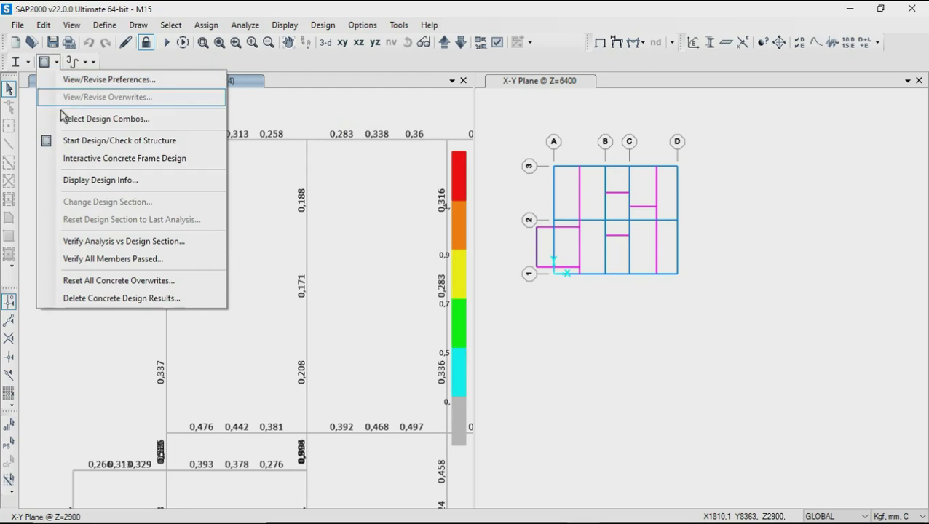
pyautogui.click(85, 178)
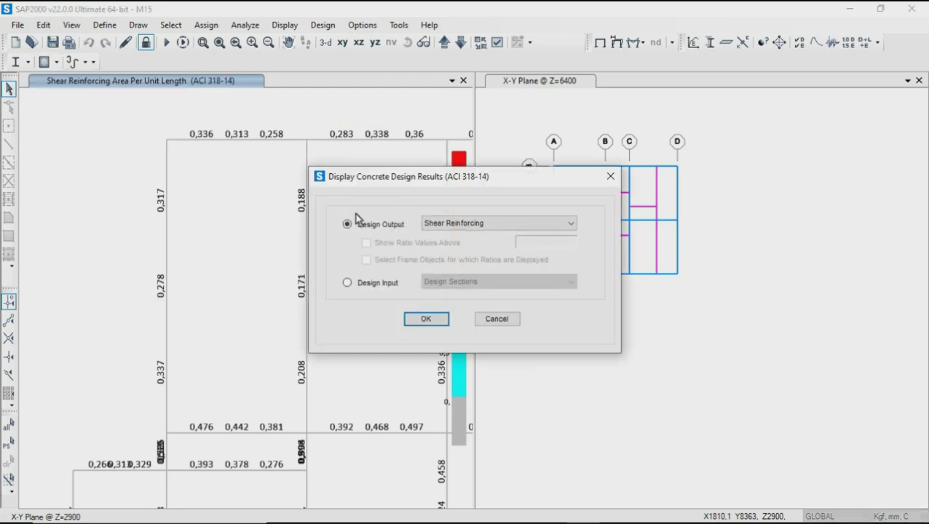
pyautogui.click(451, 224)
pyautogui.click(447, 238)
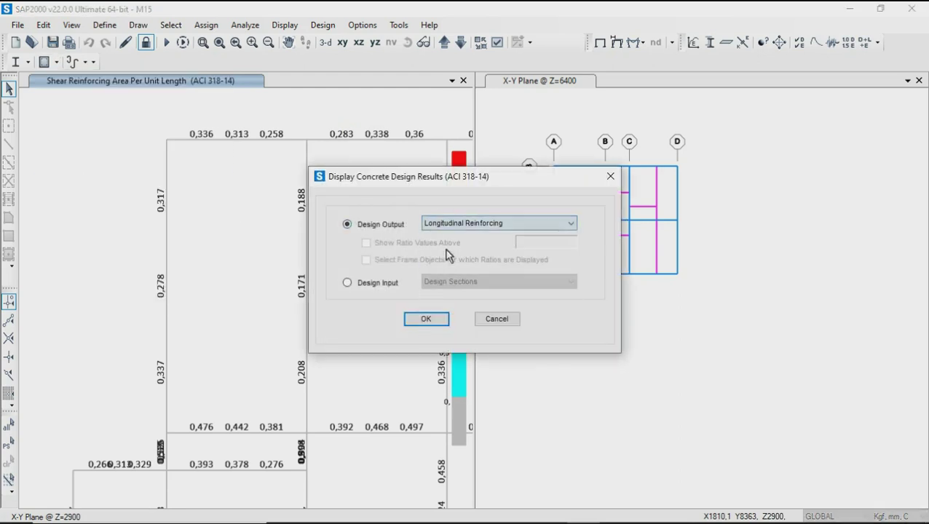
pyautogui.click(439, 320)
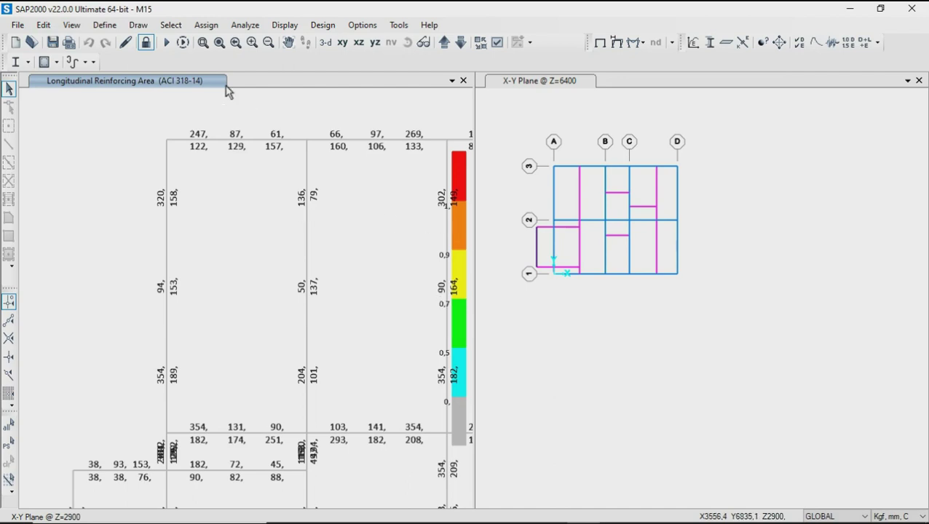
# Set the left pane to an X-Z elevation and the right pane to a rotated 3-D view, selecting a column.
pyautogui.click(359, 44)
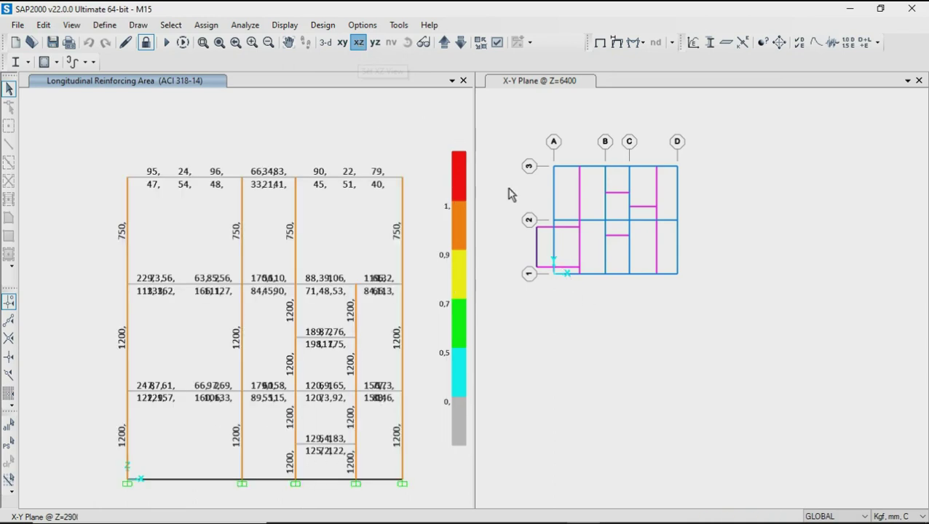
pyautogui.click(514, 108)
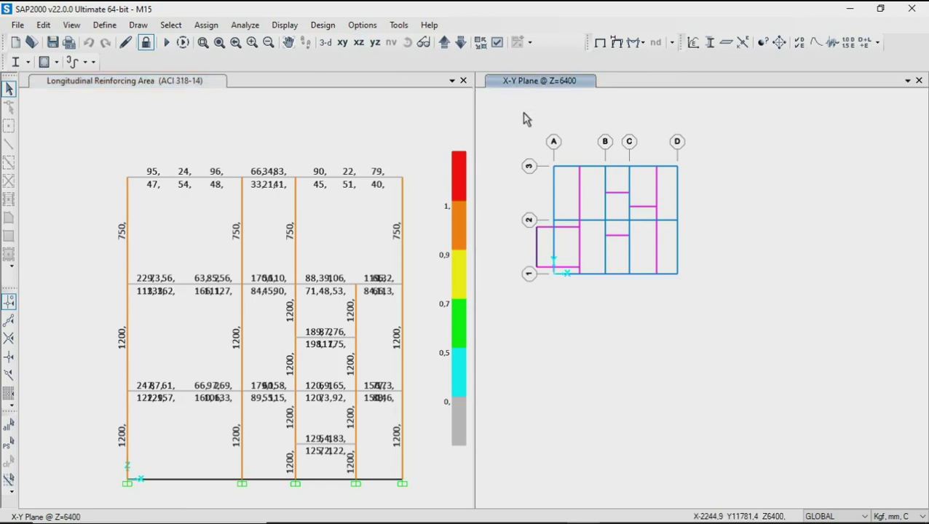
pyautogui.click(327, 44)
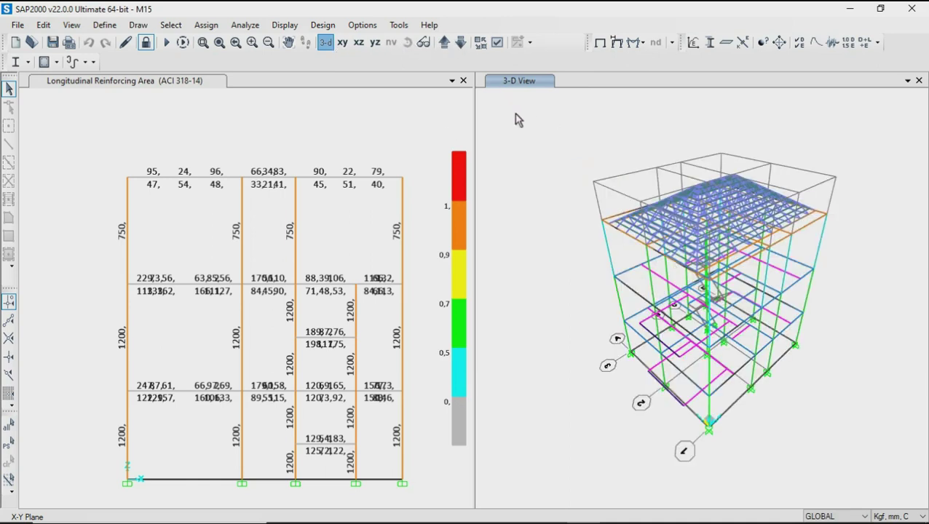
pyautogui.click(414, 47)
pyautogui.moveTo(628, 400)
pyautogui.mouseDown()
pyautogui.moveTo(677, 320)
pyautogui.moveTo(537, 253)
pyautogui.moveTo(647, 298)
pyautogui.mouseUp()
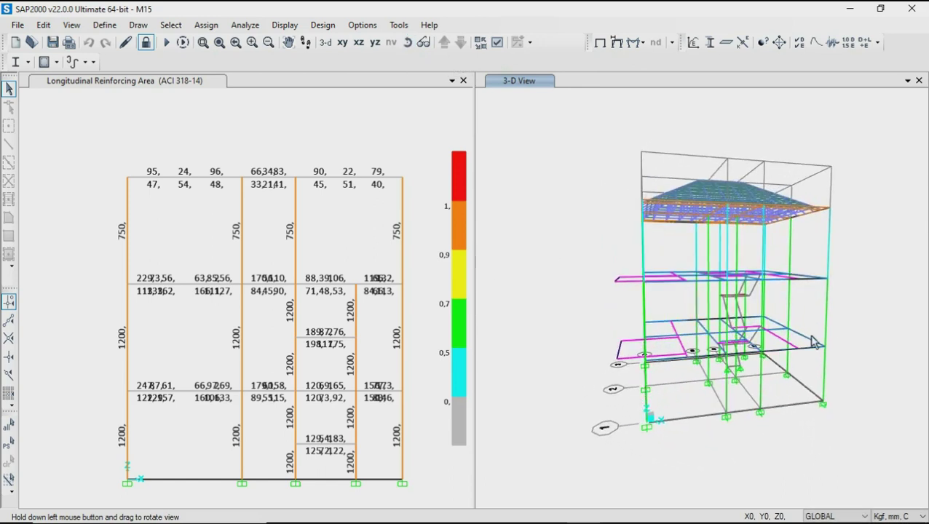
pyautogui.scroll(3, 717, 326)
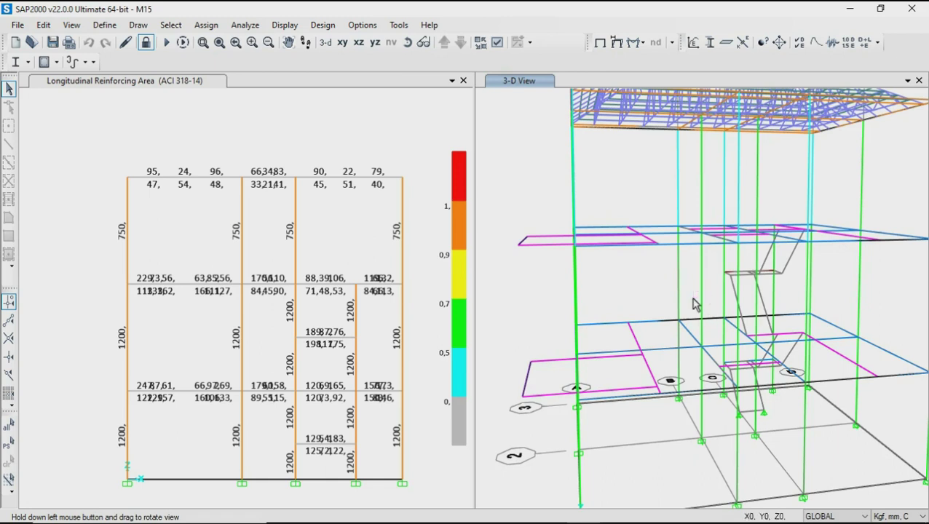
pyautogui.click(702, 302)
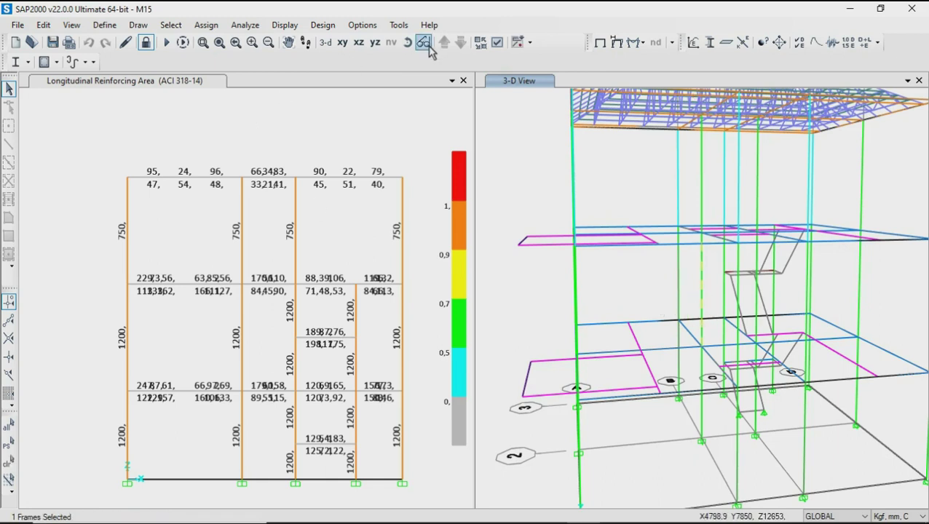
# Step the left elevation through two more frame lines, then return to Excel.
pyautogui.click(374, 122)
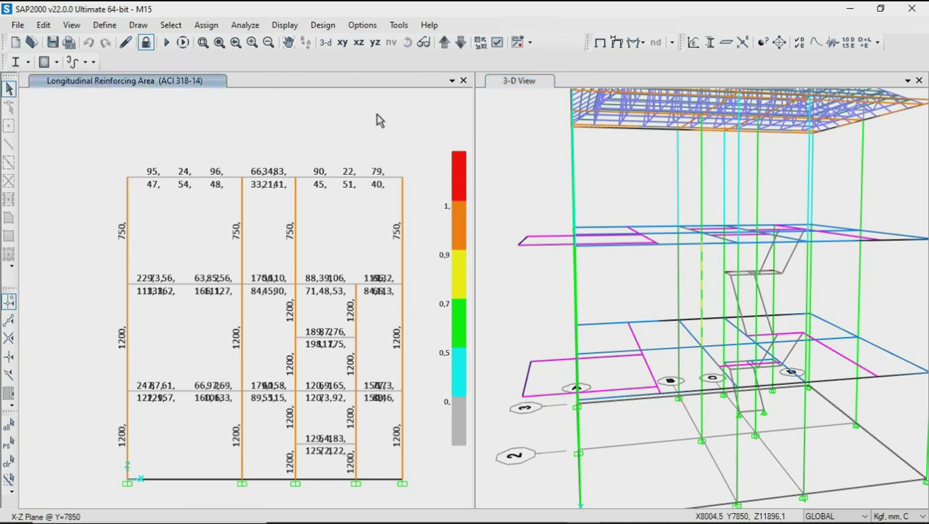
pyautogui.click(445, 43)
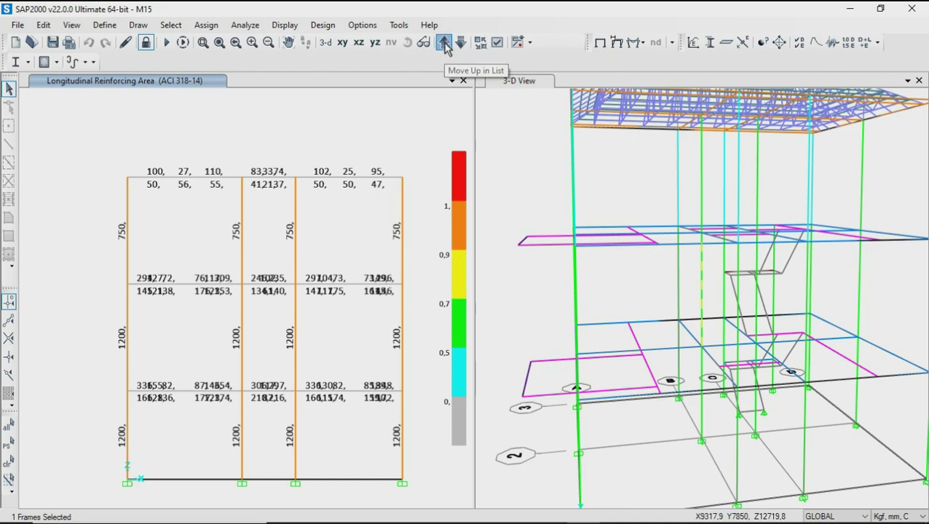
pyautogui.click(444, 43)
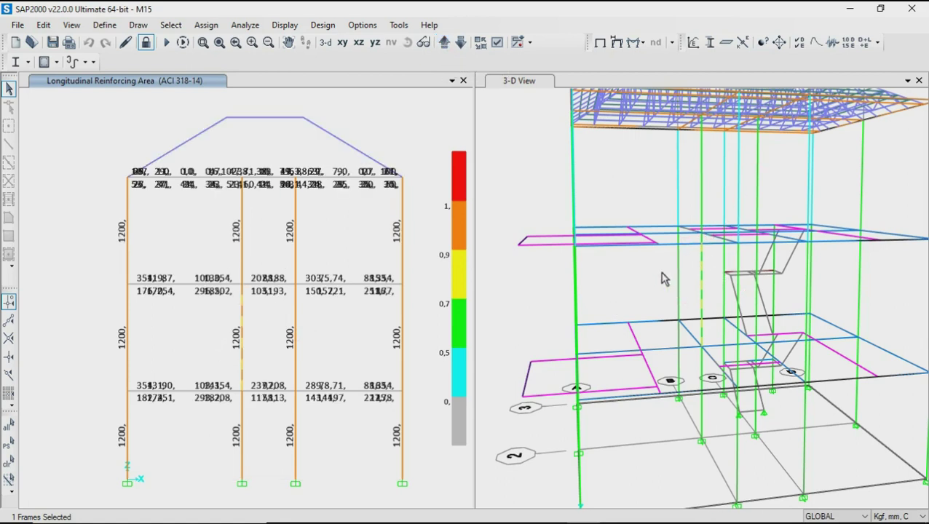
pyautogui.click(551, 512)
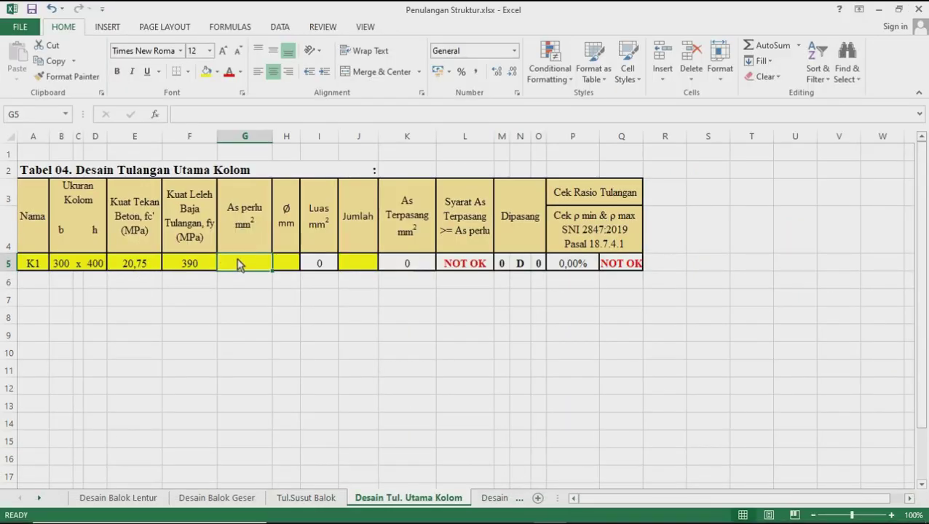
# Enter required As 1200, 16 mm bar diameter and 8 bars for column K1.
pyautogui.write('1200')
pyautogui.click(285, 303)
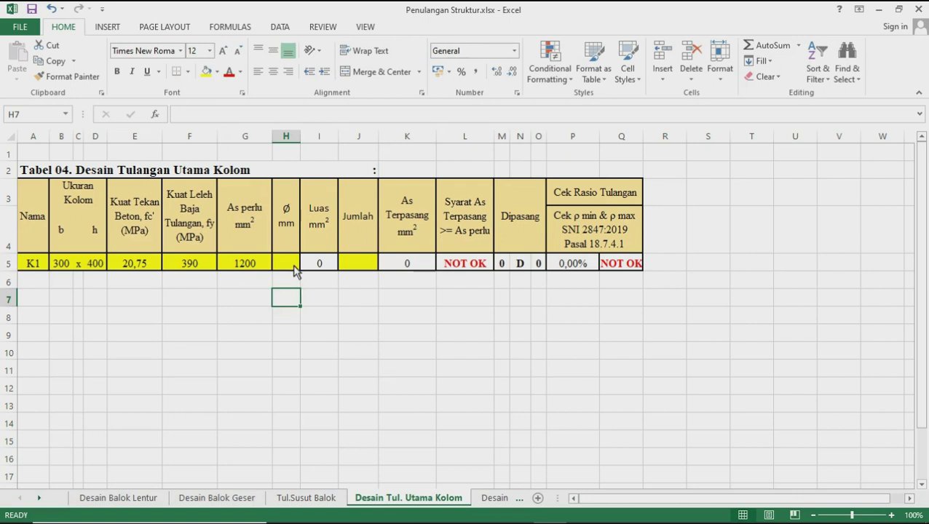
pyautogui.click(294, 270)
pyautogui.write('16')
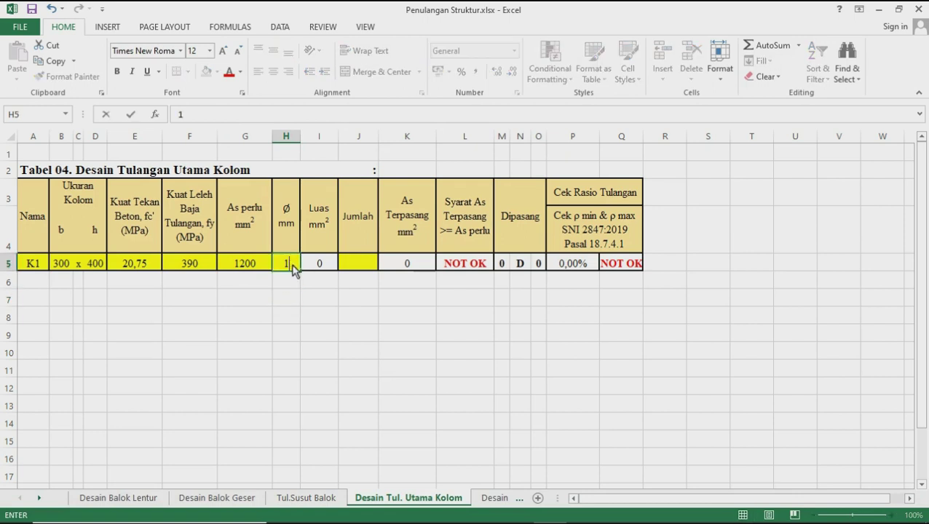
pyautogui.click(318, 305)
pyautogui.click(368, 264)
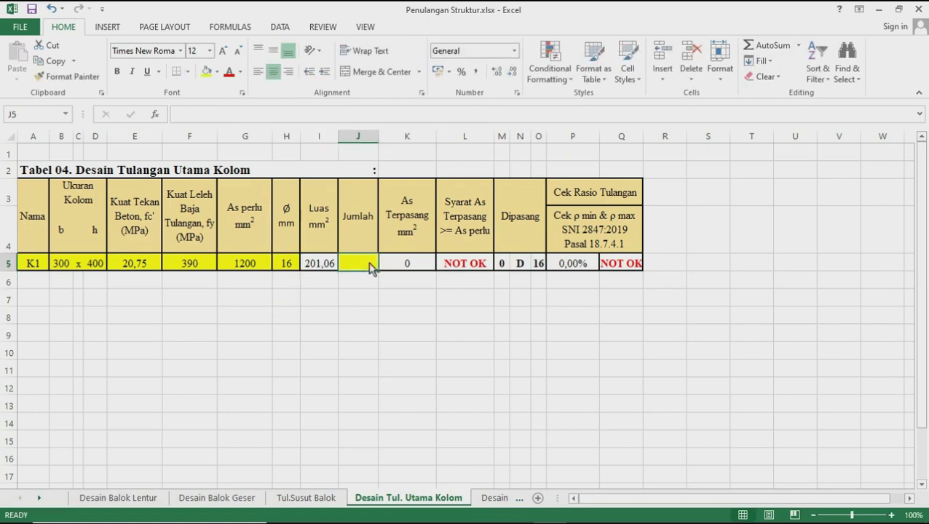
pyautogui.write('8')
pyautogui.click(401, 326)
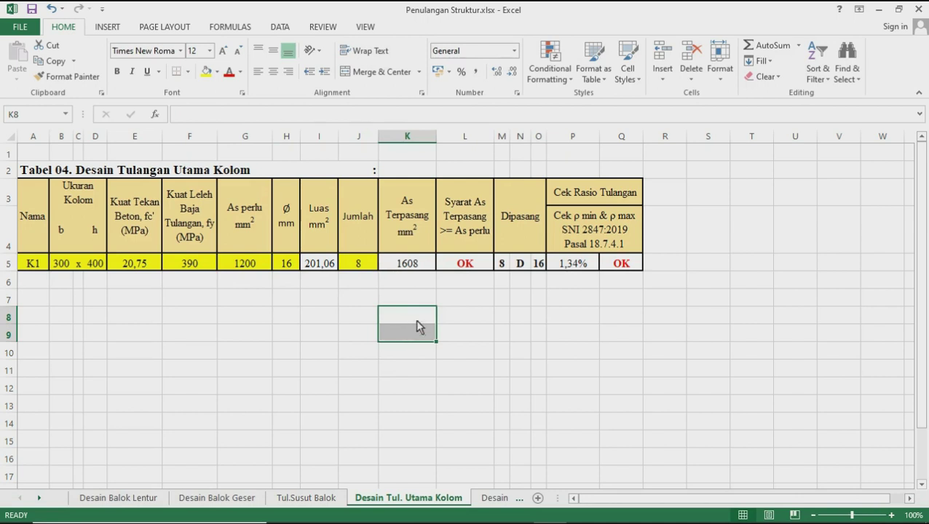
# Inspect the Q5 ratio check and L5 As check formulas without changing them.
pyautogui.click(623, 267)
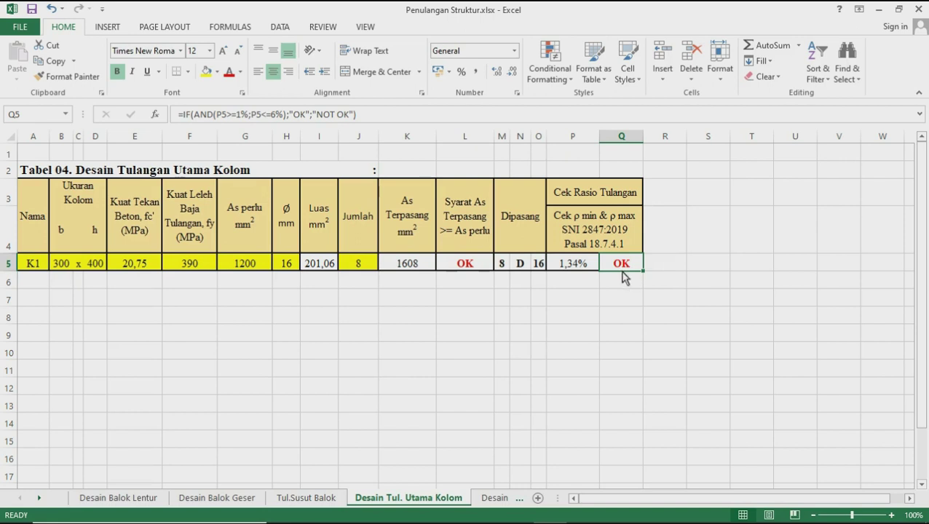
pyautogui.click(480, 267)
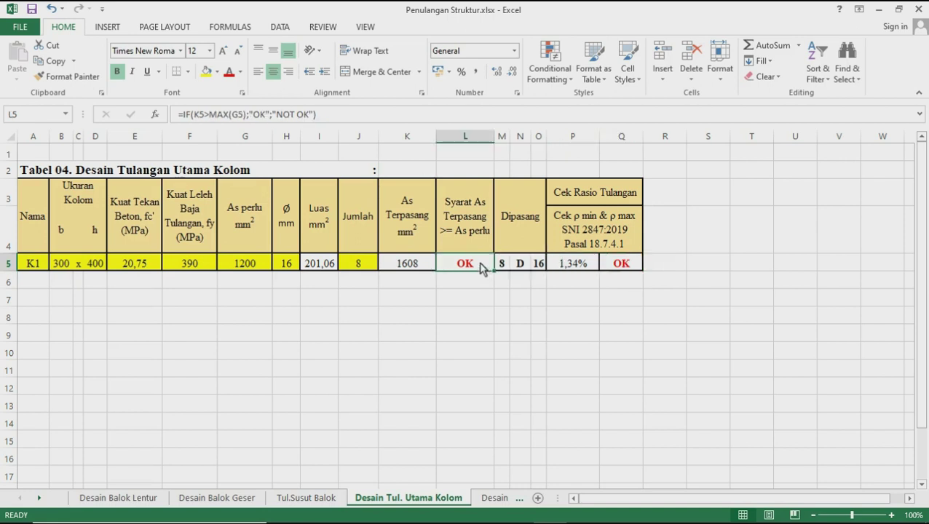
pyautogui.doubleClick(466, 267)
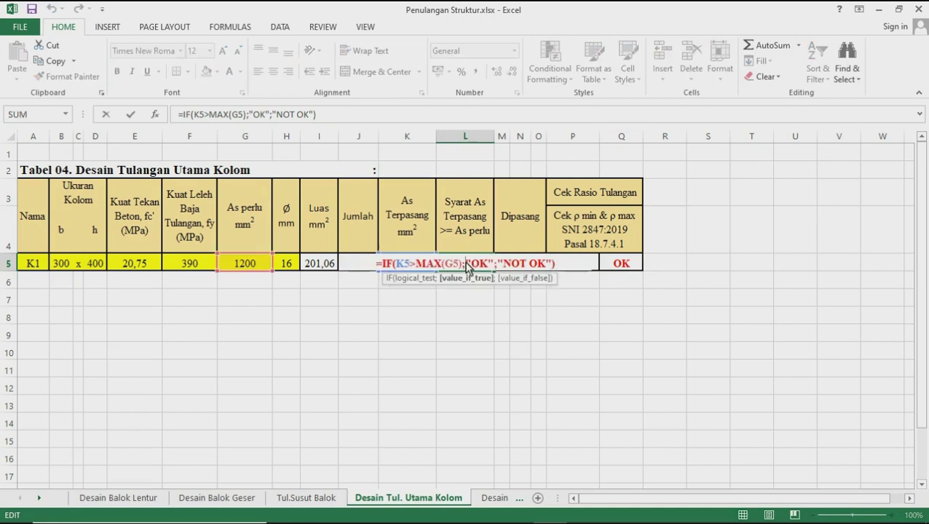
pyautogui.press('Escape')
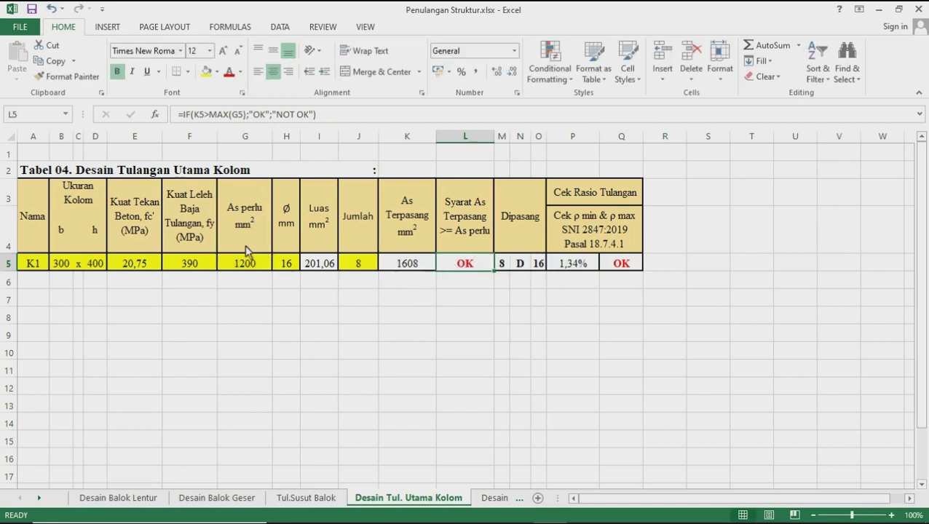
pyautogui.click(434, 303)
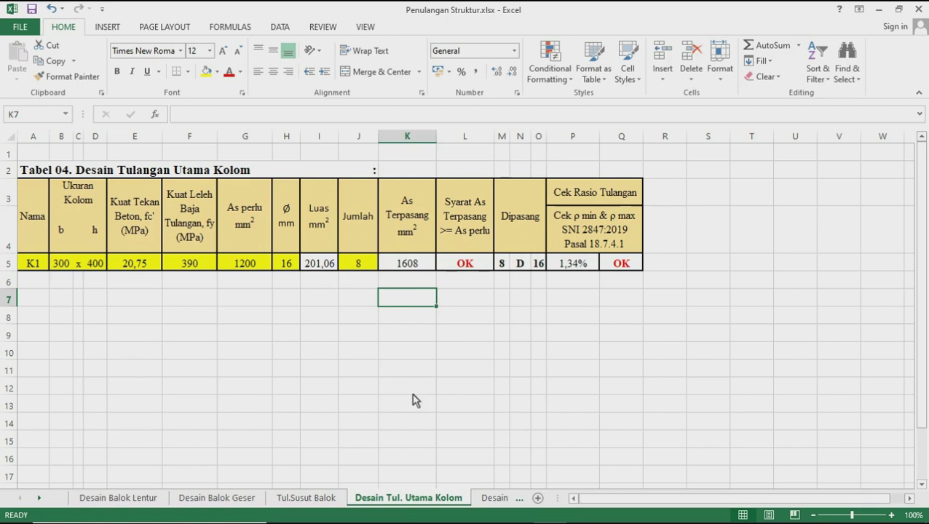
# On Desain Tul. Geser Kolom, trace the K1 name source and select the empty Av/s cell E4.
pyautogui.click(489, 501)
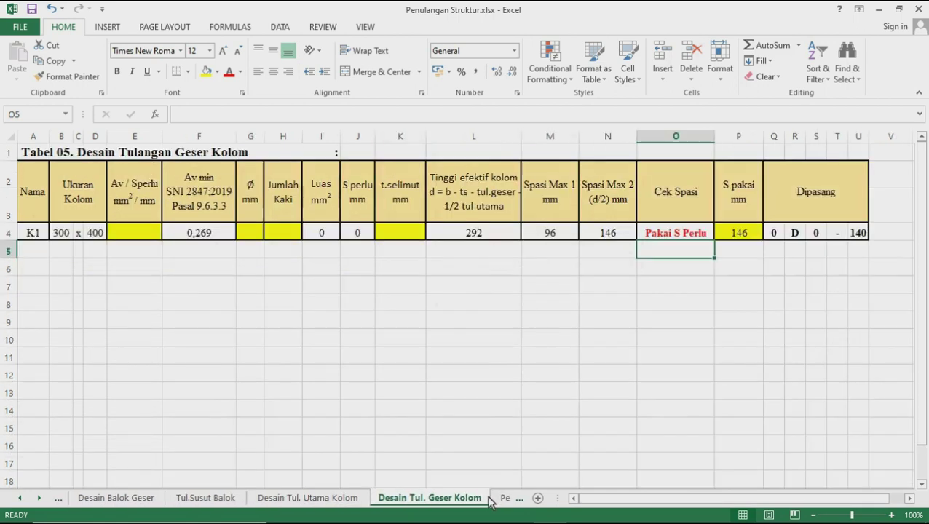
pyautogui.click(329, 321)
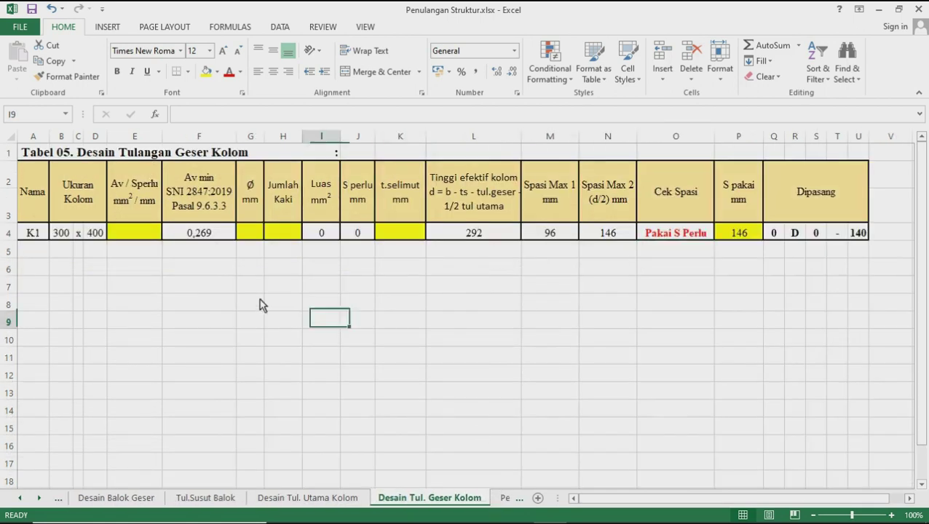
pyautogui.click(38, 231)
pyautogui.click(135, 233)
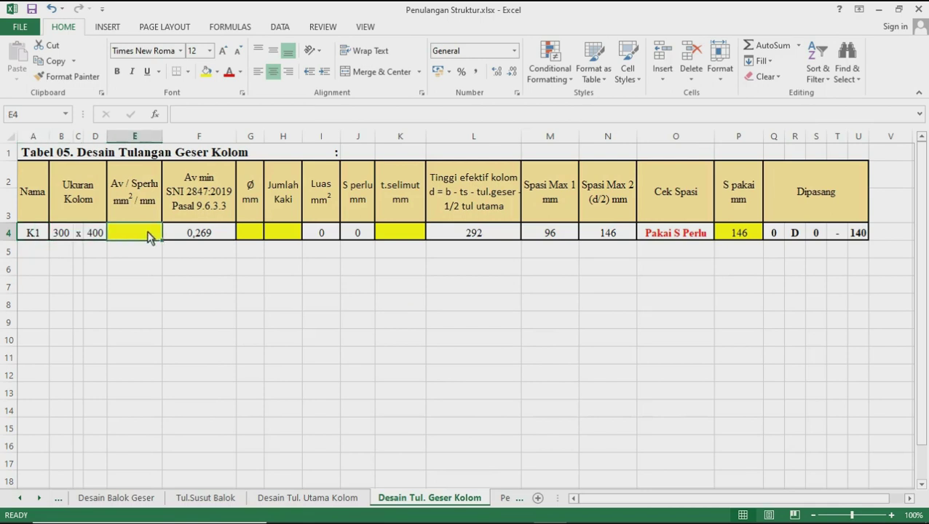
pyautogui.click(582, 510)
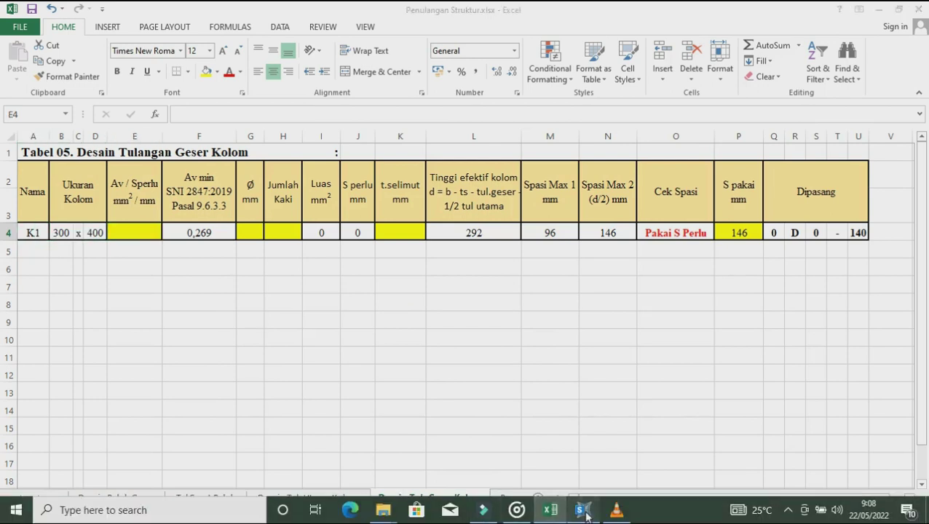
# Show Shear Reinforcing per unit length on the columns, then return to Excel and type 0,427.
pyautogui.click(45, 62)
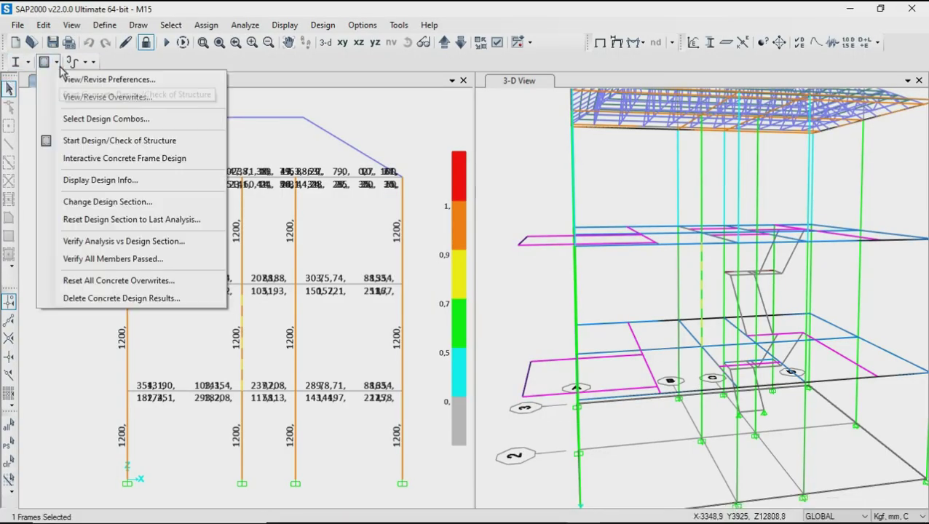
pyautogui.click(108, 182)
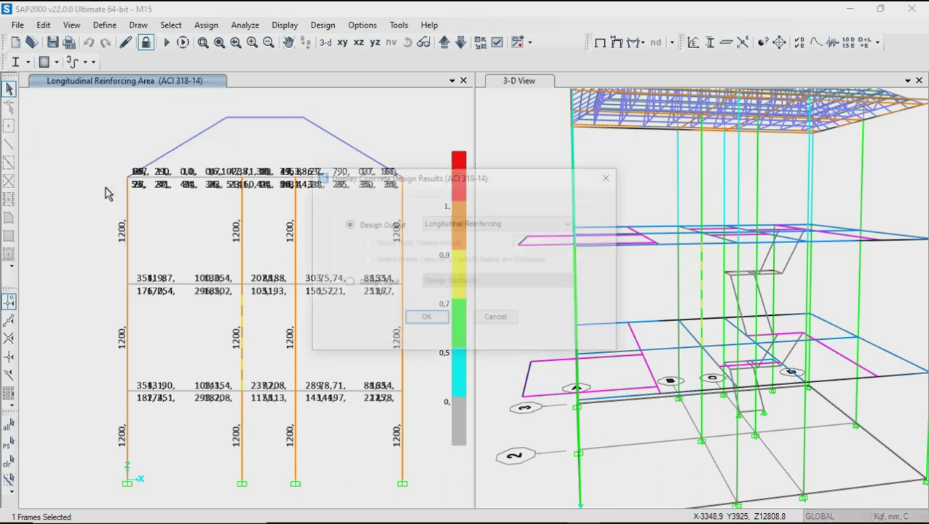
pyautogui.click(452, 223)
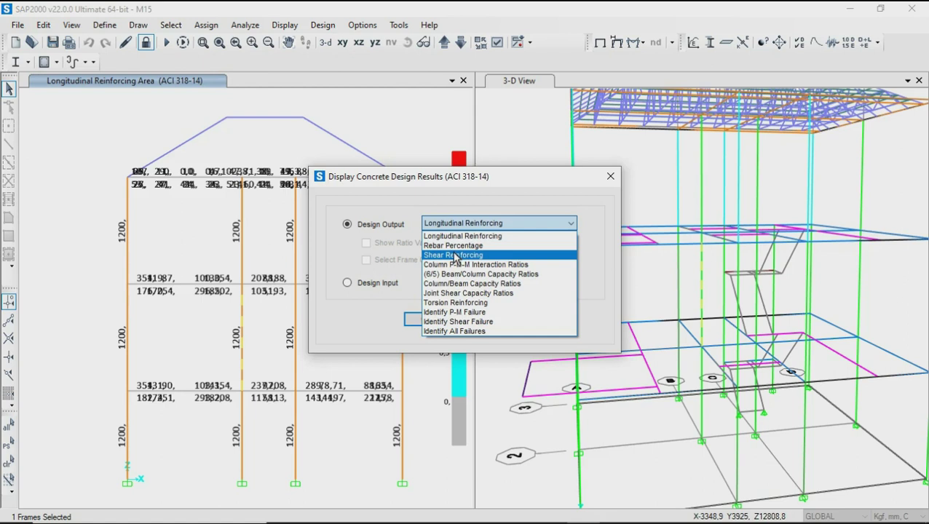
pyautogui.click(453, 257)
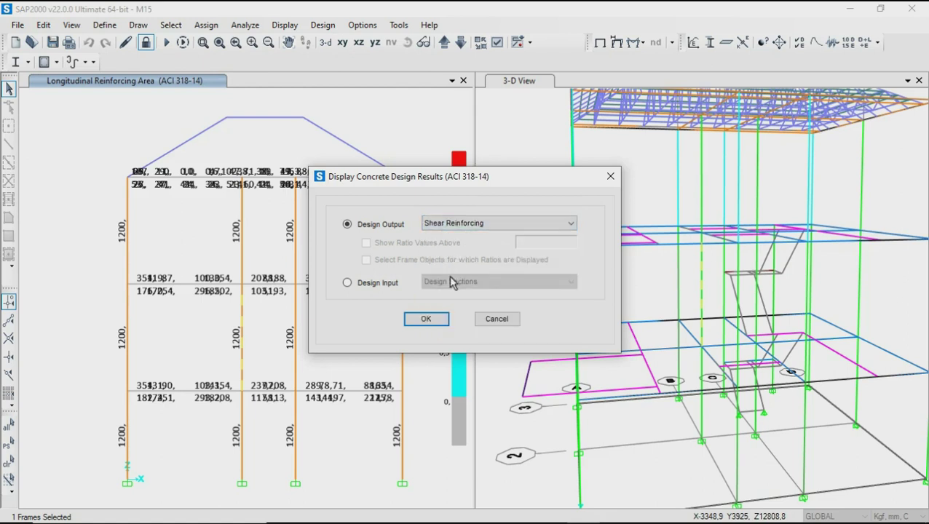
pyautogui.click(434, 319)
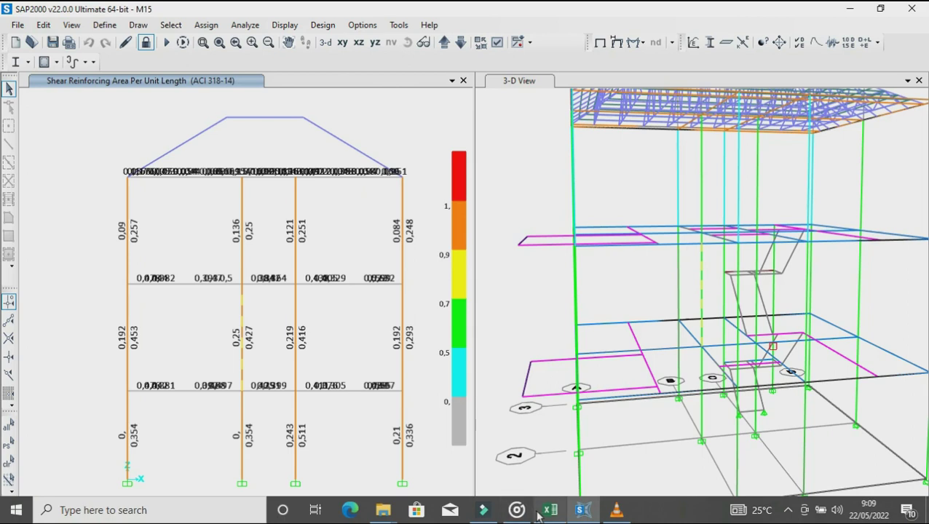
pyautogui.click(542, 512)
pyautogui.write('0')
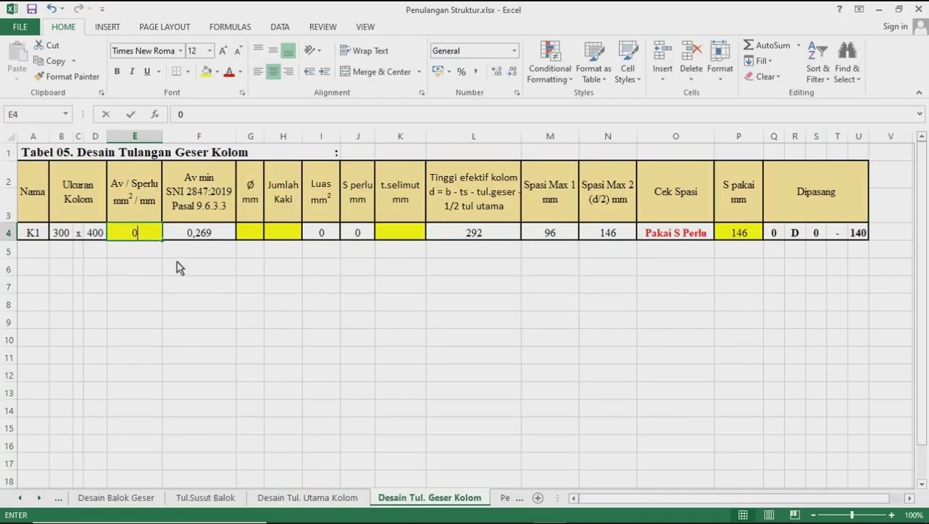
pyautogui.write(',427')
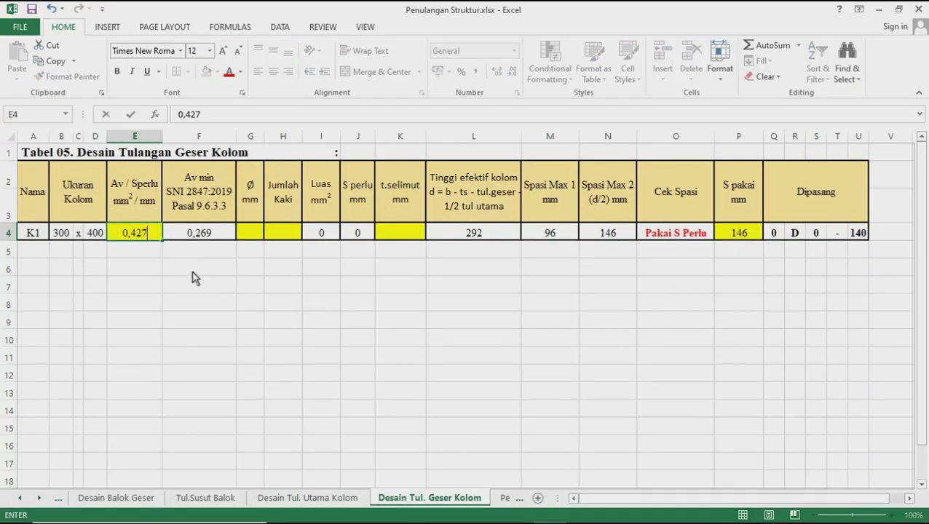
# Commit Av/s 0,427, then enter 13 mm stirrups, 2 legs and 40 mm cover for K1.
pyautogui.click(194, 277)
pyautogui.click(249, 239)
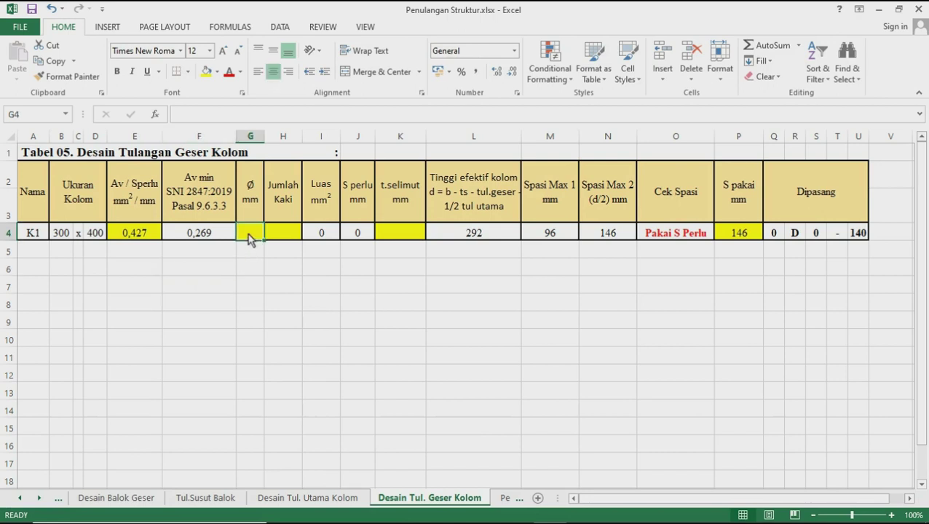
pyautogui.write('13')
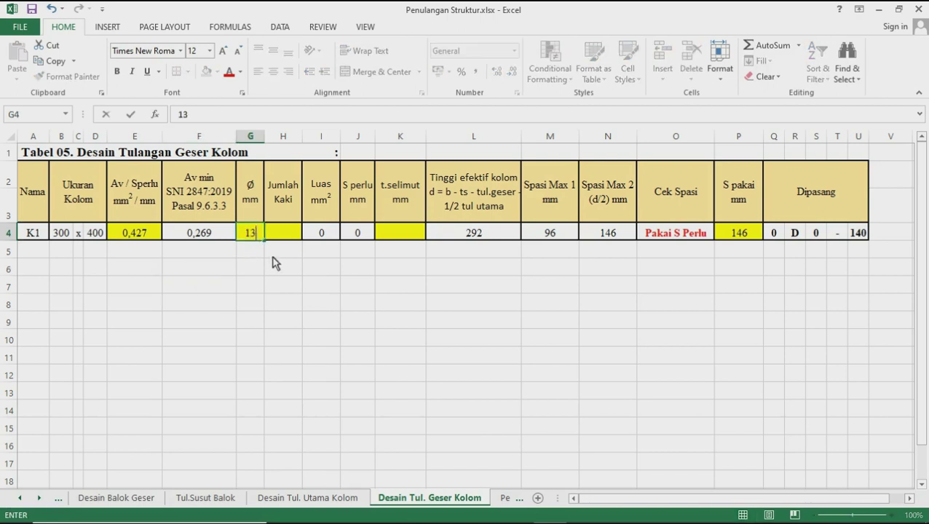
pyautogui.click(295, 235)
pyautogui.write('2')
pyautogui.click(318, 301)
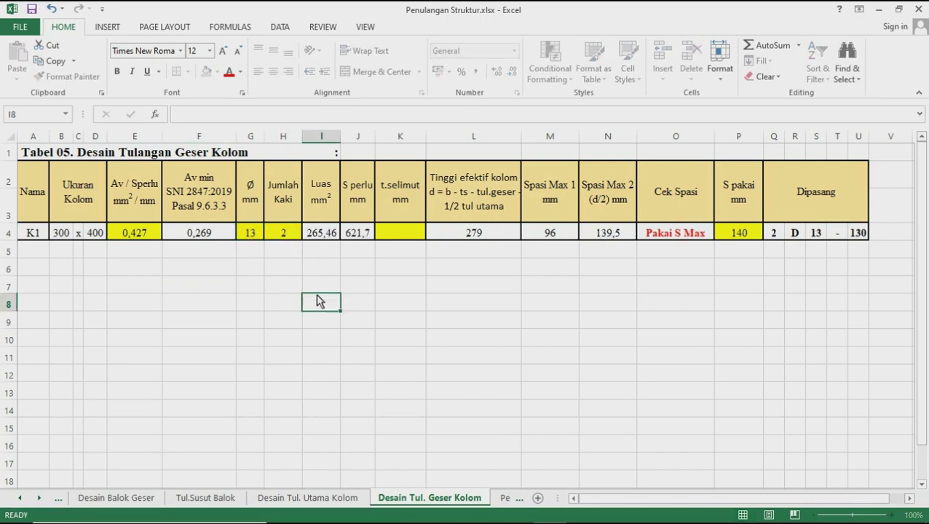
pyautogui.click(400, 235)
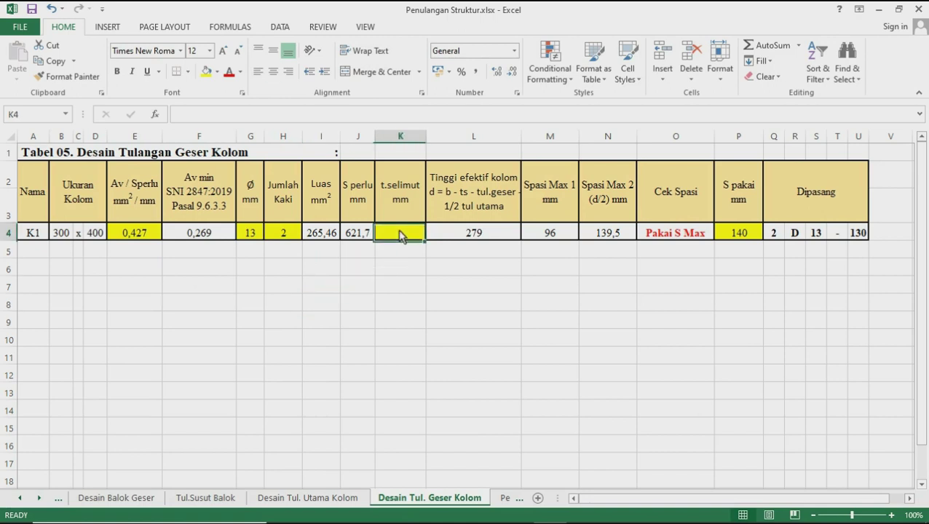
pyautogui.write('40')
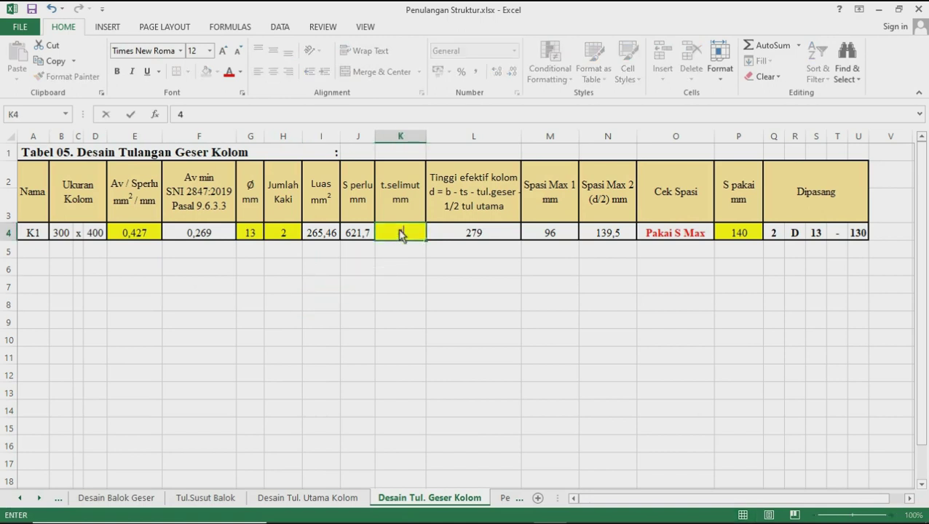
pyautogui.click(408, 268)
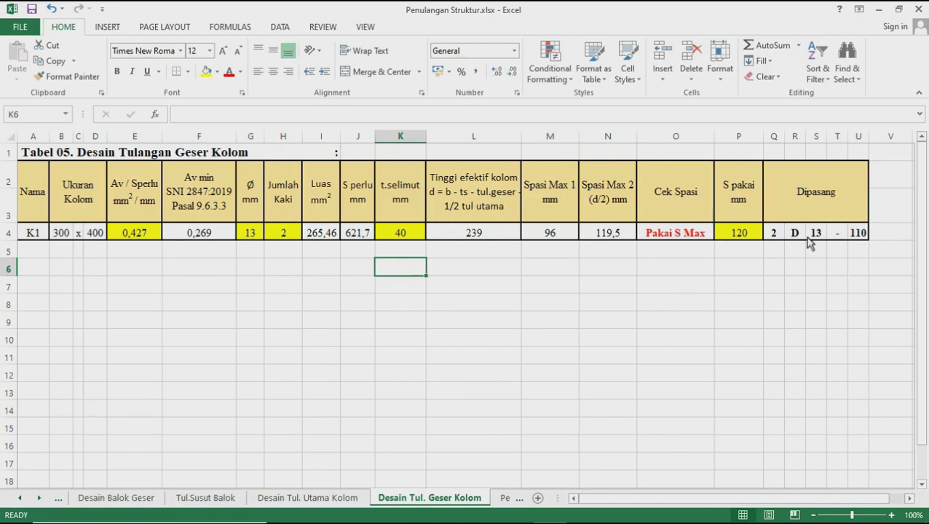
# Inspect the O4 spacing check formula without changing it.
pyautogui.click(683, 235)
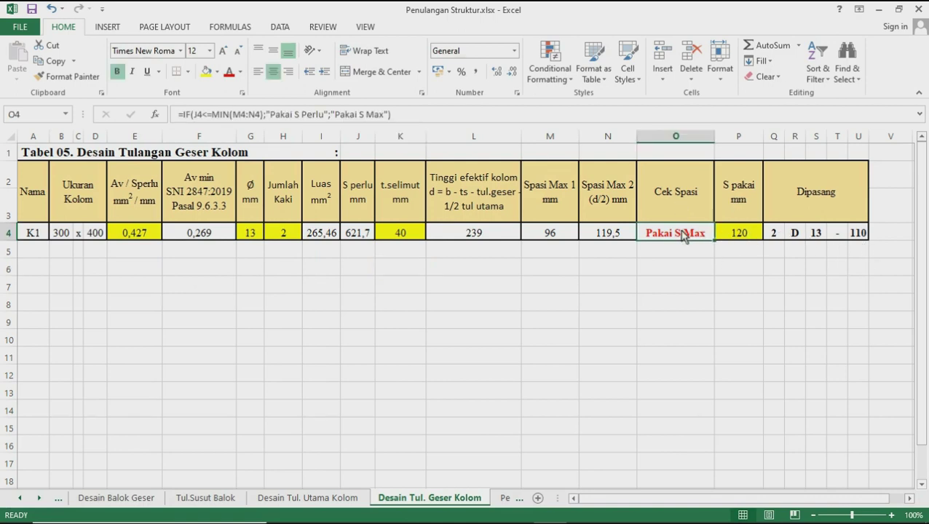
pyautogui.doubleClick(683, 234)
pyautogui.press('Escape')
pyautogui.click(518, 267)
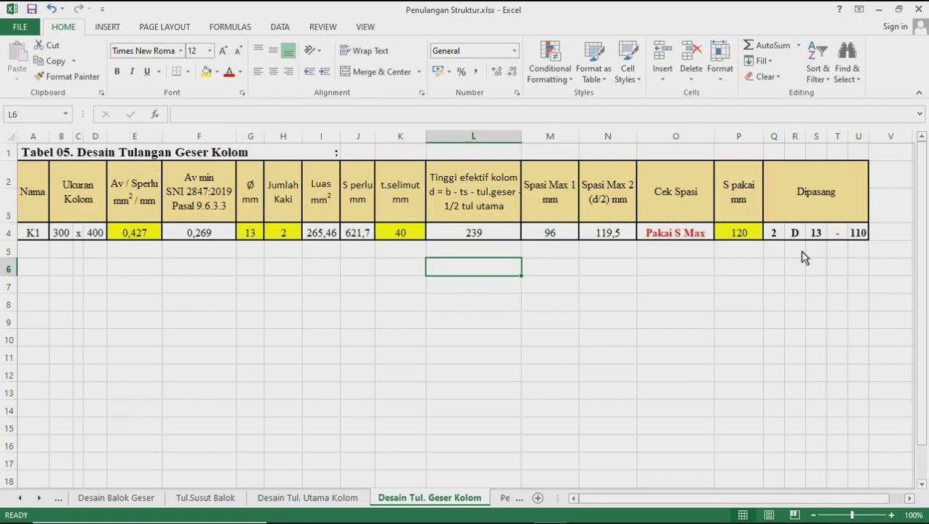
# Enter 120 in A4 of Penulangan Pelat, giving effective depths 95 and 100, then return to SAP2000.
pyautogui.click(503, 498)
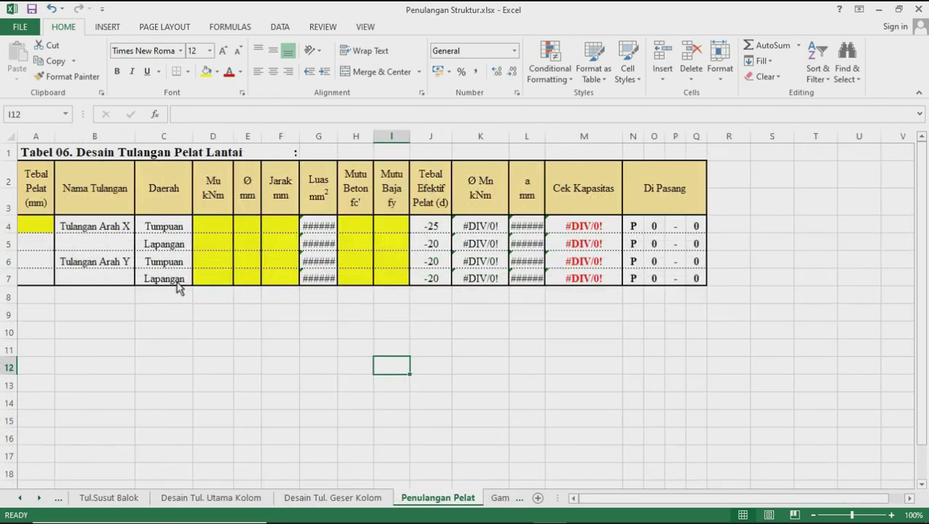
pyautogui.click(264, 380)
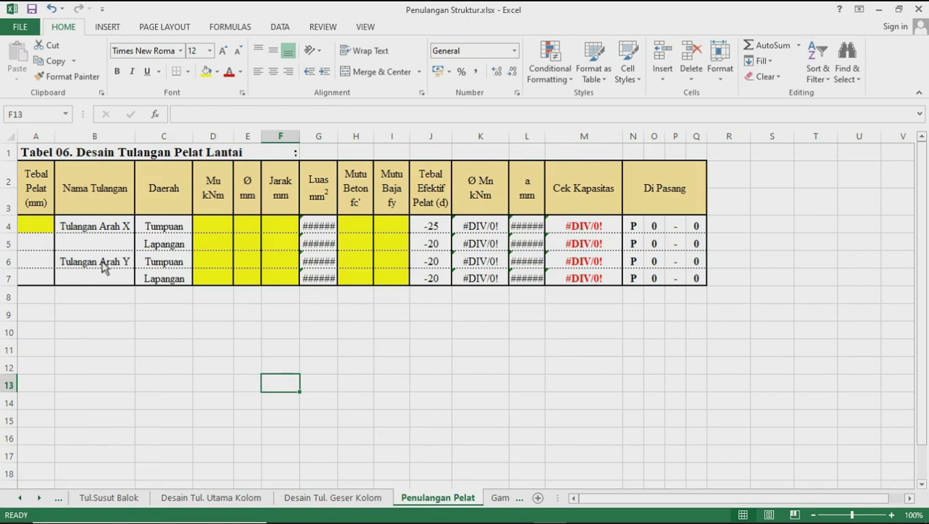
pyautogui.click(34, 228)
pyautogui.write('120')
pyautogui.click(125, 337)
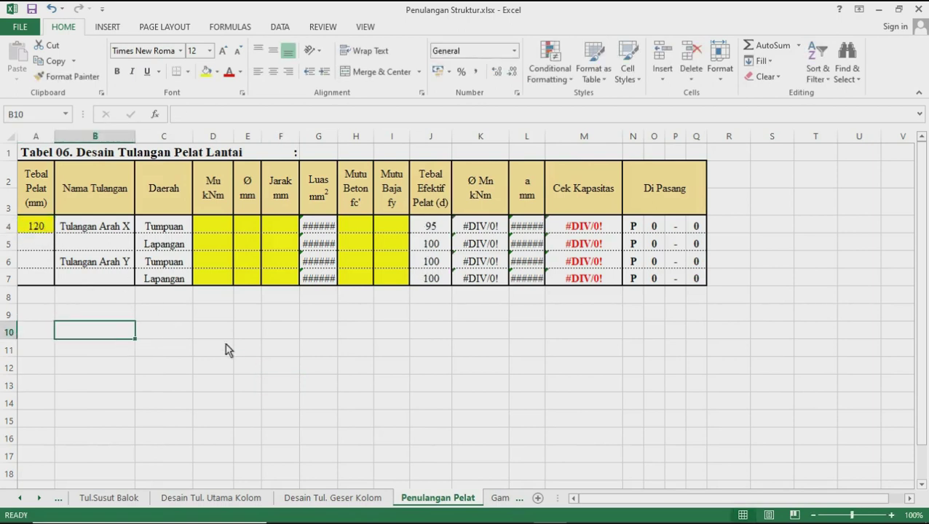
pyautogui.click(289, 348)
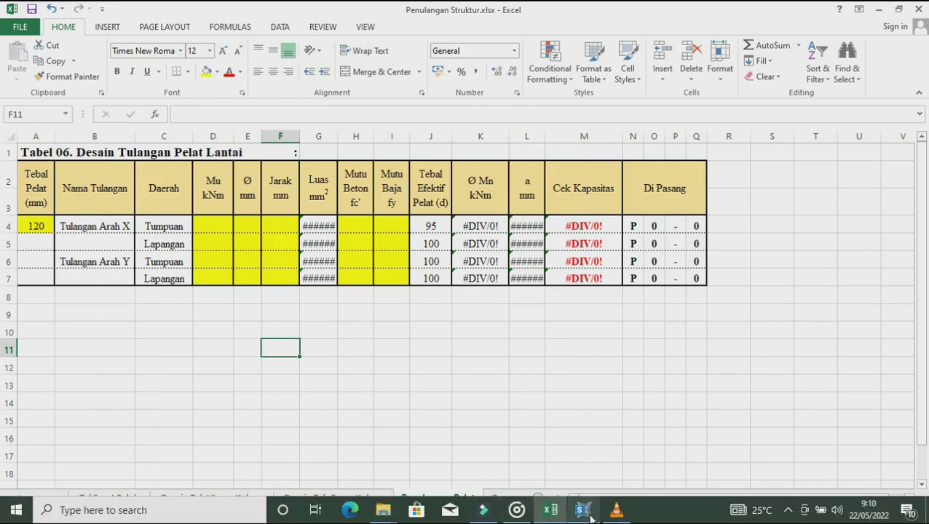
pyautogui.click(589, 514)
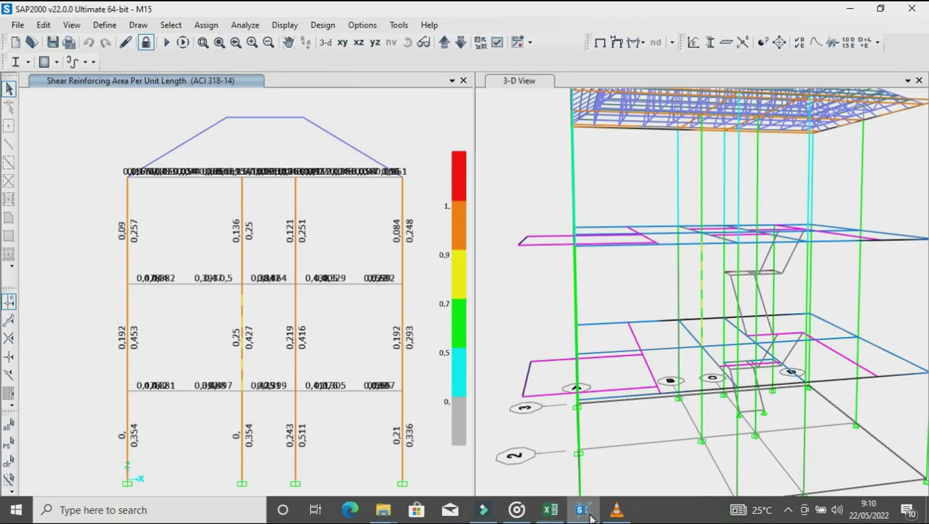
# Switch the left view to the XY plan and turn on Fill Objects, applied to all windows.
pyautogui.click(342, 45)
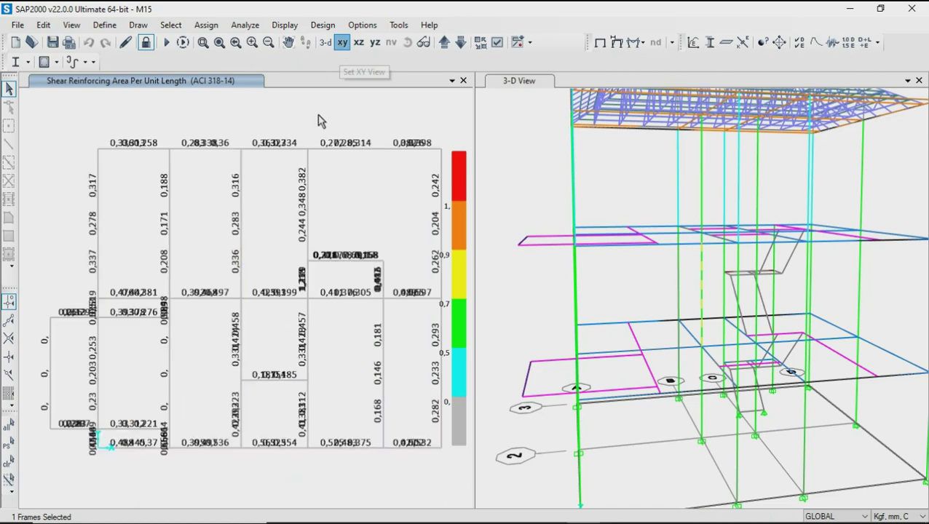
pyautogui.click(498, 45)
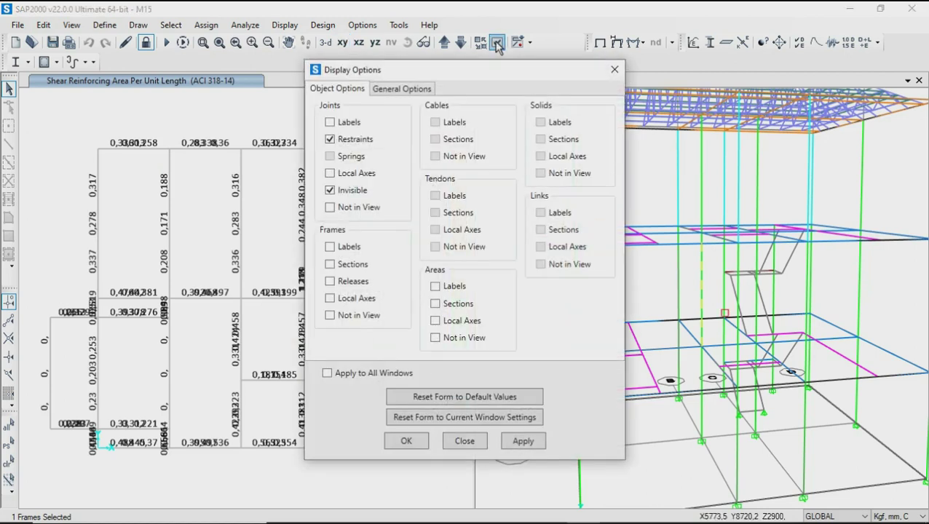
pyautogui.click(421, 91)
pyautogui.click(527, 213)
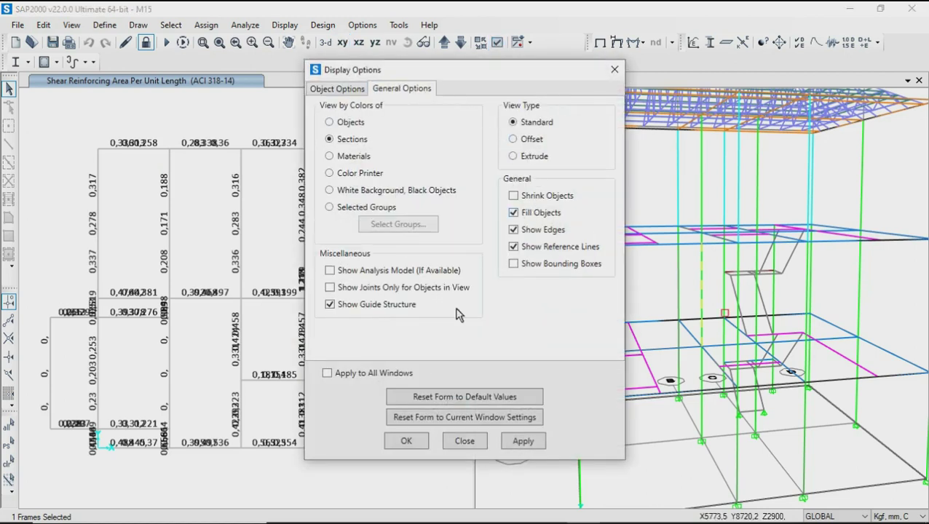
pyautogui.click(409, 442)
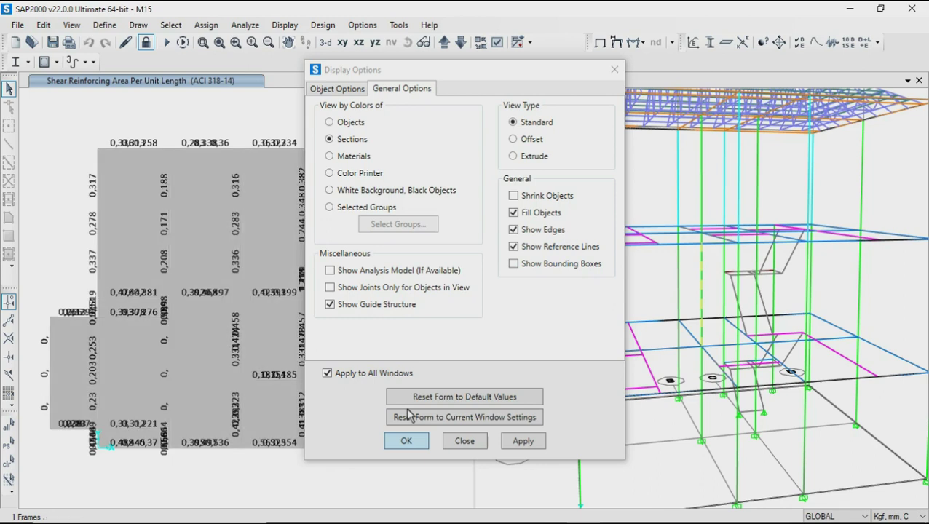
# Display Resultant M22 shell-force contours for the COMB2 combination on the plan view.
pyautogui.click(636, 43)
pyautogui.click(663, 103)
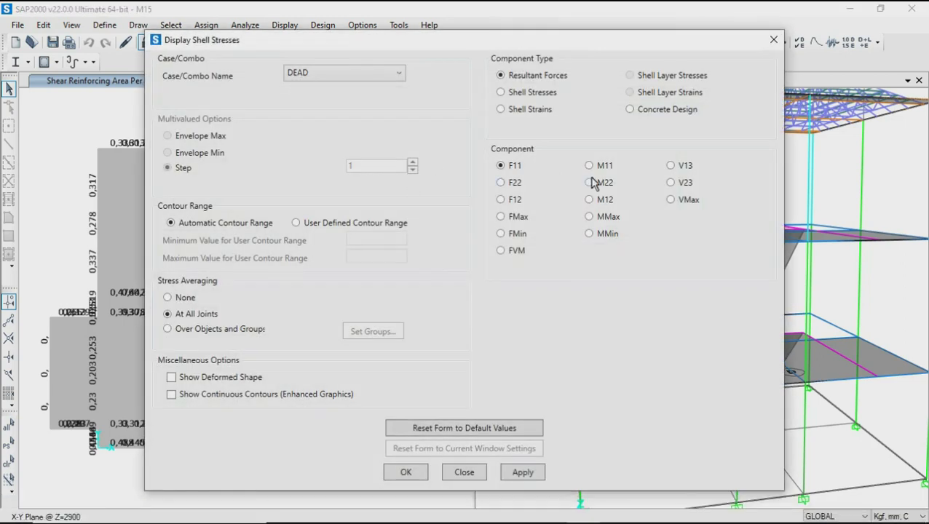
pyautogui.click(350, 76)
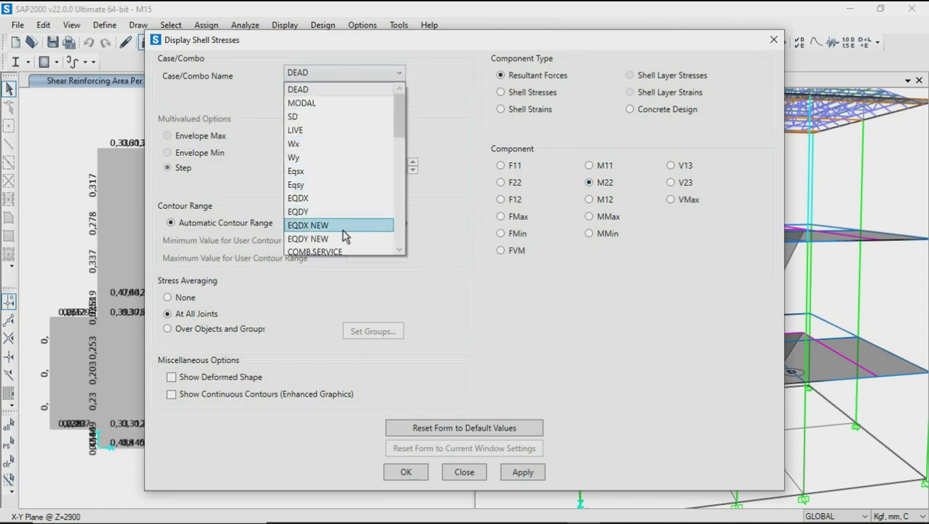
pyautogui.scroll(-3, 340, 231)
pyautogui.scroll(-3, 338, 230)
pyautogui.click(329, 198)
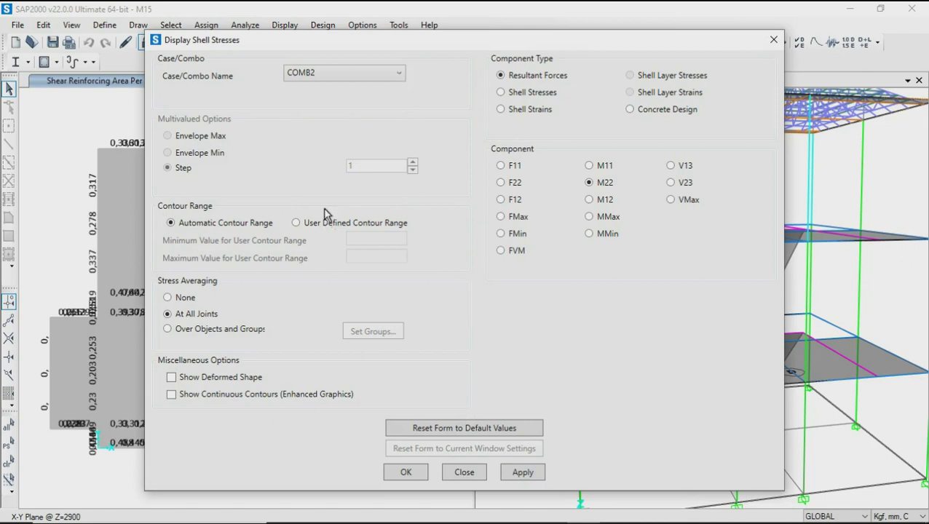
pyautogui.click(408, 473)
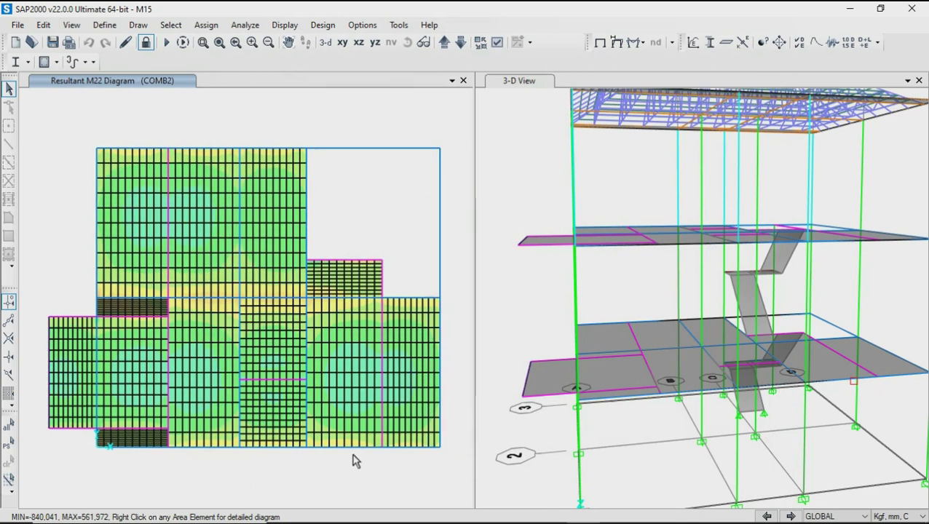
# Switch the model units to KN, m, C.
pyautogui.moveTo(351, 454); pyautogui.dragTo(339, 450, button='middle')
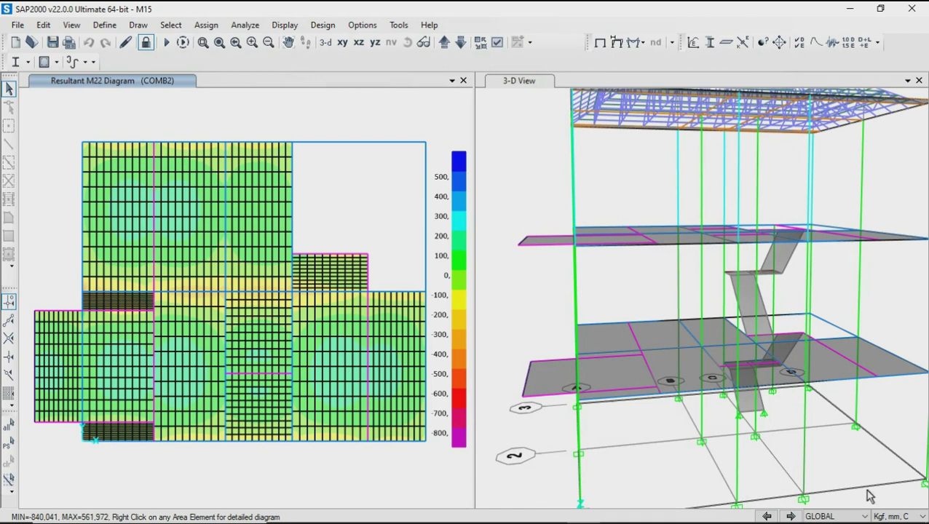
pyautogui.click(890, 516)
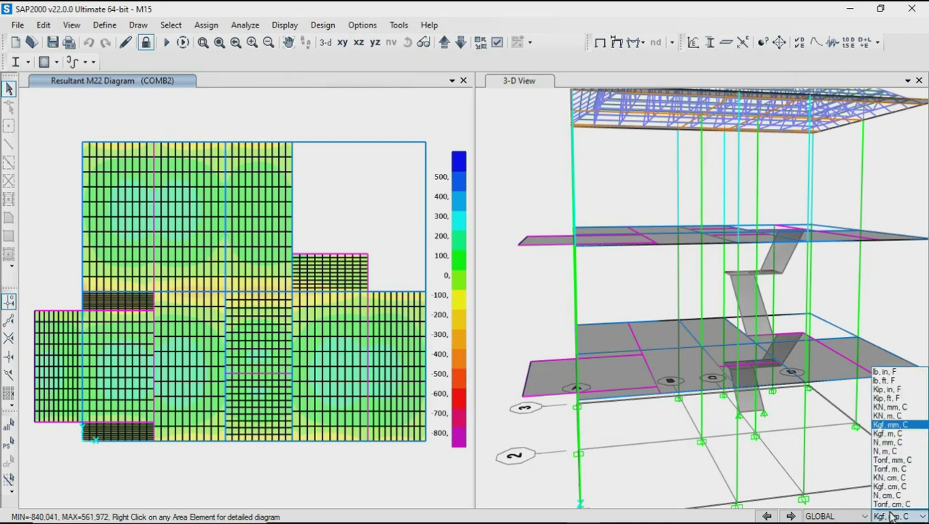
pyautogui.click(894, 420)
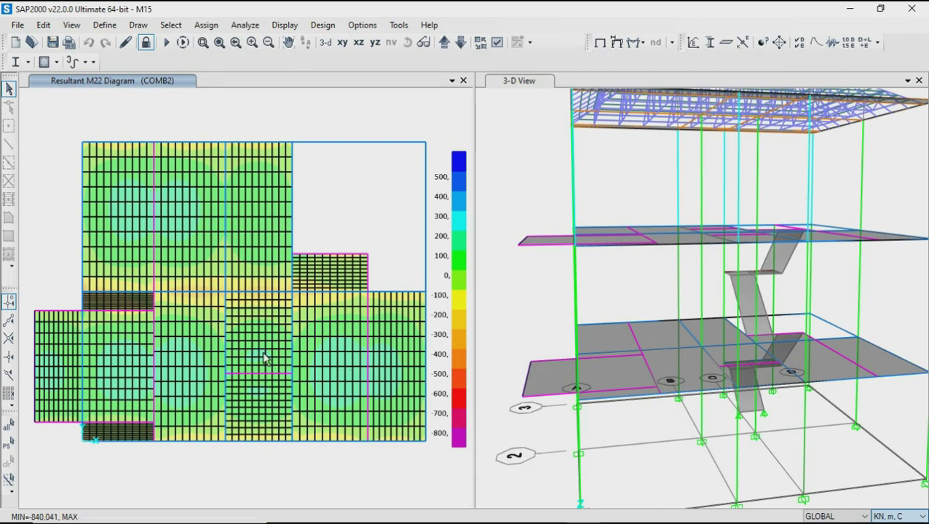
# Zoom into the M22 contour and read a support slab element's moment in its Force Diagram.
pyautogui.scroll(2, 324, 301)
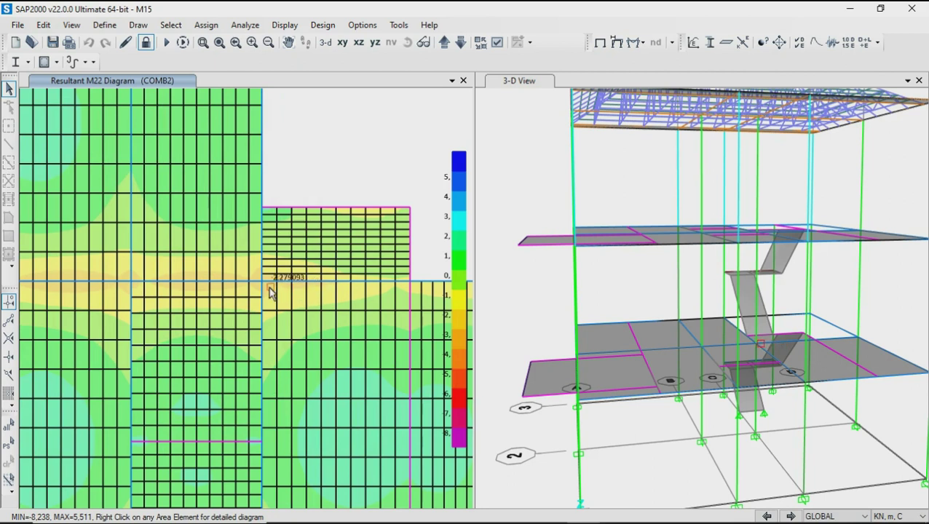
pyautogui.scroll(4, 269, 288)
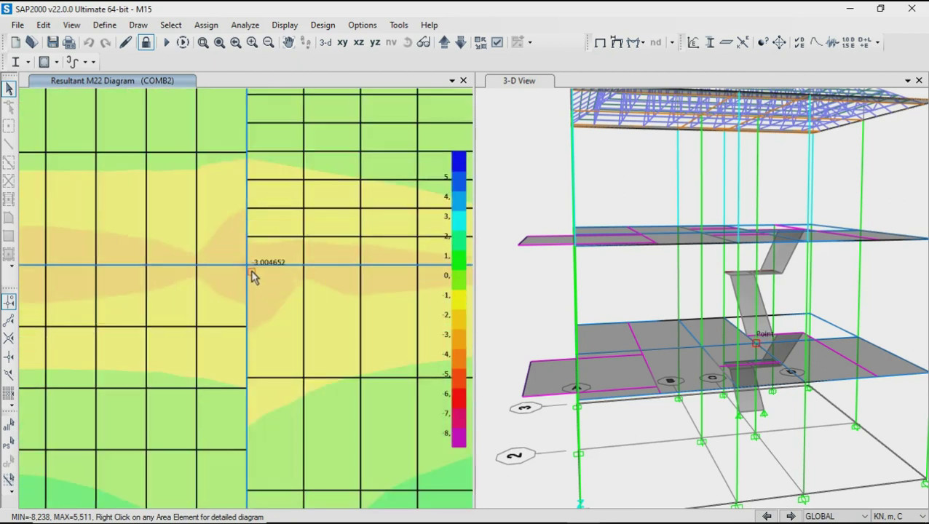
pyautogui.scroll(3, 251, 275)
pyautogui.scroll(1, 253, 276)
pyautogui.scroll(-4, 279, 286)
pyautogui.scroll(-4, 233, 277)
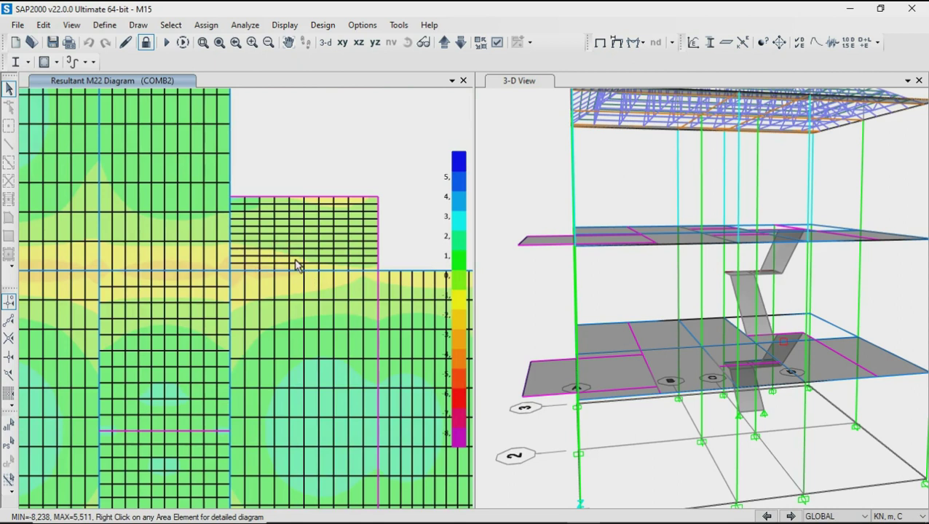
pyautogui.scroll(-2, 221, 299)
pyautogui.scroll(-2, 247, 280)
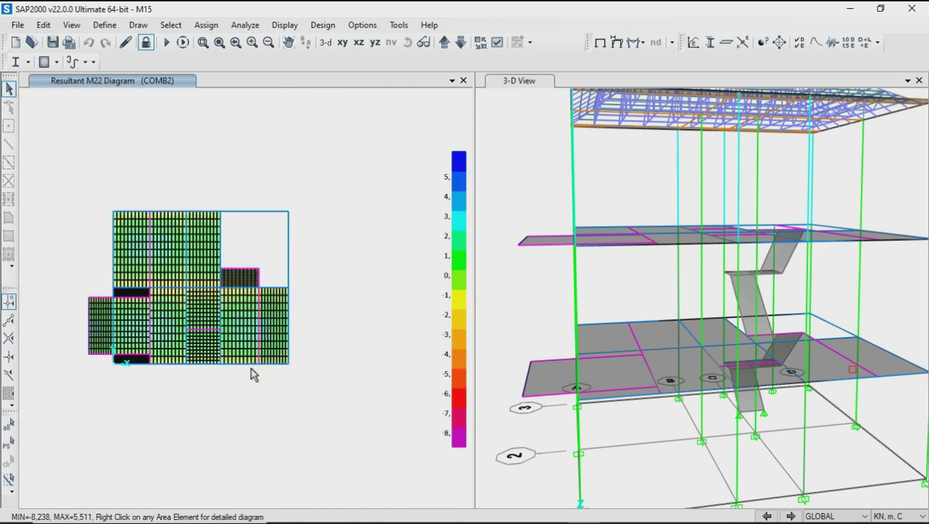
pyautogui.scroll(4, 219, 360)
pyautogui.scroll(1, 187, 352)
pyautogui.scroll(-1, 193, 394)
pyautogui.scroll(1, 208, 292)
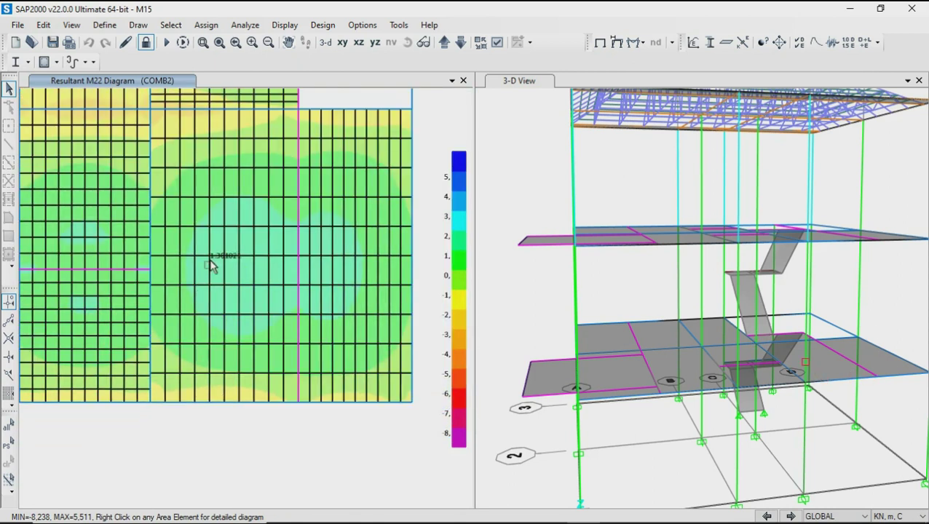
pyautogui.scroll(2, 182, 241)
pyautogui.scroll(2, 183, 248)
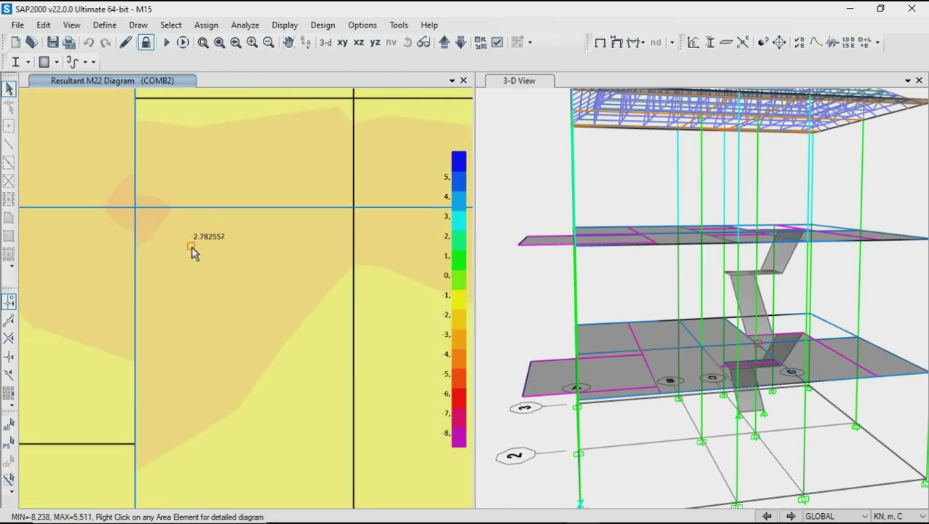
pyautogui.click(191, 246)
pyautogui.rightClick(190, 247)
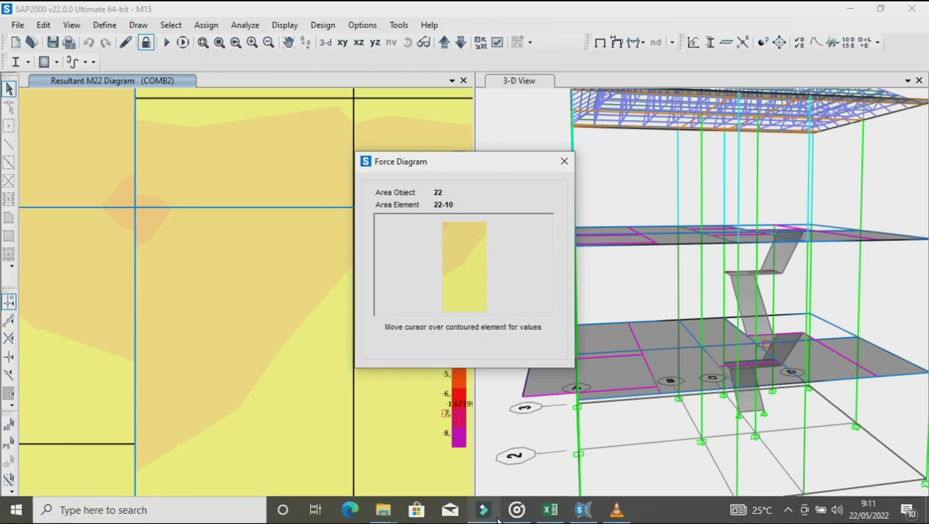
# Enter 3,114 as the X-direction Tumpuan Mu in Excel cell D4, then return to SAP2000.
pyautogui.click(550, 509)
pyautogui.click(211, 225)
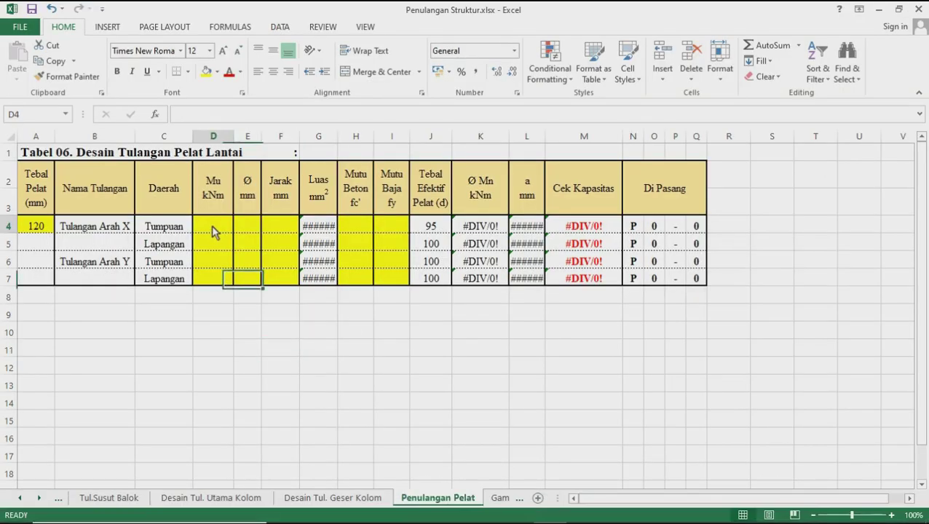
pyautogui.write('3,11')
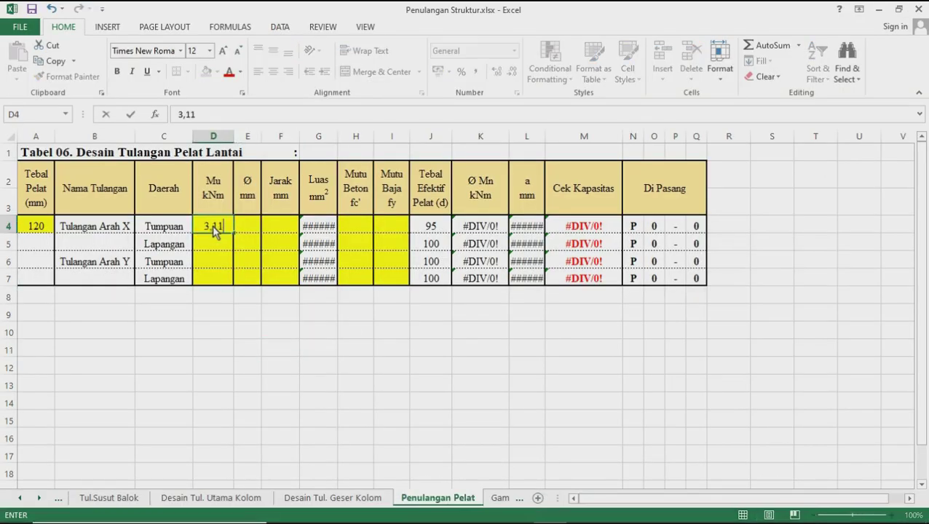
pyautogui.write('4')
pyautogui.press('Return')
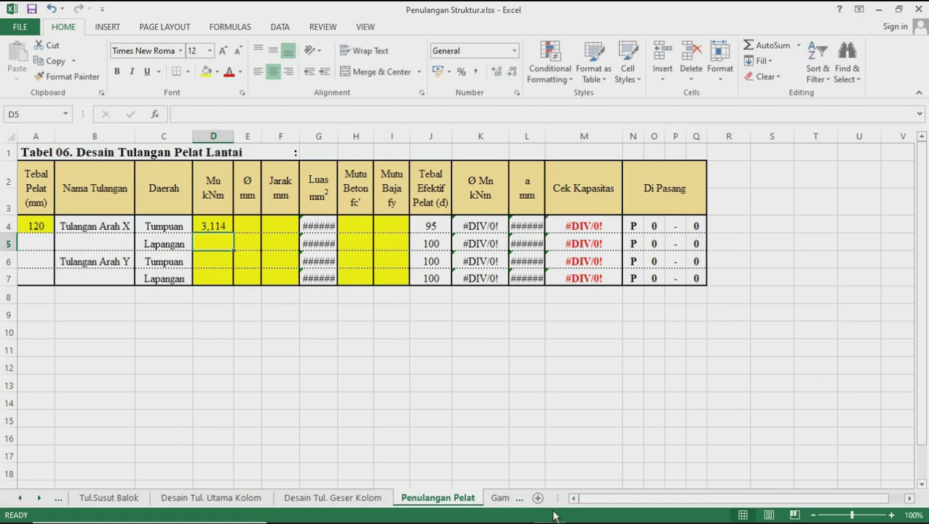
pyautogui.click(582, 511)
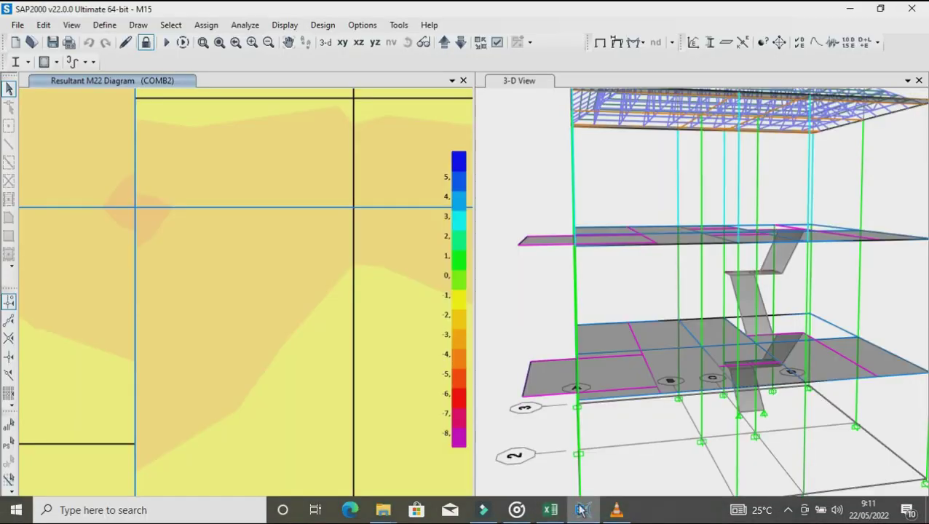
# Zoom in on the M22 contour and read the midspan slab element's moment, about 1,404 kN-m/m.
pyautogui.scroll(-2, 283, 270)
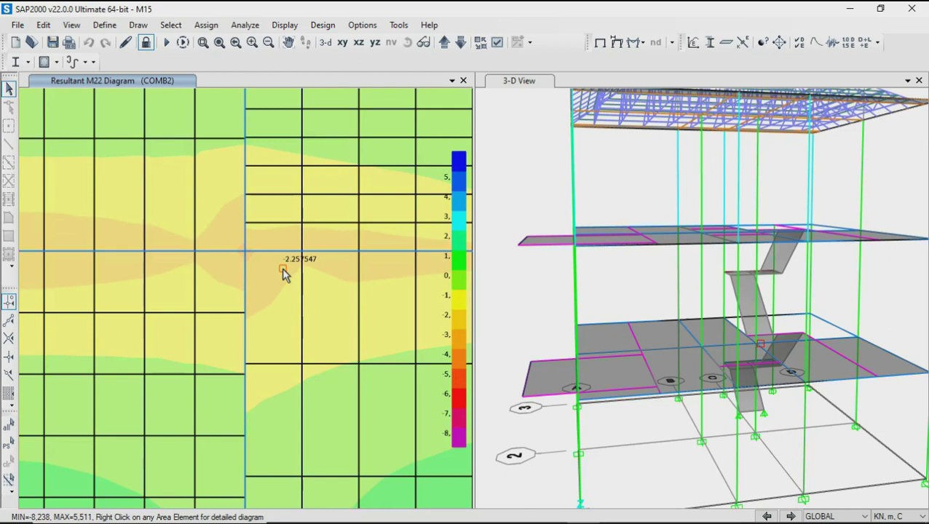
pyautogui.scroll(-1, 283, 271)
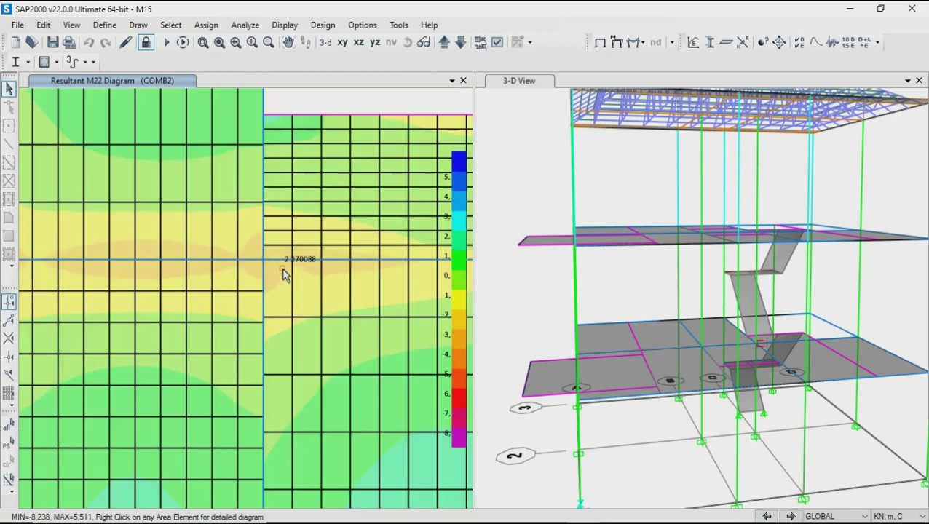
pyautogui.scroll(-1, 283, 271)
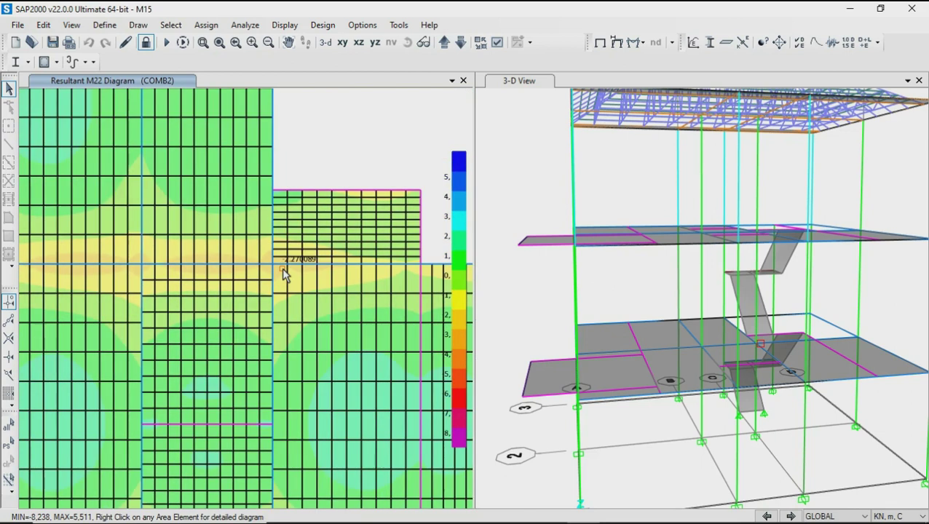
pyautogui.scroll(-1, 299, 248)
pyautogui.scroll(-1, 301, 234)
pyautogui.scroll(1, 302, 238)
pyautogui.scroll(-1, 300, 238)
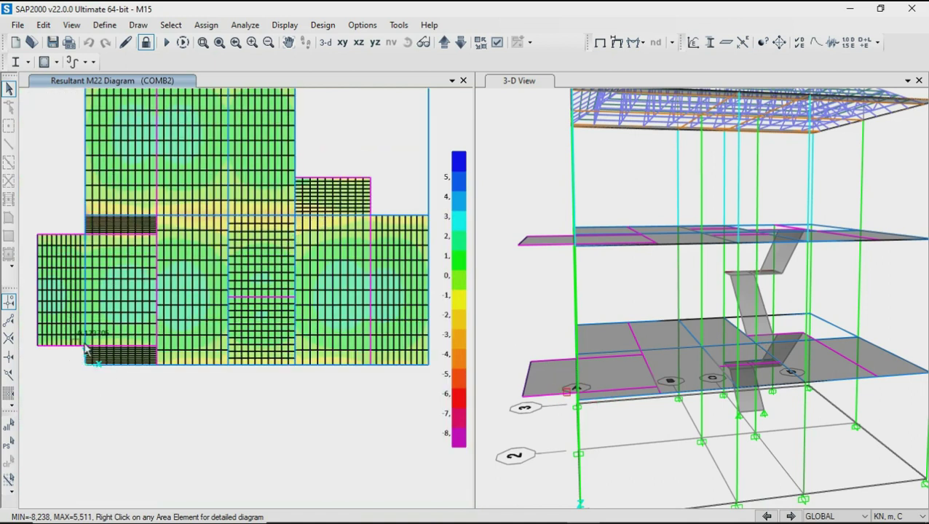
pyautogui.scroll(1, 358, 224)
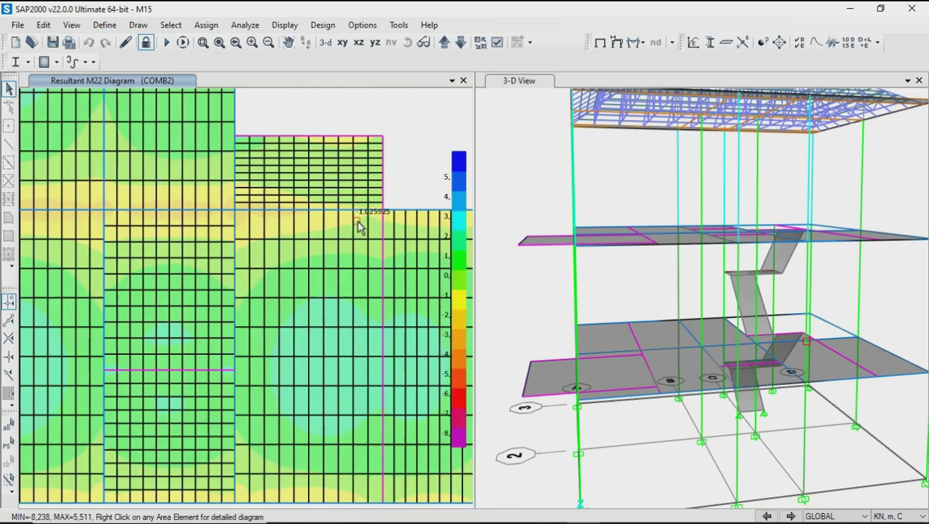
pyautogui.scroll(1, 340, 353)
pyautogui.scroll(1, 347, 369)
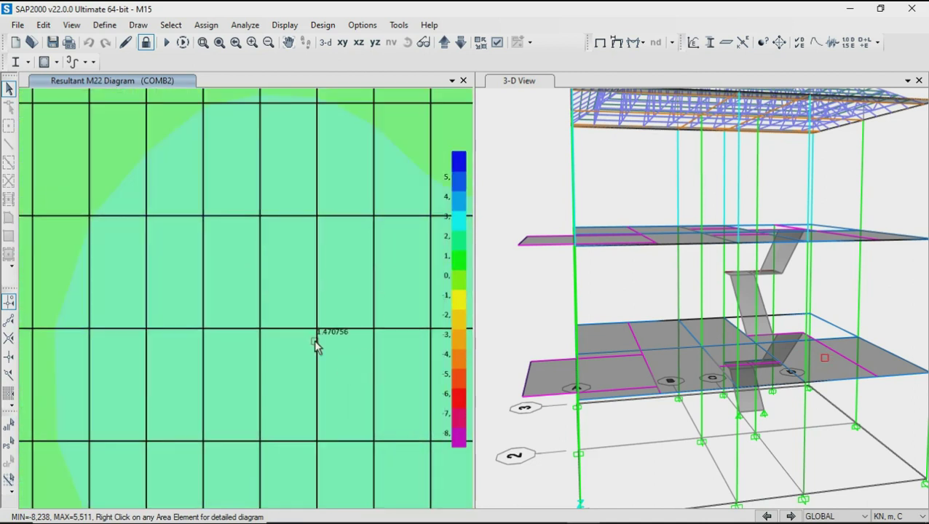
pyautogui.scroll(-1, 315, 347)
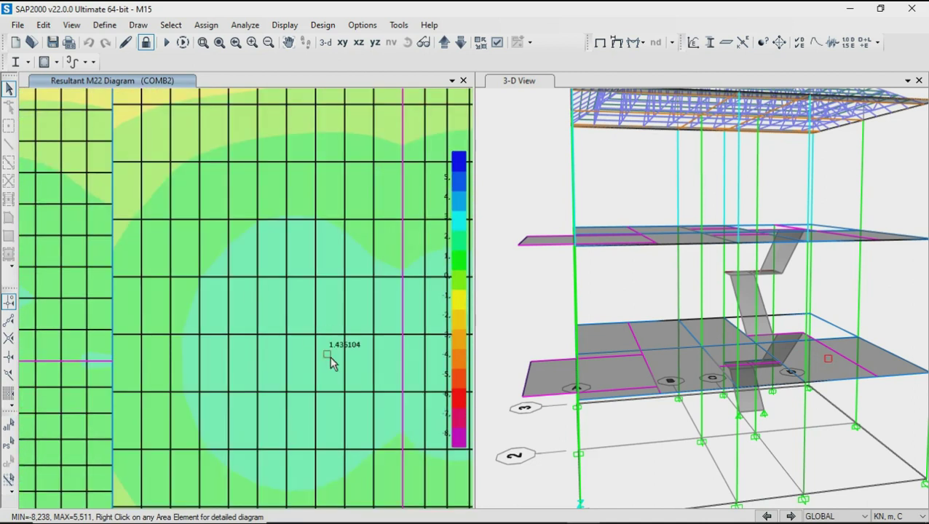
pyautogui.scroll(-1, 330, 362)
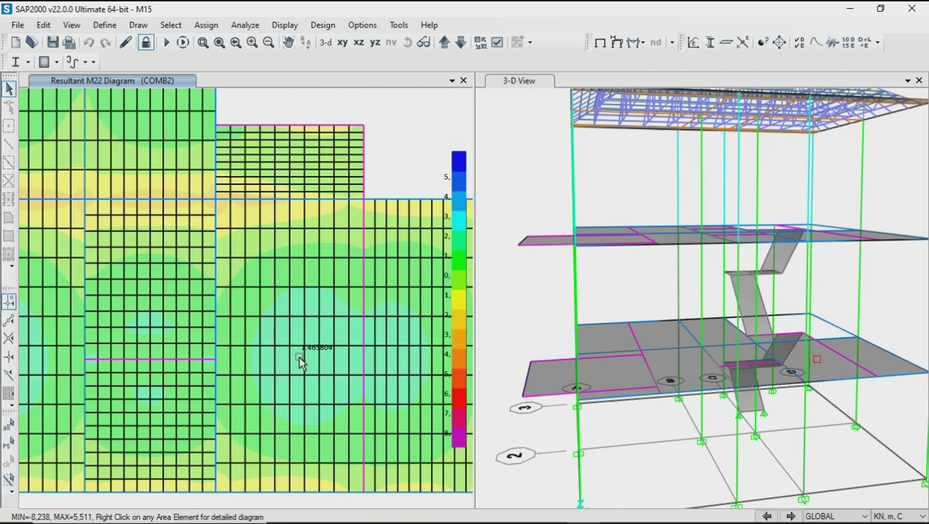
pyautogui.scroll(1, 296, 361)
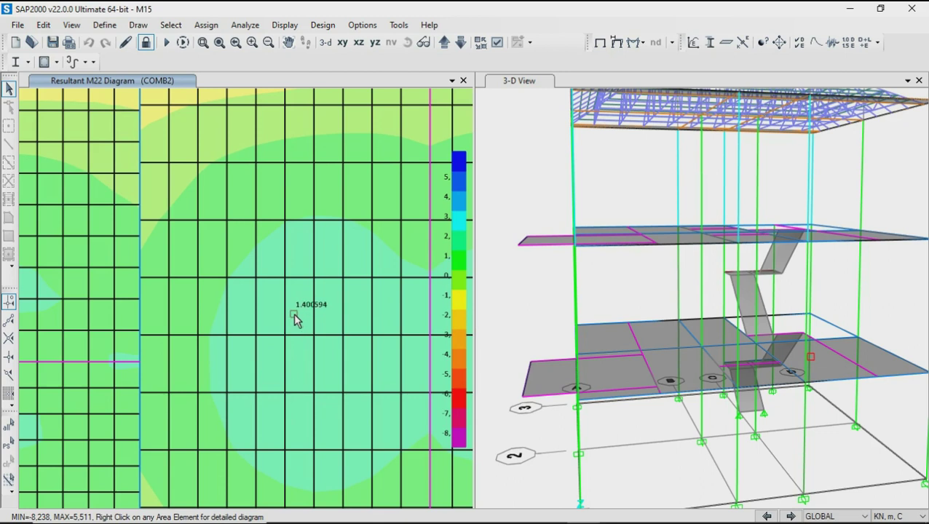
pyautogui.scroll(-1, 292, 339)
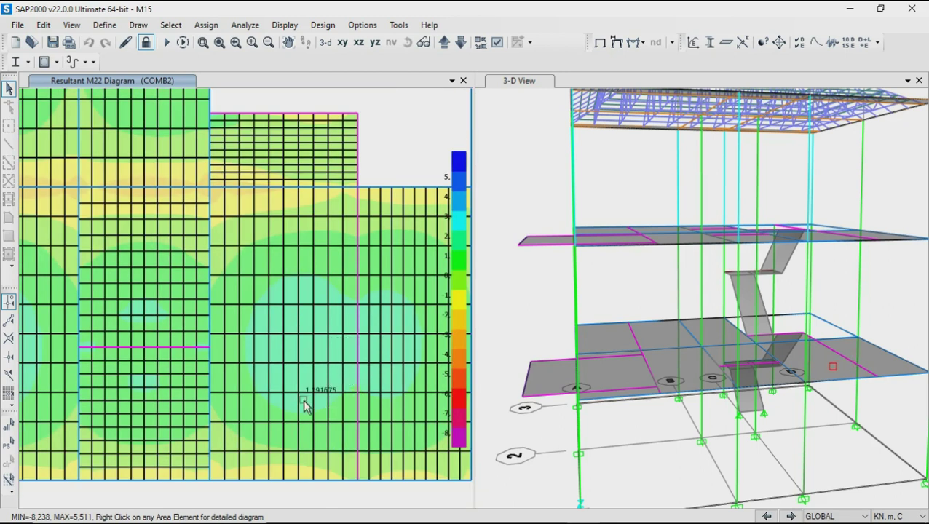
pyautogui.scroll(1, 299, 402)
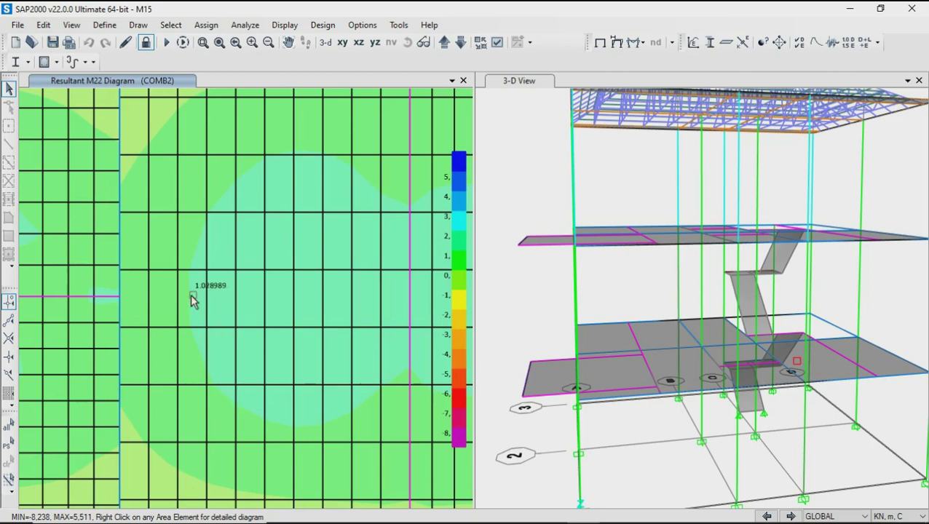
pyautogui.rightClick(251, 306)
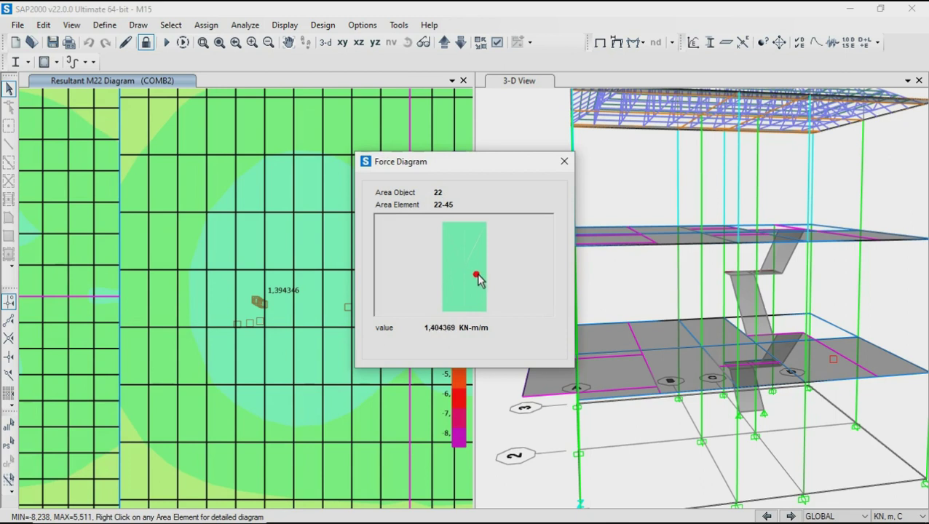
pyautogui.click(564, 161)
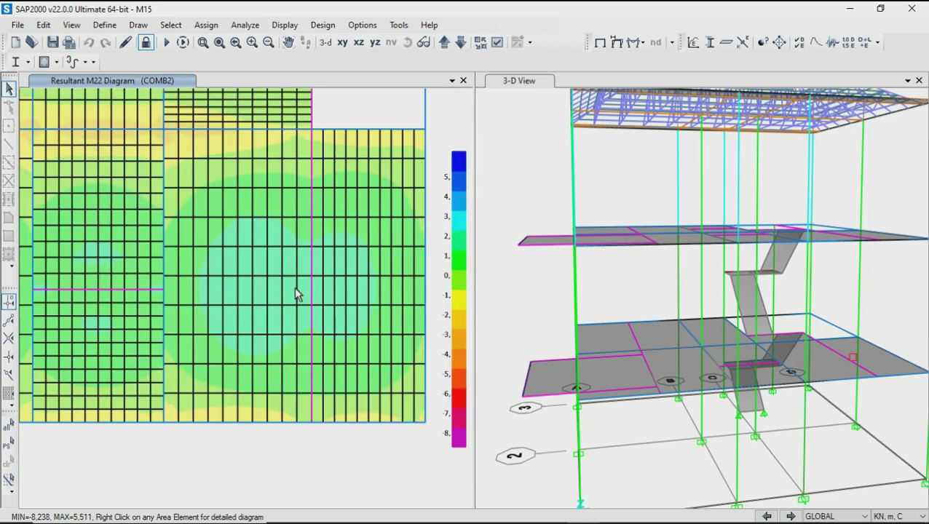
pyautogui.scroll(2, 249, 255)
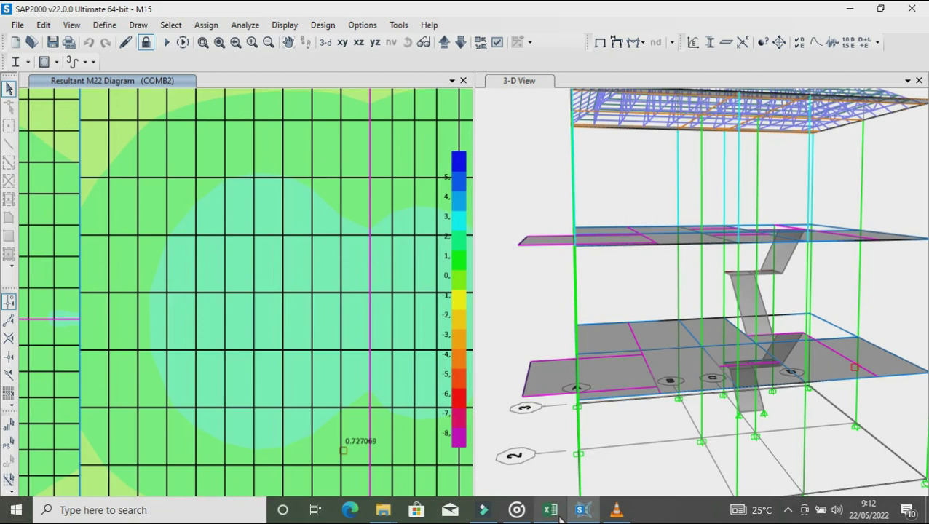
pyautogui.click(550, 510)
# Enter 1,4 as the X-direction Lapangan Mu in cell D5 and return to SAP2000.
pyautogui.write('1')
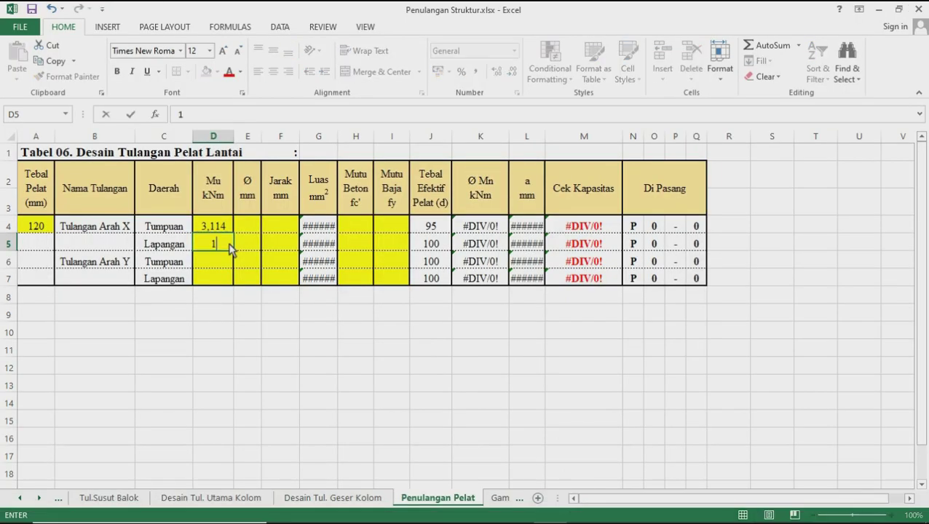
pyautogui.write(',4')
pyautogui.press('Return')
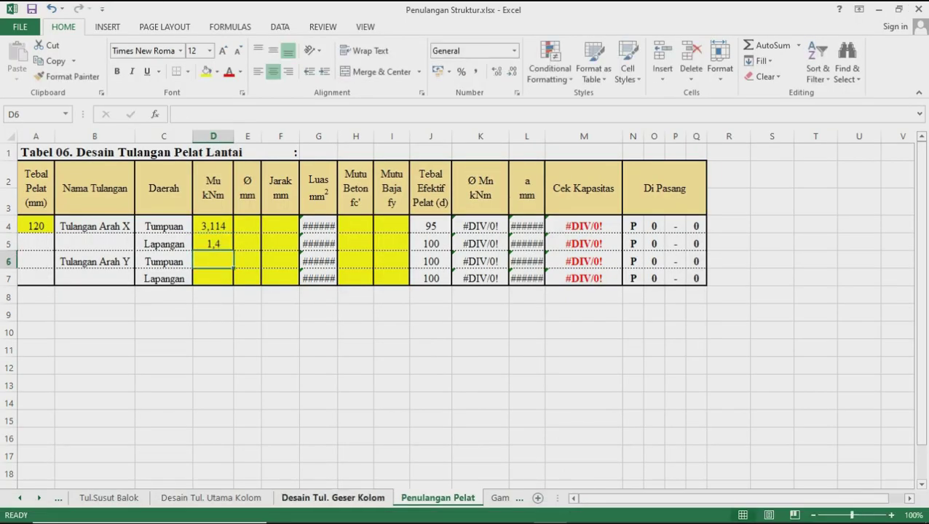
pyautogui.moveTo(549, 510)
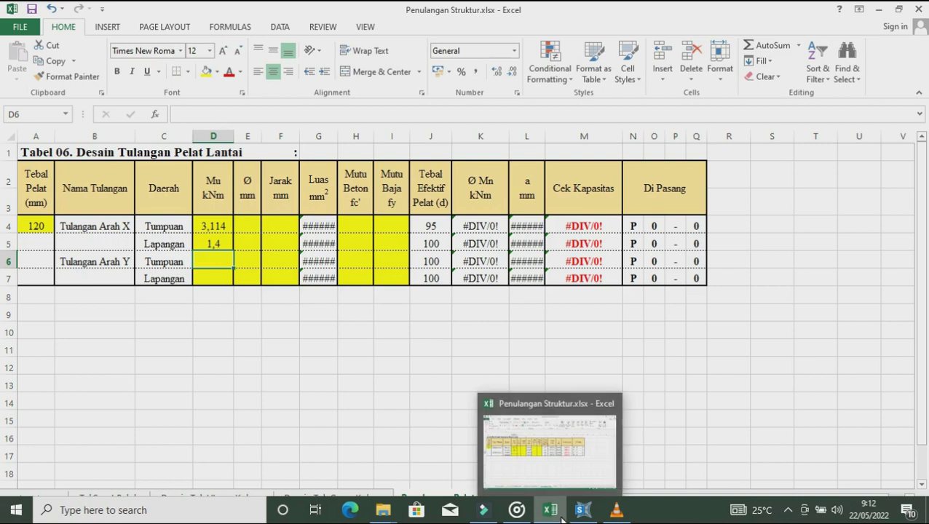
pyautogui.click(582, 509)
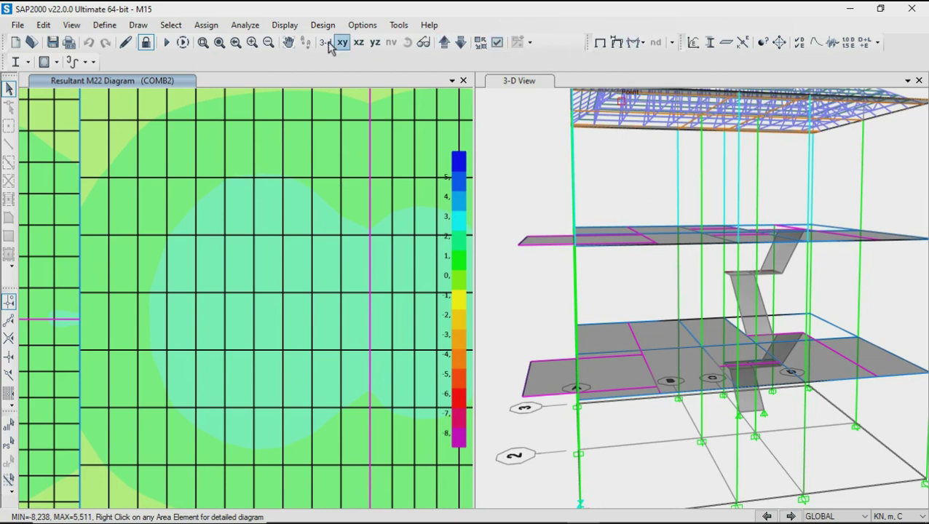
# Display the COMB2 Resultant M11 shell moment contours.
pyautogui.click(637, 45)
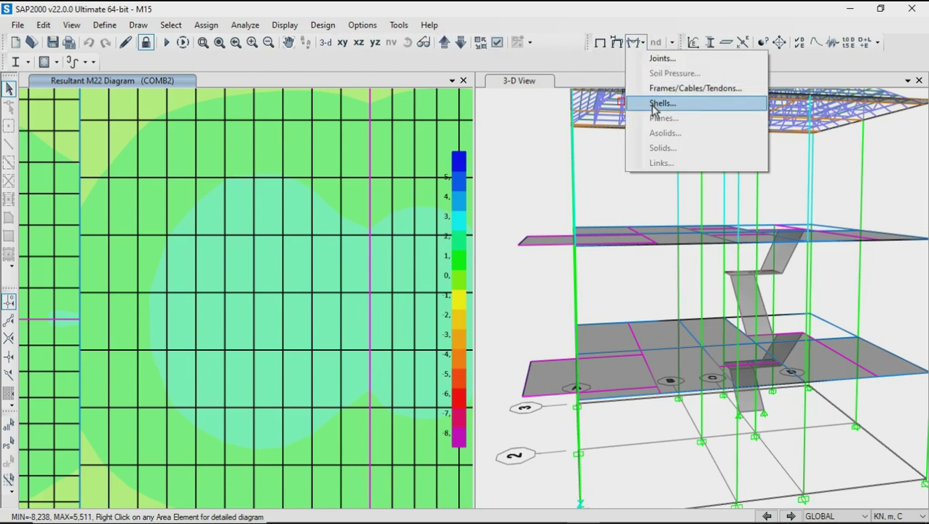
pyautogui.click(661, 104)
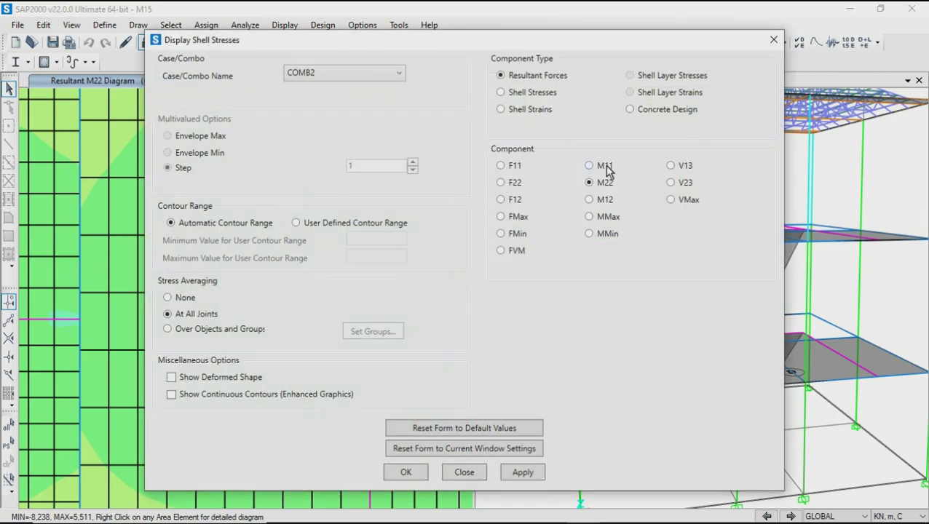
pyautogui.click(606, 167)
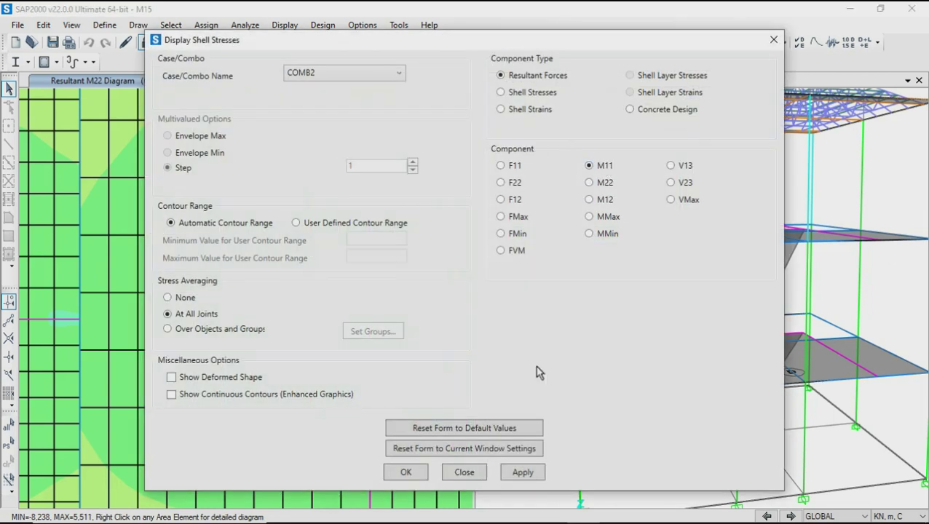
pyautogui.click(410, 473)
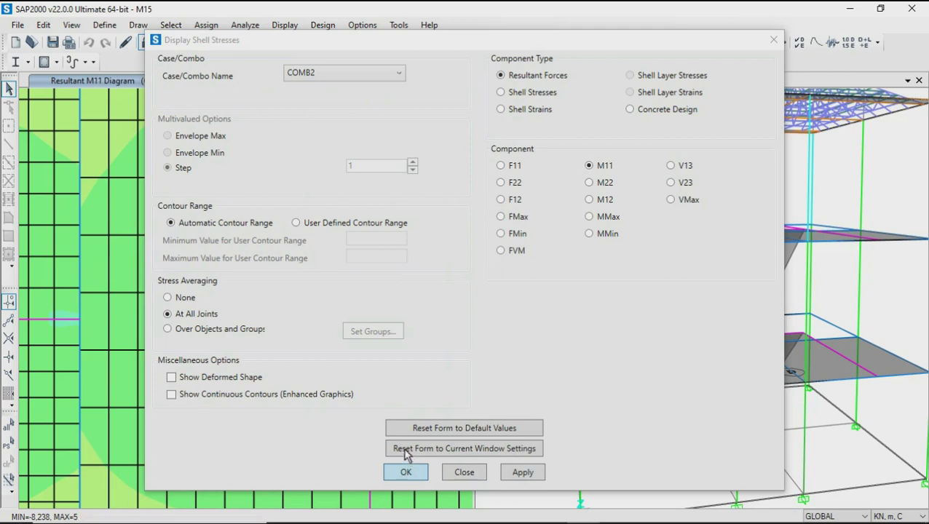
# Zoom to the support edge and read element 22-7's M11 moment, about -2,78 kN-m/m.
pyautogui.scroll(-3, 220, 288)
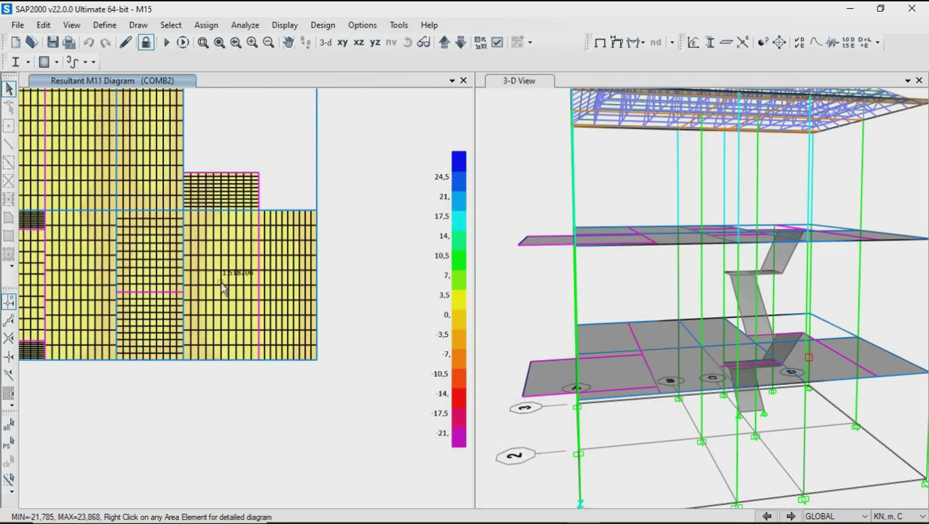
pyautogui.moveTo(220, 301); pyautogui.dragTo(335, 342, button='middle')
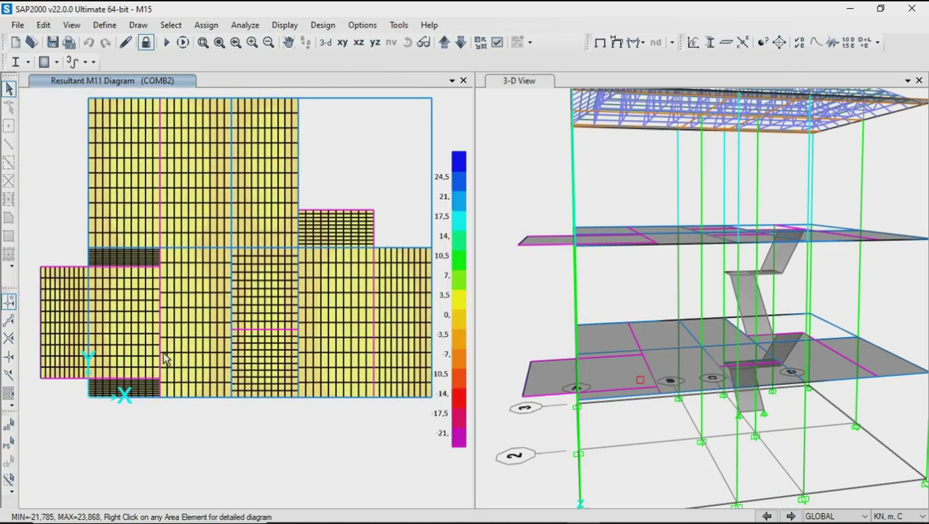
pyautogui.moveTo(268, 346); pyautogui.dragTo(240, 343, button='middle')
pyautogui.scroll(3, 281, 295)
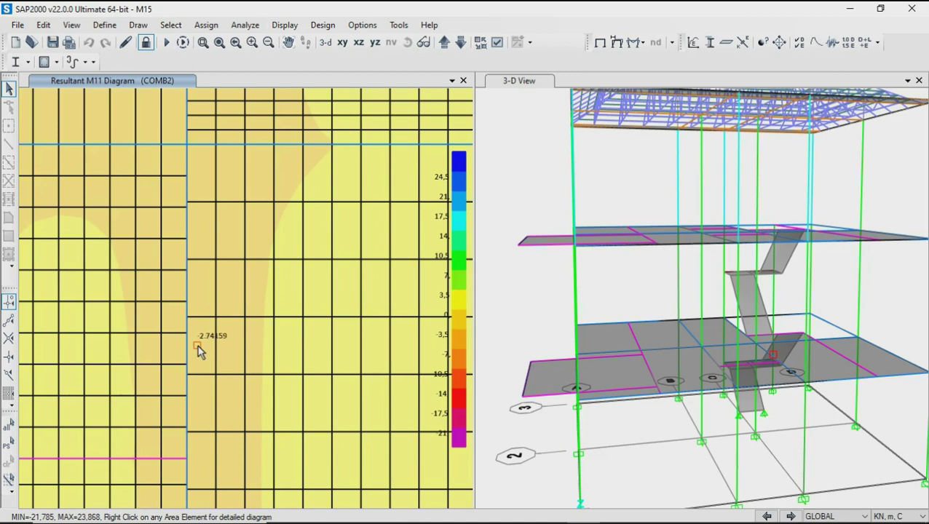
pyautogui.click(198, 347)
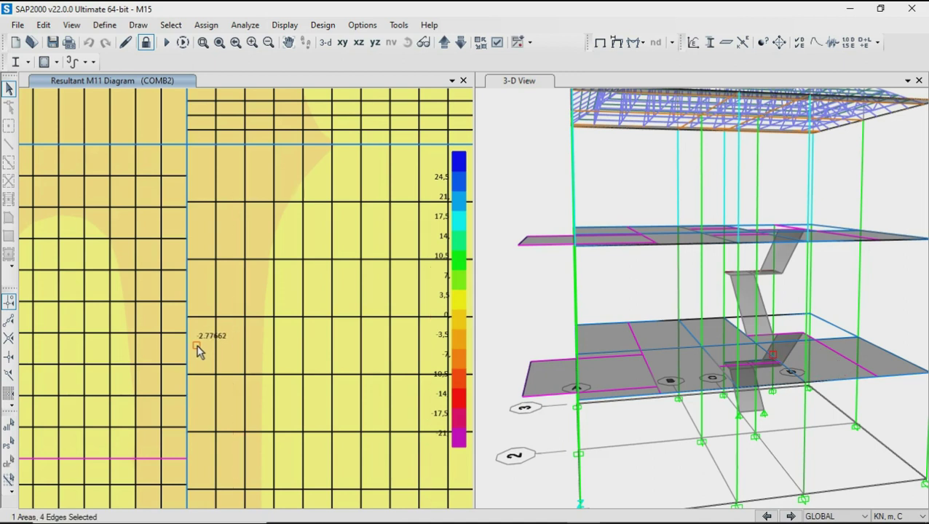
pyautogui.rightClick(197, 346)
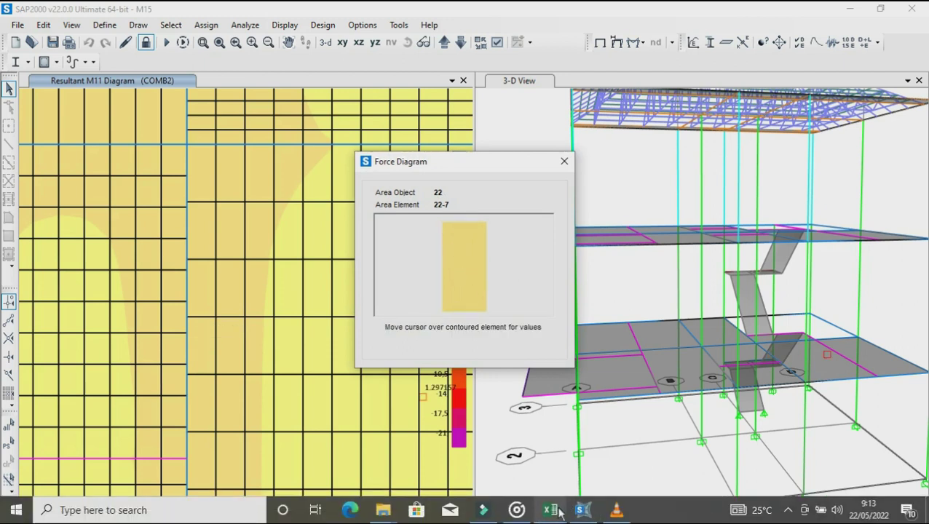
pyautogui.click(550, 509)
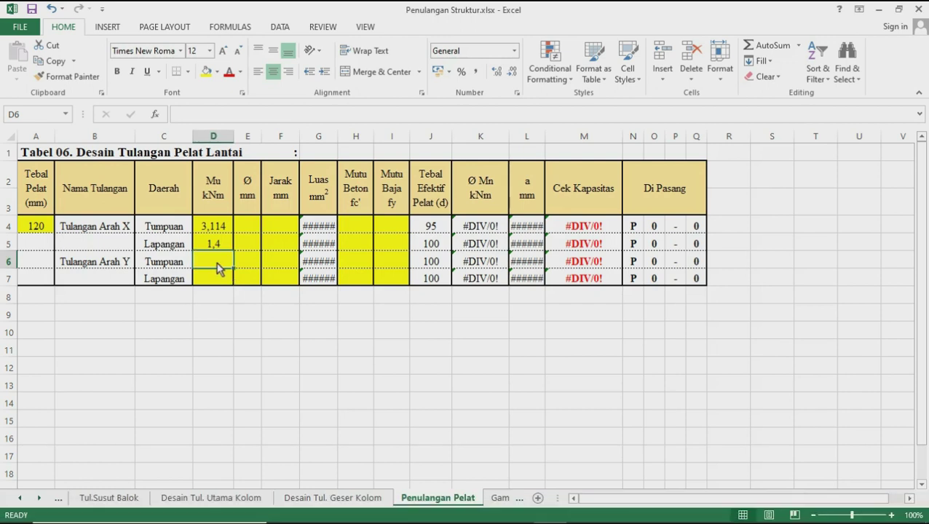
# Enter 2,779 as the Y-direction Tumpuan Mu in cell D6, then go back to SAP2000.
pyautogui.write('2,779')
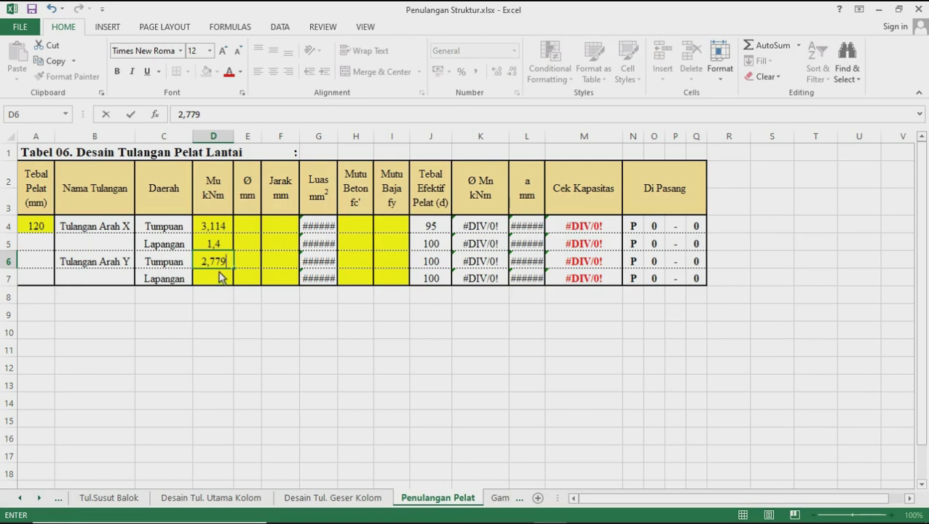
pyautogui.press('Return')
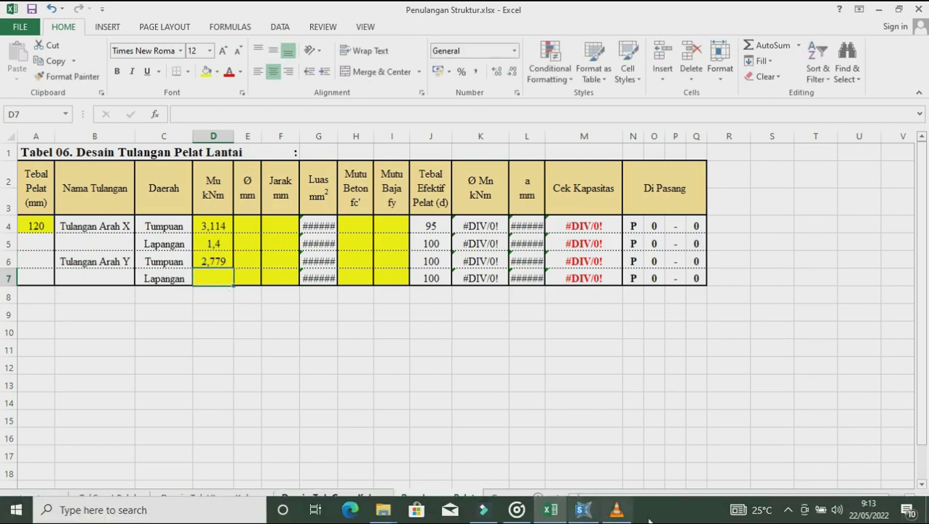
pyautogui.click(592, 513)
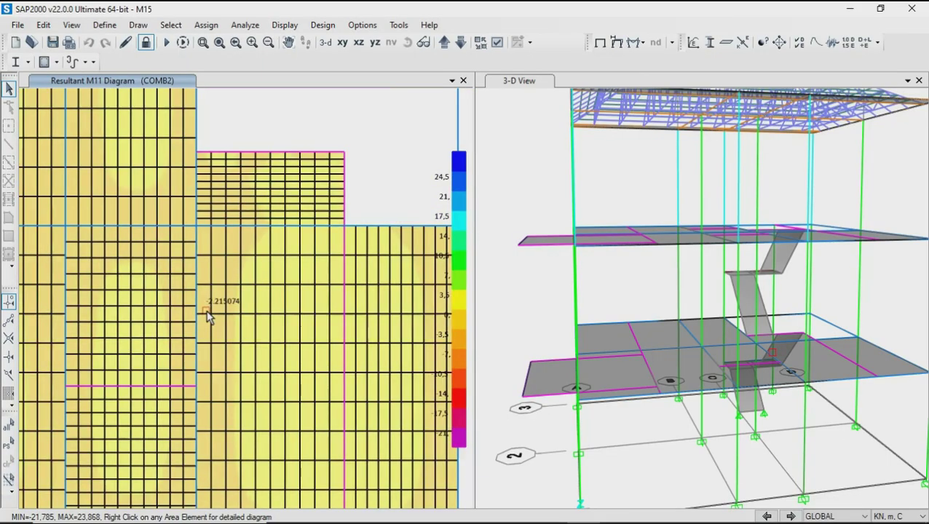
# Read the M11 moment of the midspan slab element, about 1,74 kN-m/m.
pyautogui.scroll(3, 294, 349)
pyautogui.moveTo(281, 345)
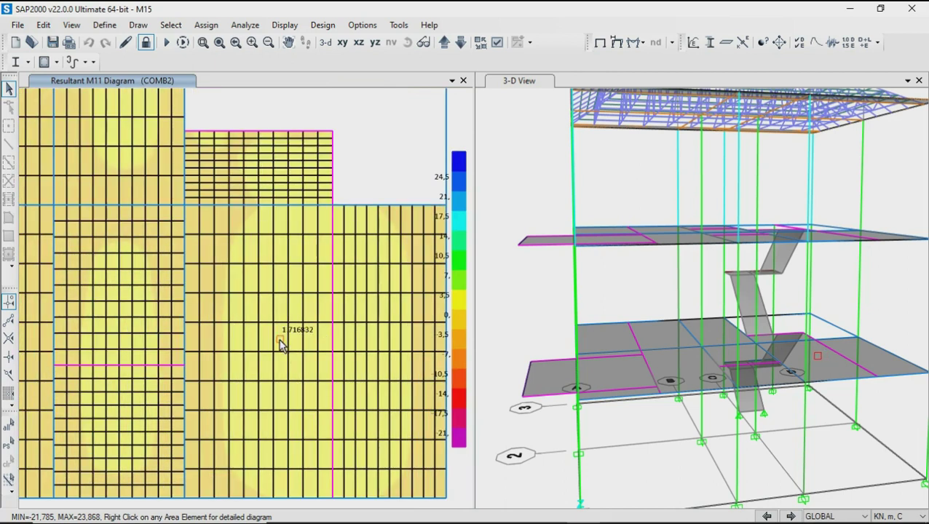
pyautogui.click(281, 344)
pyautogui.rightClick(281, 343)
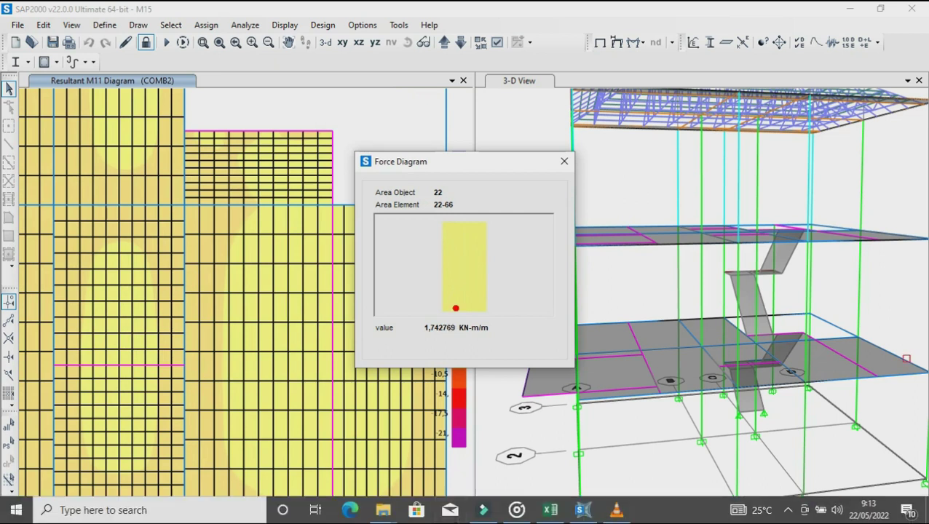
# Enter 1,712 as the Y-direction Lapangan Mu in Excel cell D7.
pyautogui.click(550, 510)
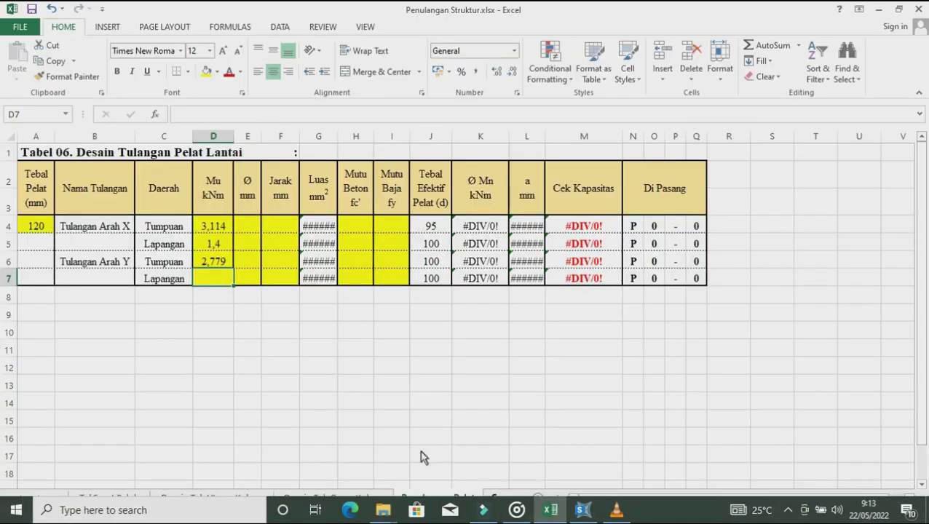
pyautogui.write('1,712')
pyautogui.click(278, 310)
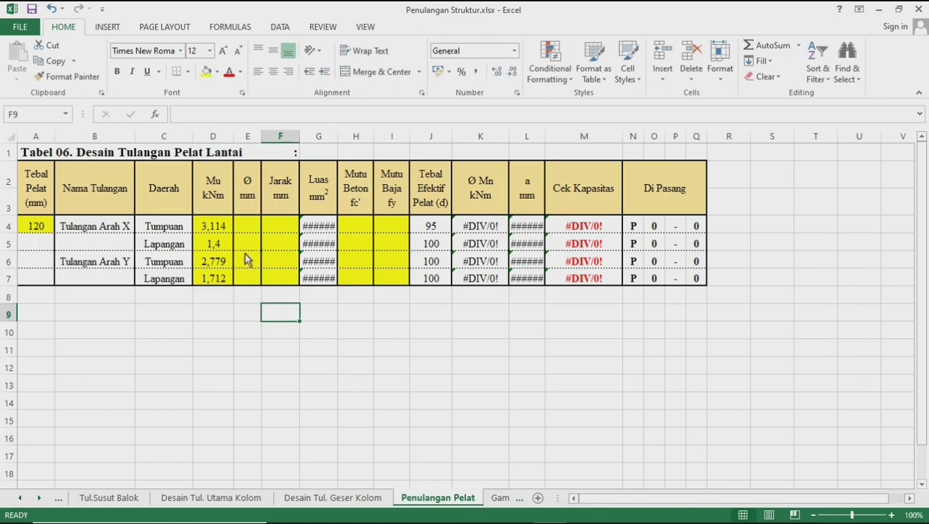
pyautogui.click(251, 230)
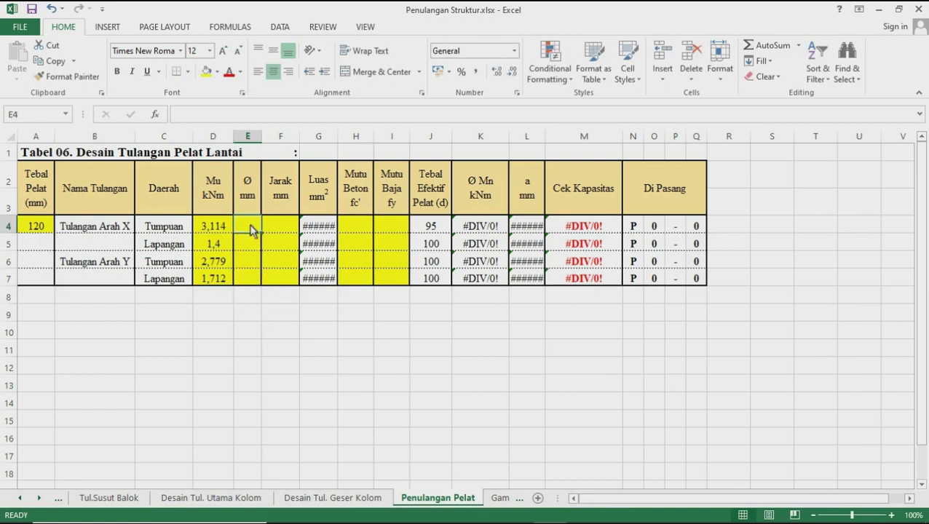
# Give the X-direction Tumpuan row 8 mm bars at 100 mm spacing and fc' 20,75.
pyautogui.write('8')
pyautogui.click(284, 227)
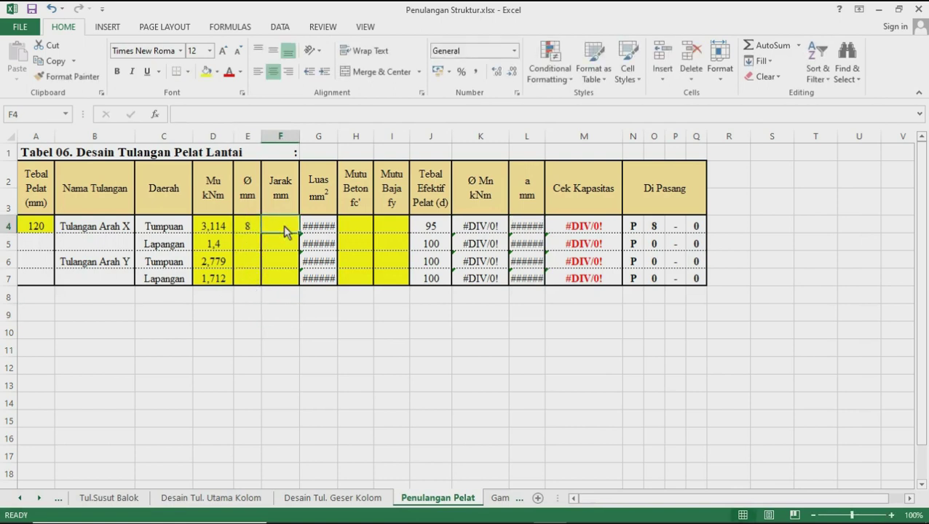
pyautogui.write('100')
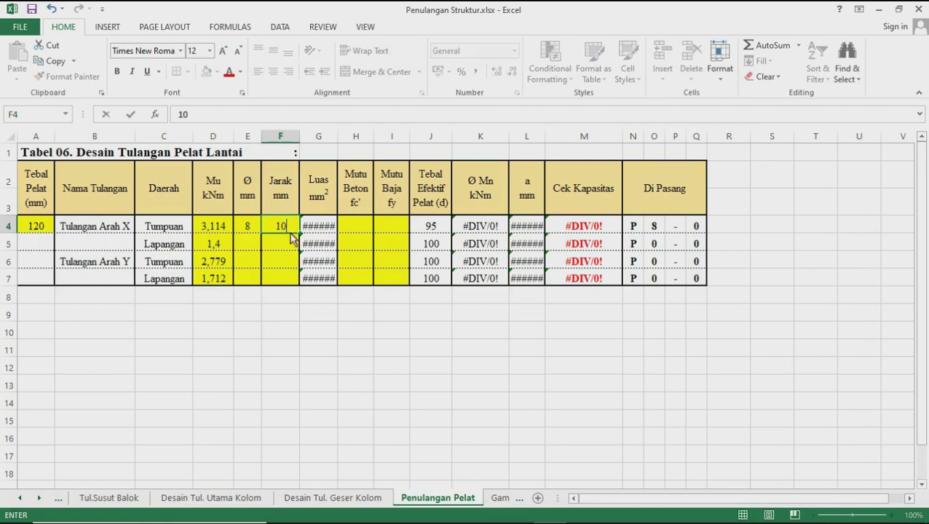
pyautogui.click(293, 251)
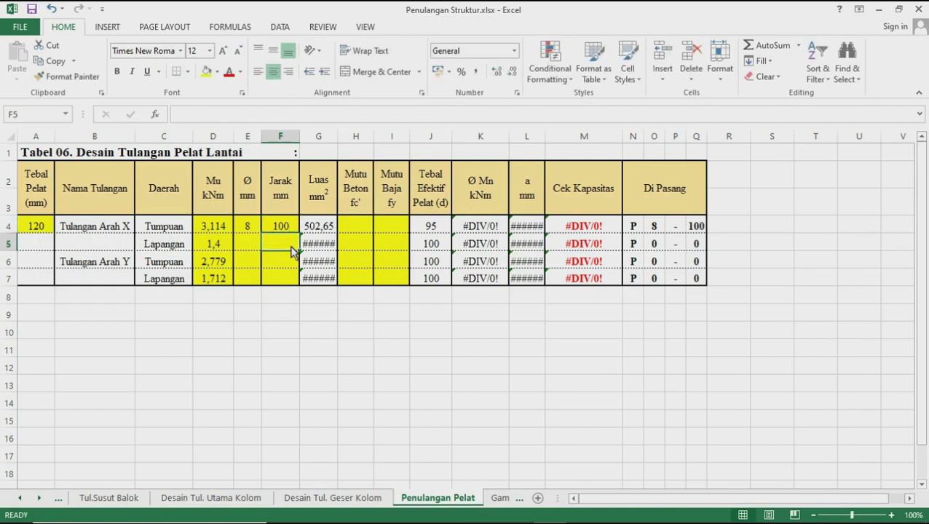
pyautogui.click(365, 228)
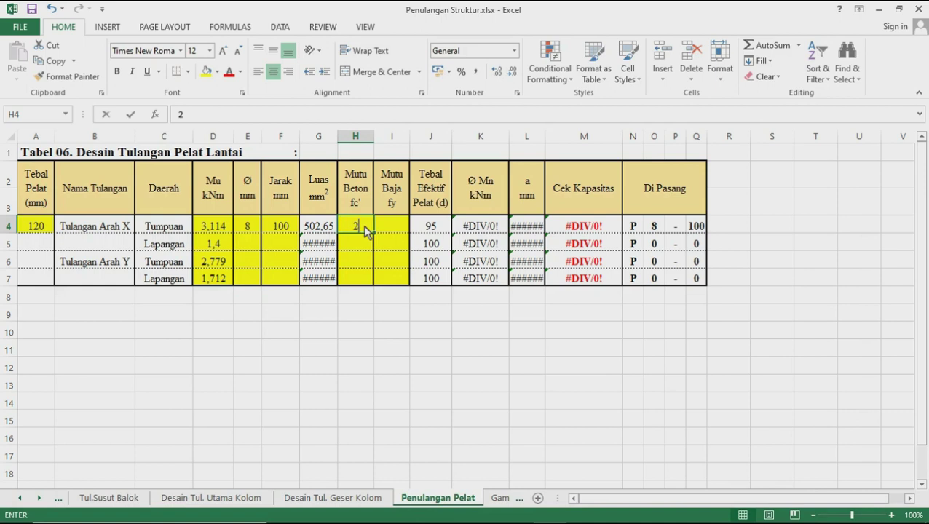
pyautogui.write('20,75')
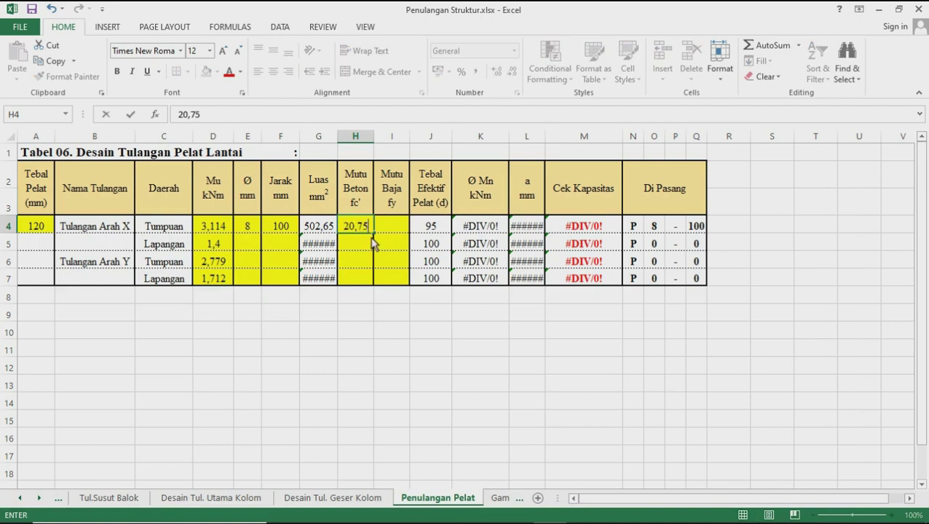
pyautogui.click(364, 246)
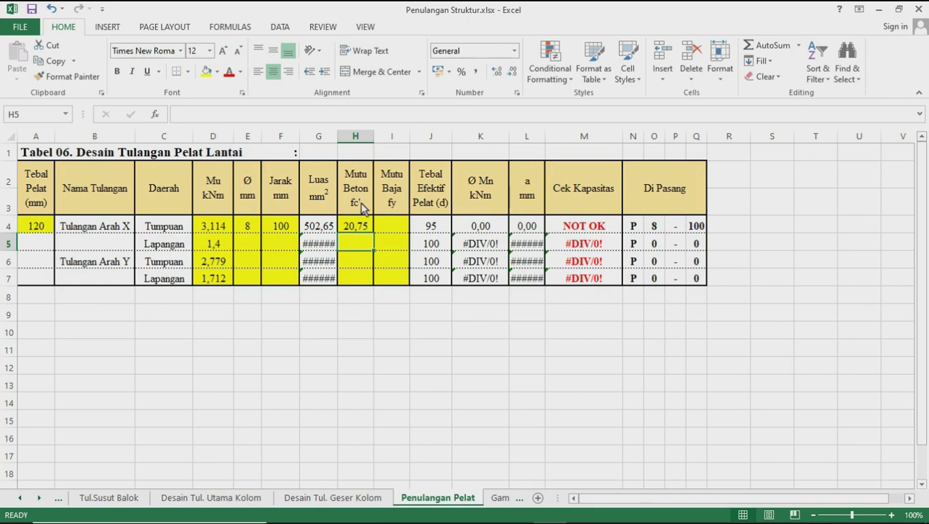
# Set that row's fy to 240, replacing an initial 390.
pyautogui.click(397, 230)
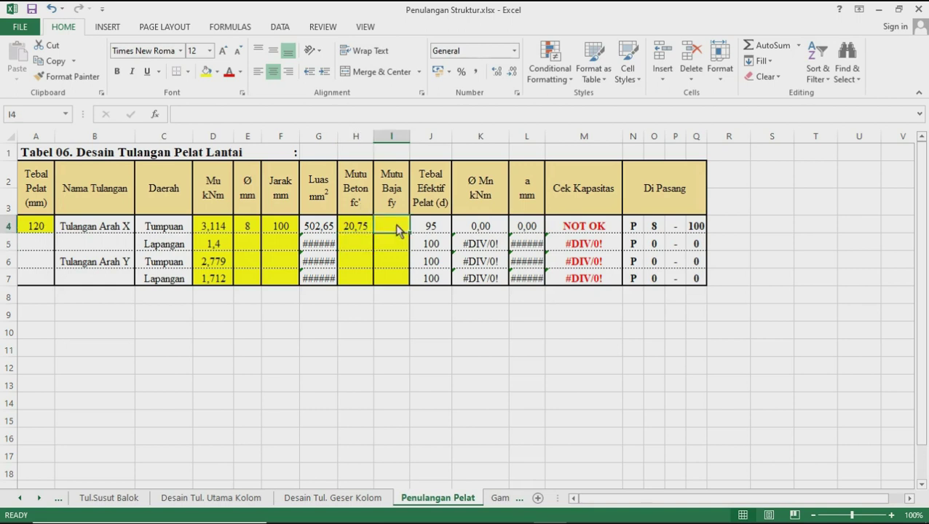
pyautogui.write('390')
pyautogui.click(398, 251)
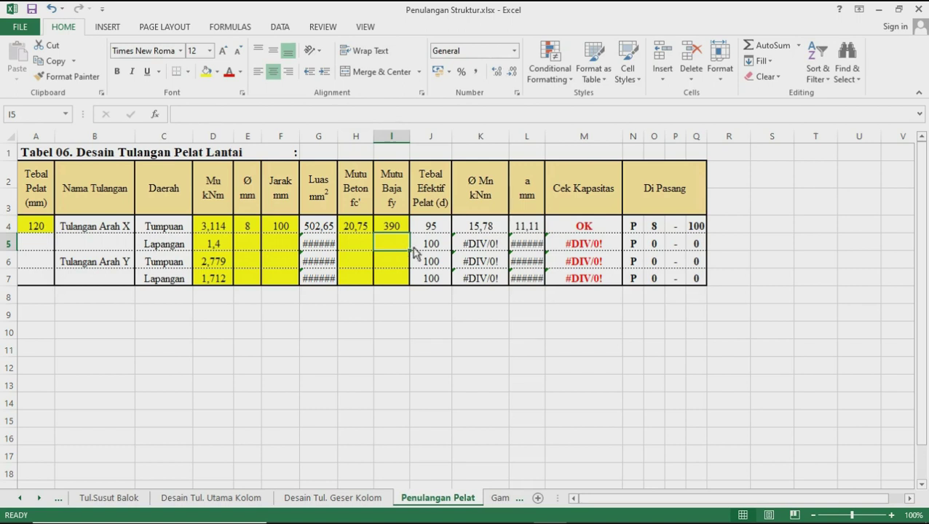
pyautogui.click(399, 229)
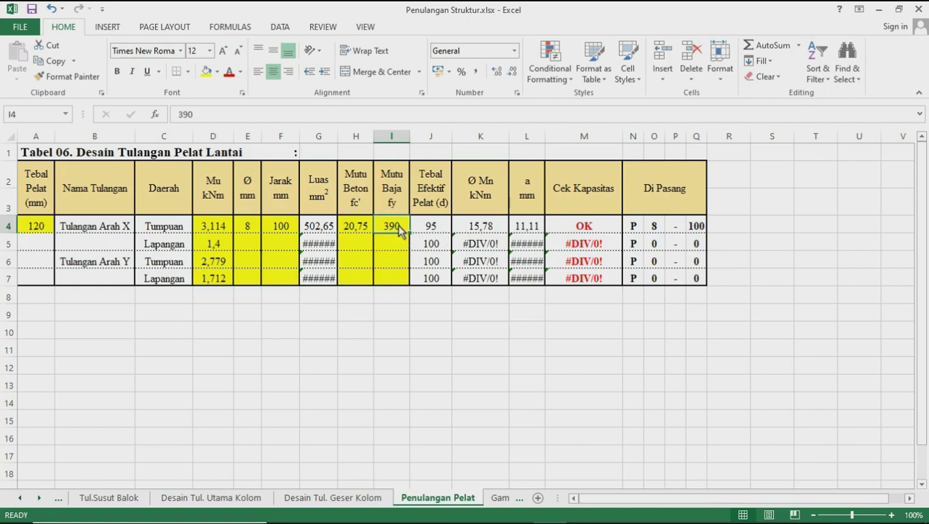
pyautogui.write('240')
pyautogui.click(402, 265)
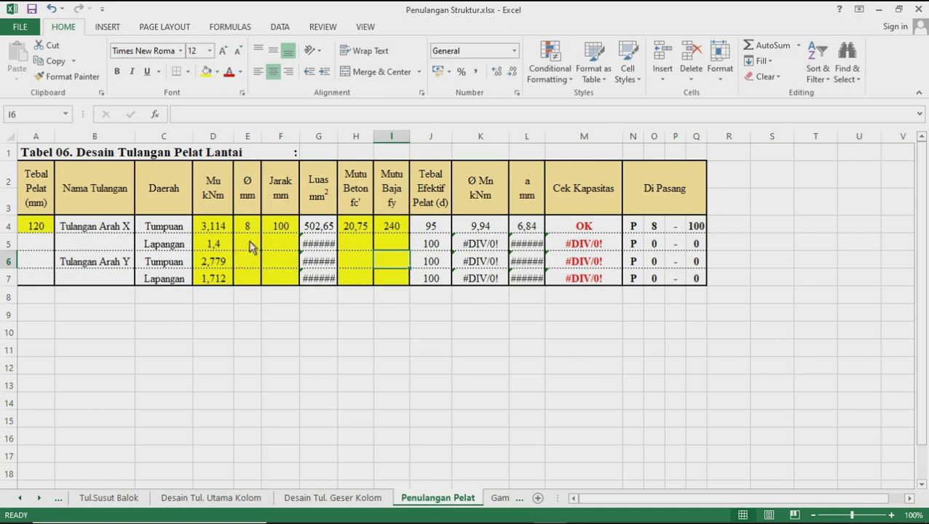
pyautogui.click(251, 248)
# Fill row 5 (X Lapangan) with 8 mm bars at 150, fc' 20,75 and fy 240.
pyautogui.write('8')
pyautogui.click(284, 248)
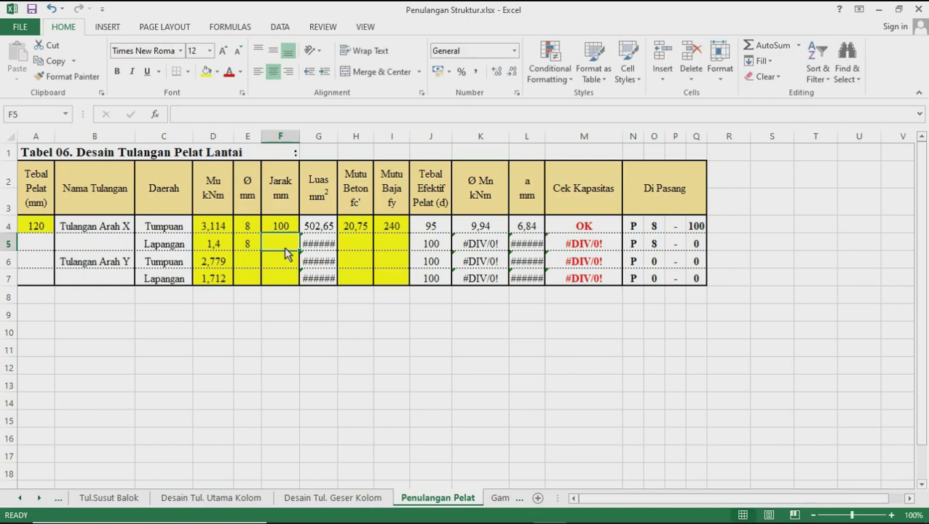
pyautogui.write('150')
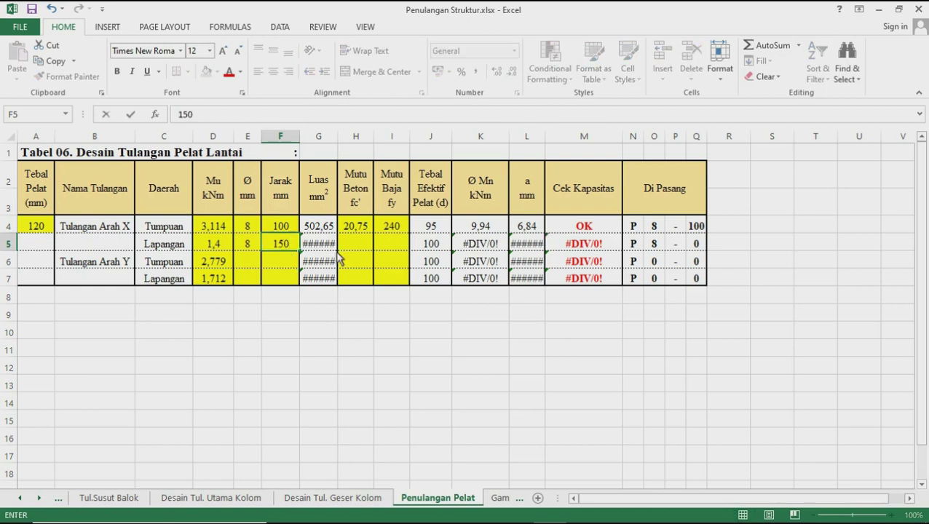
pyautogui.click(363, 247)
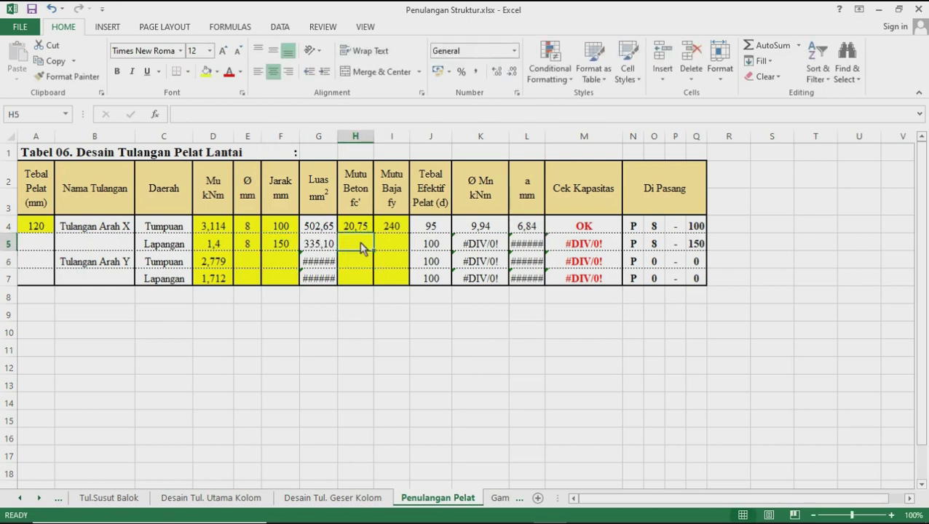
pyautogui.write('20,75')
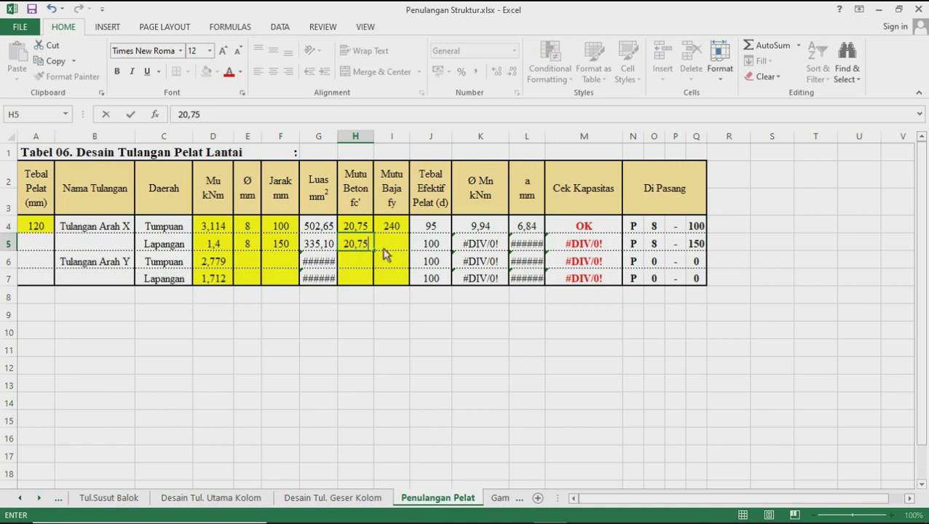
pyautogui.click(397, 249)
pyautogui.write('2')
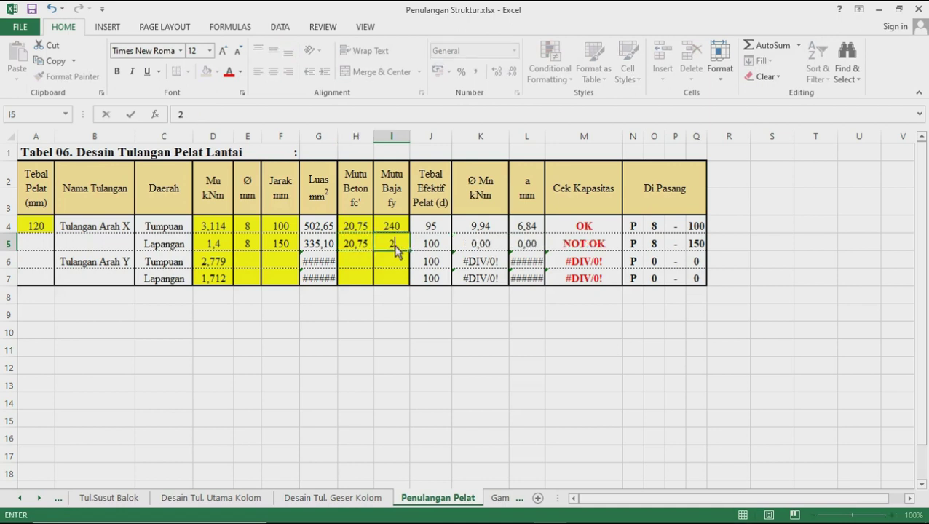
pyautogui.write('40')
pyautogui.click(399, 266)
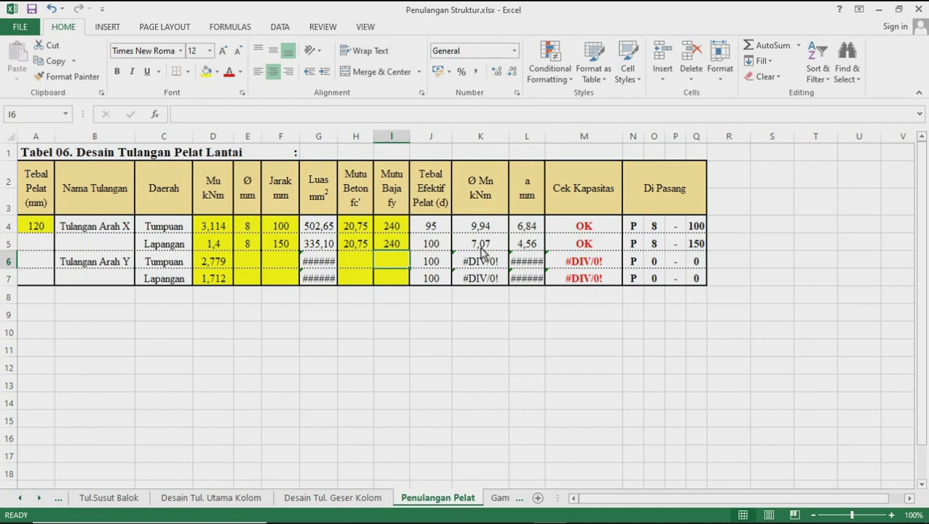
# Fill row 6 (Y Tumpuan) with 8 mm bars at 100, fc' 20,75 and fy 240.
pyautogui.click(255, 262)
pyautogui.write('8')
pyautogui.click(287, 263)
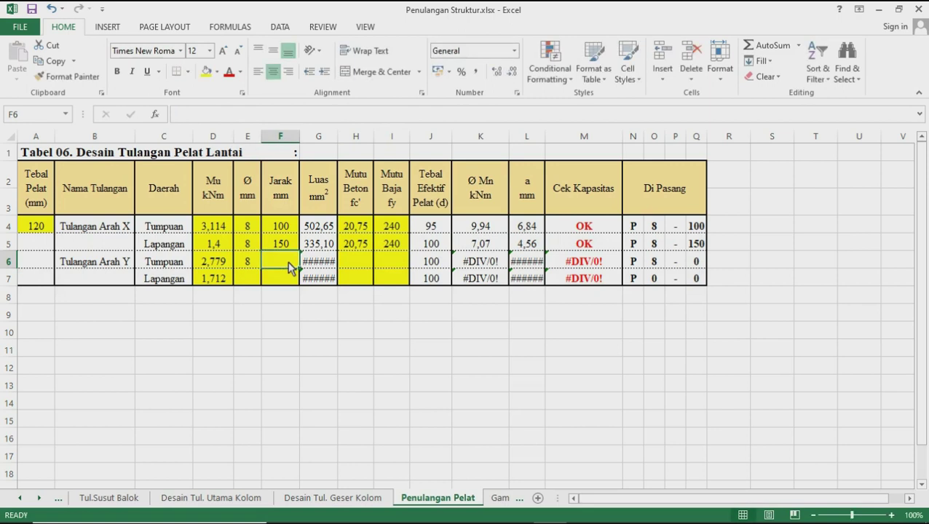
pyautogui.write('100')
pyautogui.press('Return')
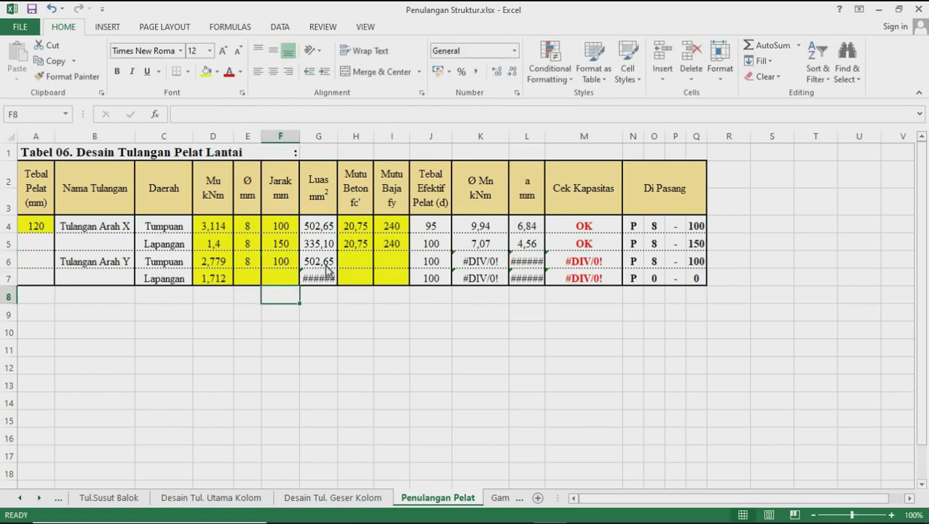
pyautogui.click(352, 262)
pyautogui.write('20,75')
pyautogui.click(401, 260)
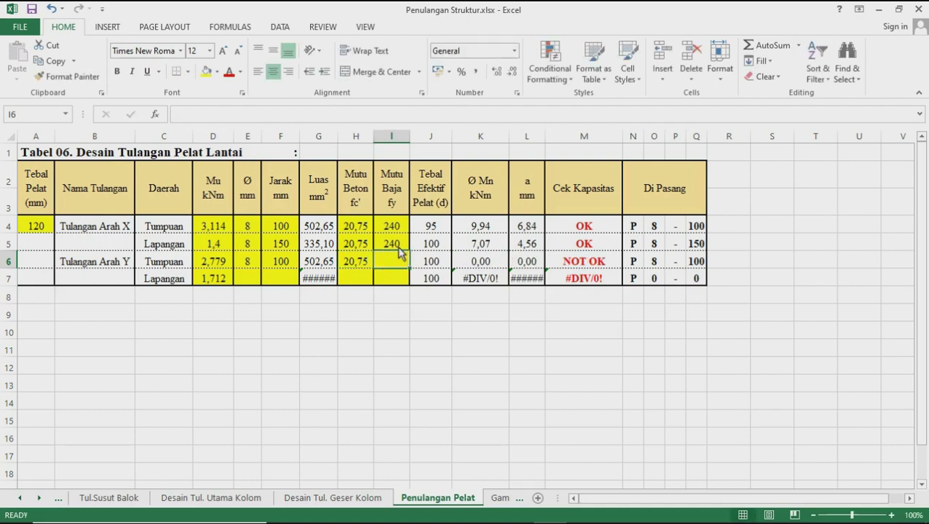
pyautogui.write('240')
pyautogui.click(408, 312)
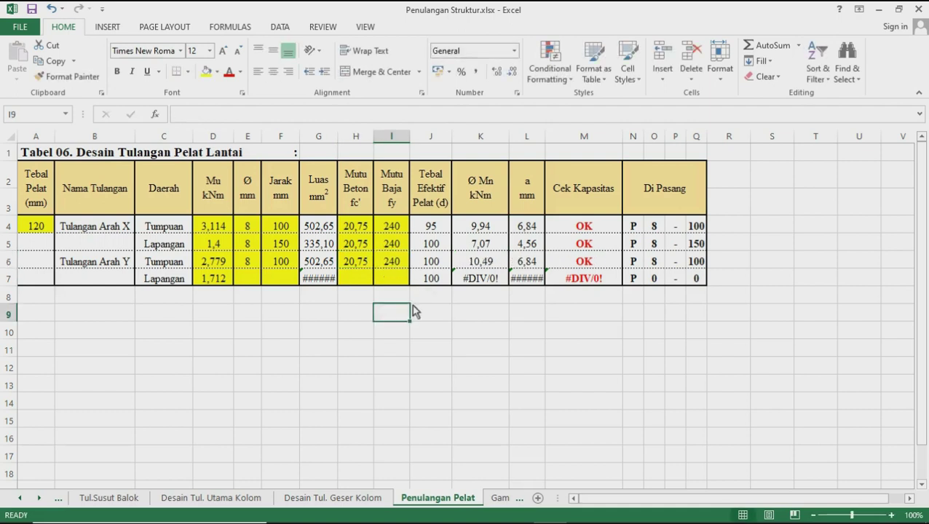
pyautogui.click(250, 266)
pyautogui.click(254, 282)
# Enter row 7 slab values: 8 mm bars at 150 spacing, fc' 20,75 and fy 240.
pyautogui.write('8')
pyautogui.click(282, 287)
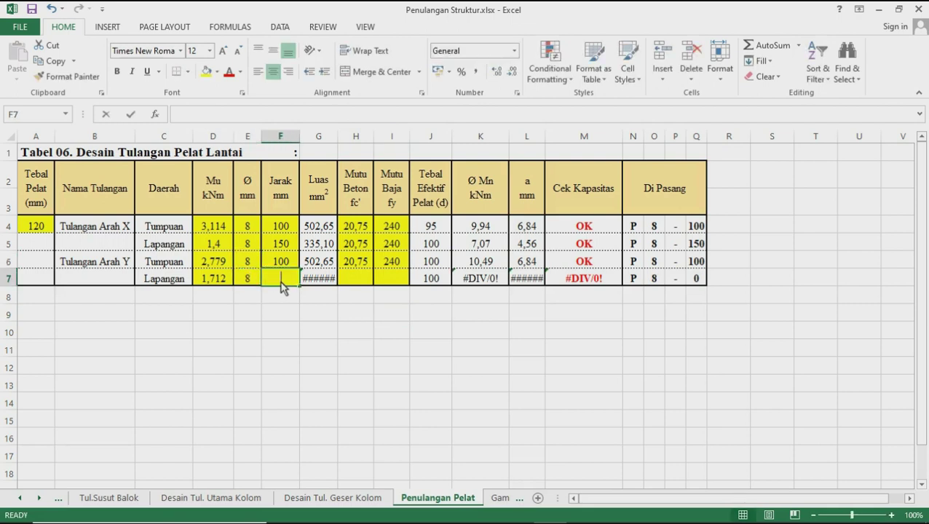
pyautogui.write('150')
pyautogui.click(320, 297)
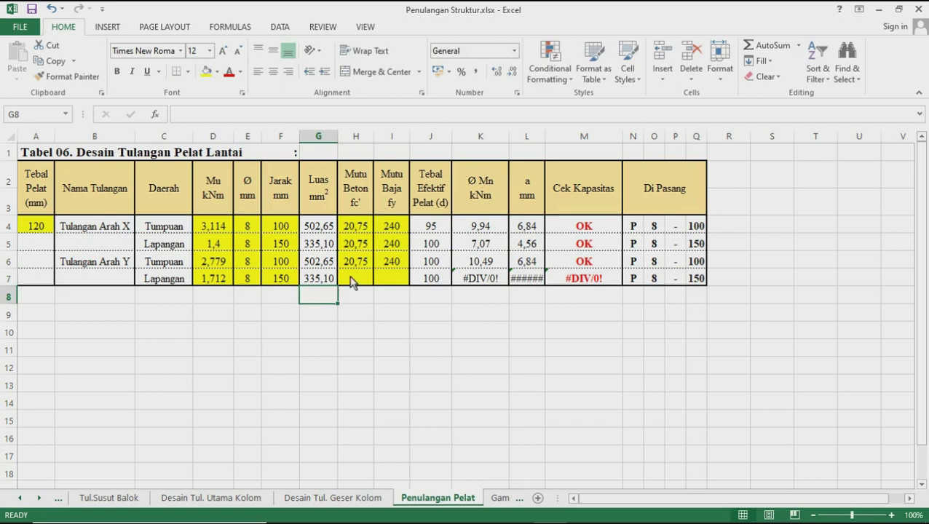
pyautogui.click(352, 281)
pyautogui.write('20,75')
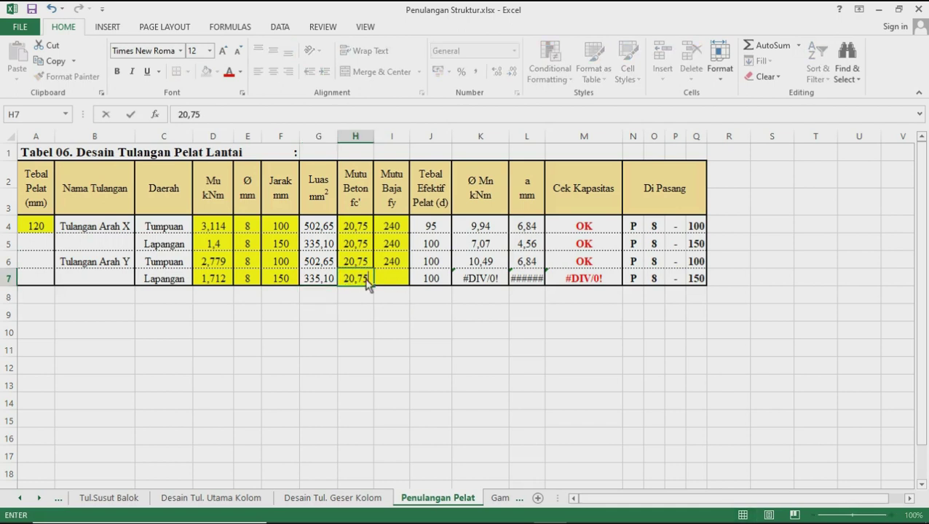
pyautogui.click(391, 282)
pyautogui.write('240')
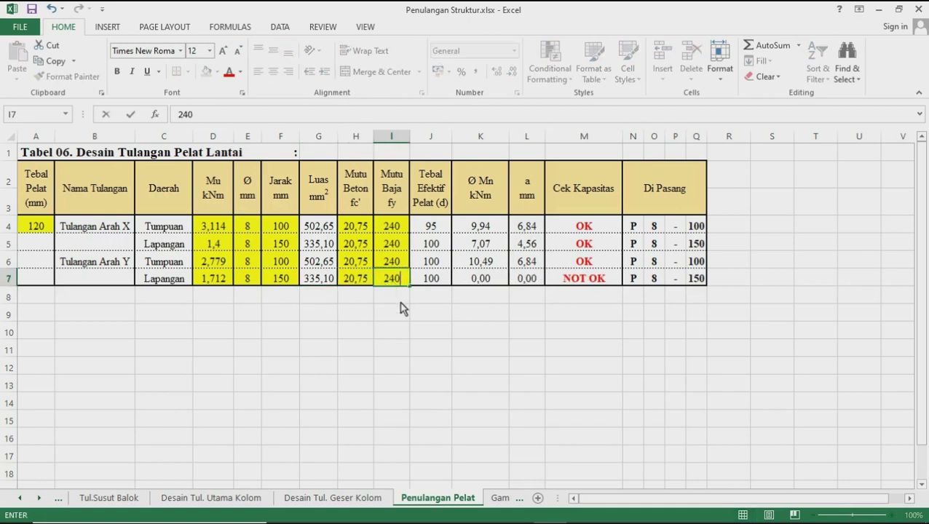
pyautogui.click(403, 306)
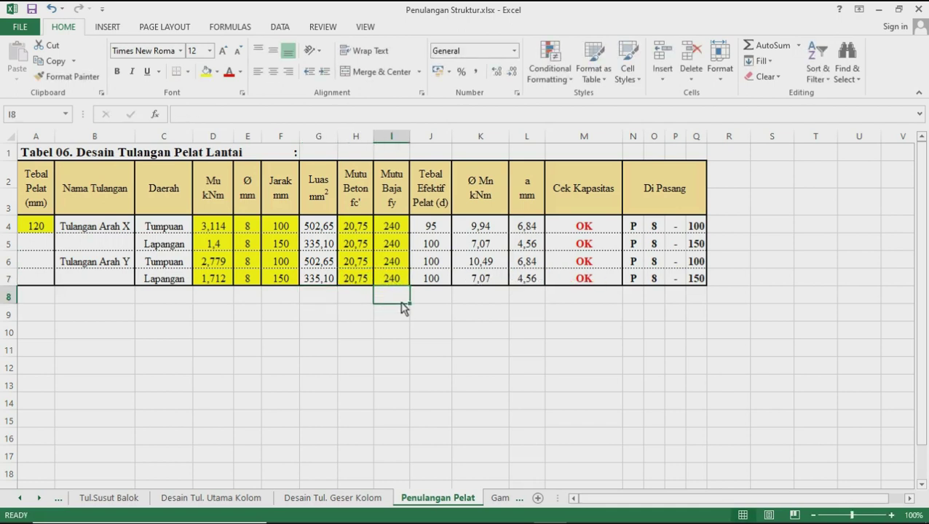
# Review the ØMn formula in K4 and the capacity check formulas down column M, then open Gambar.
pyautogui.doubleClick(580, 232)
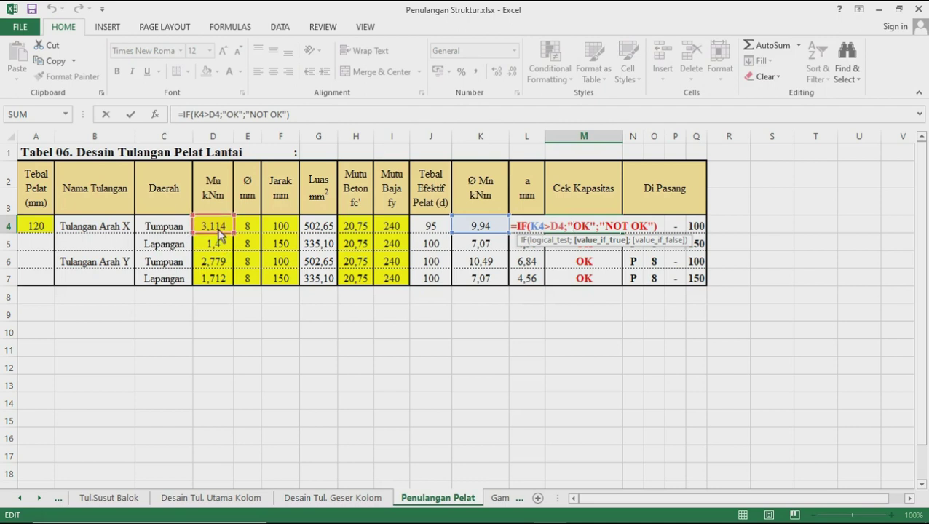
pyautogui.press('Escape')
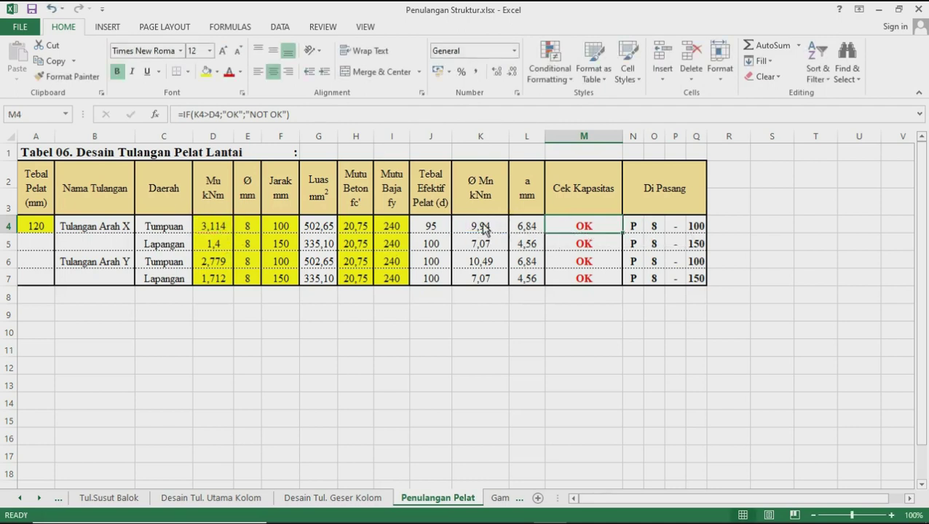
pyautogui.click(485, 228)
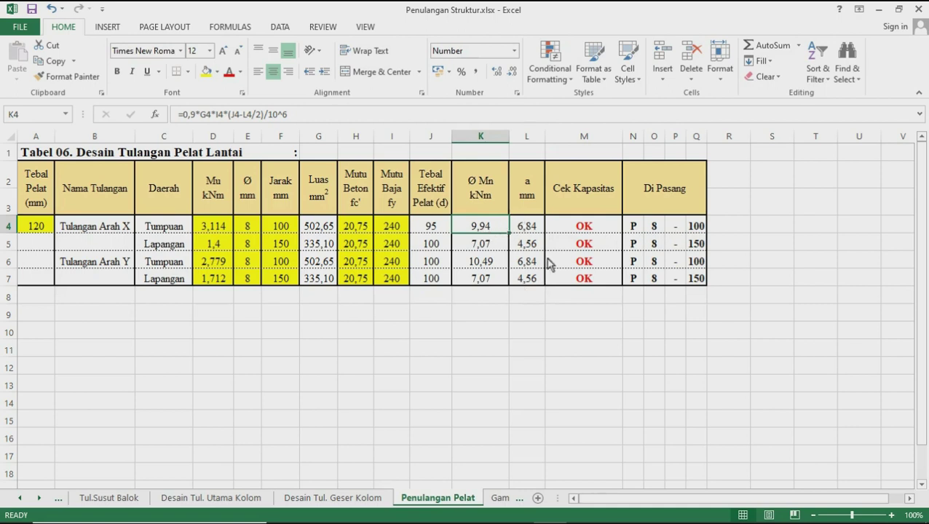
pyautogui.click(601, 228)
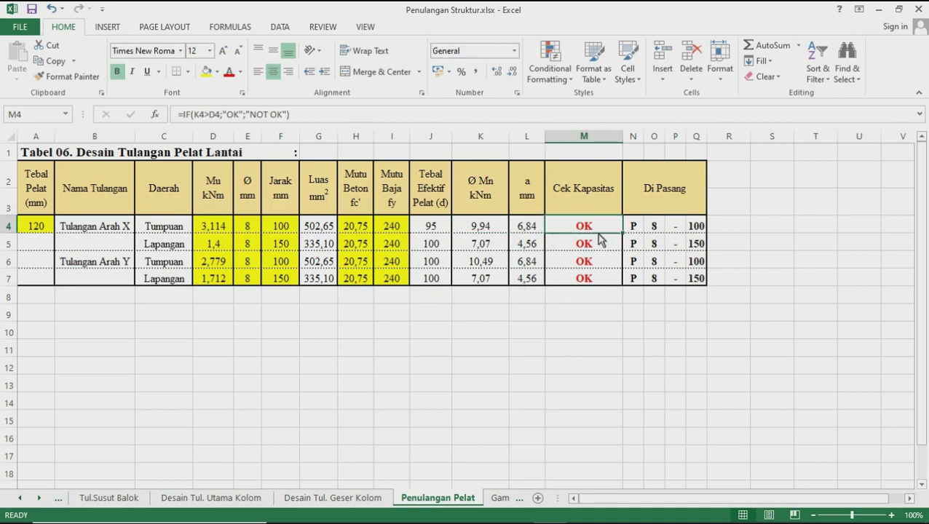
pyautogui.click(591, 268)
pyautogui.click(588, 281)
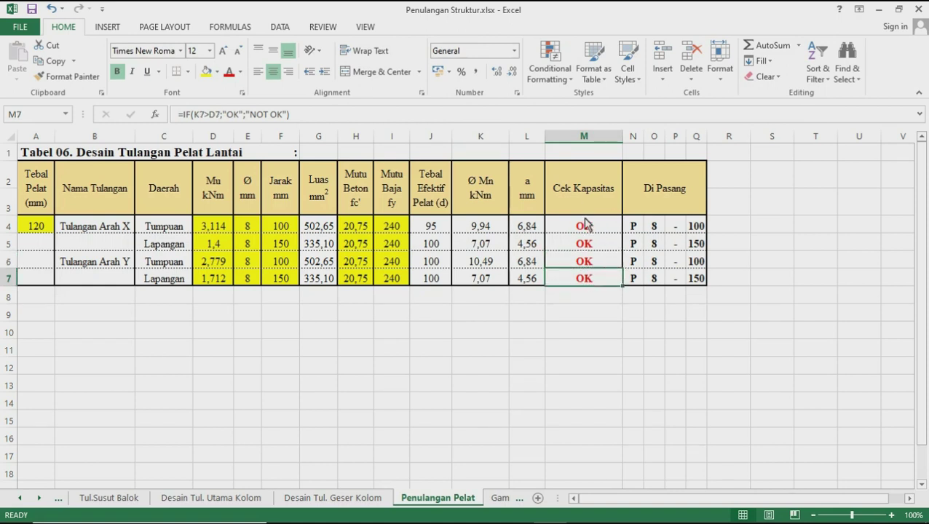
pyautogui.click(549, 315)
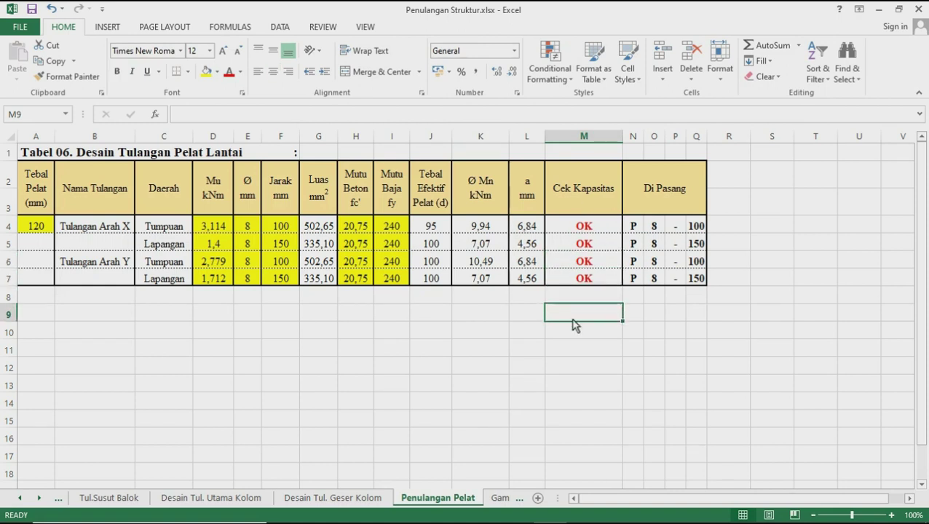
pyautogui.click(502, 498)
pyautogui.click(533, 393)
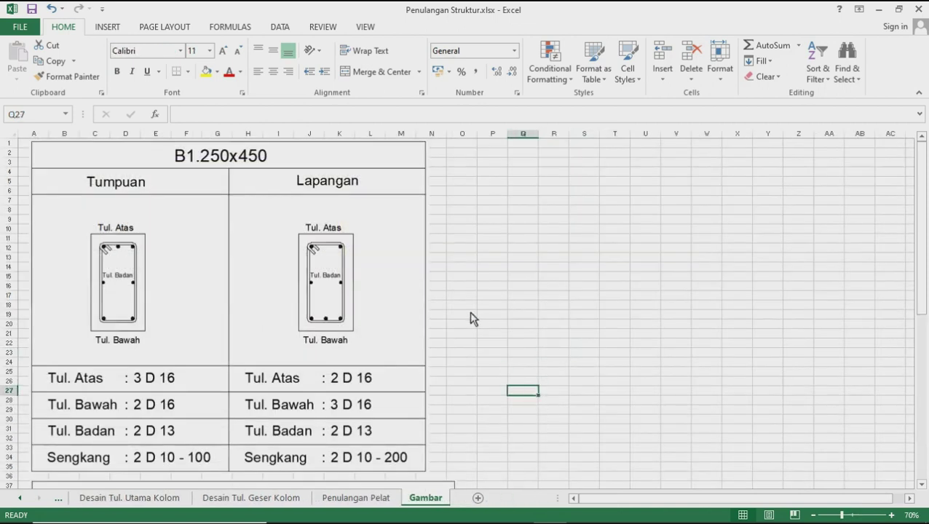
# Copy the B1.250x450 beam section picture from Gambar and go to Desain Balok Lentur.
pyautogui.click(304, 329)
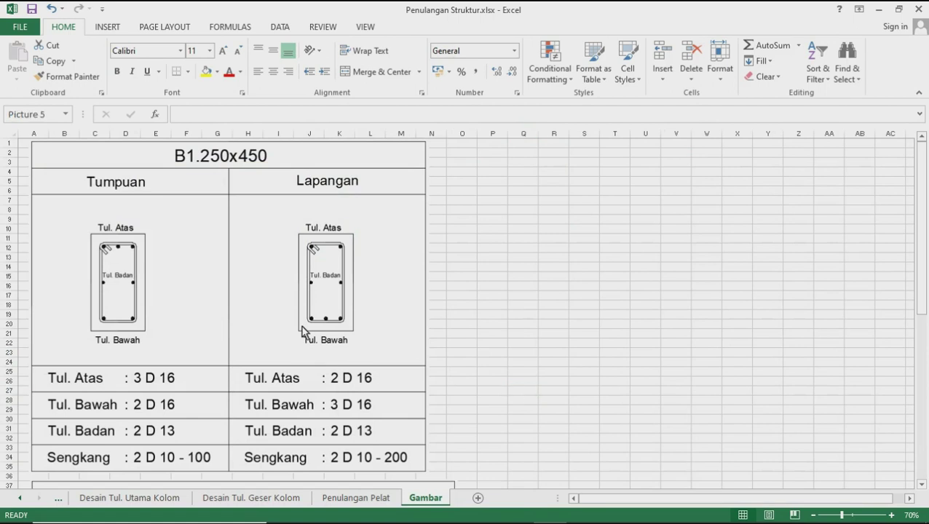
pyautogui.hotkey('ctrl', 'c')
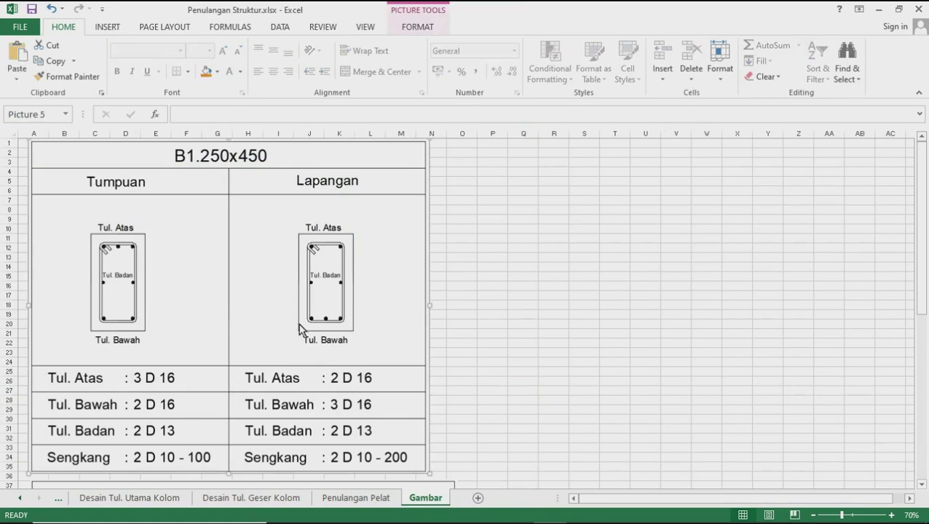
pyautogui.click(19, 498)
pyautogui.click(19, 498)
pyautogui.click(109, 498)
pyautogui.moveTo(588, 507); pyautogui.dragTo(714, 507)
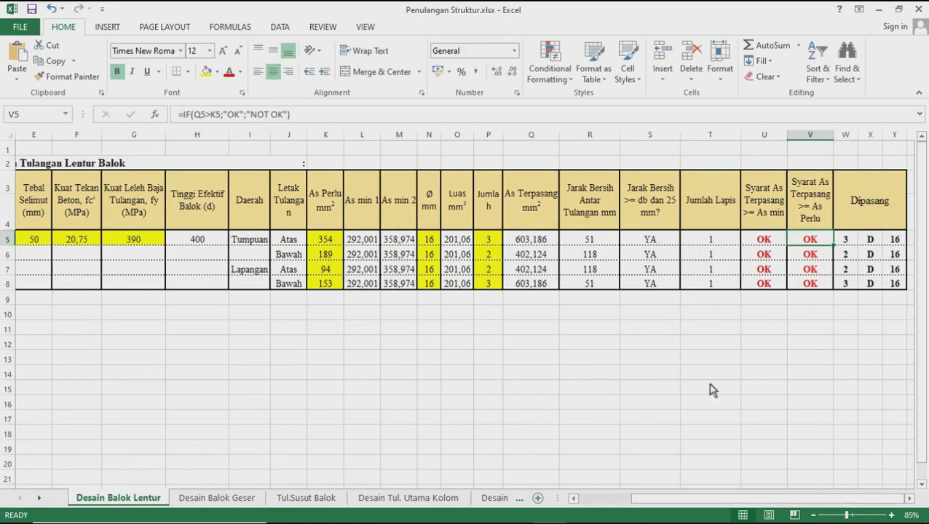
# Paste the B1.250x450 drawing at T15 and drag it left beneath Tabel 01.
pyautogui.rightClick(712, 390)
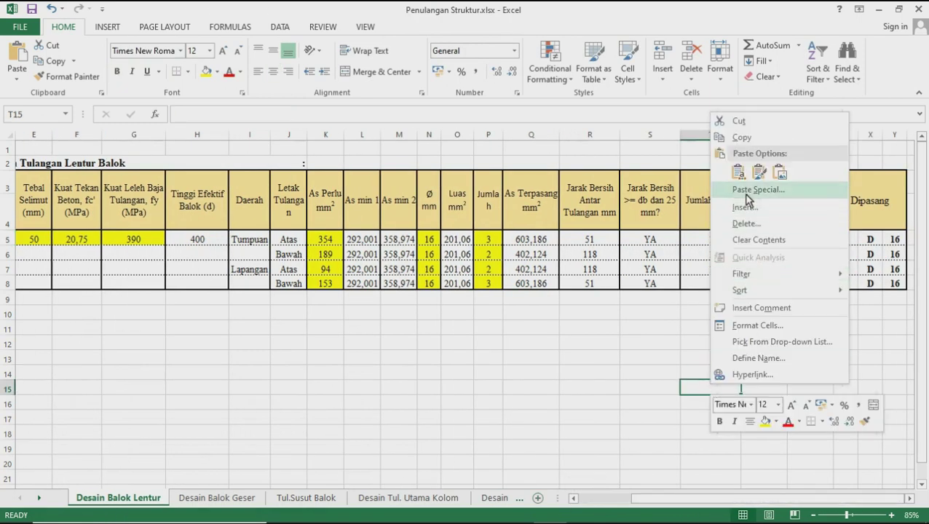
pyautogui.click(15, 57)
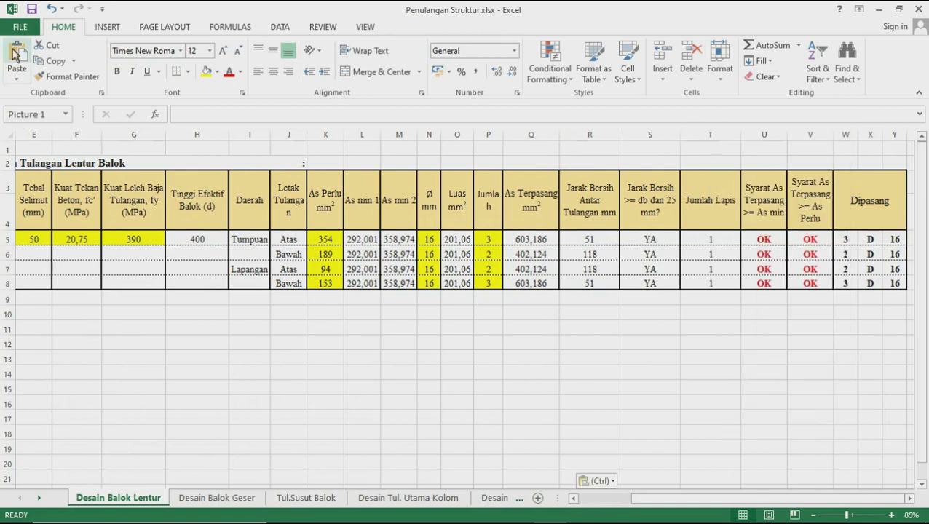
pyautogui.moveTo(798, 421); pyautogui.dragTo(437, 363)
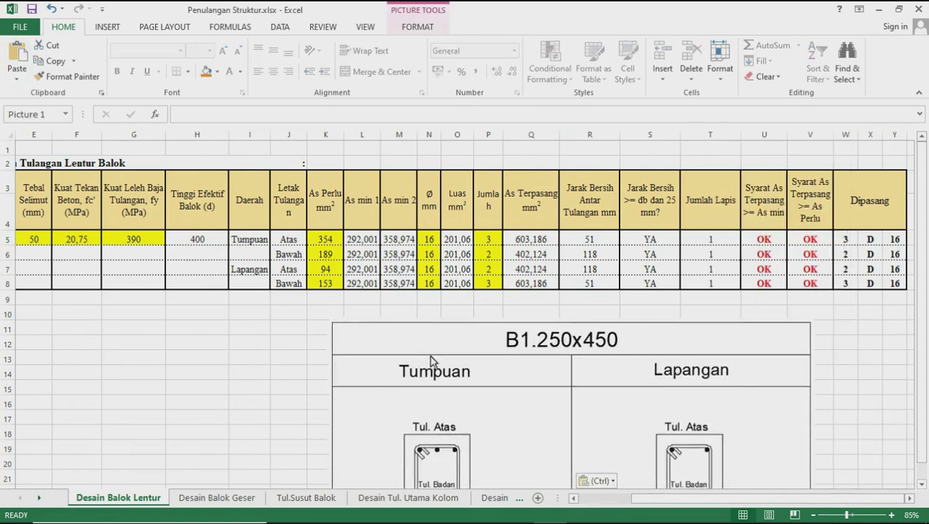
pyautogui.scroll(-2, 750, 355)
pyautogui.scroll(-2, 750, 355)
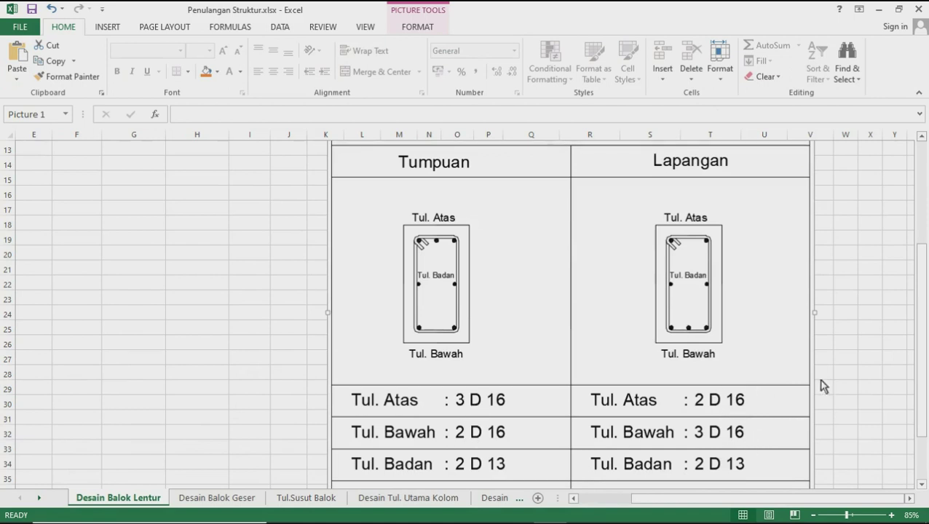
pyautogui.scroll(4, 790, 424)
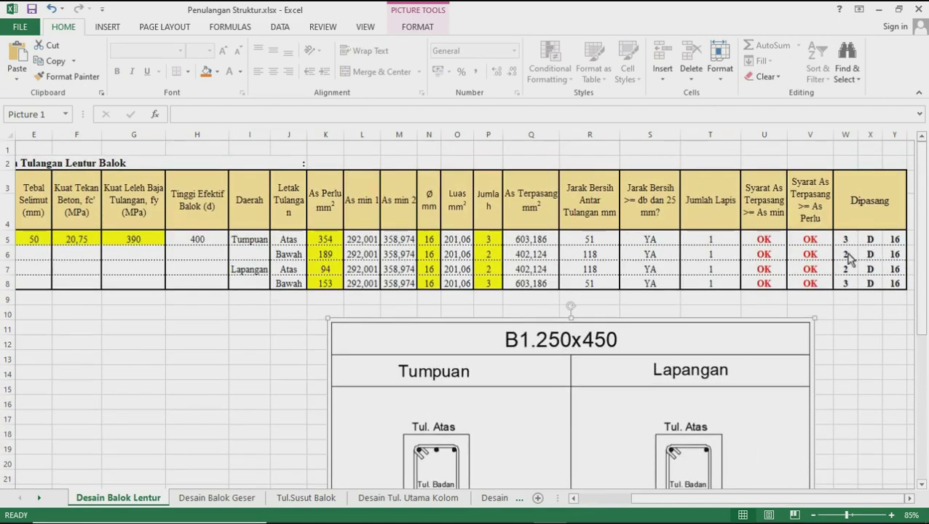
pyautogui.scroll(-2, 841, 283)
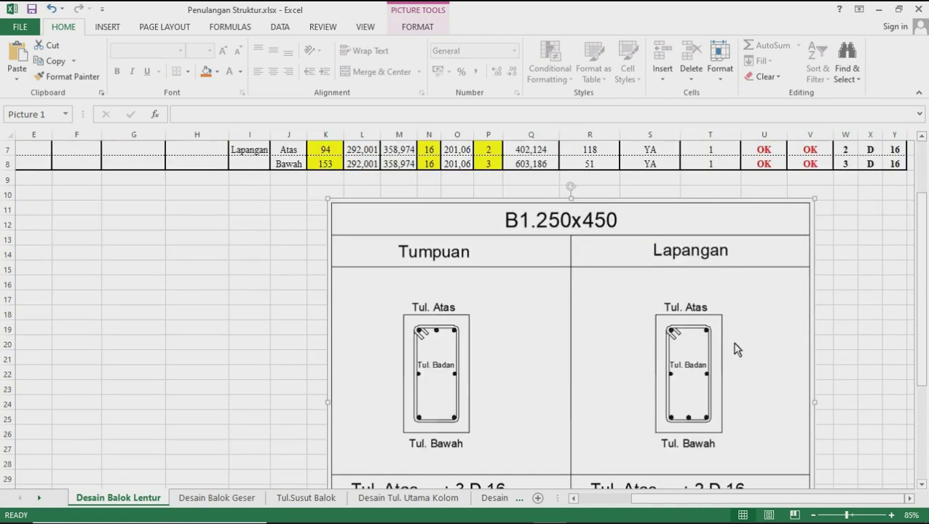
pyautogui.scroll(-4, 659, 325)
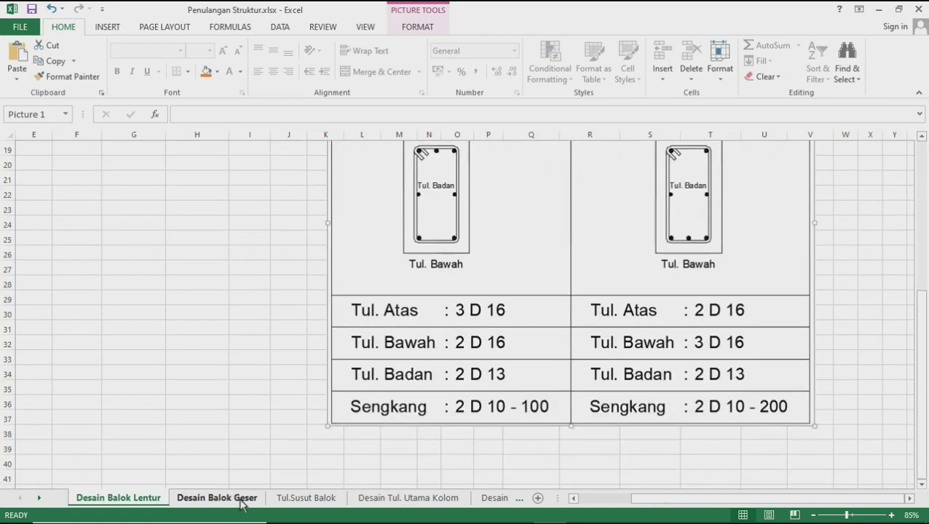
pyautogui.click(241, 498)
# Paste the B1.250x450 drawing at H12 on Desain Balok Geser and nudge it upward.
pyautogui.rightClick(300, 385)
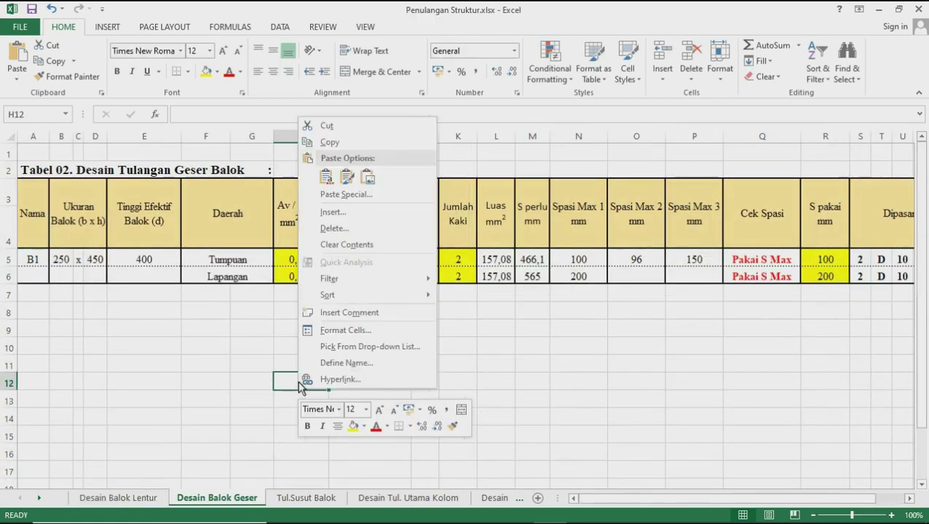
pyautogui.click(326, 177)
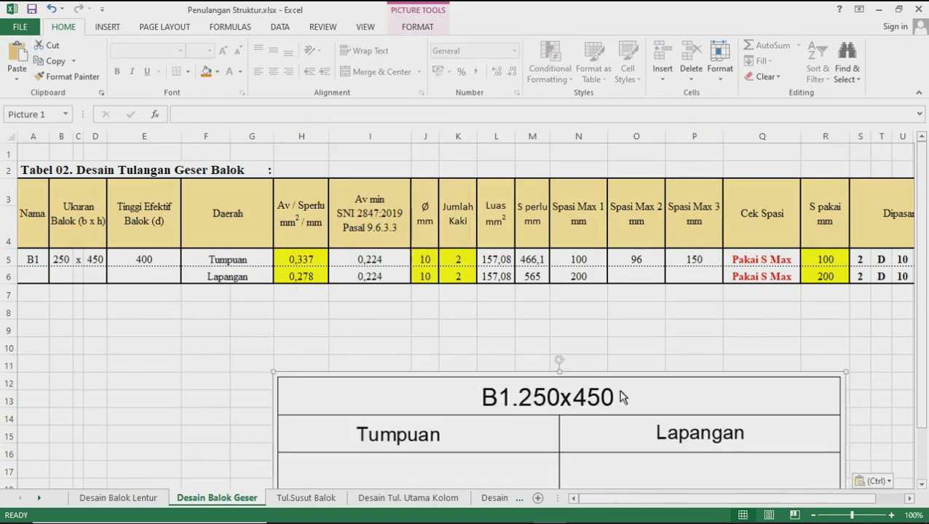
pyautogui.press('Up')
pyautogui.press('Up')
pyautogui.press('Up')
pyautogui.press('Up')
pyautogui.press('Up')
pyautogui.press('Up')
pyautogui.press('Up')
pyautogui.press('Up')
pyautogui.press('Up')
pyautogui.press('Up')
pyautogui.press('Up')
pyautogui.press('Up')
pyautogui.scroll(-3, 654, 402)
pyautogui.moveTo(724, 499); pyautogui.dragTo(801, 502)
# Reposition the drawing just below the shear table so row 6 stays uncovered.
pyautogui.scroll(-3, 665, 401)
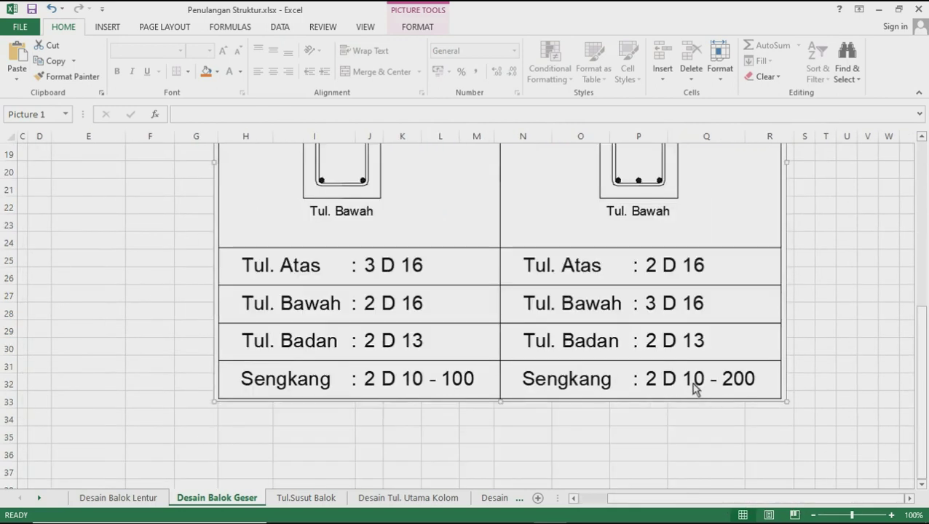
pyautogui.scroll(2, 757, 408)
pyautogui.scroll(4, 757, 407)
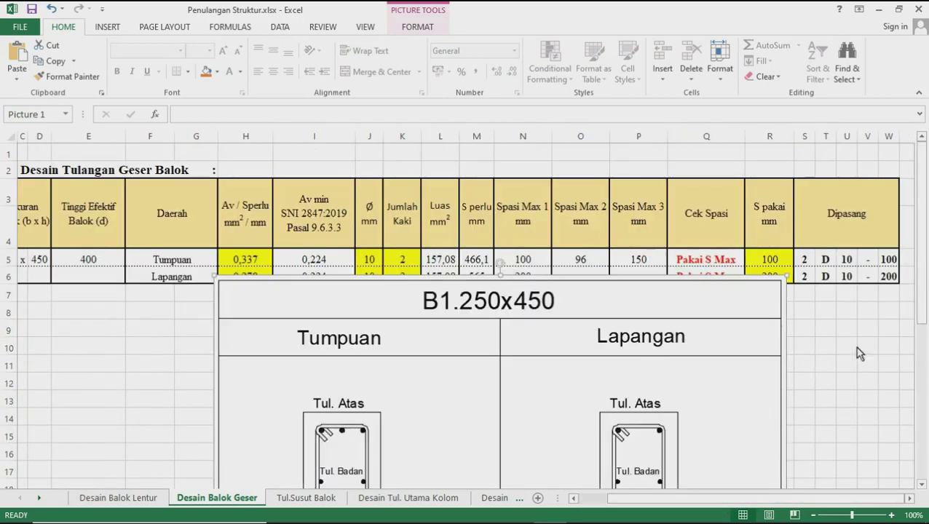
pyautogui.moveTo(677, 335); pyautogui.dragTo(664, 362)
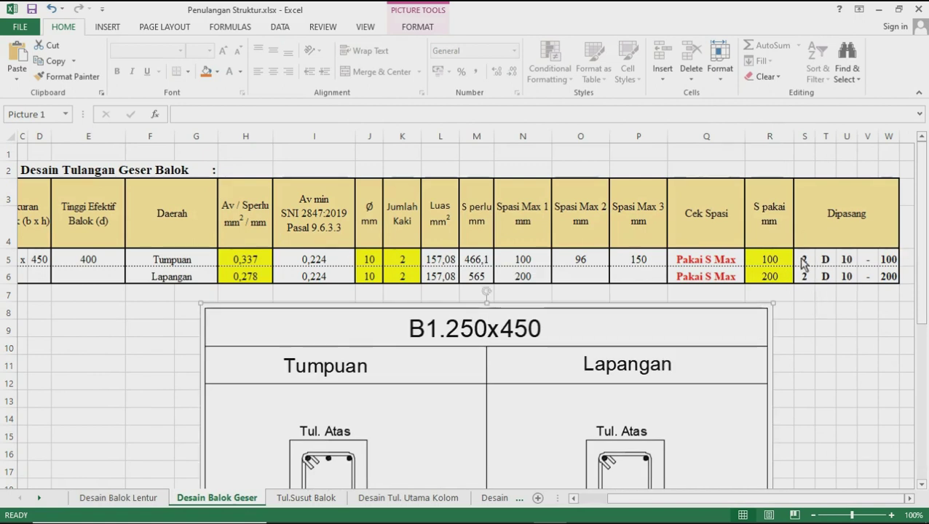
pyautogui.scroll(-6, 801, 262)
pyautogui.scroll(2, 510, 292)
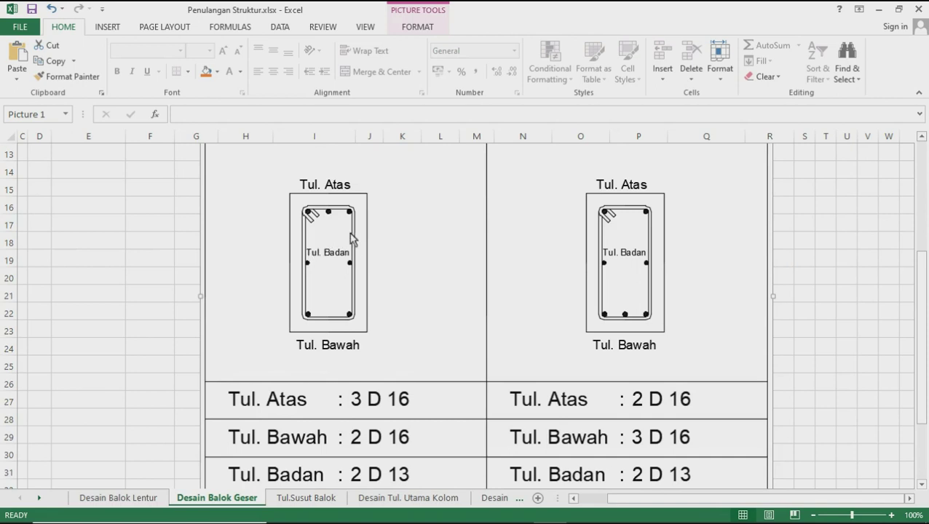
pyautogui.scroll(2, 567, 322)
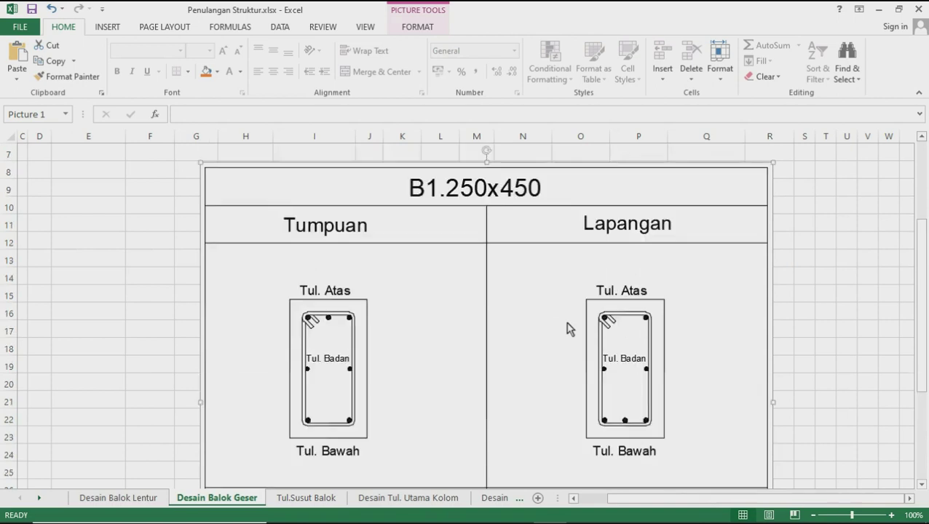
pyautogui.scroll(2, 567, 321)
pyautogui.click(320, 498)
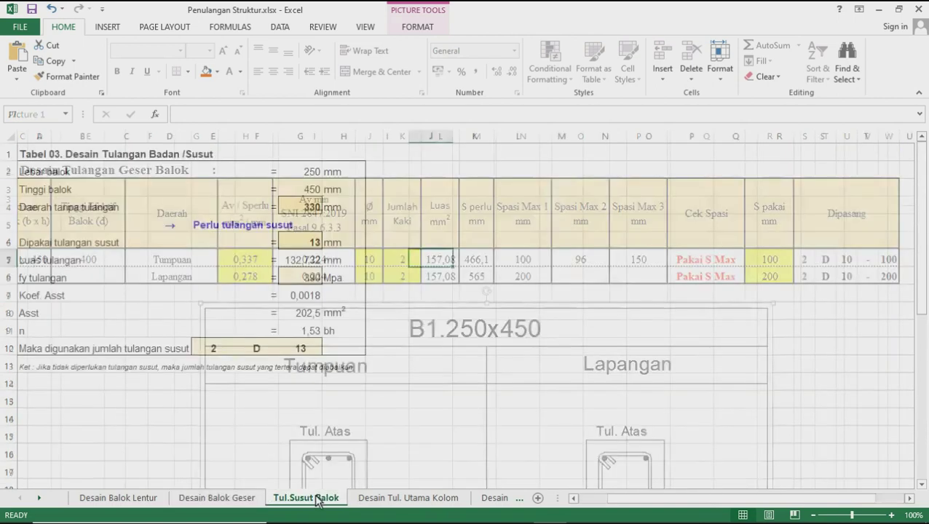
# Paste the B1.250x450 drawing at L4 and move it left beside Tabel 03.
pyautogui.click(535, 213)
pyautogui.rightClick(536, 214)
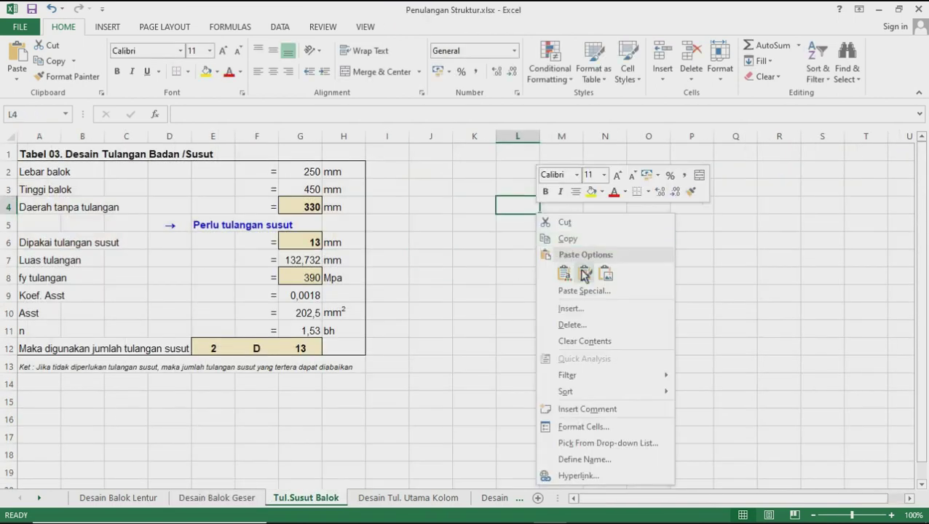
pyautogui.click(21, 53)
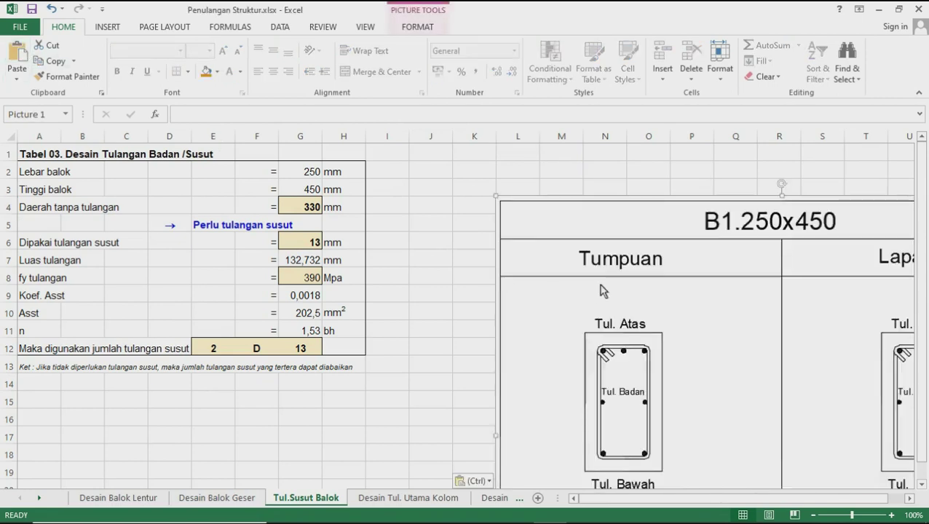
pyautogui.moveTo(600, 287); pyautogui.dragTo(515, 268)
pyautogui.scroll(-2, 517, 275)
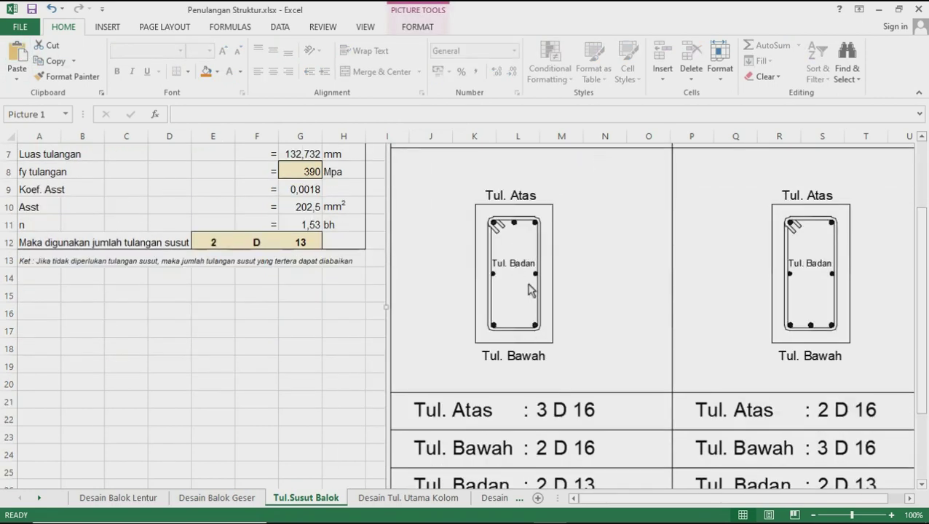
pyautogui.scroll(-3, 542, 280)
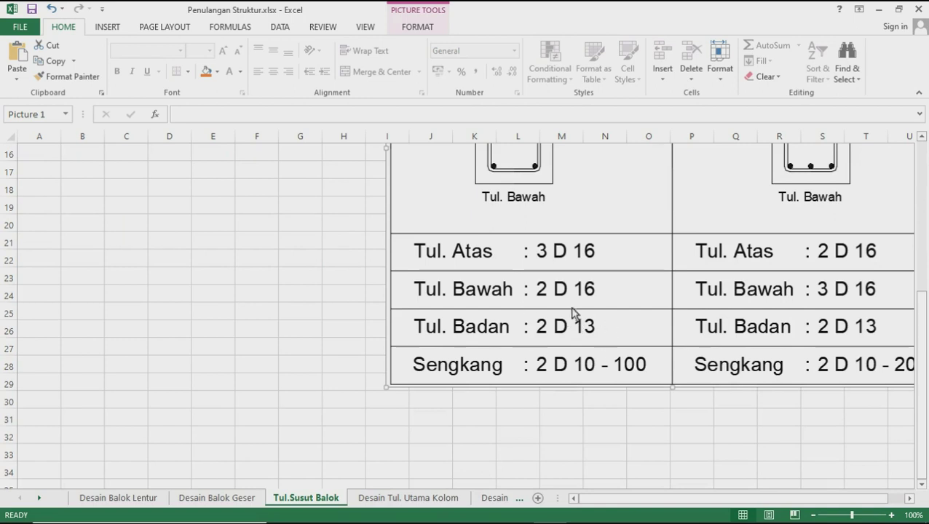
pyautogui.scroll(4, 371, 375)
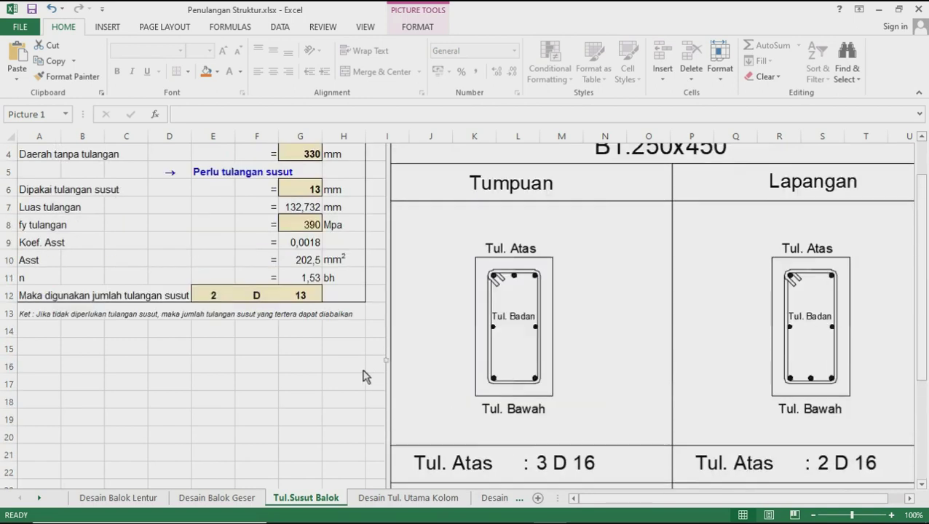
pyautogui.scroll(1, 369, 375)
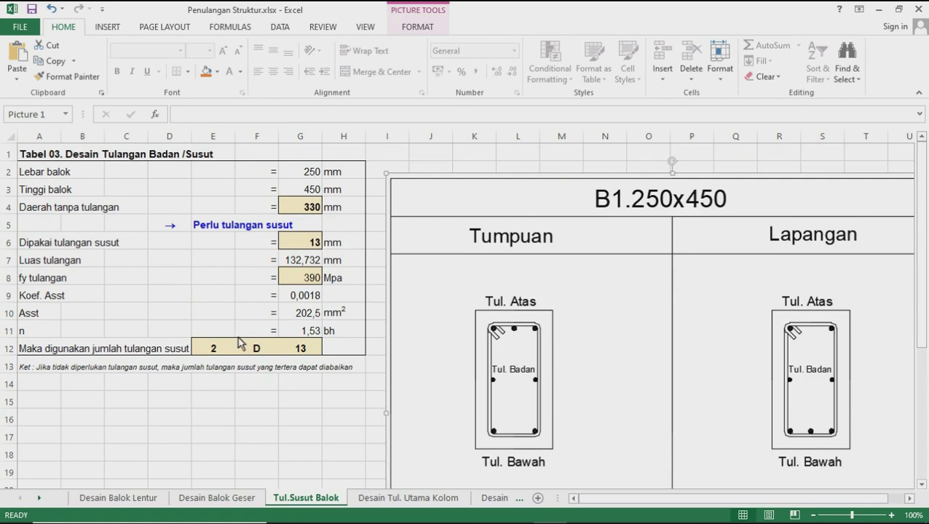
pyautogui.click(422, 498)
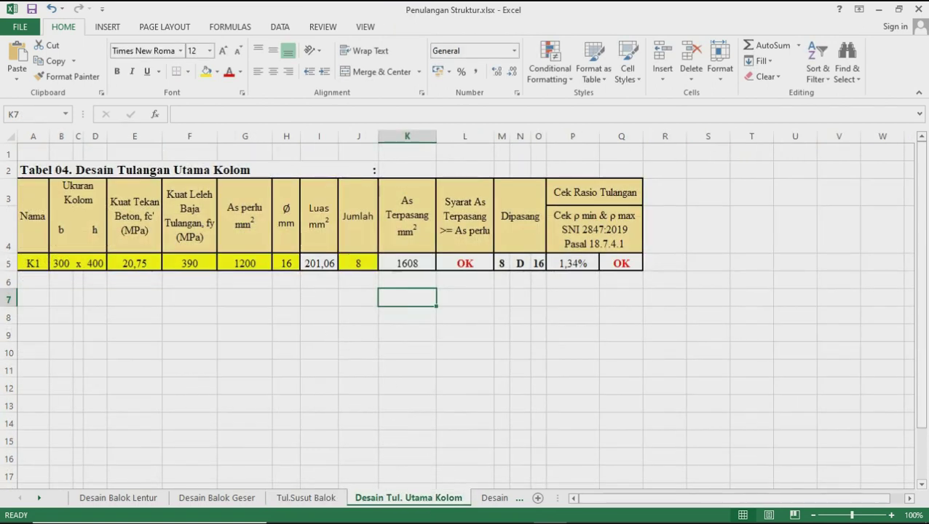
# Select the K1.300x400 column section drawing on the Gambar sheet.
pyautogui.click(507, 500)
pyautogui.click(507, 500)
pyautogui.click(507, 499)
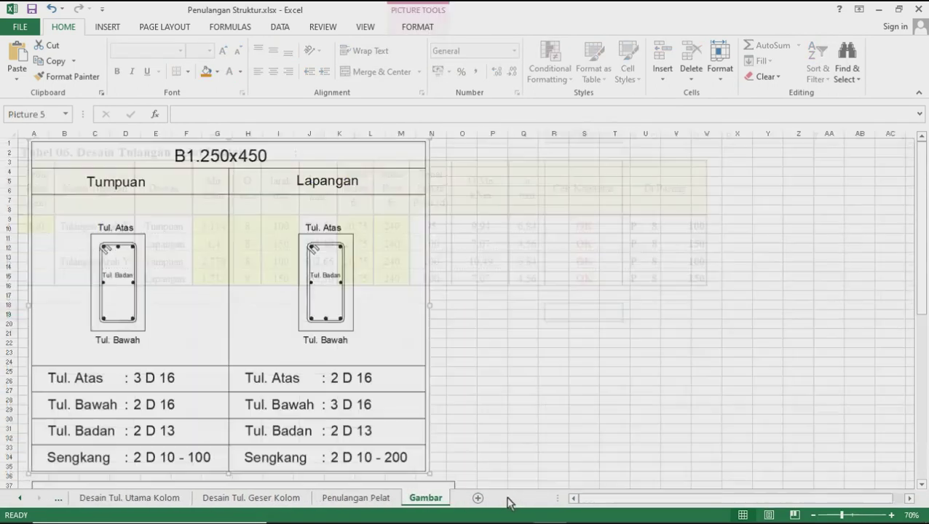
pyautogui.scroll(-4, 375, 350)
pyautogui.scroll(-4, 320, 382)
pyautogui.click(316, 383)
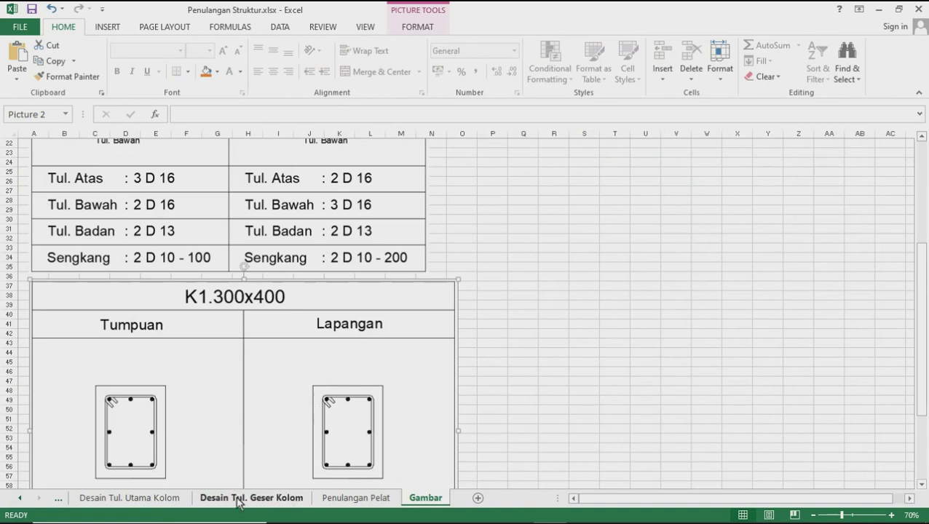
# Paste the K1.300x400 drawing at L9 on Desain Tul. Utama Kolom and drag it under Tabel 04.
pyautogui.click(175, 501)
pyautogui.click(461, 336)
pyautogui.hotkey('ctrl', 'v')
pyautogui.scroll(-3, 516, 380)
pyautogui.moveTo(591, 290)
pyautogui.mouseDown()
pyautogui.moveTo(310, 326)
pyautogui.moveTo(325, 327)
pyautogui.mouseUp()
pyautogui.scroll(-4, 325, 335)
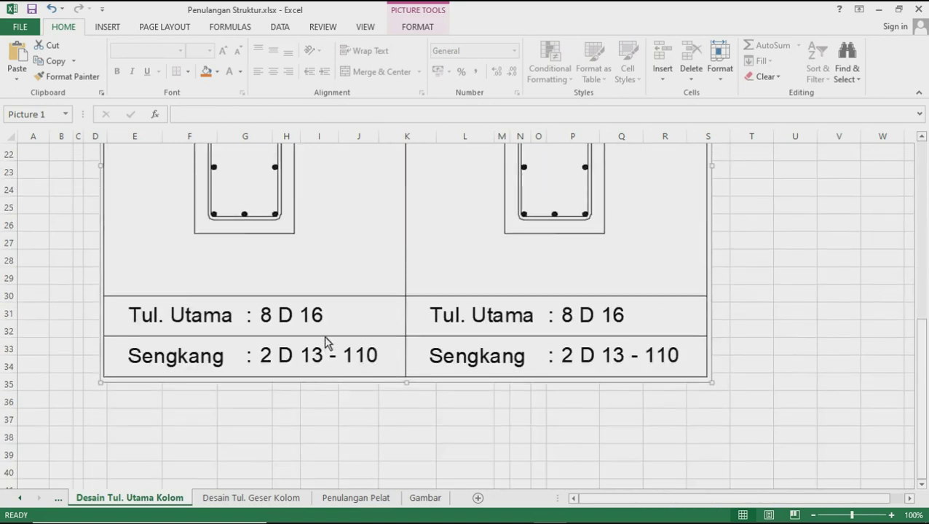
pyautogui.scroll(7, 415, 348)
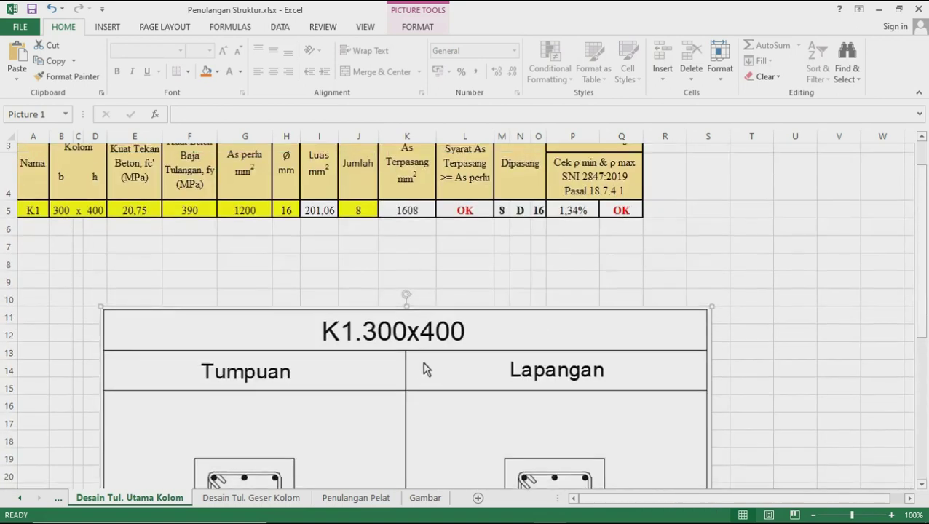
pyautogui.scroll(-5, 324, 397)
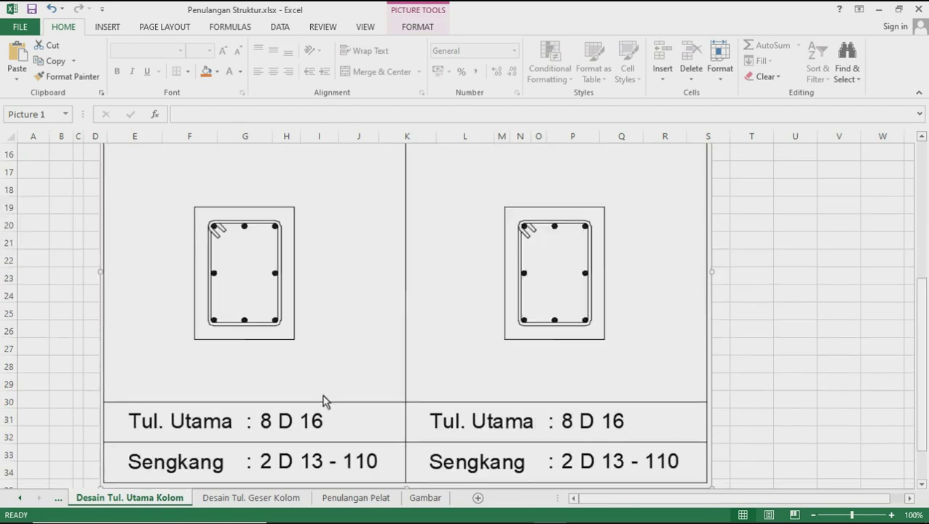
pyautogui.click(266, 500)
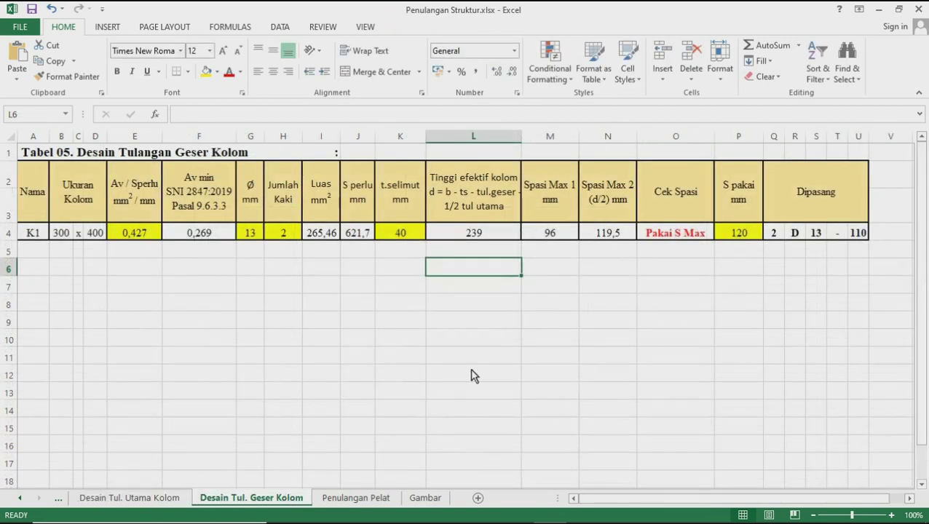
# Paste the K1.300x400 drawing at L6 and drag it left under Tabel 05, then scroll back to the top.
pyautogui.hotkey('ctrl', 'v')
pyautogui.moveTo(554, 373); pyautogui.dragTo(231, 399)
pyautogui.scroll(-5, 498, 377)
pyautogui.scroll(5, 498, 377)
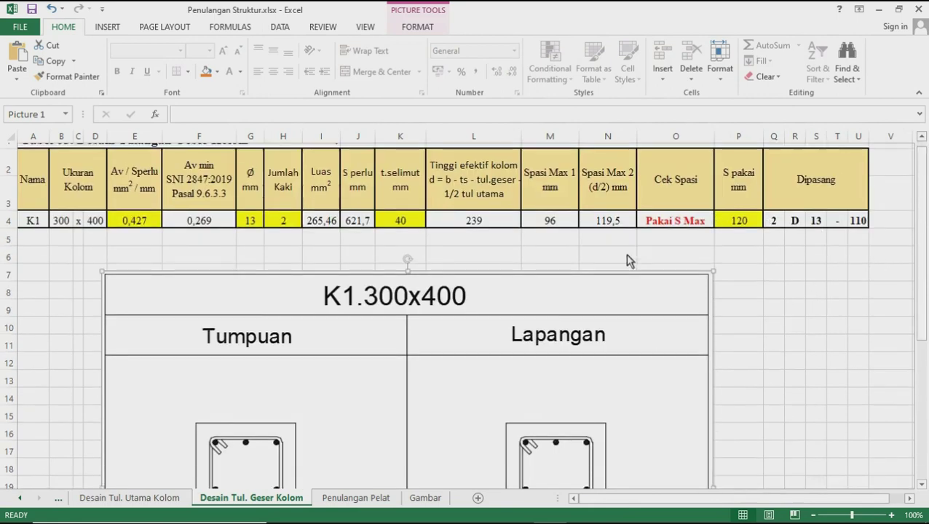
pyautogui.scroll(-8, 823, 251)
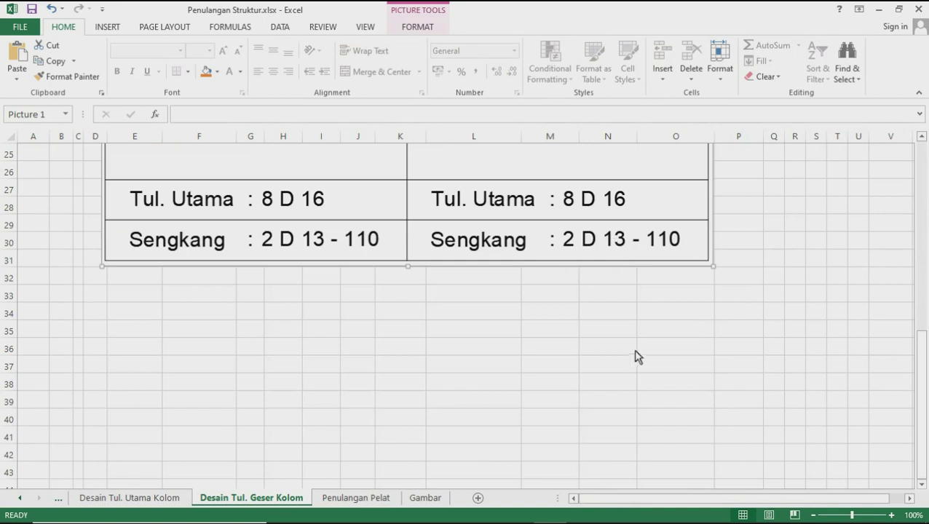
pyautogui.scroll(3, 632, 356)
pyautogui.scroll(4, 620, 351)
pyautogui.scroll(1, 619, 353)
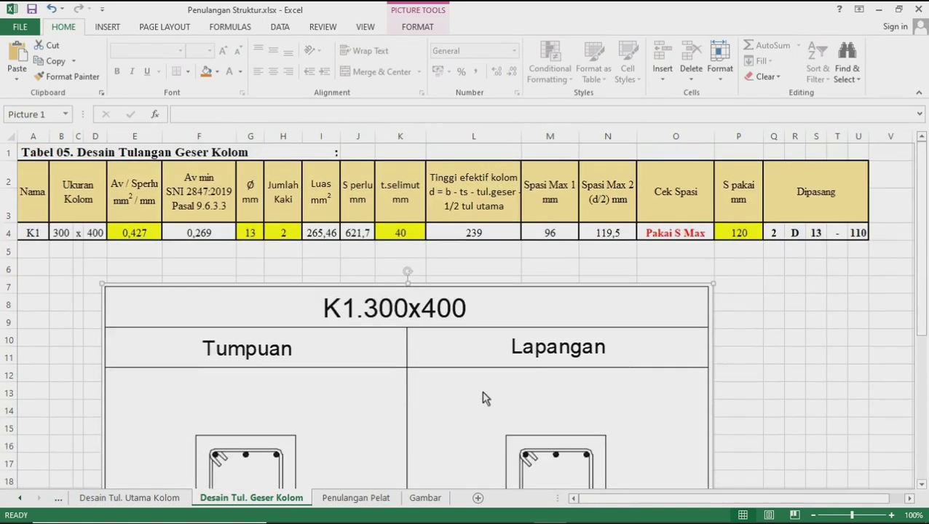
# Check the drawings on Gambar, Desain Tul. Utama Kolom and Desain Balok Lentur, then bring SAP2000 forward.
pyautogui.click(375, 500)
pyautogui.click(425, 498)
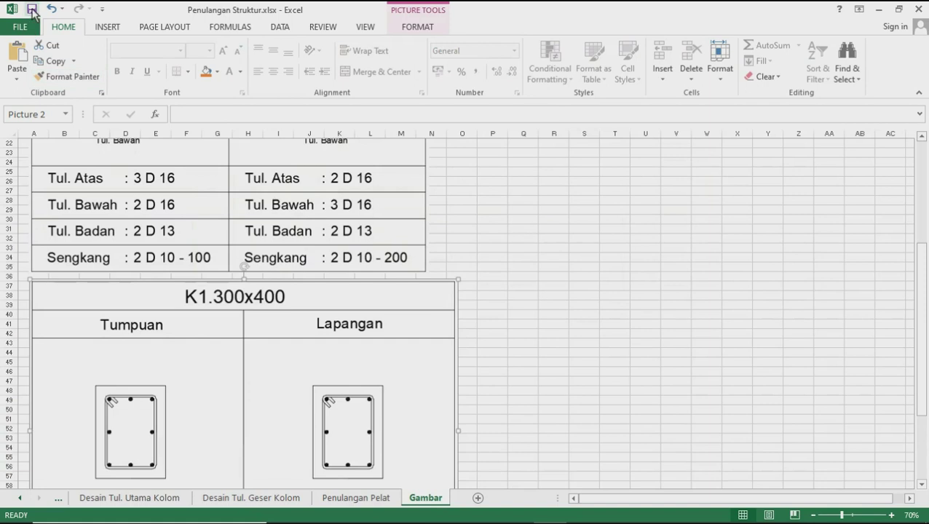
pyautogui.click(167, 504)
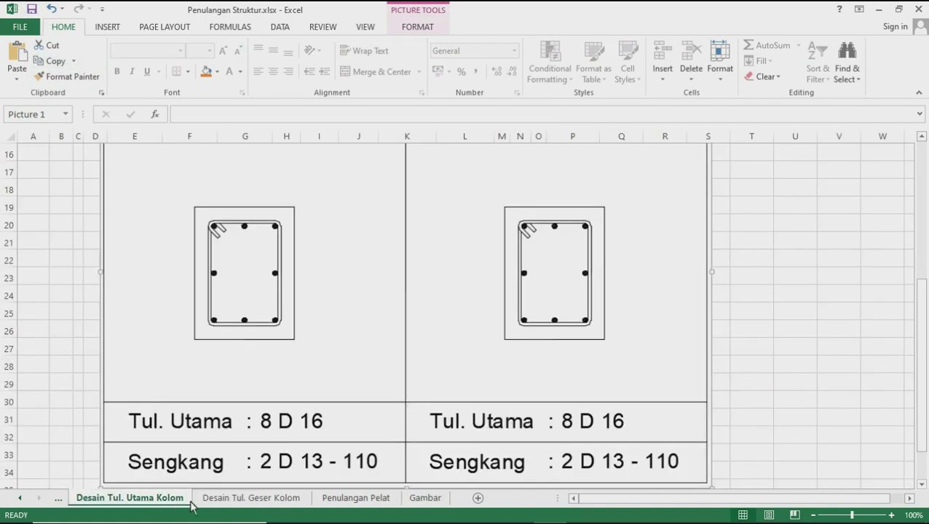
pyautogui.click(22, 498)
pyautogui.click(22, 498)
pyautogui.click(22, 498)
pyautogui.click(106, 499)
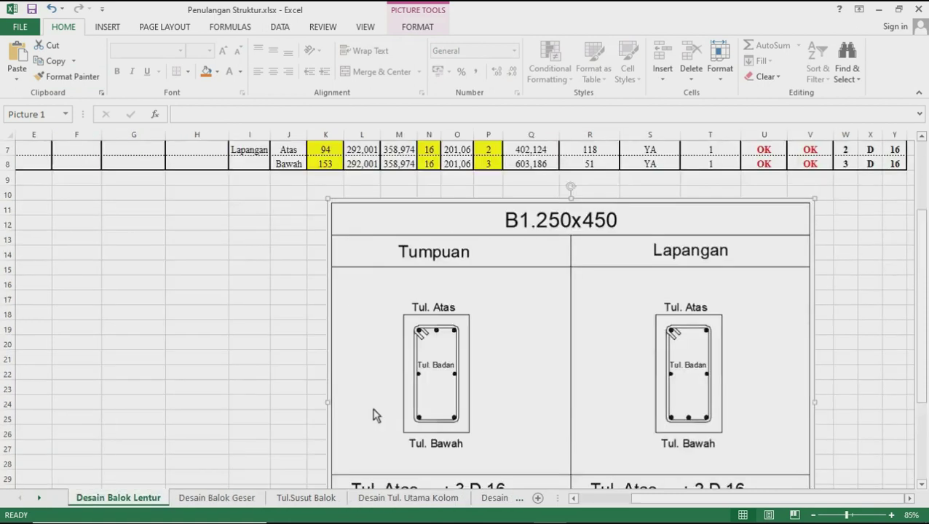
pyautogui.scroll(2, 375, 415)
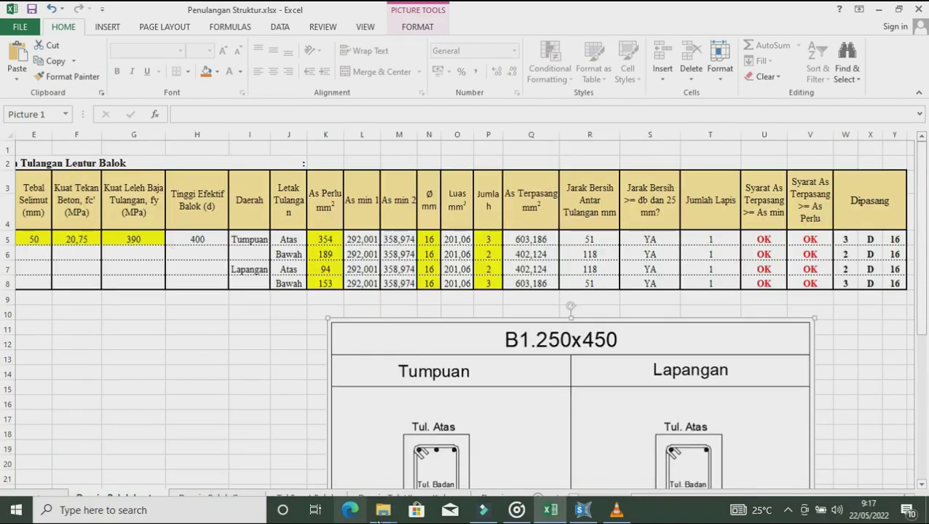
pyautogui.click(583, 509)
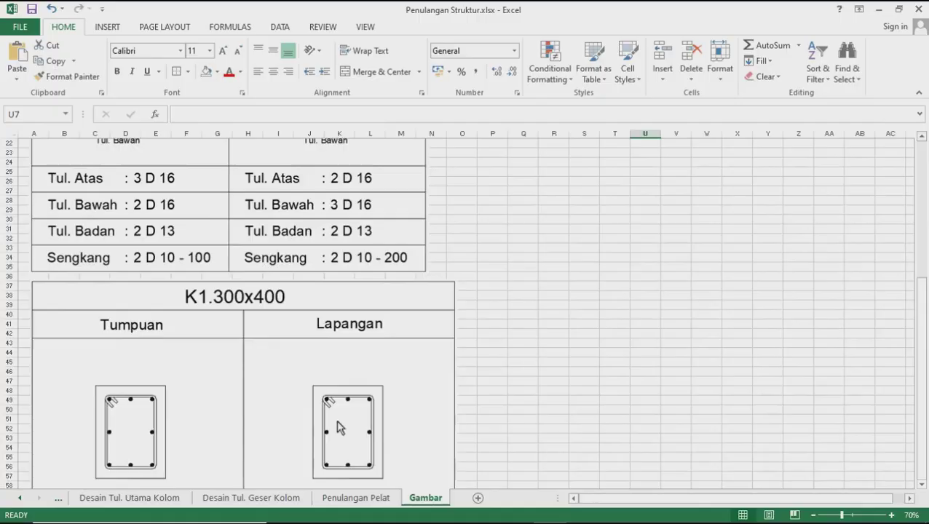
pyautogui.scroll(5, 338, 376)
pyautogui.scroll(5, 338, 434)
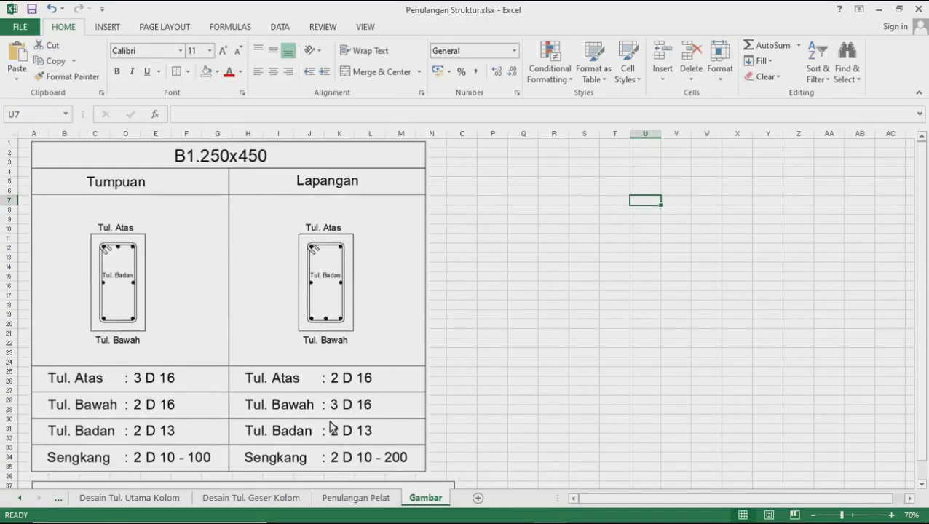
pyautogui.click(550, 335)
pyautogui.moveTo(517, 521)
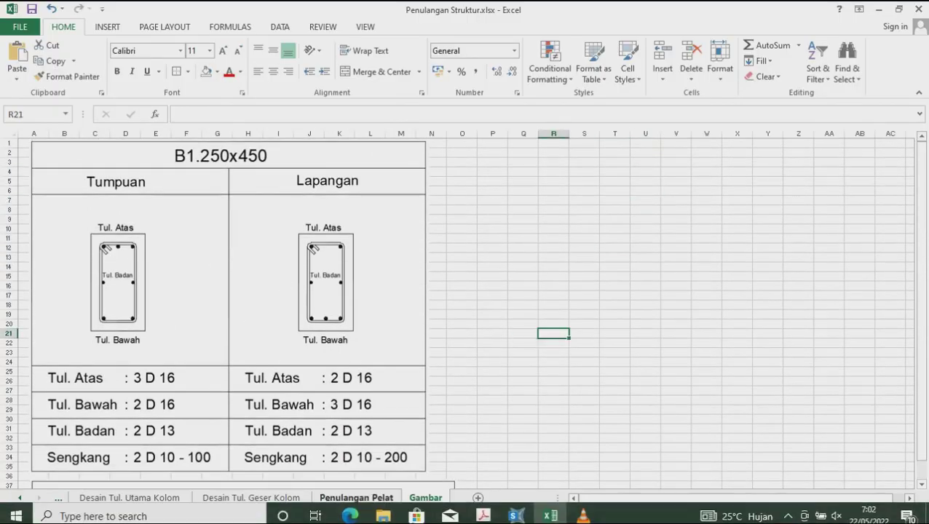
pyautogui.click(517, 511)
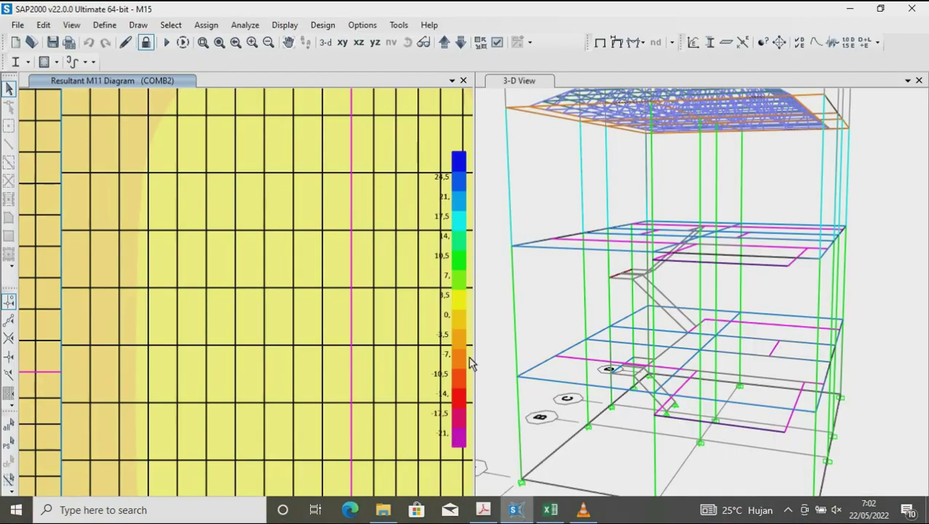
# Pan the COMB2 M11 diagram, unlock the model deleting analysis results, and open the 3-D view's Display Options.
pyautogui.scroll(-1, 272, 205)
pyautogui.scroll(-1, 273, 207)
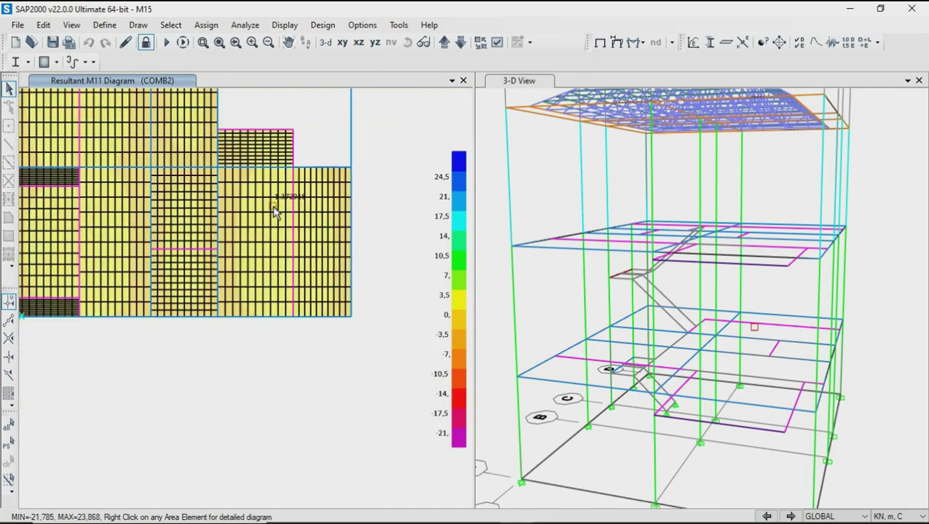
pyautogui.moveTo(290, 349); pyautogui.dragTo(379, 456, button='middle')
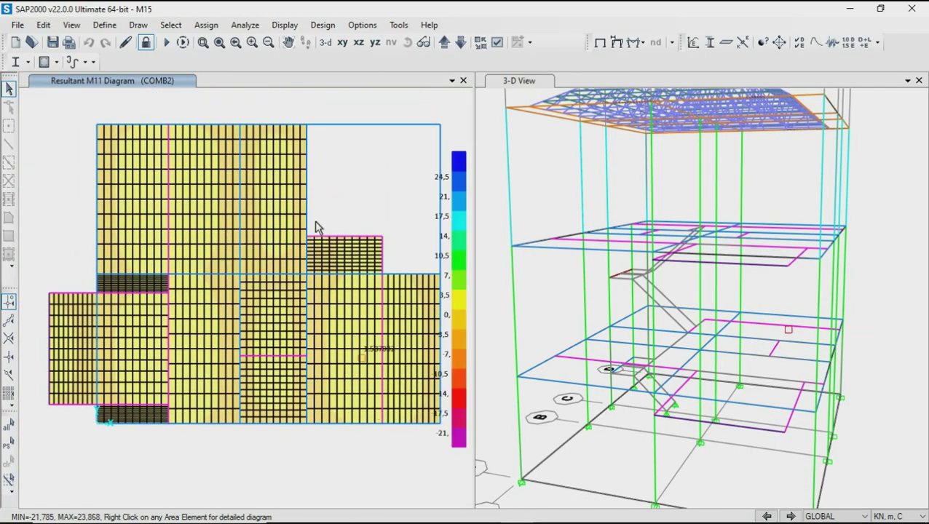
pyautogui.moveTo(345, 169); pyautogui.dragTo(316, 171, button='middle')
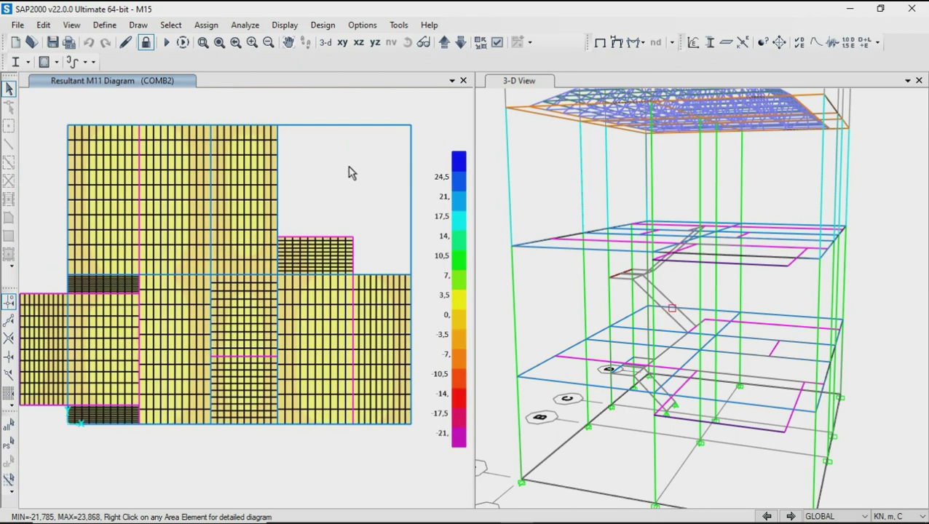
pyautogui.click(147, 43)
pyautogui.click(474, 326)
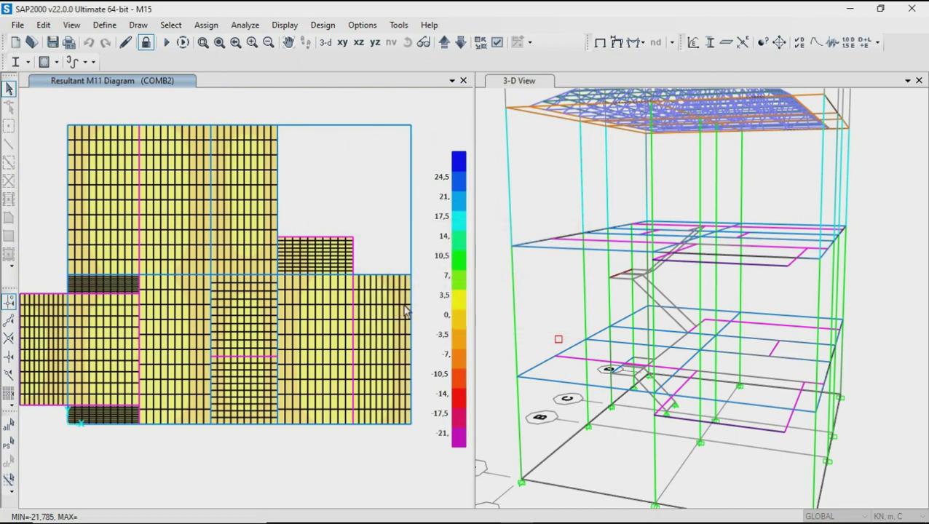
pyautogui.click(552, 170)
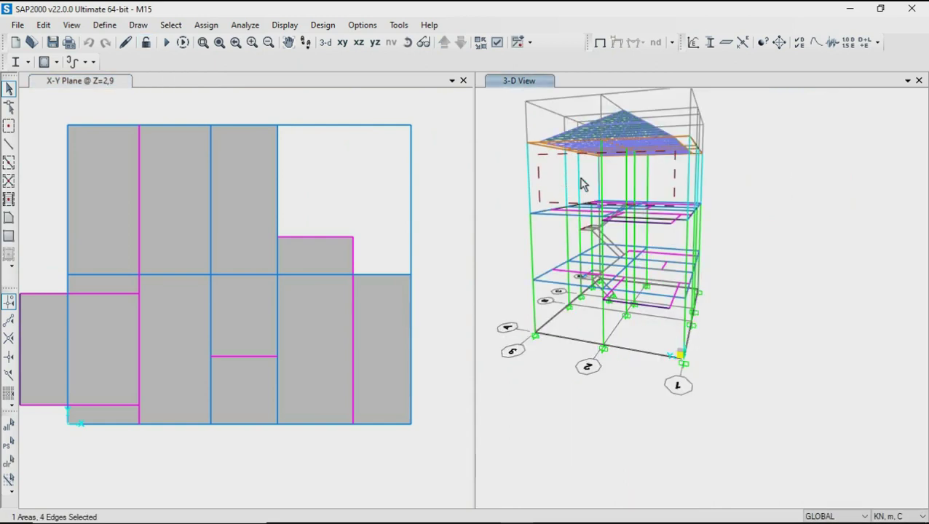
pyautogui.click(620, 204)
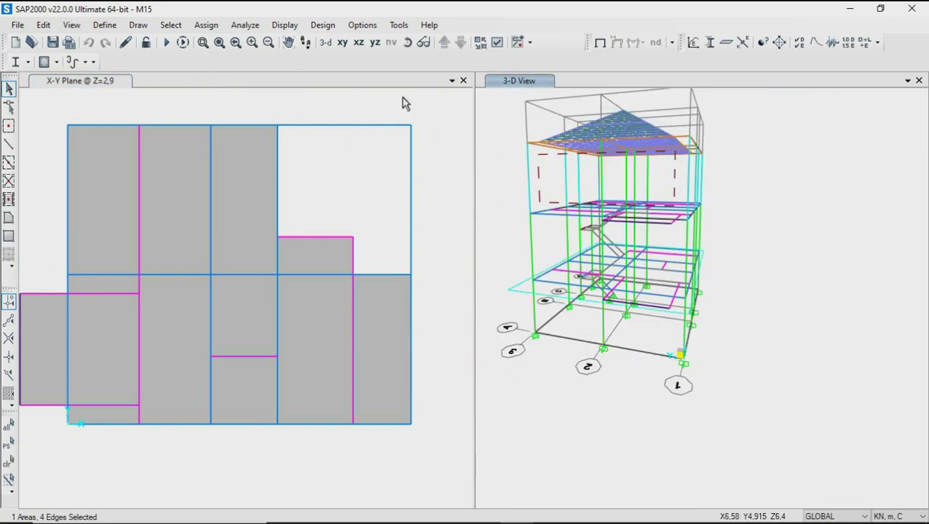
pyautogui.click(498, 43)
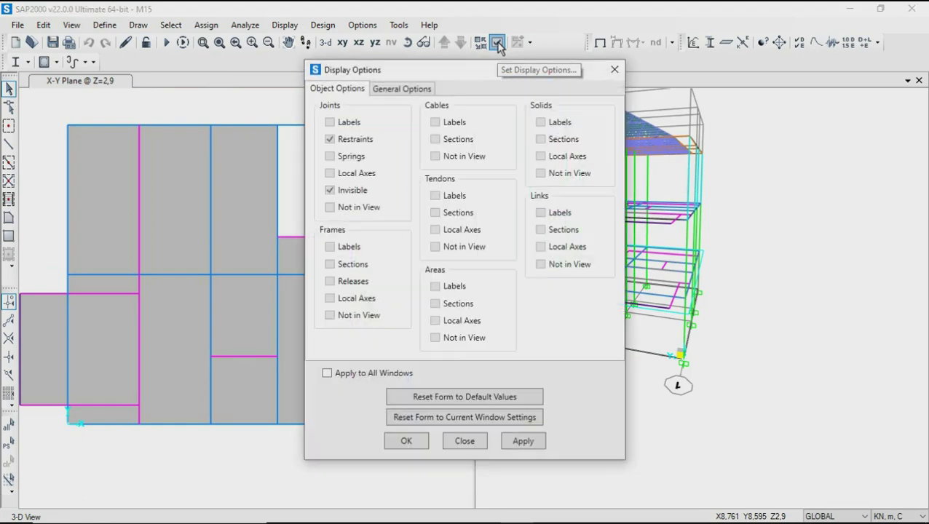
# Apply Extrude and Fill Objects in General Options, then turn off the grid via View > Show Grid.
pyautogui.click(417, 89)
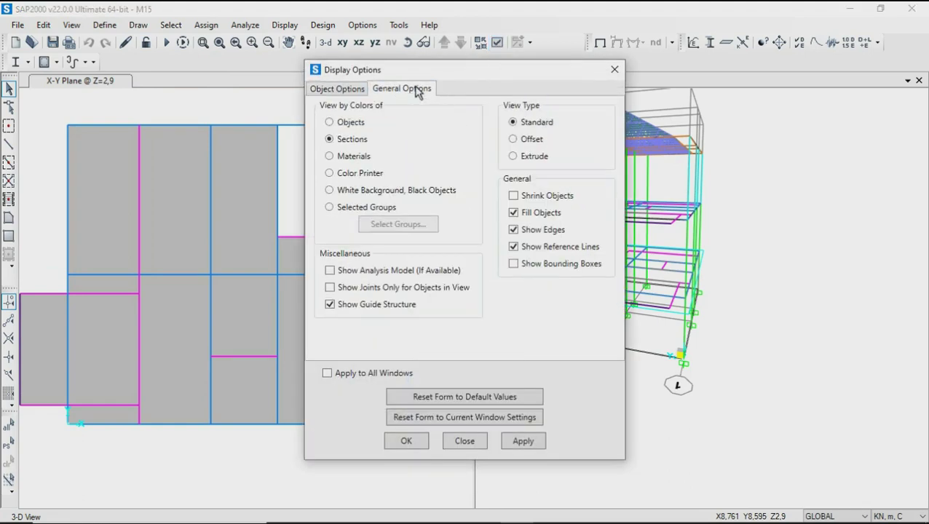
pyautogui.click(408, 441)
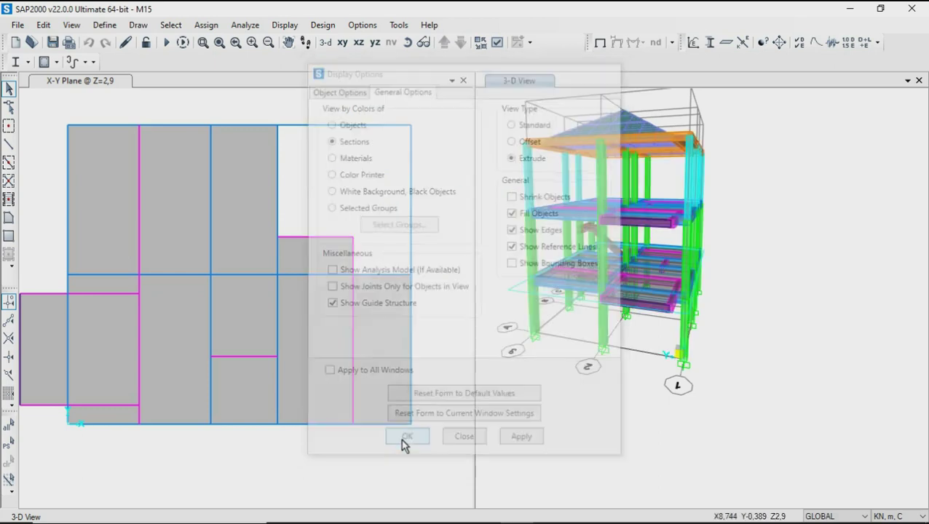
pyautogui.click(72, 25)
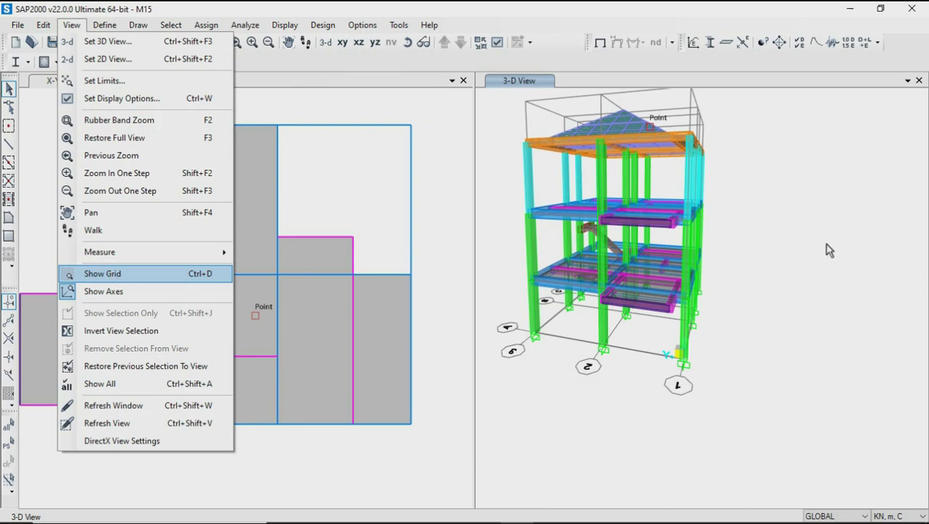
pyautogui.press('Return')
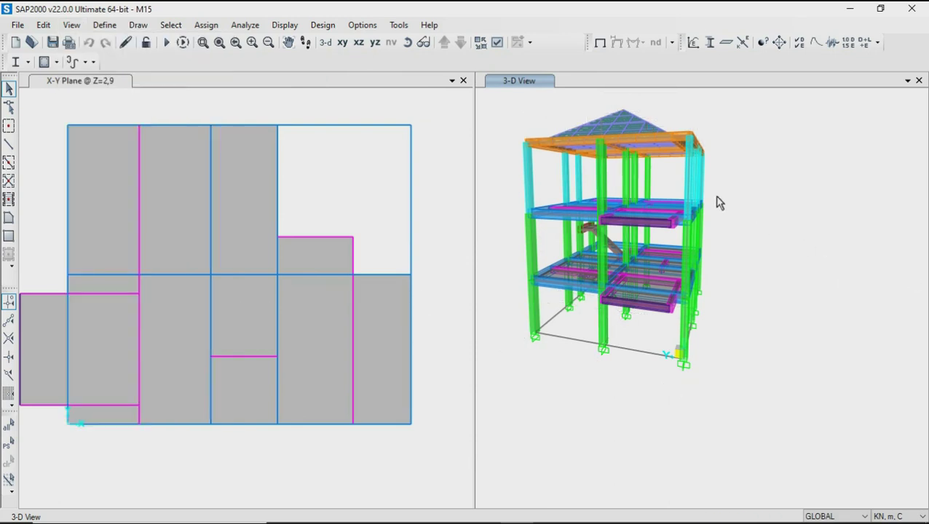
# Close the X-Y plan view and orbit the extruded building through several oblique angles, including the stair side.
pyautogui.click(409, 43)
pyautogui.moveTo(648, 247)
pyautogui.mouseDown()
pyautogui.moveTo(488, 262)
pyautogui.moveTo(253, 239)
pyautogui.moveTo(870, 277)
pyautogui.mouseUp()
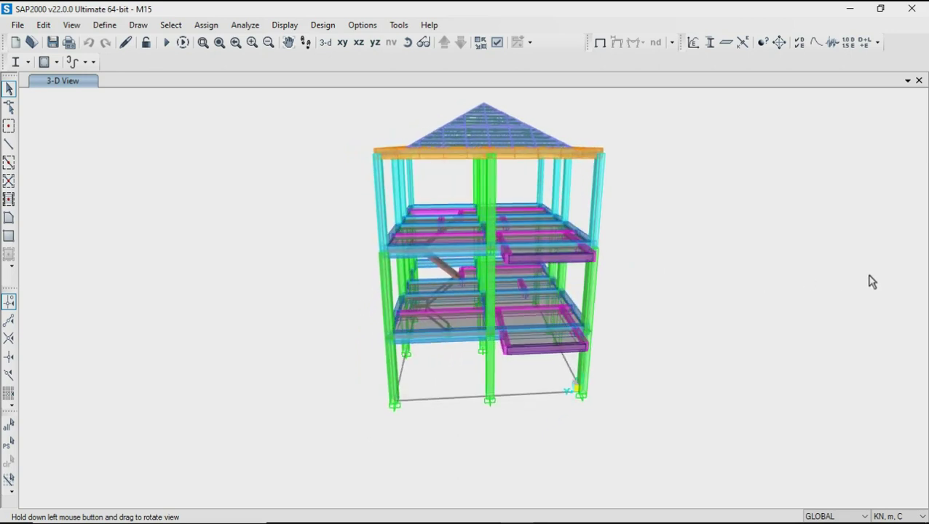
pyautogui.moveTo(210, 223); pyautogui.dragTo(752, 248)
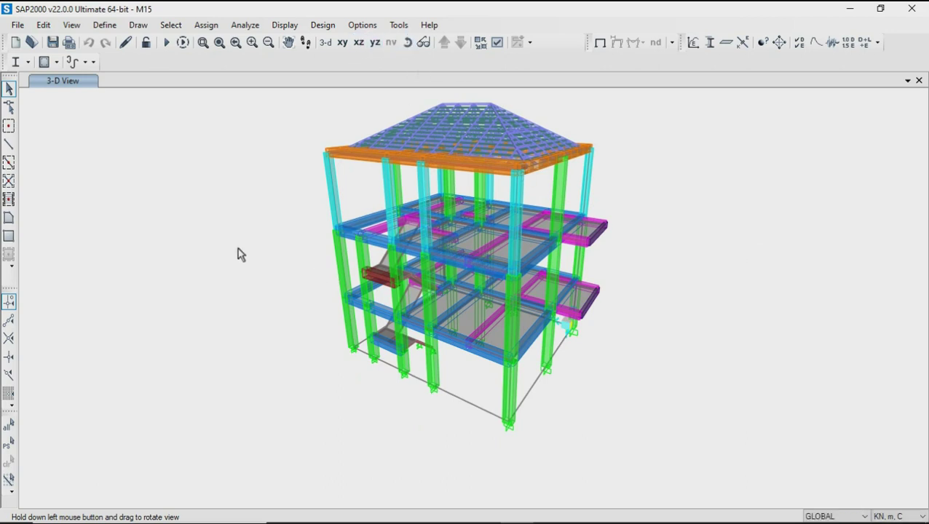
pyautogui.moveTo(196, 238)
pyautogui.mouseDown()
pyautogui.moveTo(278, 257)
pyautogui.moveTo(731, 251)
pyautogui.mouseUp()
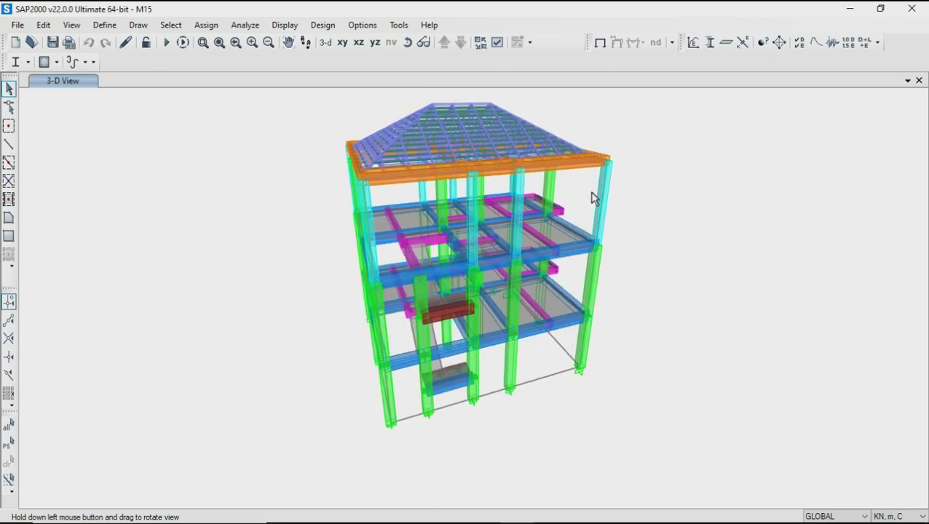
pyautogui.moveTo(180, 359)
pyautogui.mouseDown()
pyautogui.moveTo(630, 353)
pyautogui.moveTo(701, 311)
pyautogui.moveTo(753, 308)
pyautogui.moveTo(405, 318)
pyautogui.moveTo(276, 335)
pyautogui.moveTo(233, 328)
pyautogui.moveTo(305, 363)
pyautogui.moveTo(347, 367)
pyautogui.moveTo(404, 335)
pyautogui.moveTo(356, 303)
pyautogui.moveTo(344, 308)
pyautogui.mouseUp()
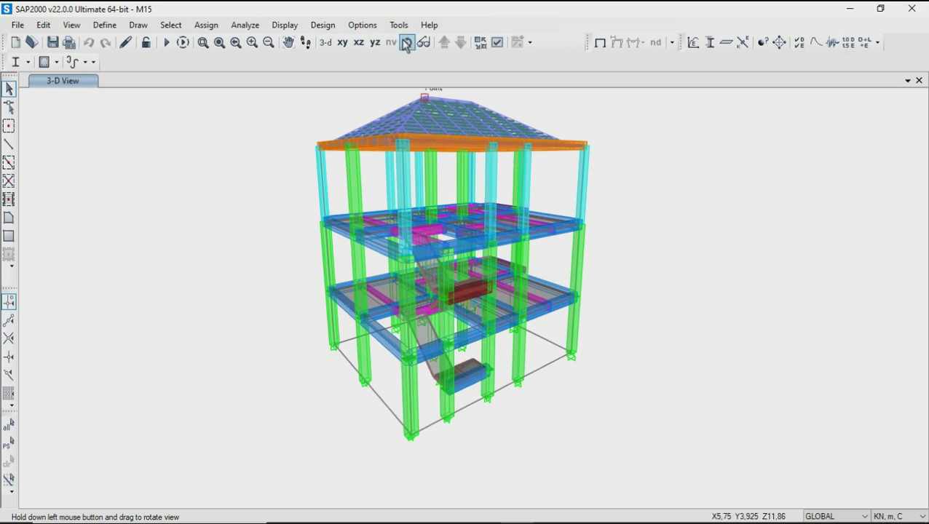
pyautogui.moveTo(139, 210)
pyautogui.mouseDown()
pyautogui.moveTo(181, 222)
pyautogui.moveTo(486, 238)
pyautogui.moveTo(617, 220)
pyautogui.mouseUp()
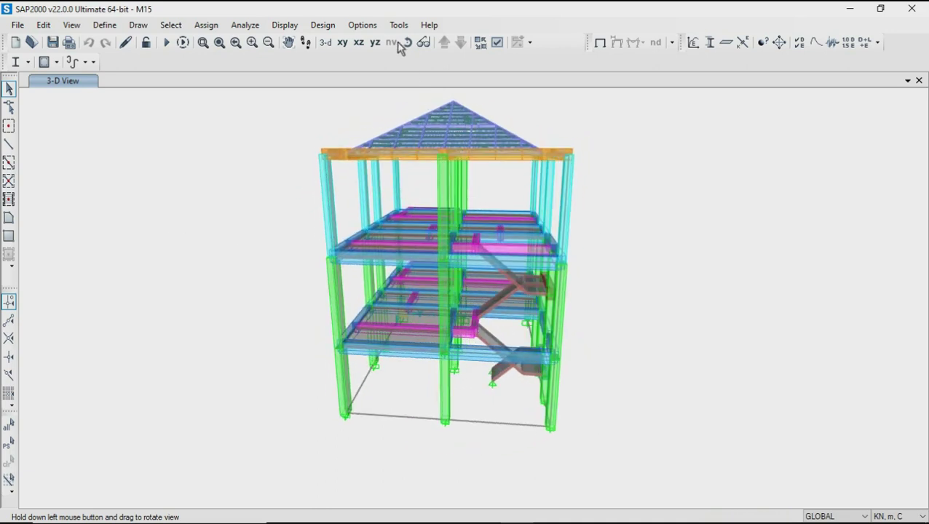
pyautogui.moveTo(91, 266)
pyautogui.mouseDown()
pyautogui.moveTo(169, 278)
pyautogui.moveTo(325, 277)
pyautogui.moveTo(735, 253)
pyautogui.moveTo(709, 256)
pyautogui.mouseUp()
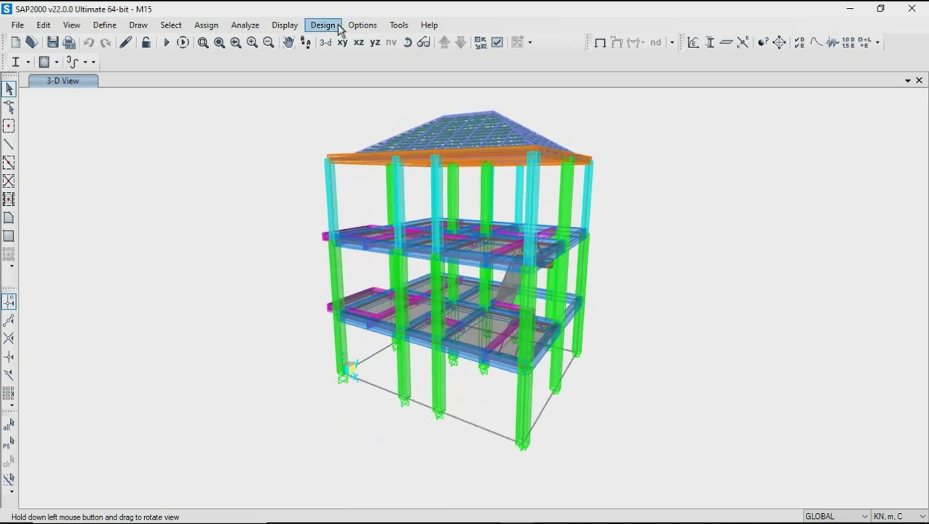
pyautogui.moveTo(132, 267)
pyautogui.mouseDown()
pyautogui.moveTo(249, 286)
pyautogui.moveTo(755, 298)
pyautogui.moveTo(746, 295)
pyautogui.mouseUp()
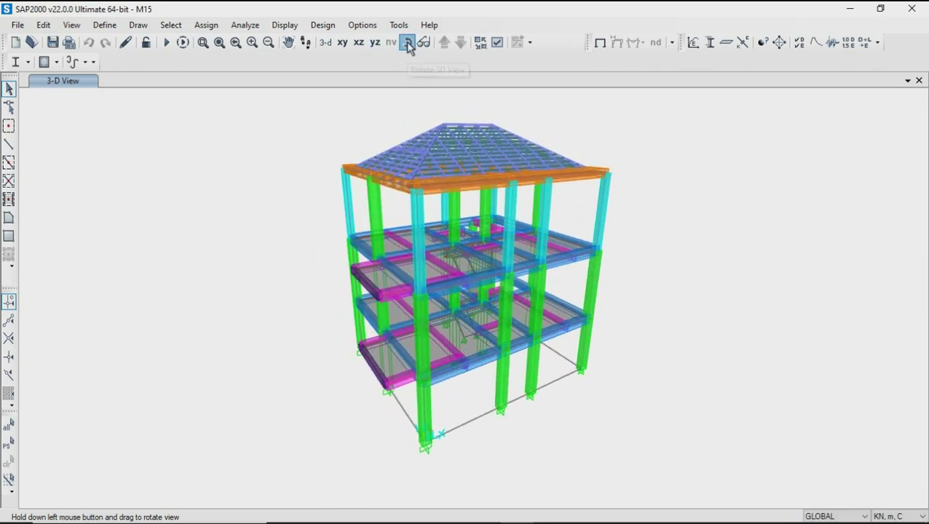